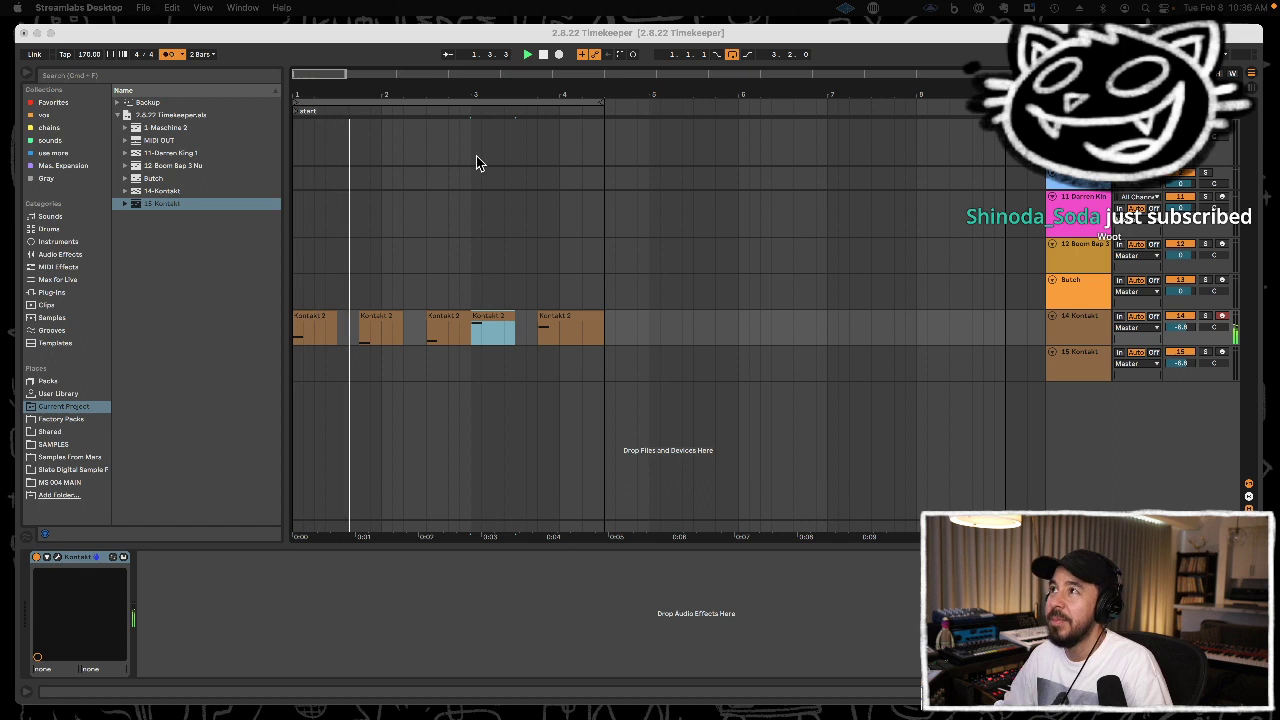
Select the time range of all Kontakt 2 clips on the 14 Kontakt track, listen to the pattern, and stop playback.
left_click(438, 40)
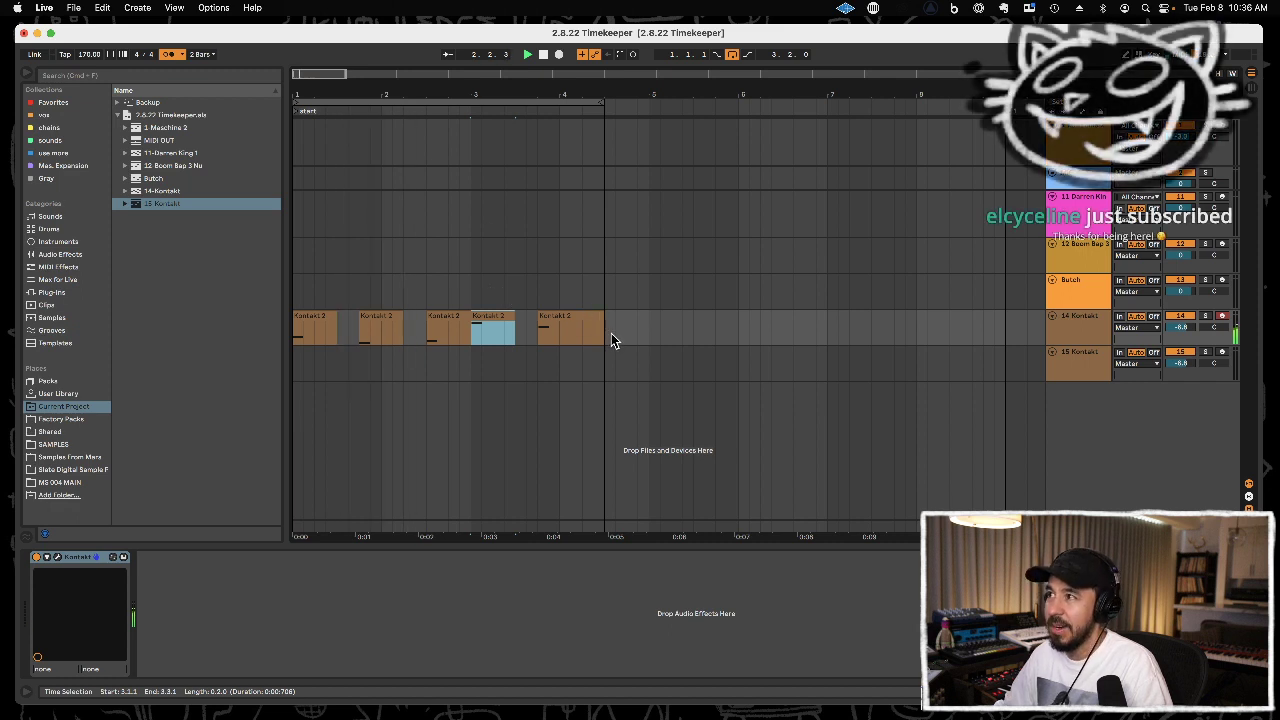
left_click_drag(605, 335, 287, 335)
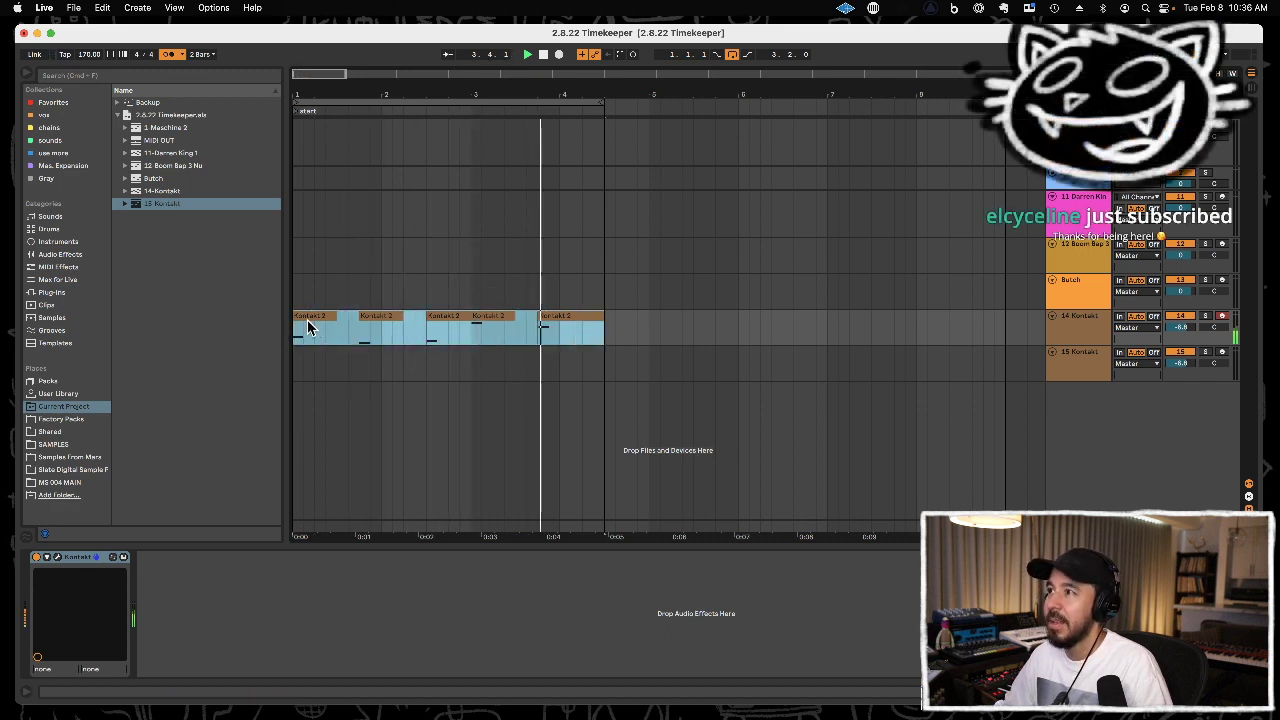
mouse_move(591, 91)
left_mouse_down()
mouse_move(591, 80)
mouse_move(591, 110)
left_mouse_up()
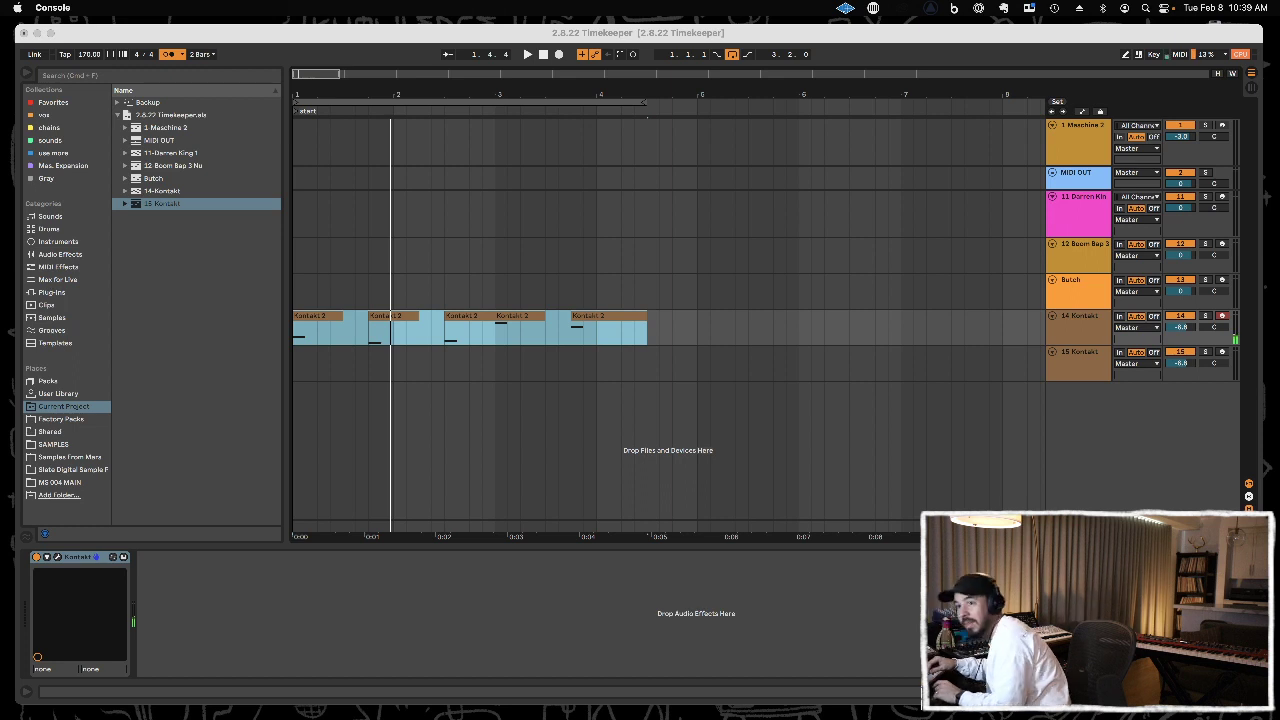
key("space")
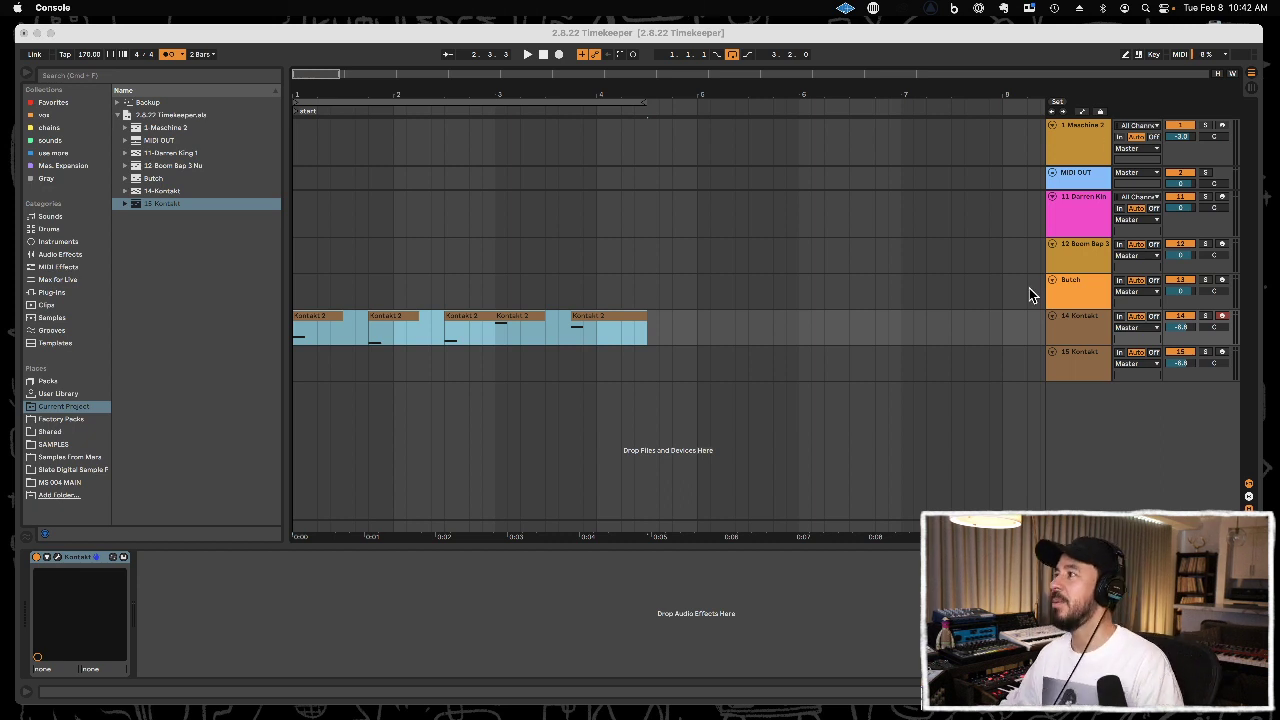
Insert a new audio track below the 15 Kontakt track and rename it OP1.
left_click(1080, 378)
left_click(1078, 366)
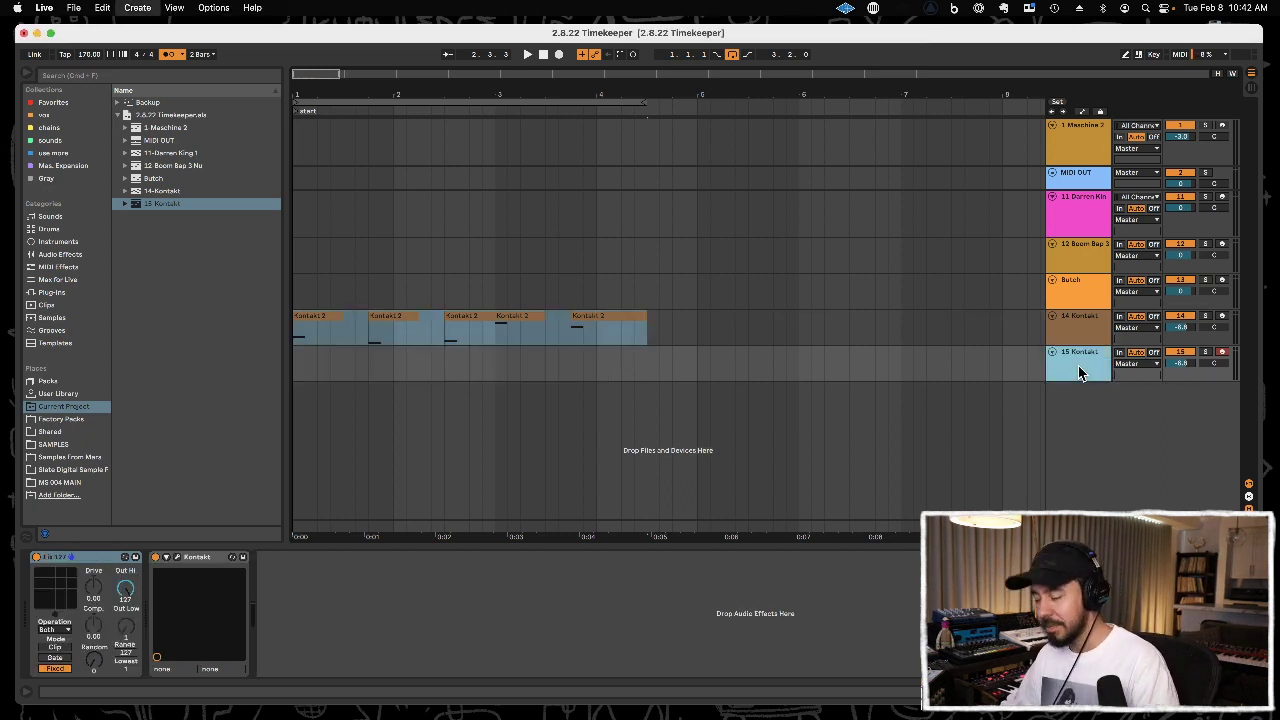
key("super+t")
left_click(1078, 430)
key("super+r")
type("OP1")
key("Return")
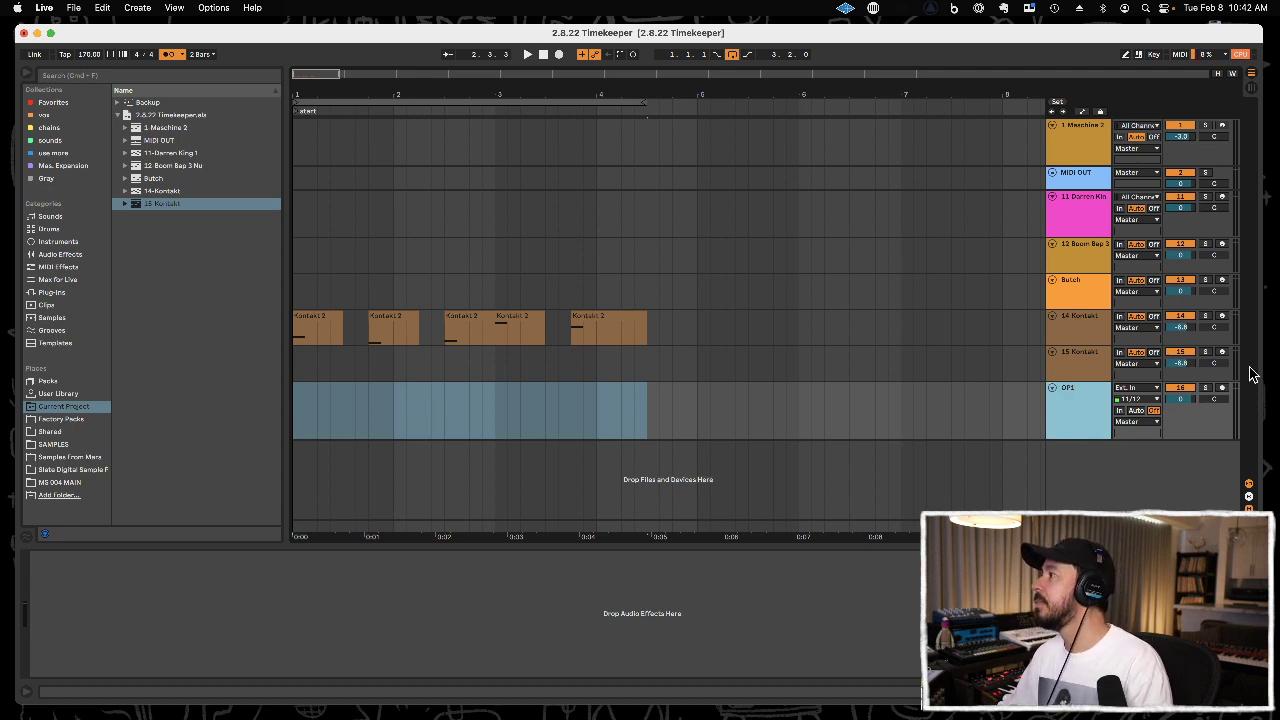
Arm the OP1 track and record an audio take starting at 4.4.1.
left_click(1222, 388)
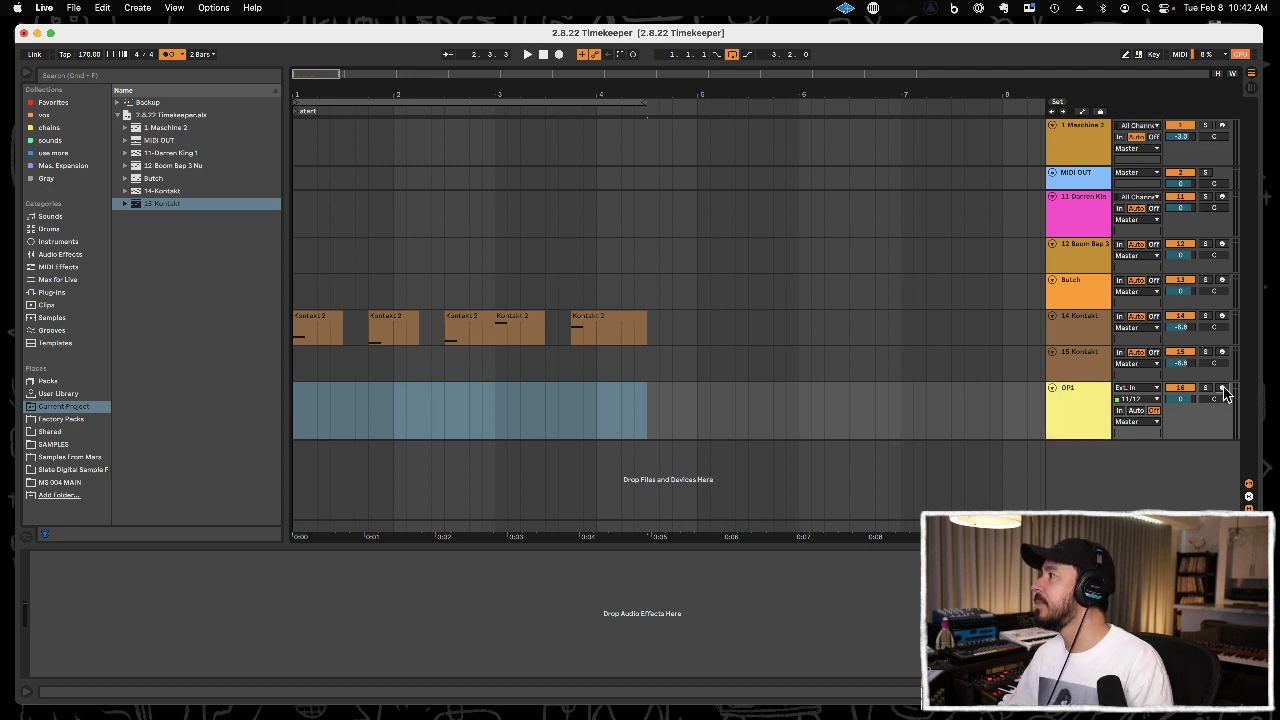
left_click(672, 420)
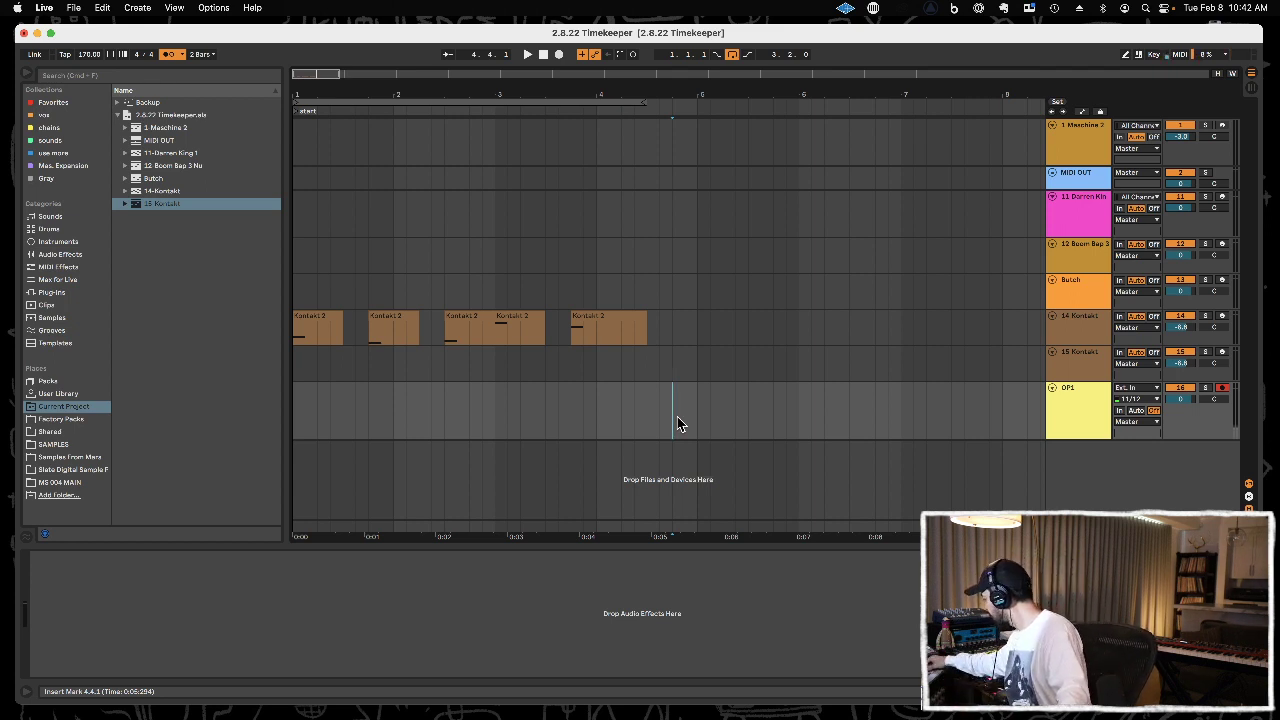
key("F9")
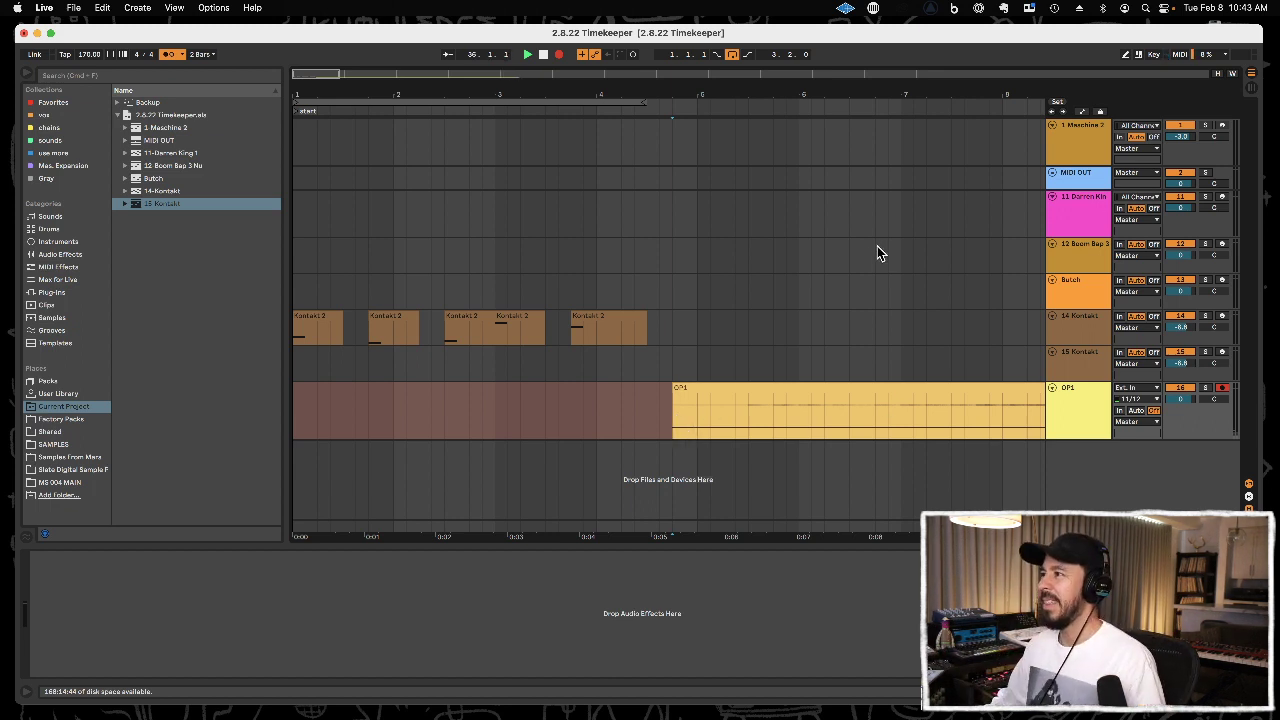
key("space")
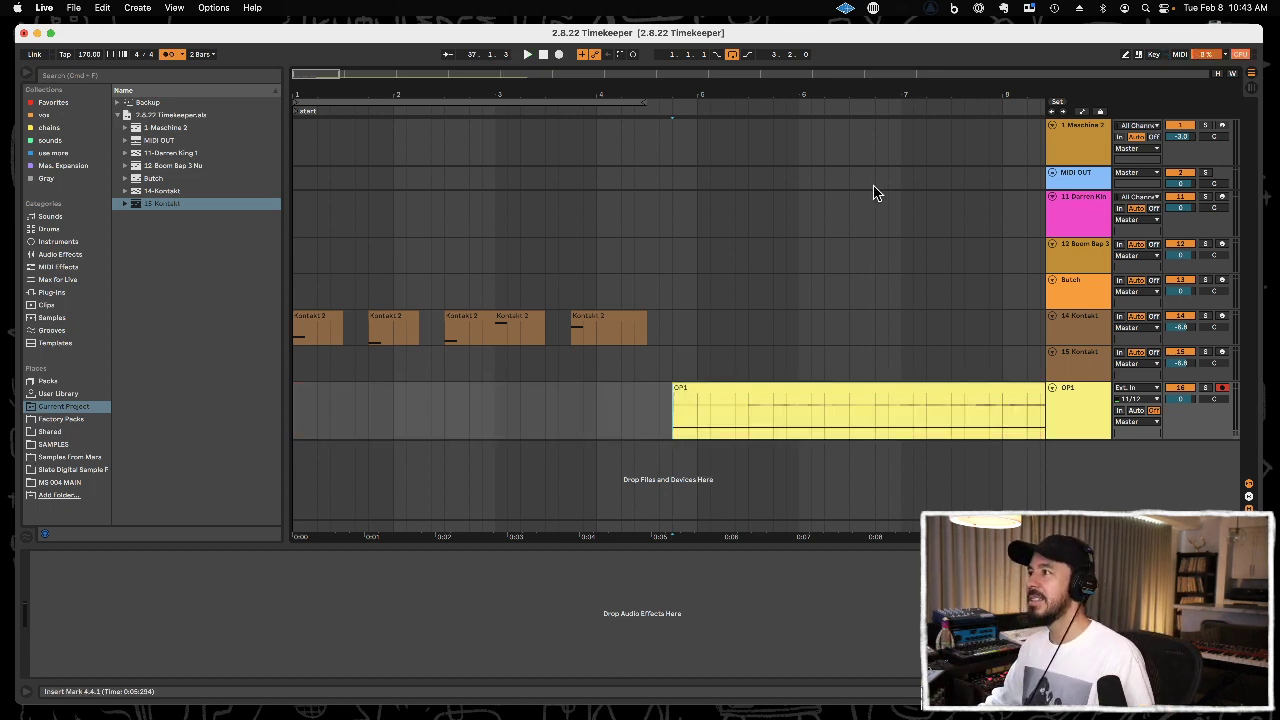
Audition the opening of the OP1 recording and split the clip at 5.3.1.
left_click_drag(883, 90, 745, 76)
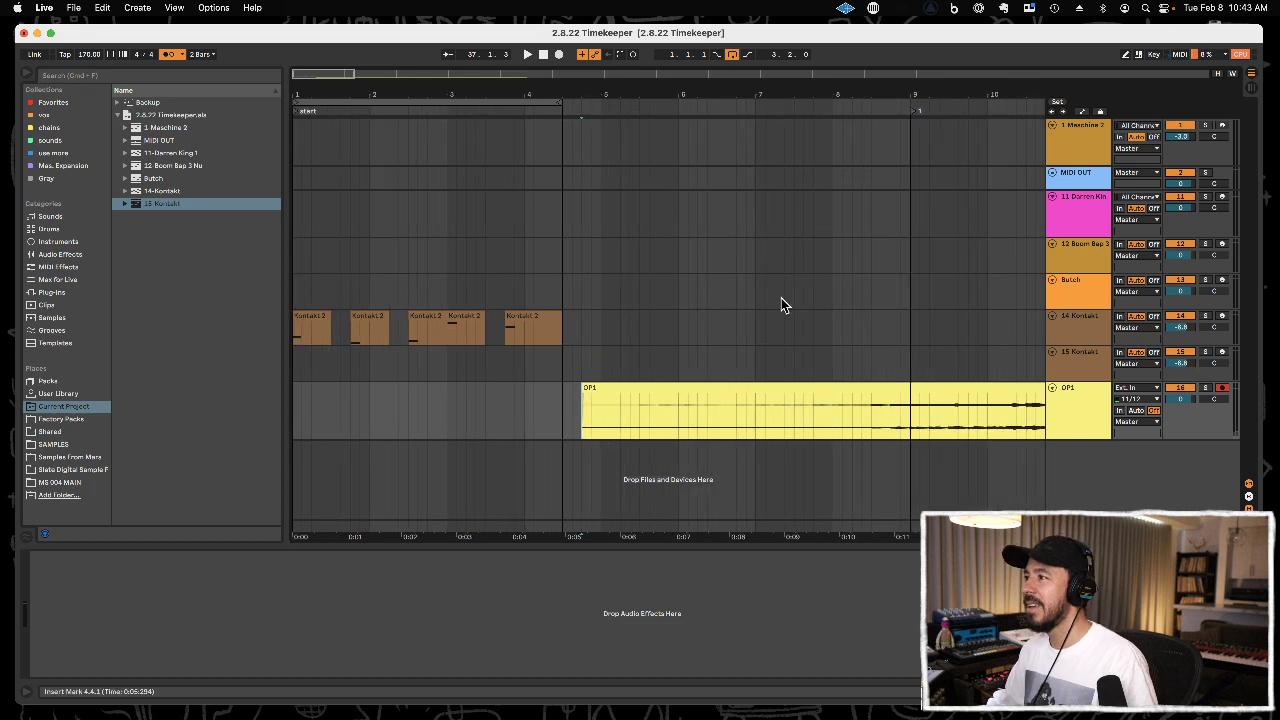
left_click(728, 420)
left_click(663, 418)
left_click(607, 420)
key("space")
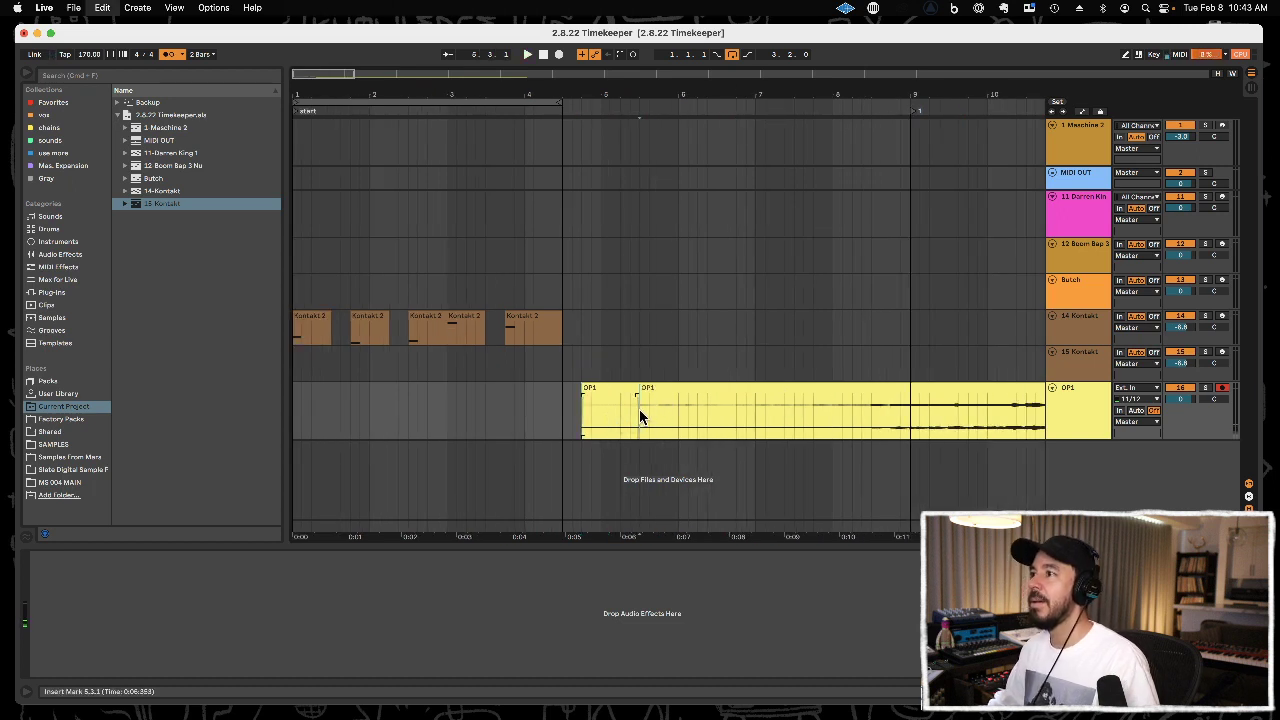
Cut the OP1 audio after the split and paste it at the start of the arrangement, 1.1.1.
key("shift+End")
left_click_drag(649, 95, 649, 77)
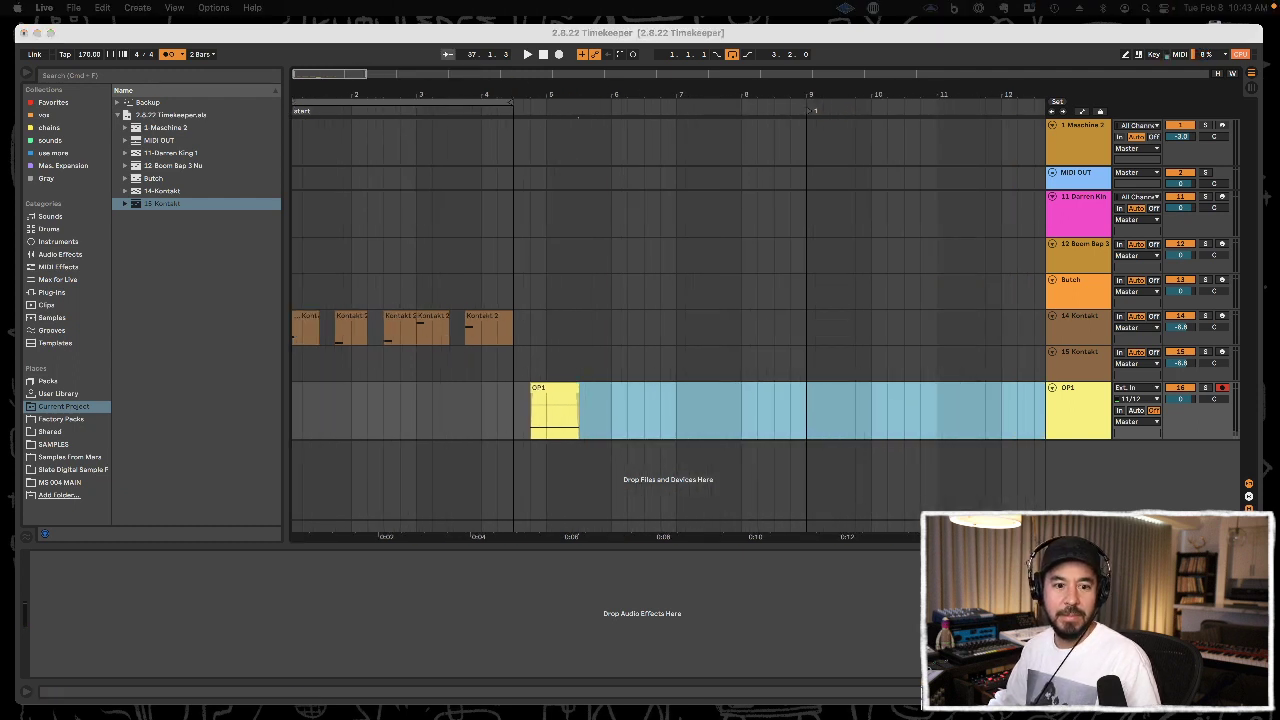
left_click(334, 393)
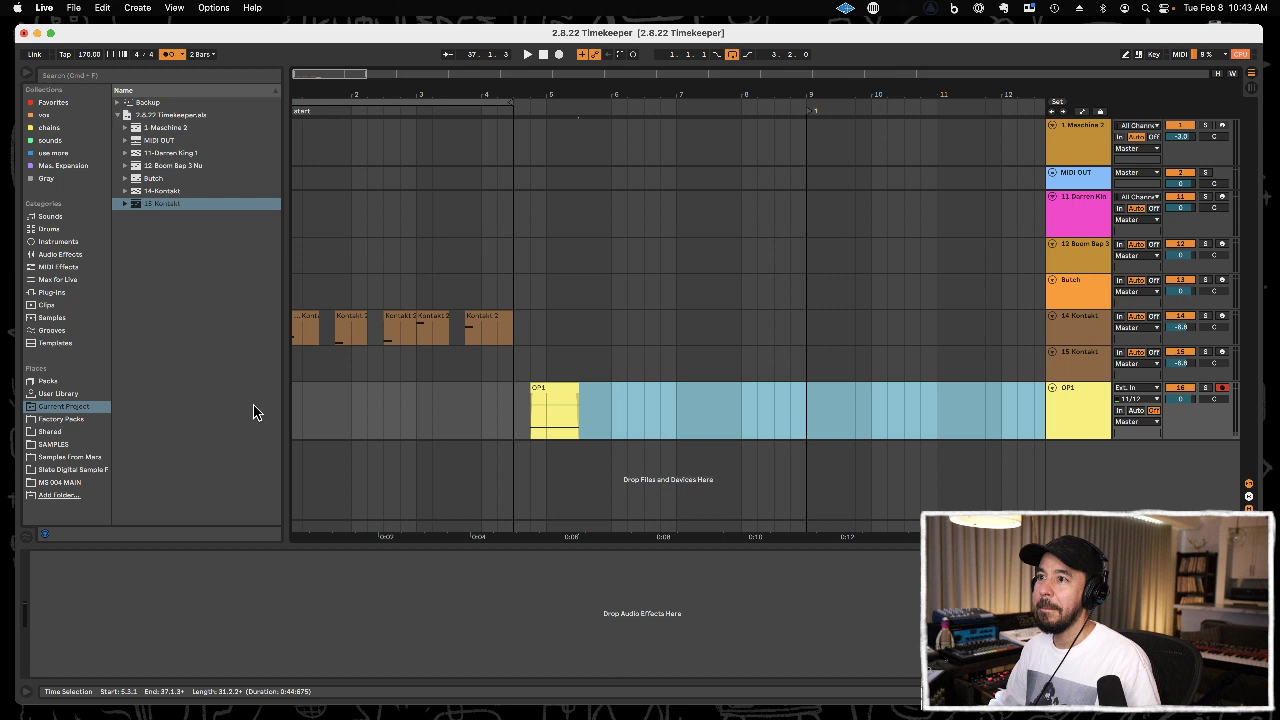
left_click_drag(338, 412, 257, 415)
key("super+v")
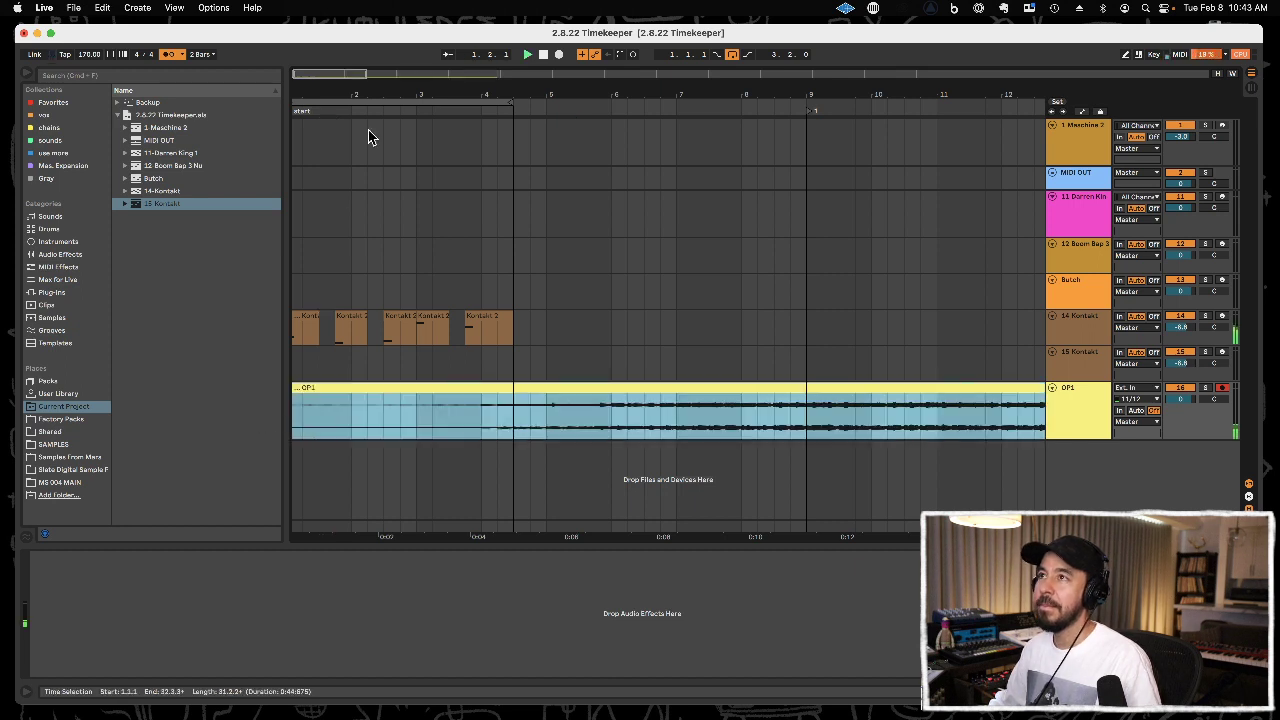
Mute the 14 Kontakt track and listen to the OP1 audio from the start.
key("space")
left_click(1187, 313)
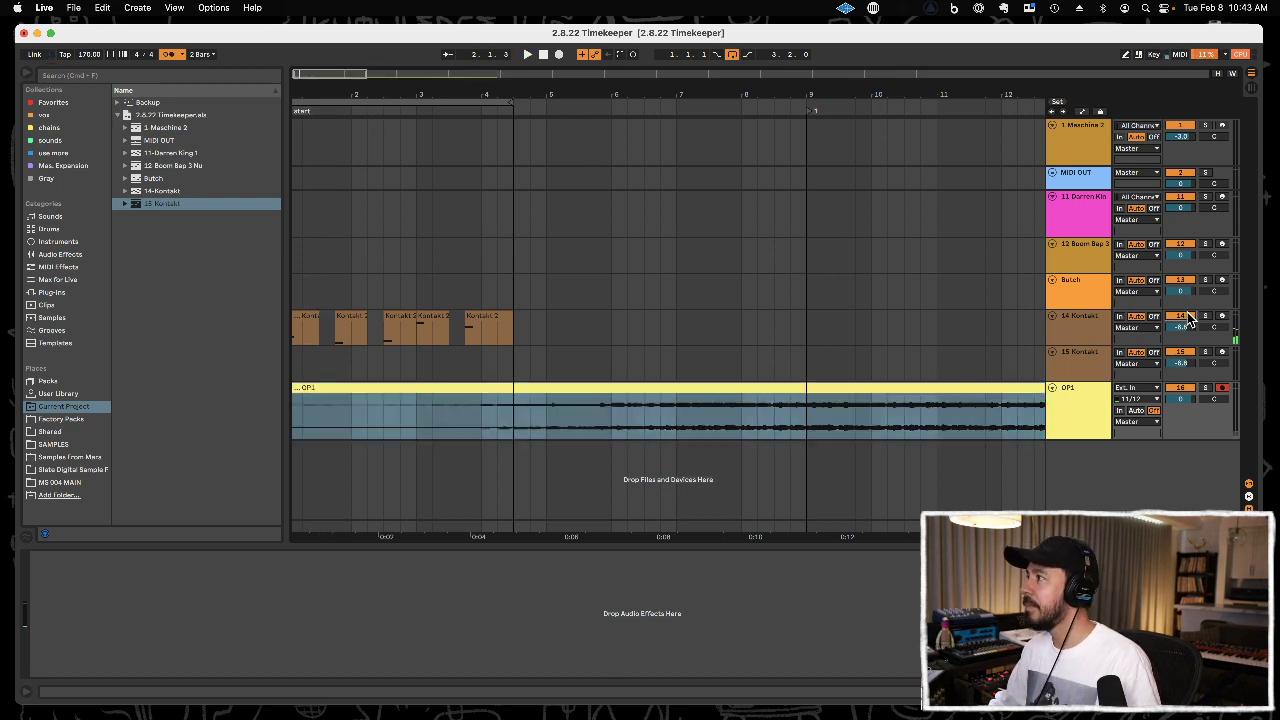
key("space")
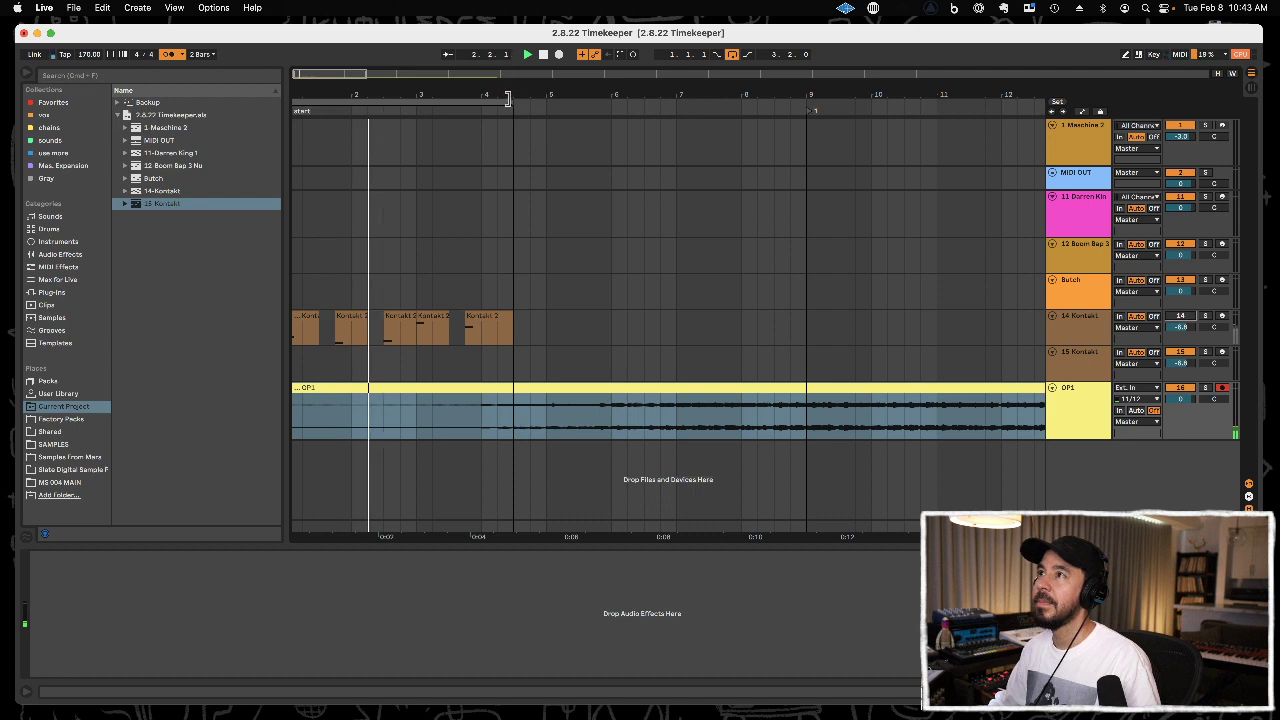
key("space")
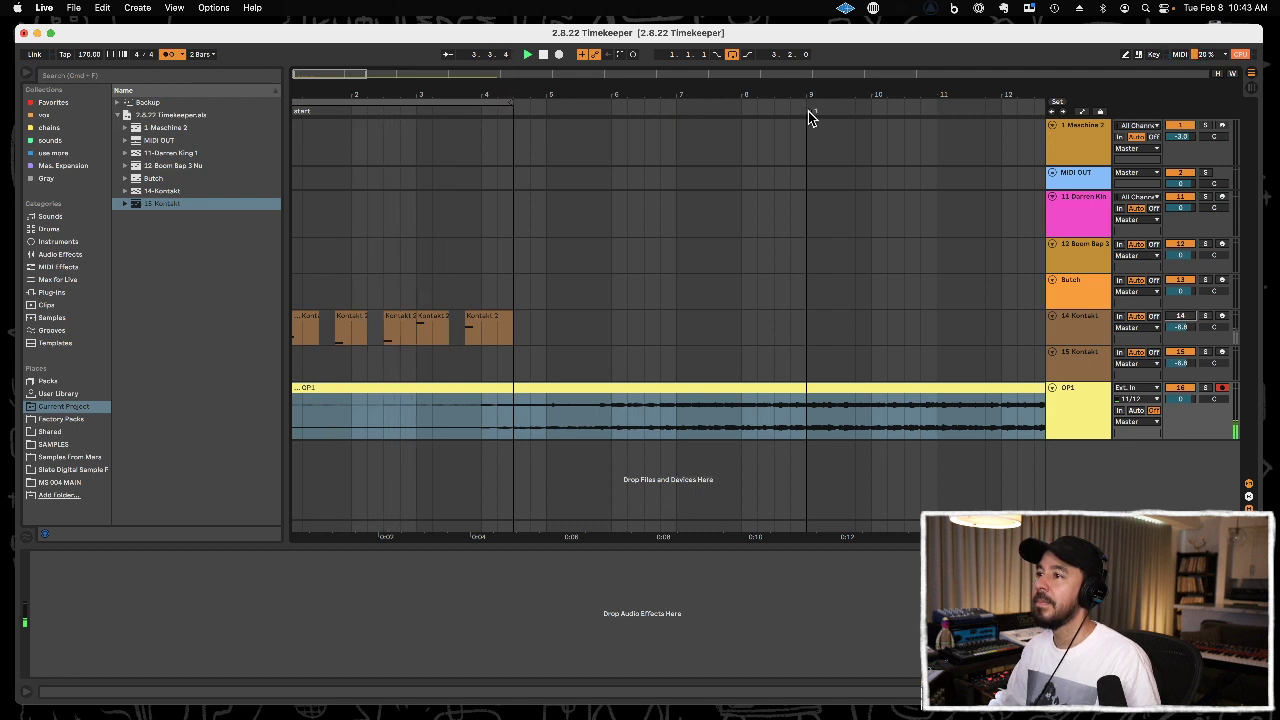
Move locator 1 to the end of the Kontakt clips at 4.3.1 and loop the selected OP1 recording.
key("space")
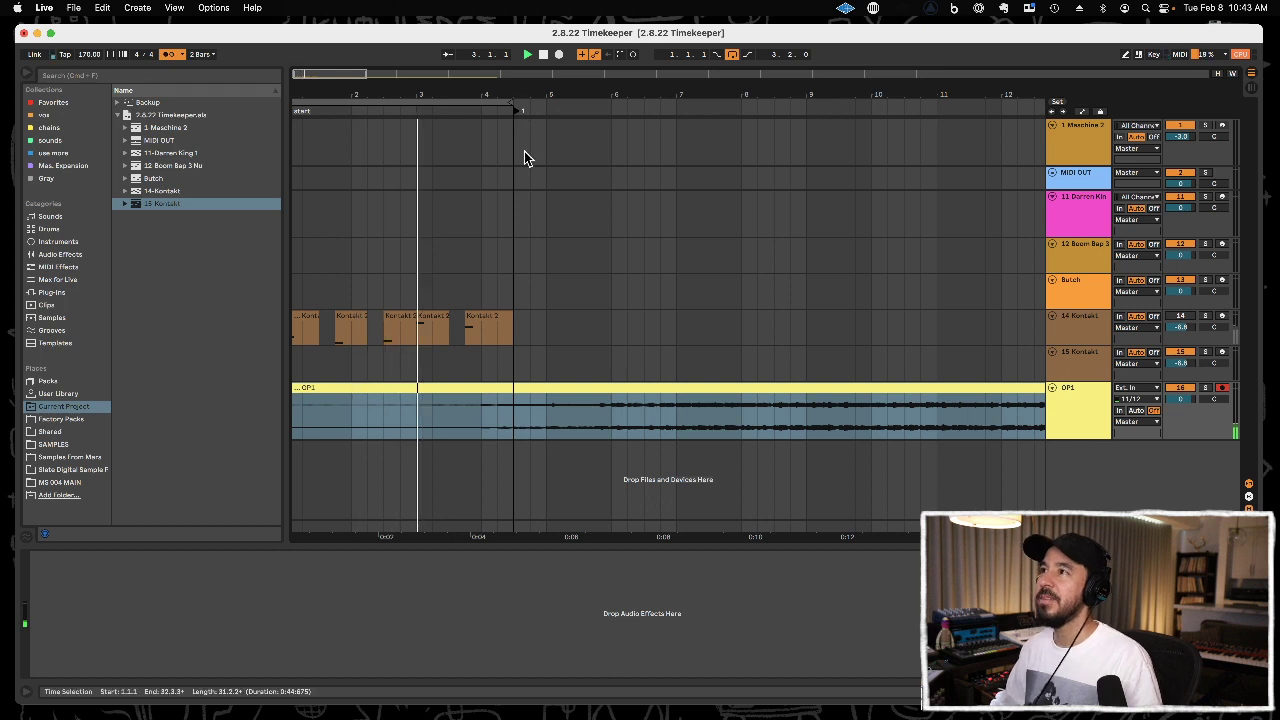
key("super+l")
left_click_drag(574, 95, 517, 104)
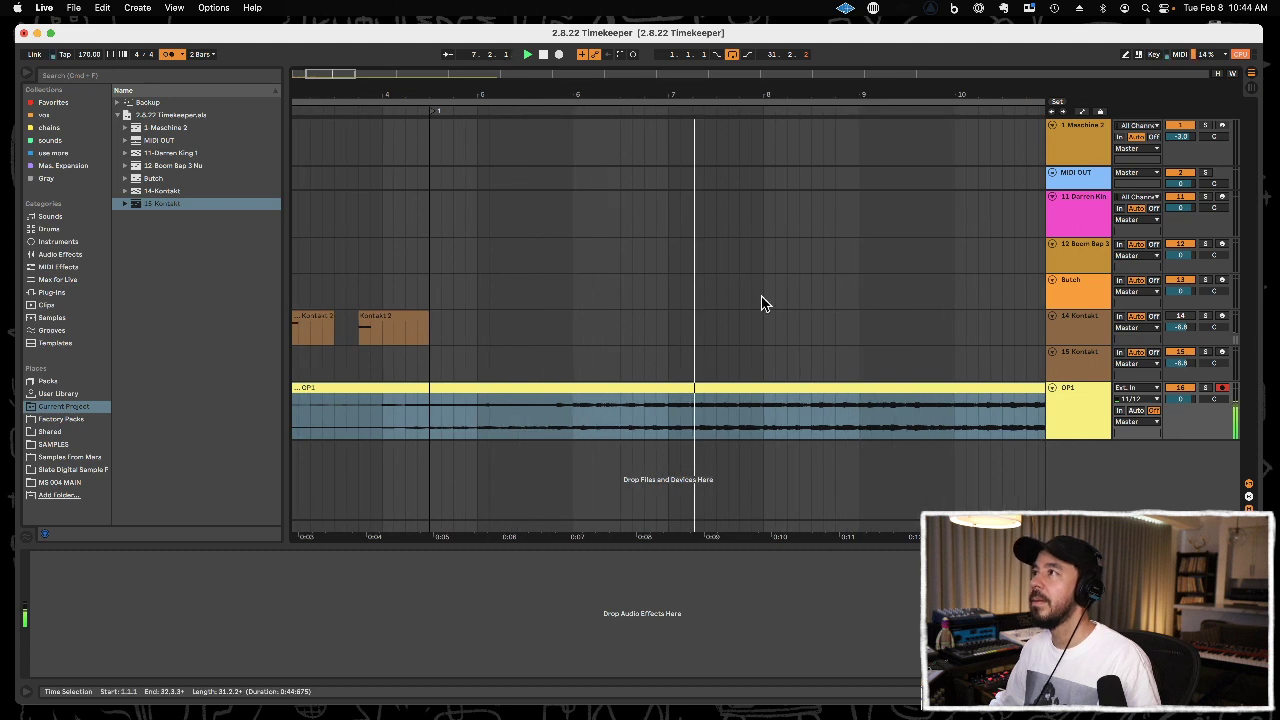
Add a locator at 8.1.1 in the arrangement.
left_click(763, 353)
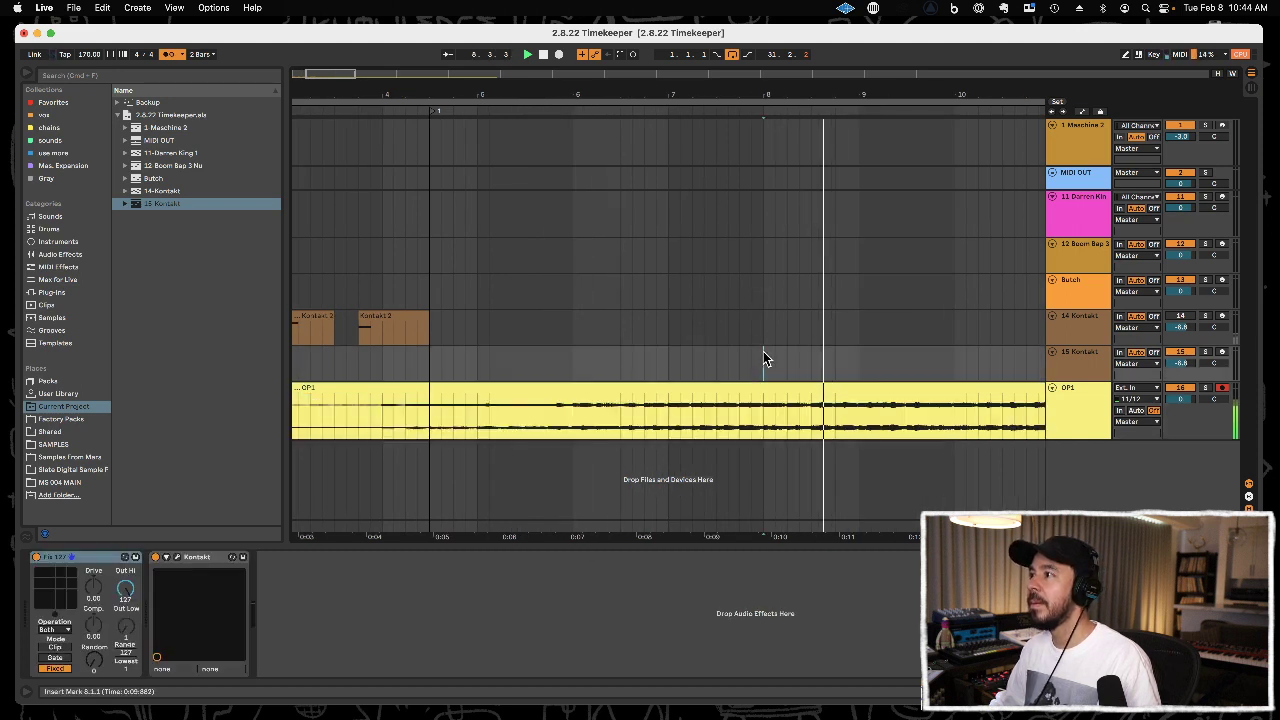
right_click(763, 139)
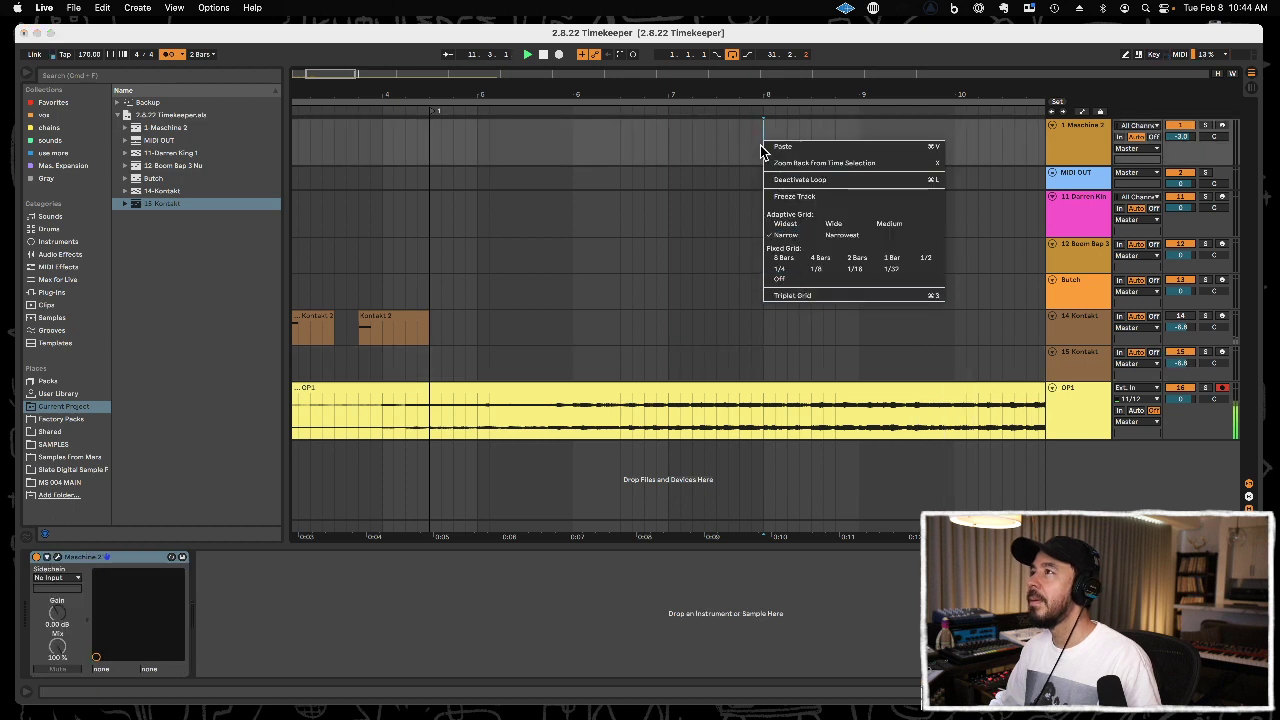
left_click(762, 119)
right_click(766, 113)
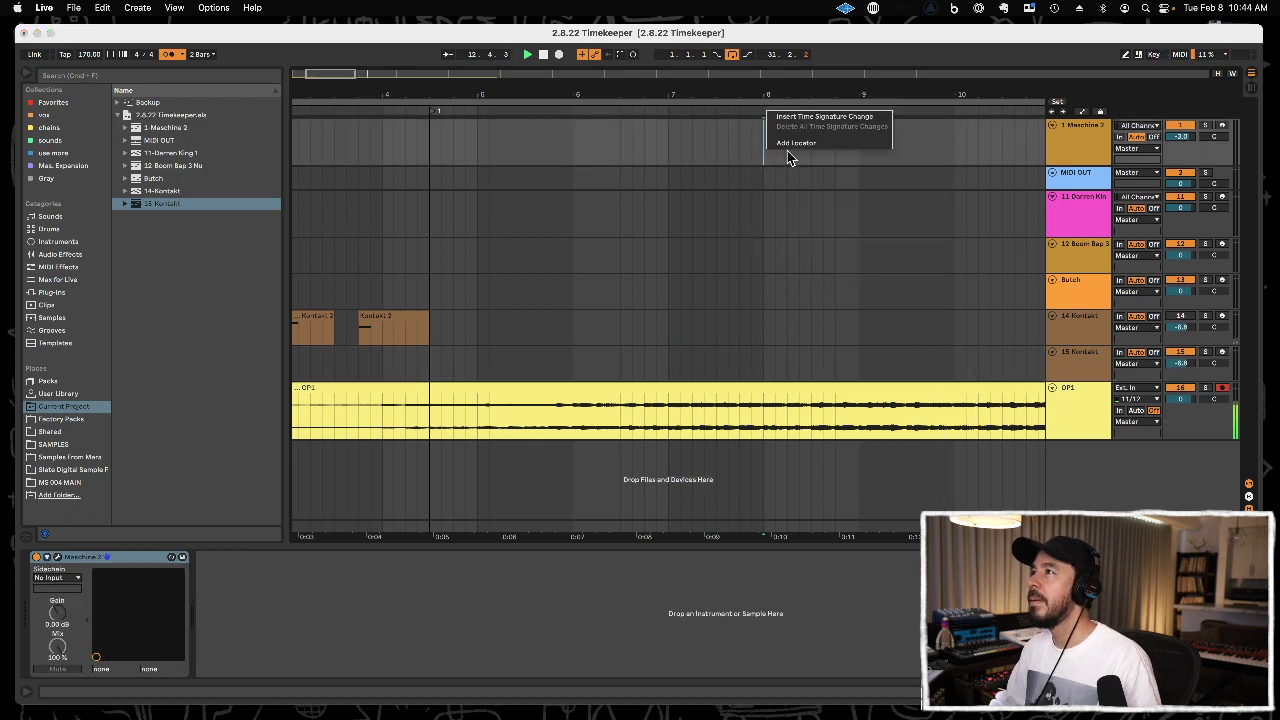
left_click(792, 143)
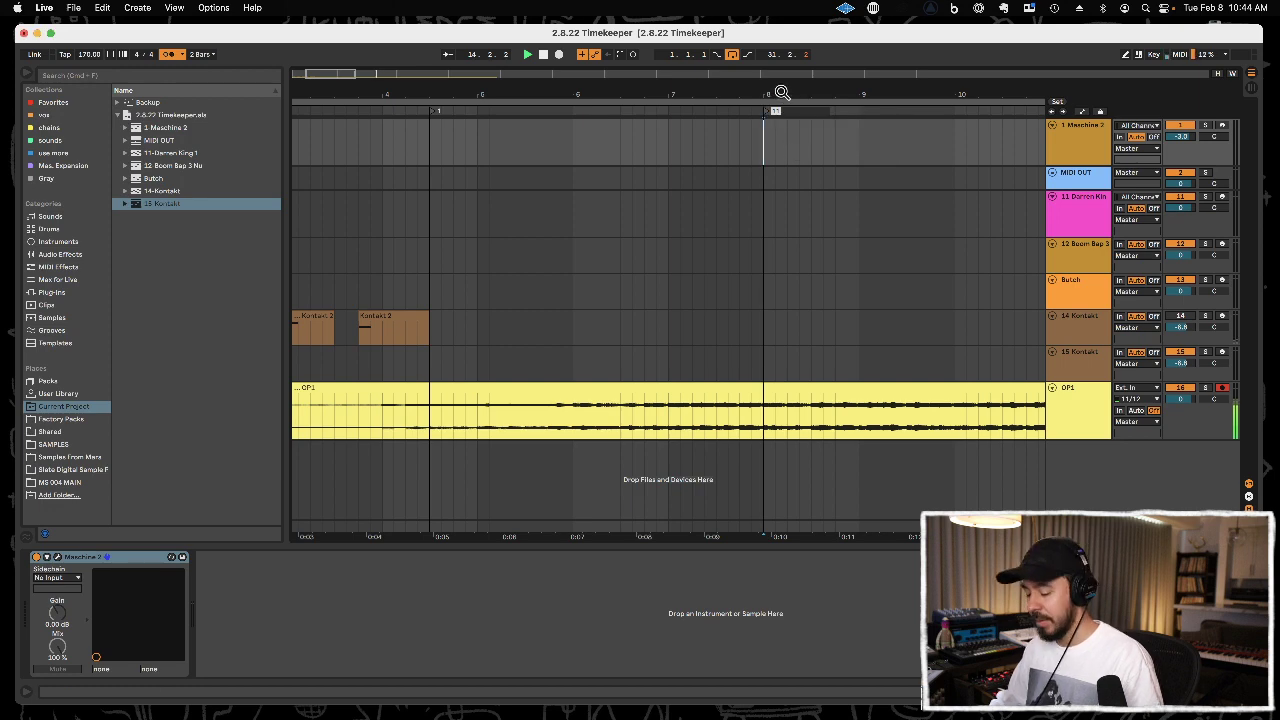
Play the OP1 audio from 8.1.1 and add another locator at 11.3.1.
left_click_drag(782, 92, 529, 130)
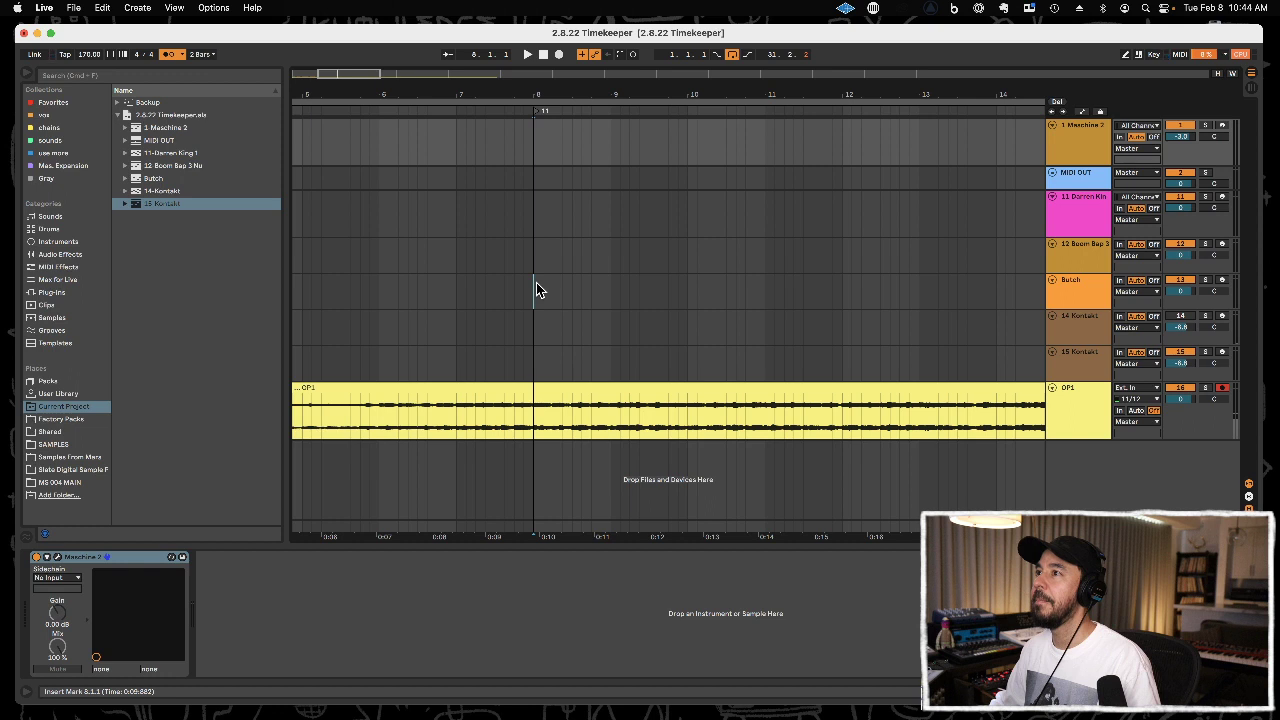
left_click(536, 282)
key("space")
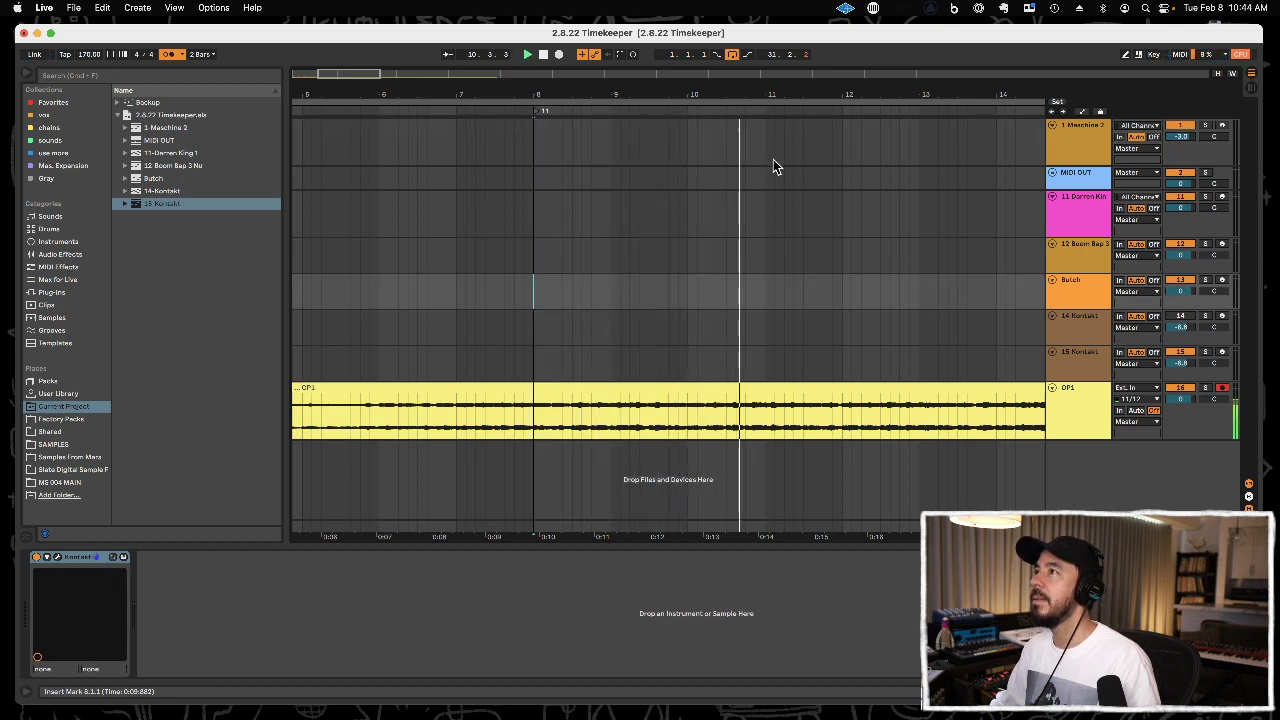
key("space")
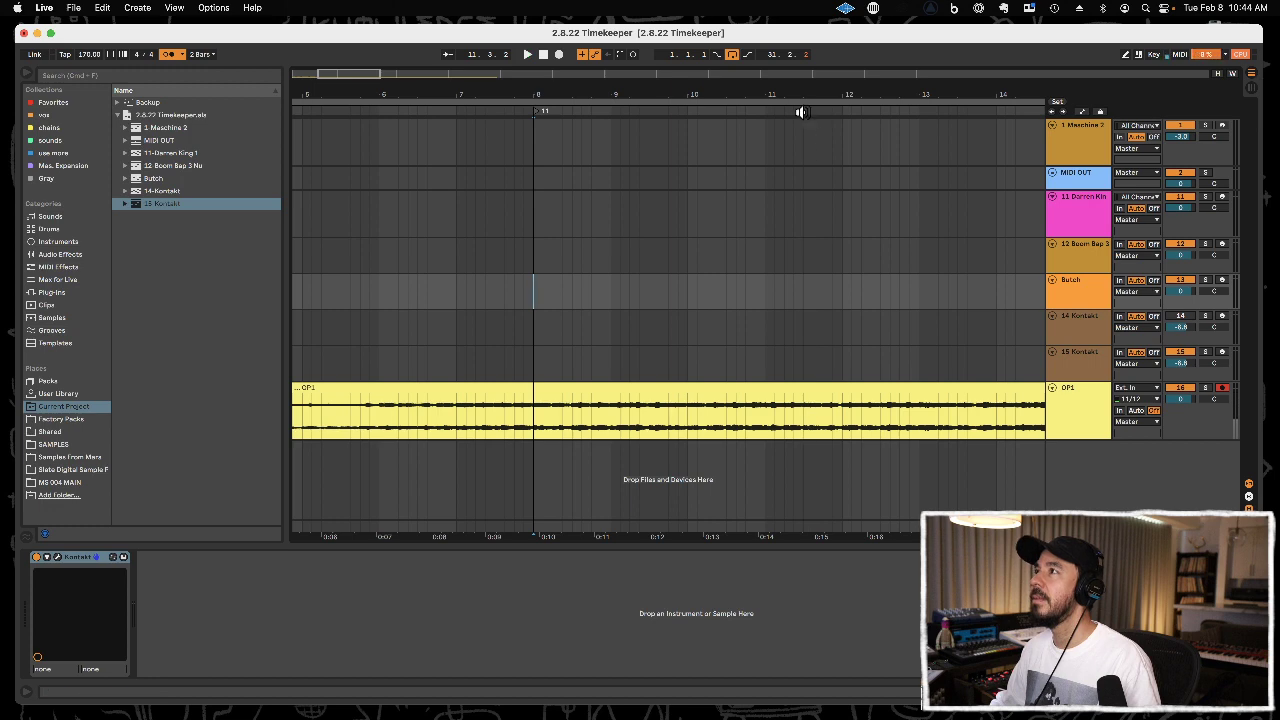
right_click(803, 114)
left_click(822, 147)
Cut the Kontakt 2 clips from 1.1.1 to 4.3.1 and paste them twice back to back from 8.1.1.
left_click_drag(811, 93, 811, 45)
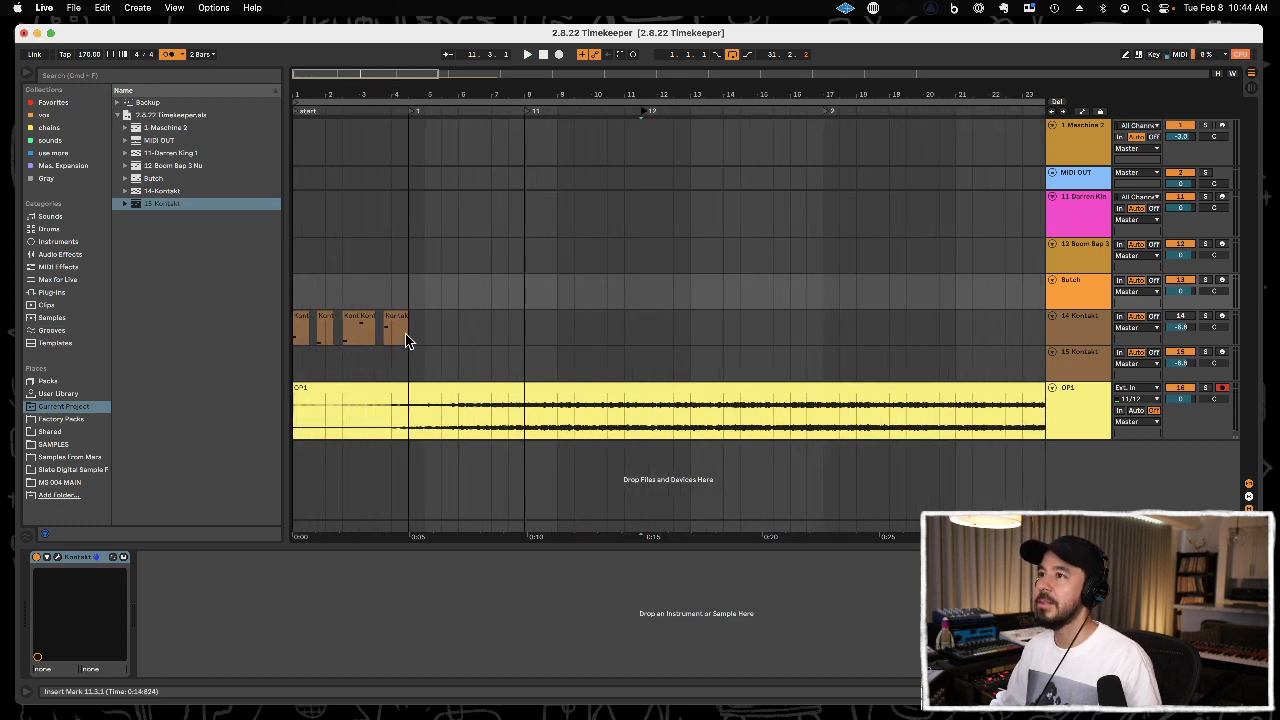
left_click_drag(406, 340, 282, 332)
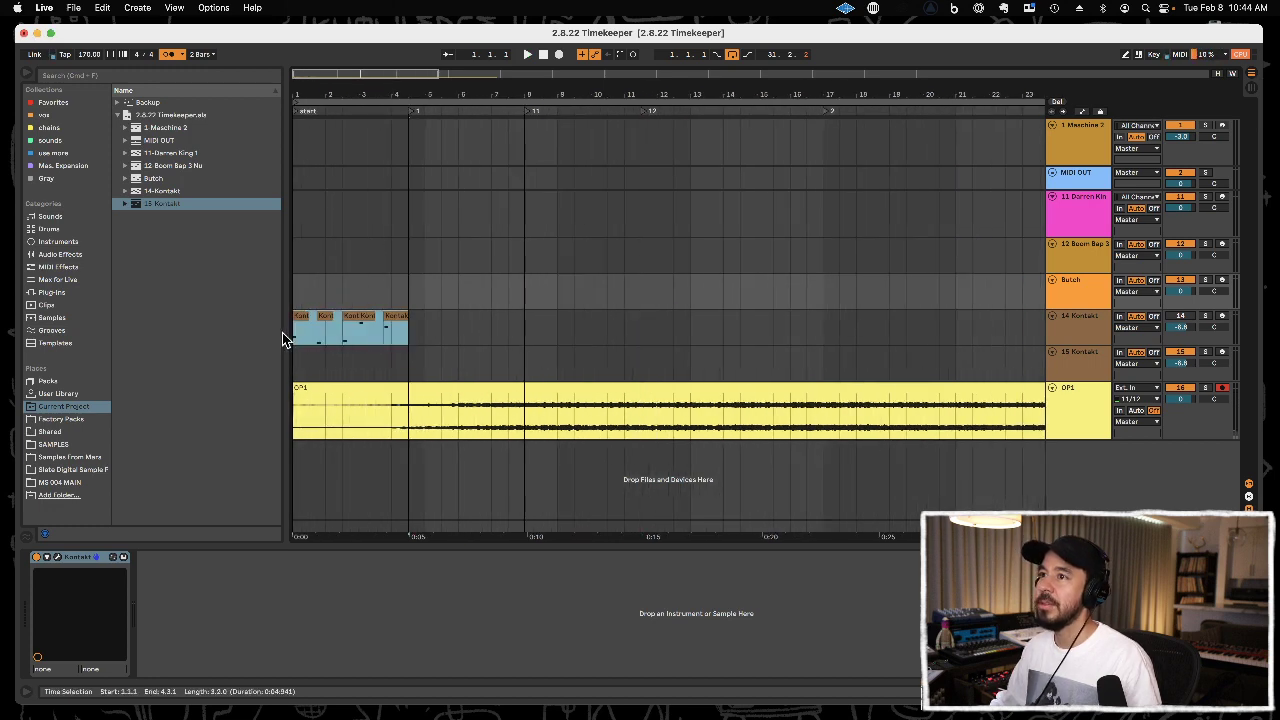
key("super+x")
left_click(529, 343)
key("super+v")
key("super+v")
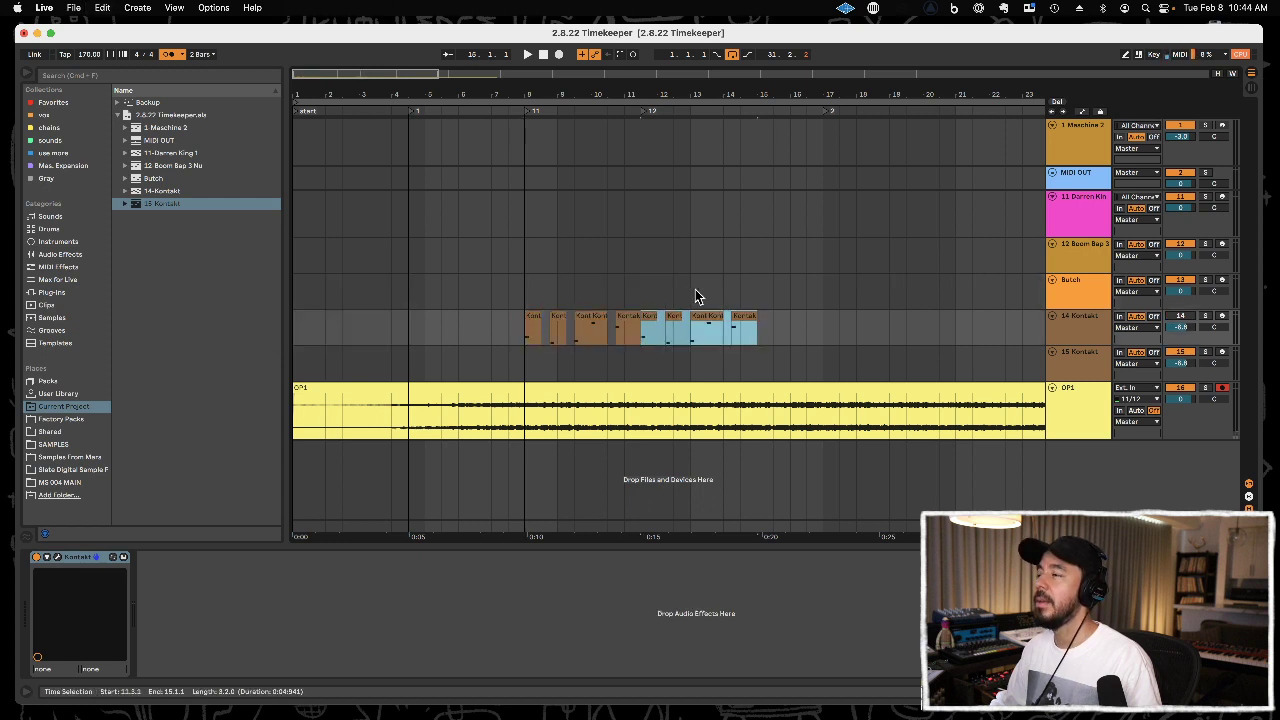
Consolidate the Kontakt 2 clips from 8.1.1 to 11.3.1 into one clip and duplicate it three times, up to 22.1.1.
left_click(523, 332, "shift")
left_click_drag(523, 332, 636, 325)
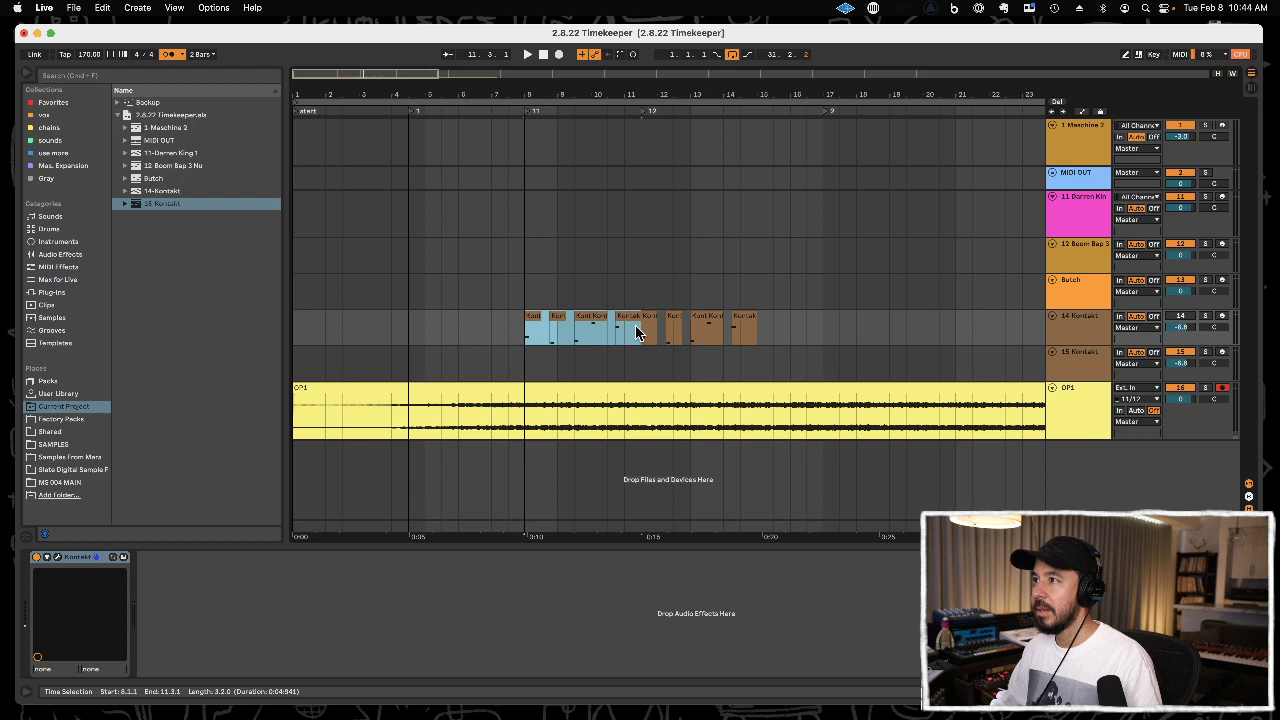
key("super+j")
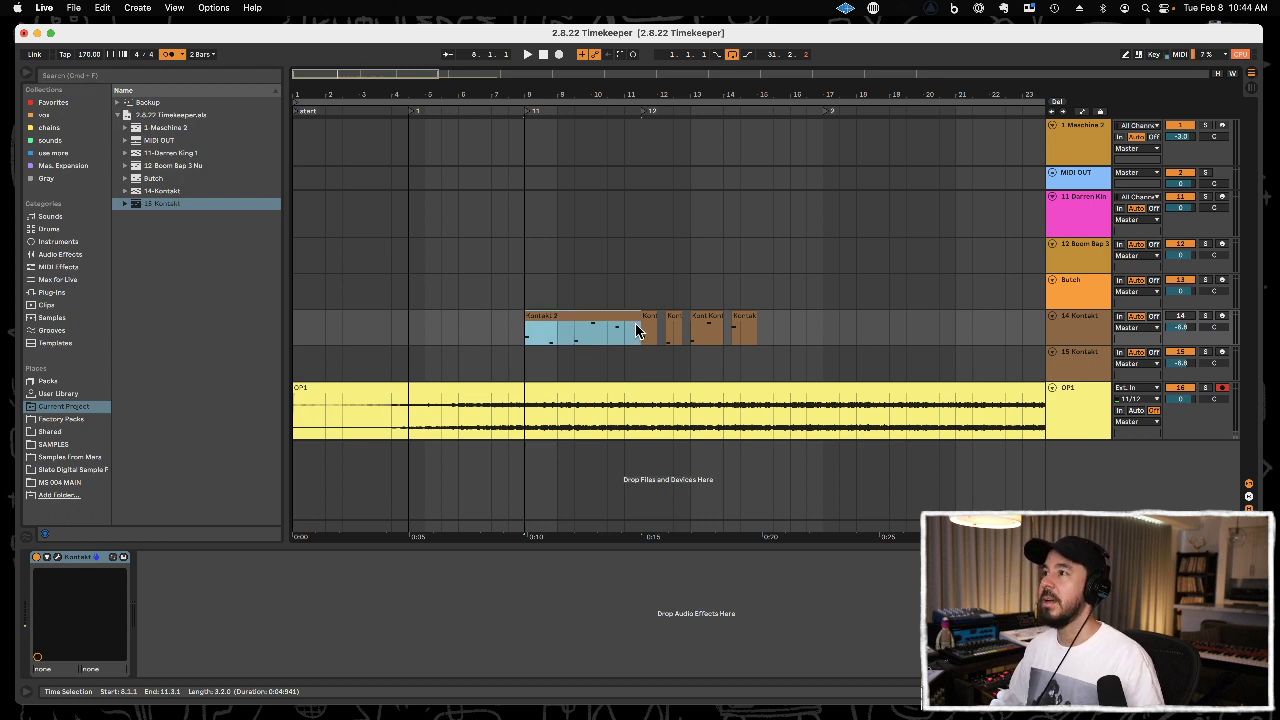
key("super+d")
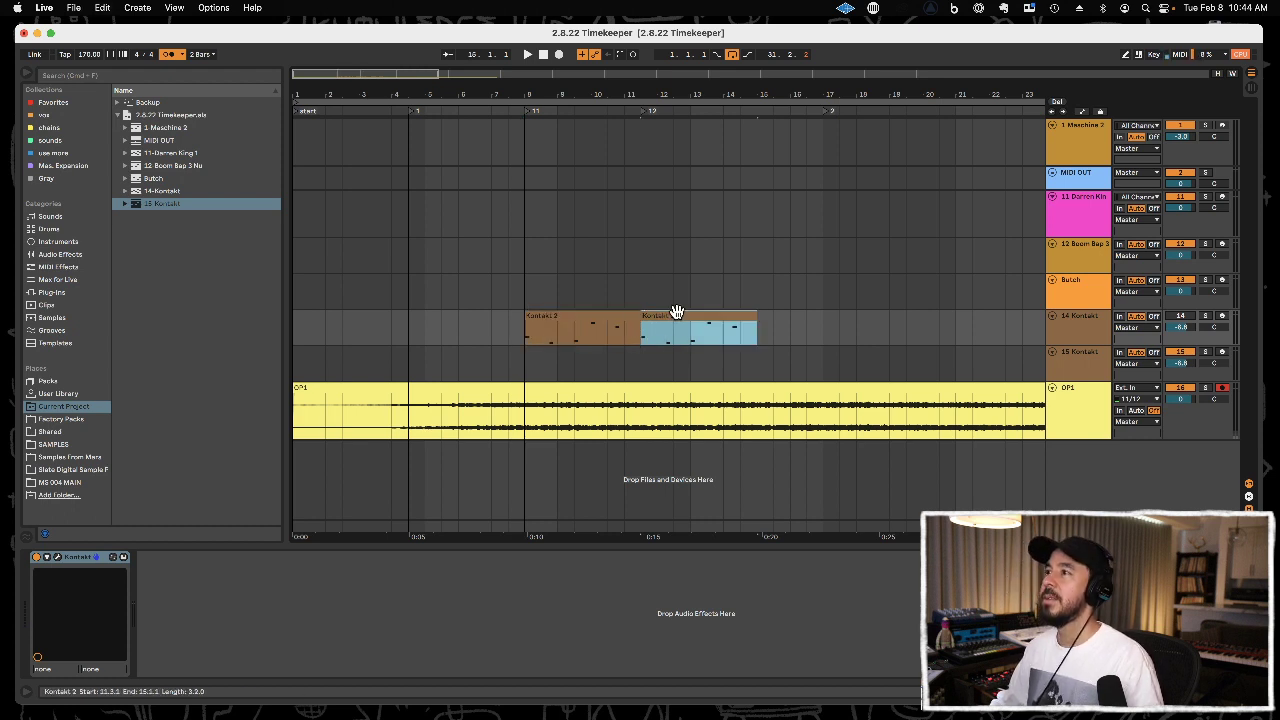
key("super+d")
key("super+d")
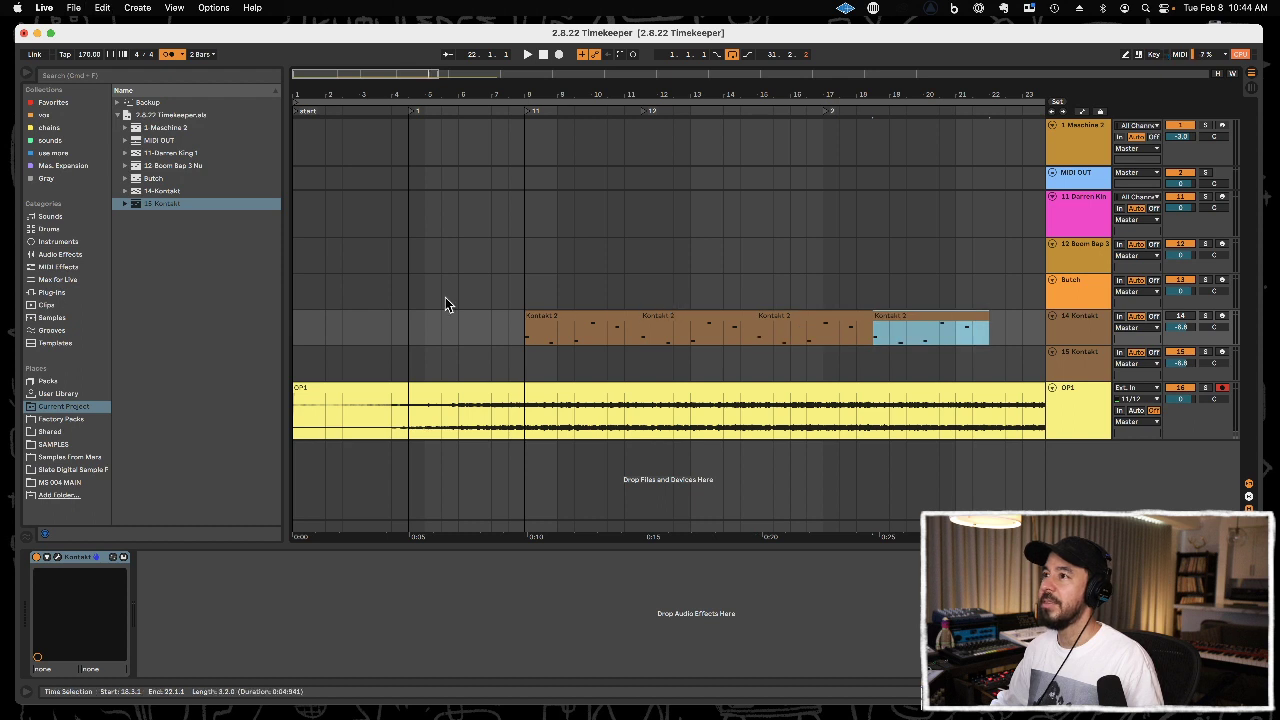
Play the arrangement from 5.3.1 to hear the OP1 audio lead into the Kontakt clips.
left_click(443, 300)
key("space")
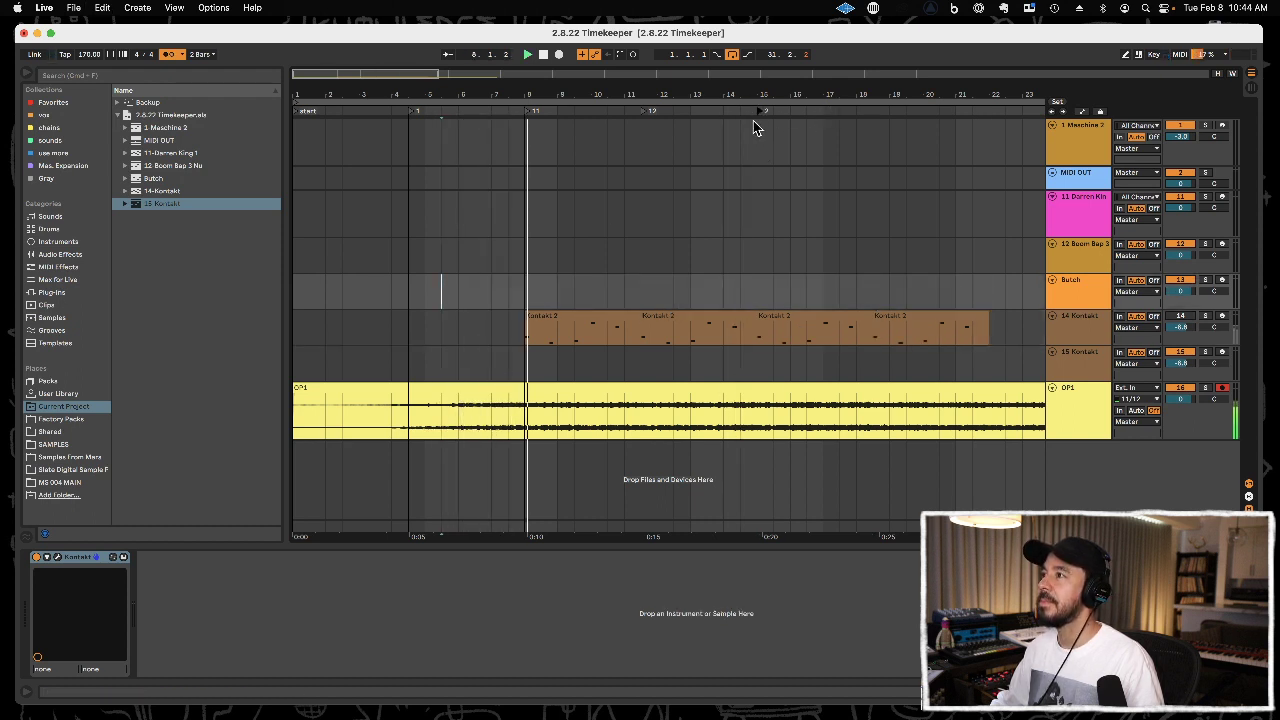
Loop the Kontakt 2 clip from 11.3.1 to 15.1.1 and arm the 15 Kontakt track for recording.
left_click_drag(746, 88, 671, 91)
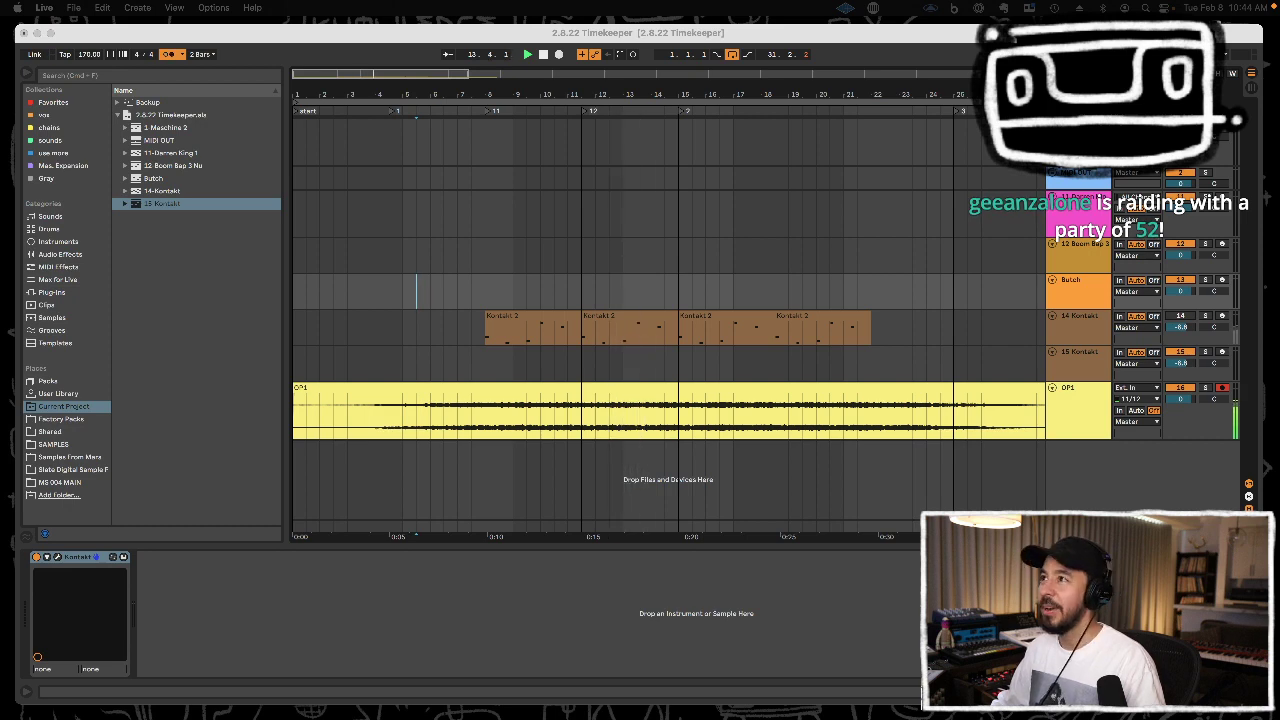
left_click(469, 89)
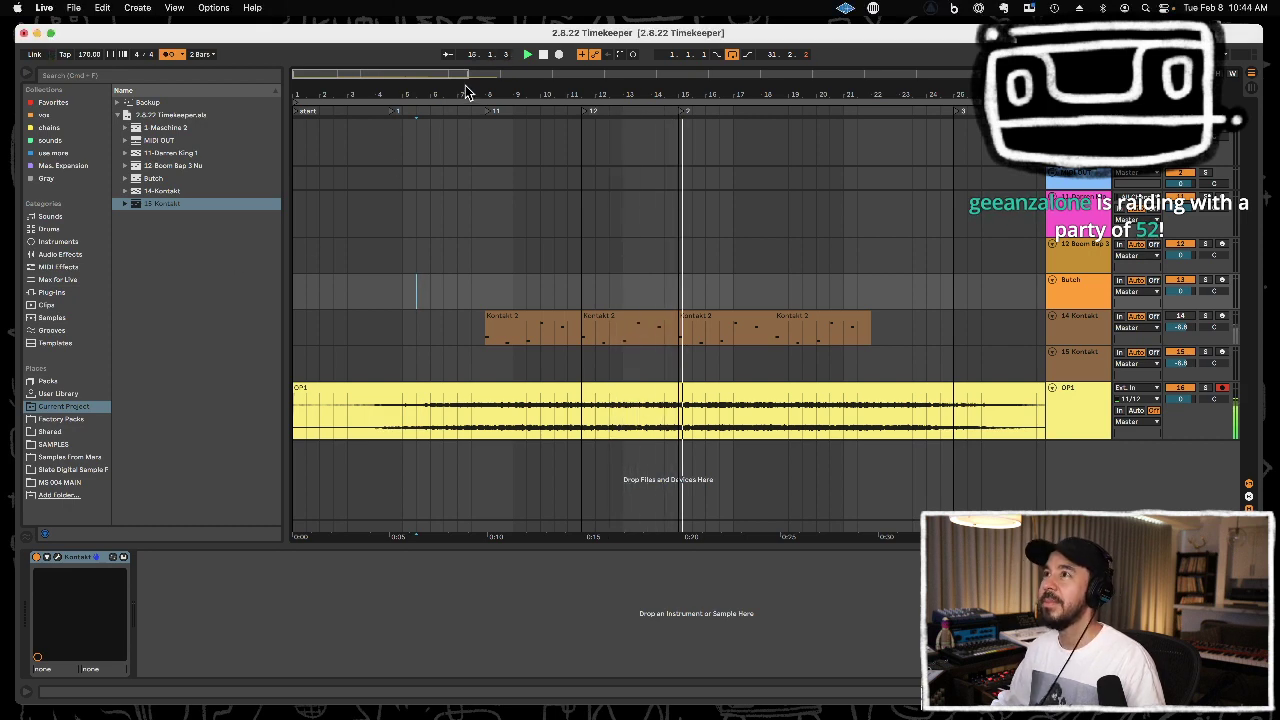
left_click_drag(486, 92, 486, 78)
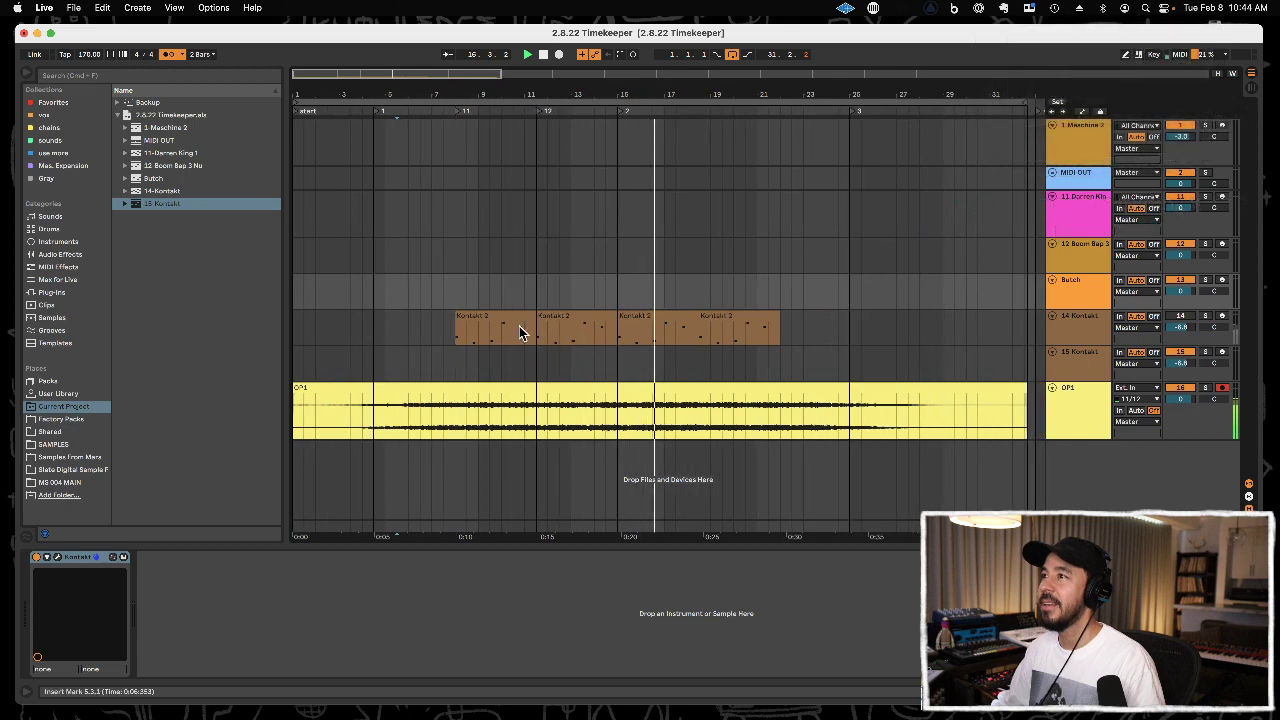
left_click(605, 314)
key("super+l")
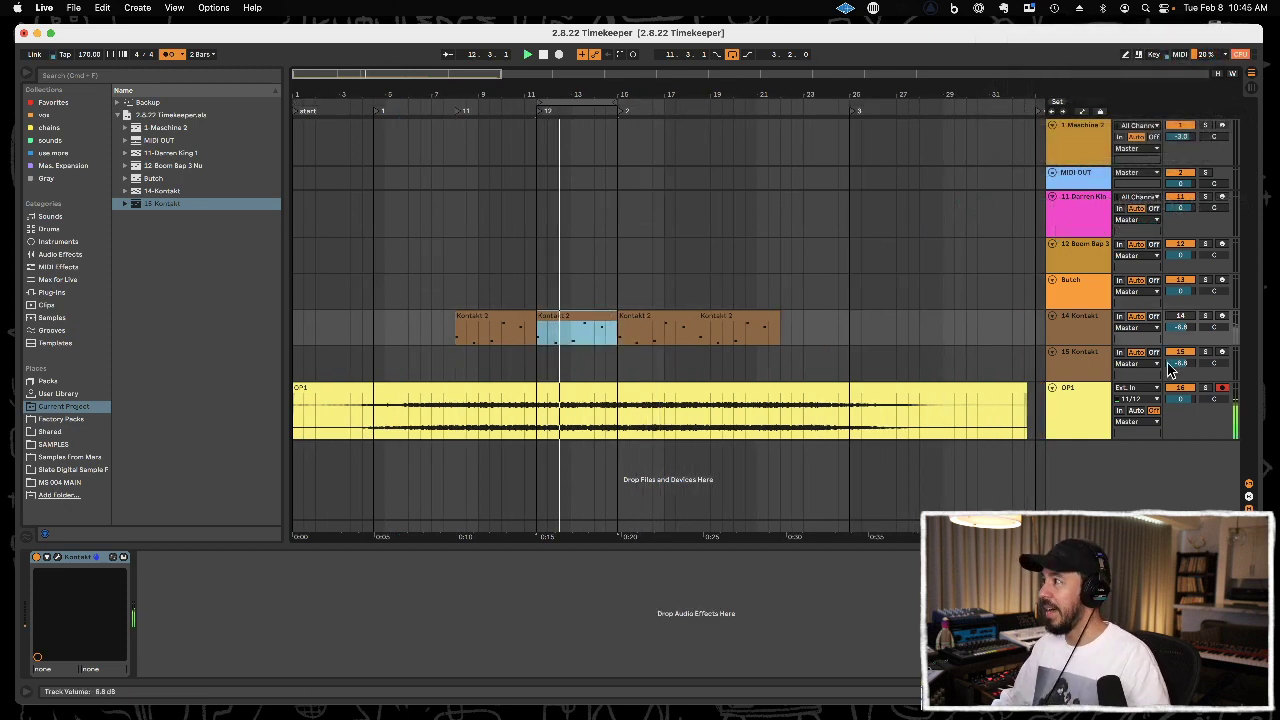
left_click(1094, 370)
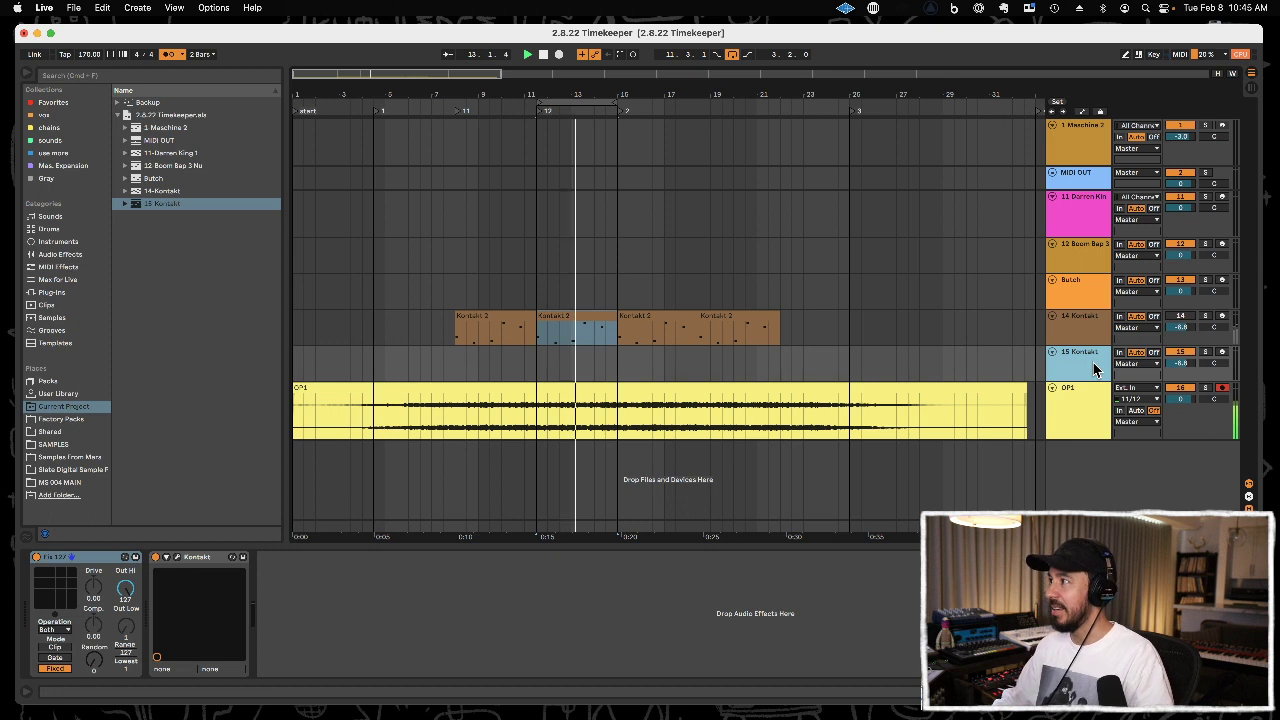
left_click(1223, 353)
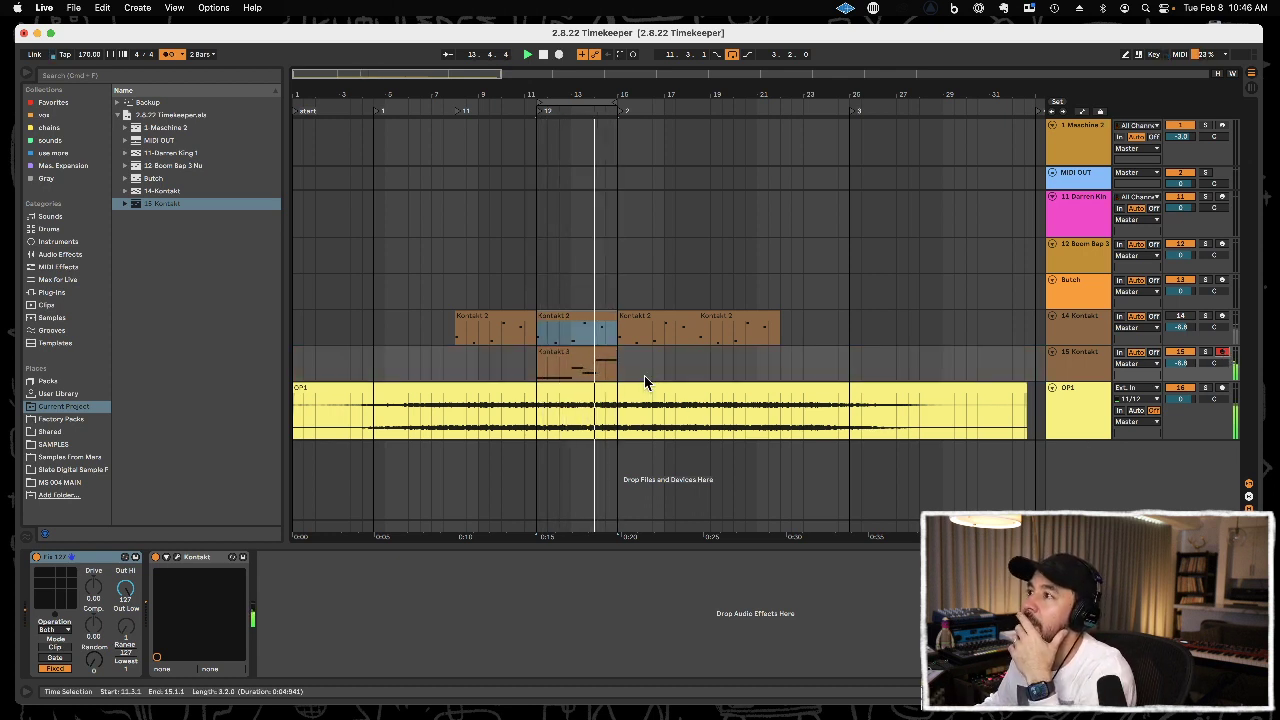
Open the recorded clip on the 15 Kontakt track and quantize all of its notes.
left_click(576, 353)
double_click(576, 353)
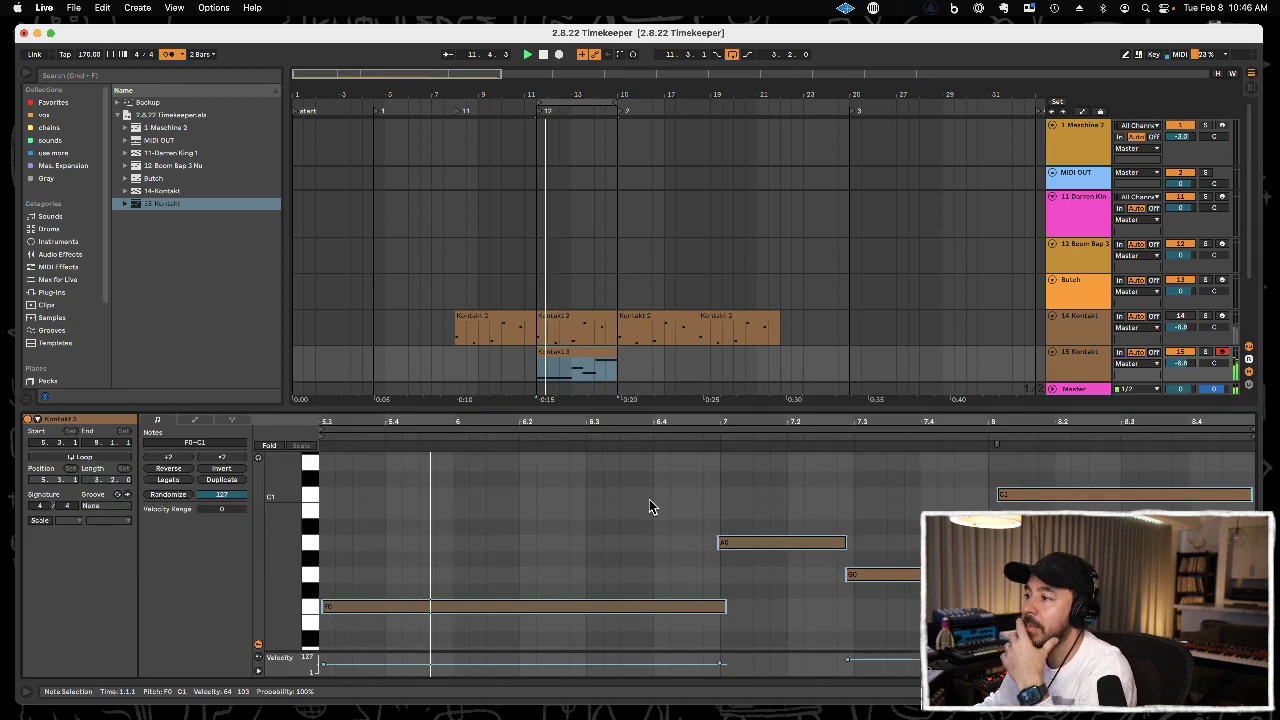
key("super+u")
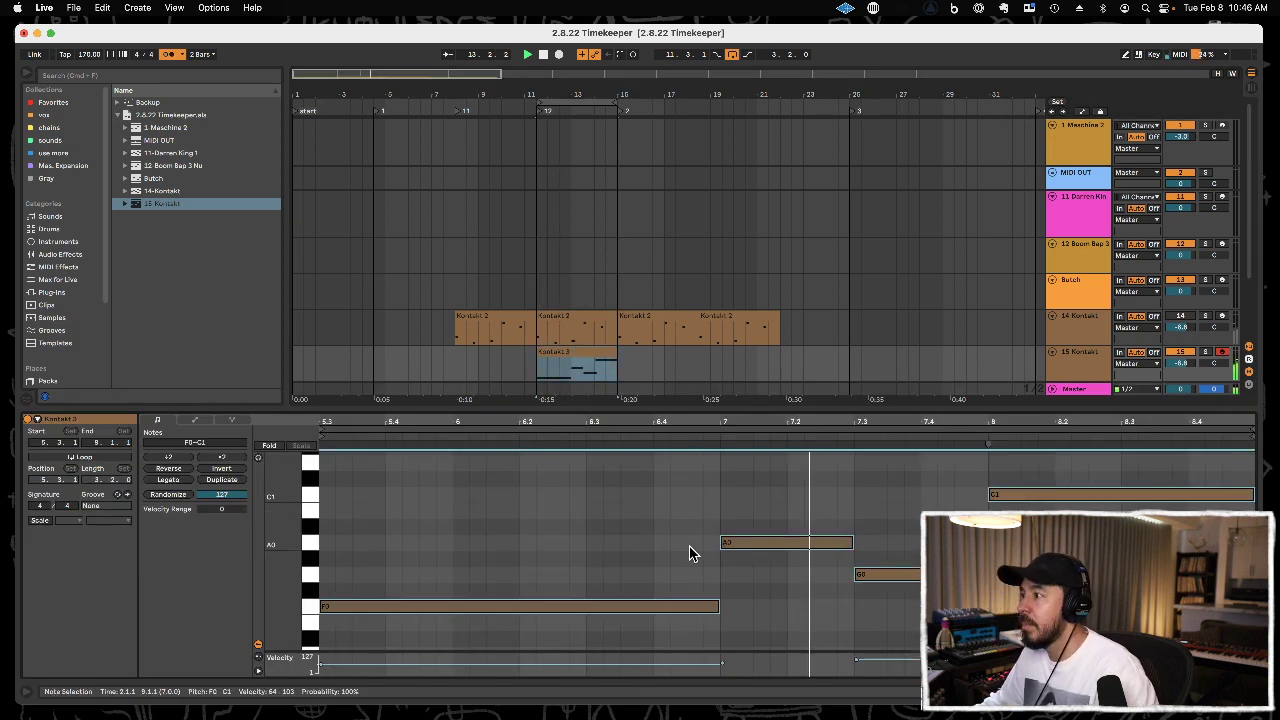
left_click(885, 574)
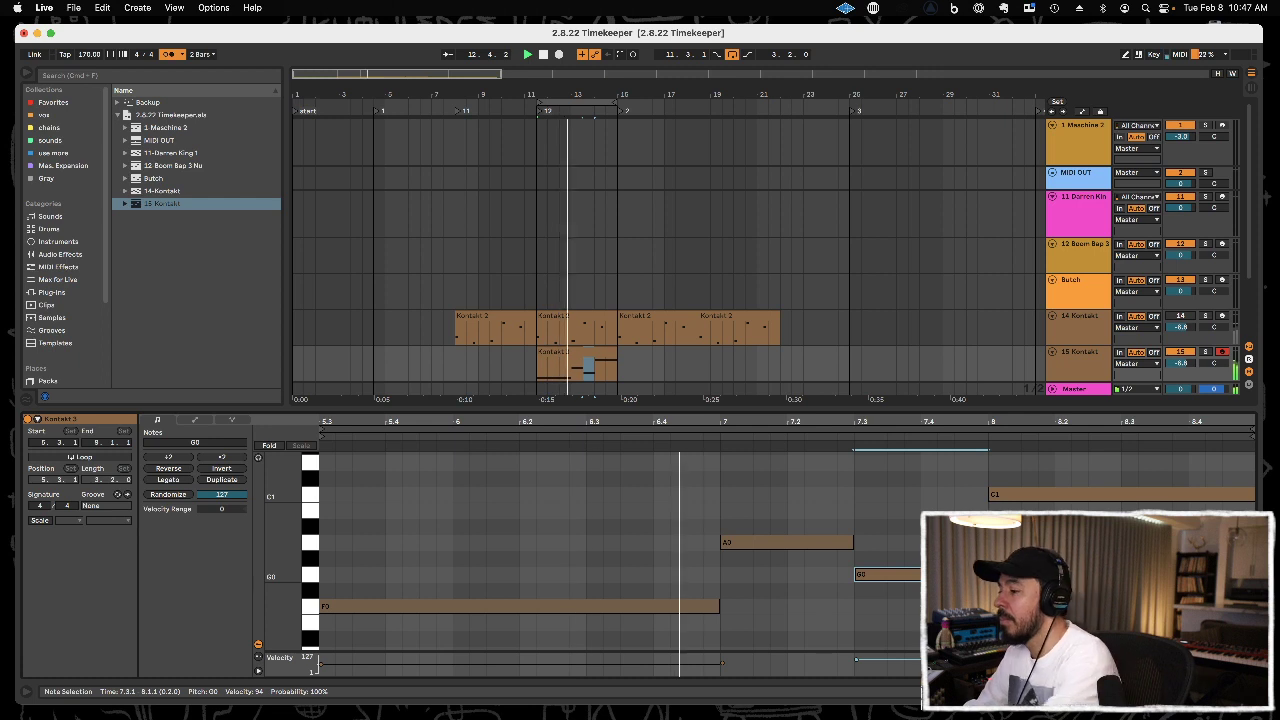
Overdub a second layer of notes onto the looped 15 Kontakt clip and quantize them.
key("F9")
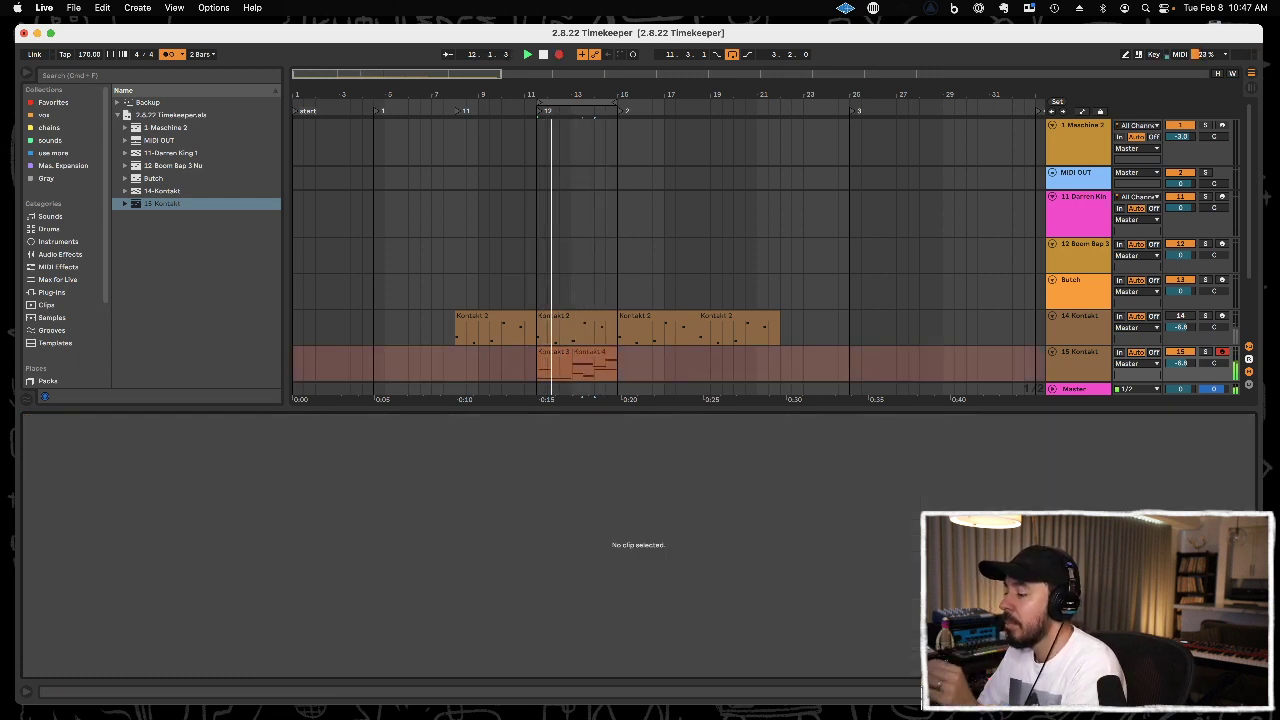
key("F9")
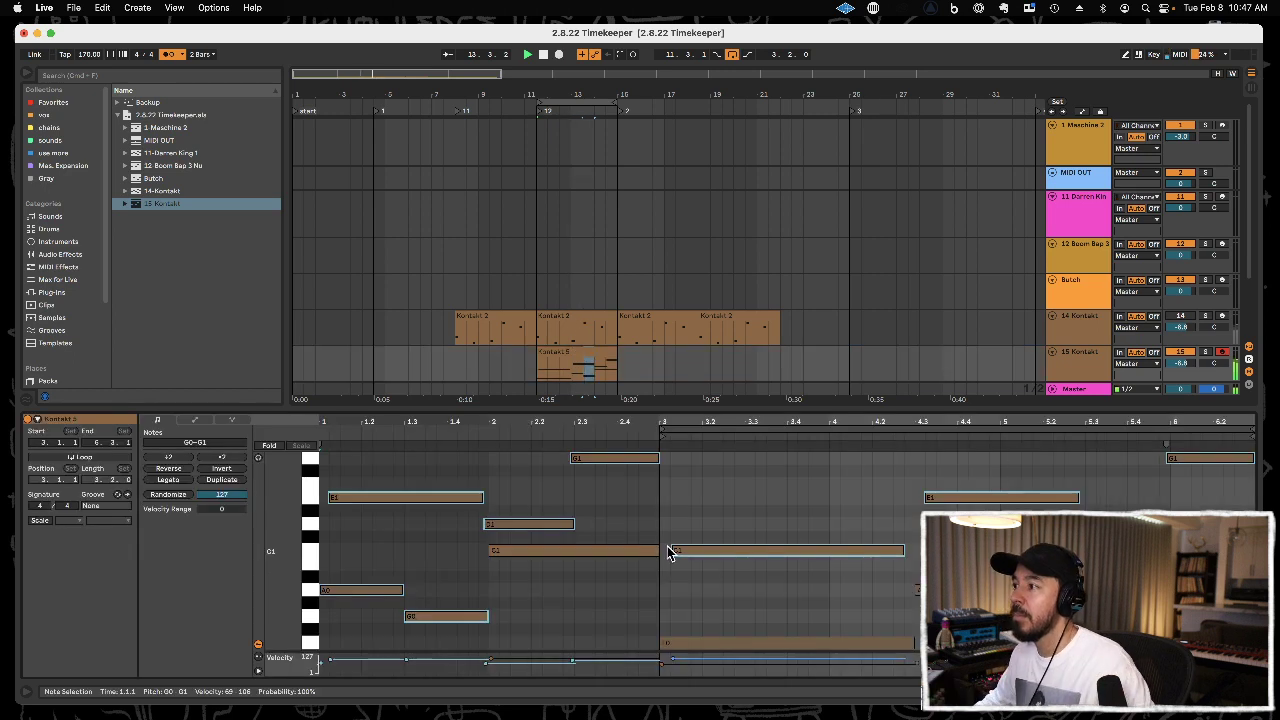
left_click(808, 507)
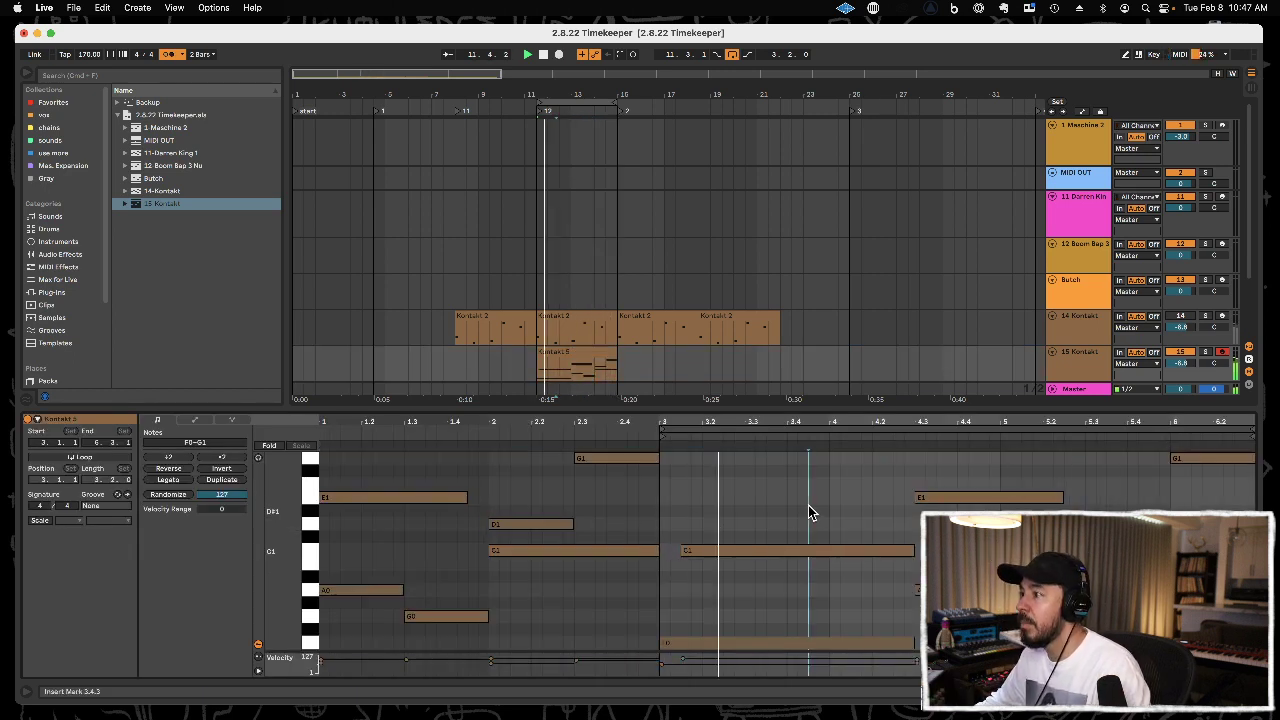
Tidy the overdubbed notes: delete the C1 before bar 3, start the next C1 at 3.1.1 and end the following E1 at 5.3.1.
double_click(654, 553)
left_click(687, 553)
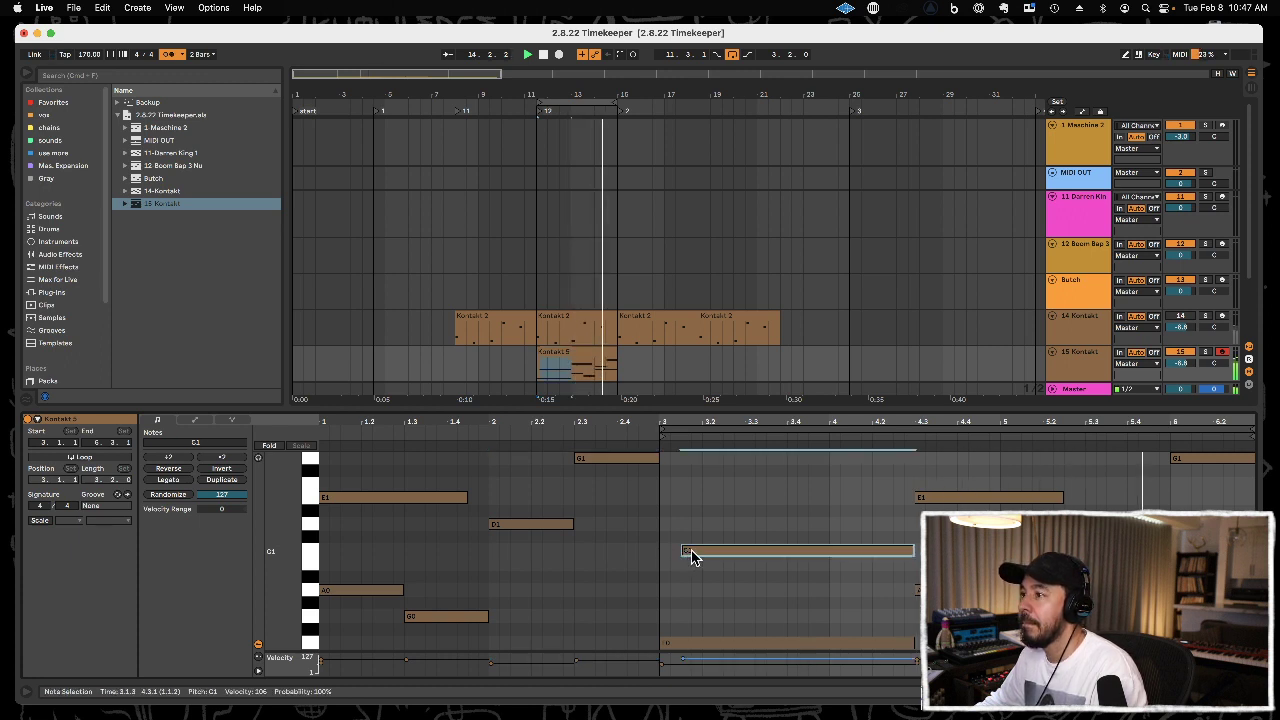
left_click_drag(682, 550, 661, 551)
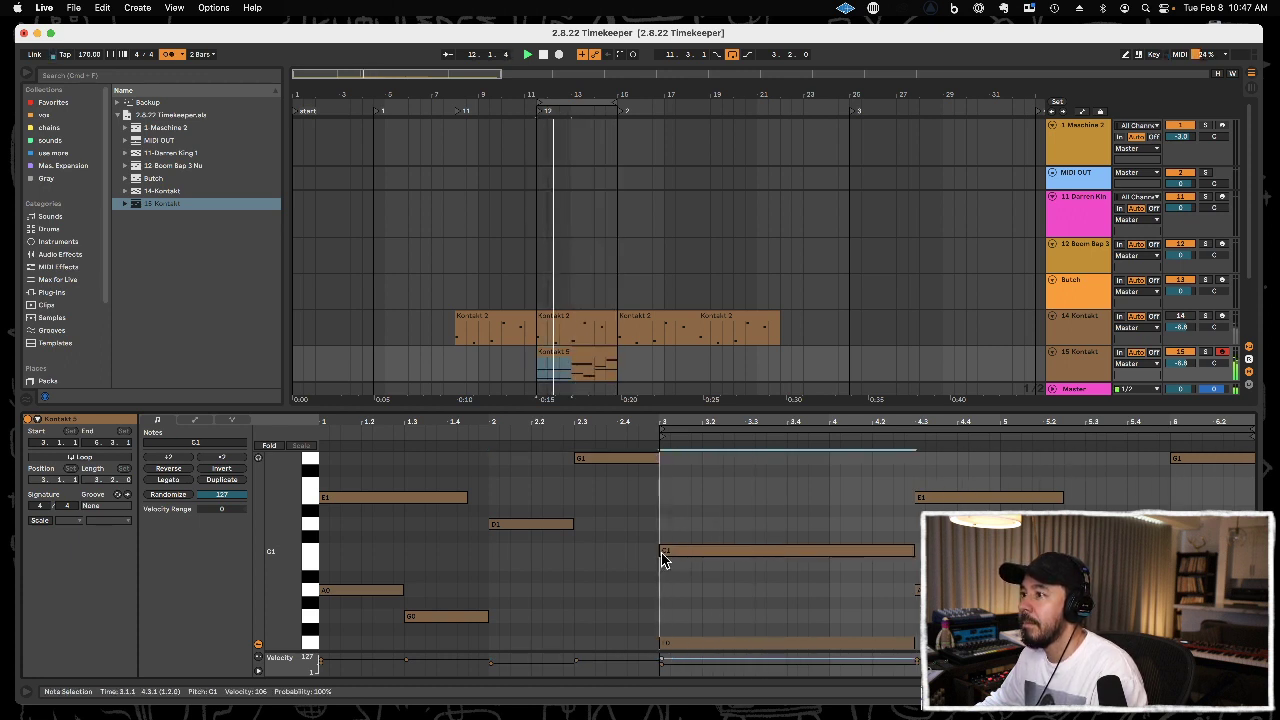
left_click_drag(1062, 497, 1115, 489)
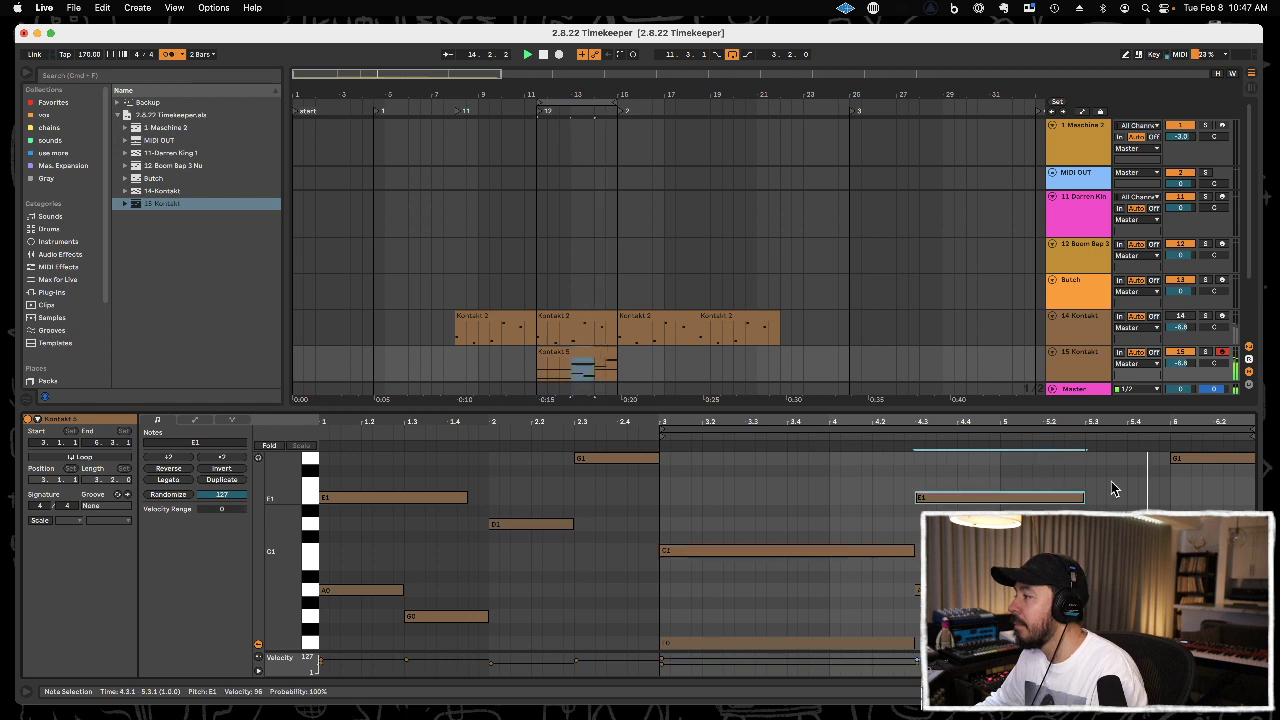
Duplicate the 15 Kontakt clip to 15.1.1 and delete the original at 11.3.1.
left_click(598, 355)
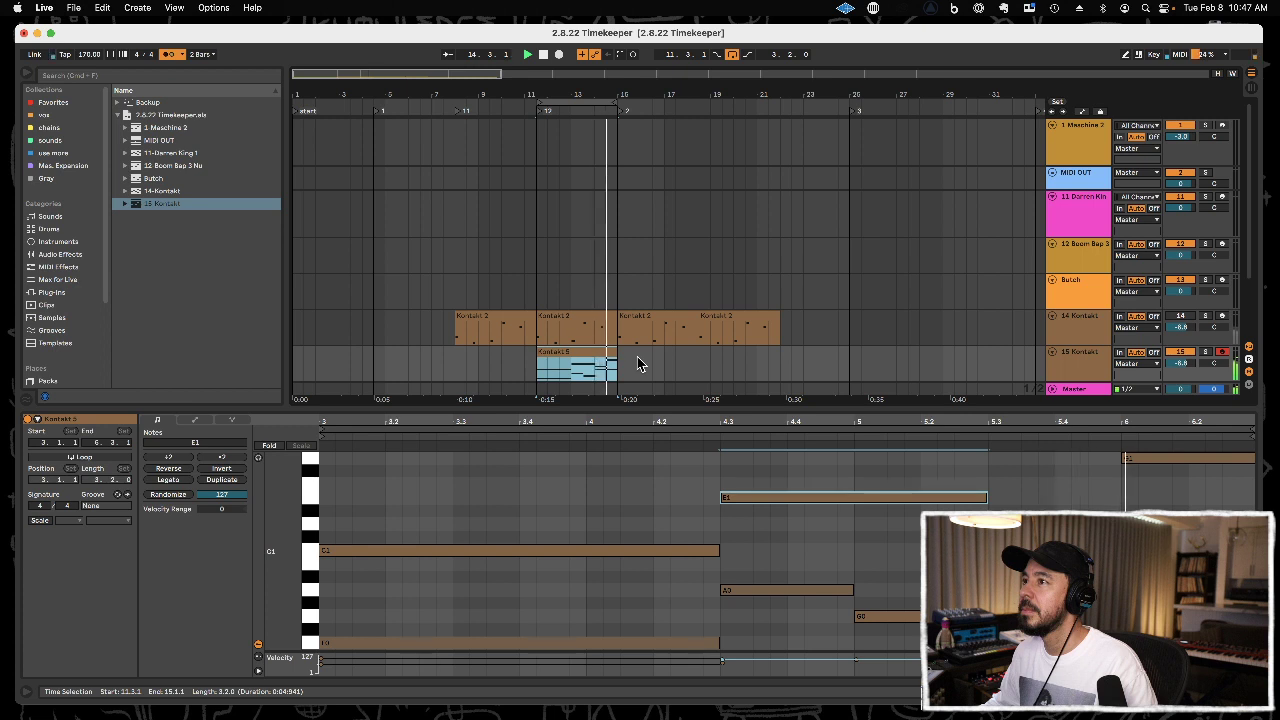
scroll(632, 341, "down", 3)
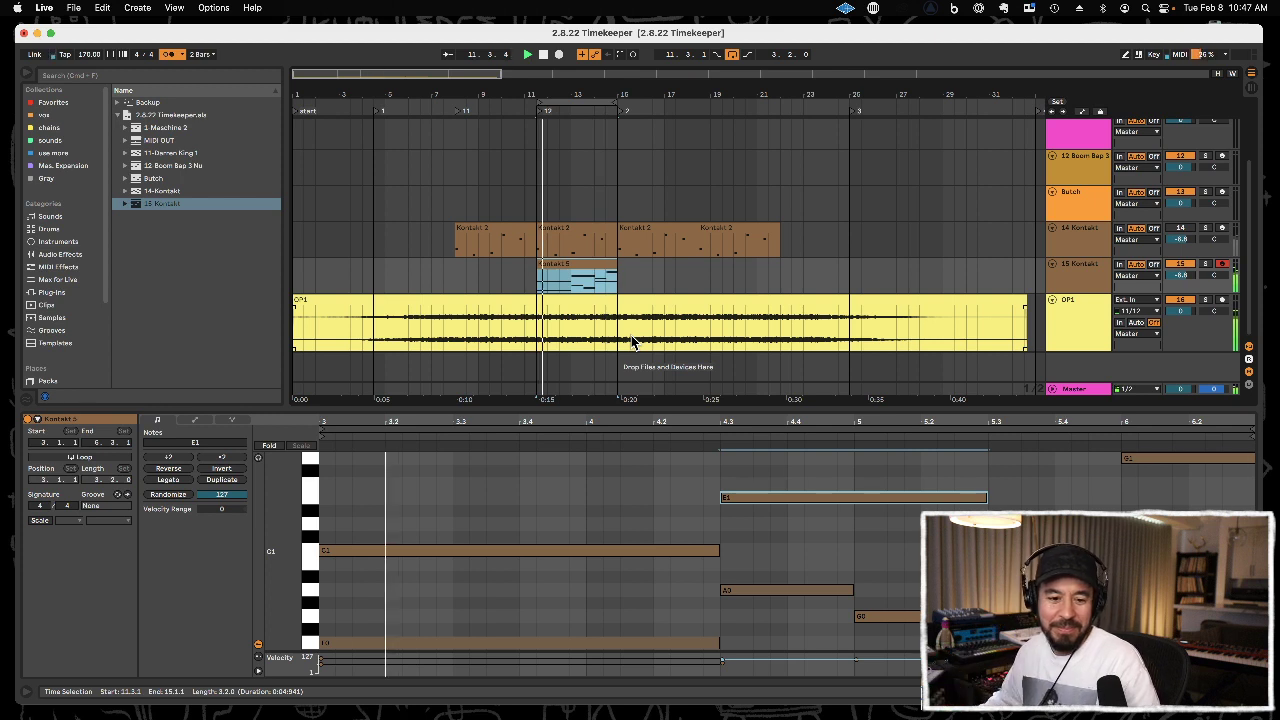
left_click(595, 264)
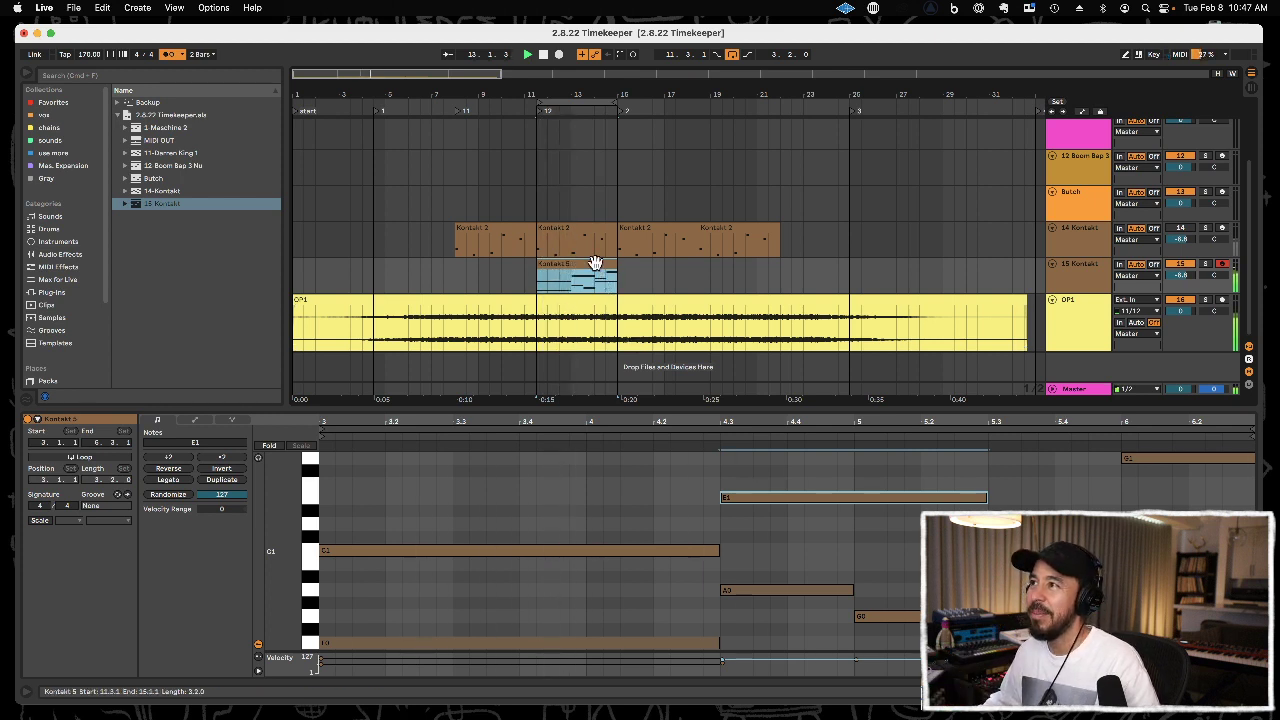
key("super+d")
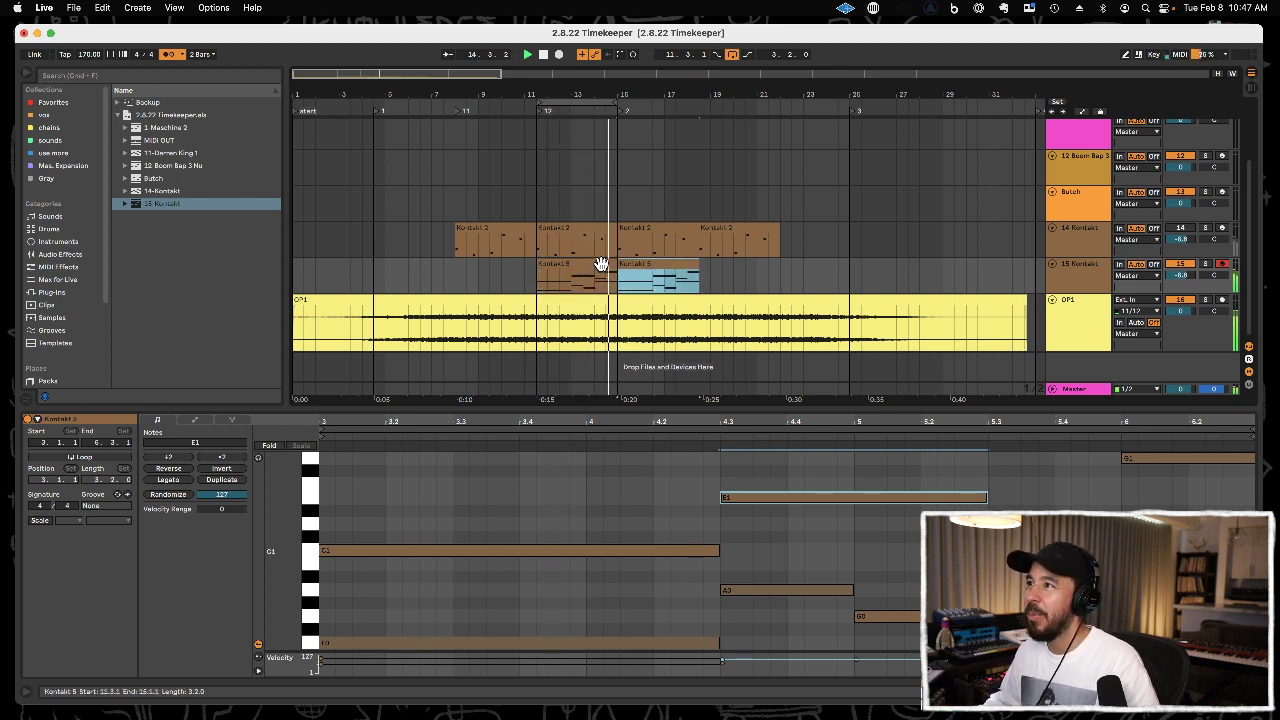
left_click(600, 264)
key("Delete")
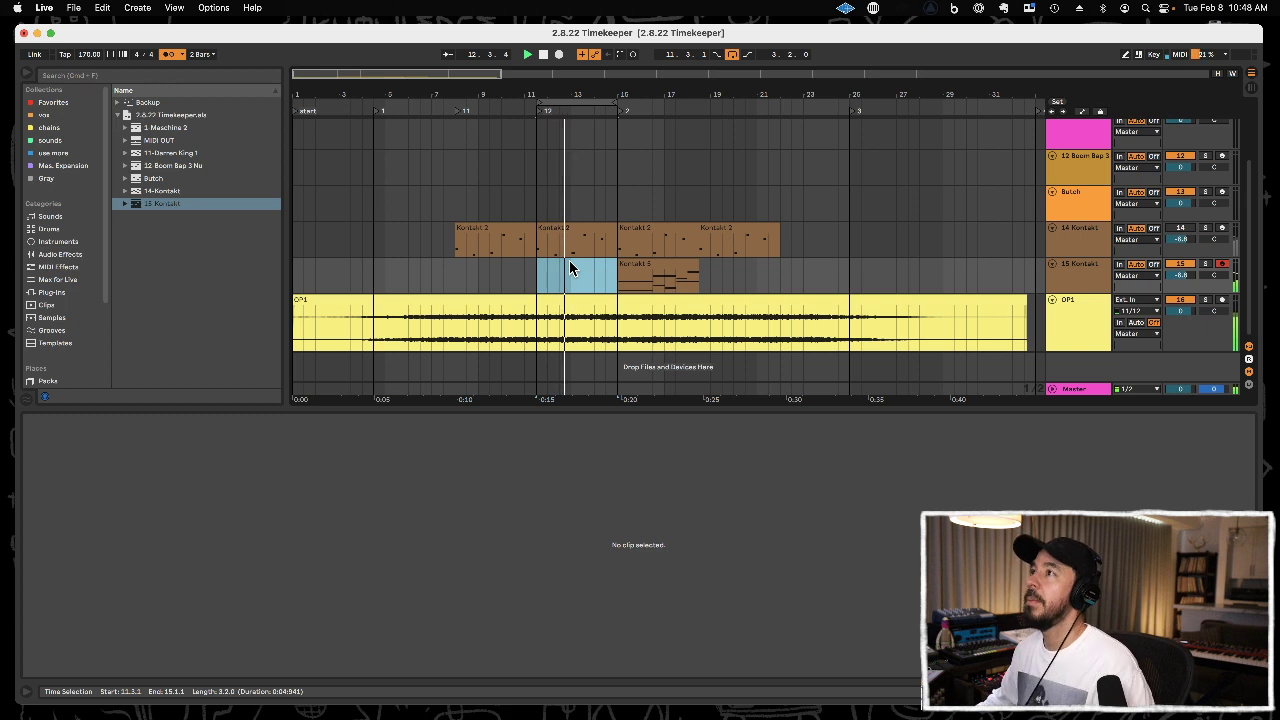
Move the 15 Kontakt clip from 15.1.1 to 6.3.1, clearing the looped section.
left_click(648, 264)
key("Delete")
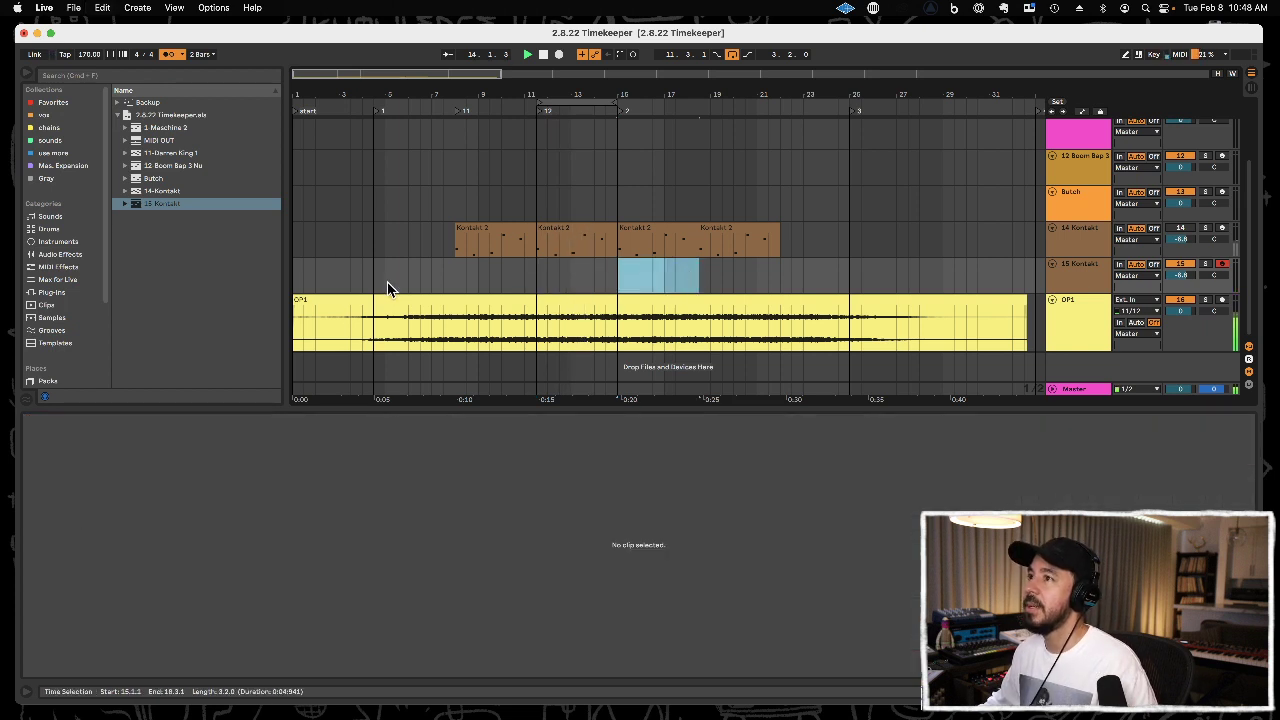
left_click(374, 278)
key("super+v")
key("super+z")
left_click(417, 278)
key("super+v")
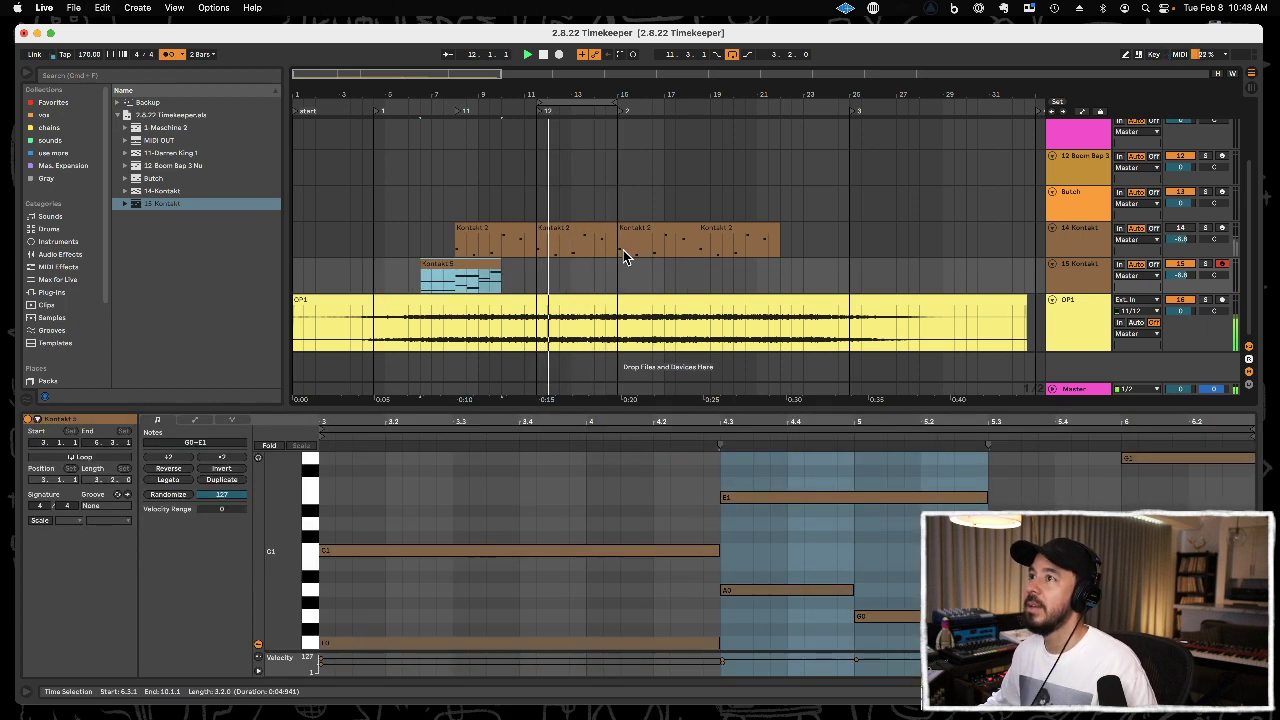
Extend the loop end to 18.3.1 and rebalance the track volumes, with OP1 at -4.2 dB and 15 Kontakt at -5.1 dB.
left_click_drag(618, 103, 700, 103)
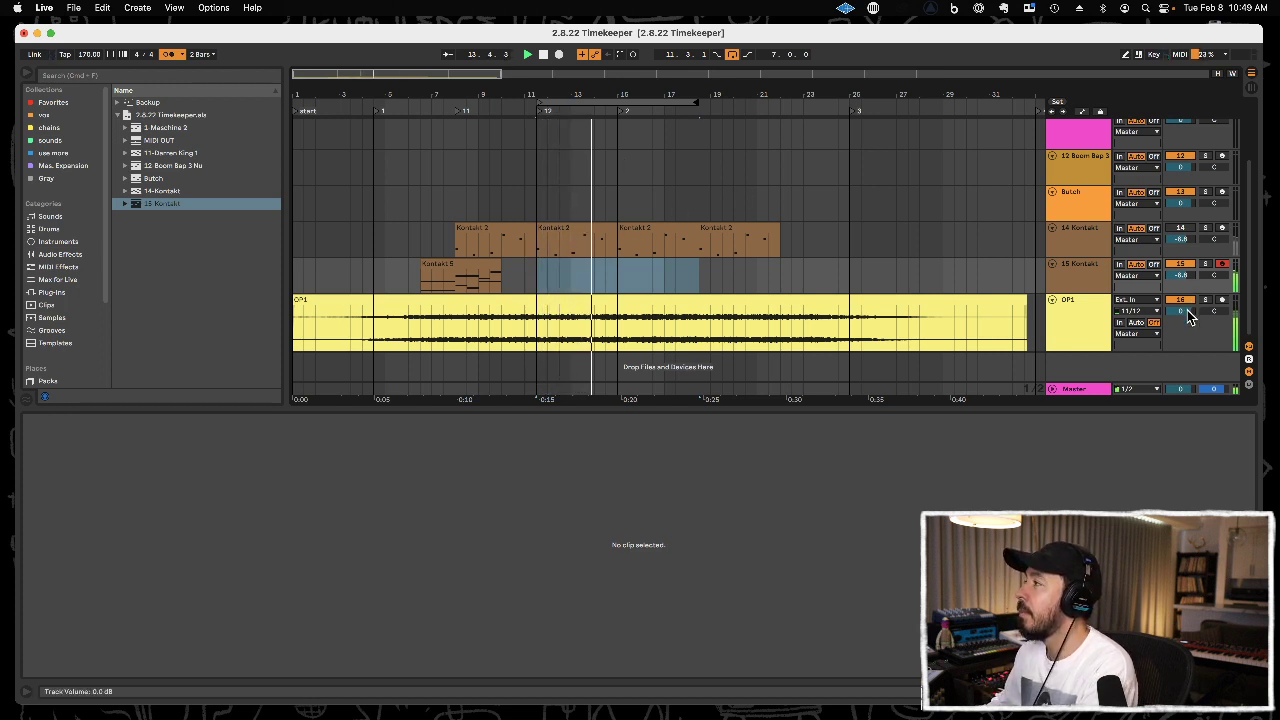
left_click_drag(1181, 311, 1181, 328)
left_click_drag(1182, 276, 1182, 266)
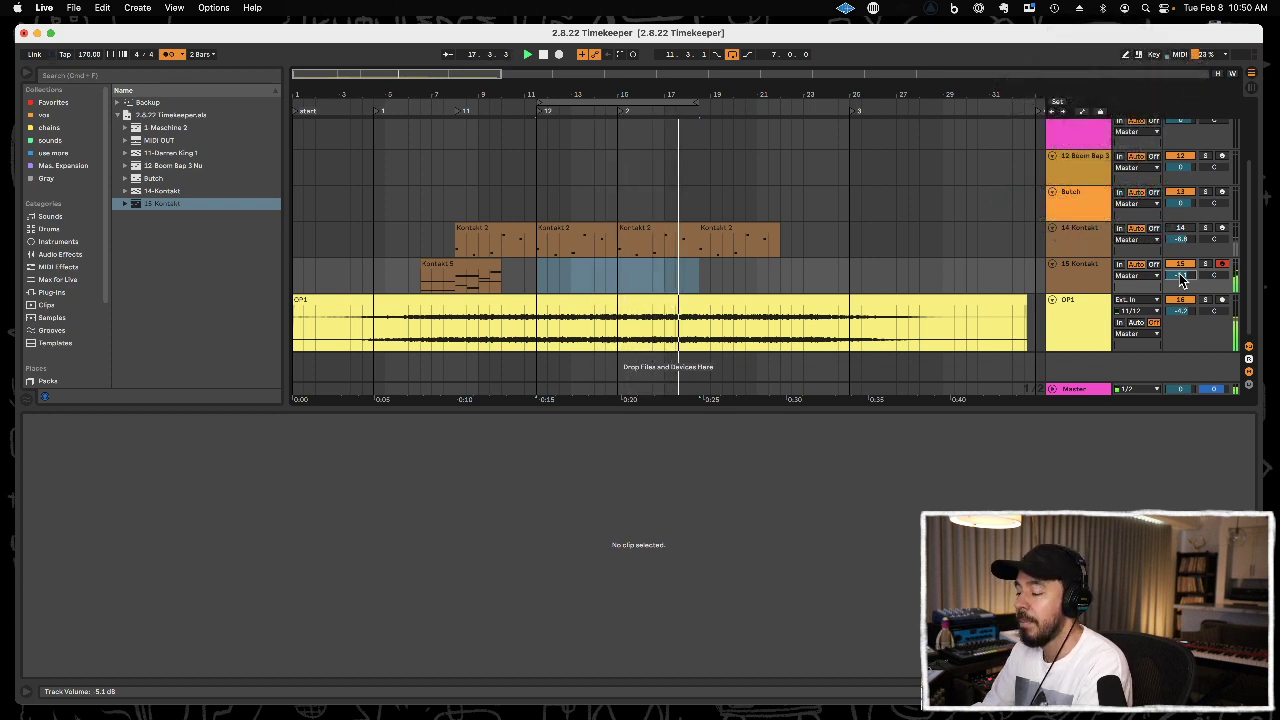
key("F9")
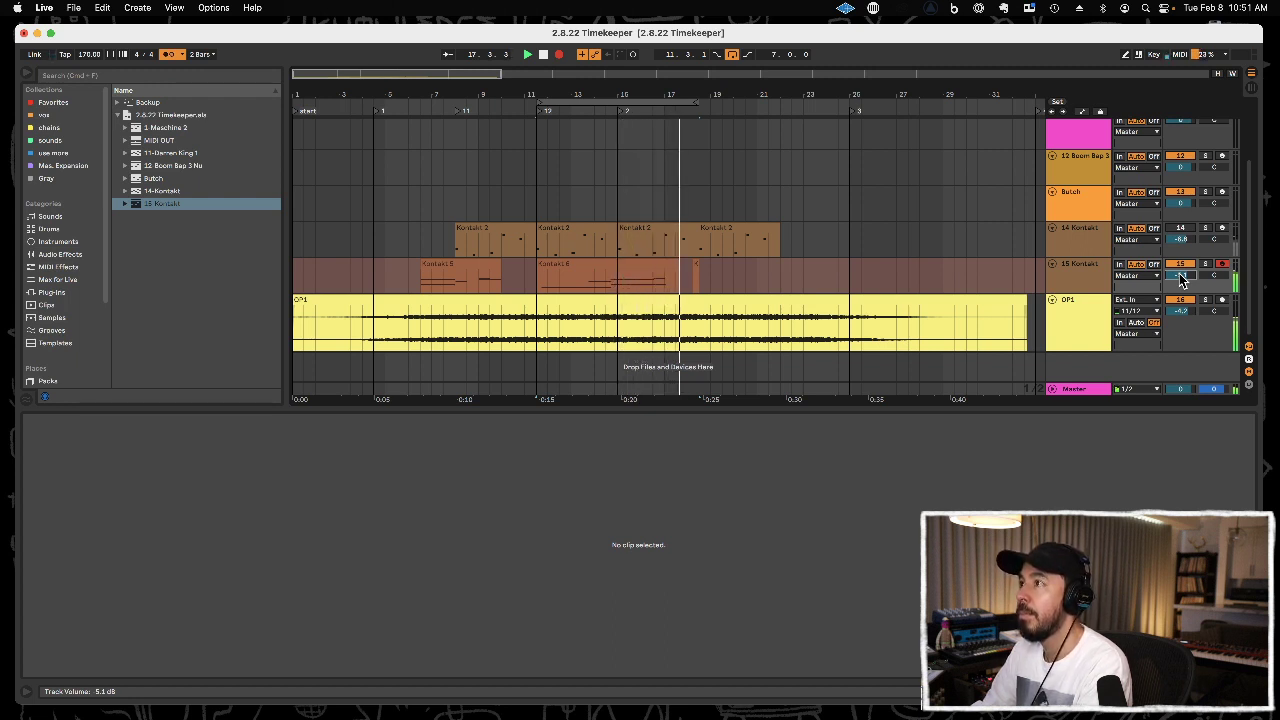
key("space")
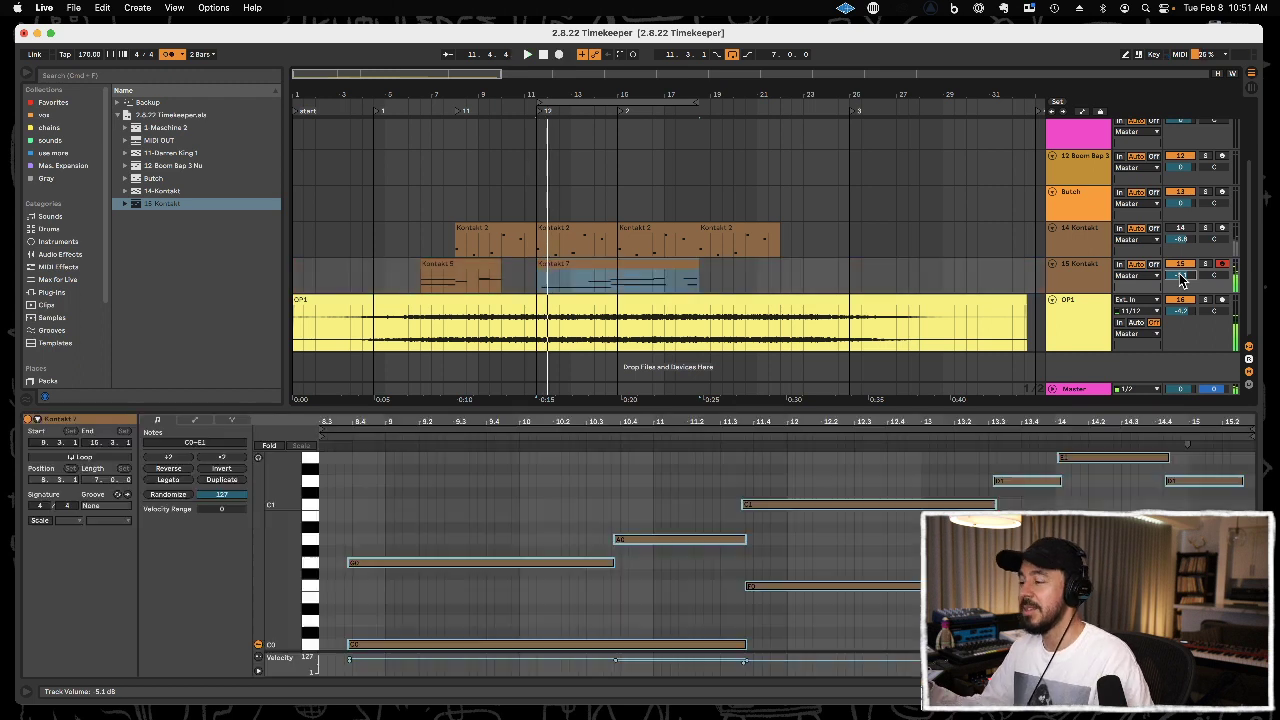
key("super+z")
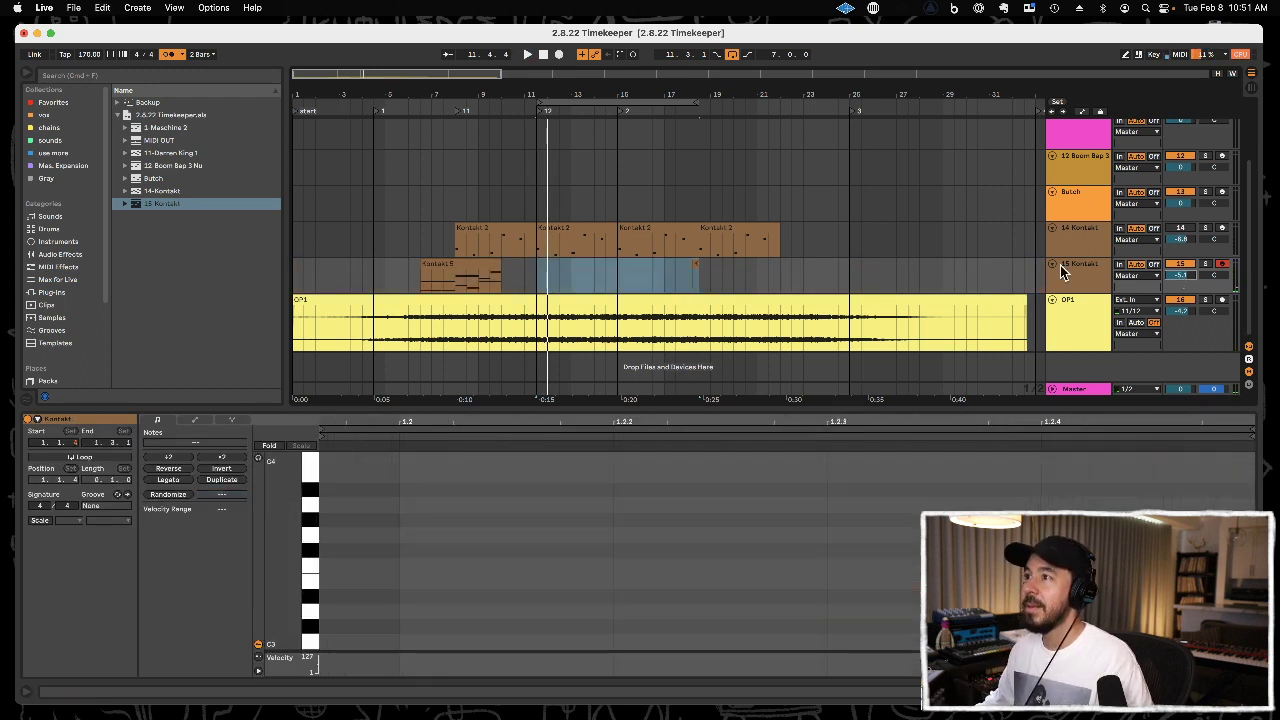
Record a new take on the 15 Kontakt track starting from 11.1.1 and quantize all notes in its looped clip.
left_click(524, 280)
key("F9")
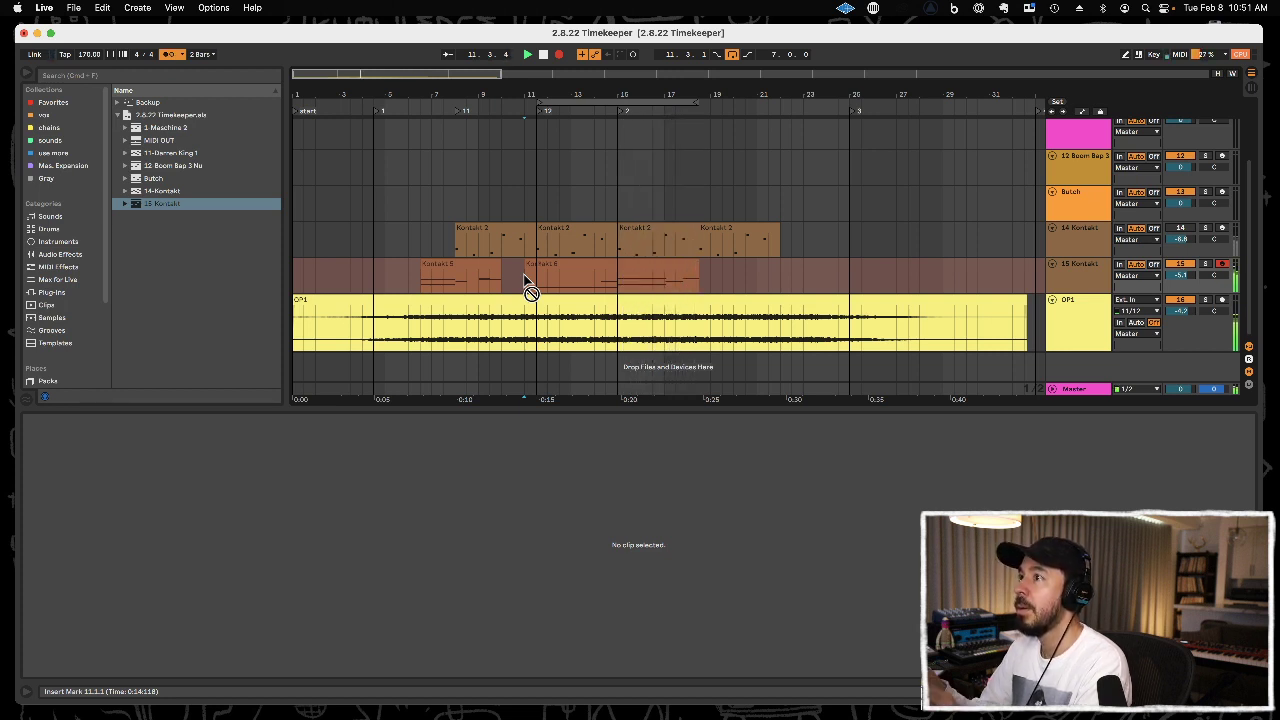
left_click(597, 265)
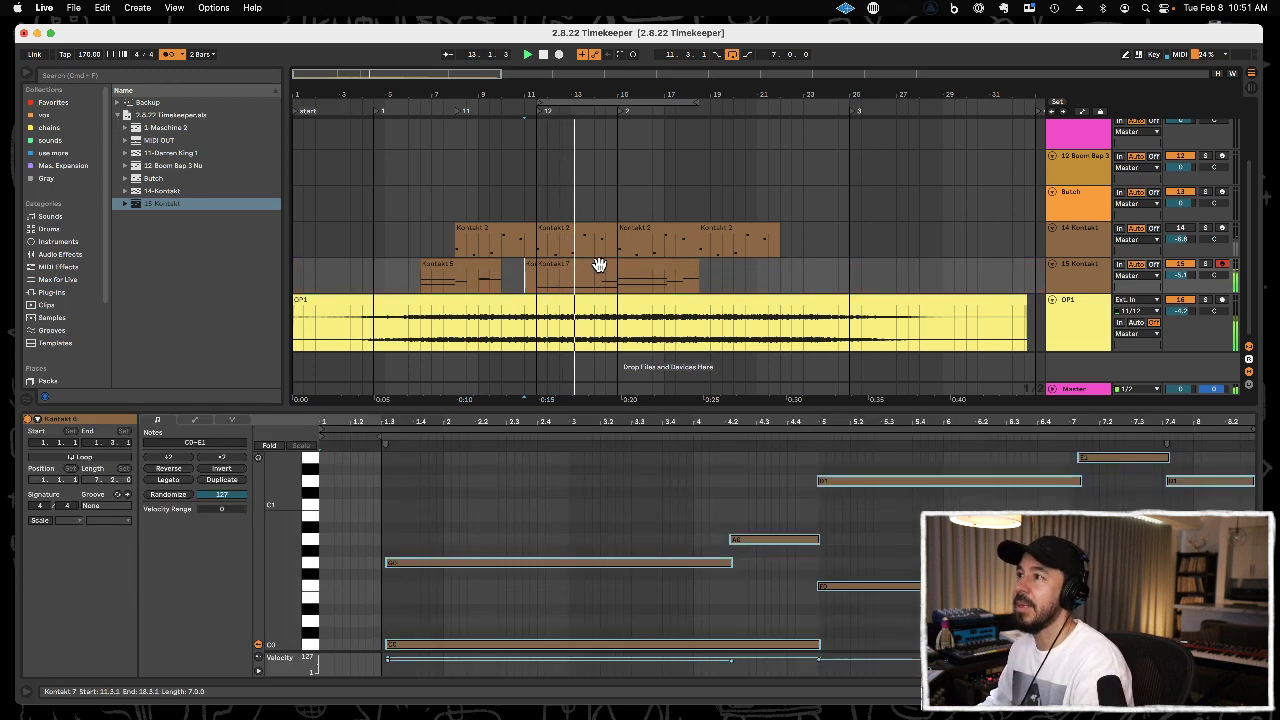
key("super+a")
key("super+u")
Transpose the long D1 note at bar 12 down to C1 and shorten it to end at 13.3.1.
left_click(995, 481)
key("Down")
key("Down")
left_click(1073, 496)
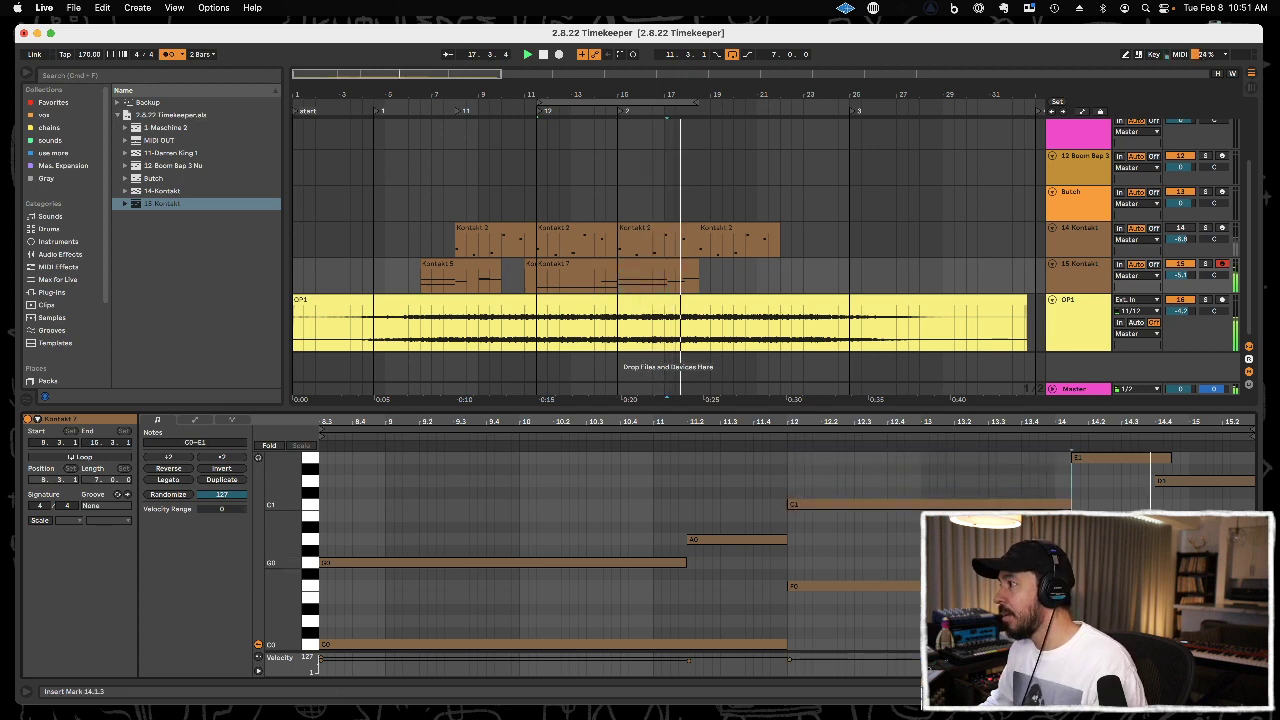
left_click(1084, 504)
left_click_drag(1066, 500, 983, 504)
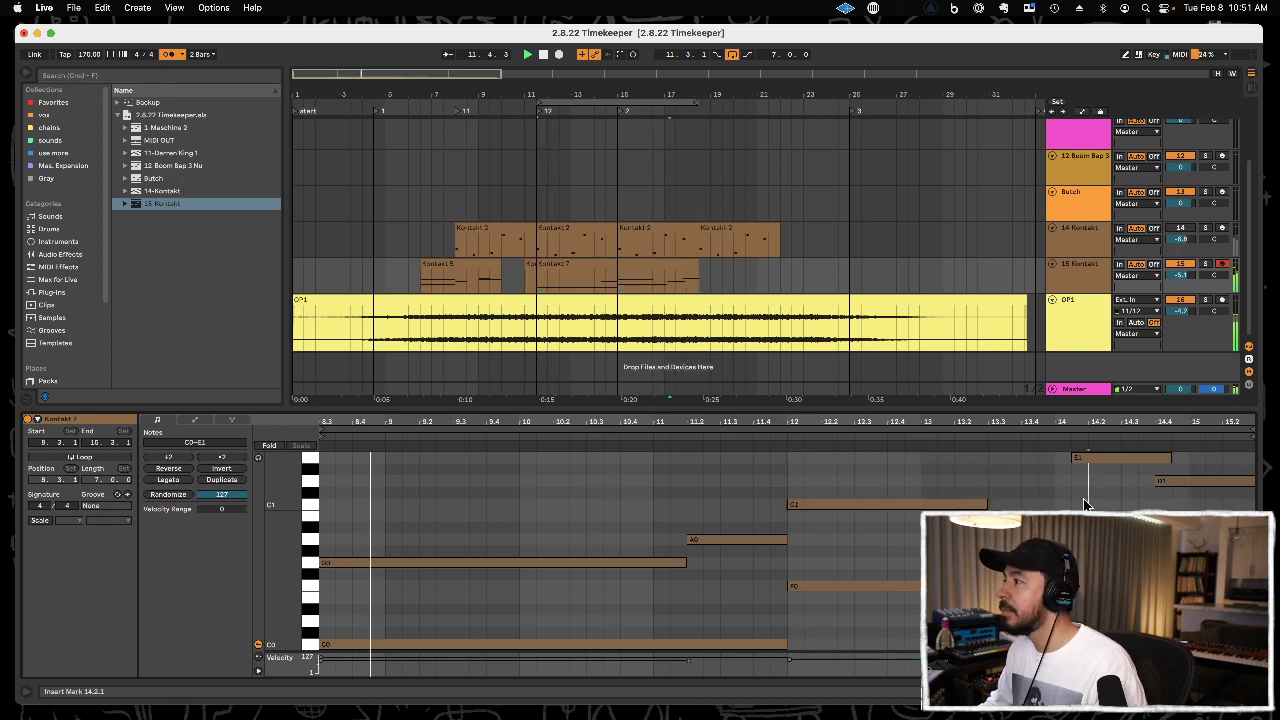
Copy the E1 note near bar 14 down to D1 at 13.3.1 and shorten the copy to end at 14.1.3.
left_click(1097, 457)
left_click_drag(1097, 463, 1015, 487)
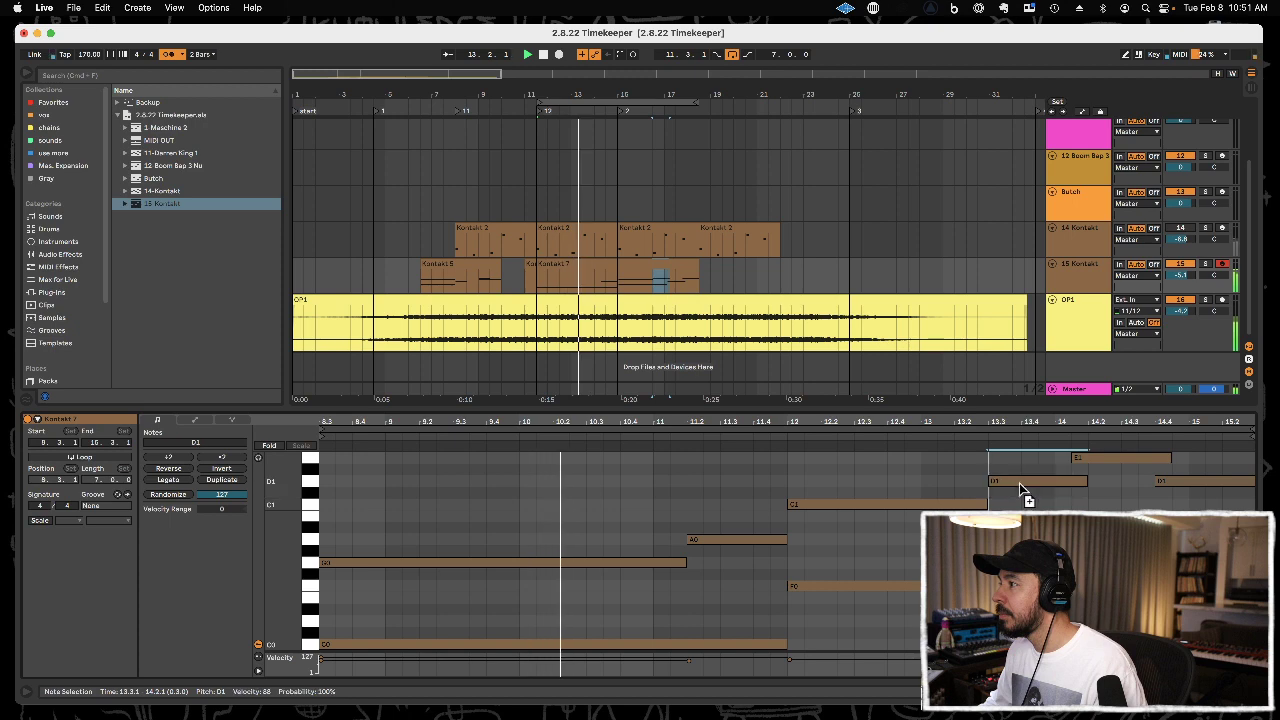
left_click_drag(1087, 481, 1068, 481)
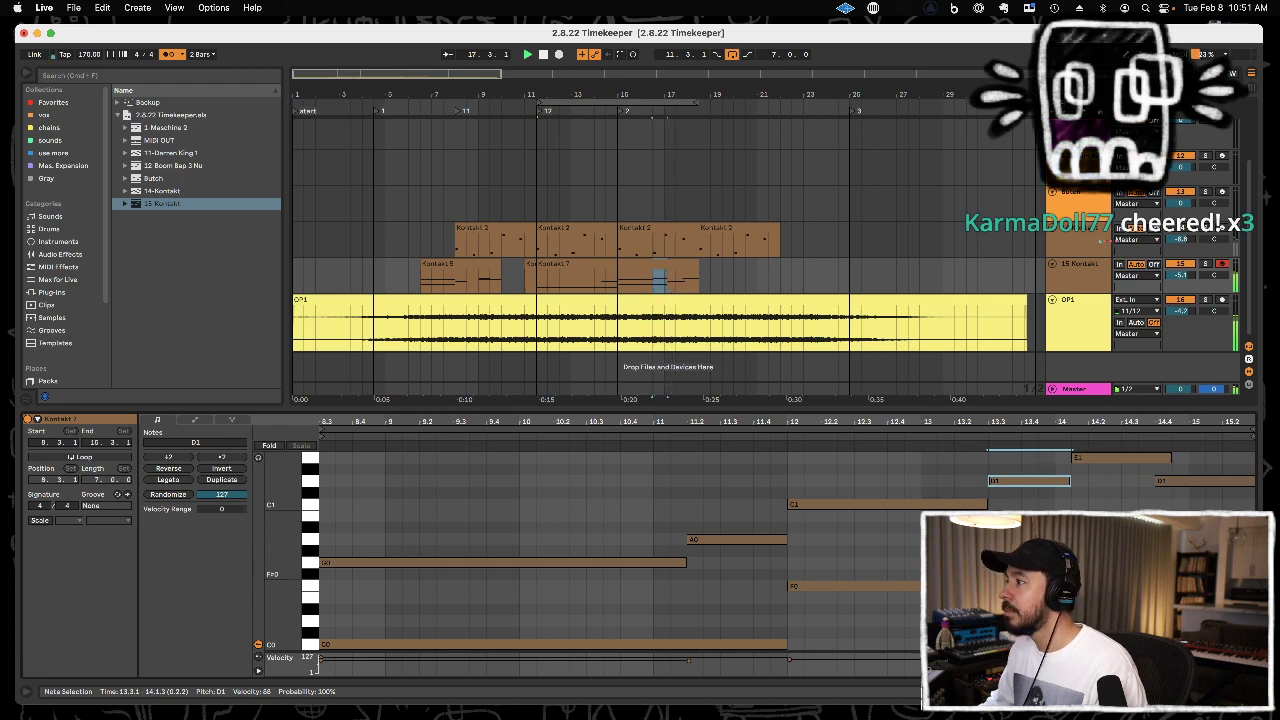
Trim the copied D1 note to end at 14.1.1 and move the E1 note to start at 14.1.1.
left_click_drag(1045, 608, 1054, 481)
left_click(1123, 457)
left_click_drag(1123, 457, 1115, 463)
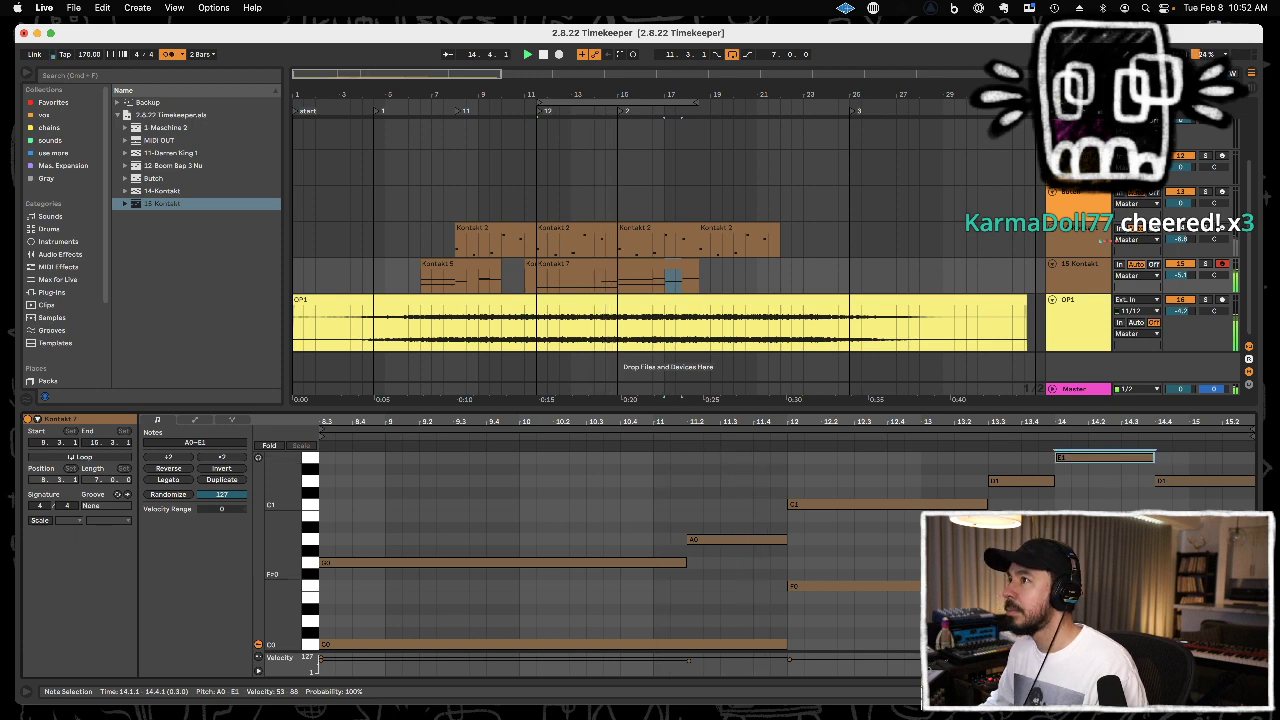
left_click(1138, 535)
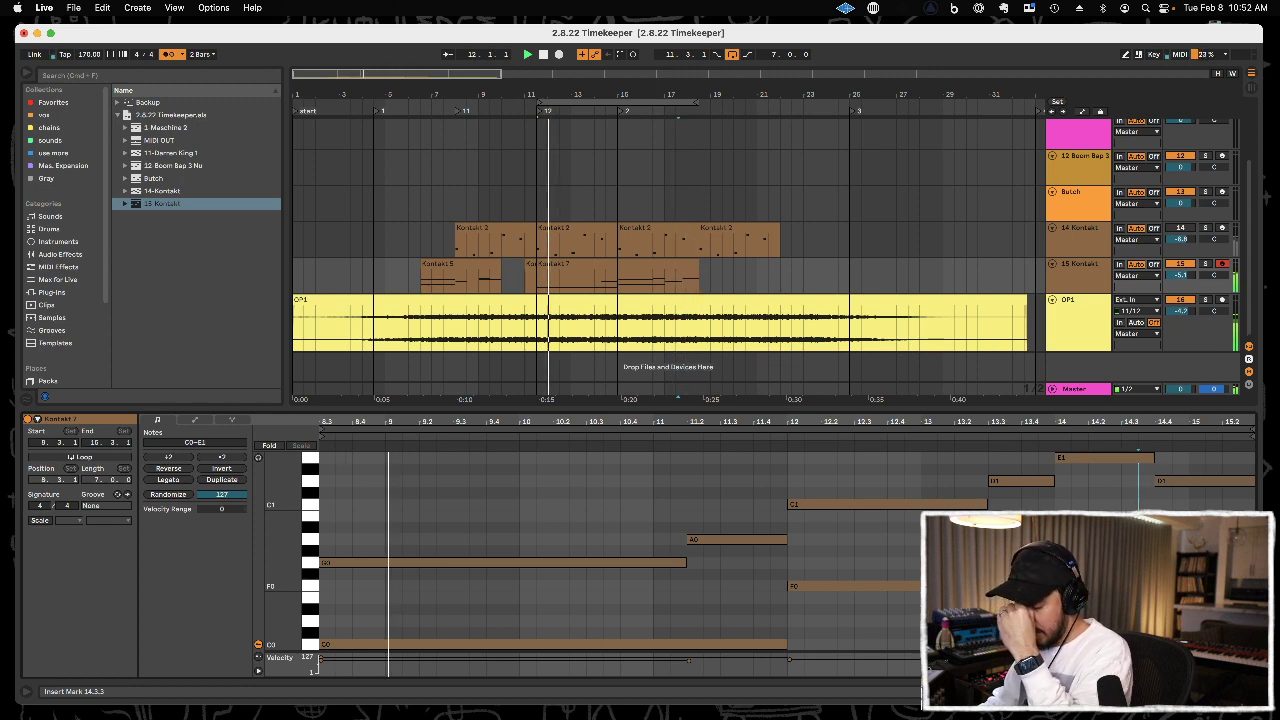
Trim the Kontakt 7 clip on the 15 Kontakt track to start at 11.3.1, and move it to about bar 18.
left_click(526, 278)
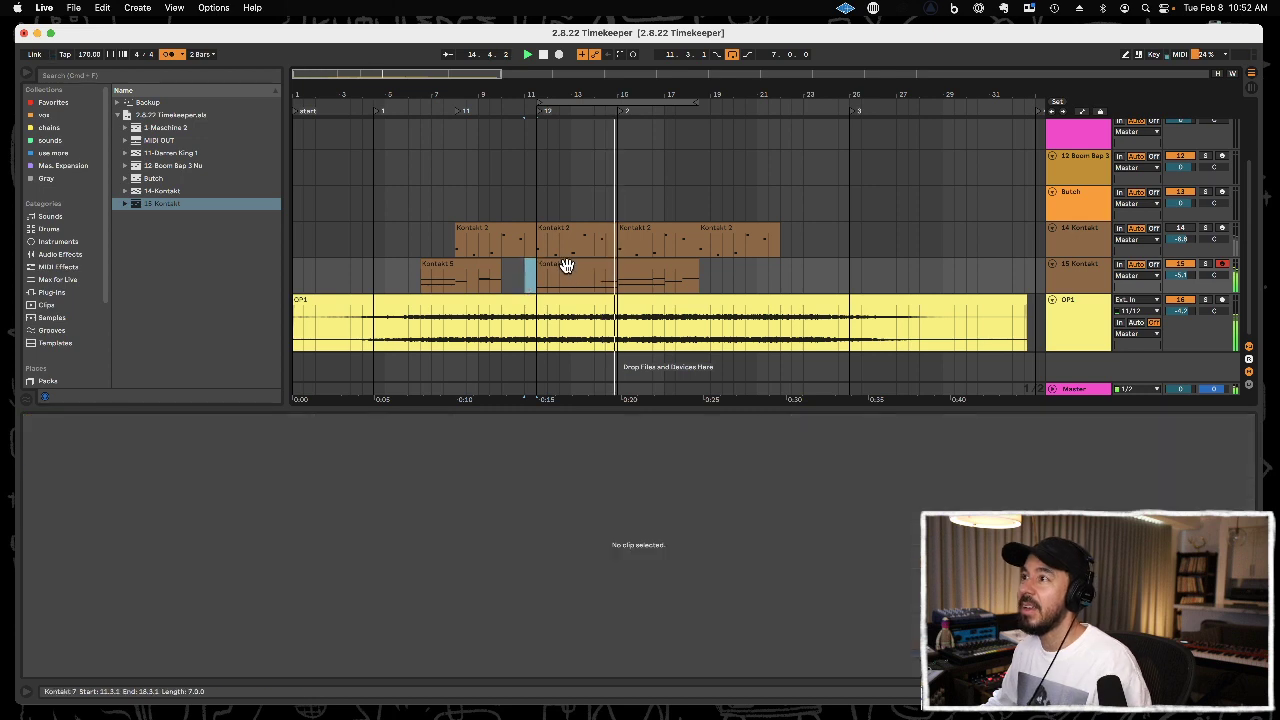
left_click(567, 263)
mouse_move(709, 93)
left_mouse_down()
mouse_move(709, 76)
mouse_move(720, 80)
left_mouse_up()
key("super+x")
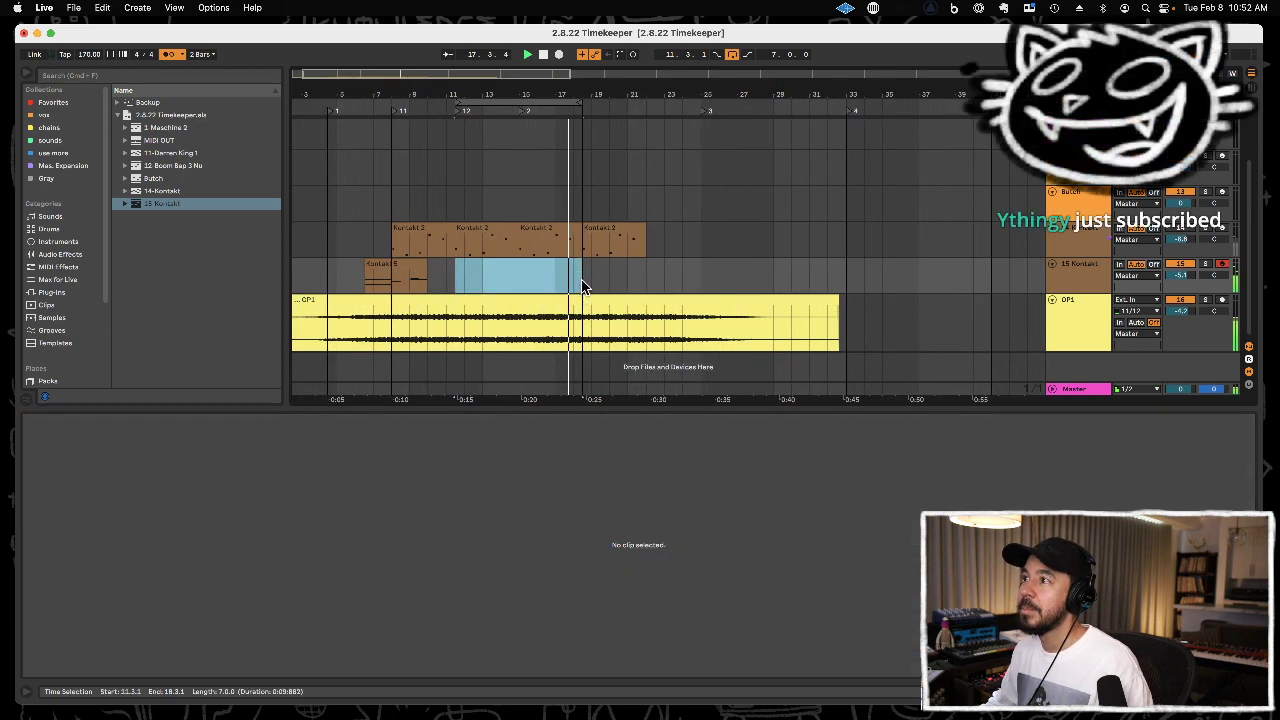
left_click(581, 281)
key("super+v")
Move the Kontakt 5 clip on the 15 Kontakt track to 11.3.1 and duplicate it directly behind itself.
left_click(400, 266)
key("super+x")
left_click(452, 277)
key("super+v")
key("super+d")
Colour the Kontakt 7 clip on the 15 Kontakt track red.
left_click(596, 272)
right_click(596, 272)
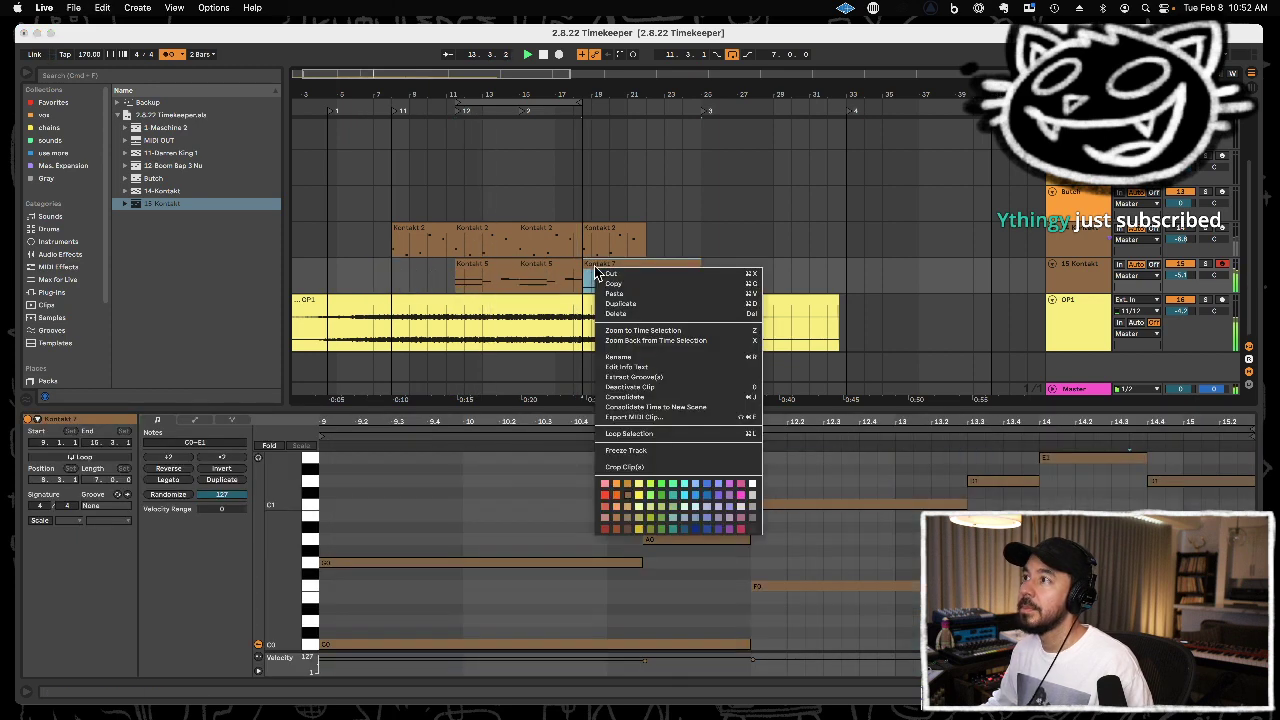
left_click(607, 496)
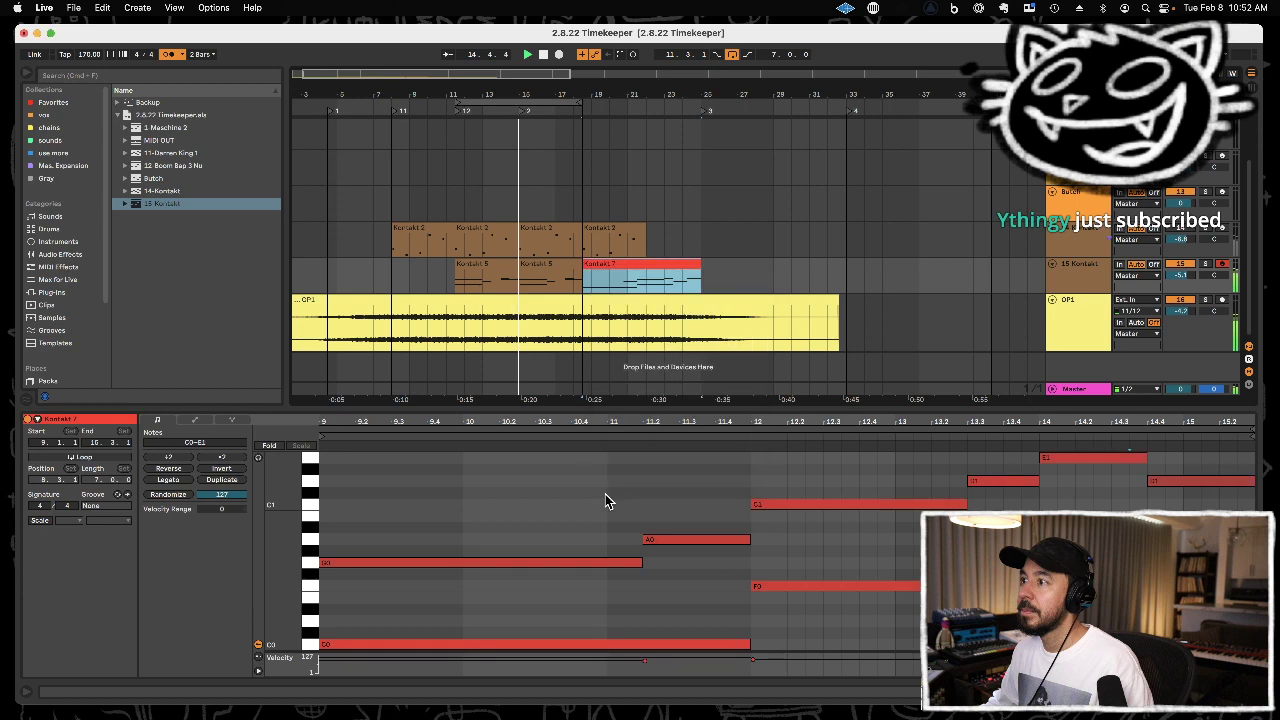
Duplicate the Kontakt 2 clips on the 14 Kontakt track so that they run on without gaps to 25.3.1.
left_click(618, 230)
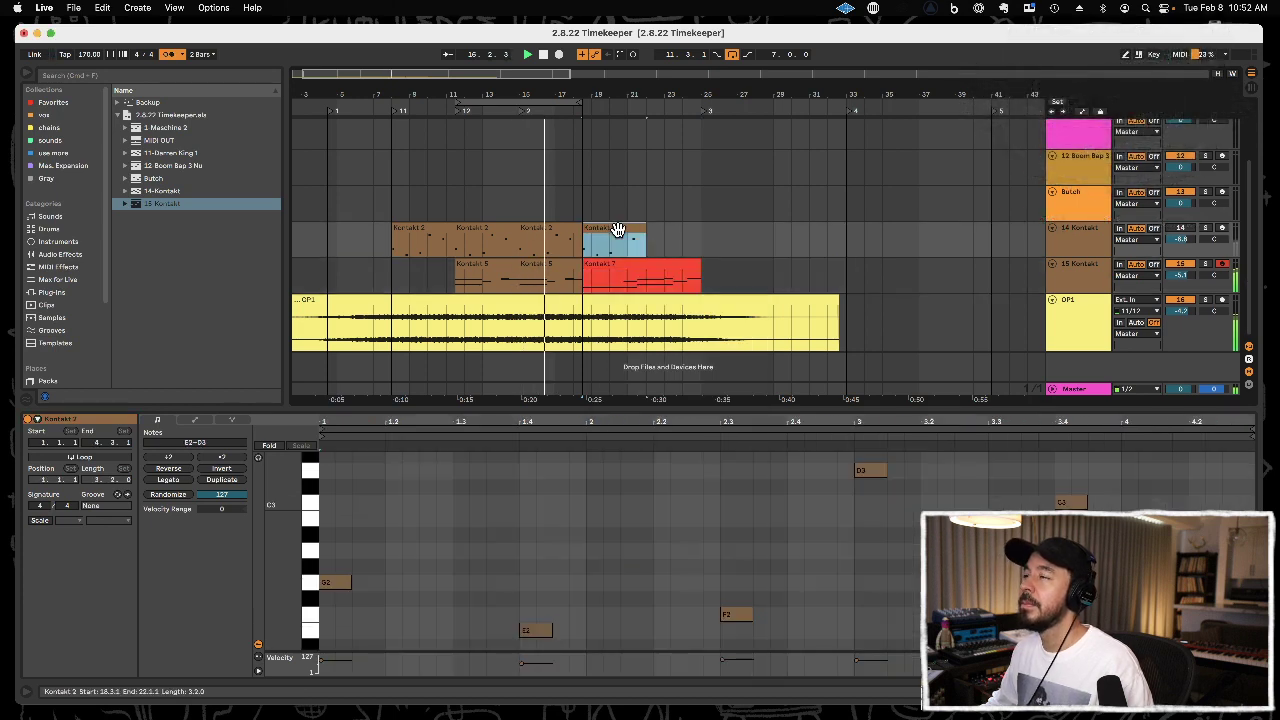
key("super+d")
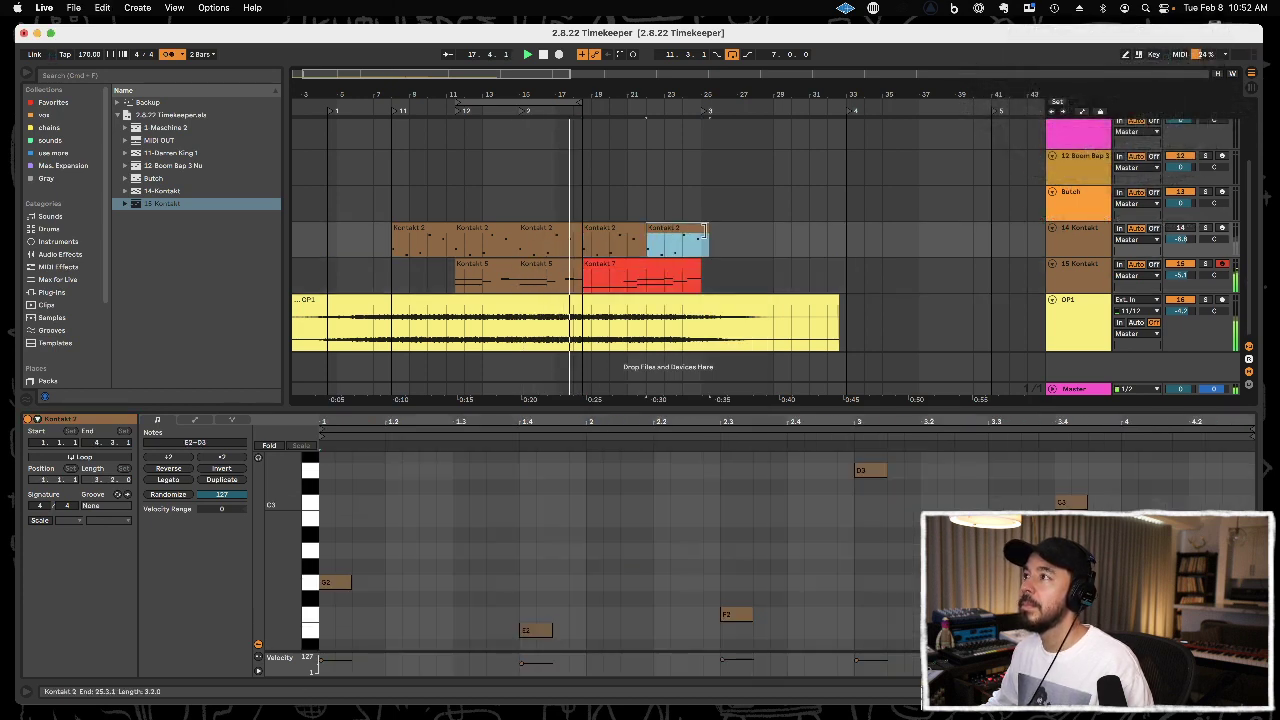
left_click(697, 253)
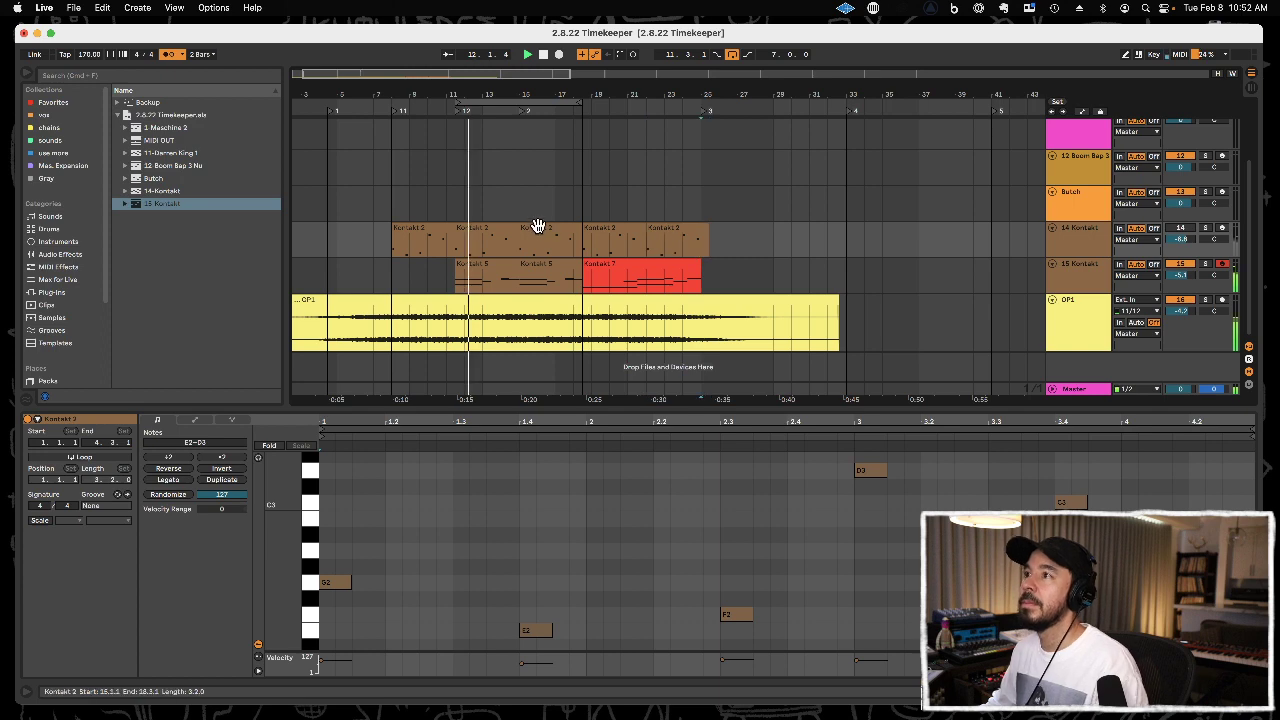
left_click(505, 229)
key("super+d")
key("super+d")
key("super+d")
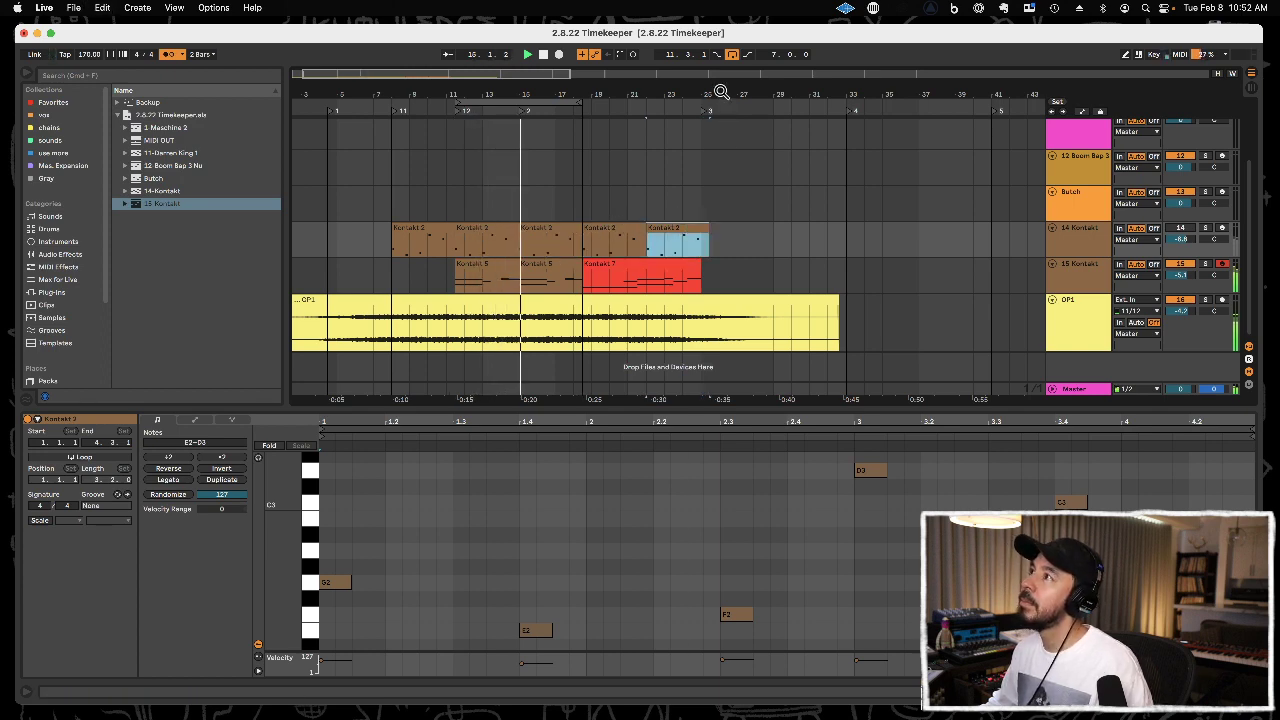
scroll(721, 93, "up", 5)
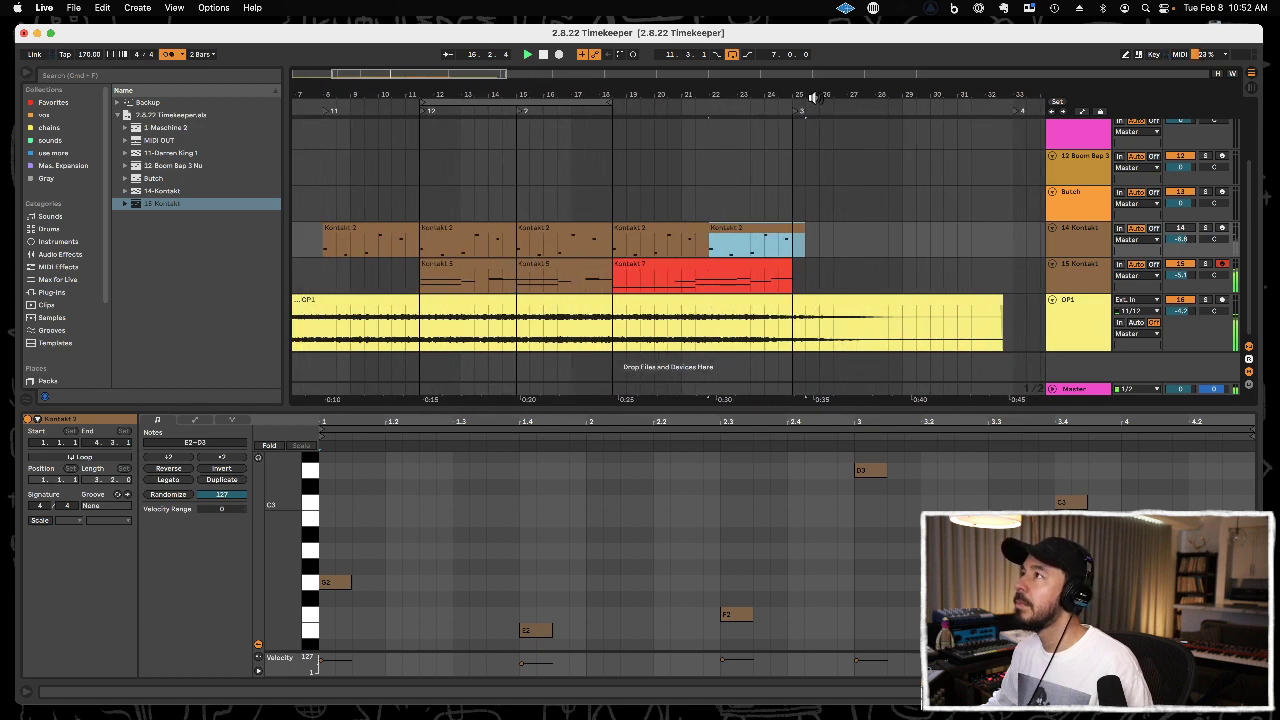
Shift the red Kontakt 7 clip to 19.1.1 and extend its start back to 18.3.1.
left_click(645, 264)
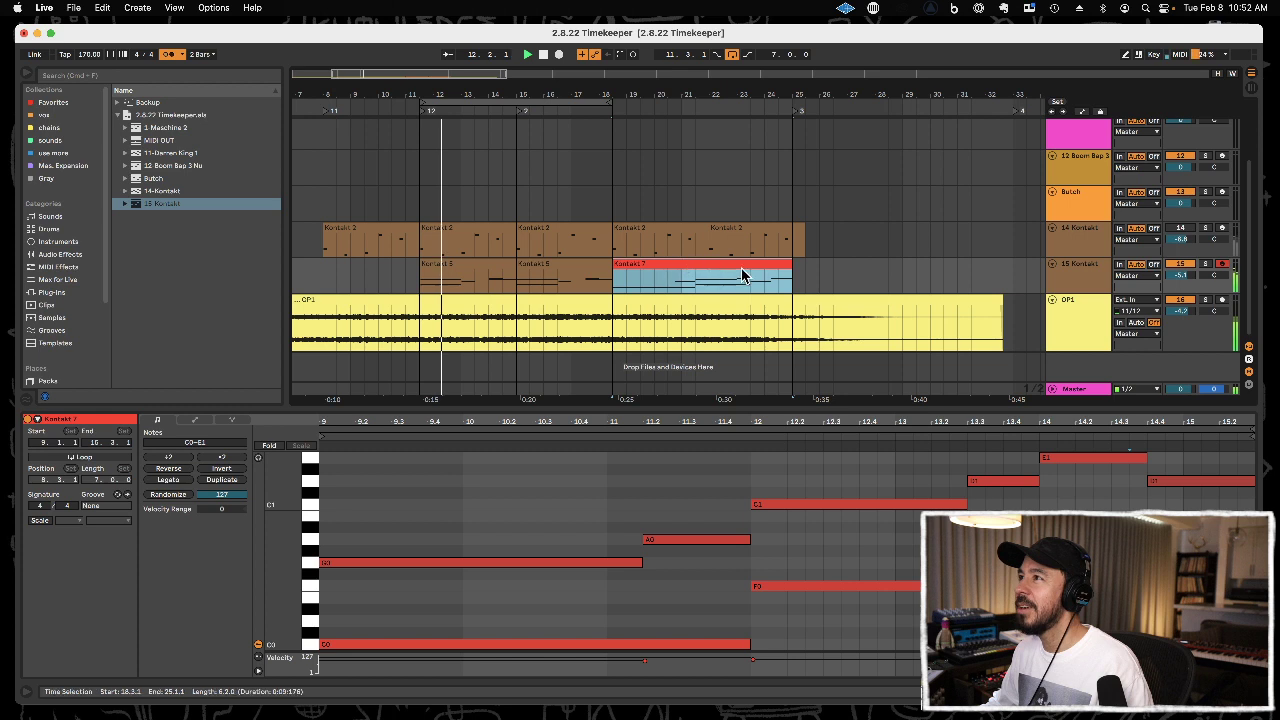
left_click_drag(719, 266, 729, 269)
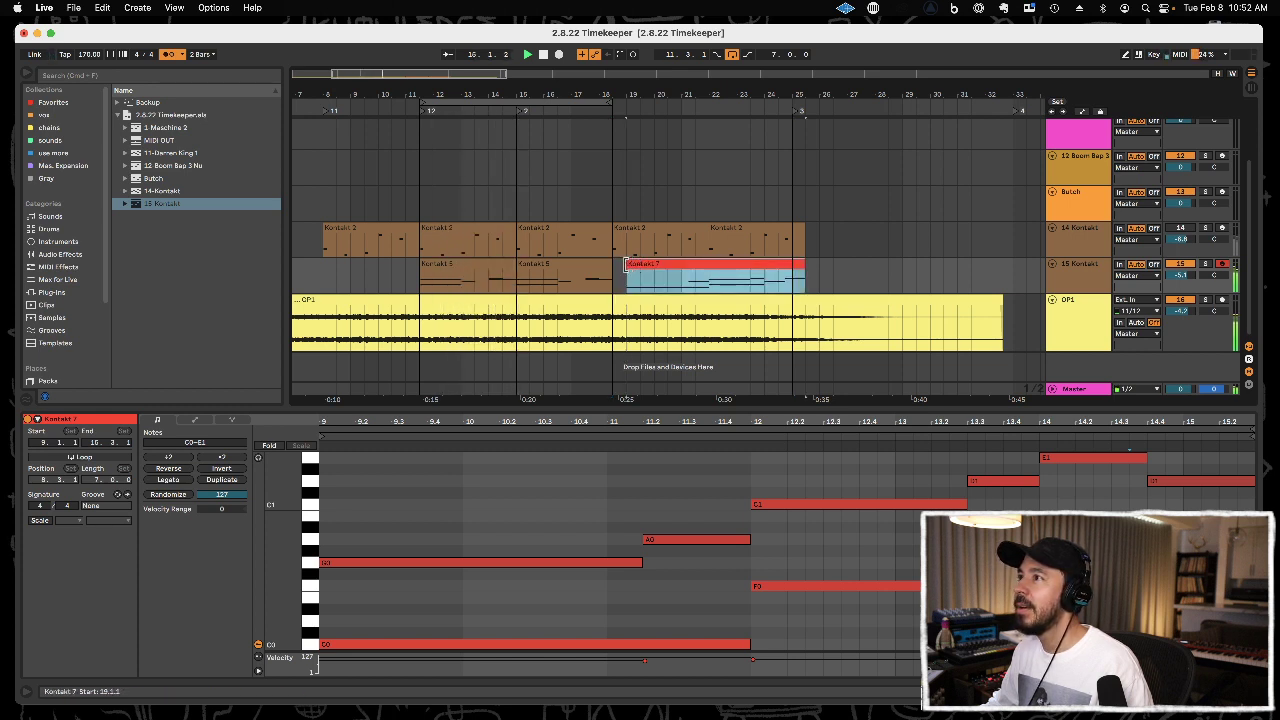
left_click_drag(625, 264, 612, 264)
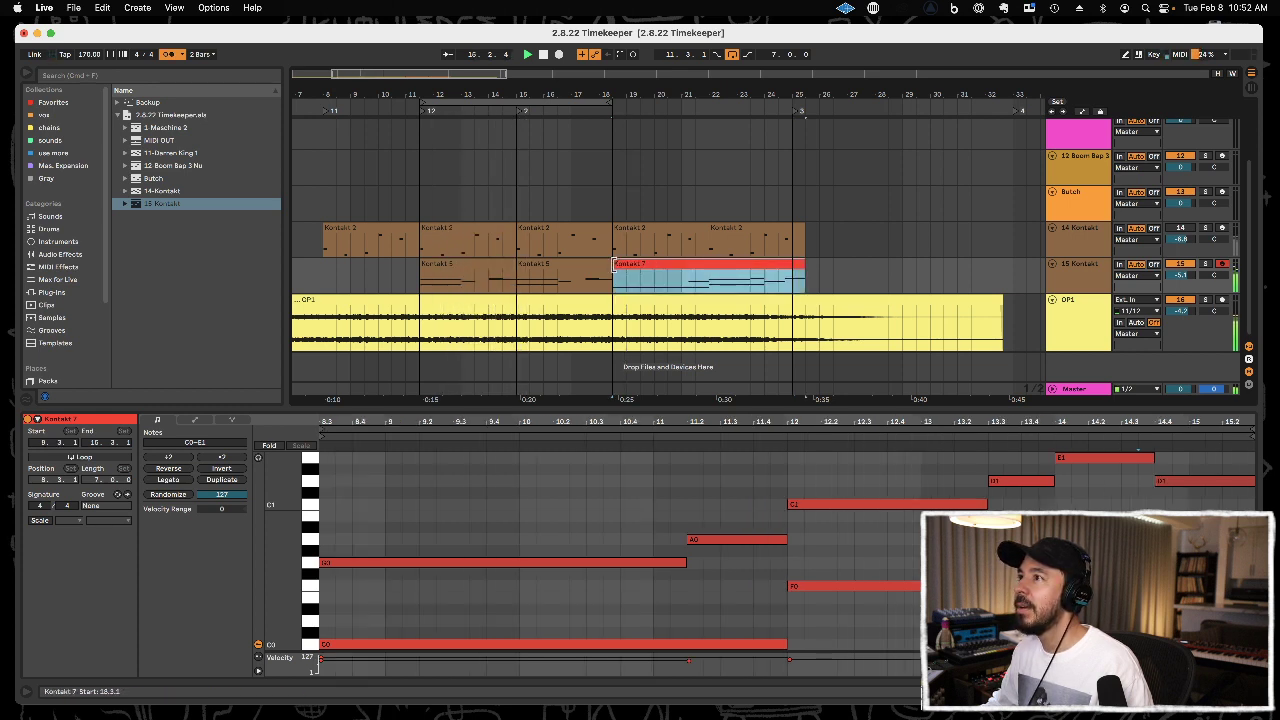
left_click(800, 118)
left_click_drag(776, 89, 776, 74)
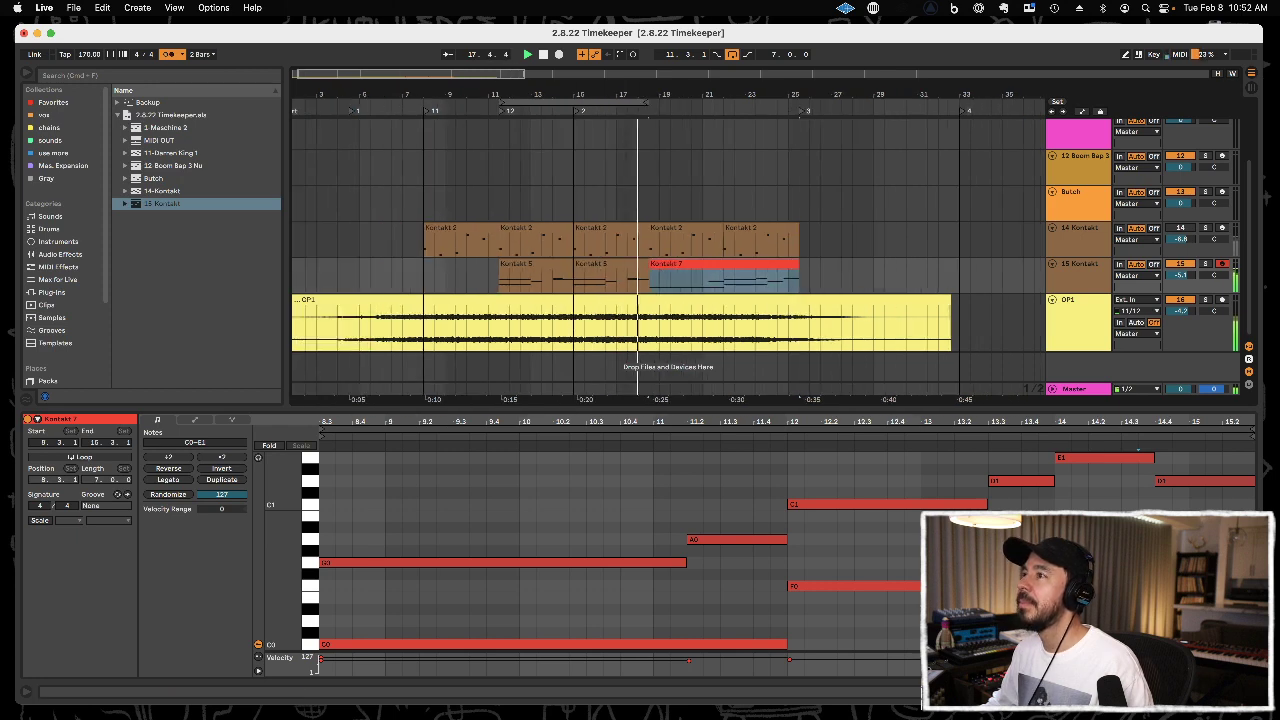
Duplicate the OP1 audio from 11.3.1 to 15.1.1 and extend the copy from 15.1.1 to its full length.
left_click_drag(496, 330, 569, 323)
key("super+d")
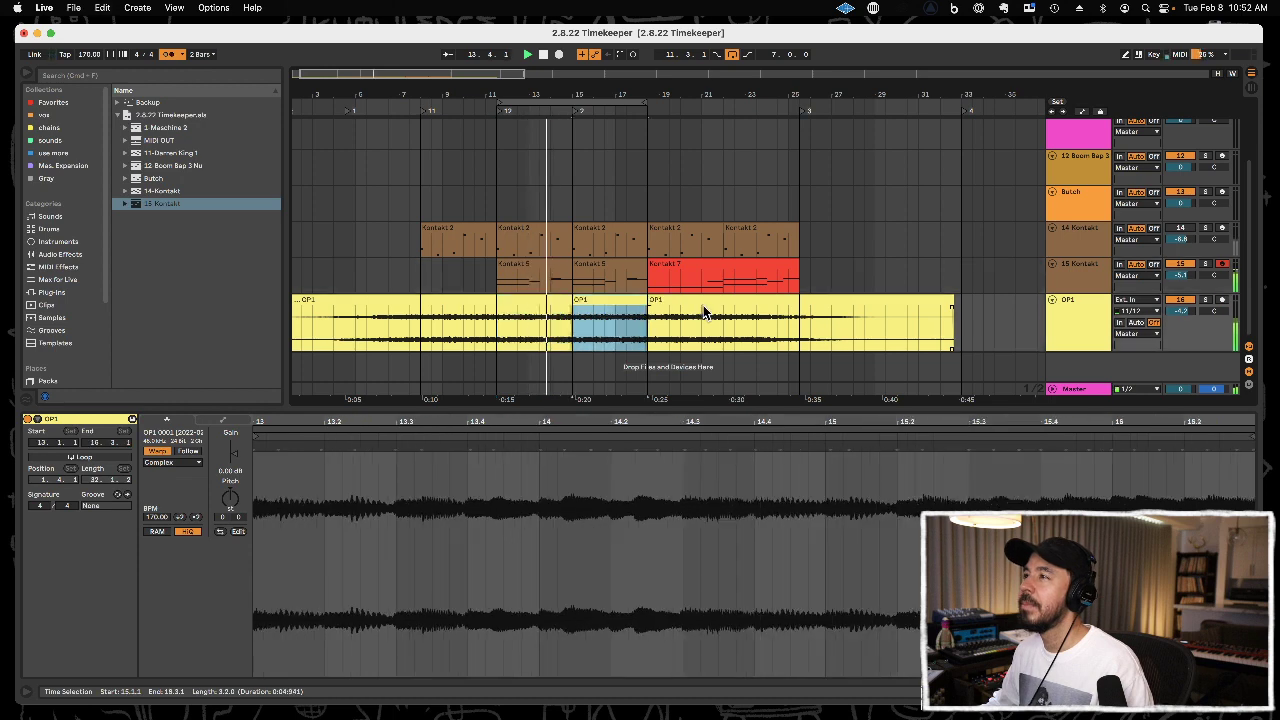
left_click_drag(641, 302, 956, 306)
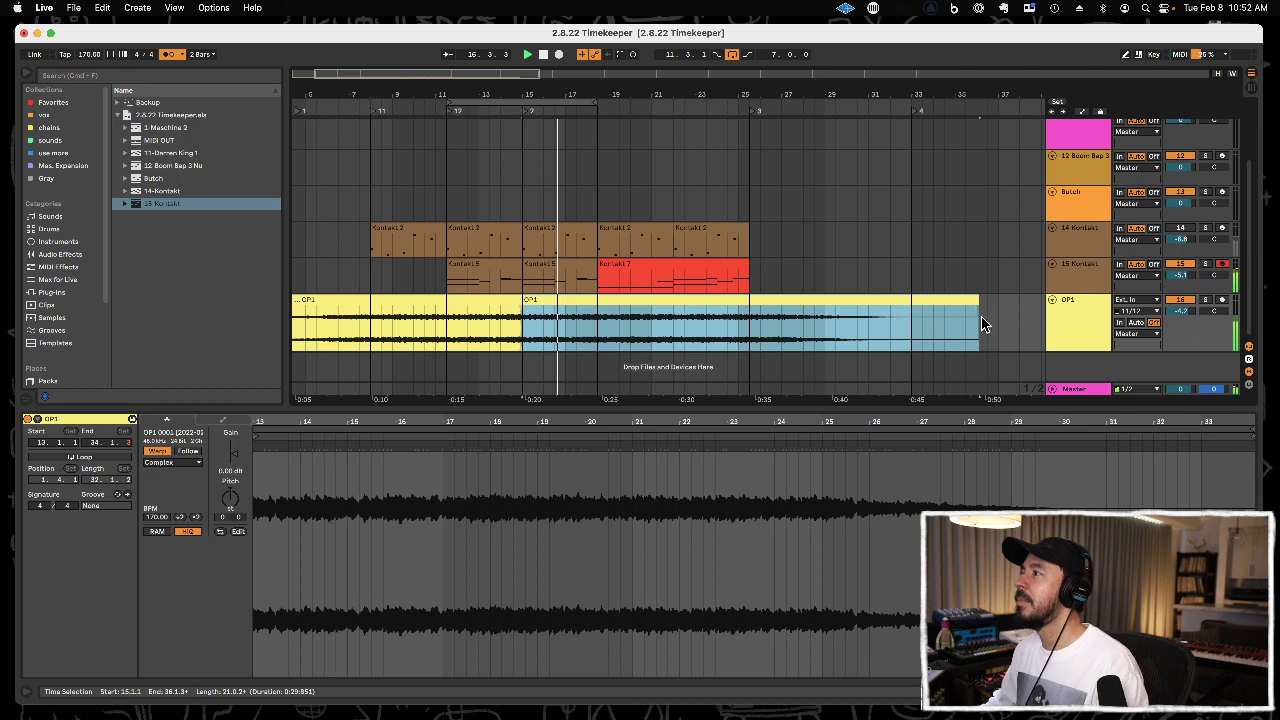
left_click(985, 325)
Close the clip detail view, turn off the arrangement loop and play the arrangement from 1.1.1 through to the Kontakt 7 section.
left_click_drag(811, 95, 805, 50)
key("space")
left_click_drag(348, 95, 347, 106)
left_click(294, 275)
key("space")
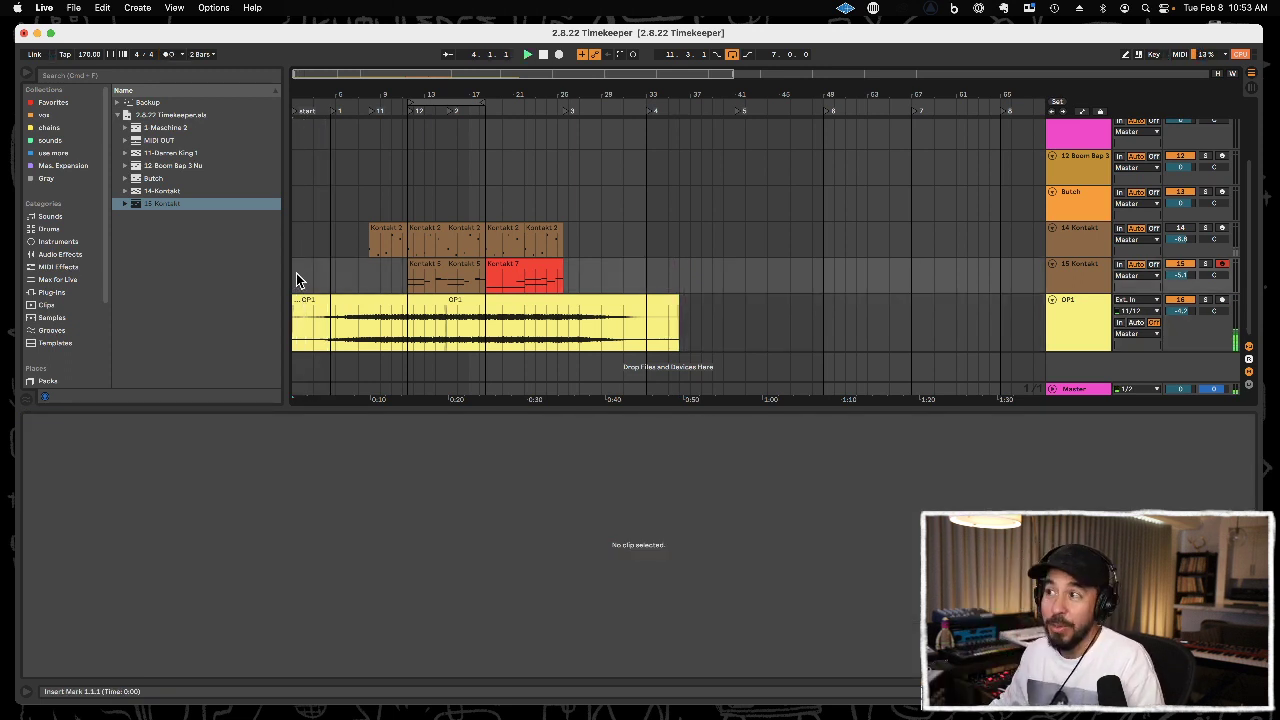
double_click(726, 408)
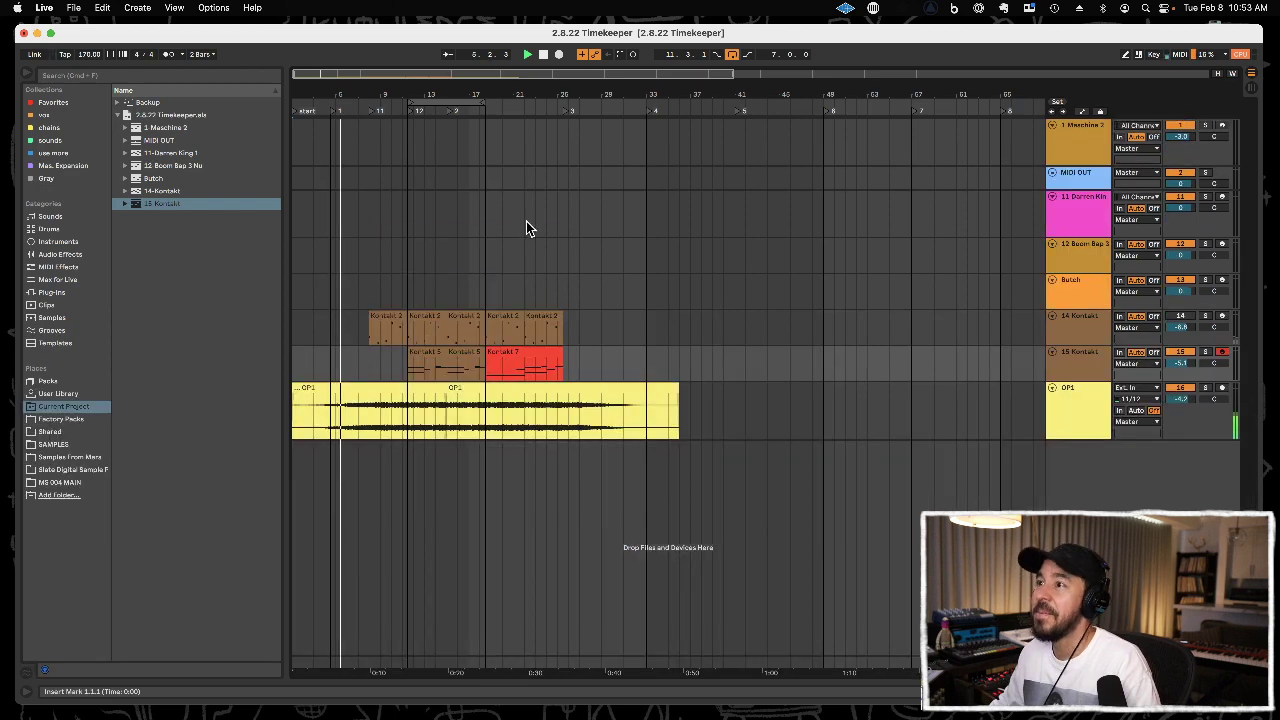
left_click_drag(418, 99, 648, 79)
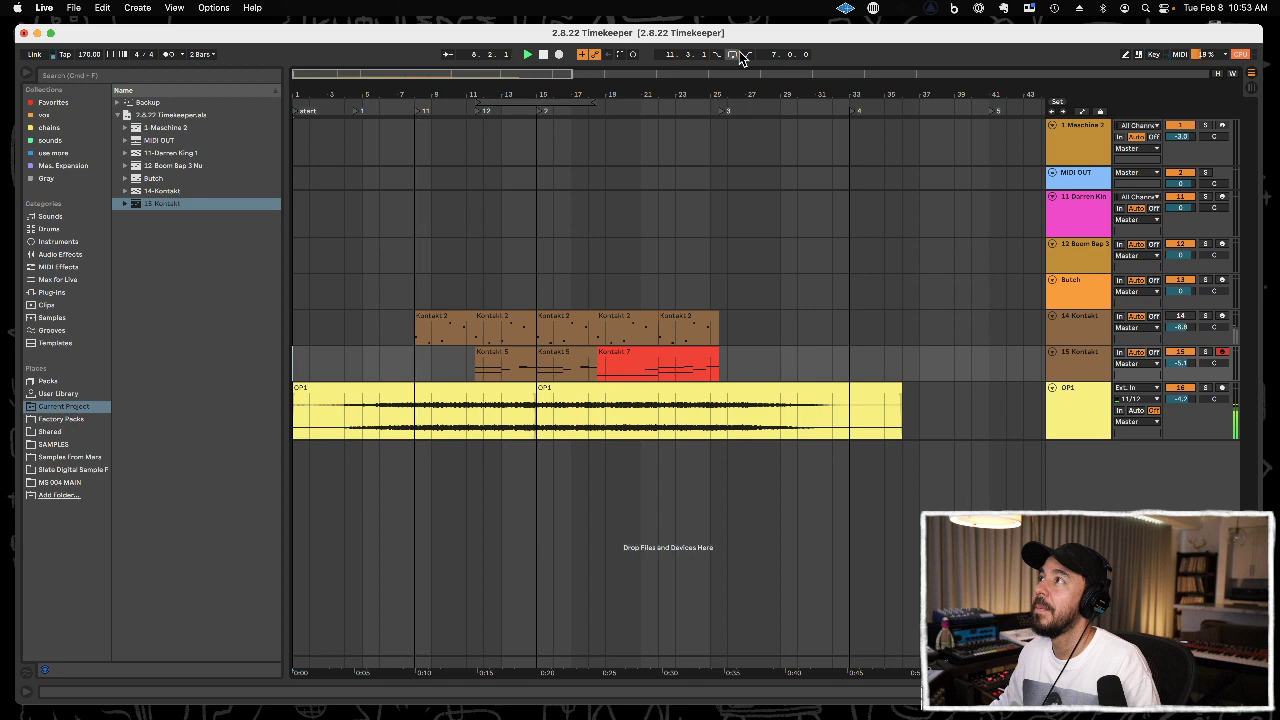
left_click_drag(436, 93, 436, 113)
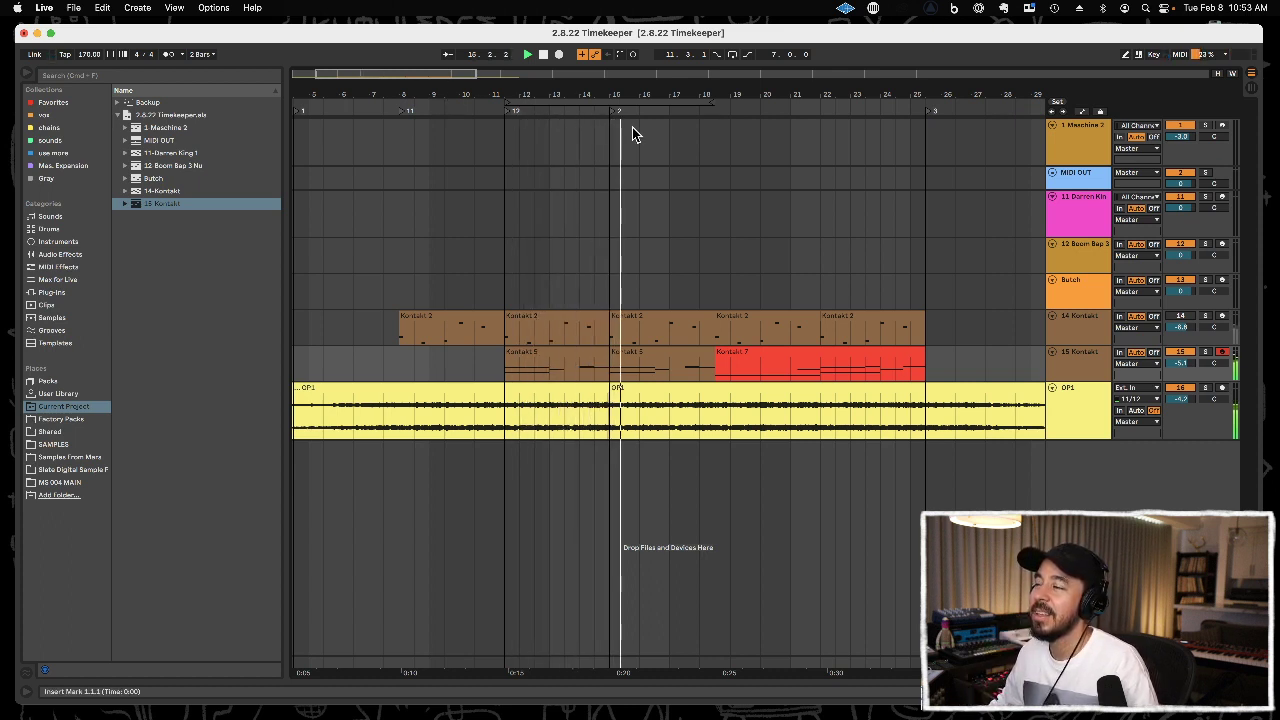
left_click_drag(776, 97, 487, 70)
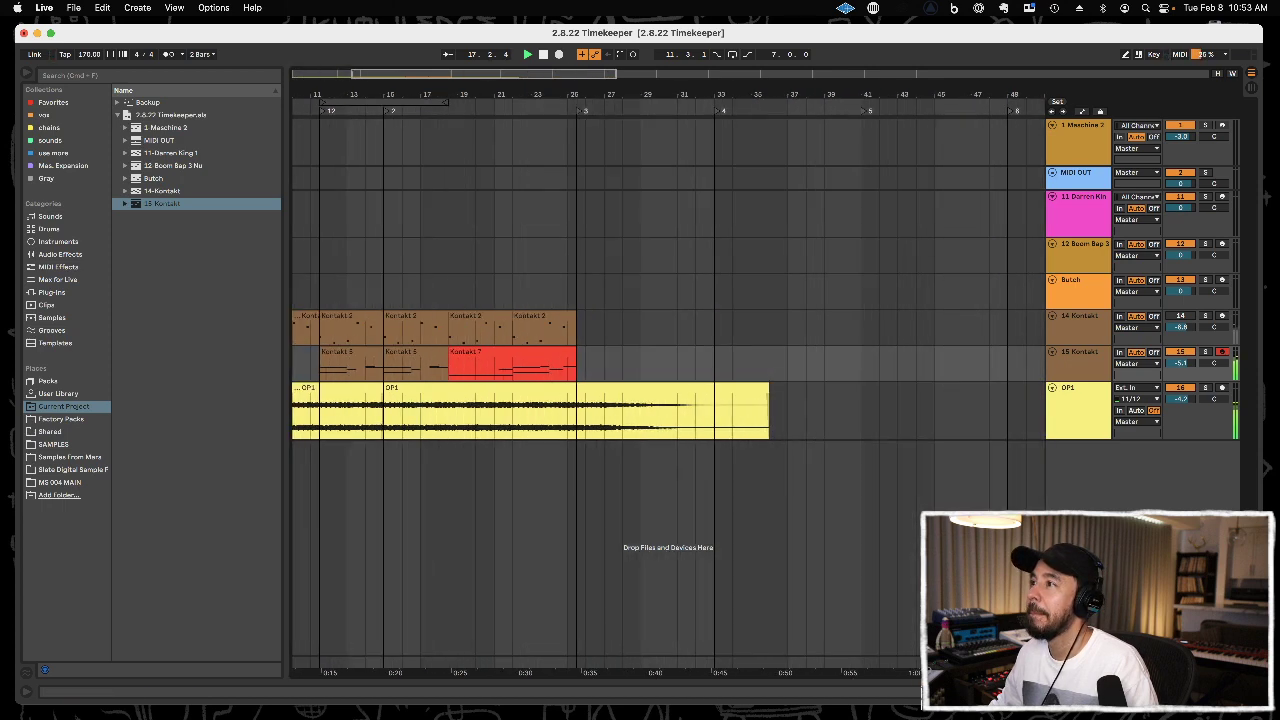
key("space")
Move the Kontakt 7 clip and the two Kontakt 2 clips above it from 18.3.1 to 25.3.1.
left_click(499, 317, "shift")
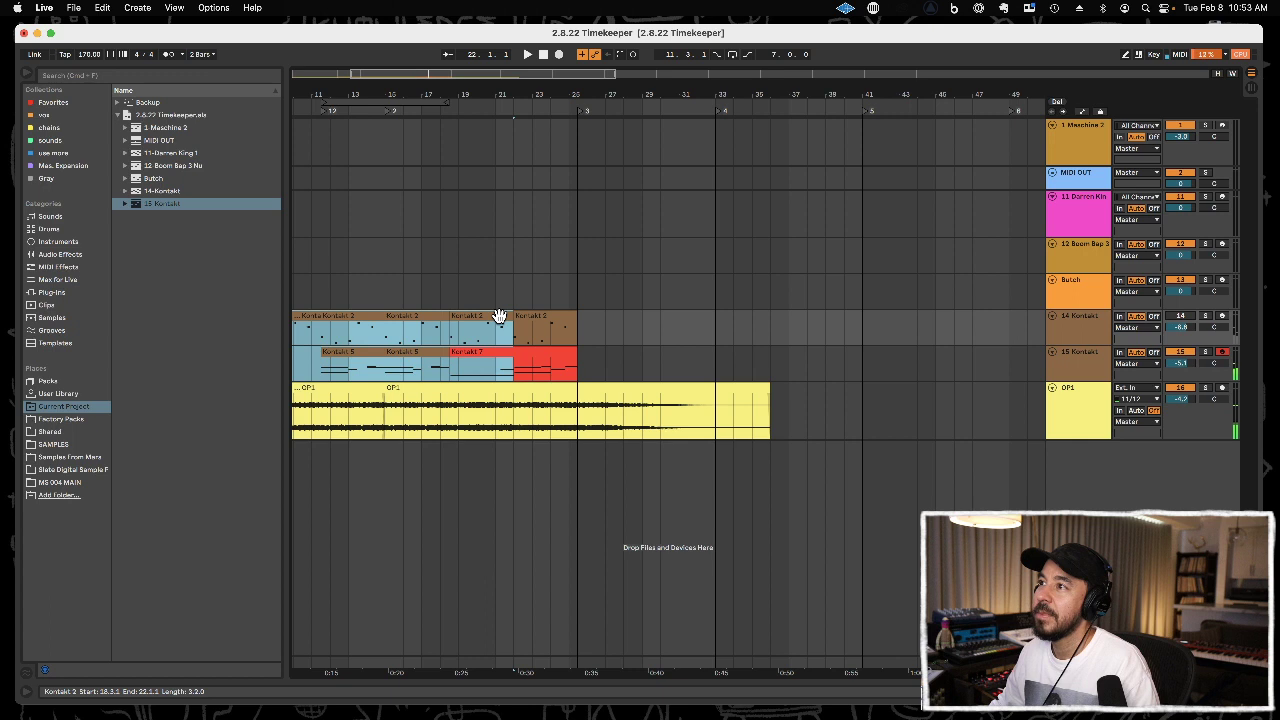
left_click(502, 366)
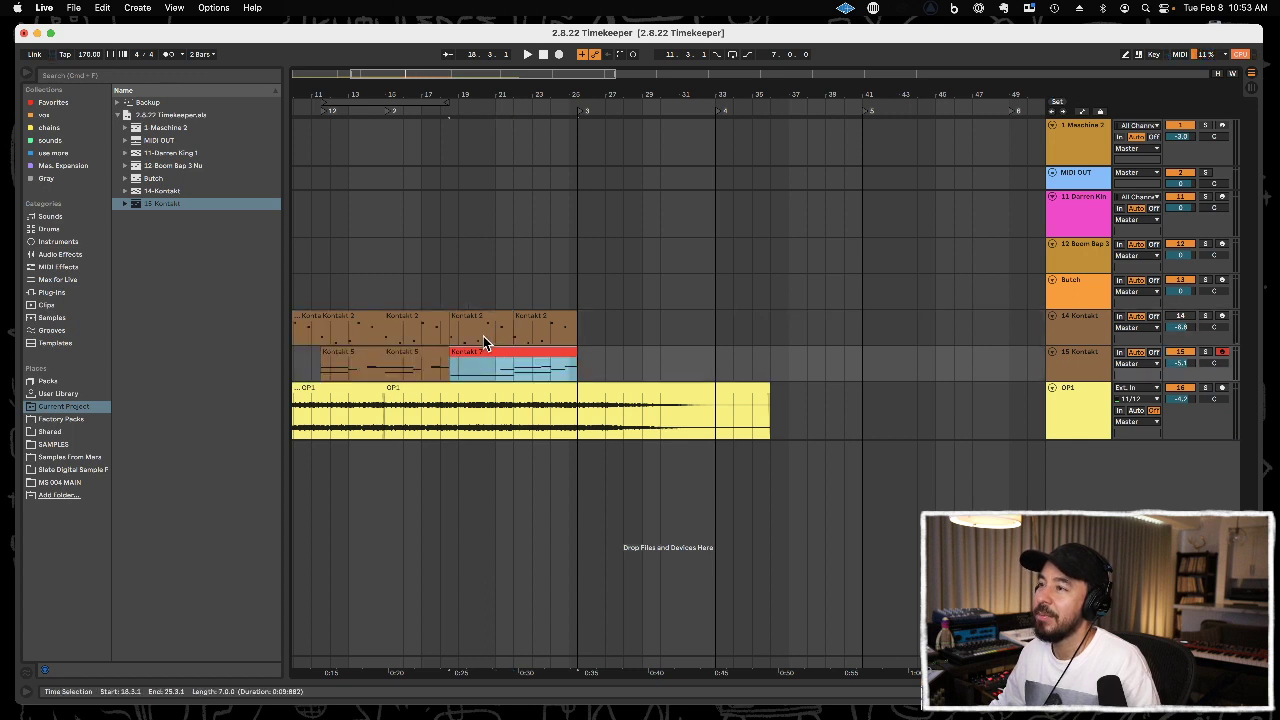
left_click(492, 317, "shift")
left_click_drag(492, 317, 617, 320)
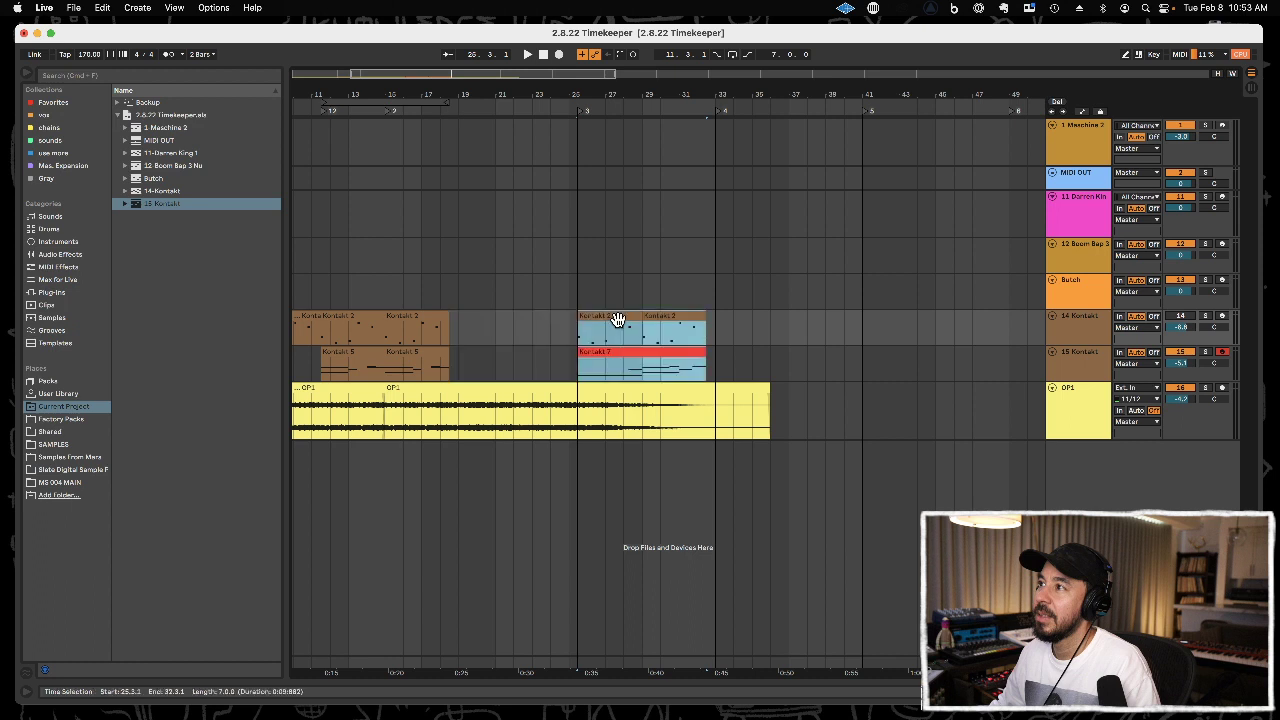
Duplicate the Kontakt 2 and Kontakt 5 clips at 15.1.1 twice to fill the gap up to 25.3.1.
left_click(420, 351)
left_click(427, 317, "shift")
key("super+d")
key("super+d")
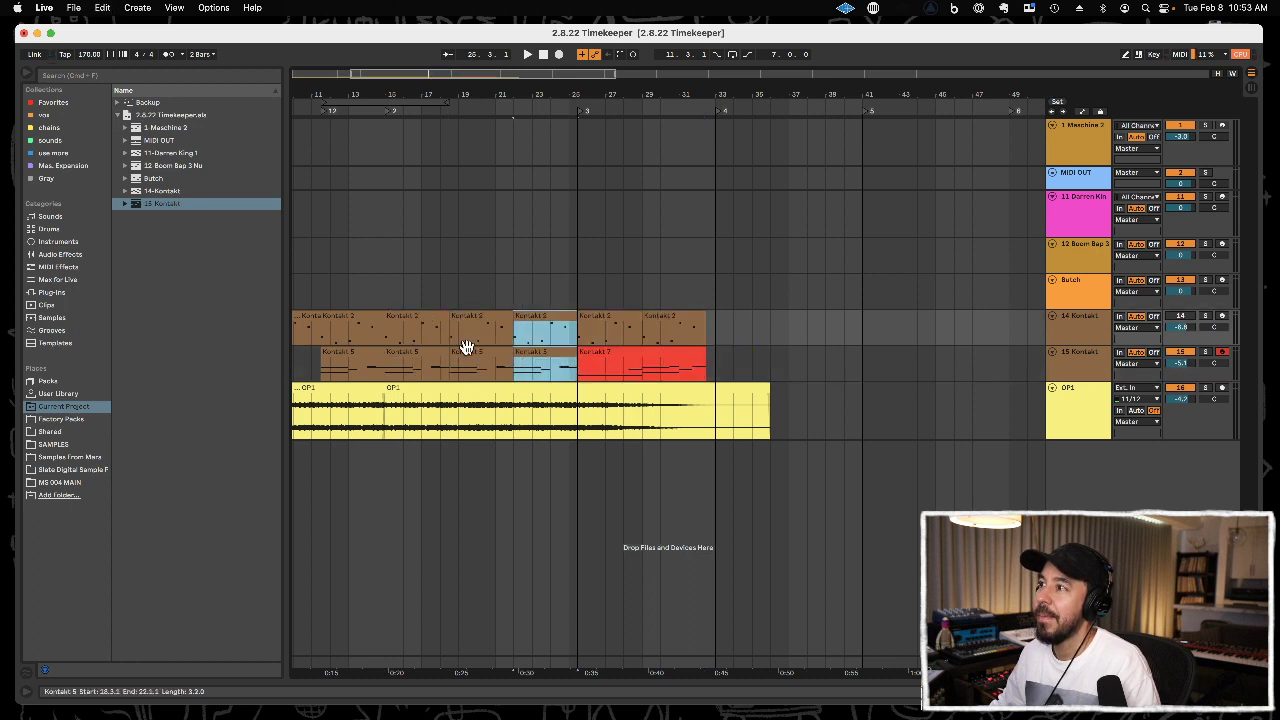
Duplicate the OP1 audio section from 11.3.1 to 15.1.1 twice, up to 22.1.1.
left_click(369, 388)
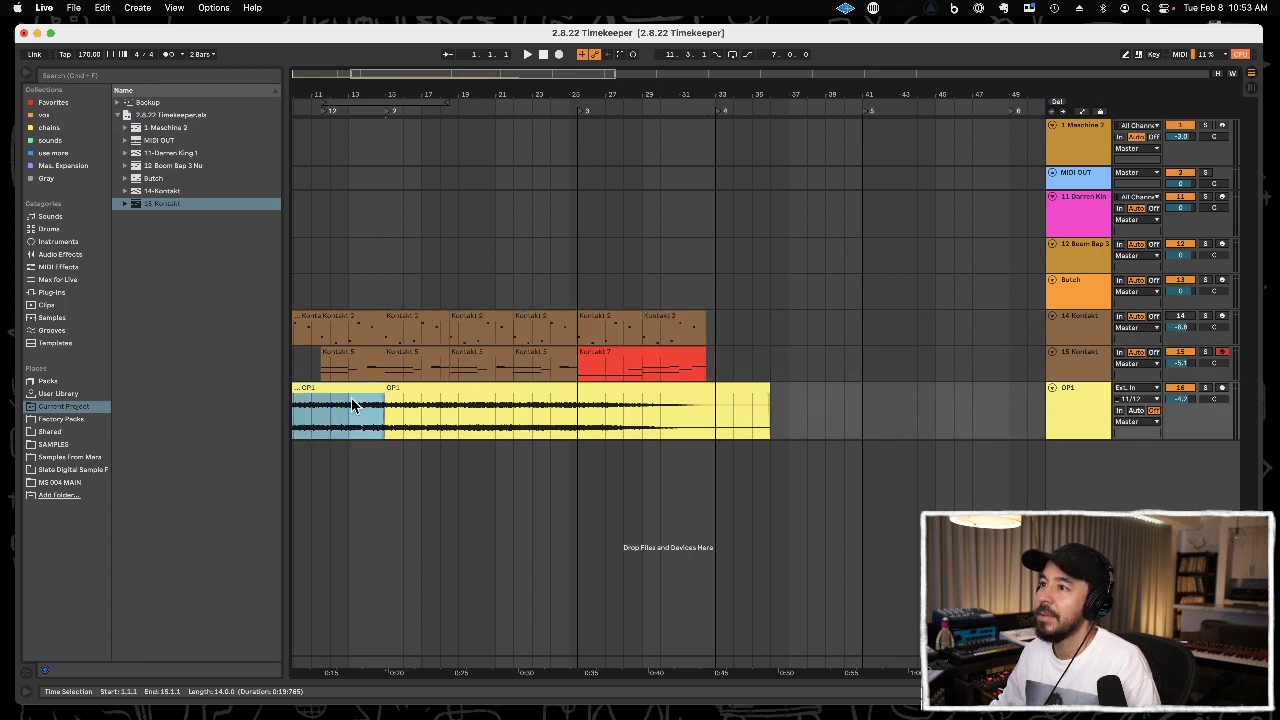
left_click_drag(321, 413, 387, 413)
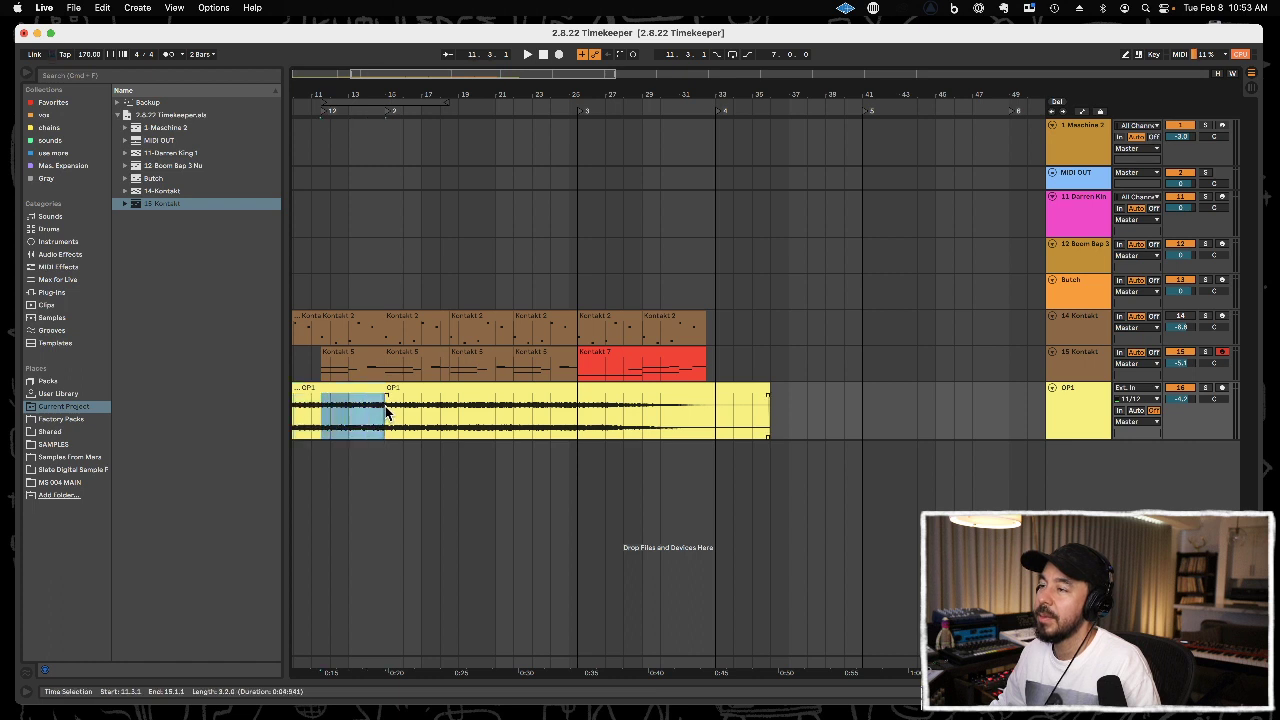
key("super+d")
key("super+d")
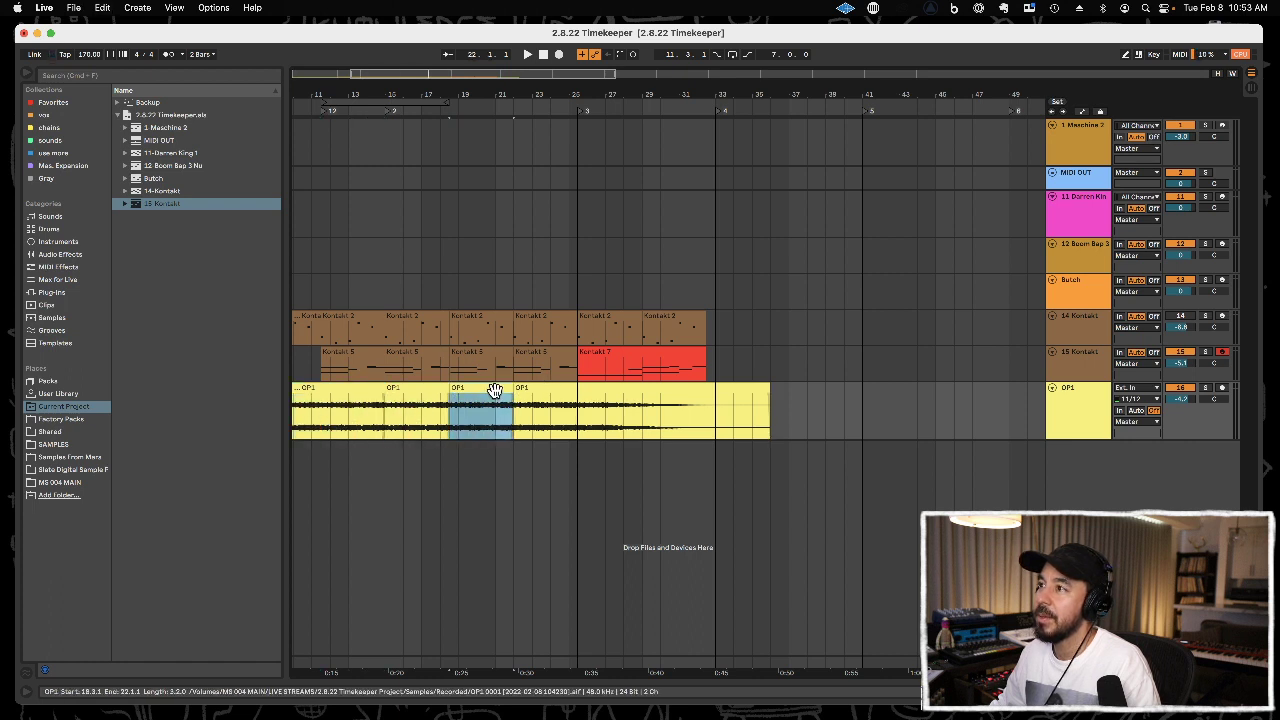
Extend the OP1 clip at 18.3.1 to its full length and paste a copy of it at 22.1.1.
left_click_drag(511, 389, 875, 389)
left_click(513, 410)
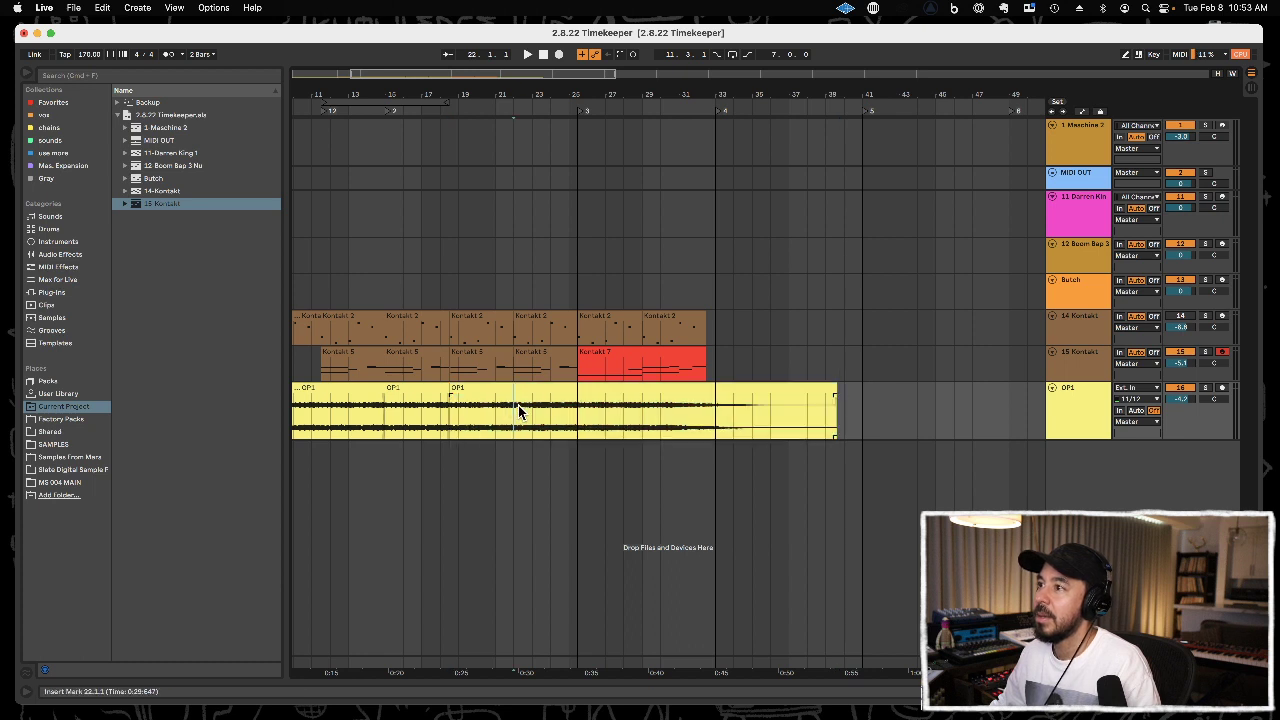
key("super+v")
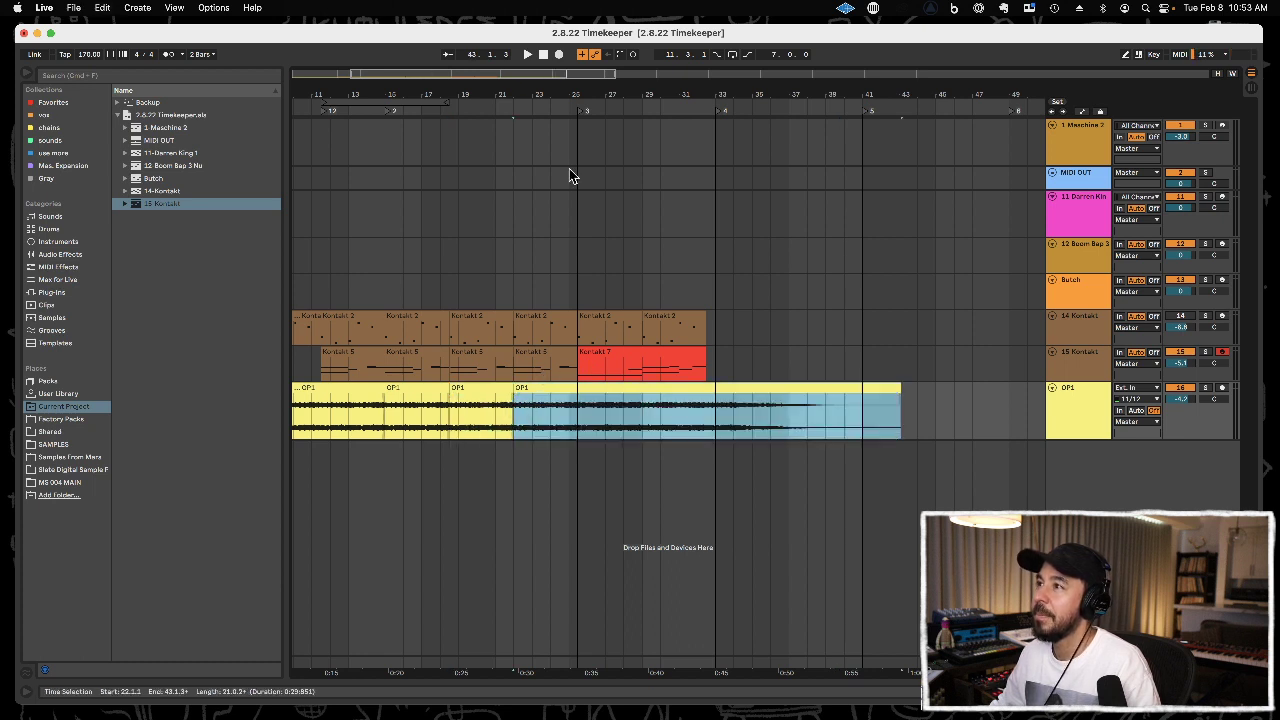
Play the transition from 24.3.1 and delete the end of the Kontakt 5 clip between 25.1.1 and 25.3.1.
left_click_drag(572, 97, 518, 308)
left_click(521, 297)
key("space")
left_click(561, 370)
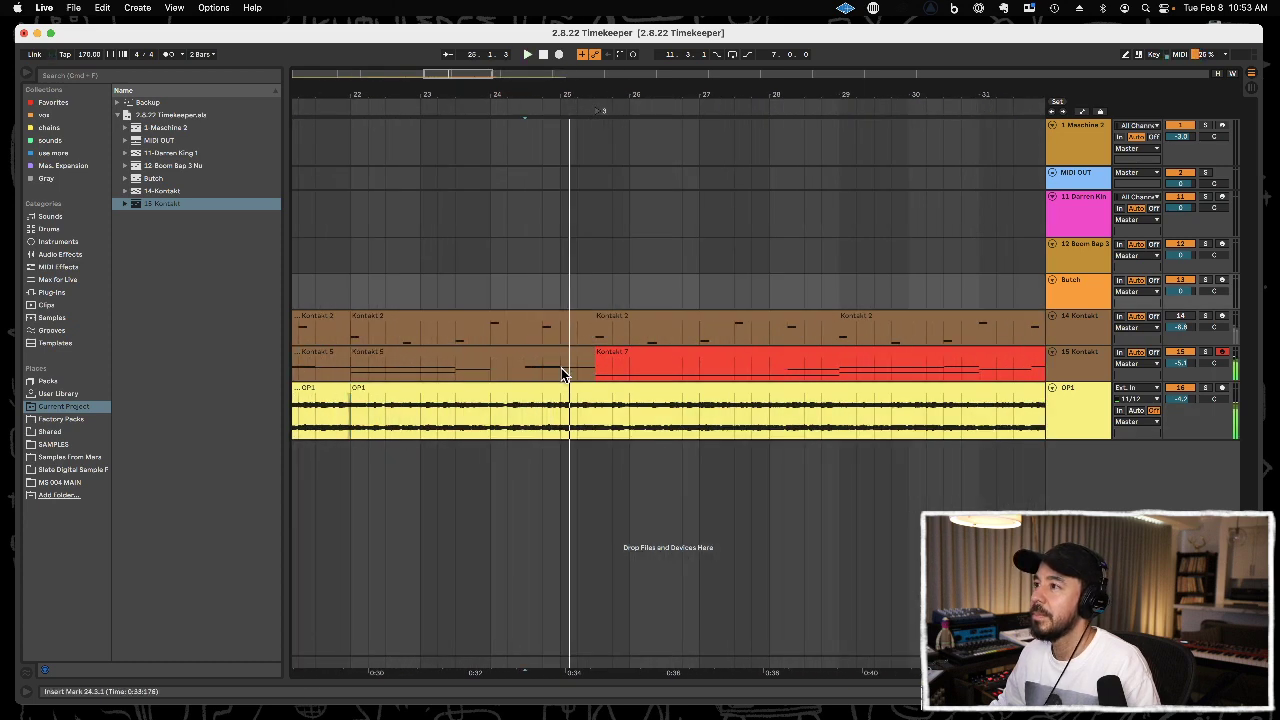
key("space")
left_click_drag(561, 373, 594, 370)
key("Delete")
Play from 23.4.1 to check the gap before the red Kontakt 7 clip.
left_click(469, 272)
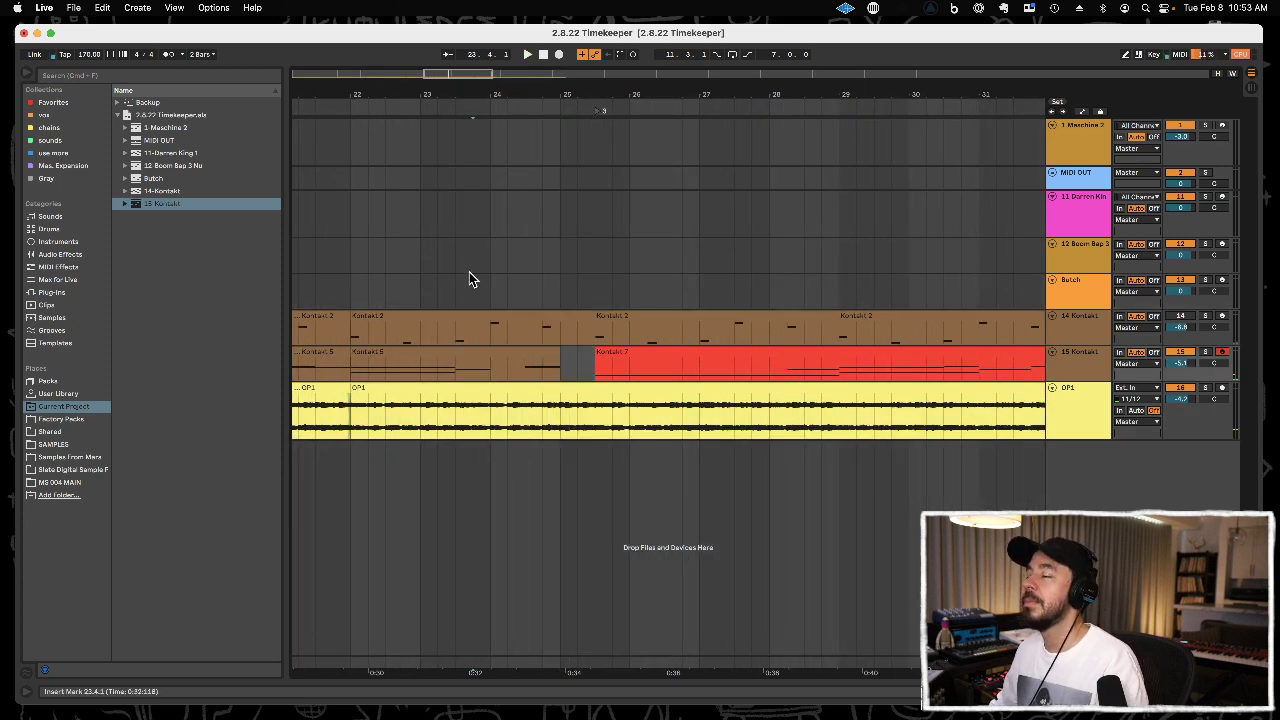
key("space")
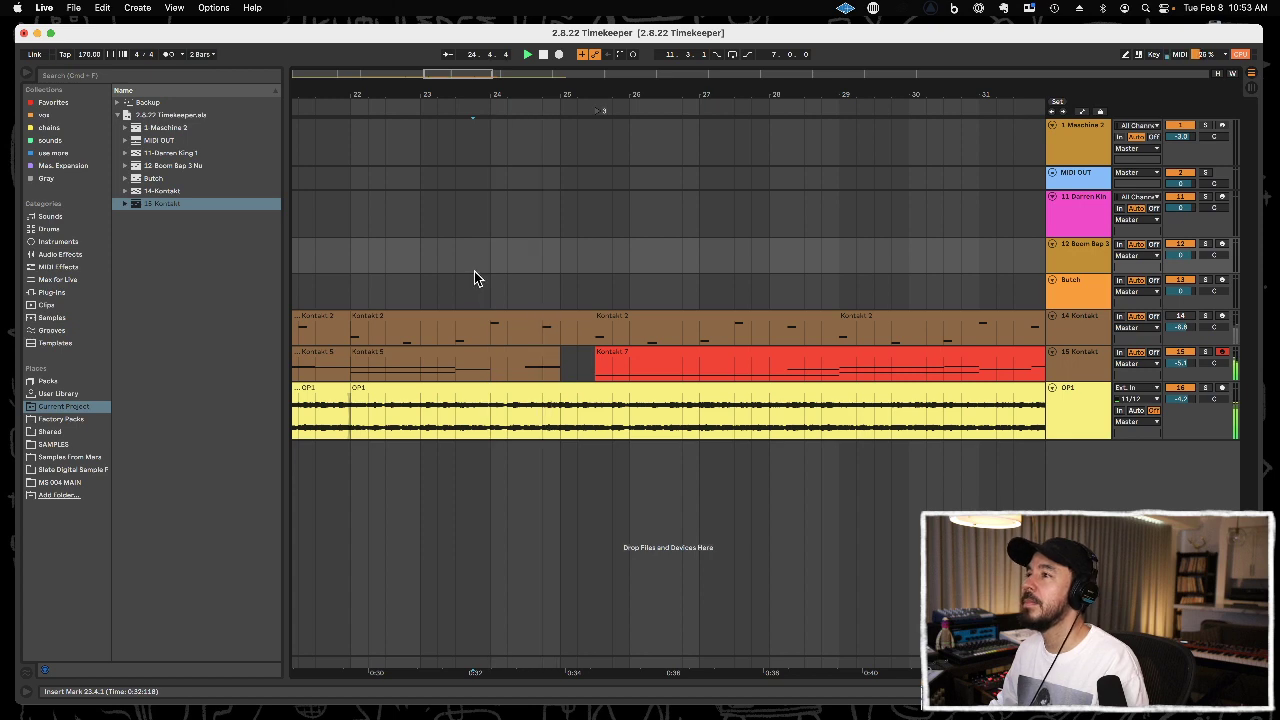
left_click_drag(617, 91, 660, 20)
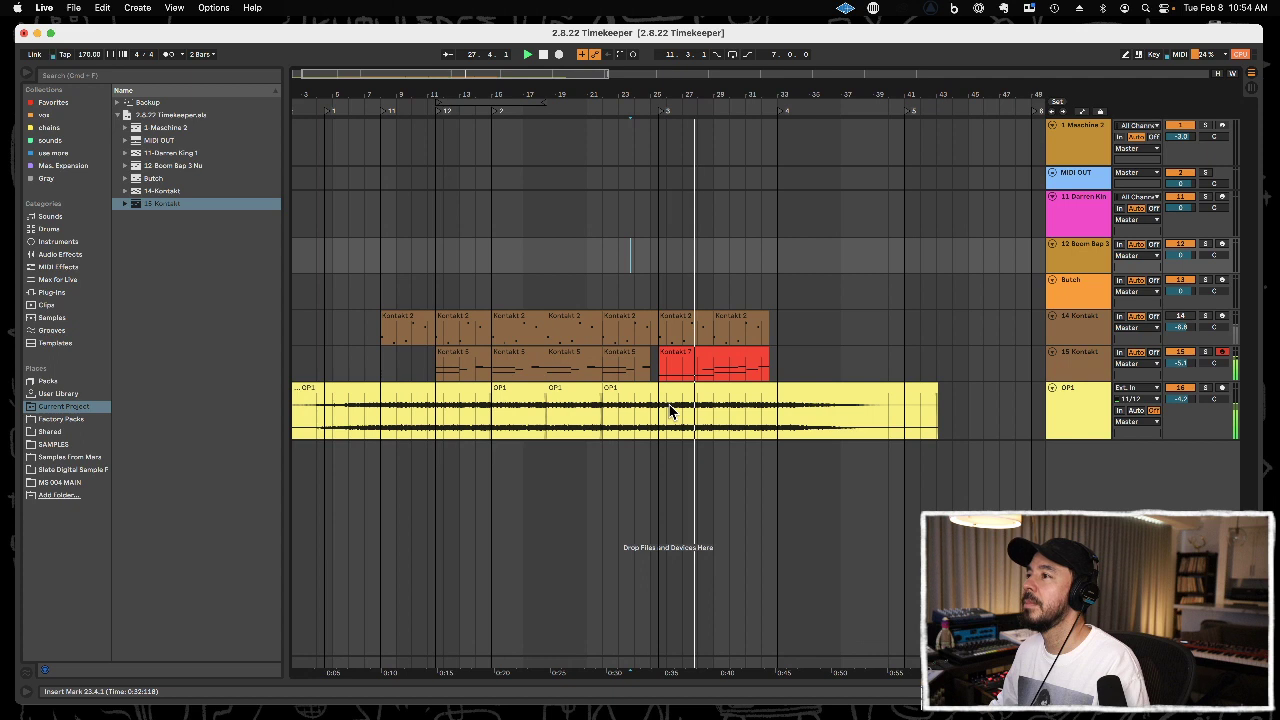
Delete the OP1 audio after 25.3.1 and replay the transition with the 14 Kontakt track activated.
left_click_drag(660, 418, 983, 408)
left_click(635, 282)
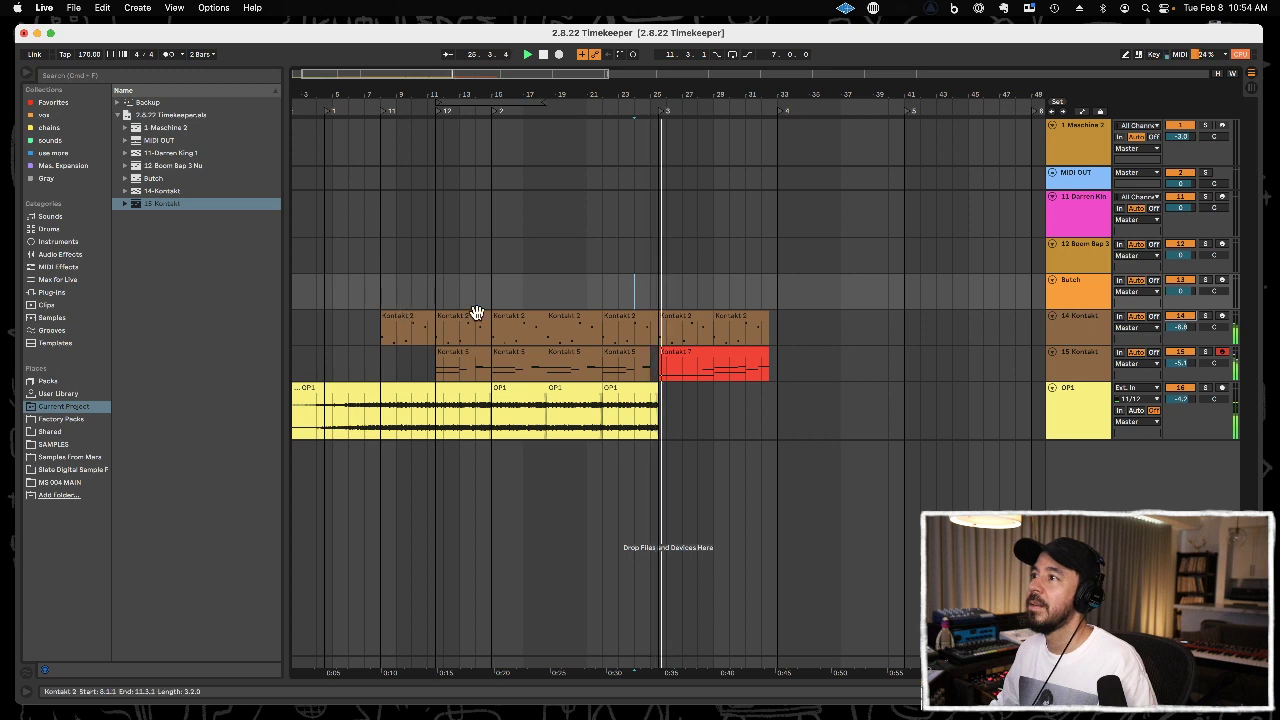
left_click(611, 316)
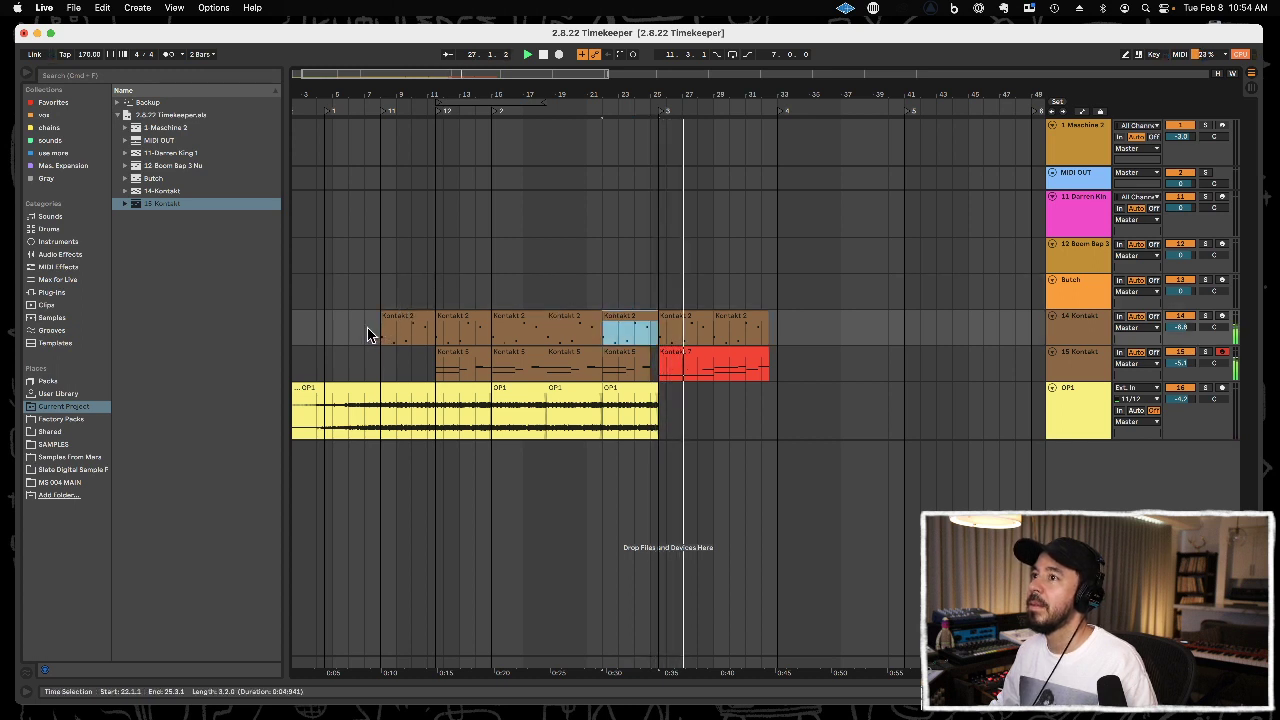
Delete the Kontakt 2 clips before 18.3.1 and lower the 14 Kontakt track's volume to -10.8 dB.
left_click_drag(368, 333, 549, 329)
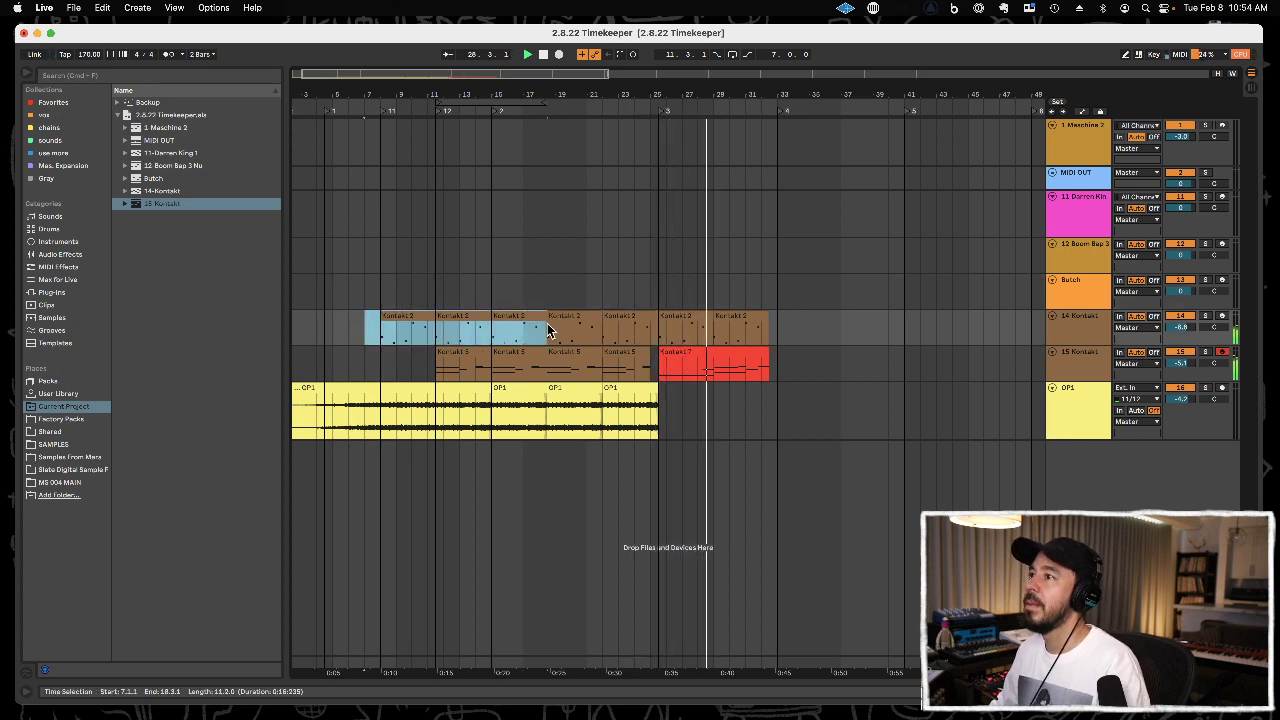
left_click(1176, 334)
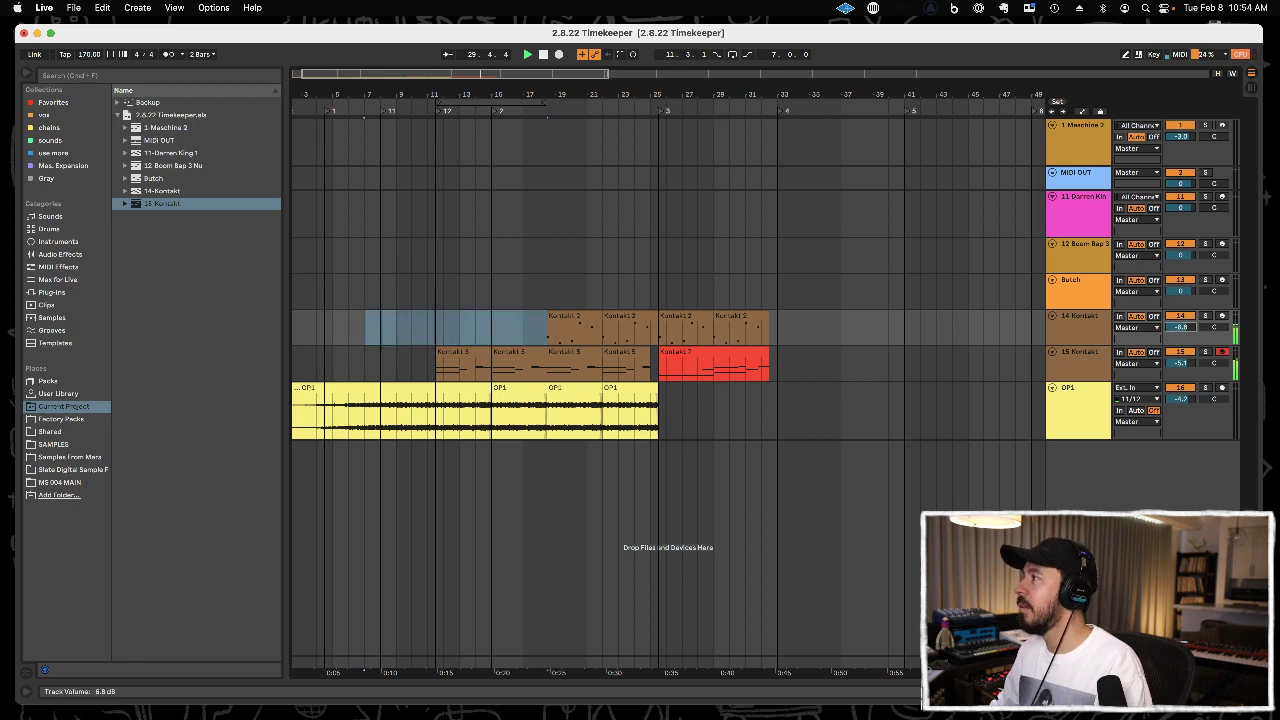
key("Down")
key("Down")
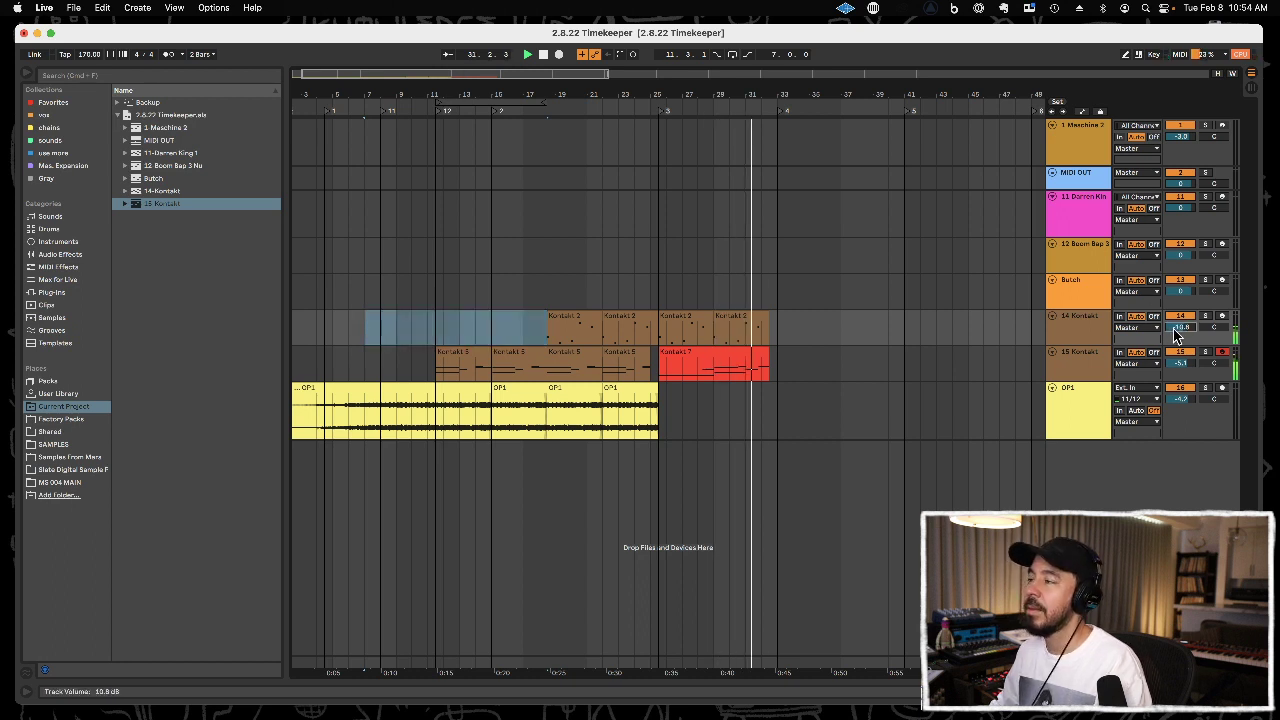
Duplicate the Kontakt 2 and Kontakt 7 clips between 25.3.1 and 32.3.1 so that the copies start at 32.3.1.
left_click(754, 350)
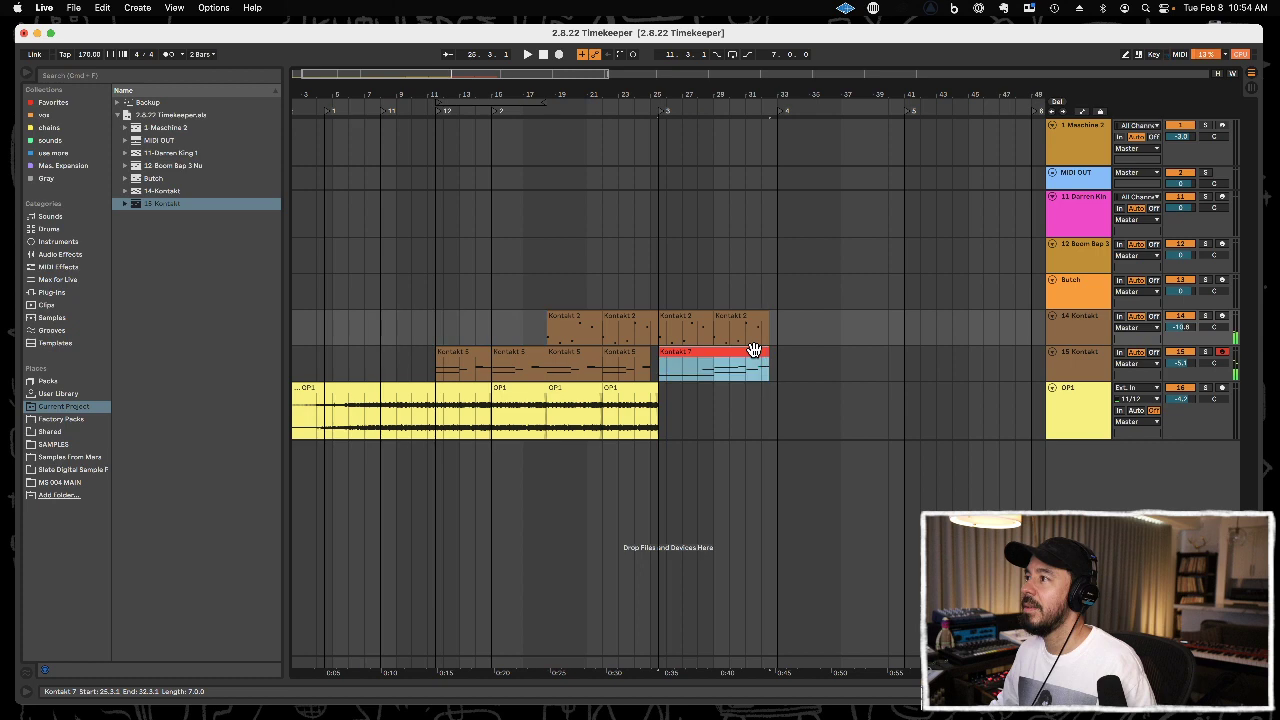
left_click(751, 322, "shift")
key("super+d")
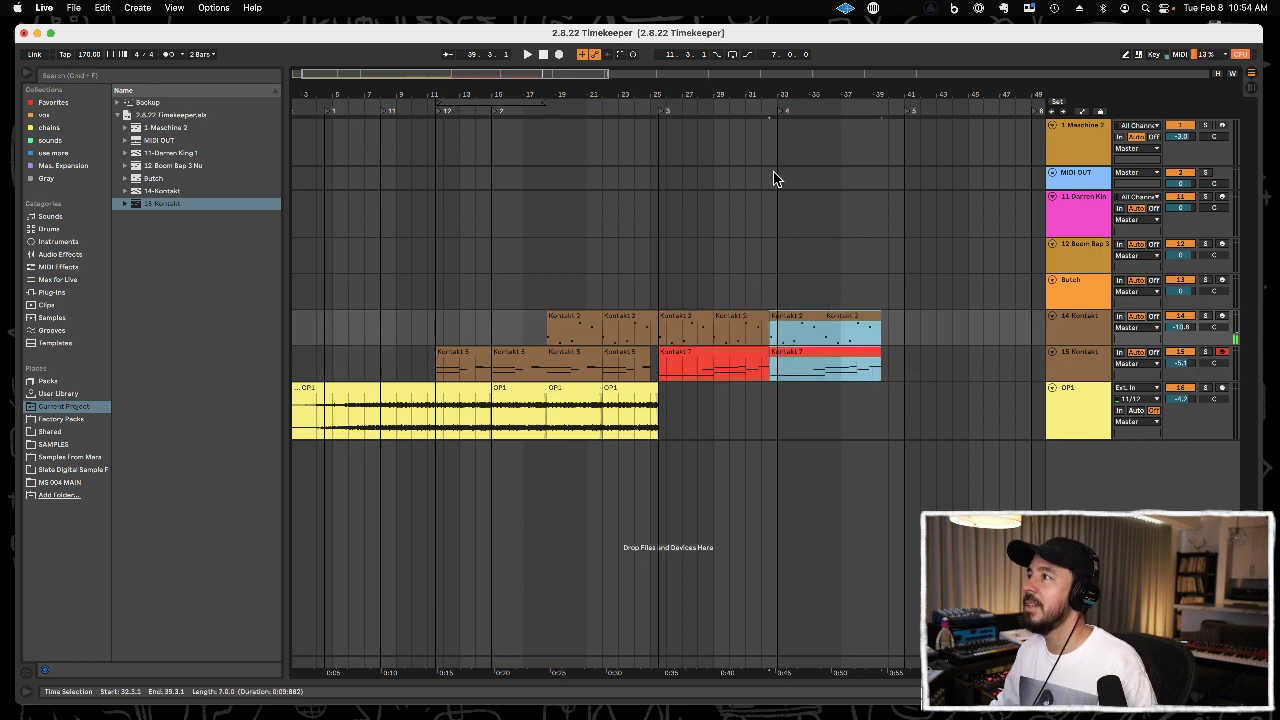
Play the arrangement from 1.1.1 and arm the 12 Boom Bap 3 track instead of the 15 Kontakt track.
left_click_drag(790, 97, 600, 92)
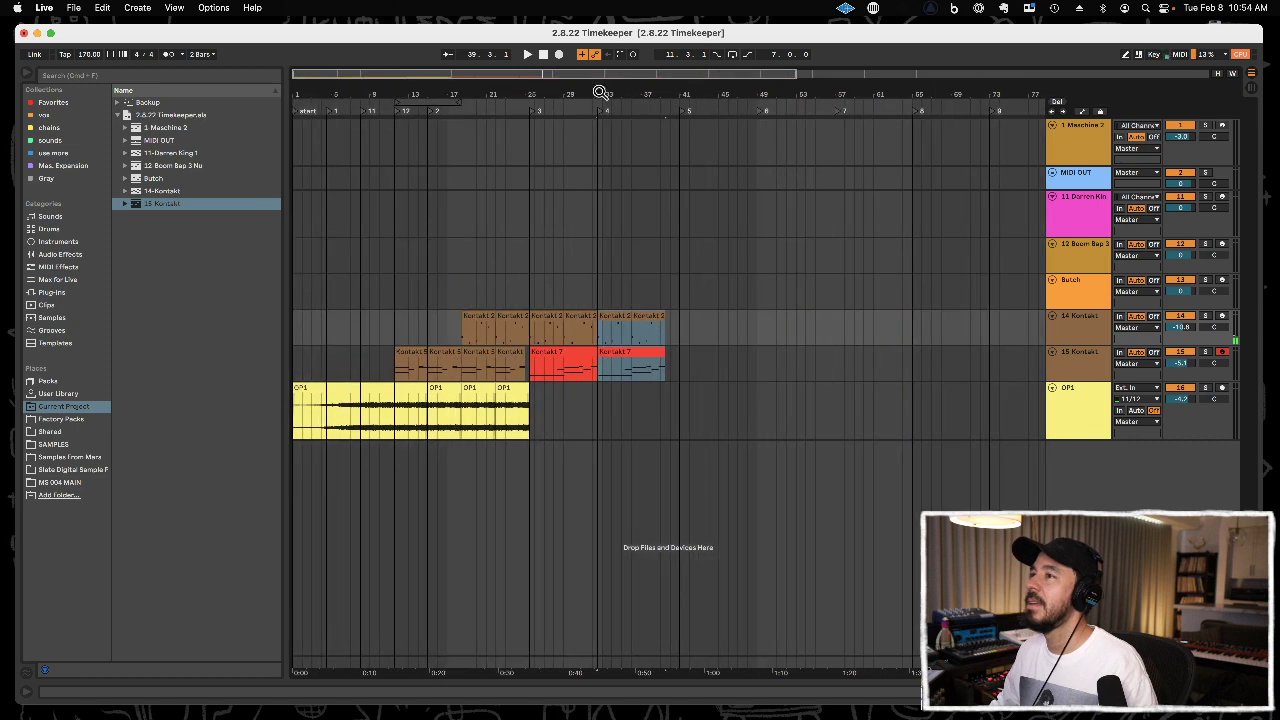
left_click(295, 320)
key("space")
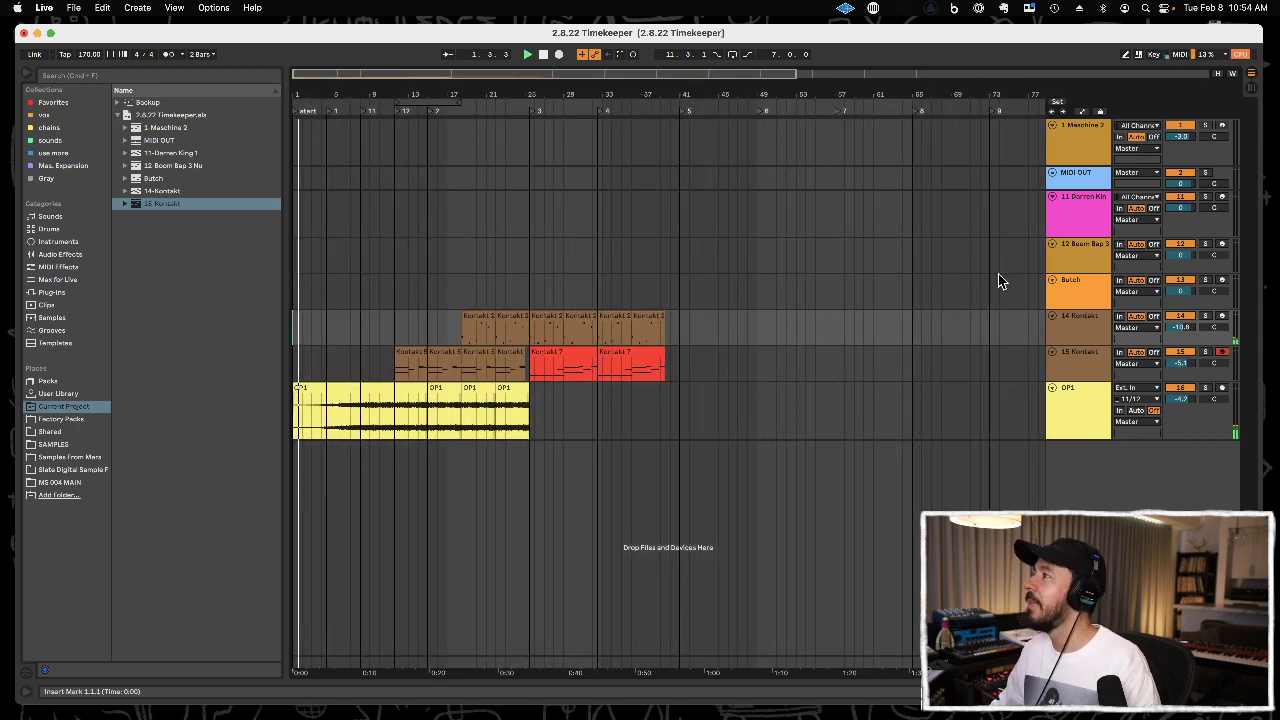
left_click(1078, 256)
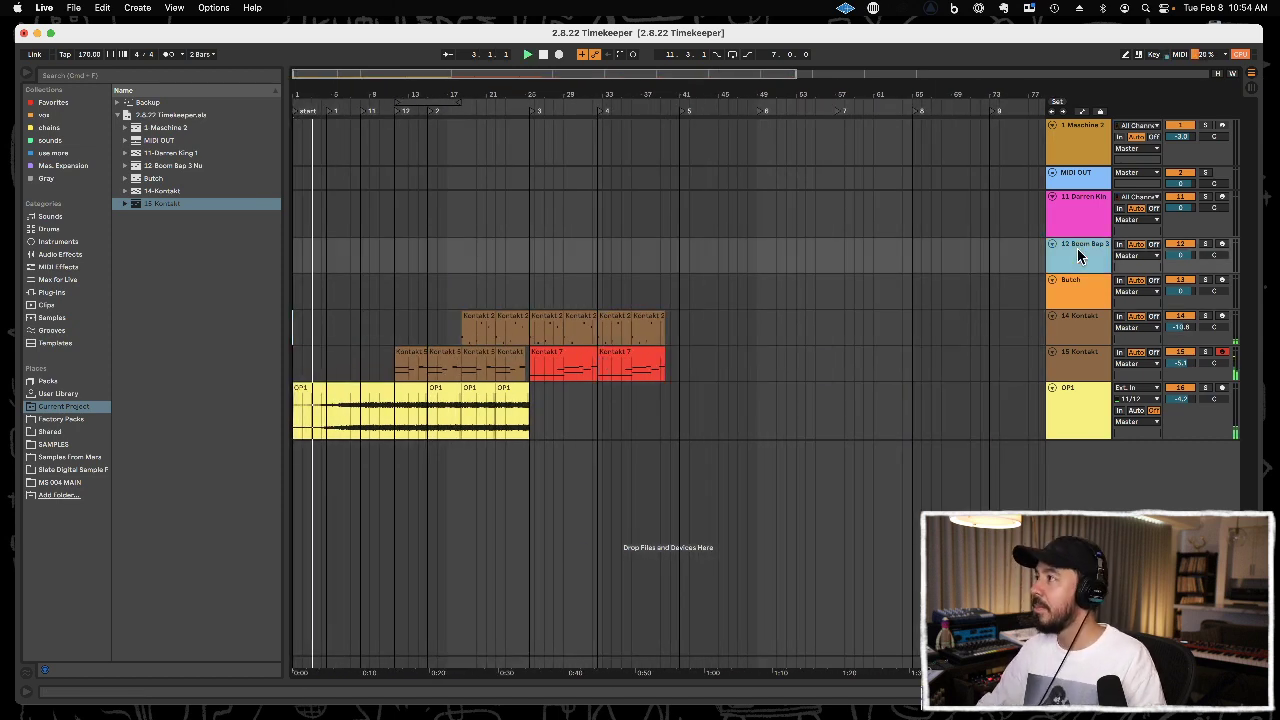
left_click(1223, 352)
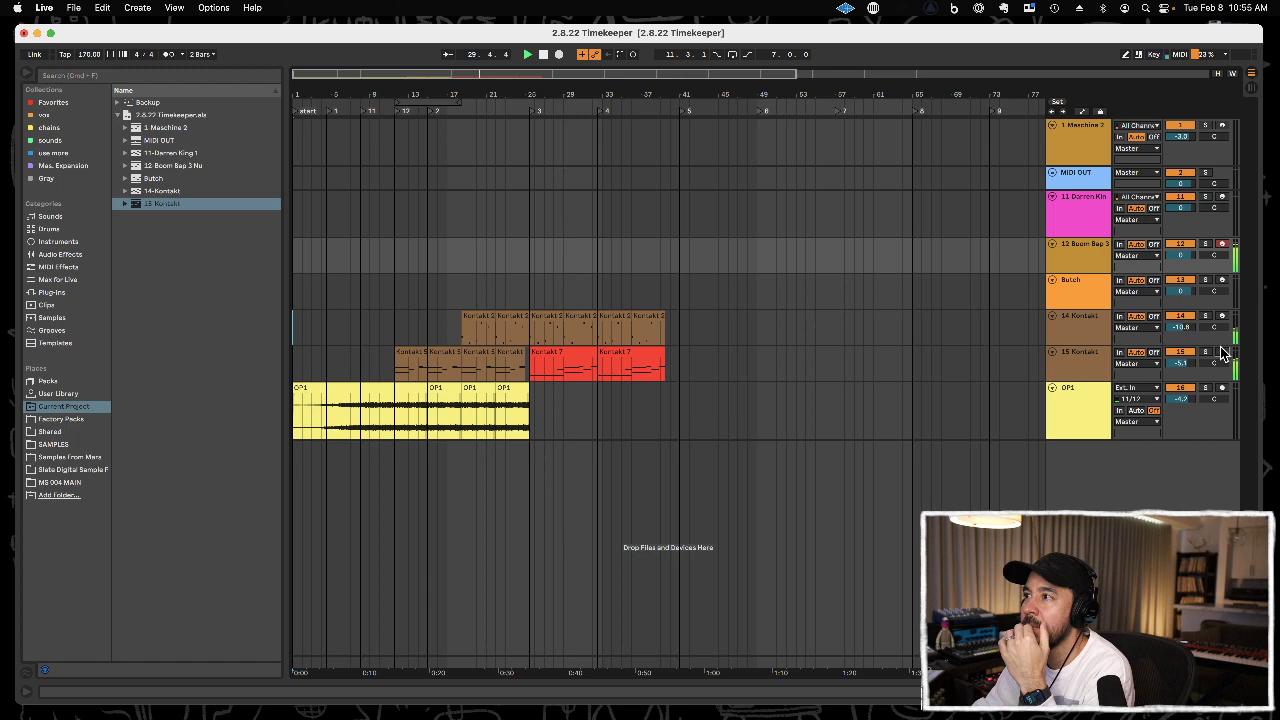
Record a kick pattern on the 12 Boom Bap 3 track over a loop from 11.3.1 to 15.1.1 with the metronome on.
left_click_drag(397, 90, 640, 290)
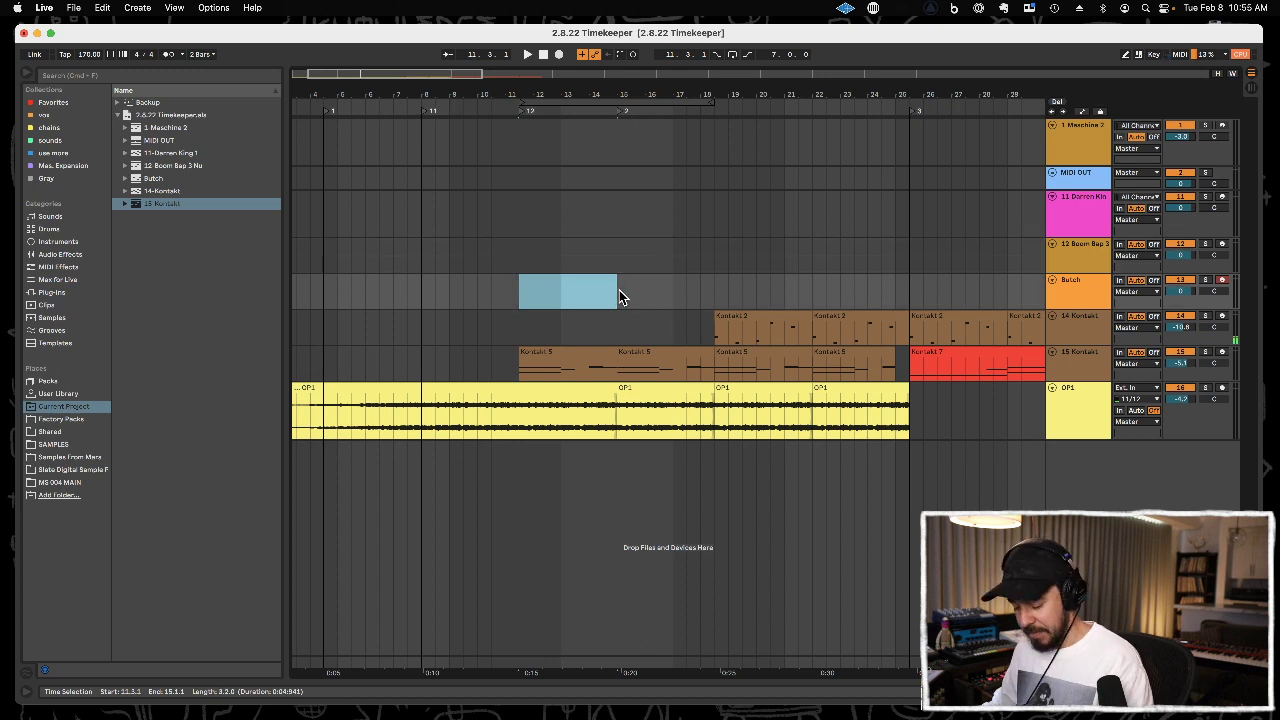
key("space")
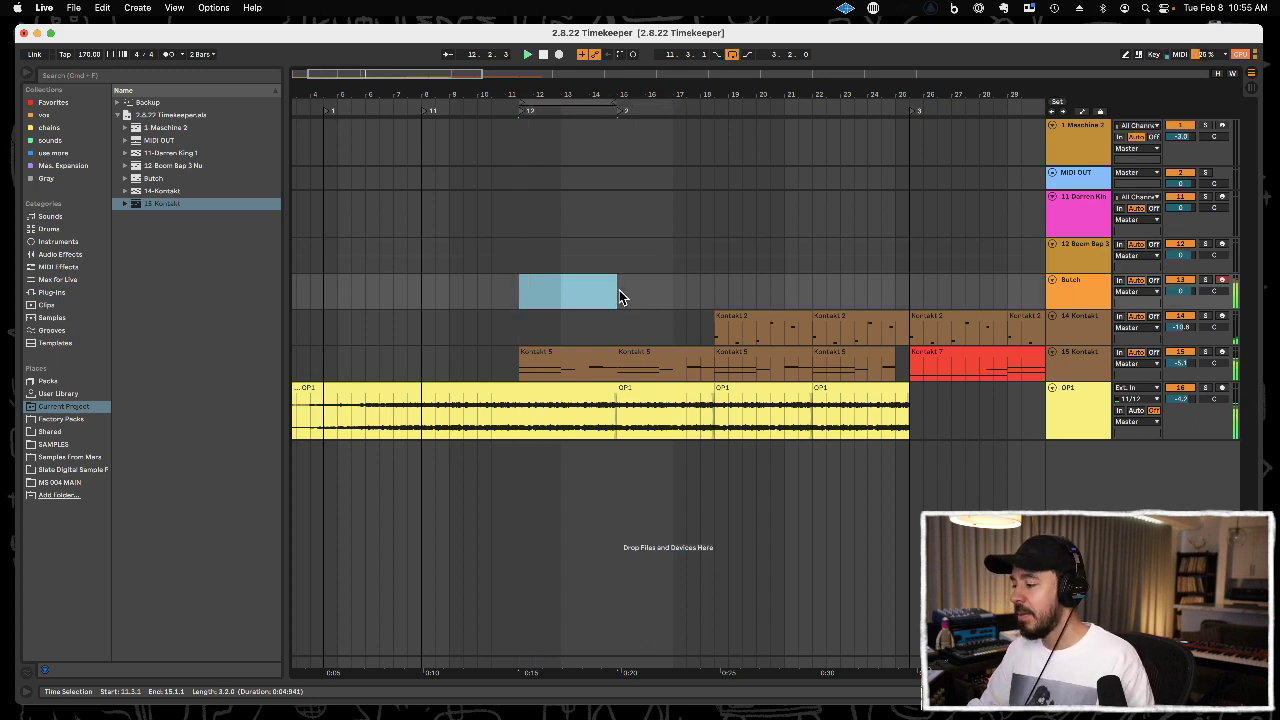
left_click(878, 248)
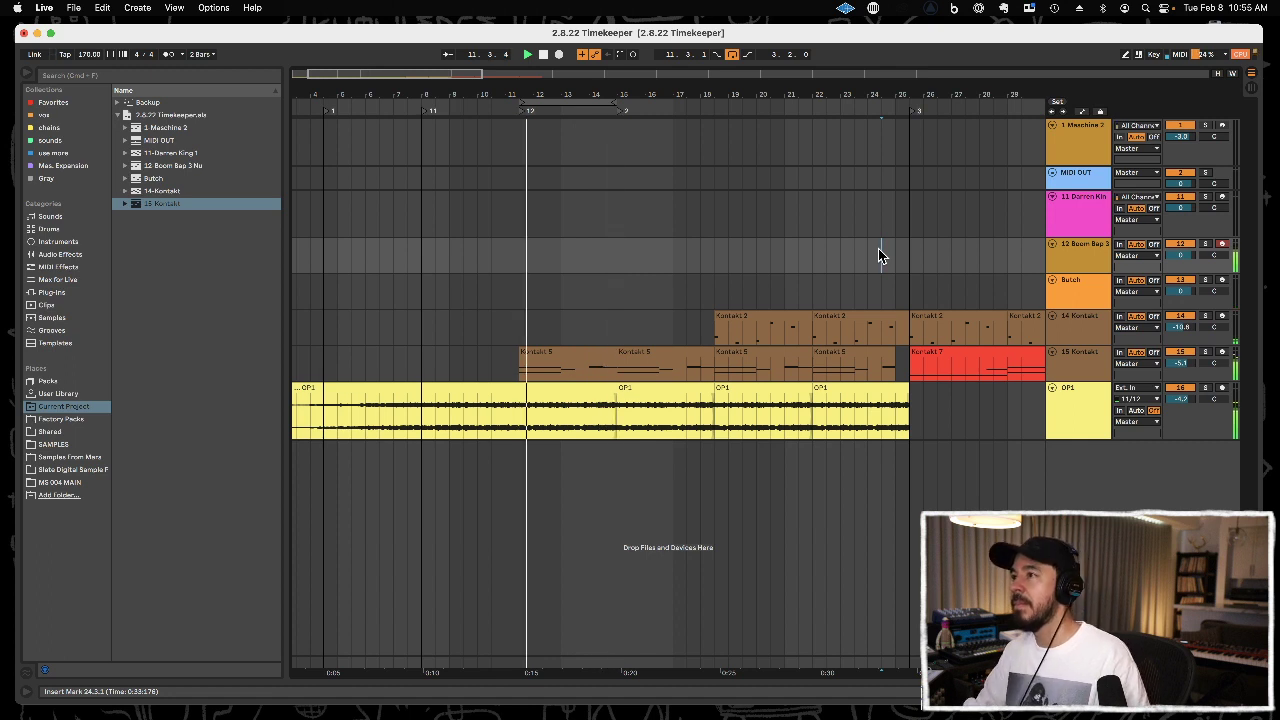
key("o")
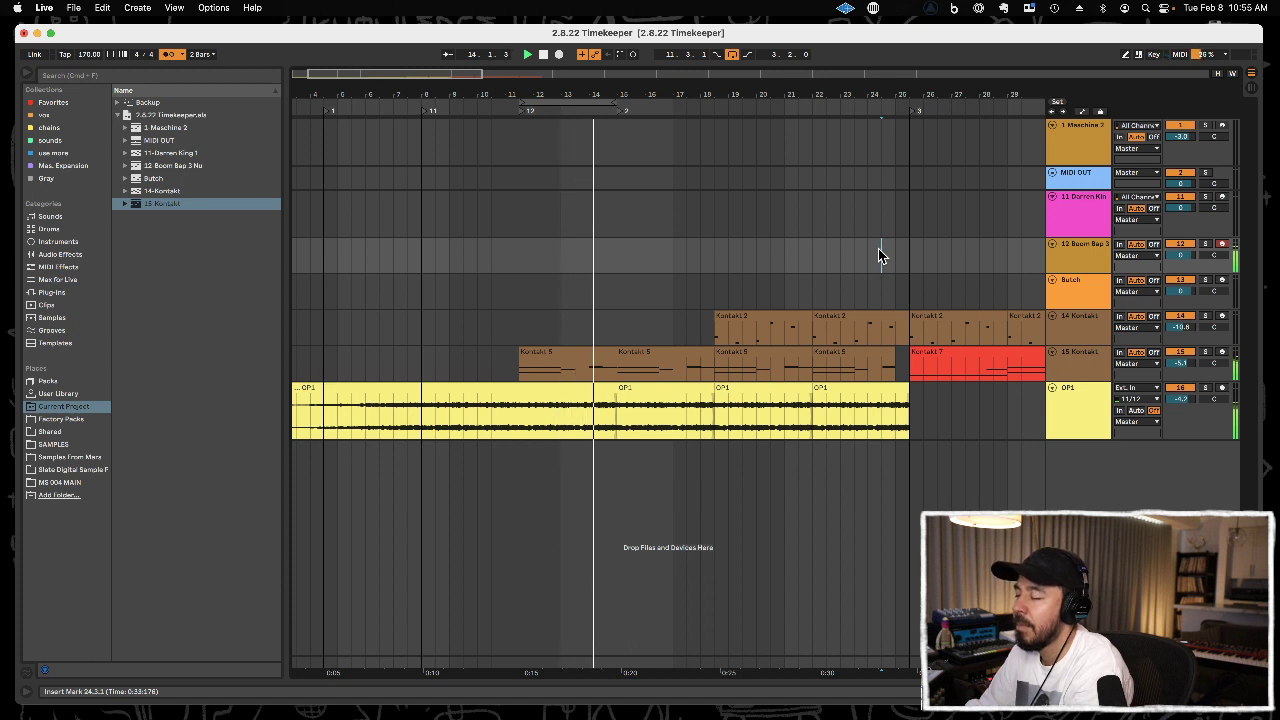
key("F9")
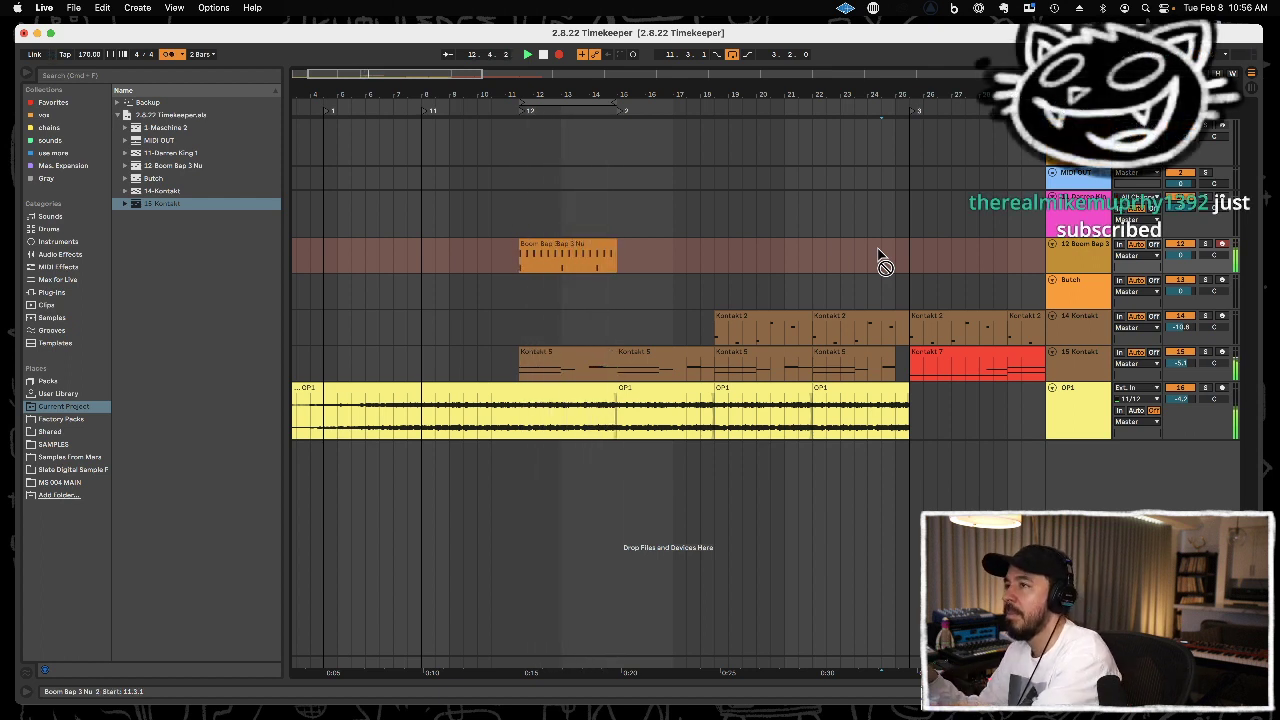
Review the recorded kick notes and overdub another drum part into the same Boom Bap clip.
double_click(583, 242)
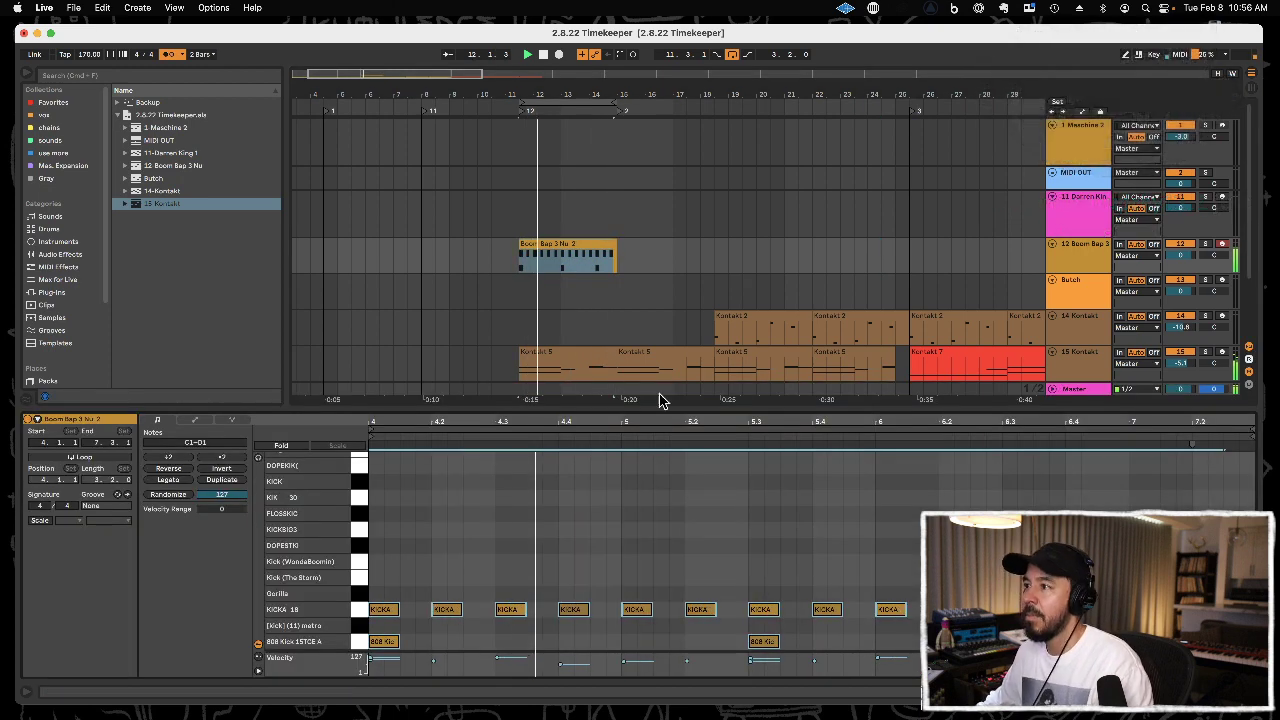
key("super+alt+l")
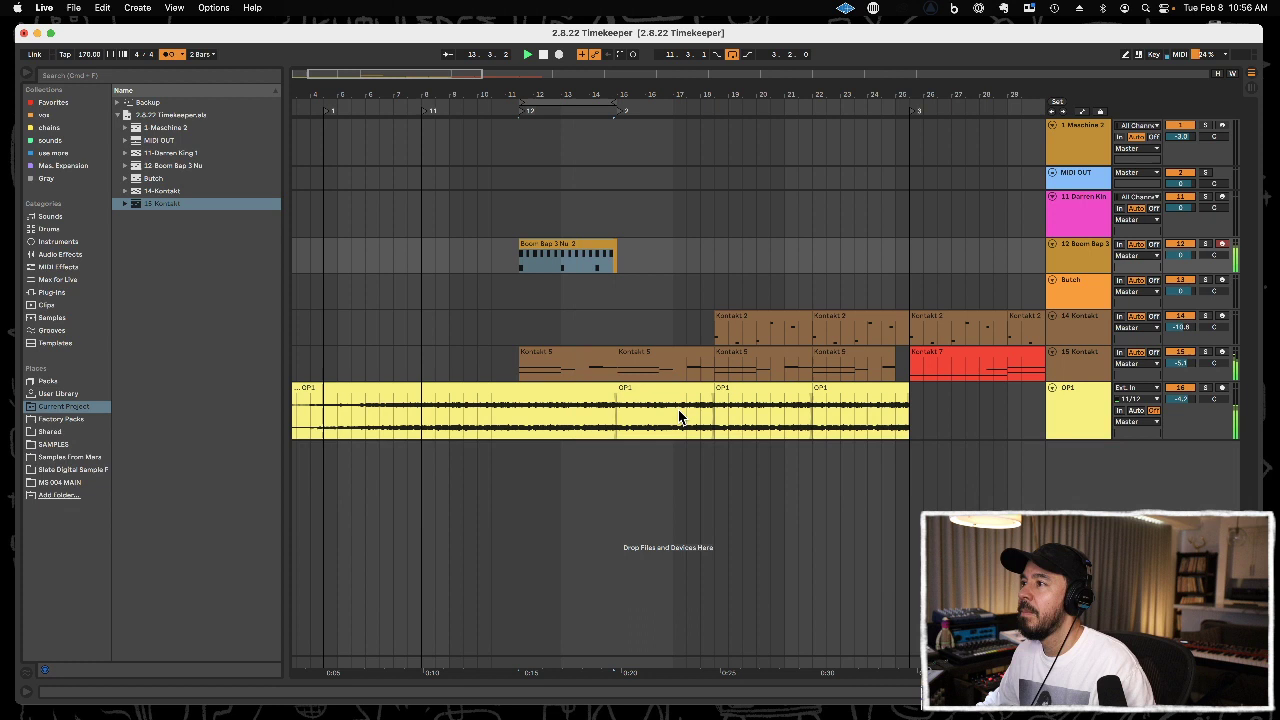
left_click(599, 245)
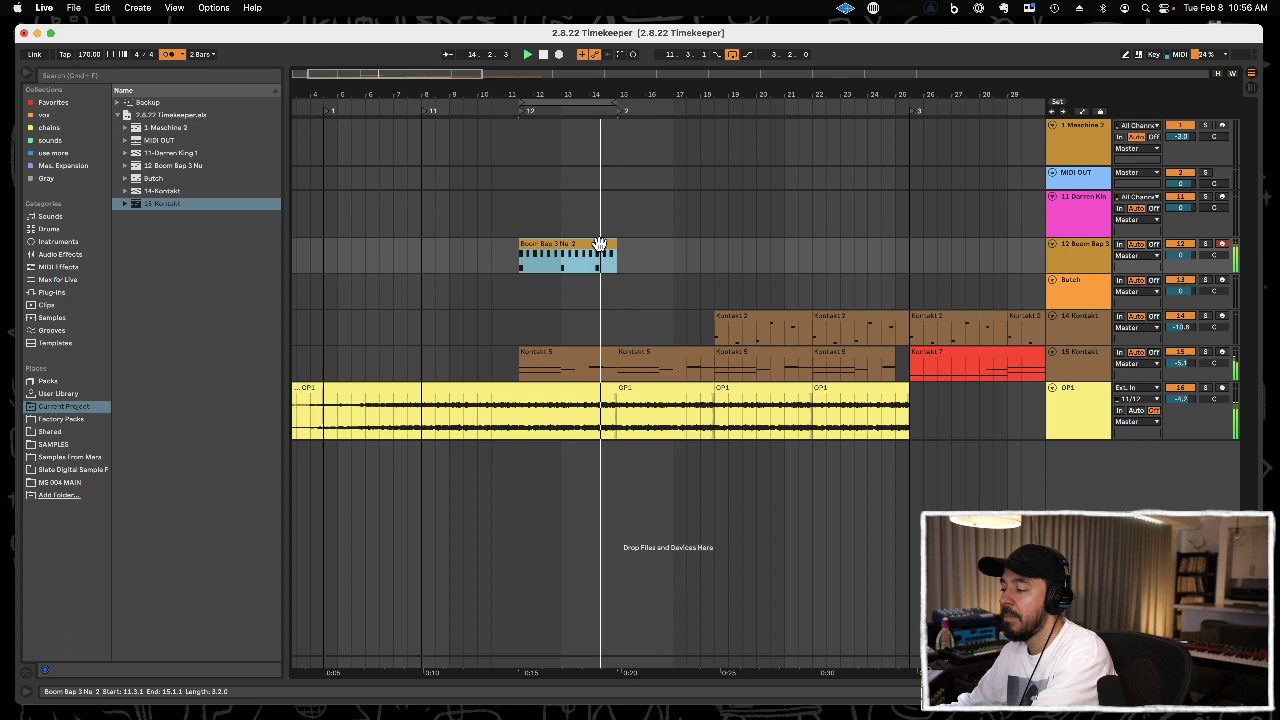
key("F9")
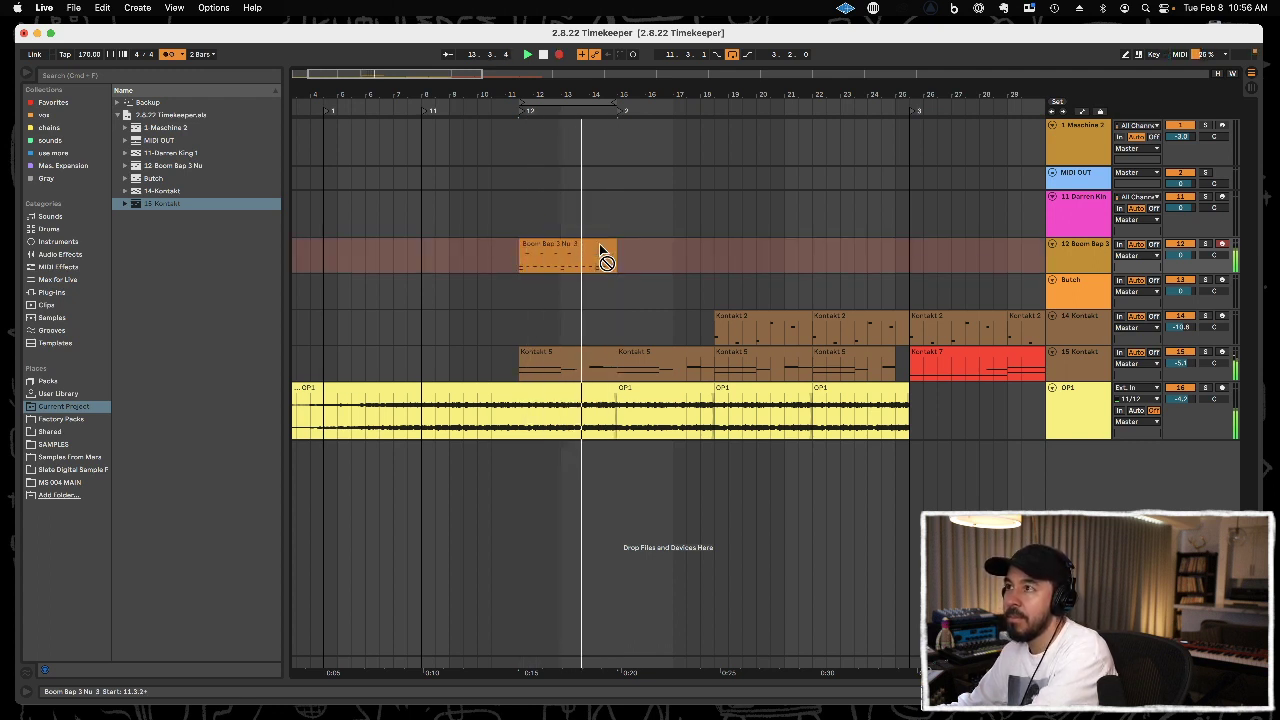
key("F9")
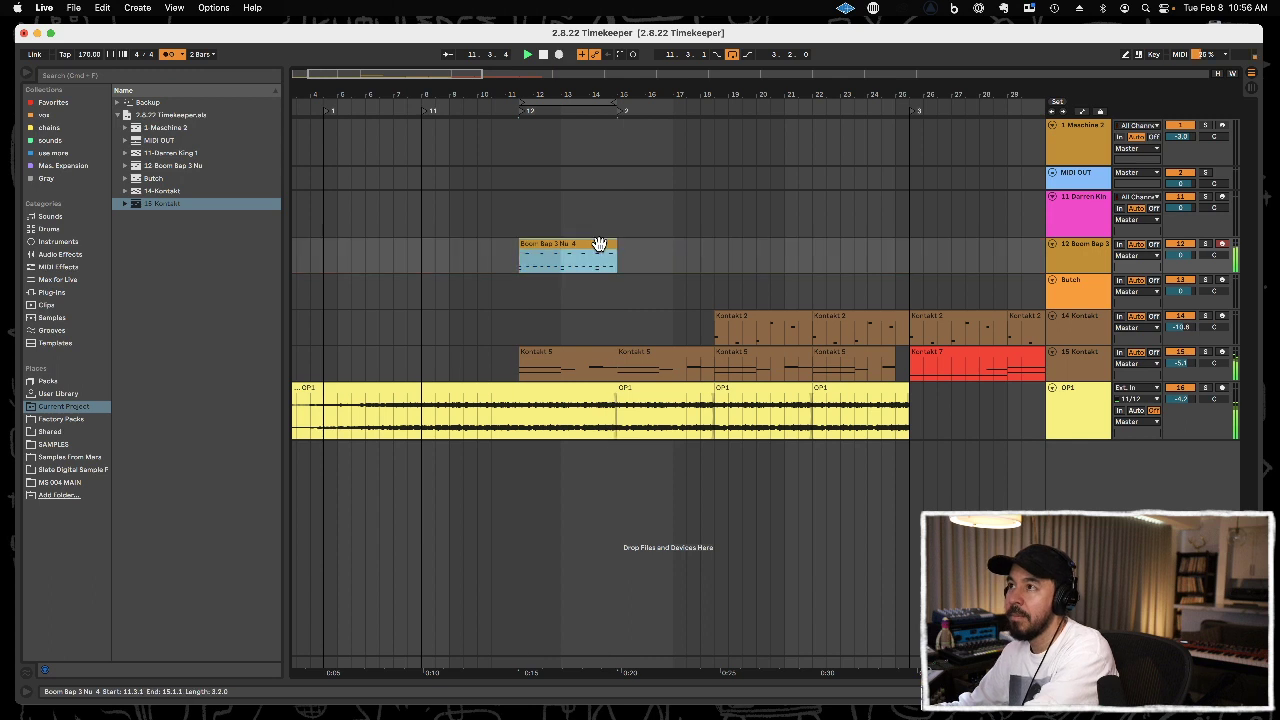
double_click(600, 249)
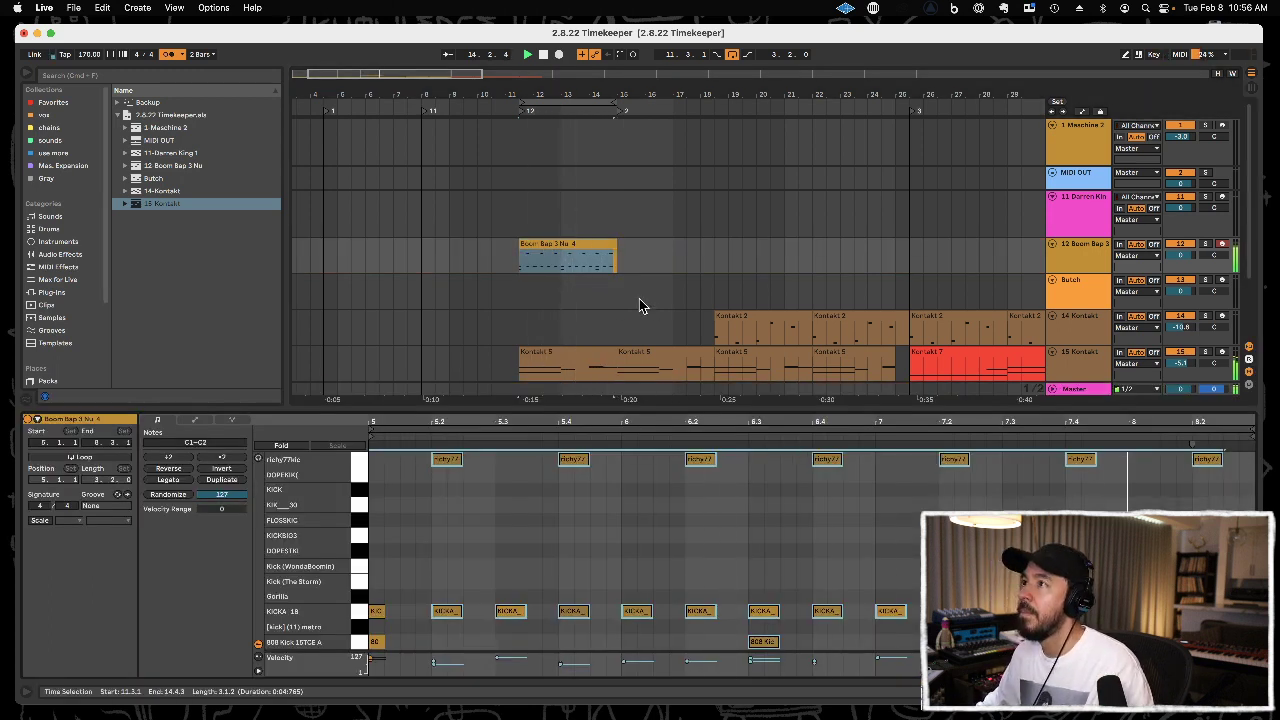
Duplicate the Boom Bap clip three times up to 25.3.1 and delete the section between 25.1.1 and 25.3.1.
left_click(639, 298)
left_click(597, 246)
key("super+d")
key("super+d")
key("super+d")
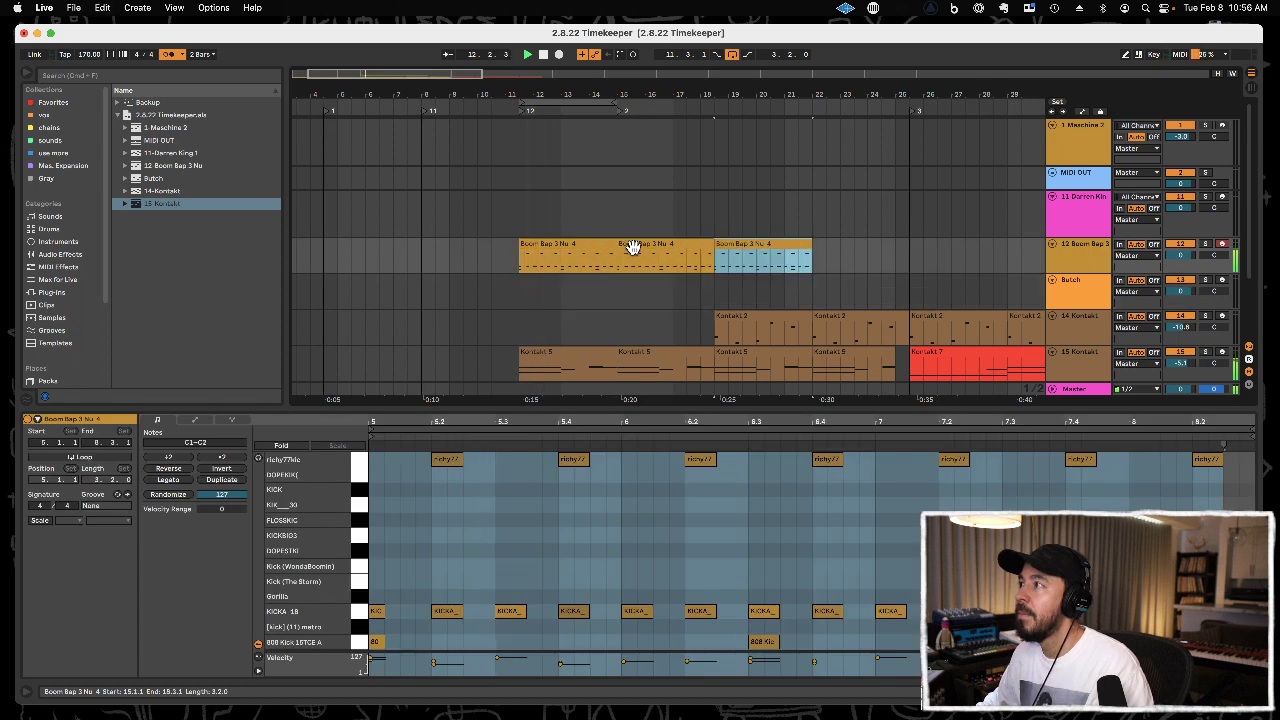
left_click_drag(897, 266, 908, 264)
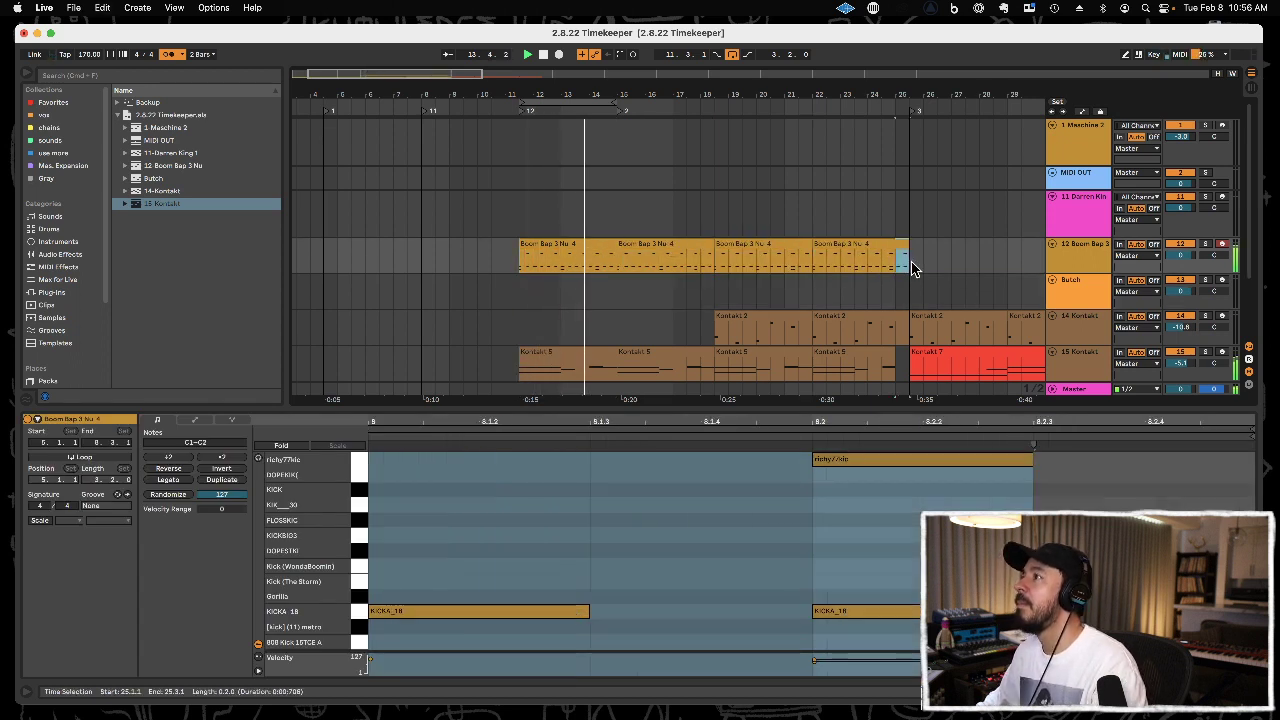
key("Delete")
Paste a copy of the Boom Bap clip at 25.3.1 and loop that clip's span.
left_click(785, 244)
key("super+c")
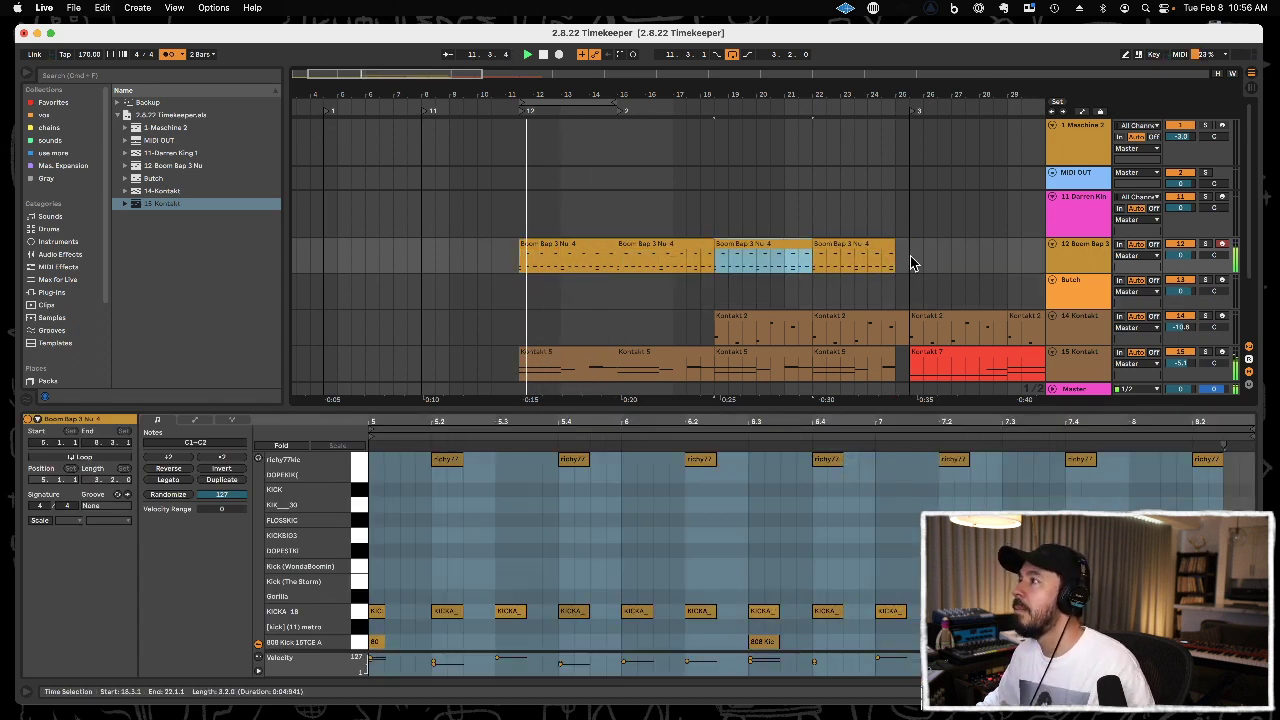
left_click(910, 263)
key("super+v")
key("super+l")
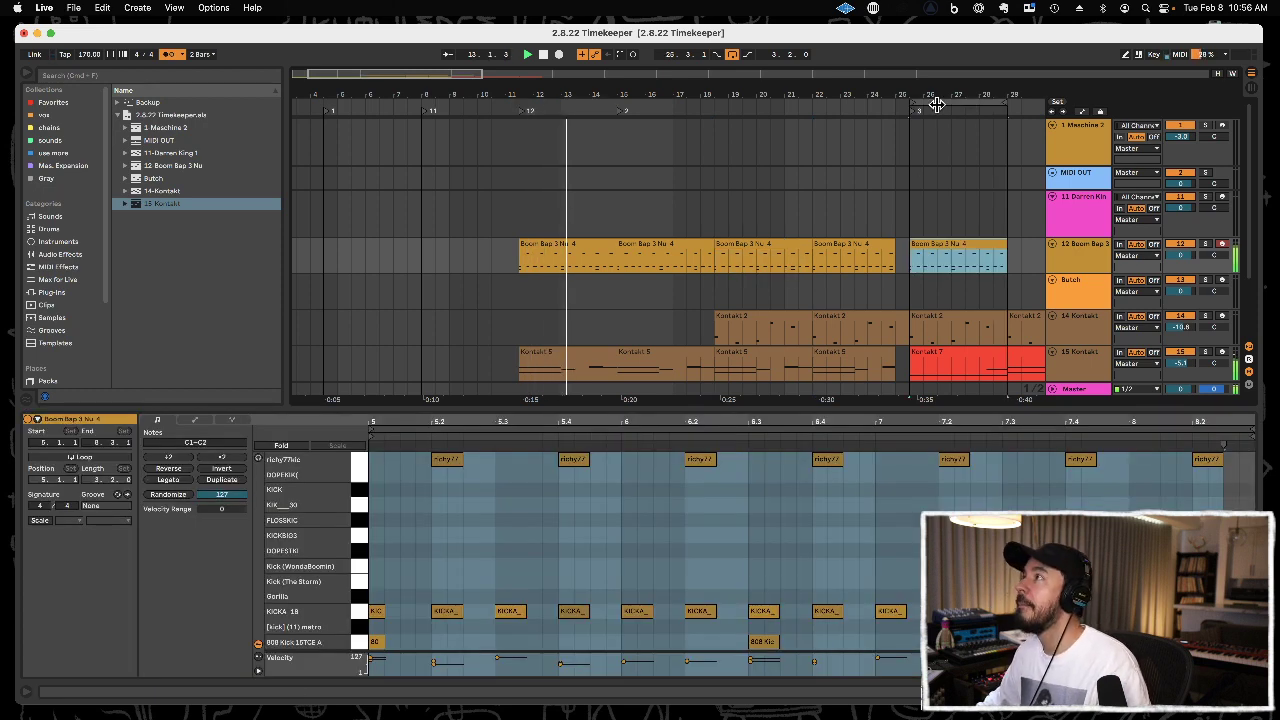
Duplicate the Boom Bap clip at 29.1.1 and extend the loop's end to 32.3.1.
left_click_drag(940, 100, 611, 89)
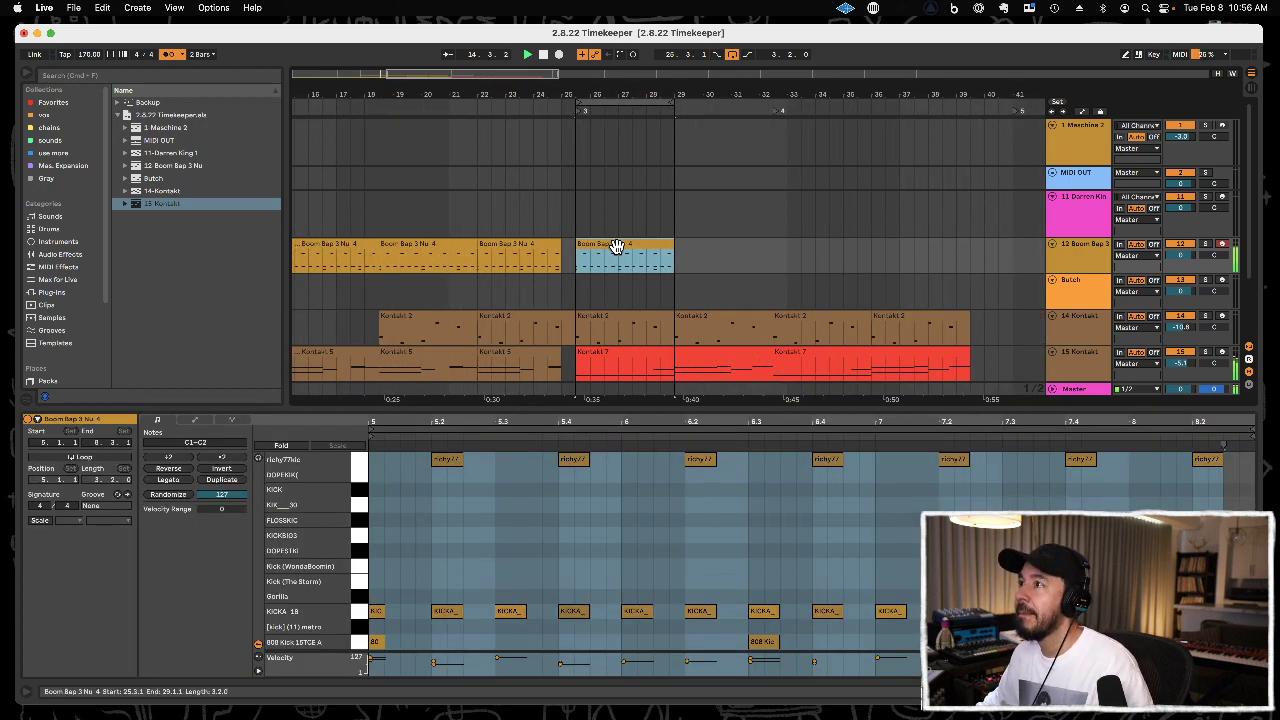
key("super+d")
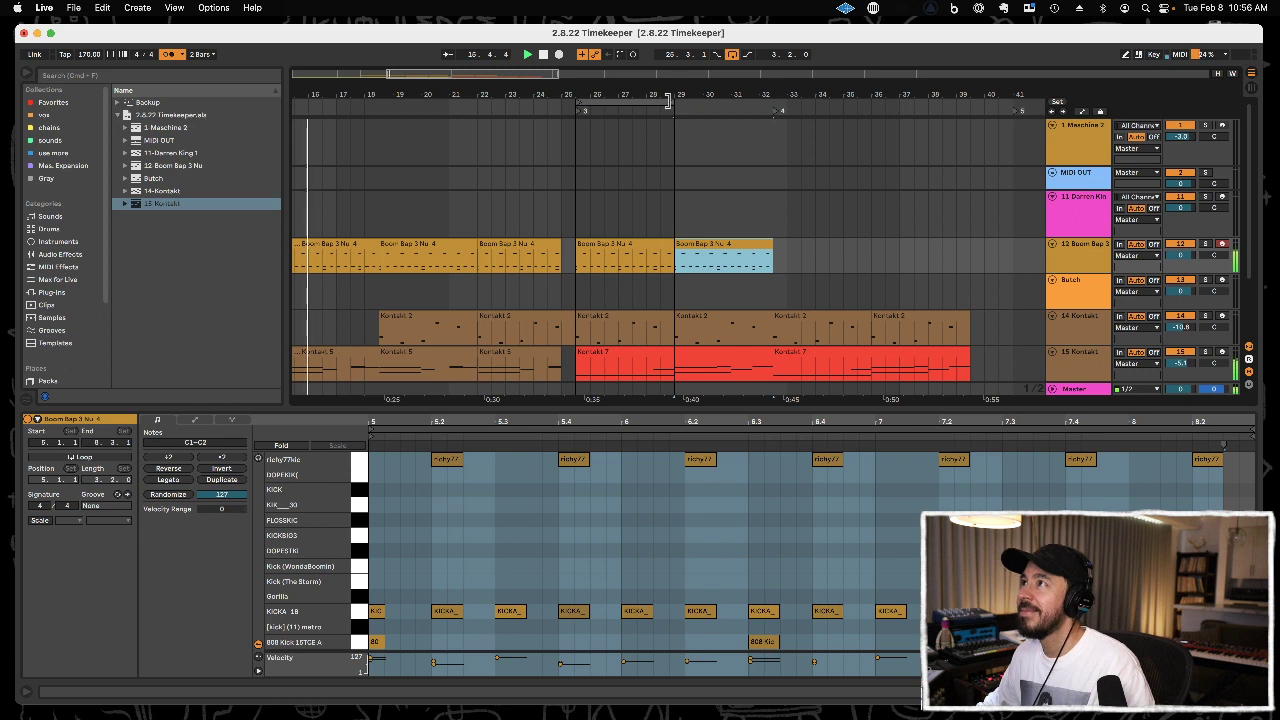
left_click_drag(668, 101, 767, 102)
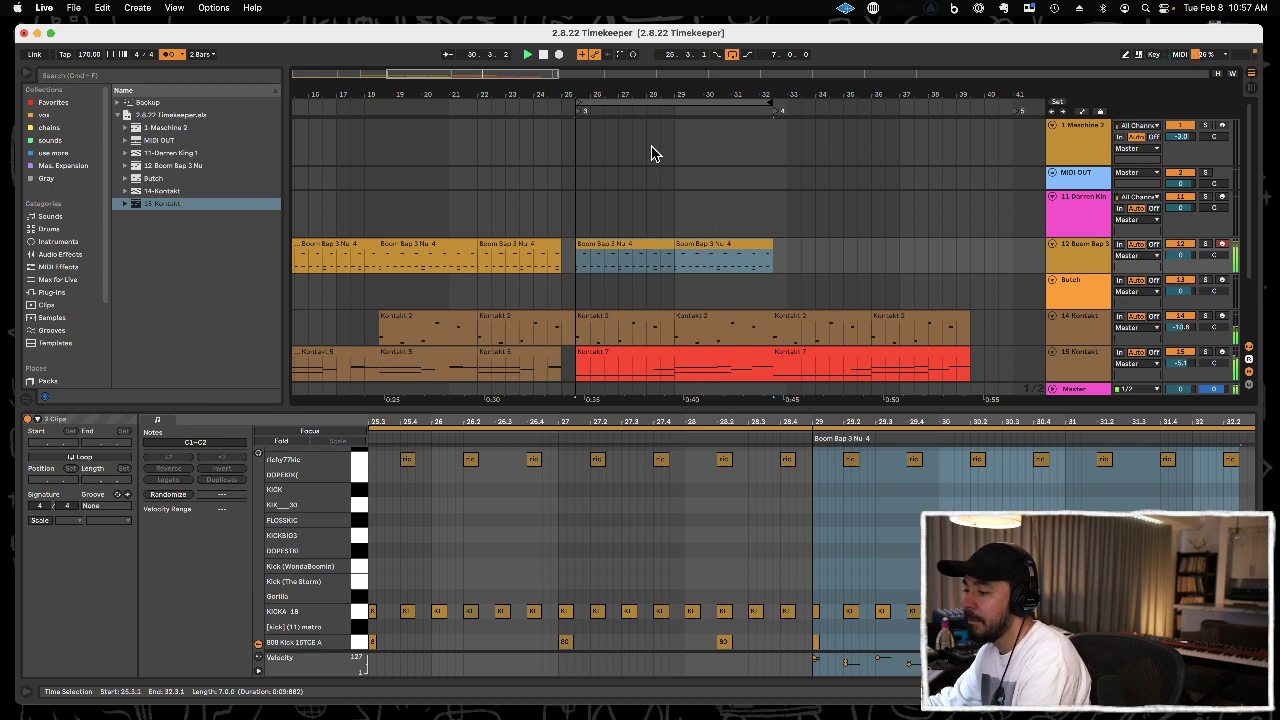
Record a hi-hat and snare part on 12 Boom Bap 3 from 25.3.1 to 32.3.1 and quantize its Havoc HiHat 21 and MB Snare 2 notes.
key("F9")
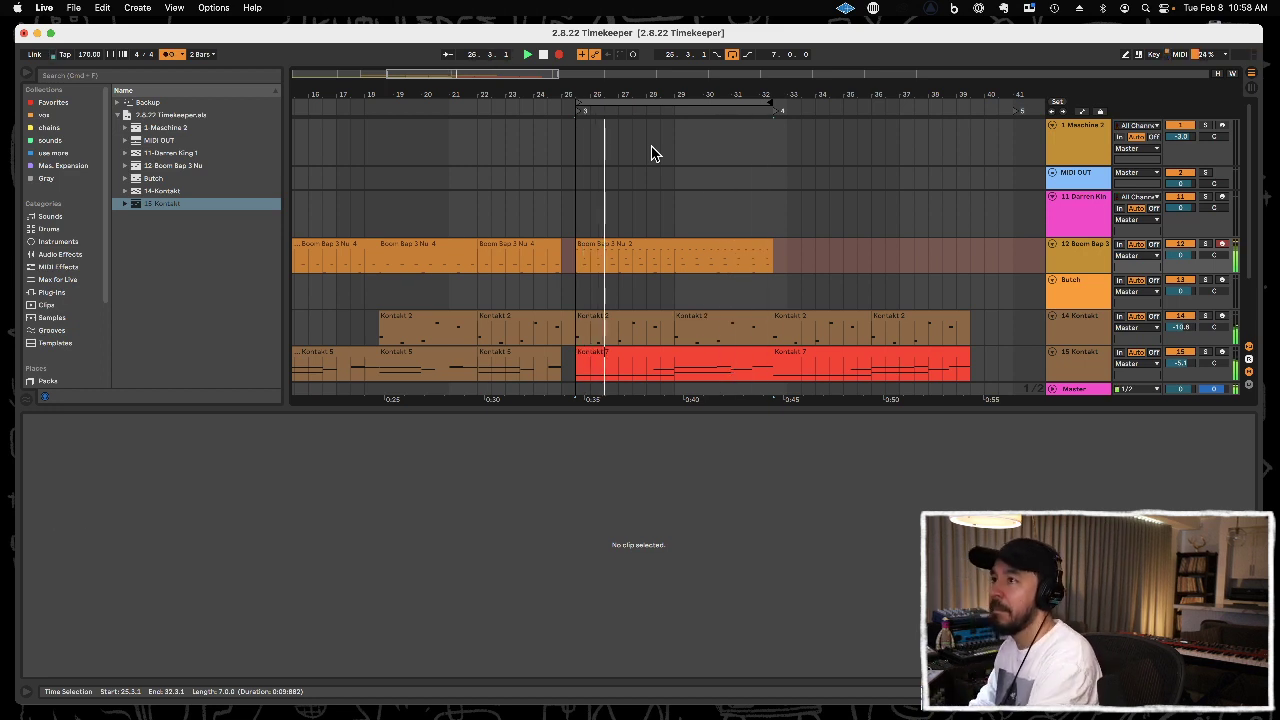
left_click(657, 248)
left_click_drag(468, 576, 371, 589)
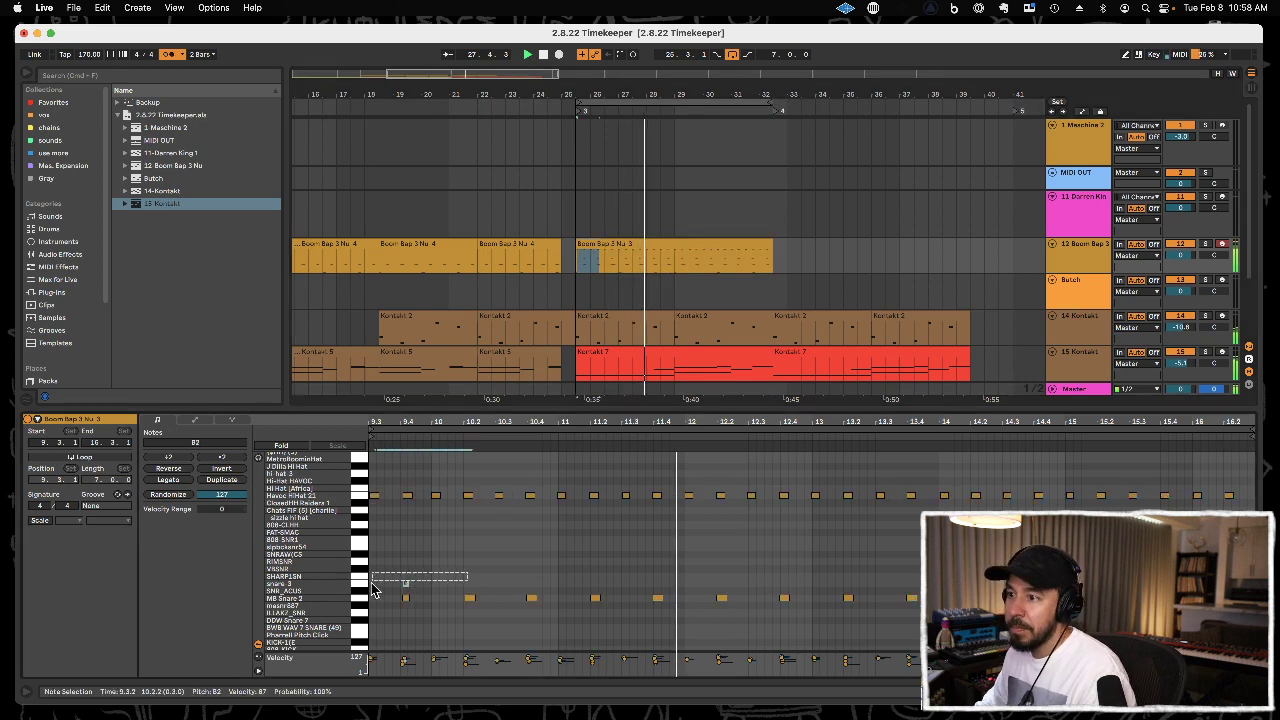
left_click(360, 500)
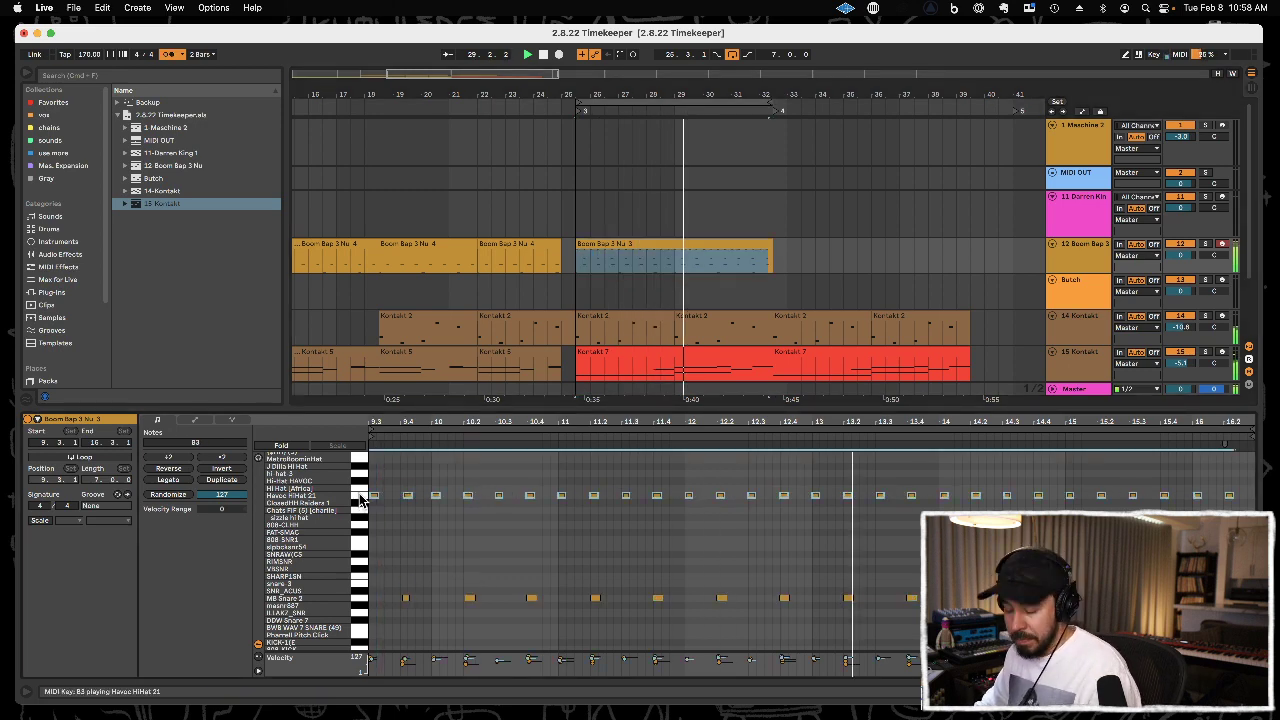
left_click(362, 600)
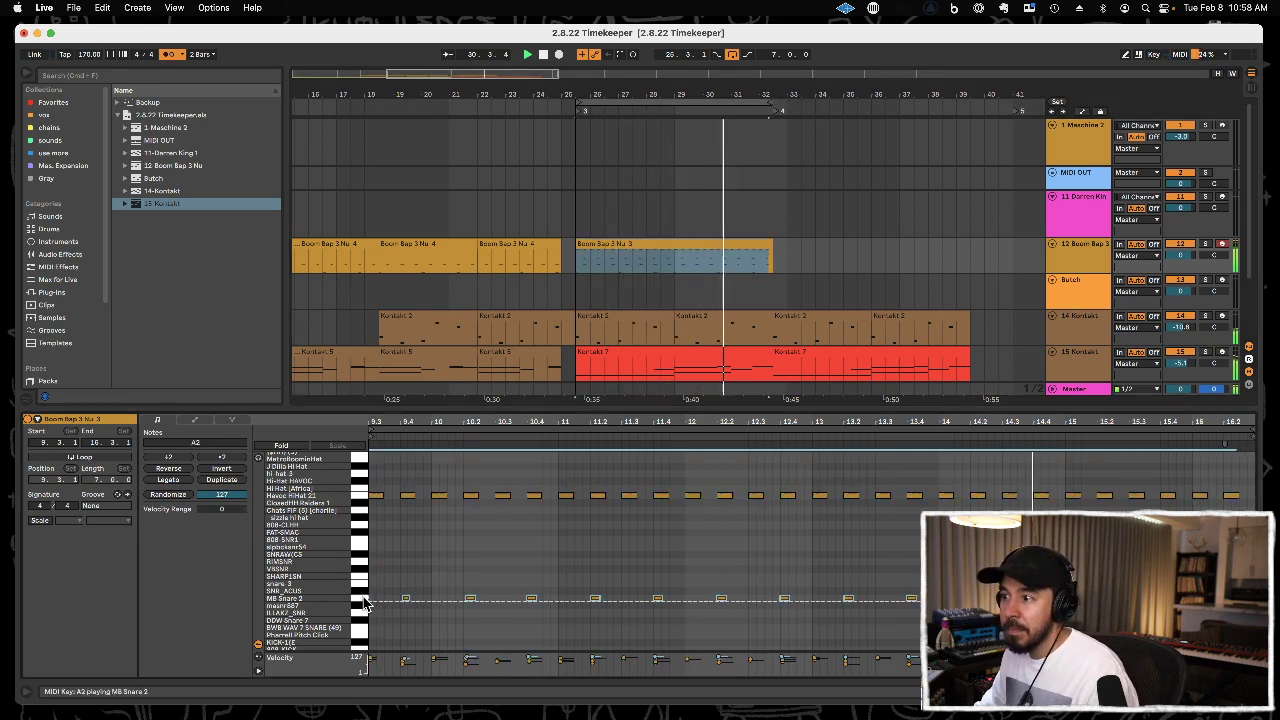
Color the Boom Bap clip at 25.3.1 red and raise the velocities of its MB Snare 2 notes.
right_click(723, 246)
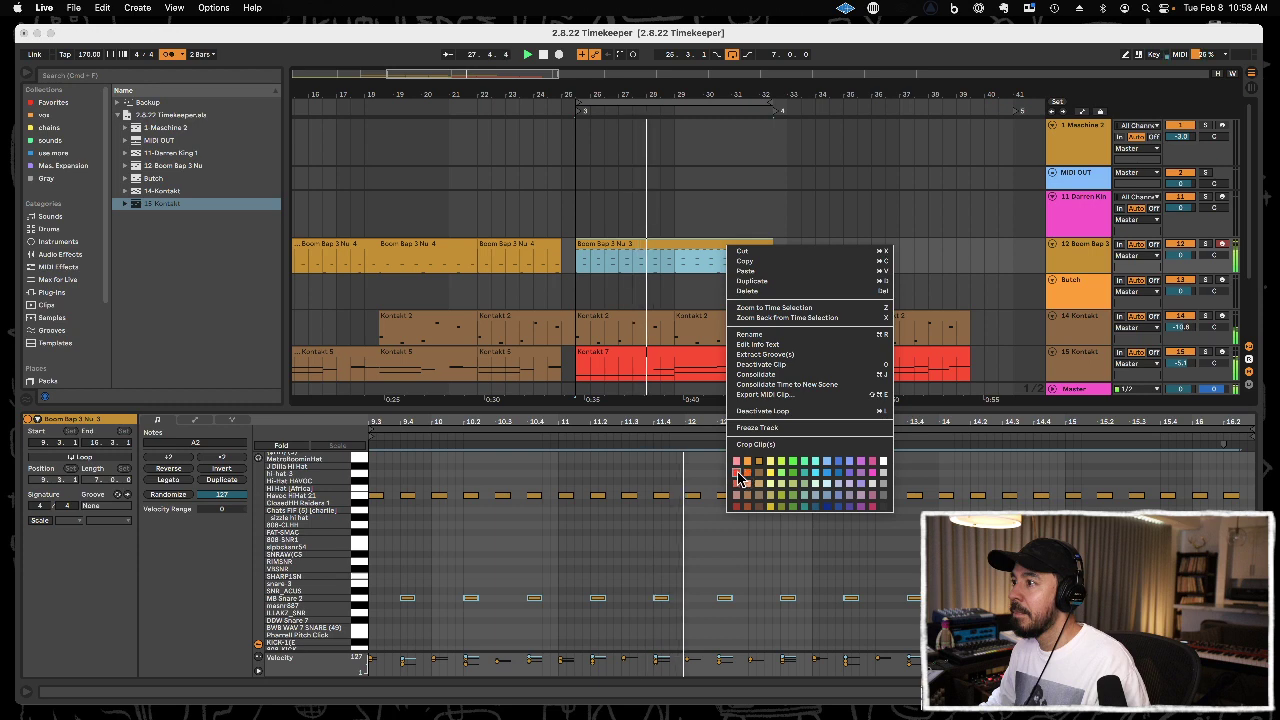
left_click(738, 474)
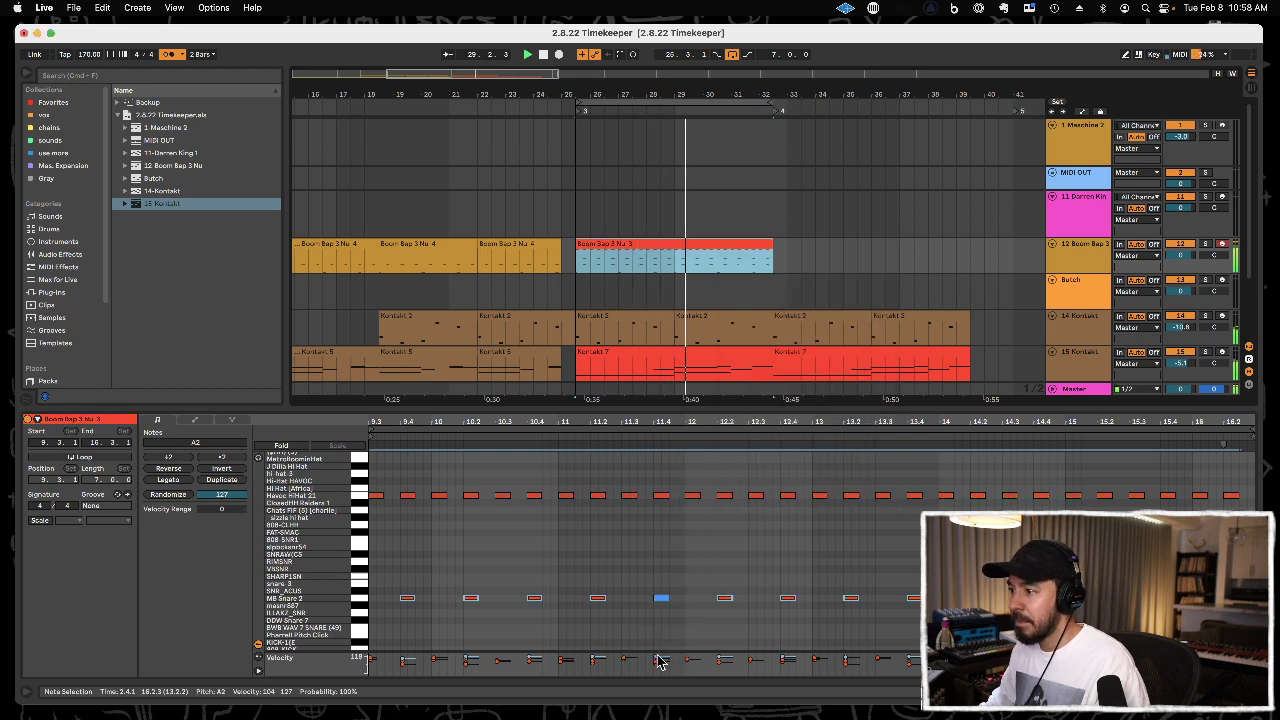
left_click_drag(658, 658, 658, 642)
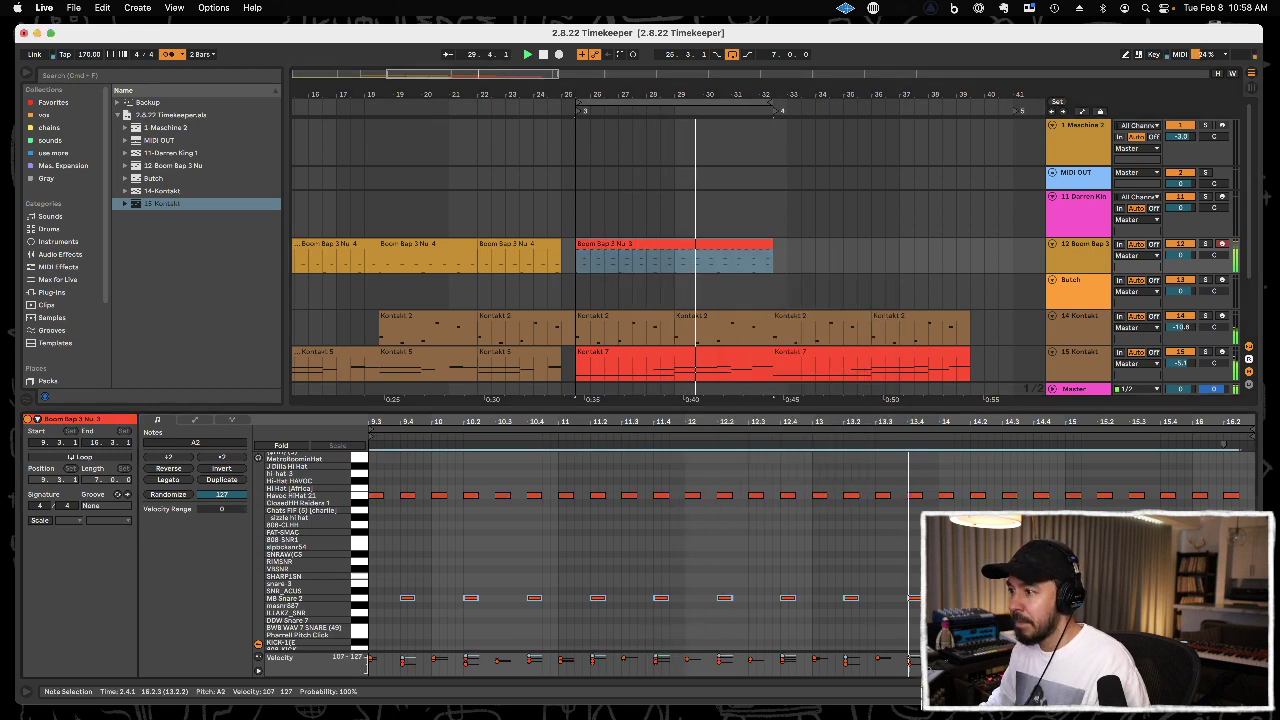
Hide the note editor and duplicate the red Boom Bap clip at 32.3.1.
double_click(755, 407)
key("super+d")
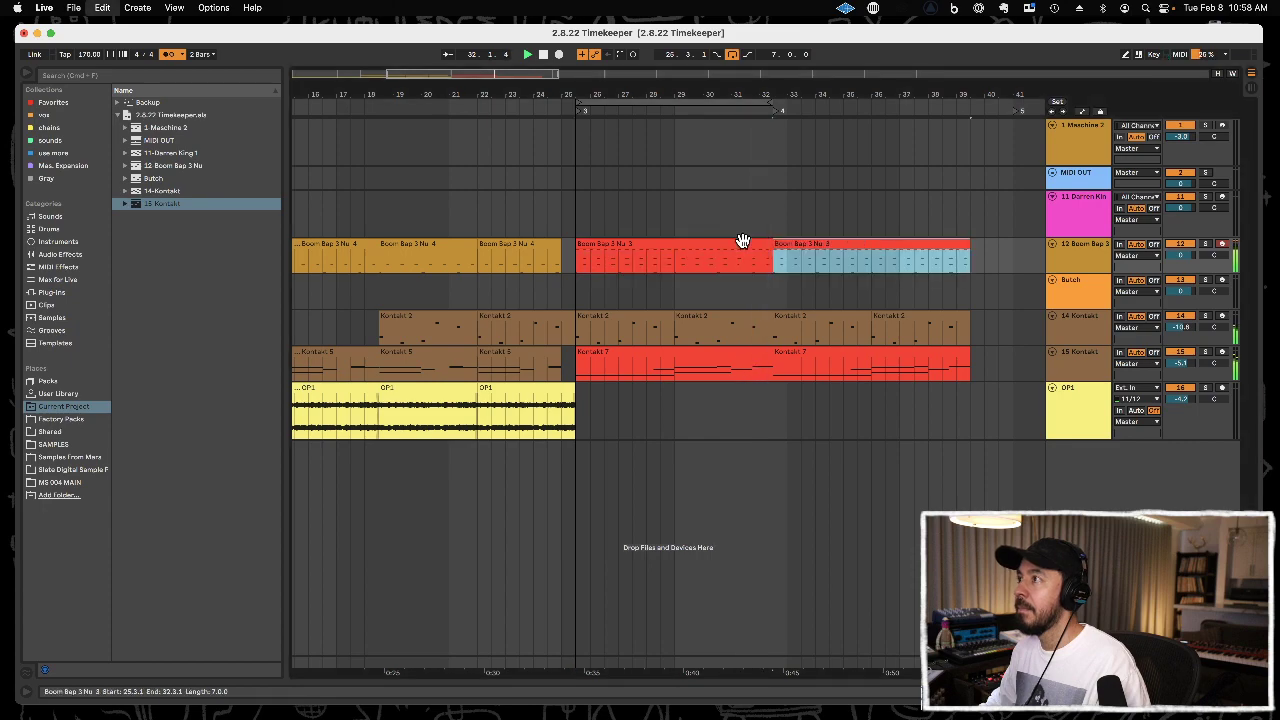
Record a drum part of A#1 and D#2 notes on the Butch track from 25.3.1 to 32.3.1.
left_click_drag(740, 80, 667, 92)
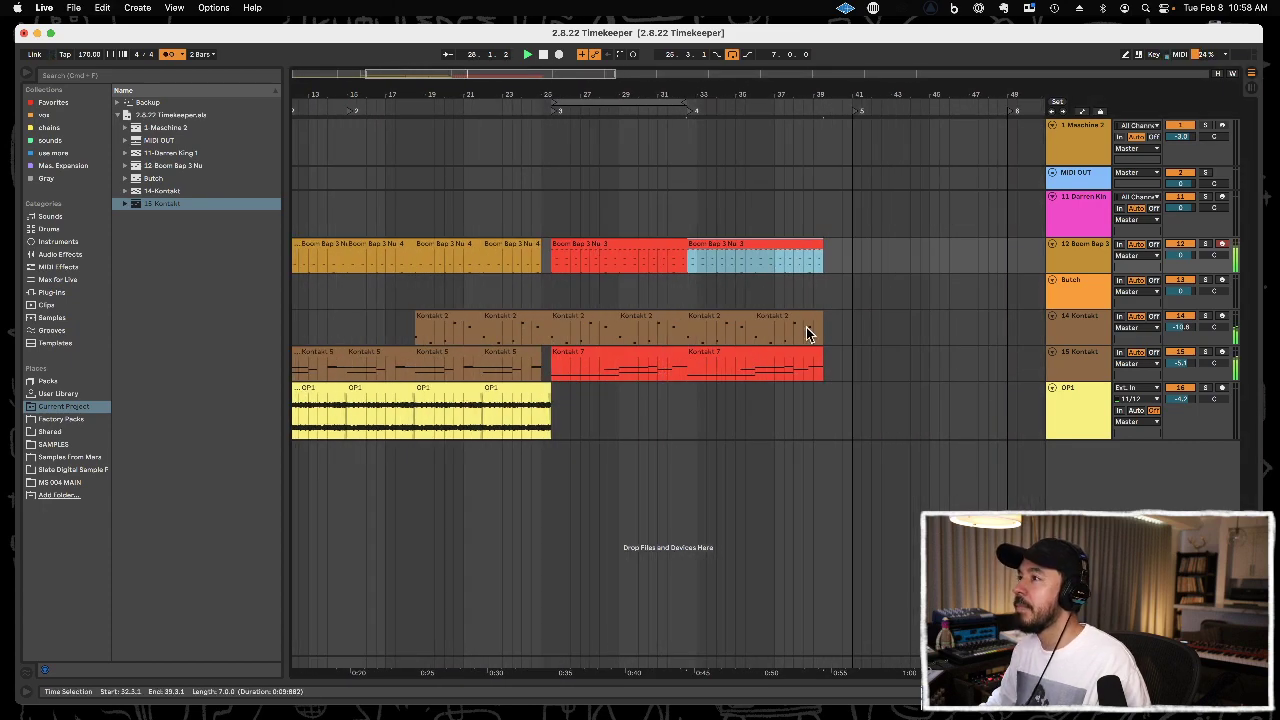
left_click(1091, 286)
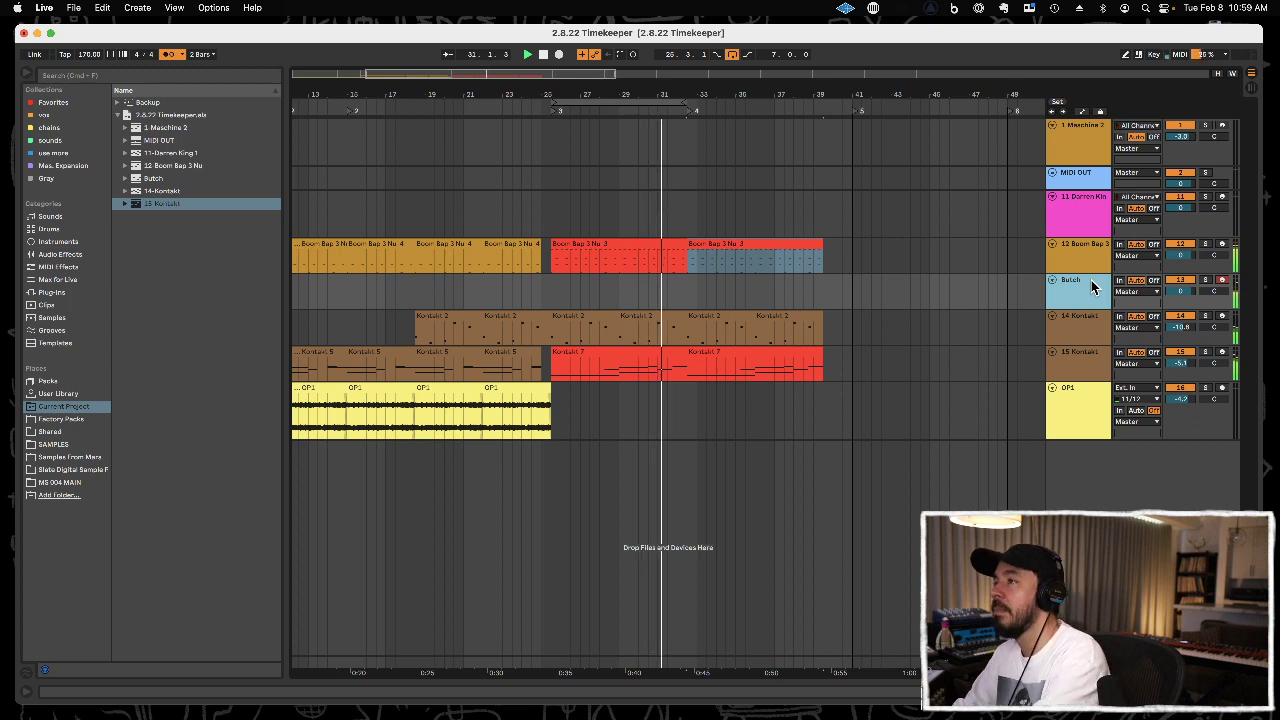
key("F9")
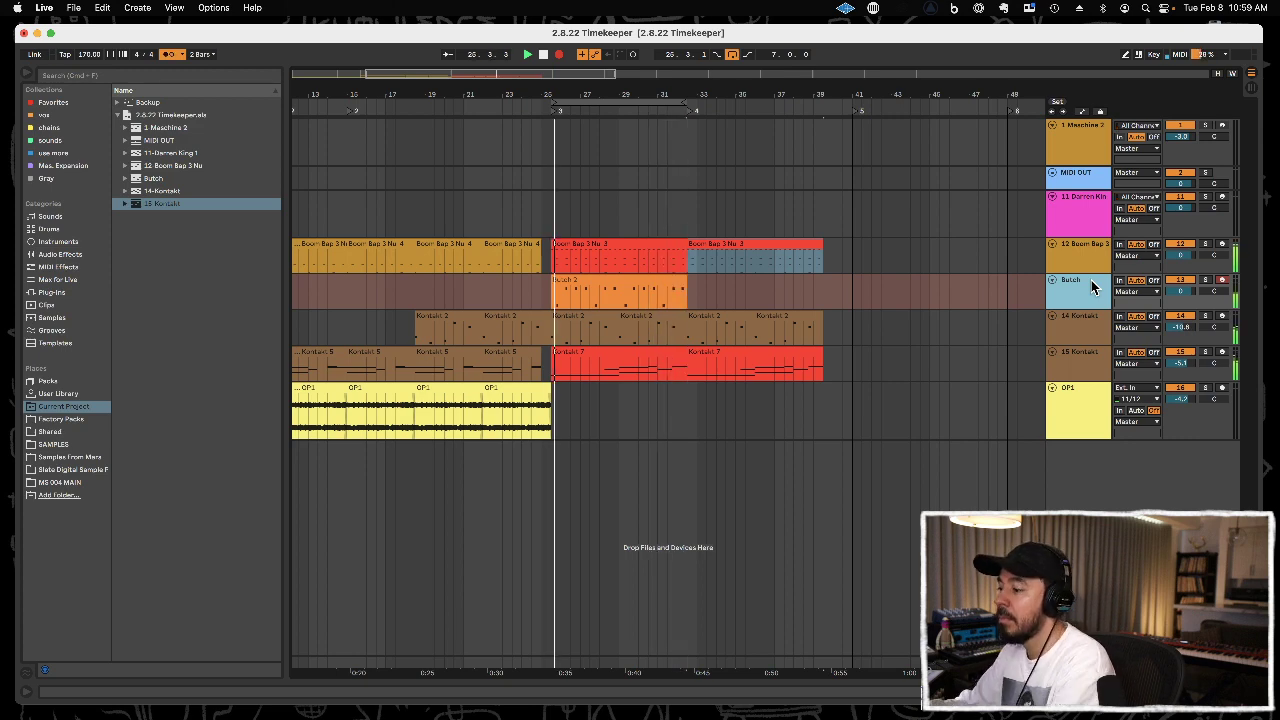
key("F9")
Raise the velocities of all notes in the Butch clip at 25.3.1 to 127.
left_click(634, 279)
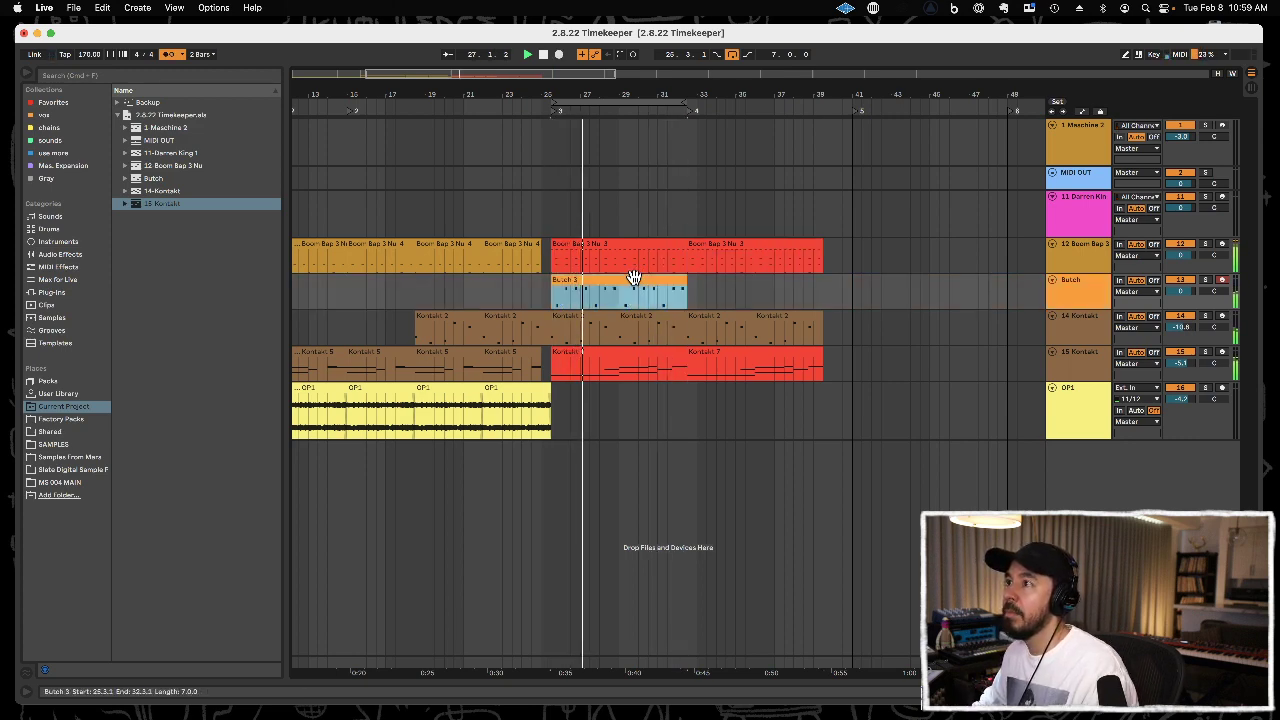
double_click(634, 279)
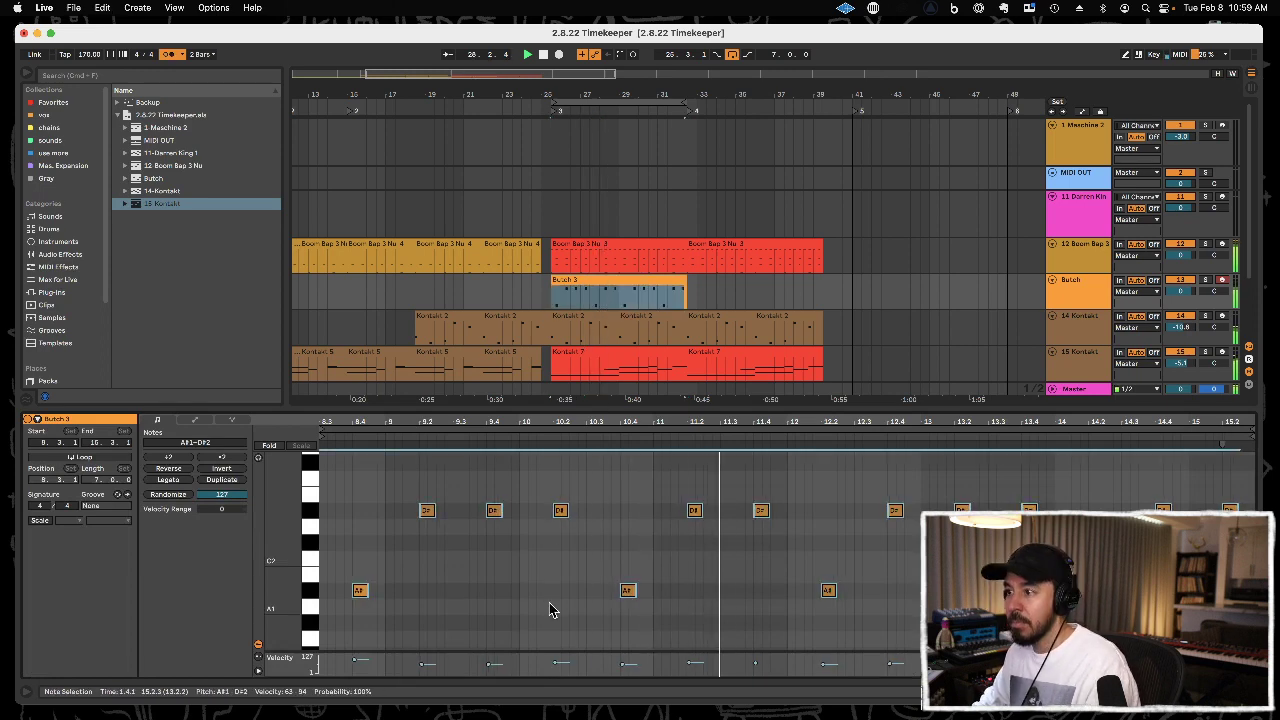
left_click_drag(555, 662, 555, 648)
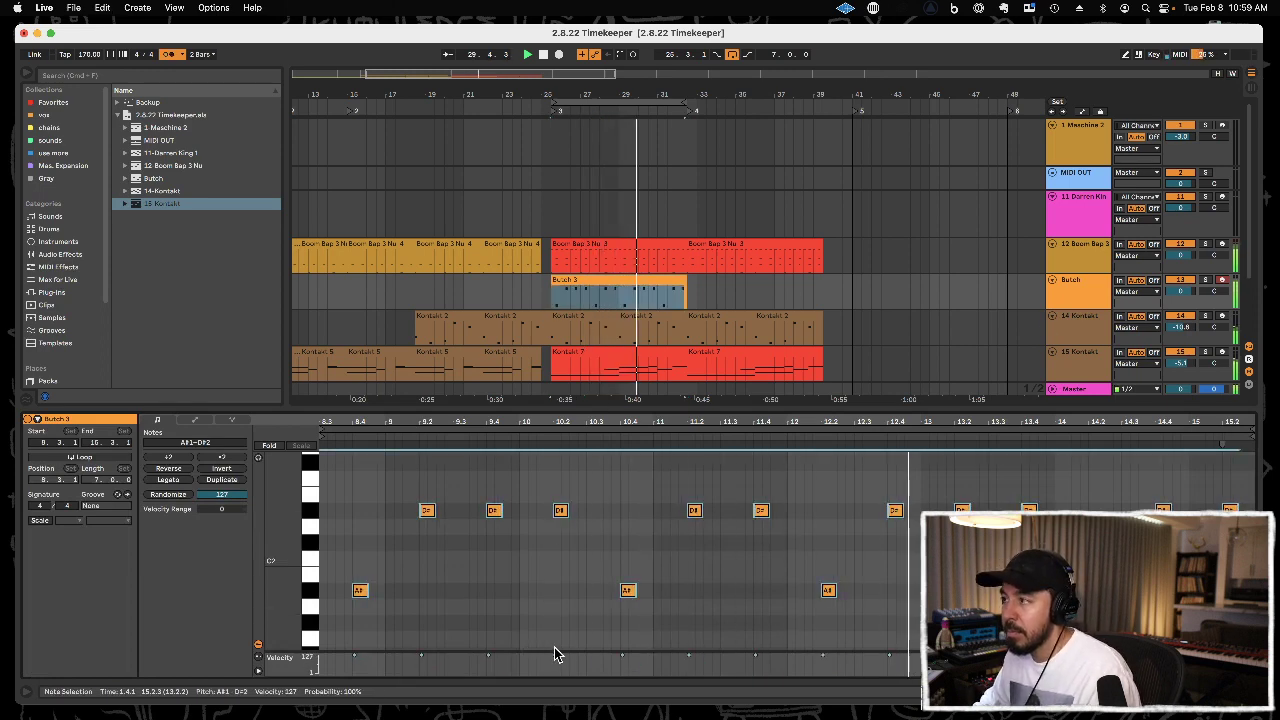
Lower the Butch track's volume to -12.7 and save the set.
mouse_move(1180, 291)
left_mouse_down()
mouse_move(1180, 255)
mouse_move(1180, 293)
left_mouse_up()
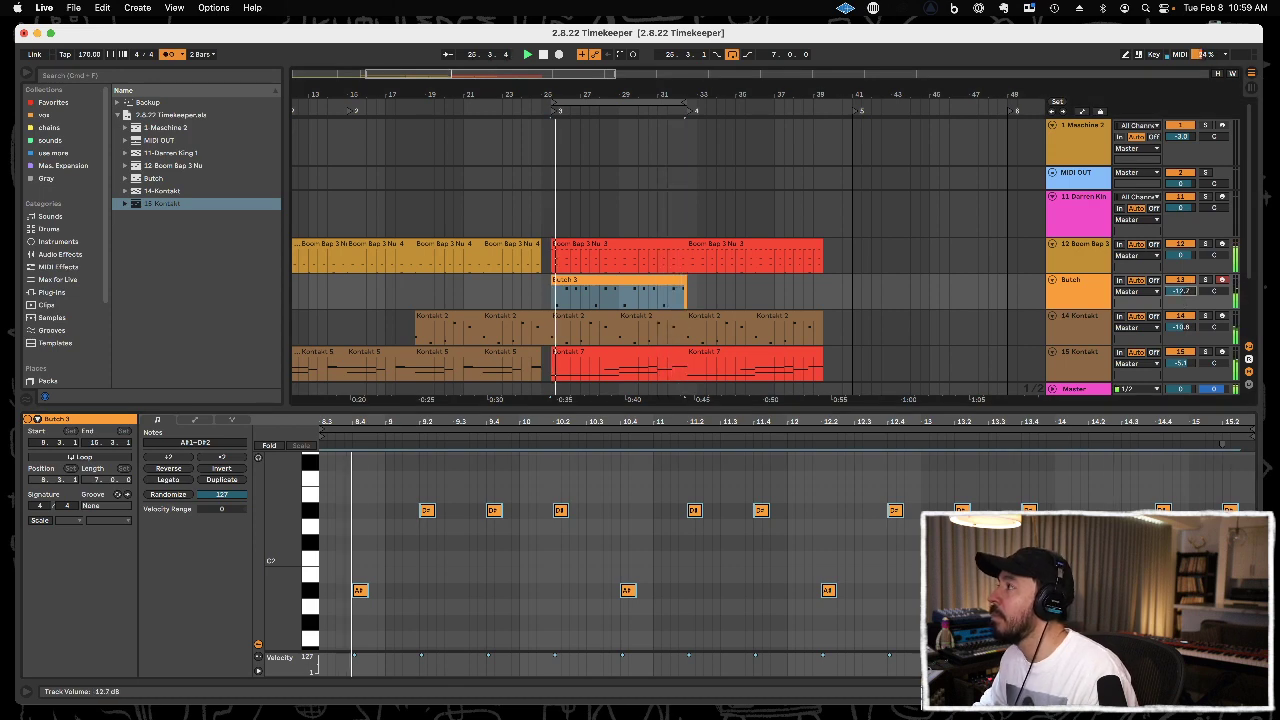
left_click(843, 293)
key("super+s")
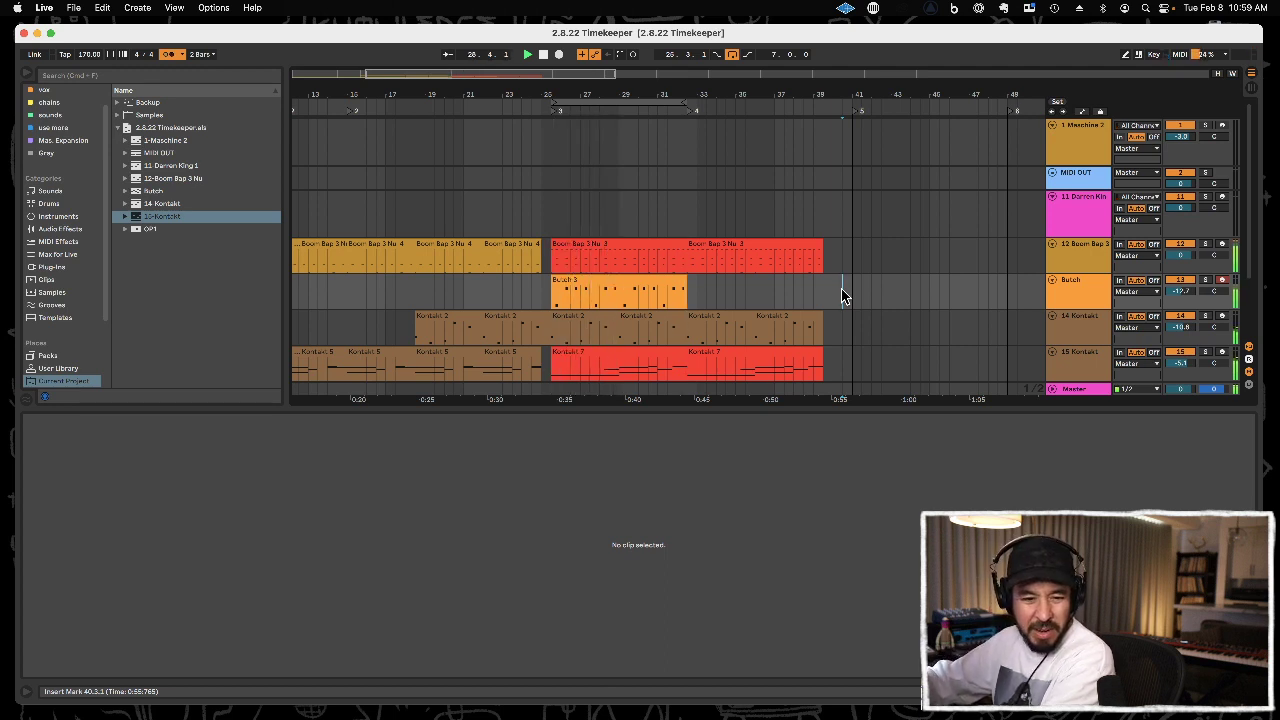
Overdub a steady G1 part on the Butch track from 25.3.1 to 32.3.1 and quantize its G1 notes.
key("F9")
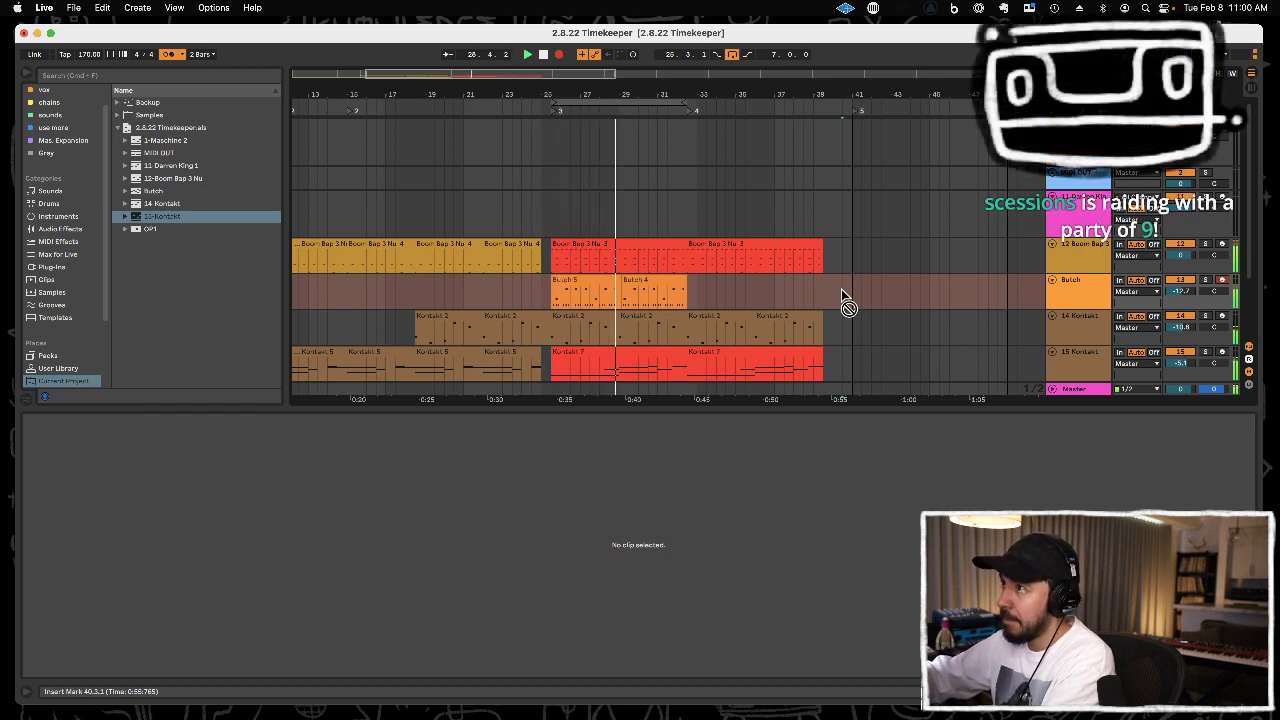
key("F9")
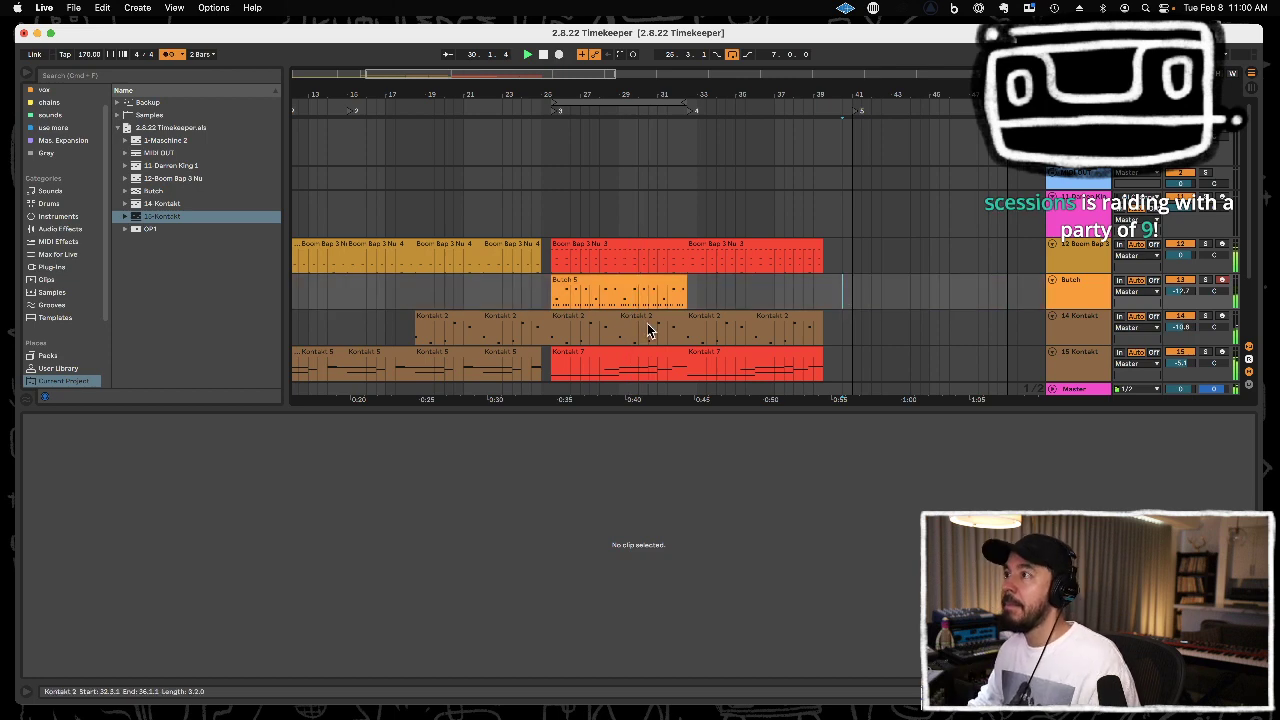
left_click(631, 284)
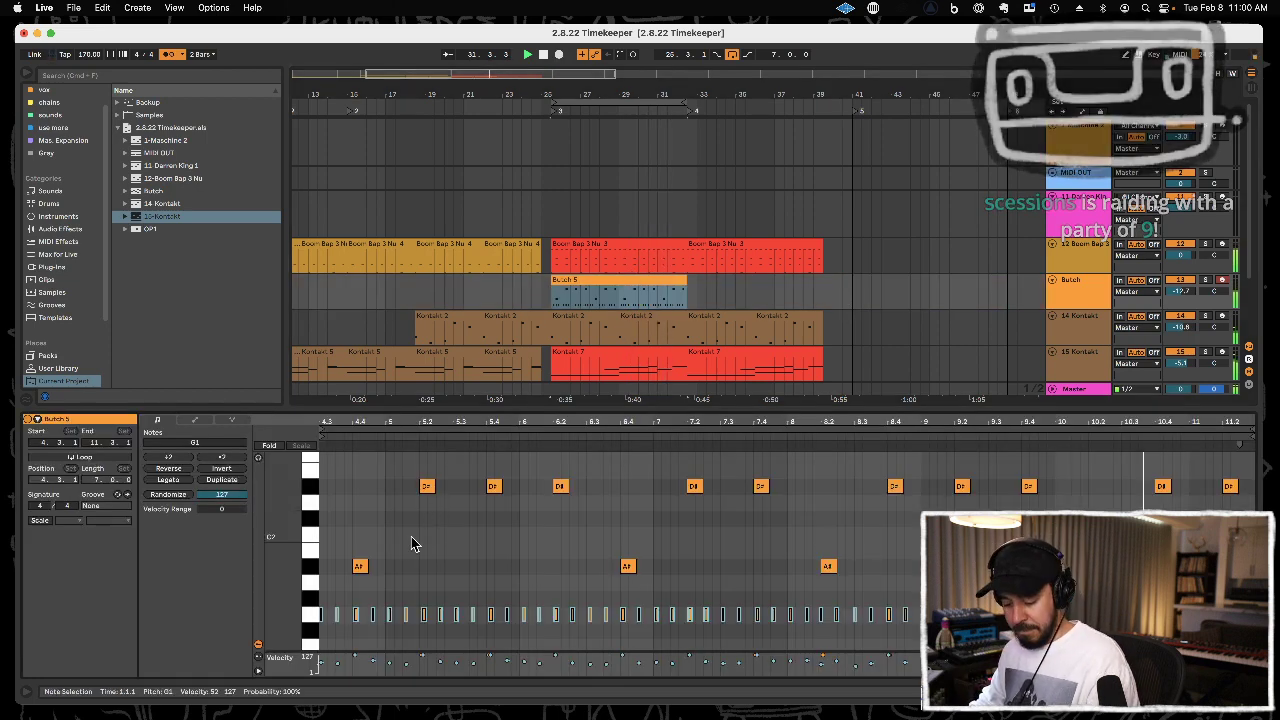
left_click(307, 611)
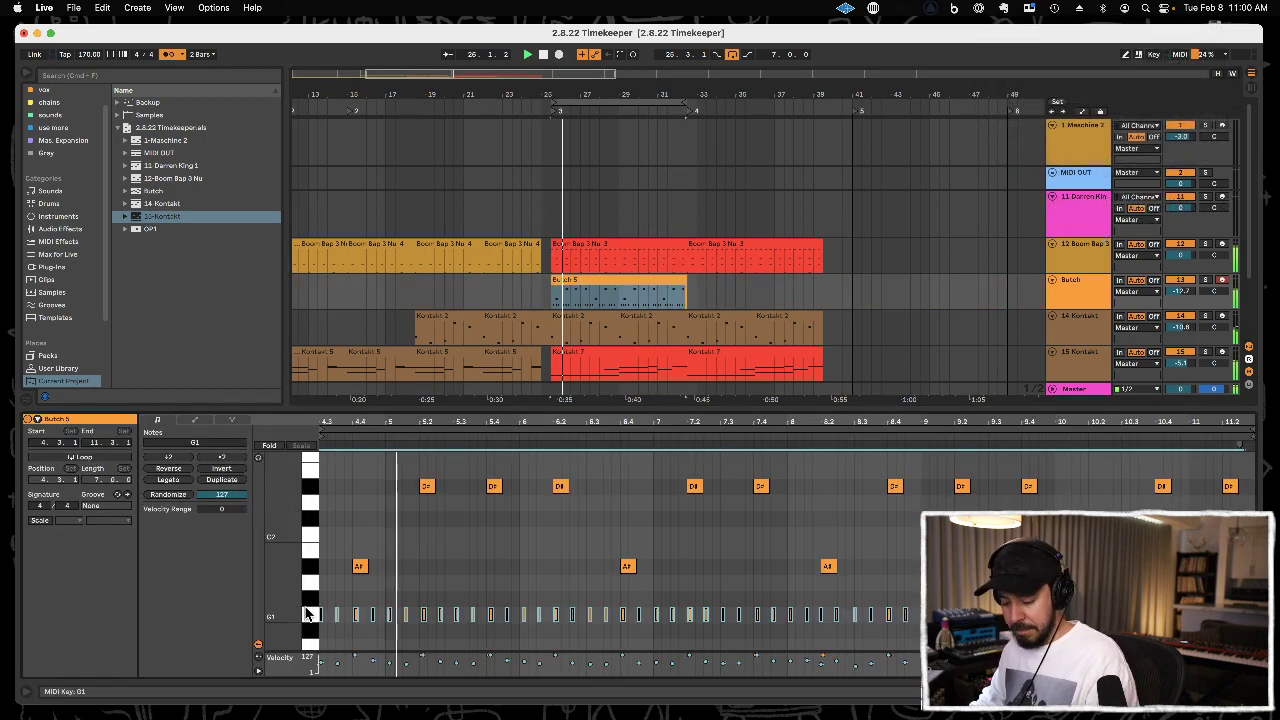
left_click(307, 614)
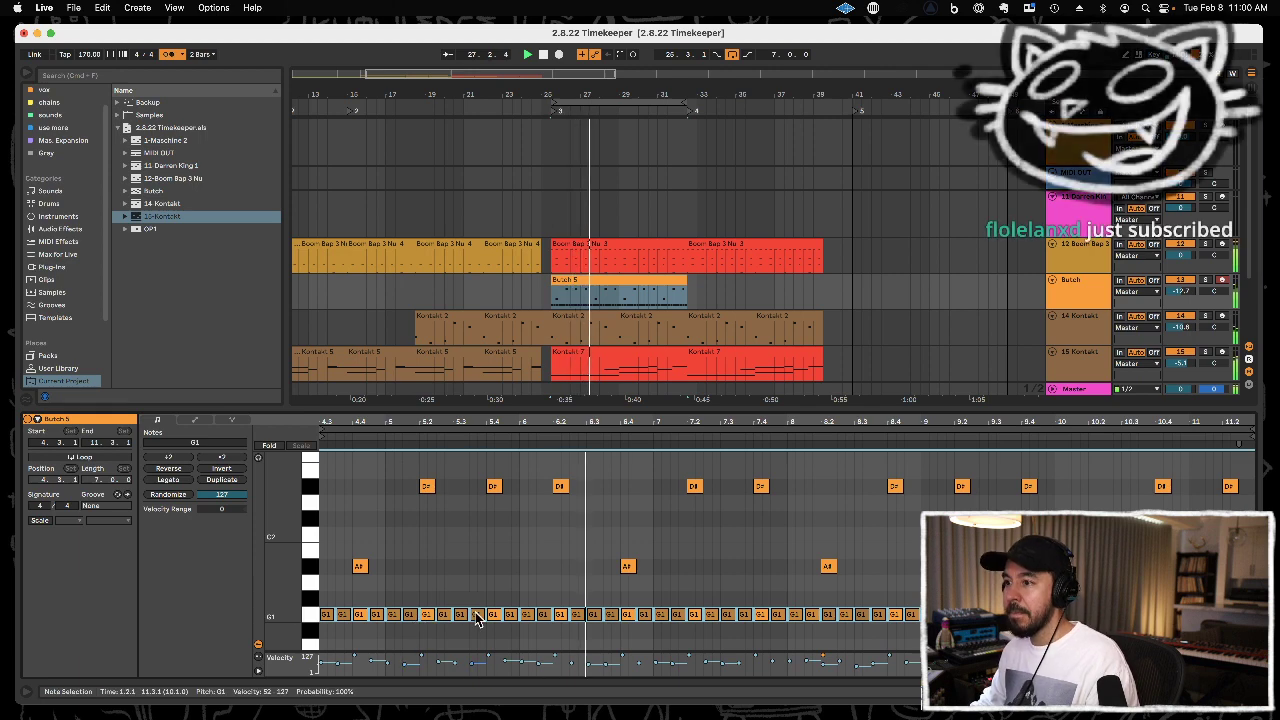
Shorten the Butch clip's G1 notes and add extra G1 notes between them, including at 5.2.4, 6.4.4, 7.1.2, 9.2.4 and 10.2.4.
left_click_drag(487, 614, 483, 618)
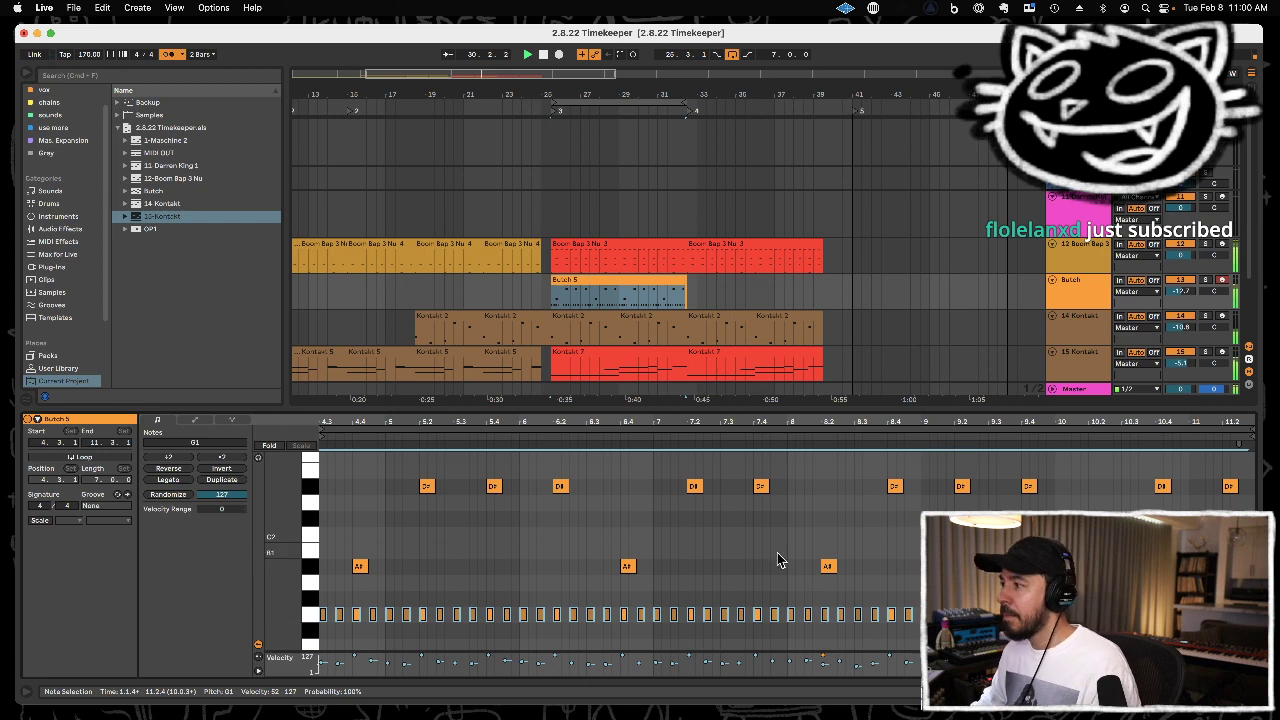
left_click(938, 548)
left_click(984, 614)
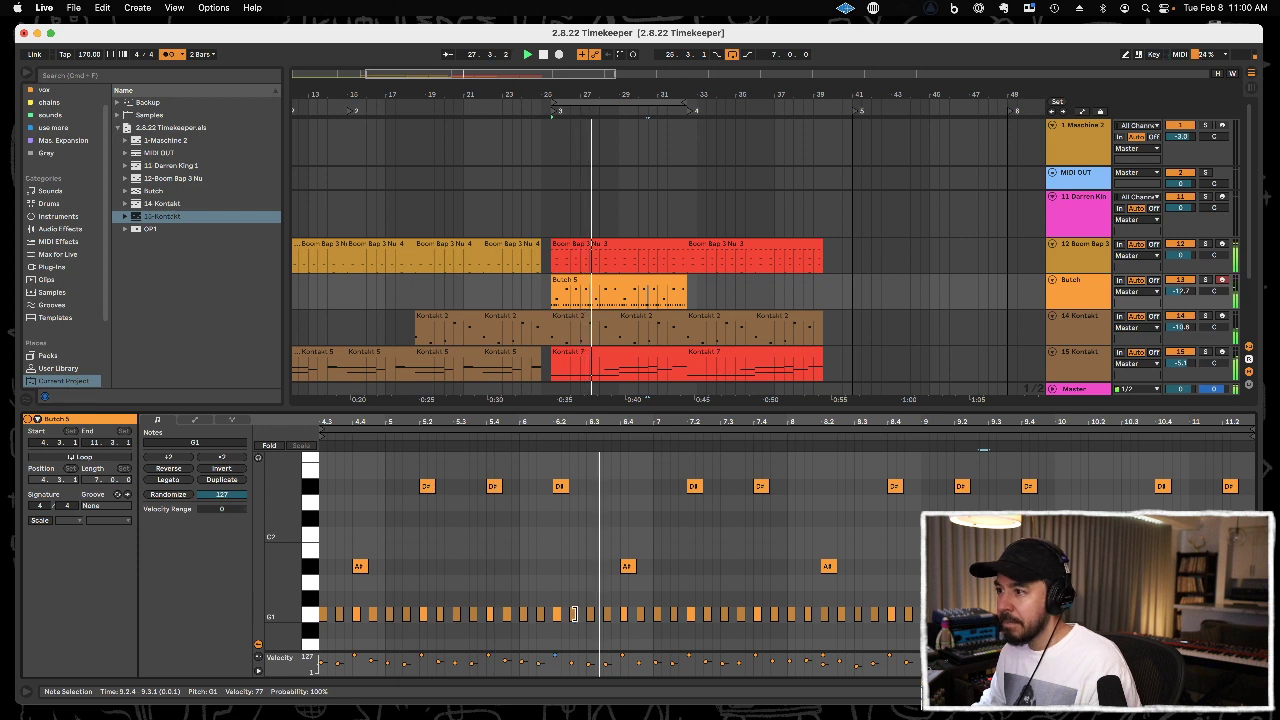
left_click(642, 616)
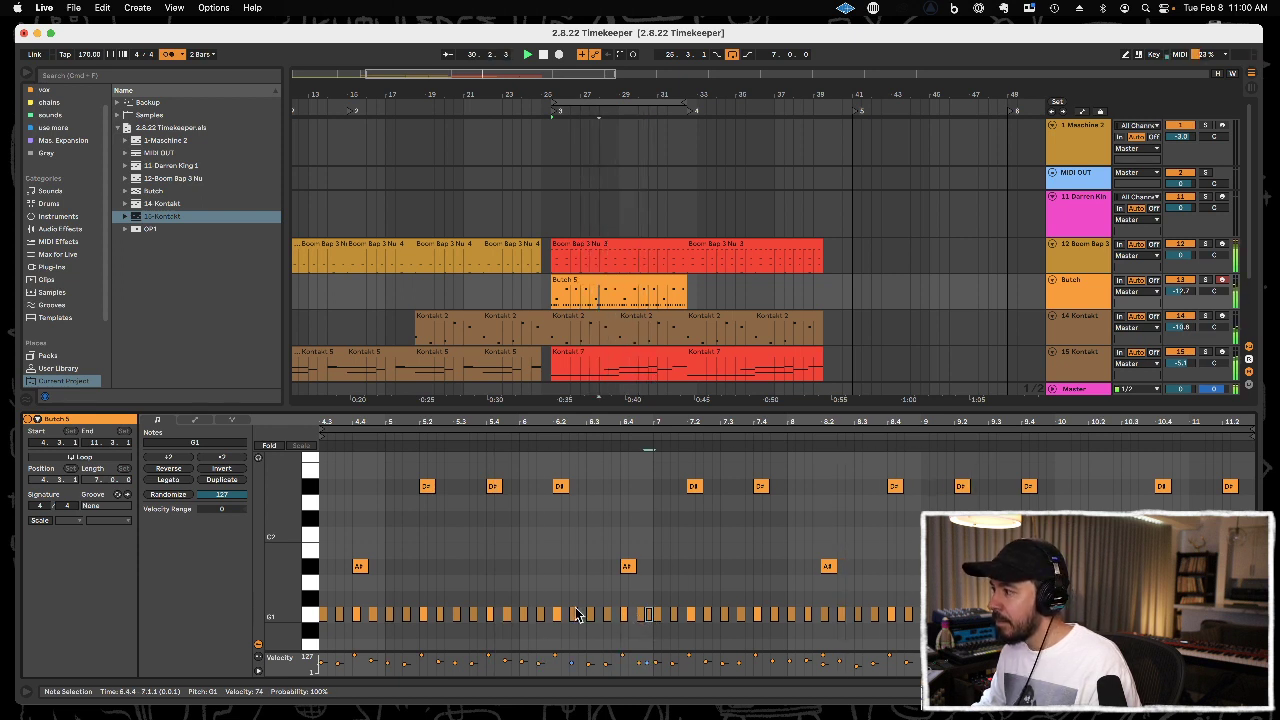
left_click(449, 615)
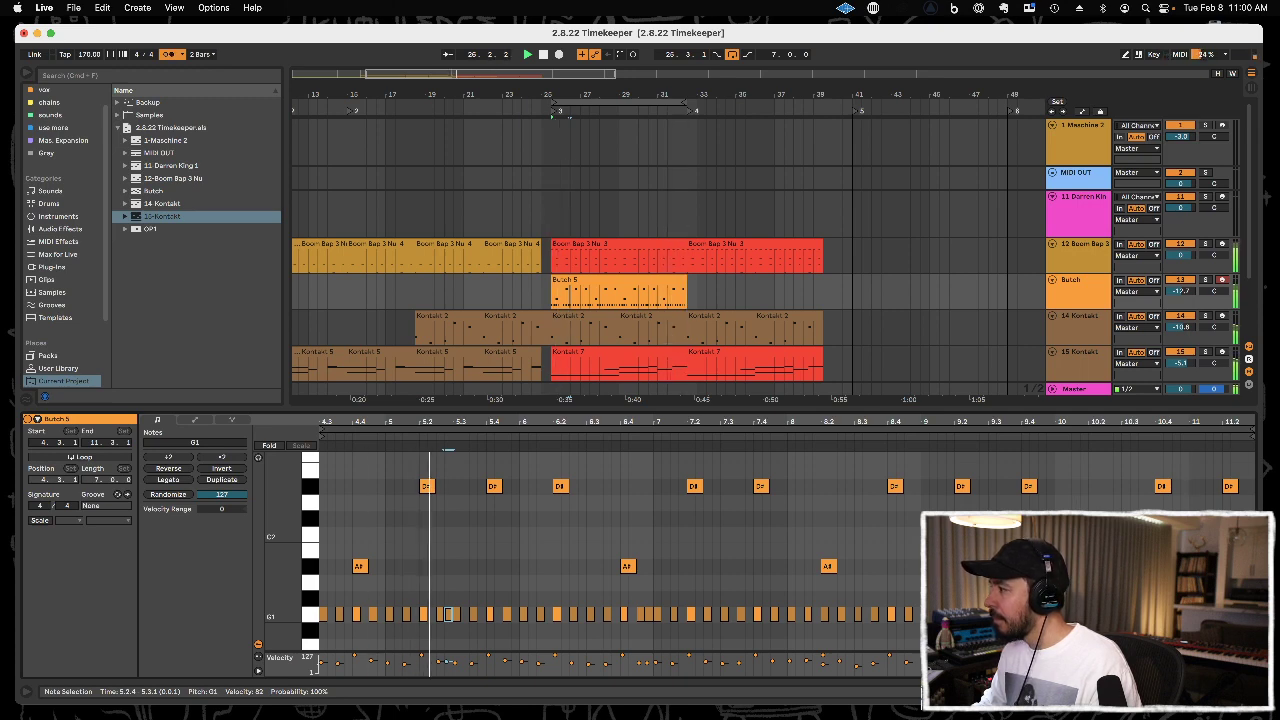
left_click(1151, 575)
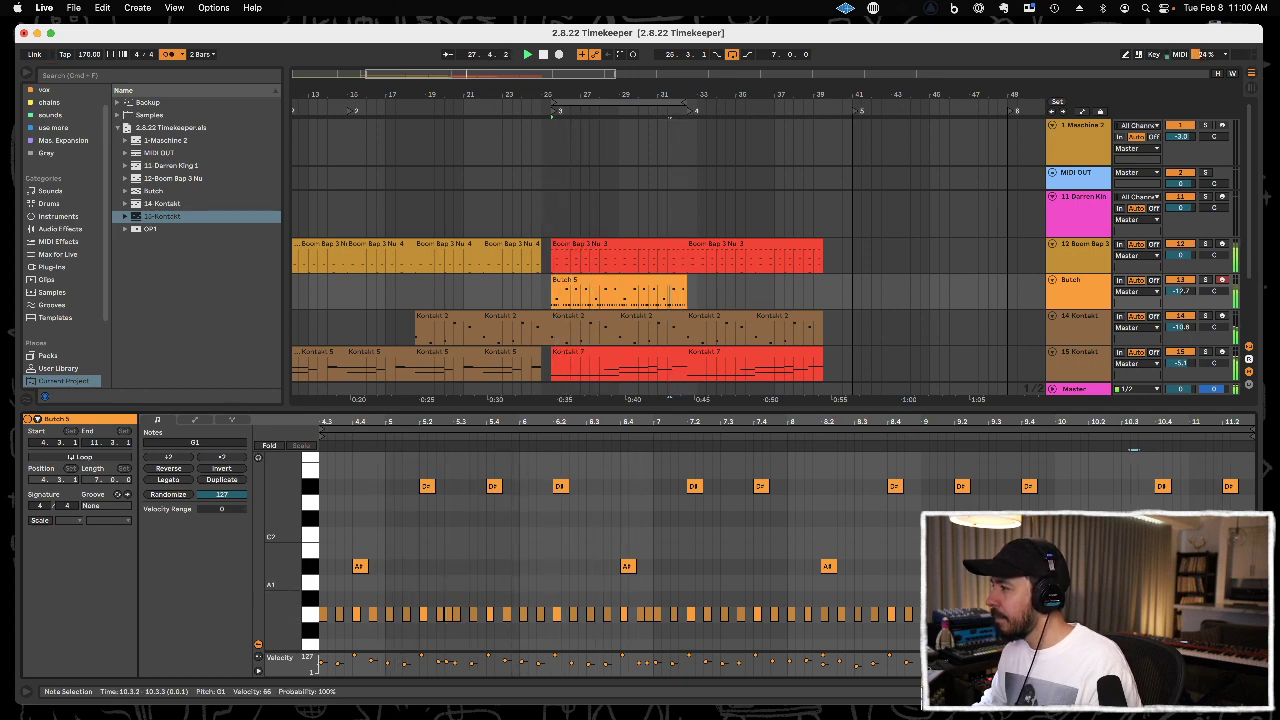
left_click(665, 615)
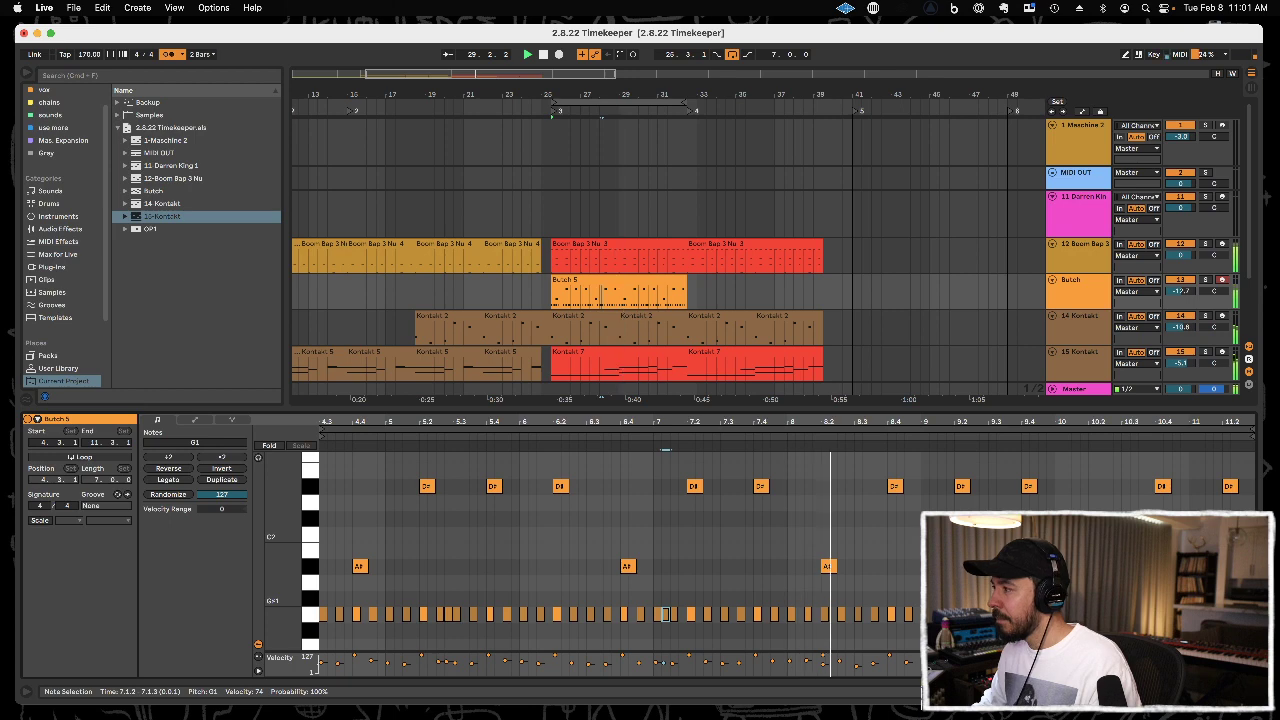
left_click(1134, 615)
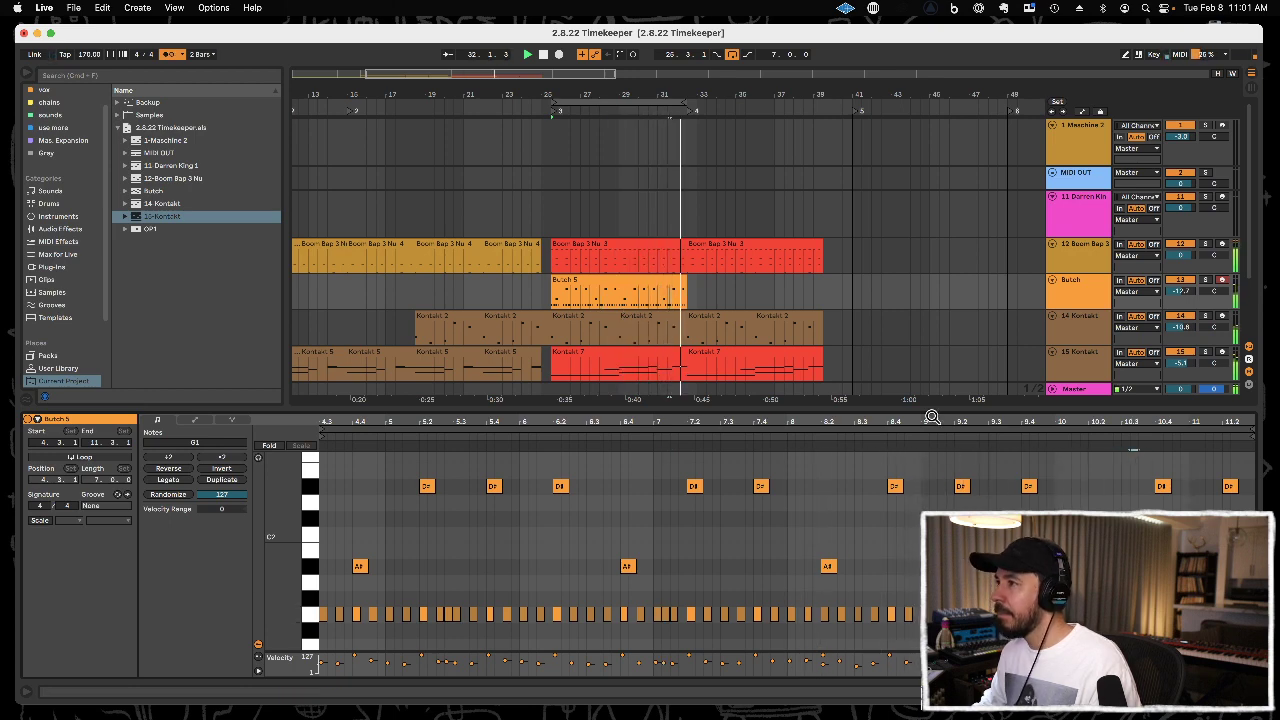
Duplicate the Butch clip to 32.3.1 and move the 7-bar loop to start at 32.3.1.
left_click(655, 275)
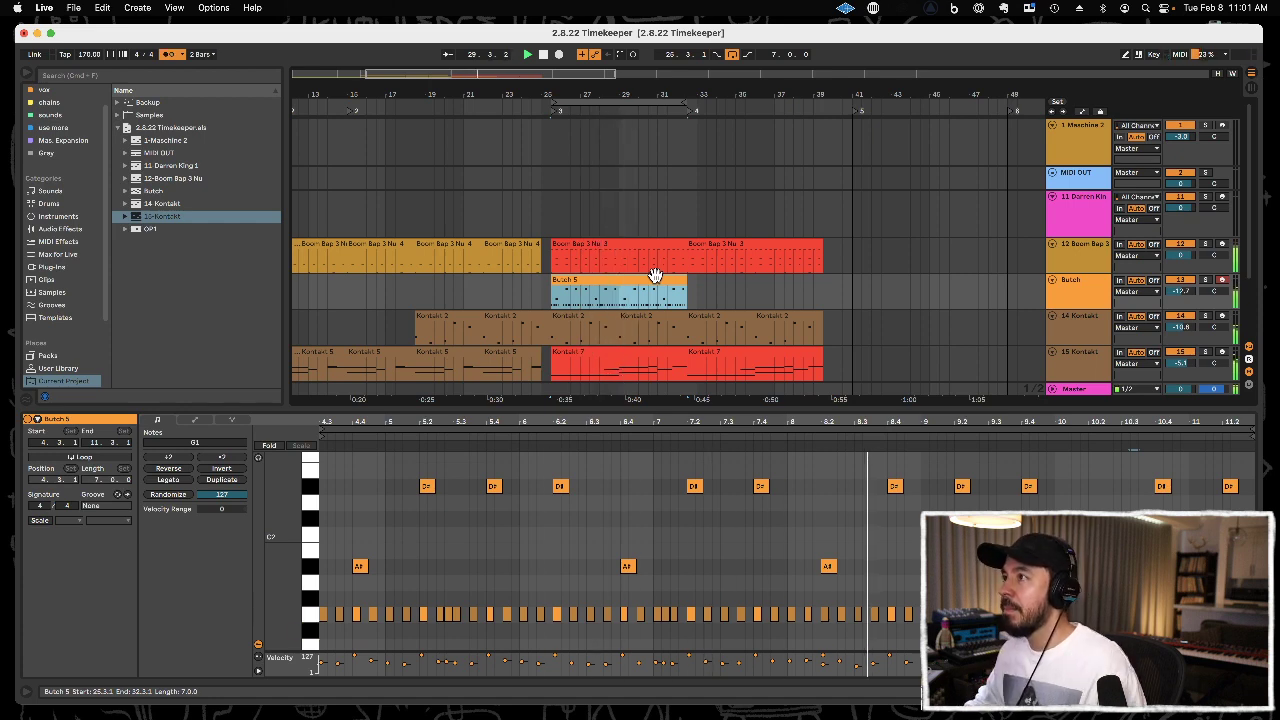
key("super+d")
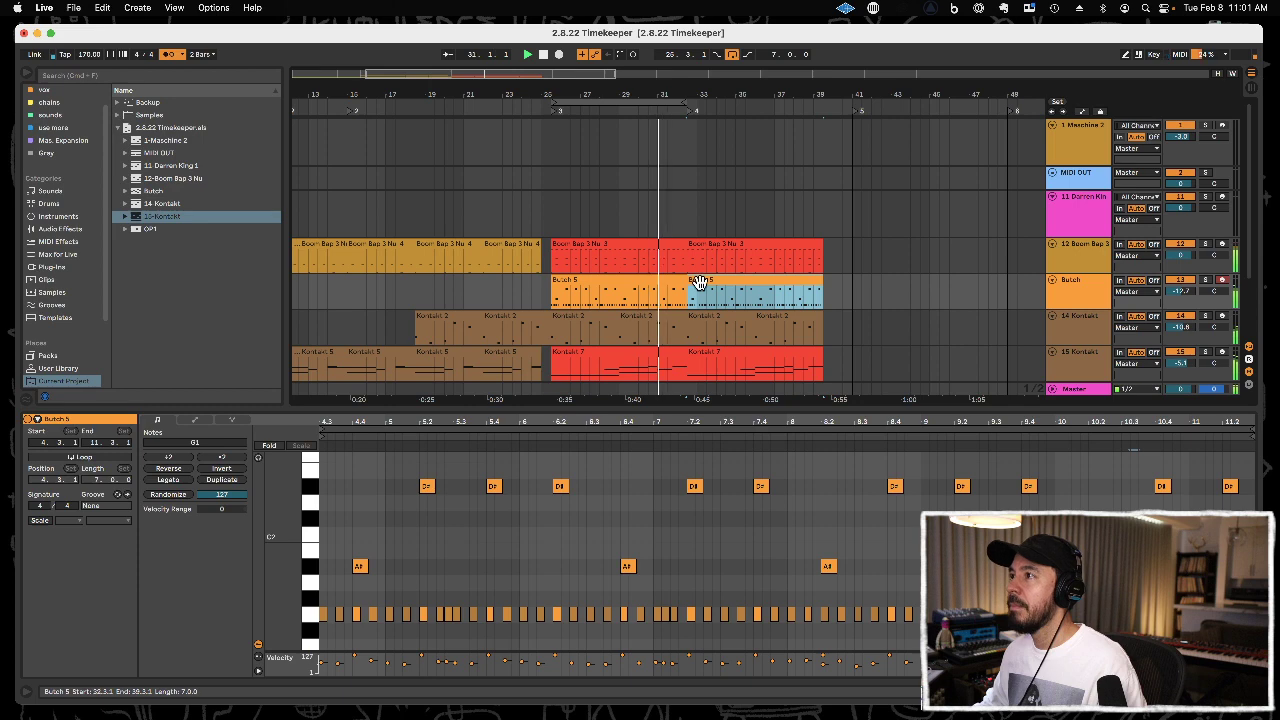
key("super+k")
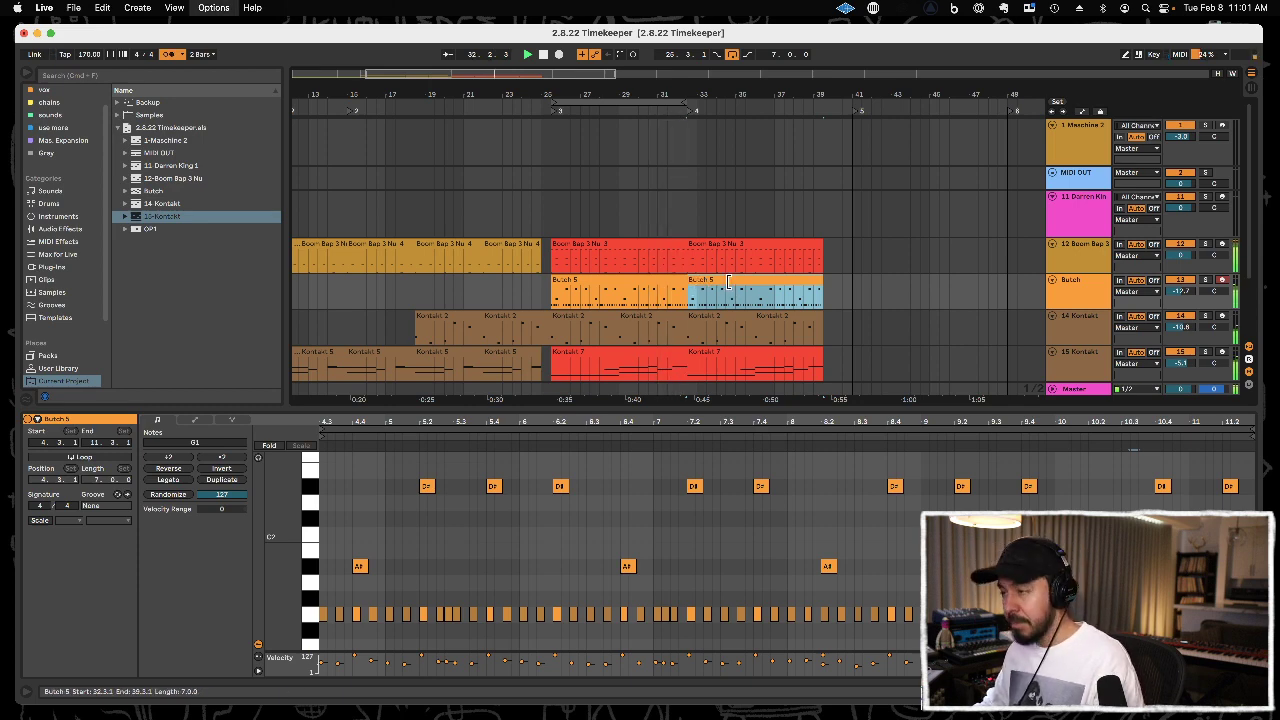
key("super+k")
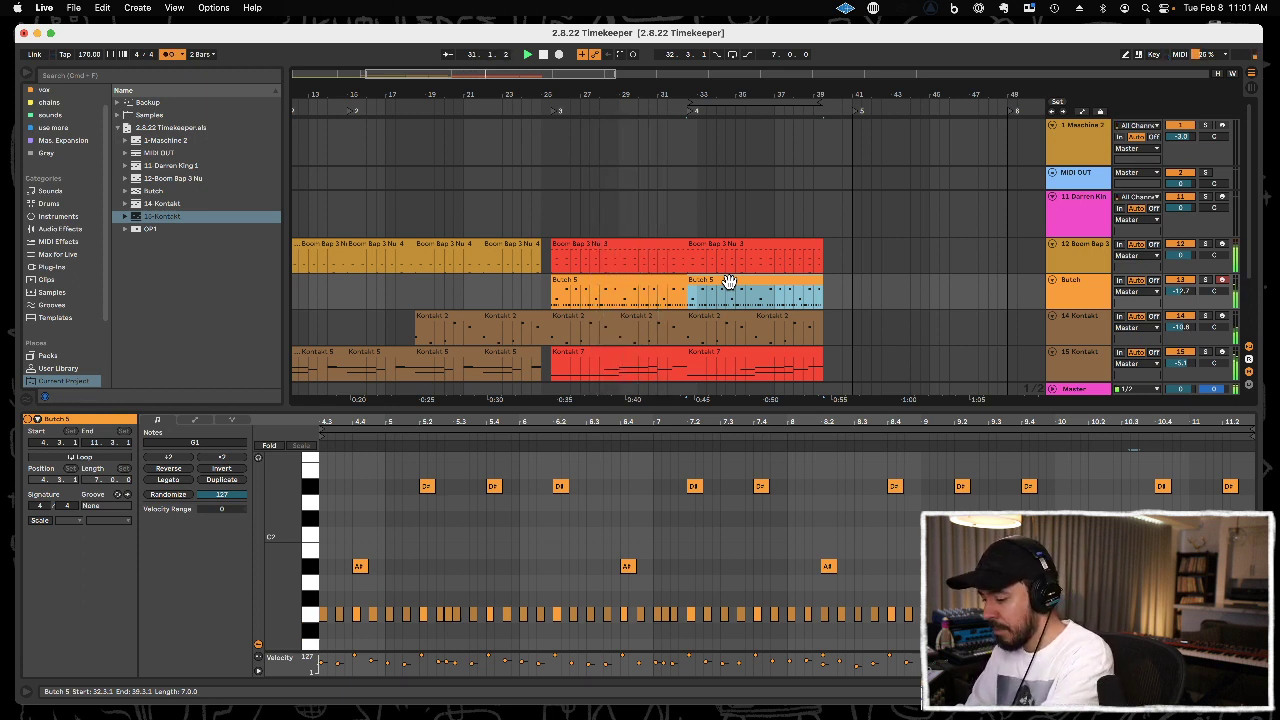
Overdub an F#1 part on the Butch track over the duplicated clip at 32.3.1.
key("F9")
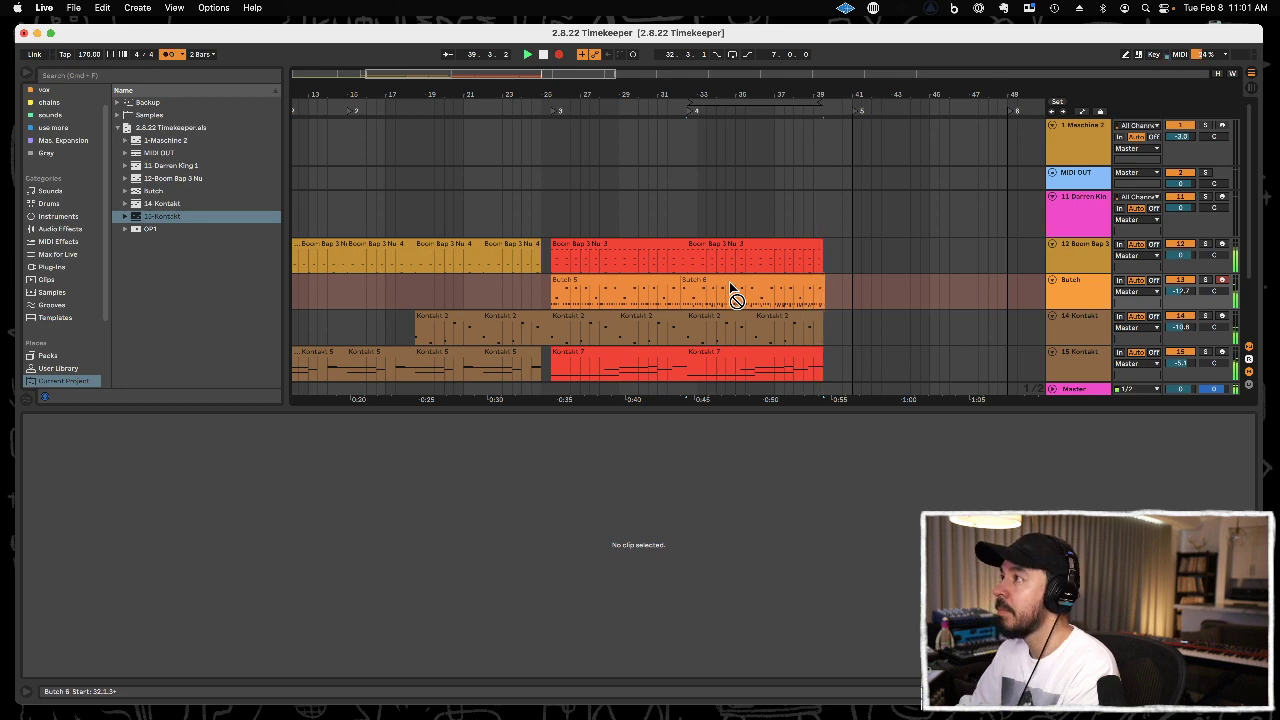
left_click(729, 283)
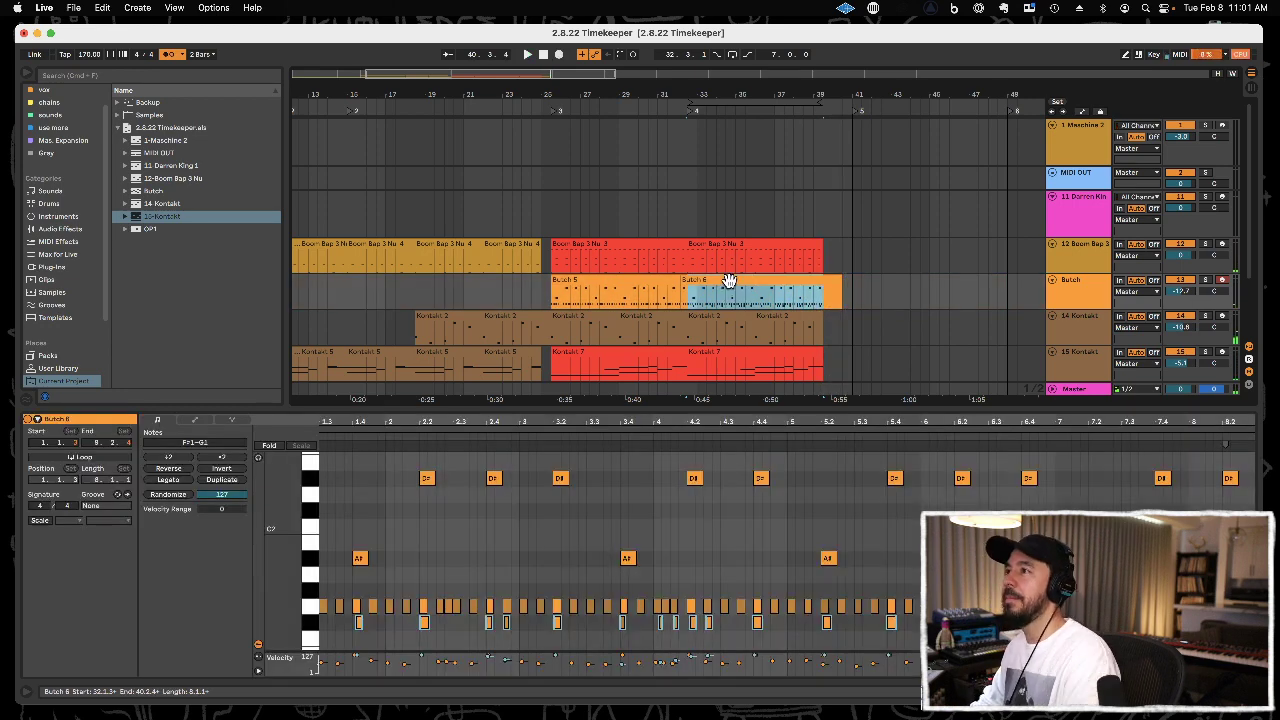
left_click(729, 281)
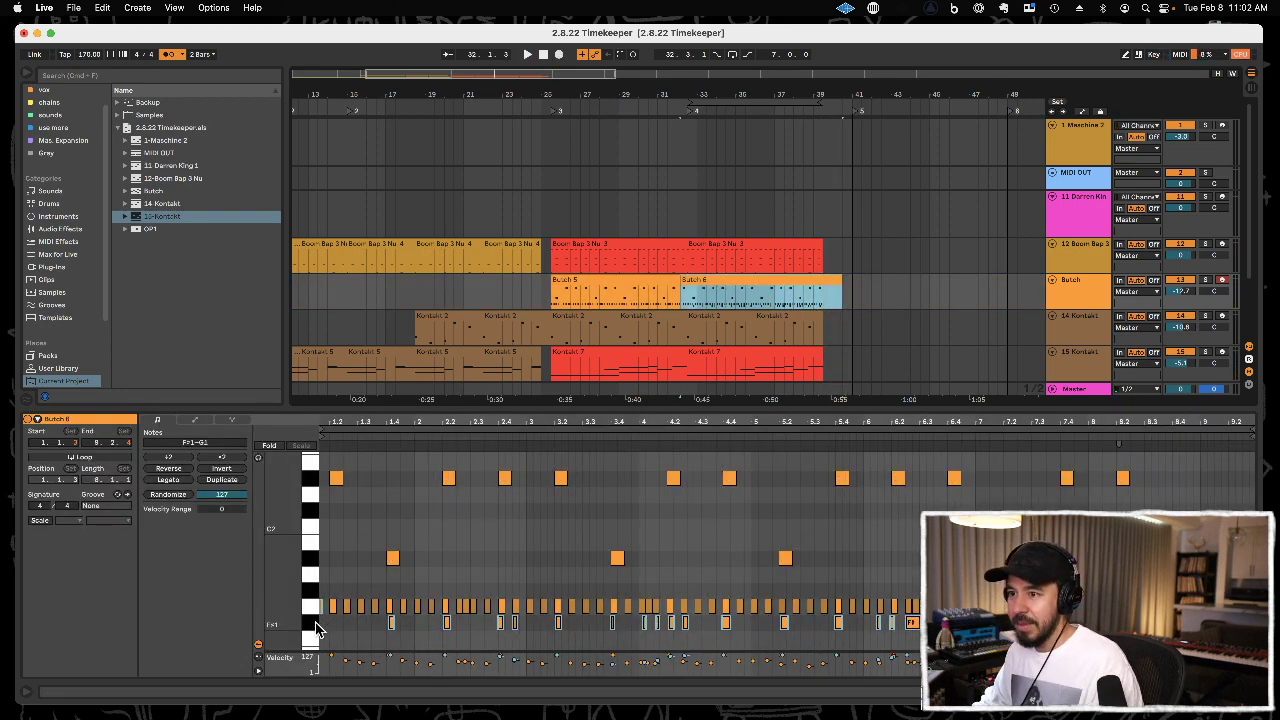
Quantize all F#1 notes in the second Butch clip to 1/16 at 100% and play the result.
left_click(315, 628)
key("0")
key("space")
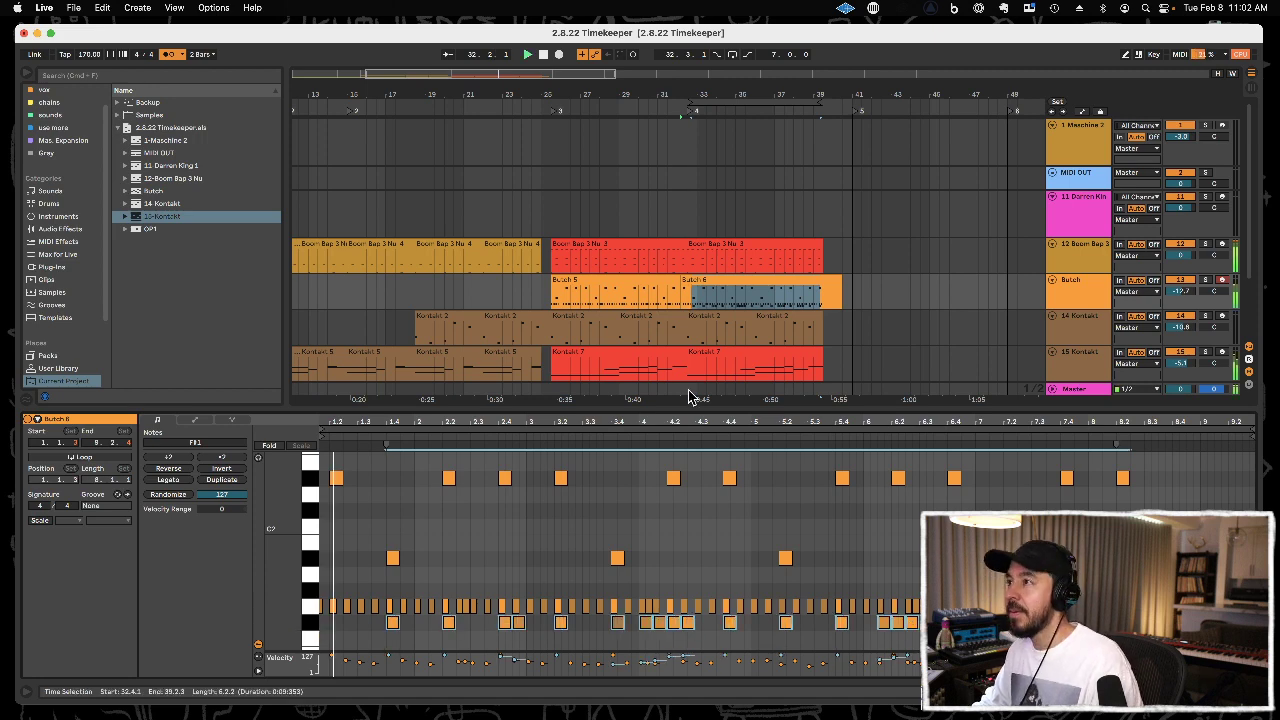
key("0")
key("super+shift+u")
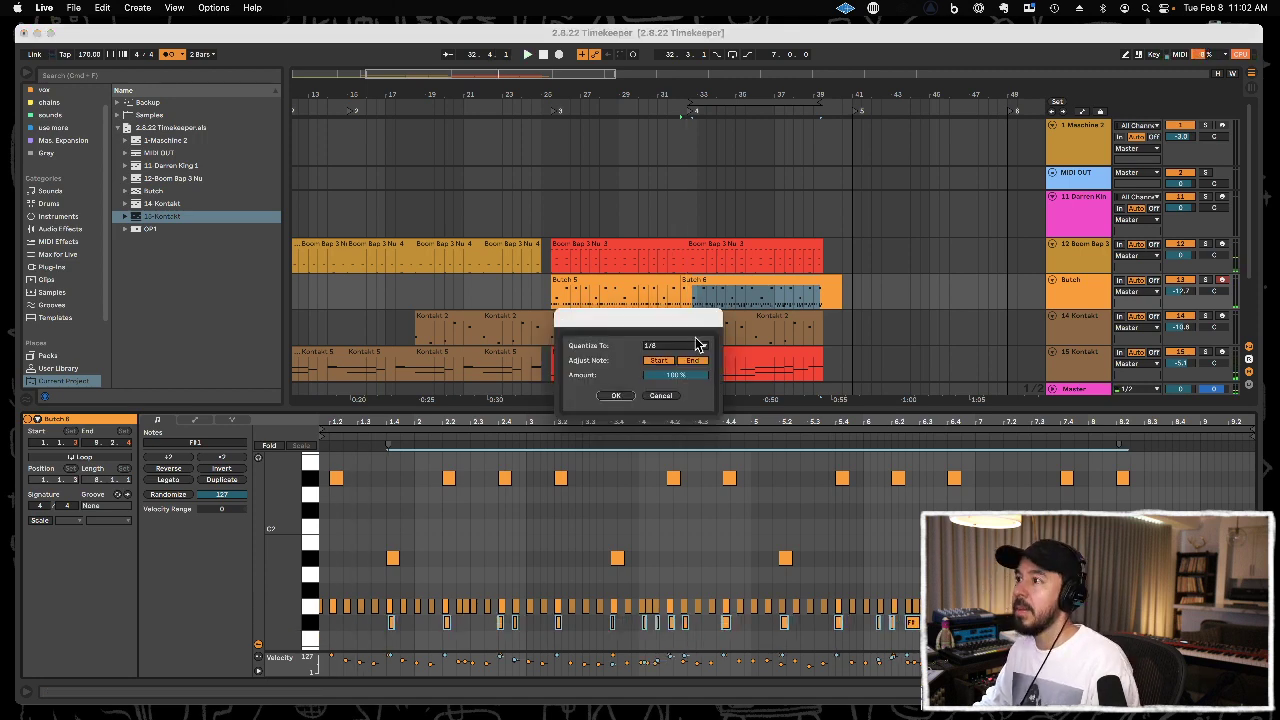
left_click(697, 345)
left_click(697, 408)
left_click(697, 345)
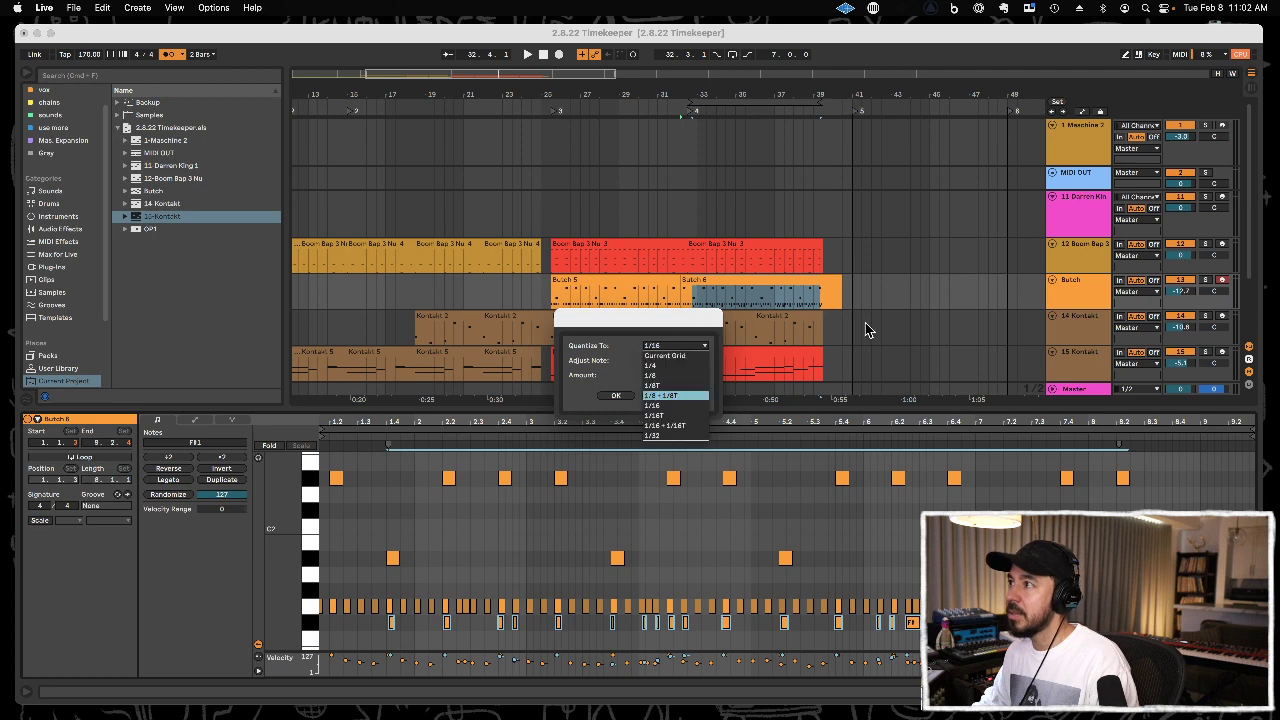
left_click(652, 410)
left_click(627, 394)
key("space")
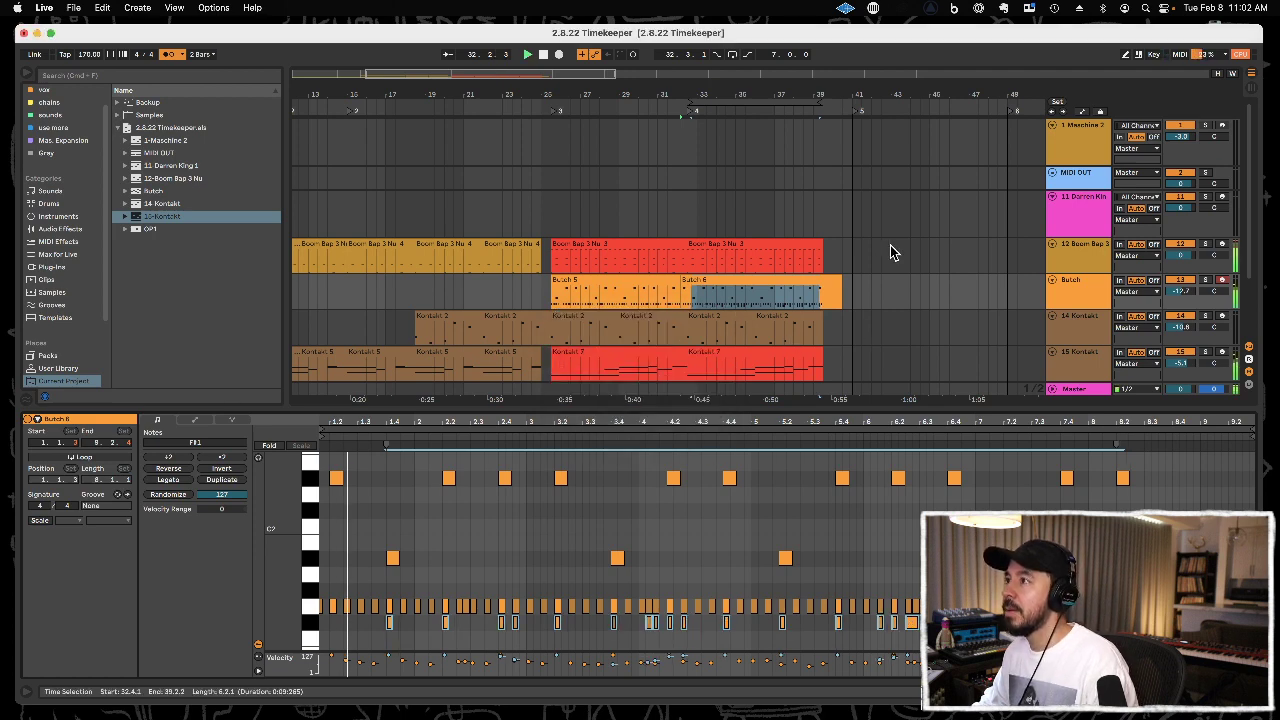
Remove the excess of the second Butch clip after 39.3.1.
left_click_drag(824, 293, 862, 295)
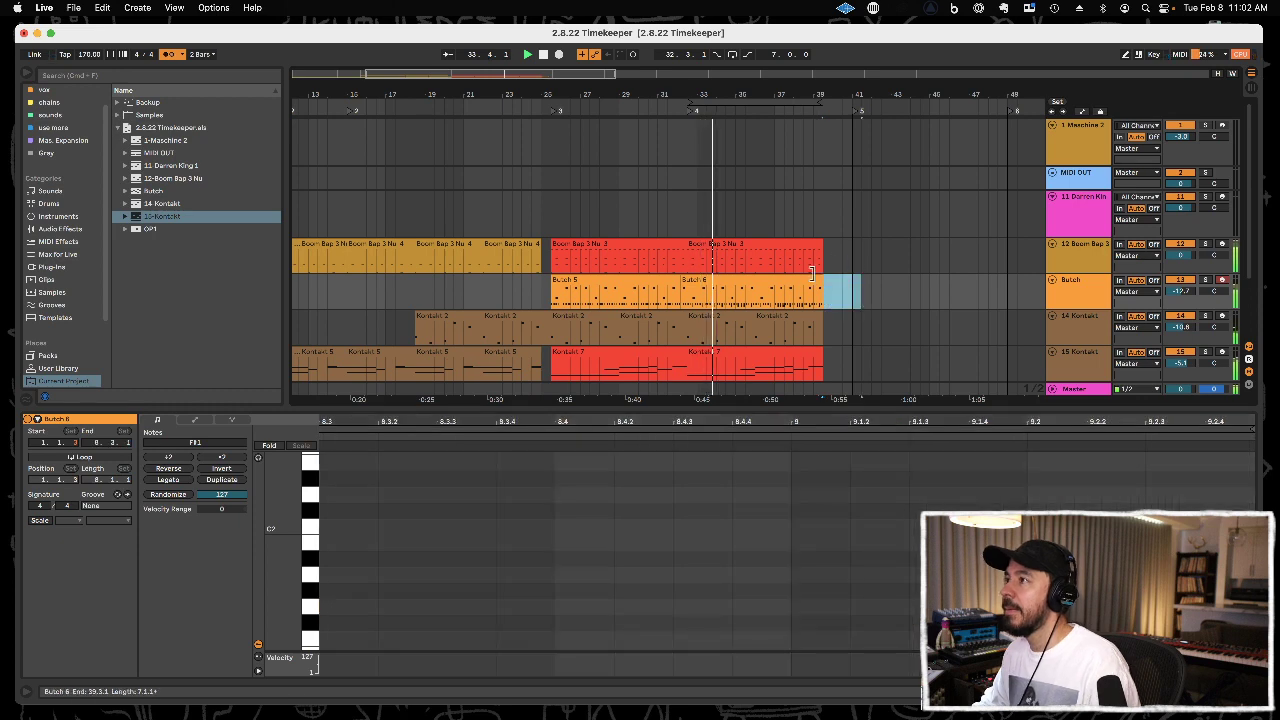
left_click_drag(780, 88, 780, 72)
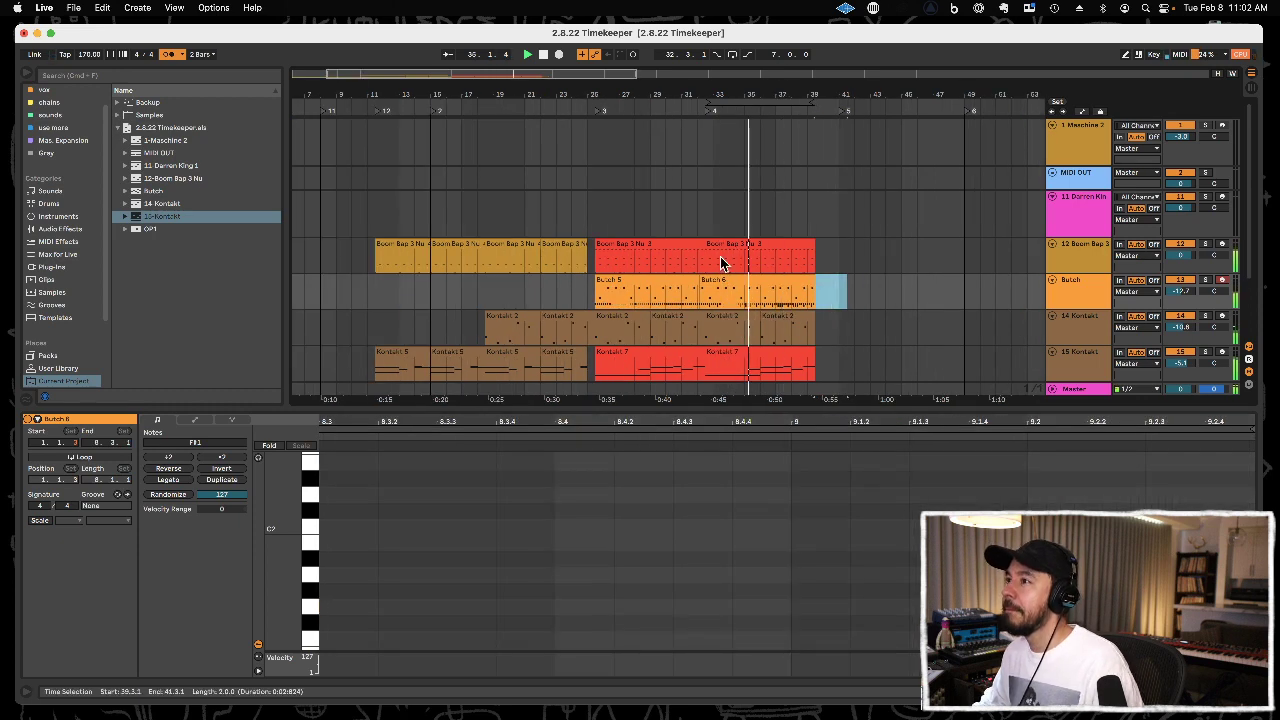
Copy the opening OP1 clip from 1.1.1 and paste it on the OP1 track at 32.3.1.
scroll(722, 262, "down", 3)
left_click(352, 300)
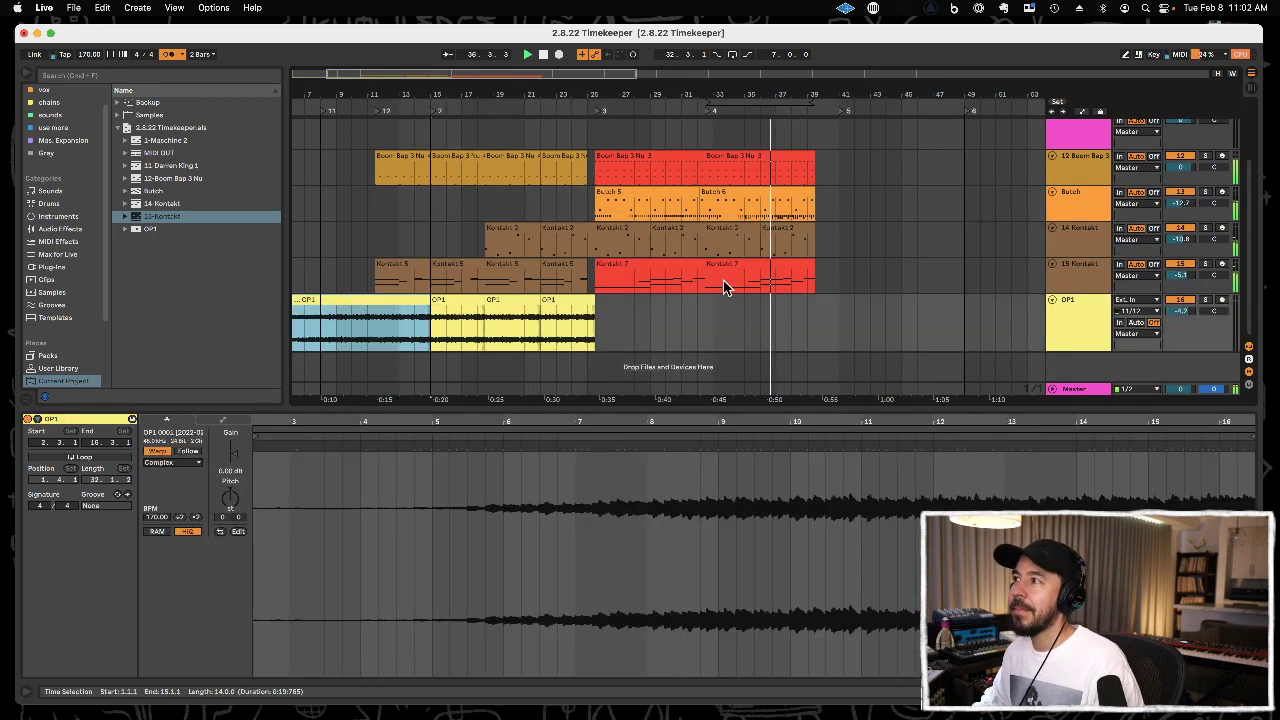
left_click(705, 316)
key("super+v")
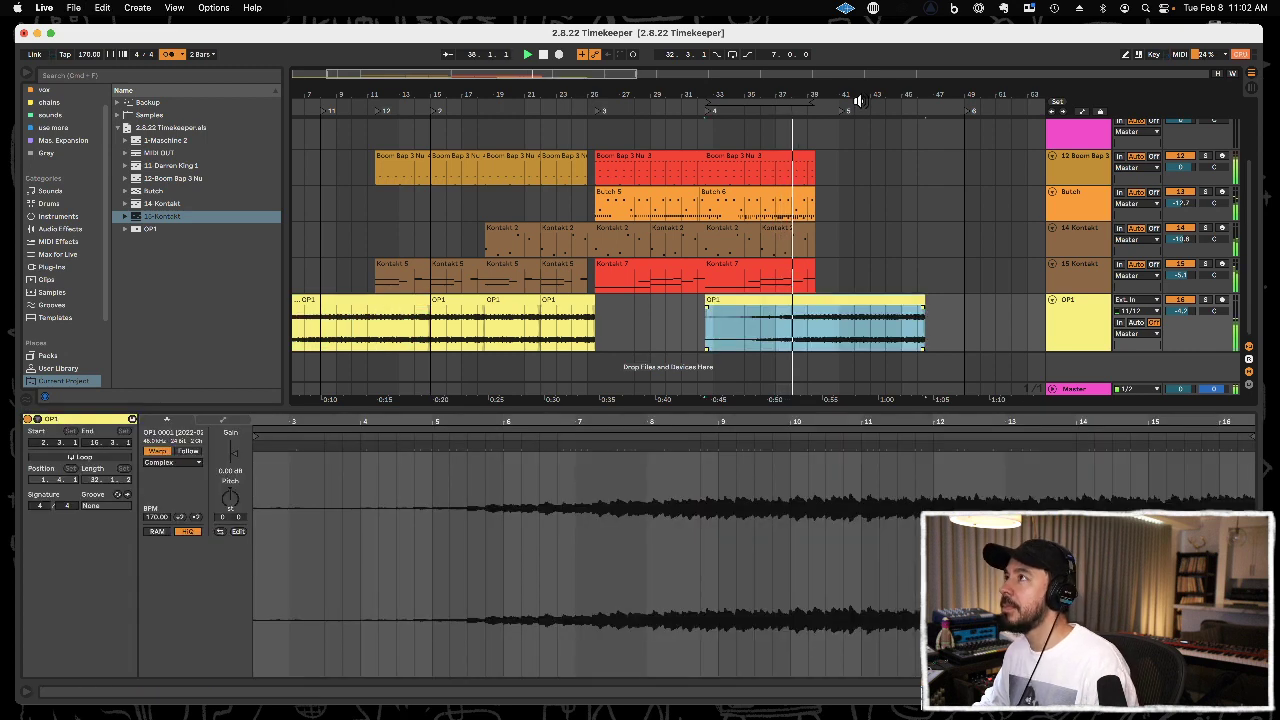
Move locator 5 in the arrangement to 39.3.1, where the second Butch clip ends.
left_click_drag(867, 92, 867, 118)
left_click_drag(763, 320, 970, 314)
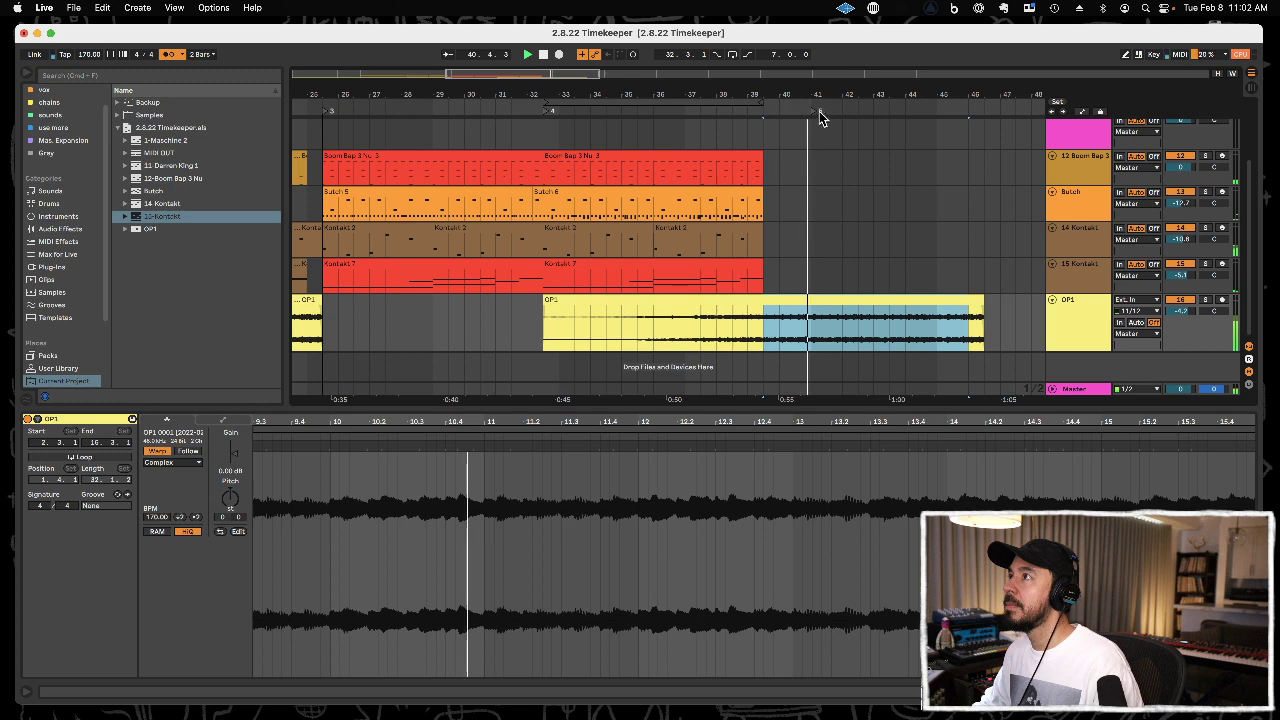
left_click(767, 117)
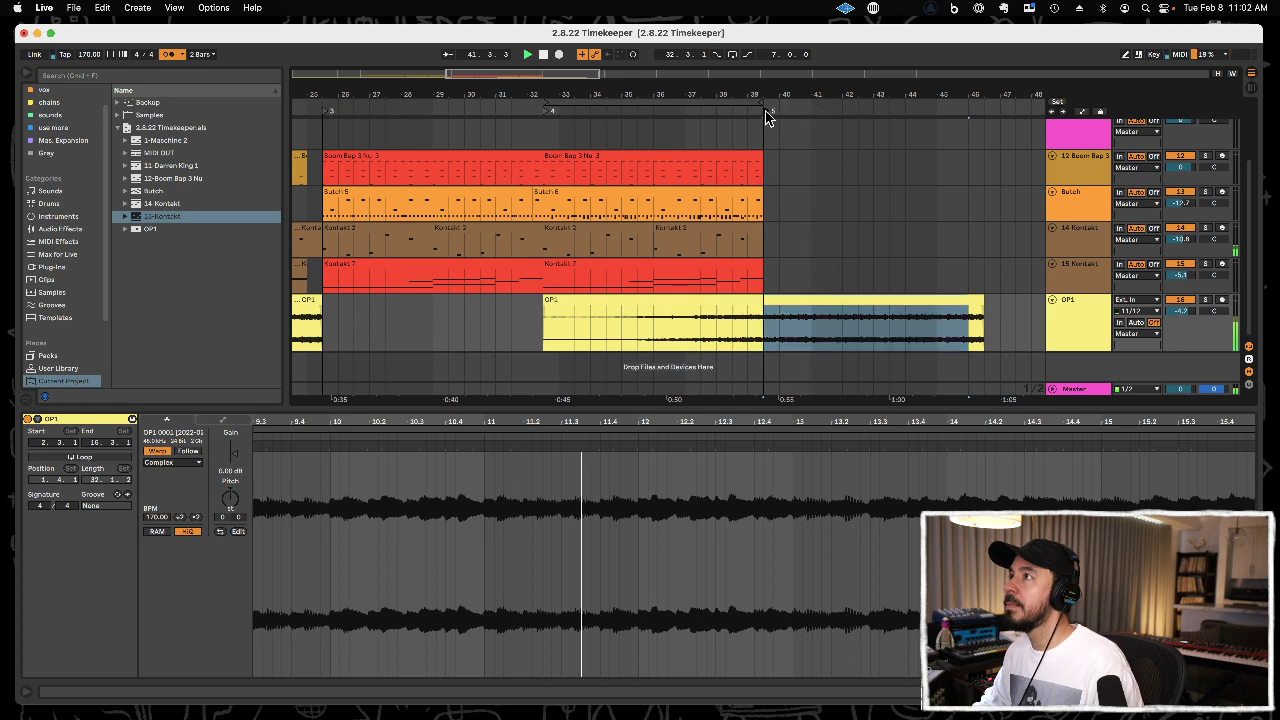
Duplicate the second Butch clip to 39.3.1 and loop playback over the copy.
left_click(728, 191)
key("super+d")
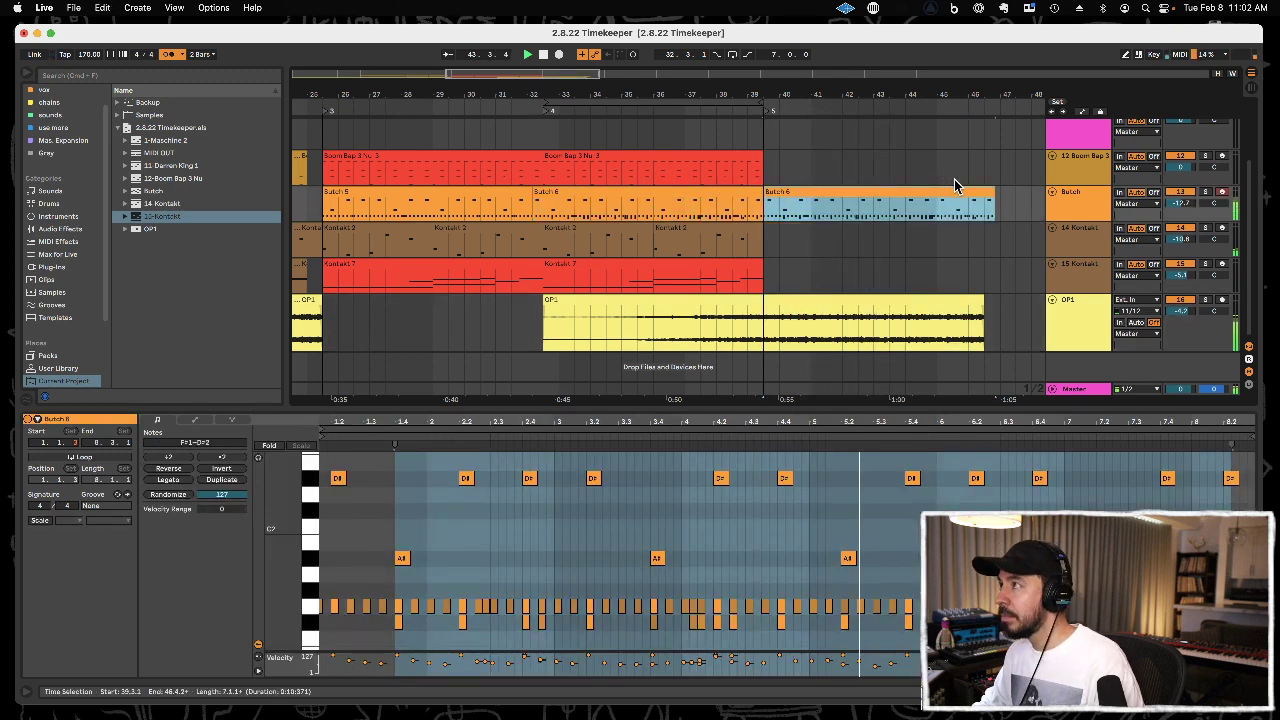
key("super+l")
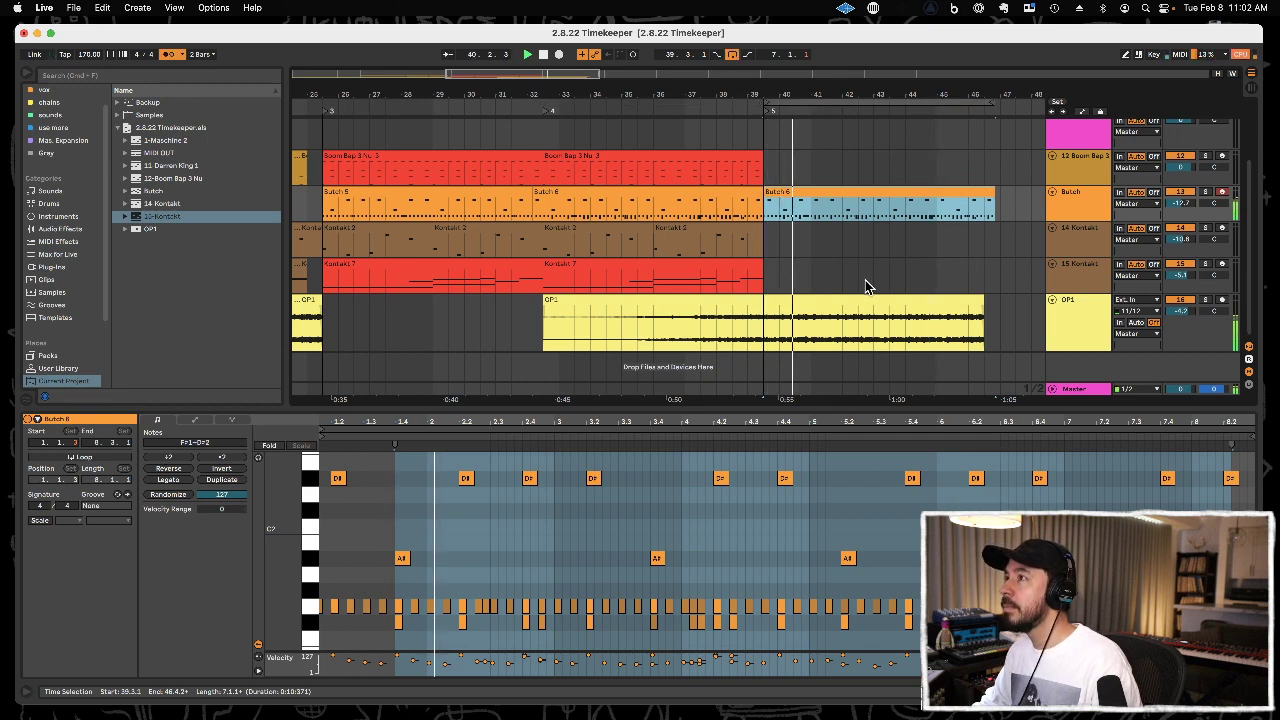
Extend the end of the first Butch clip to 32.3.1, over the early start of the second Butch clip.
left_click(652, 191)
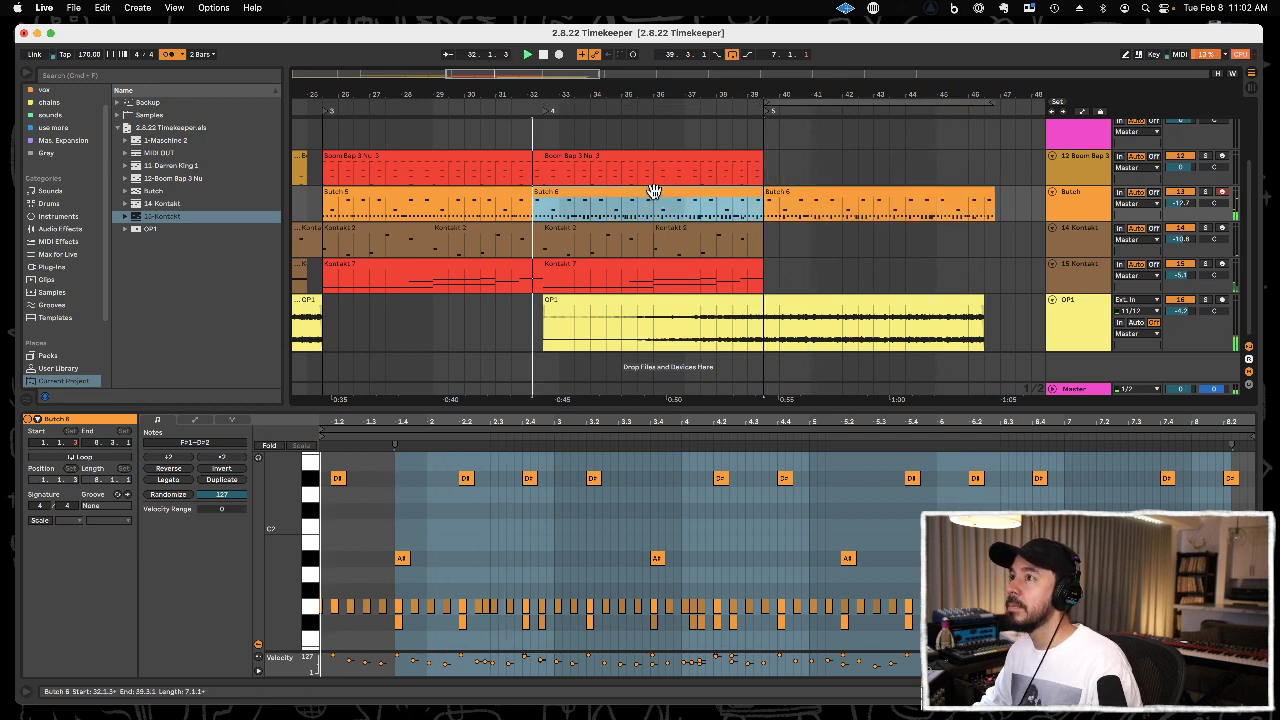
left_click(525, 192)
left_click_drag(525, 192, 543, 192)
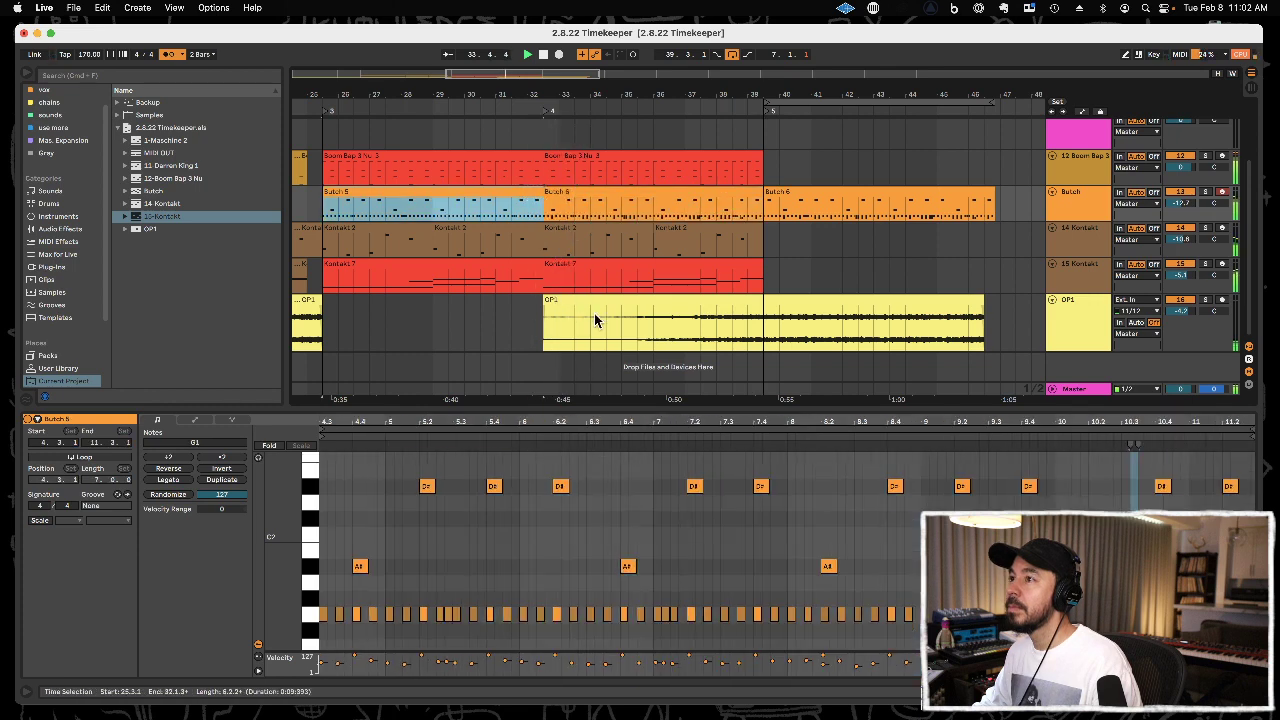
Duplicate the trimmed second Butch clip at 39.3.1 over the longer copy and play the result.
left_click_drag(647, 87, 493, 163)
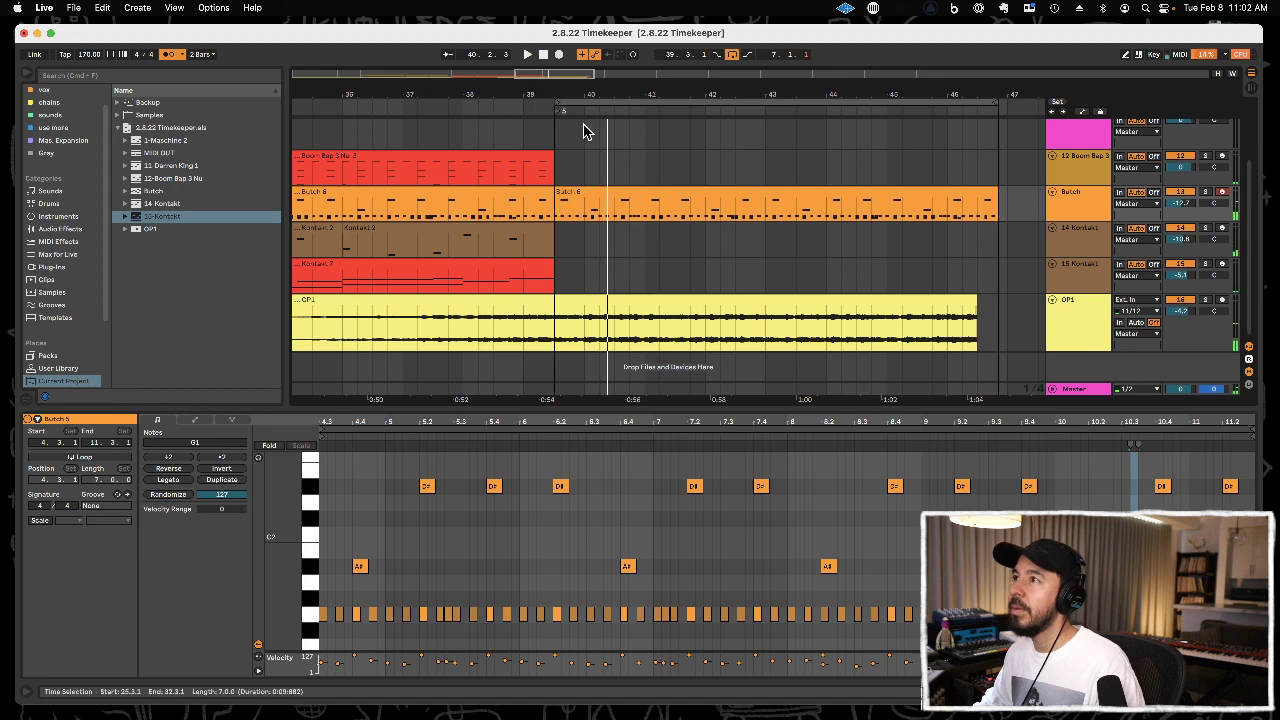
left_click_drag(587, 94, 841, 92)
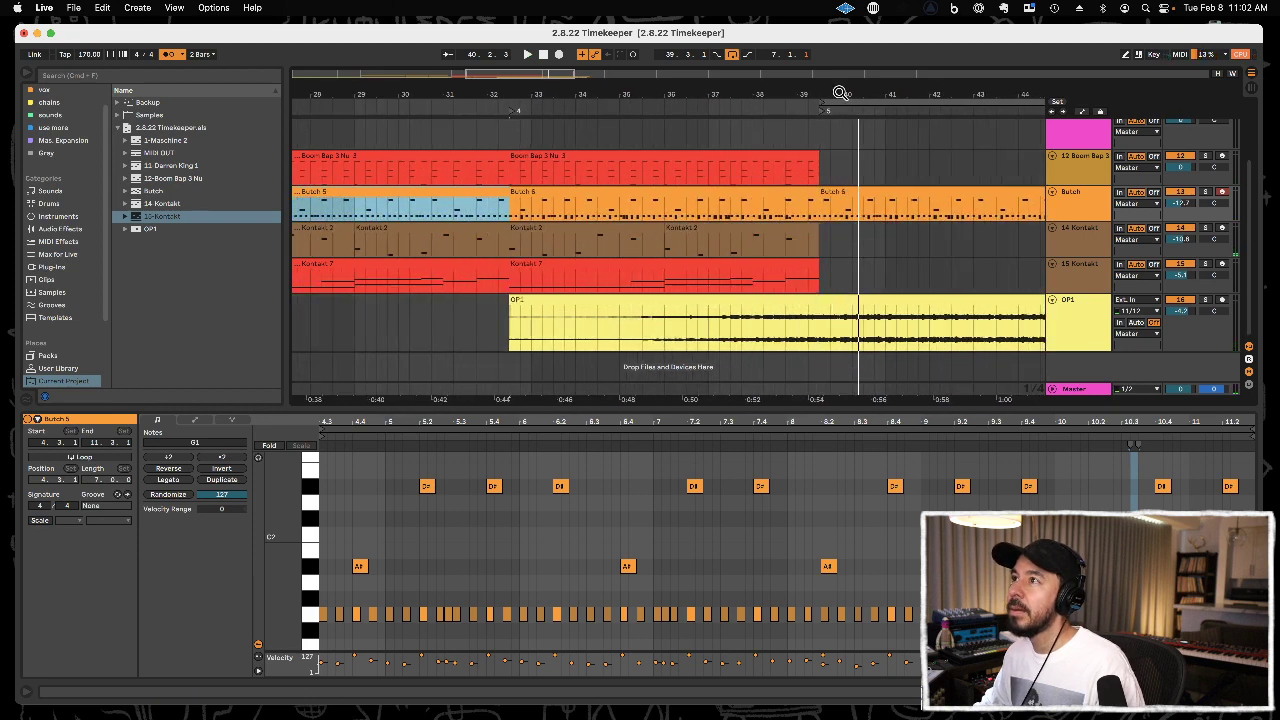
left_click(638, 192)
key("super+d")
key("space")
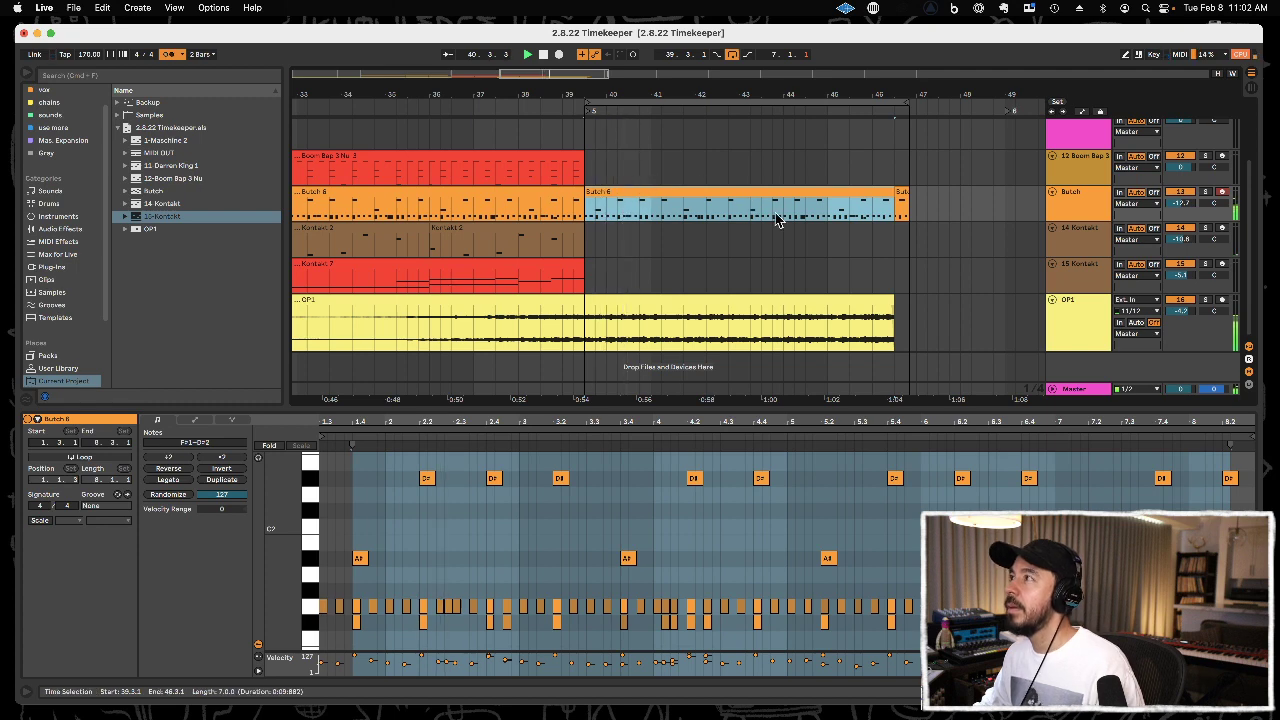
Align the loop end and locator 6 to 46.3.1 and delete the leftover piece of Butch clip beyond it.
left_click_drag(904, 105, 893, 106)
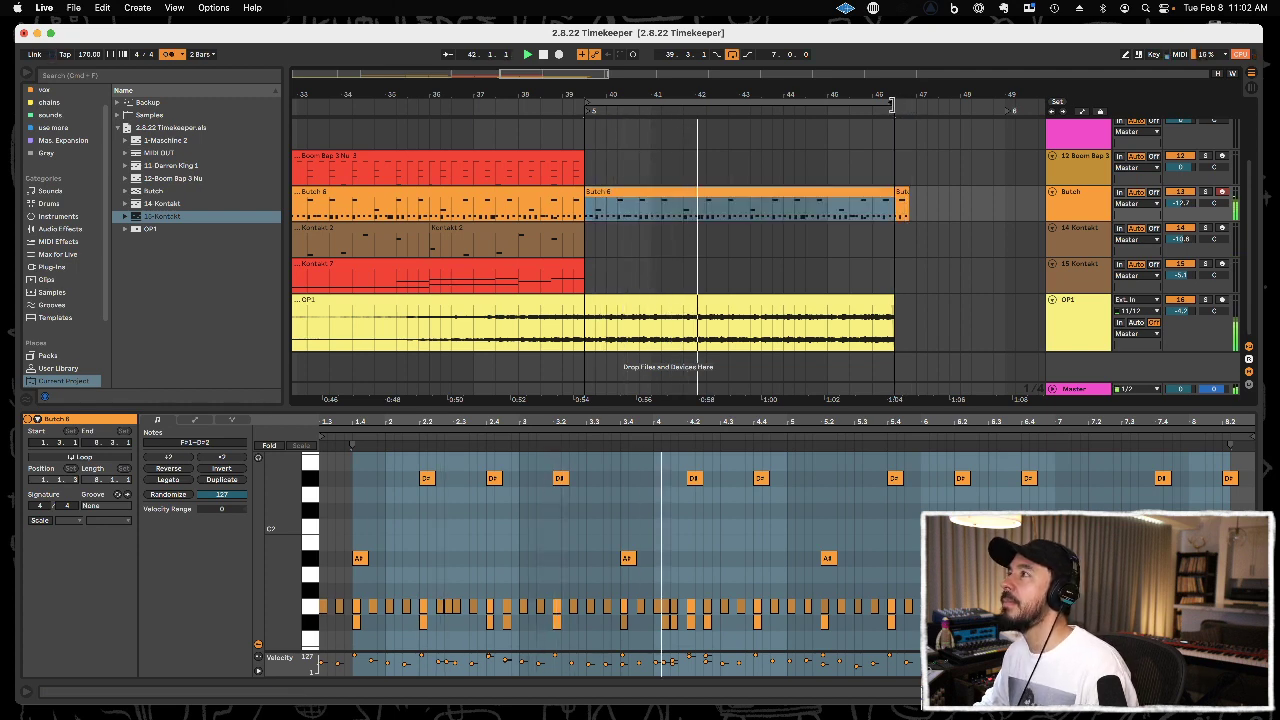
left_click(902, 190)
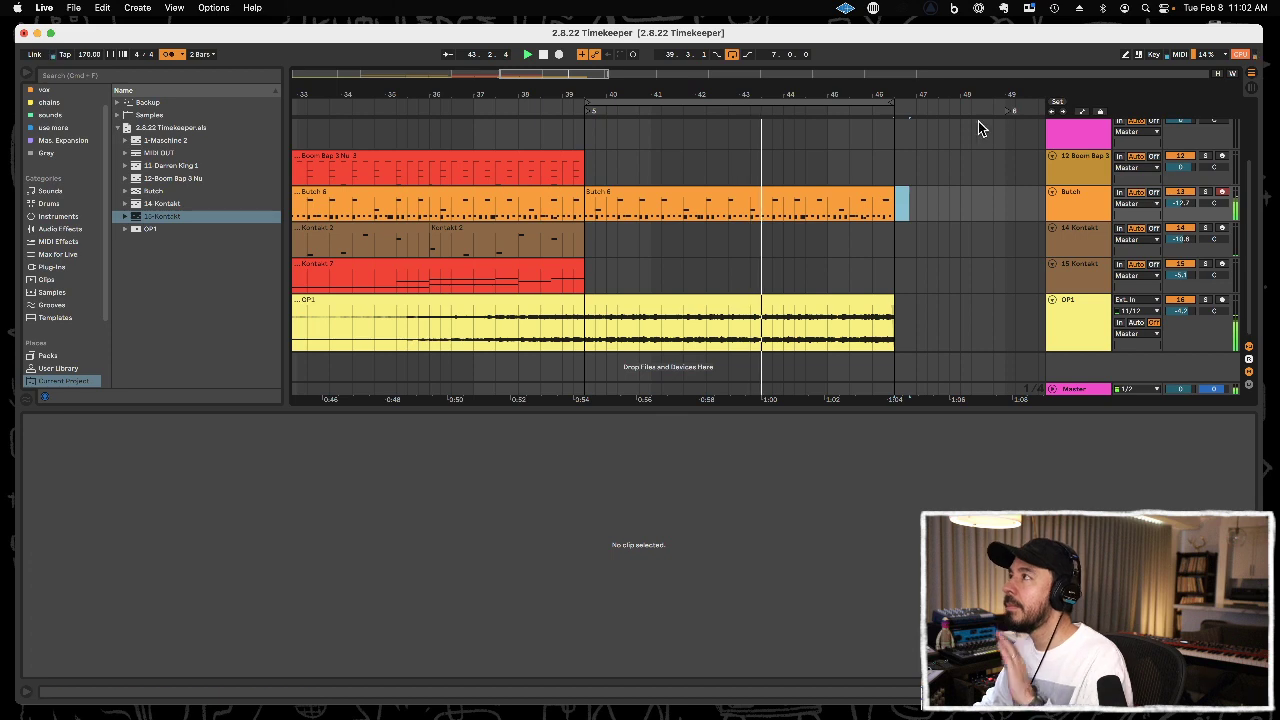
left_click_drag(1003, 111, 883, 62)
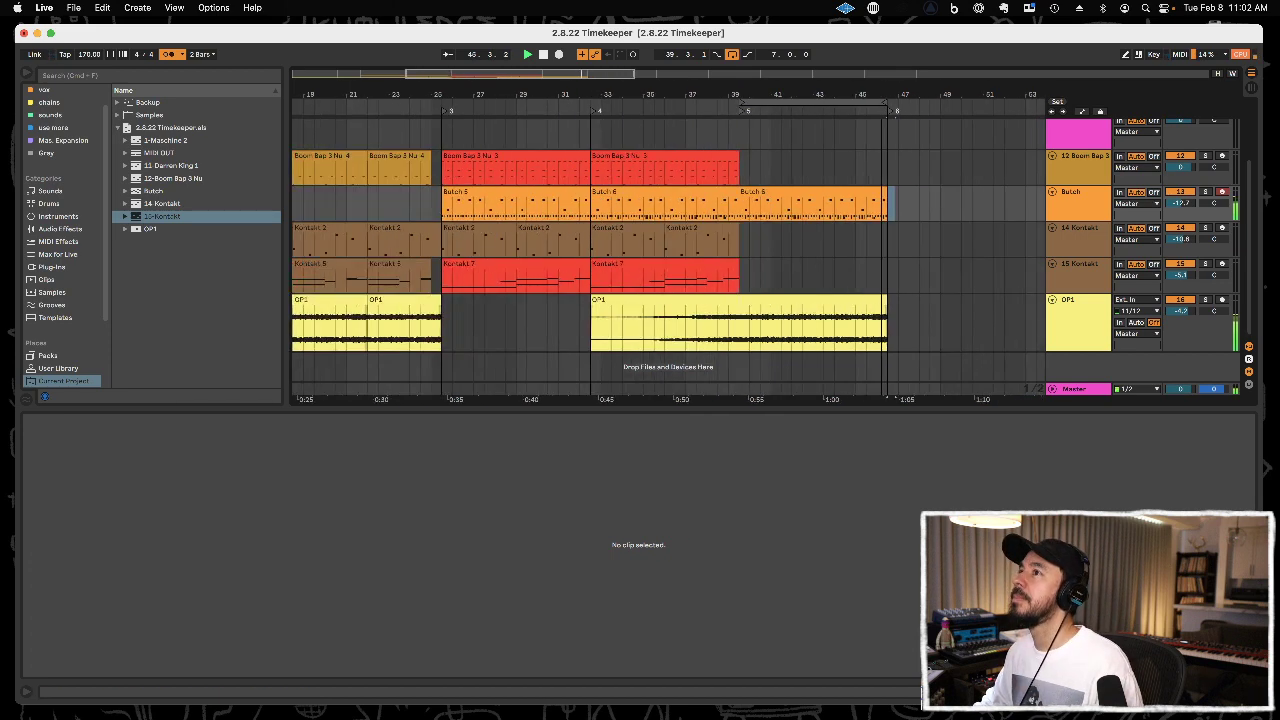
Duplicate the last Boom Bap clip to 39.3.1 and open the copy's notes.
left_click(686, 157)
key("ctrl+d")
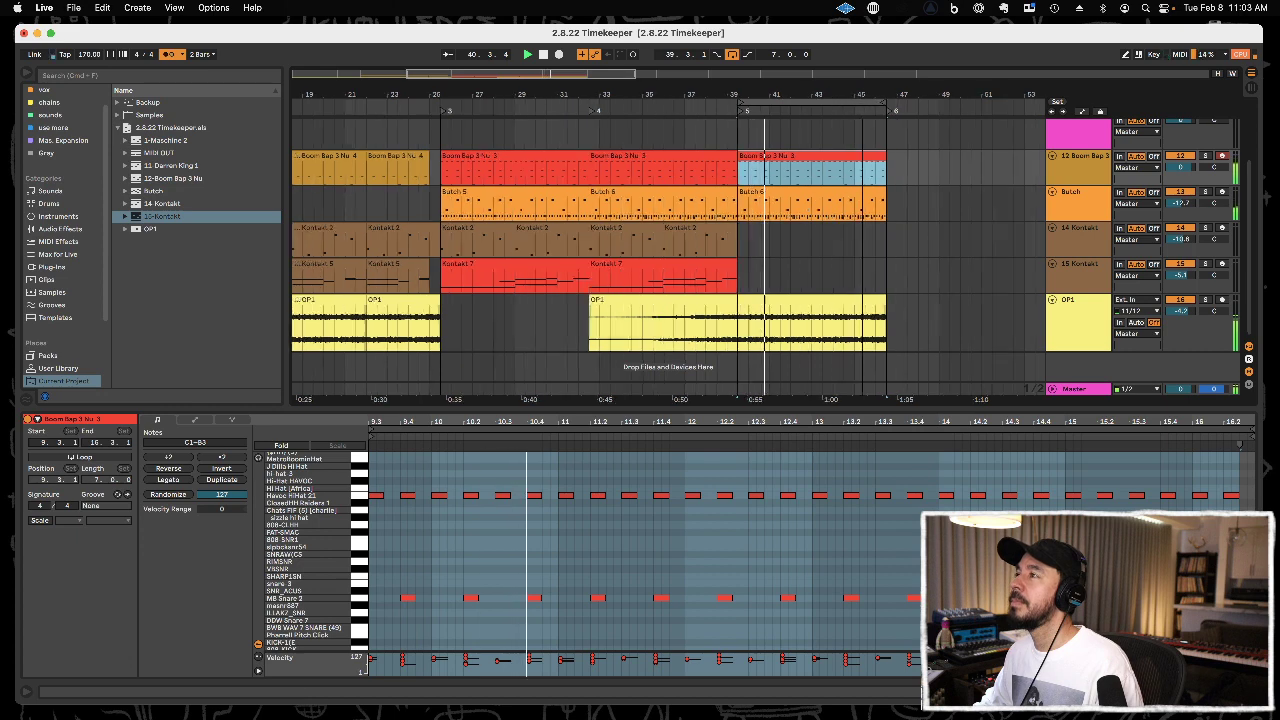
left_click_drag(863, 97, 784, 93)
double_click(764, 157)
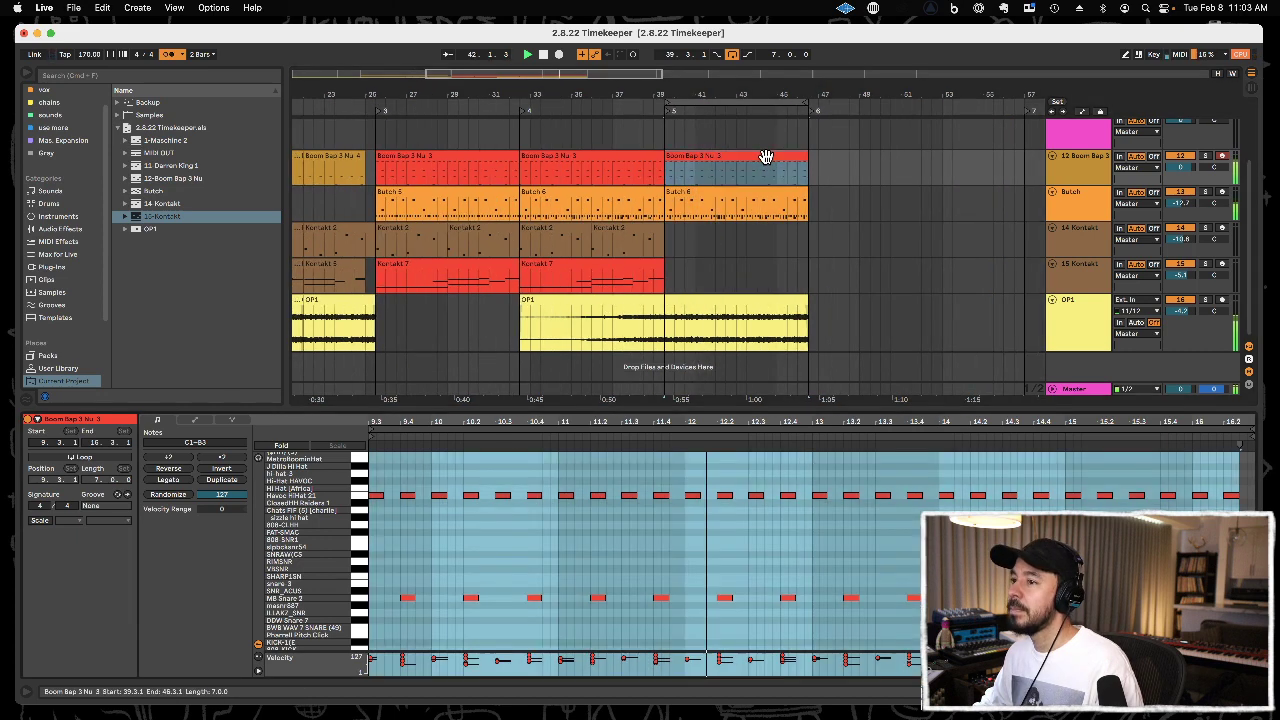
Delete all 808 Kick 1STCE A and KICKA 18 notes from the copied Boom Bap clip.
scroll(596, 530, "down", 5)
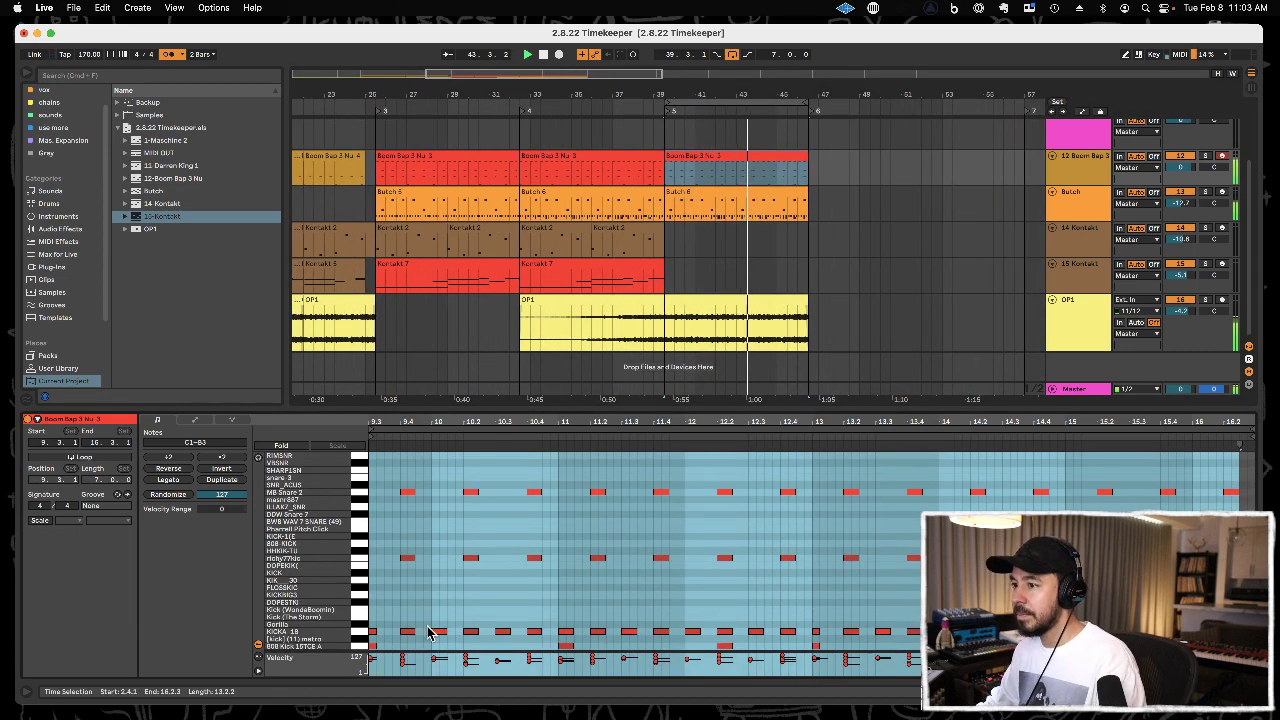
left_click(359, 647)
key("Delete")
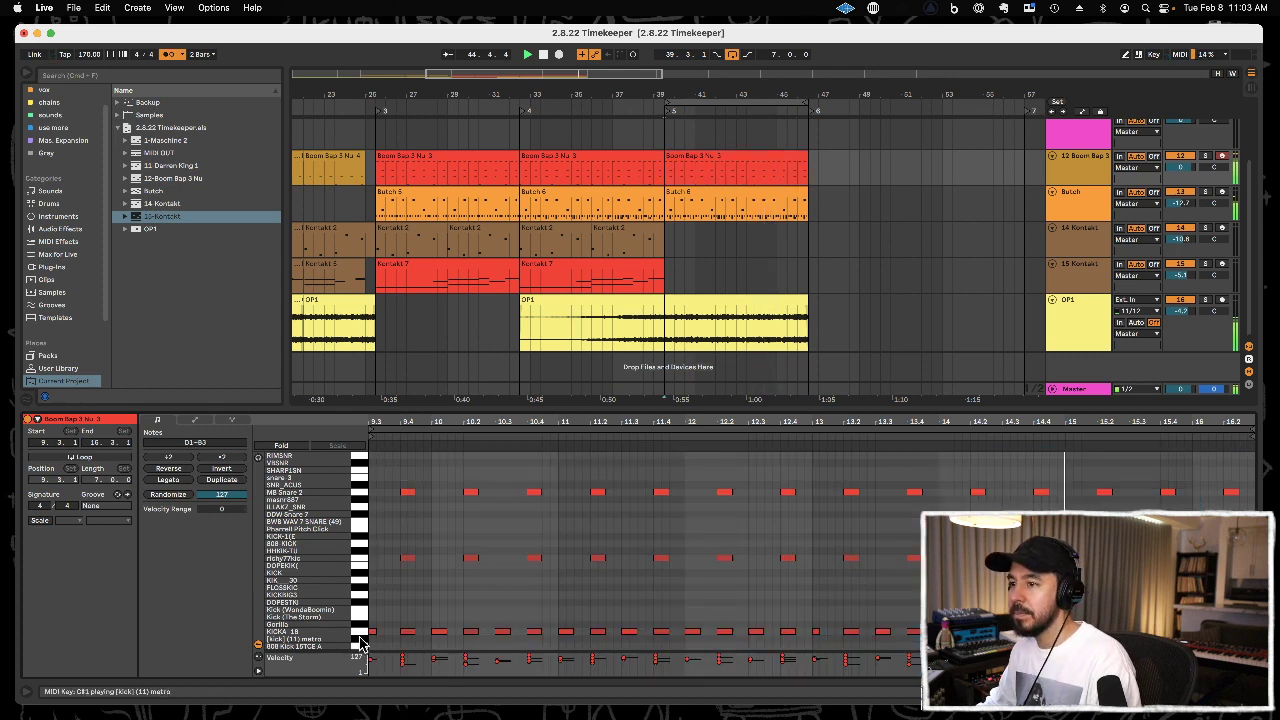
left_click(361, 633)
key("Delete")
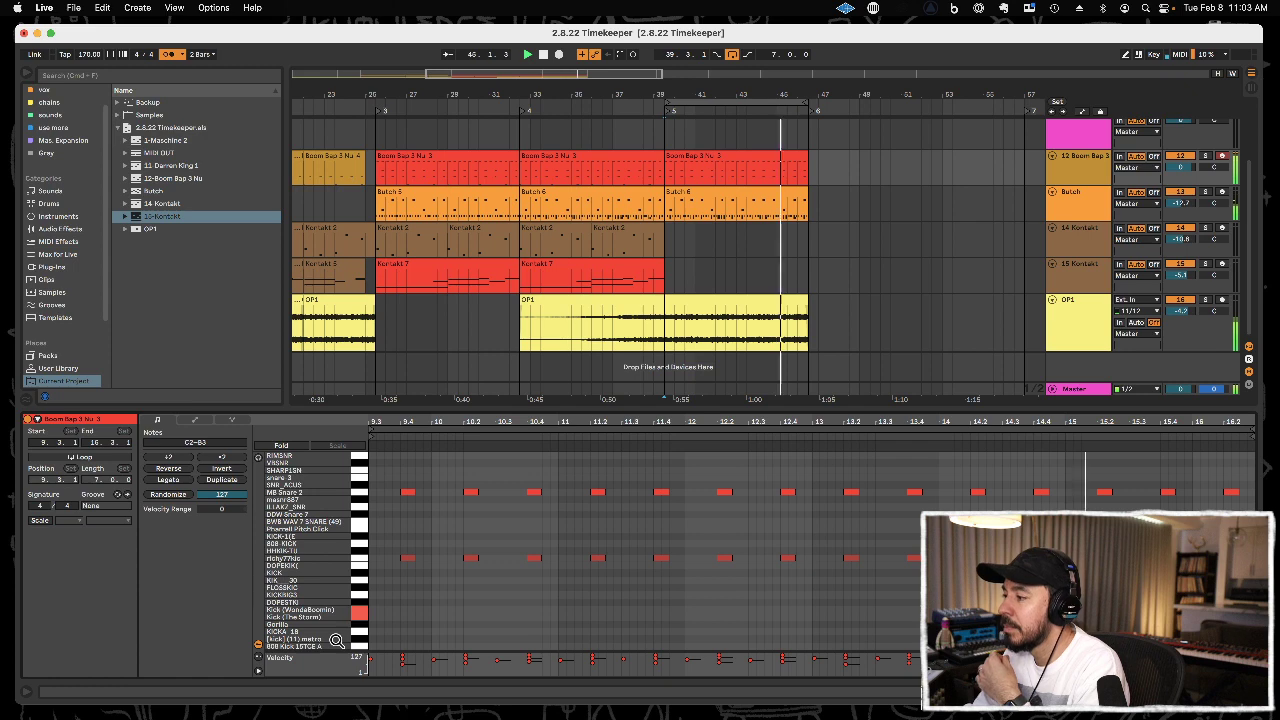
Overdub a kick part with Kick (WandaBoomin) and Kick (The Storm) on the copied Boom Bap clip and select its notes.
key("F9")
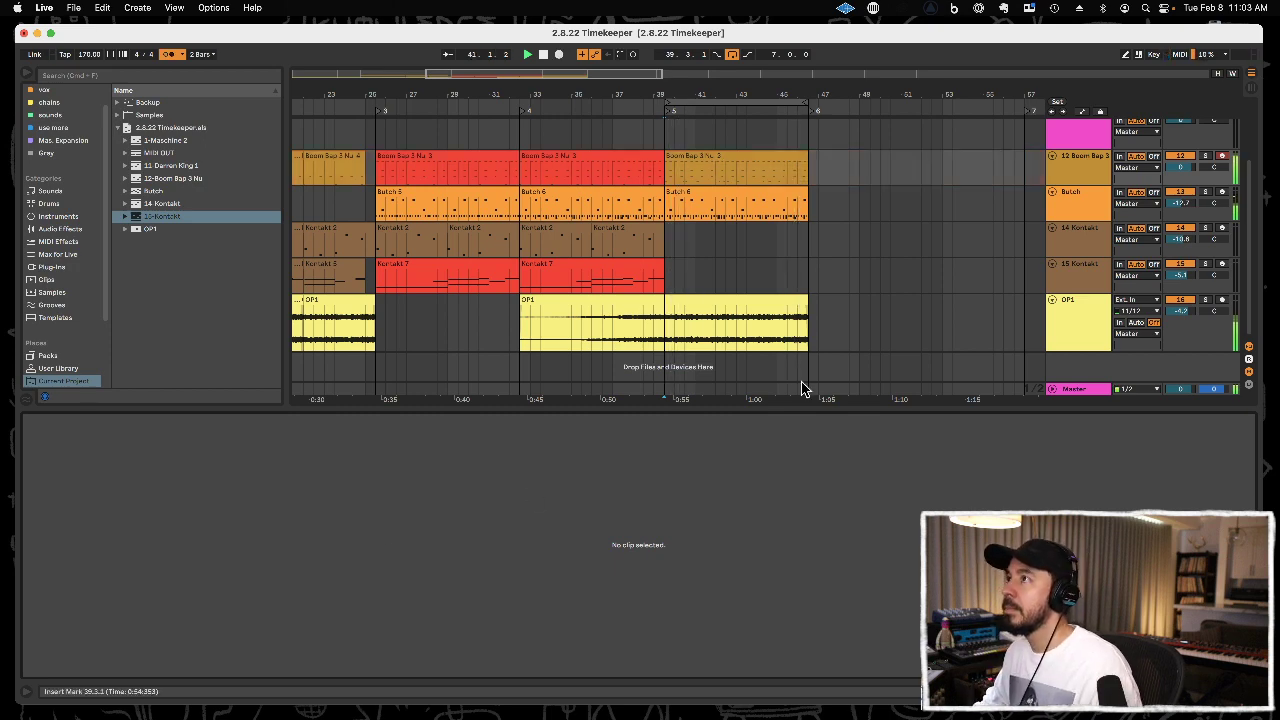
left_click(763, 165)
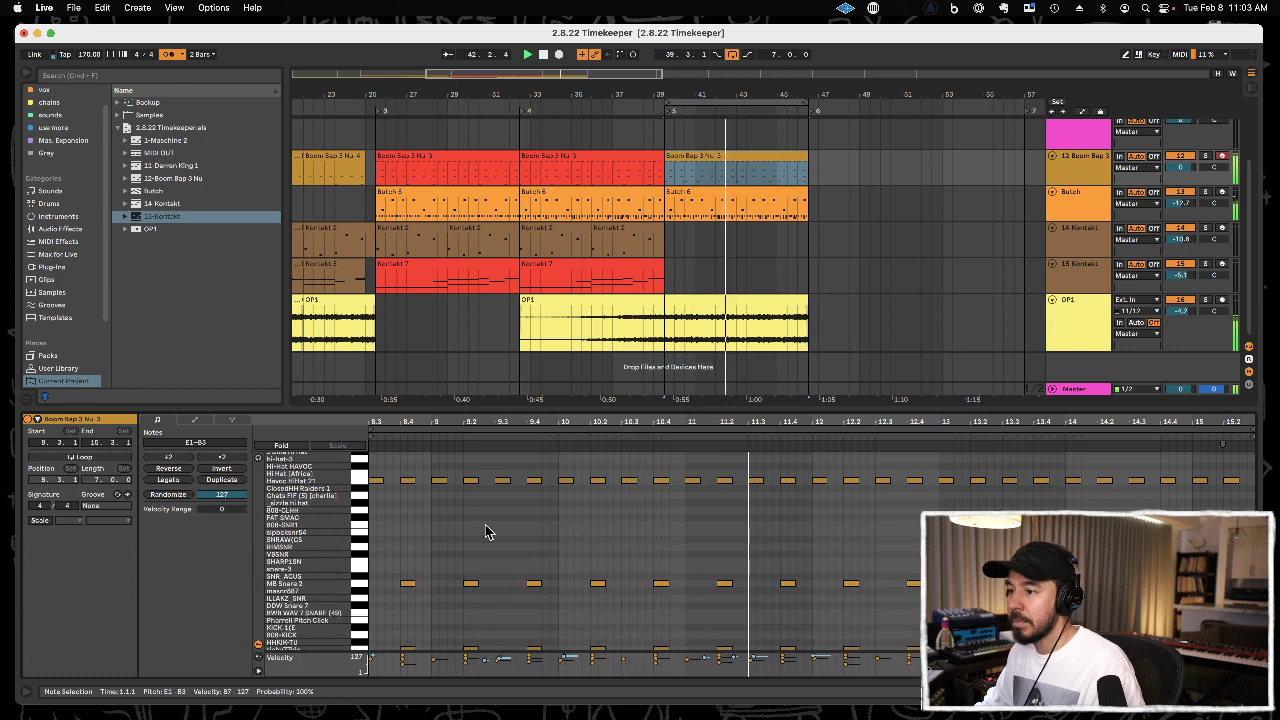
scroll(470, 530, "down", 4)
left_click(362, 609)
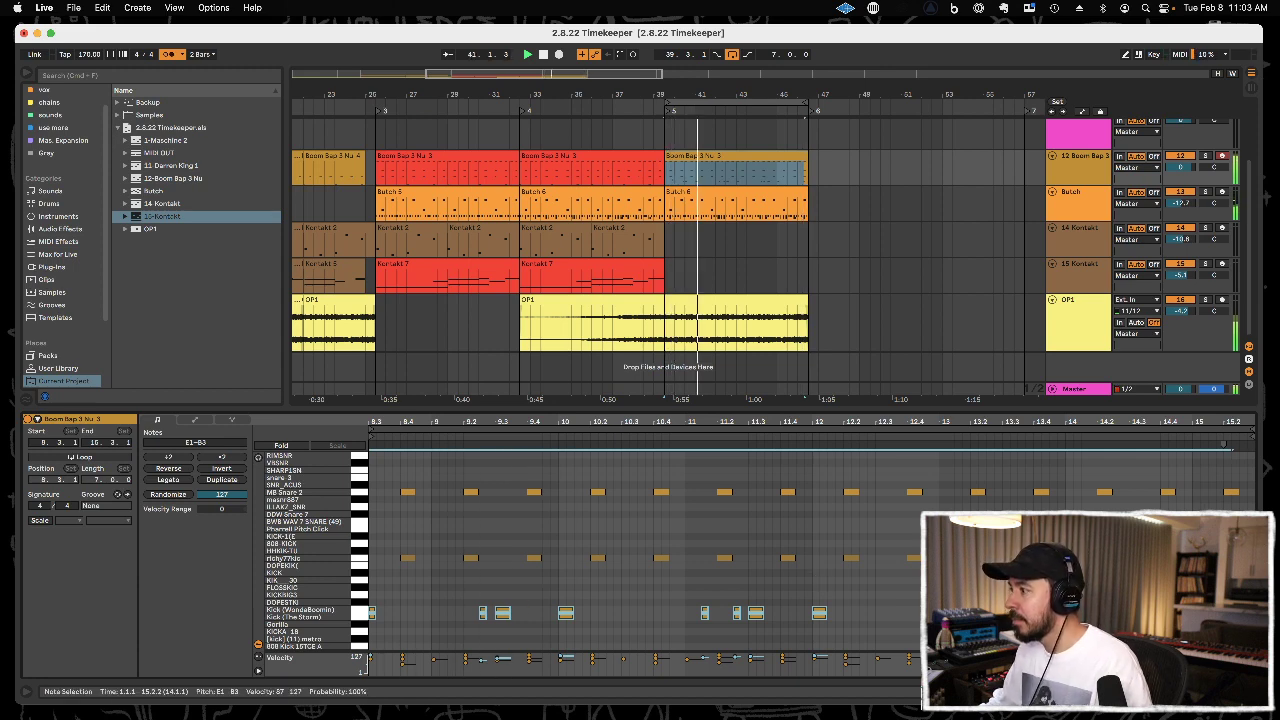
Adjust the recorded E1–F1 kick notes around 15.1.3 and 13.1.3 in the new Boom Bap clip.
left_click(981, 612)
left_click_drag(1203, 601, 1222, 622)
key("Down")
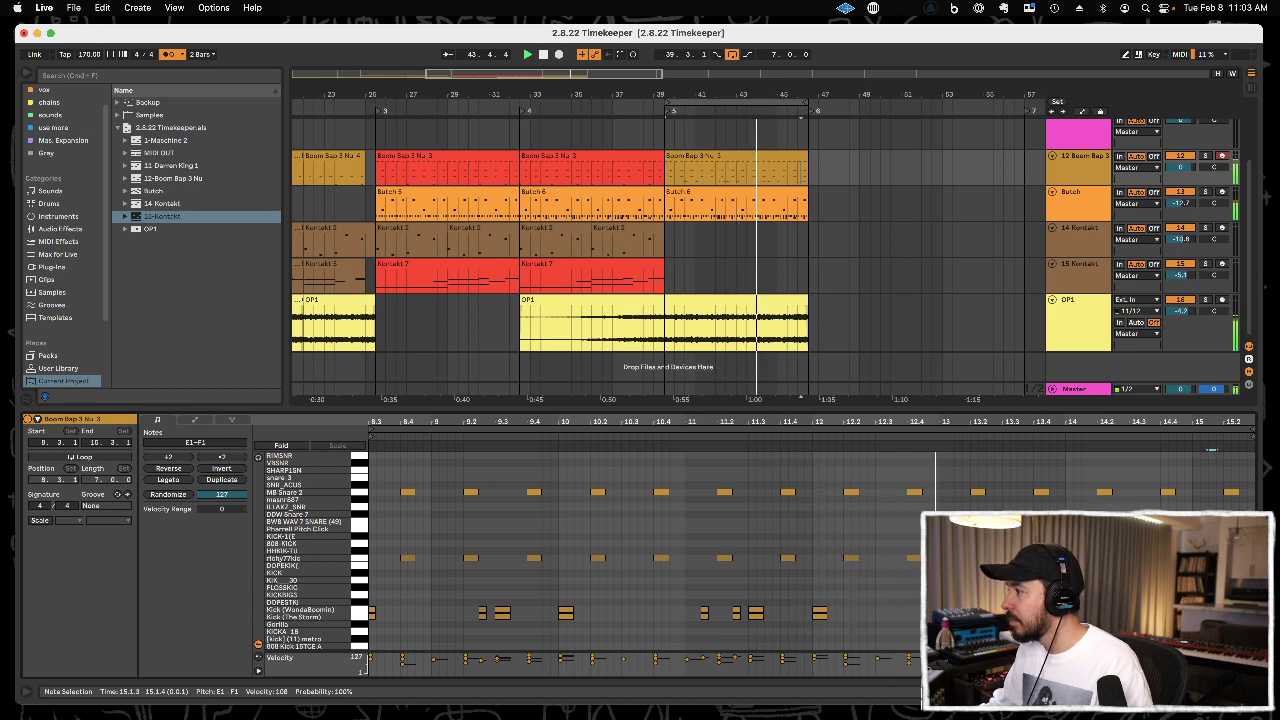
left_click_drag(951, 601, 984, 622)
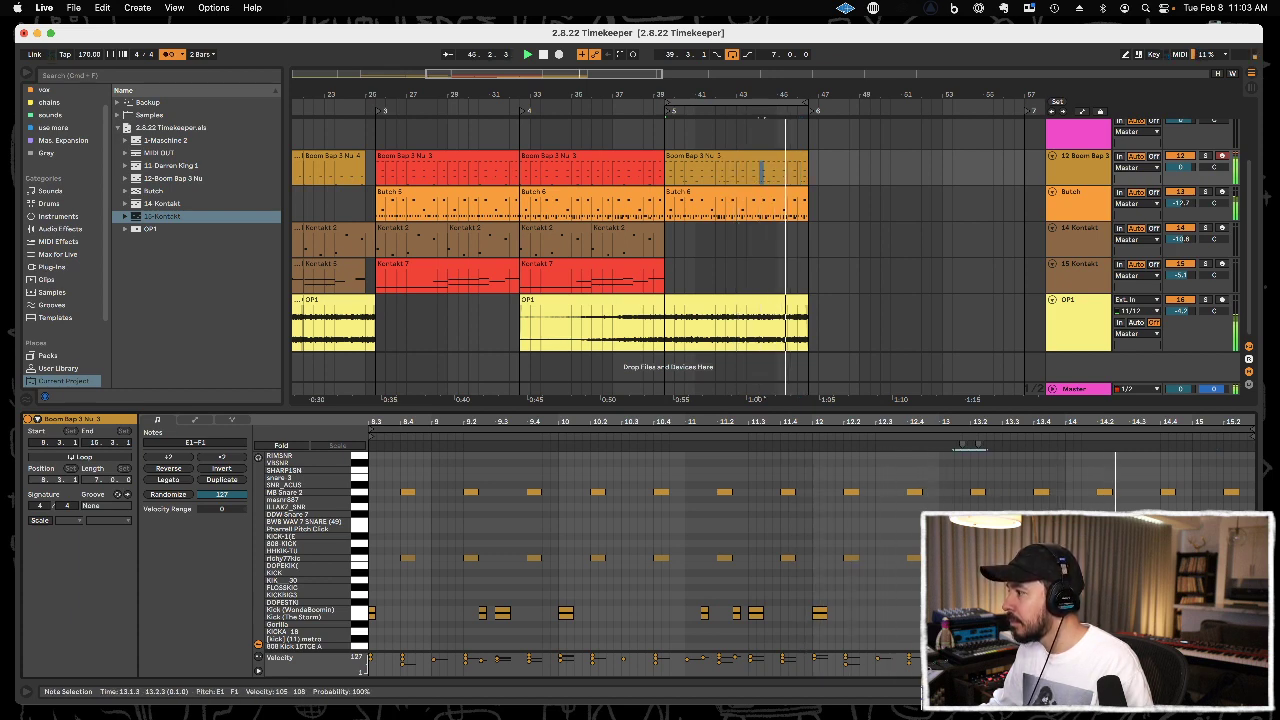
key("shift+Left")
left_click(963, 596)
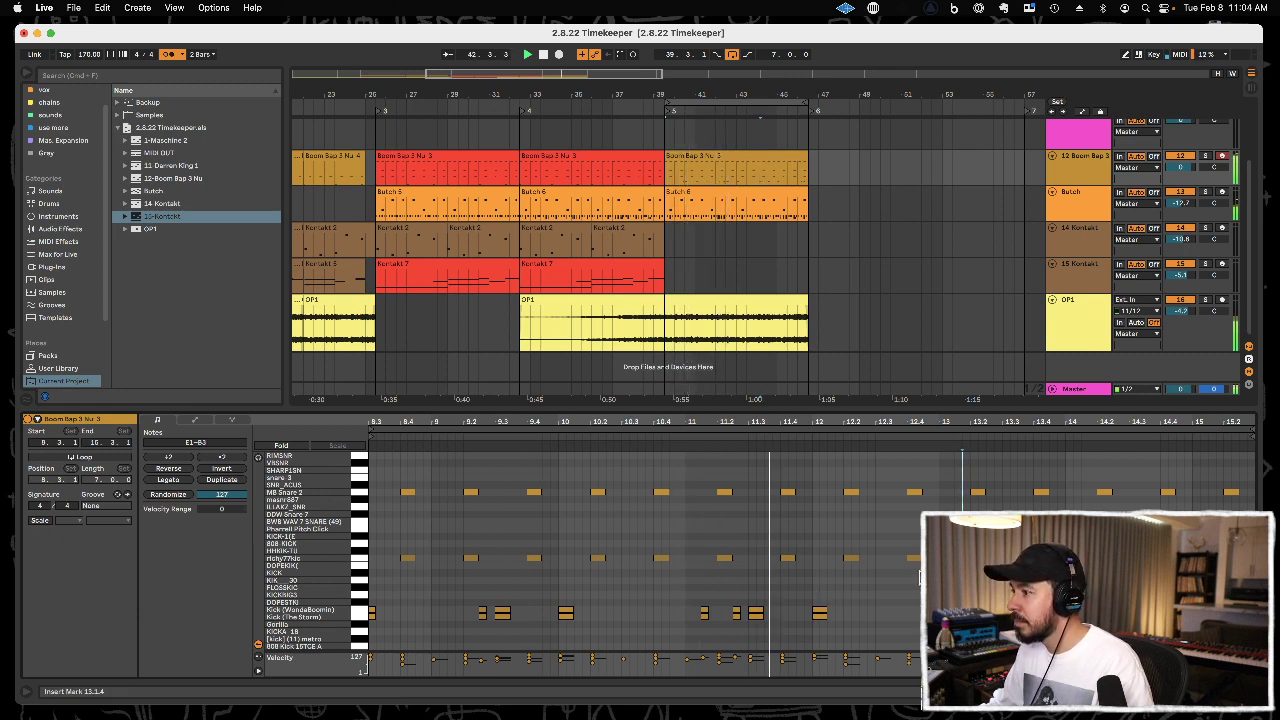
Close the clip's note view, save the set and insert a new MIDI track below the OP1 track.
double_click(897, 408)
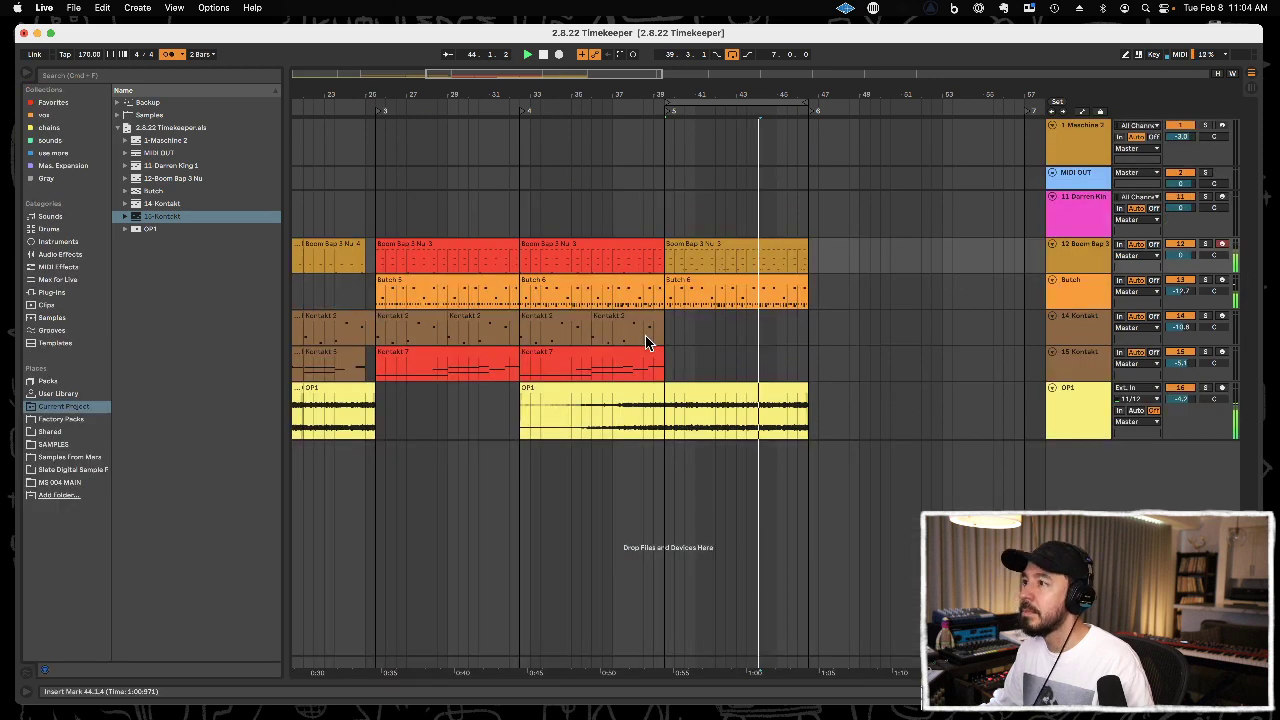
left_click(1061, 406)
key("super+s")
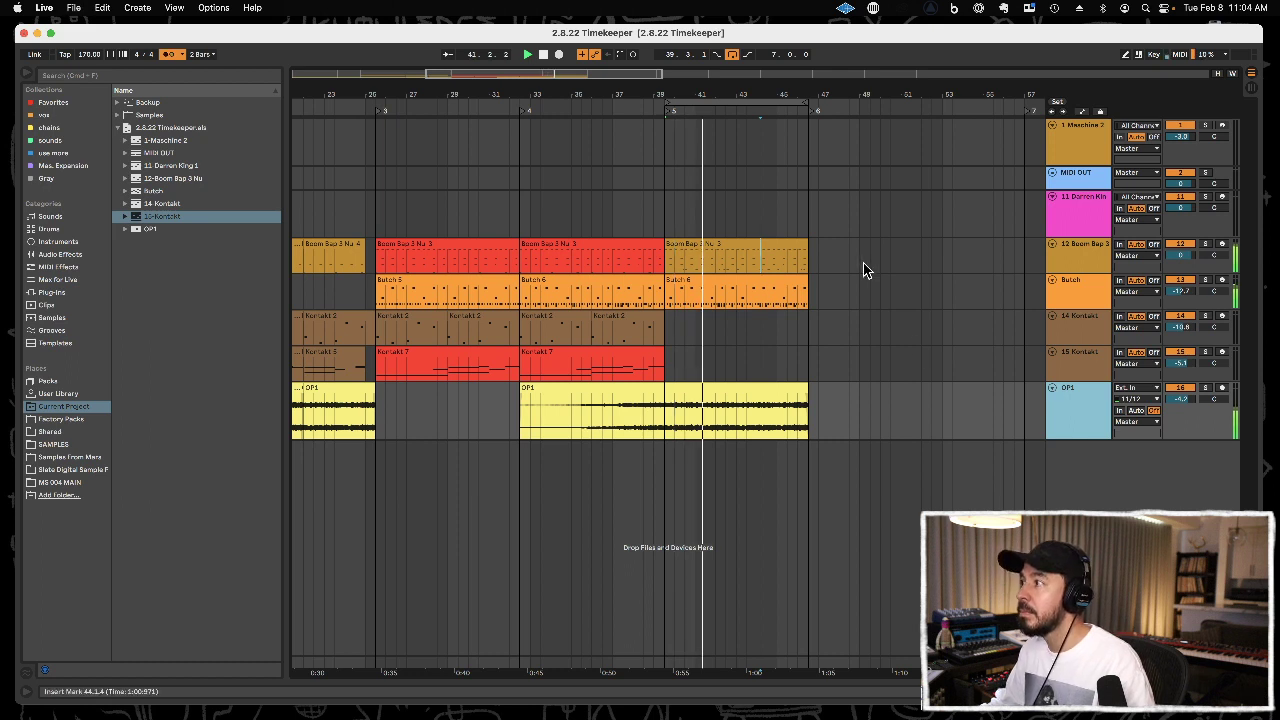
key("super+shift+t")
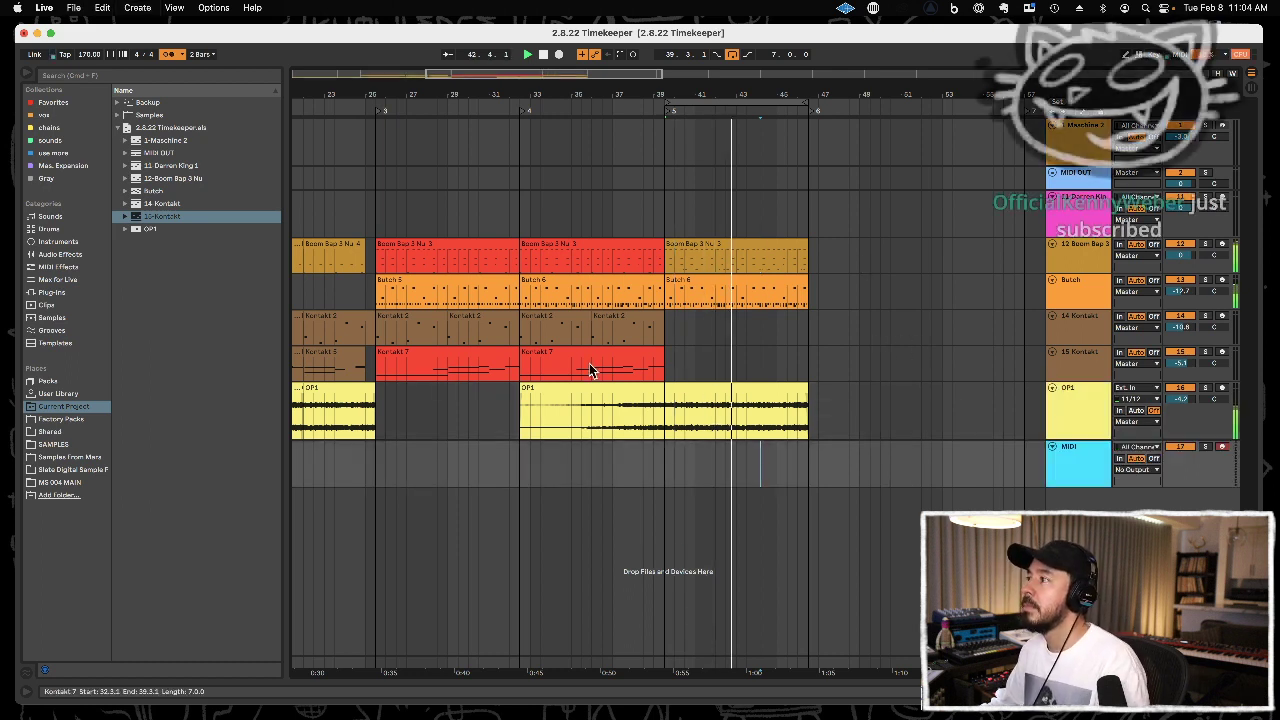
Load the Native Instruments Kontakt Audio Unit onto the new MIDI track.
left_click(72, 292)
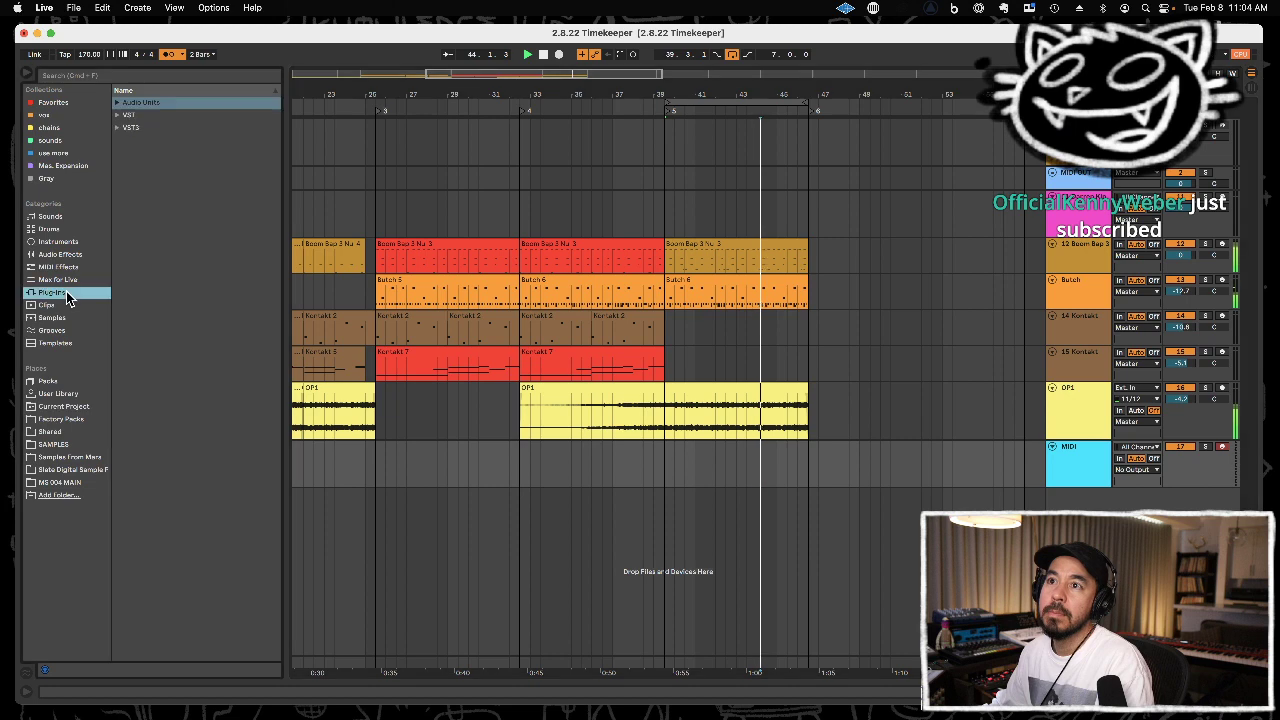
key("o")
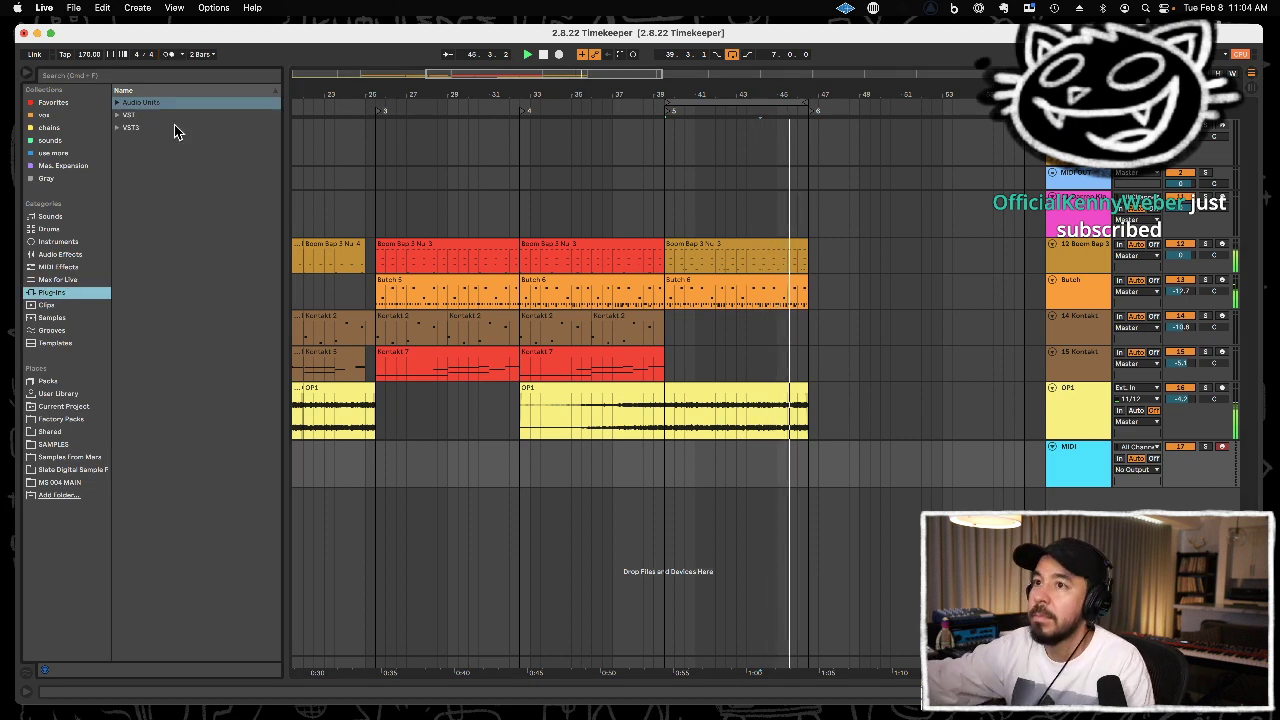
left_click(165, 101)
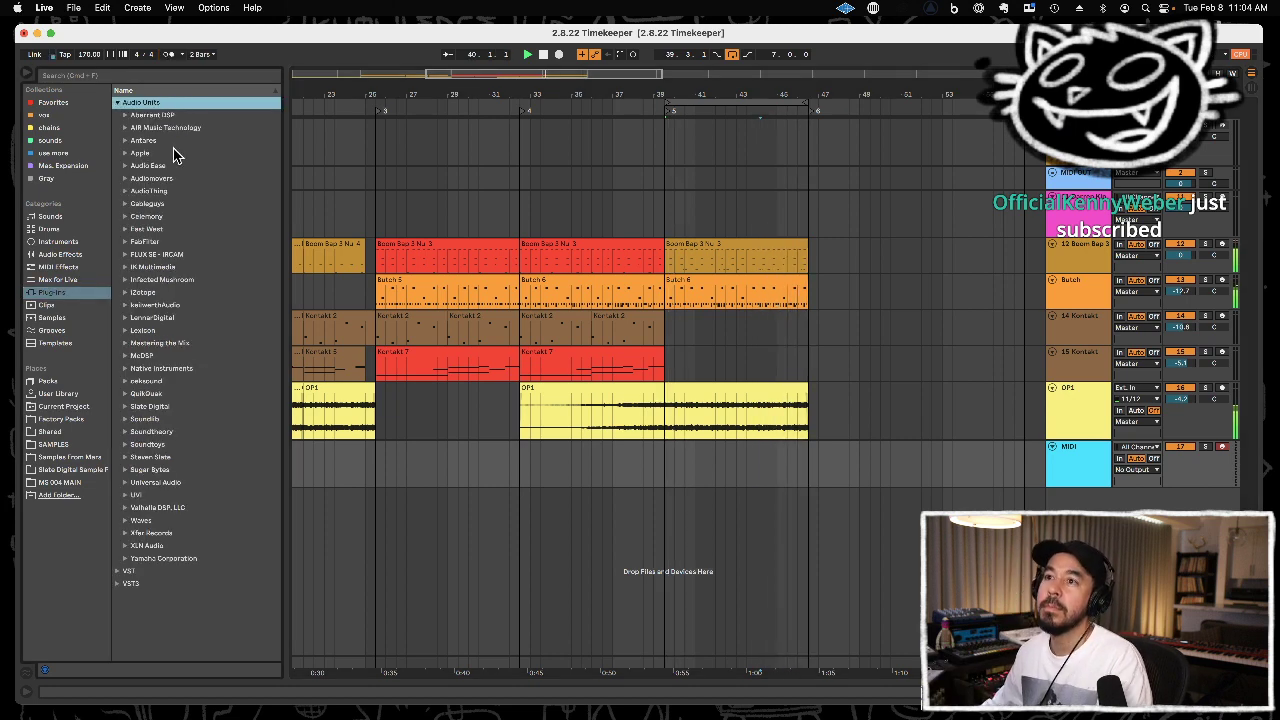
left_click(200, 370)
left_click(200, 370)
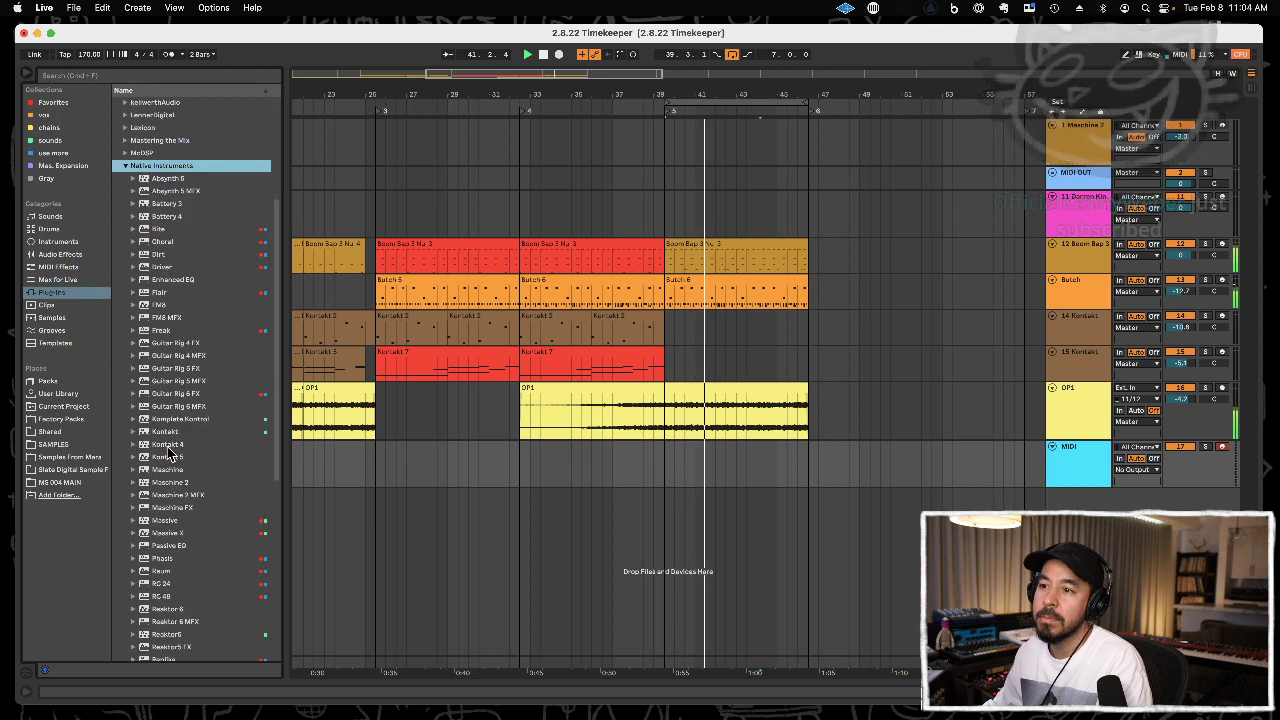
left_click_drag(166, 432, 1084, 462)
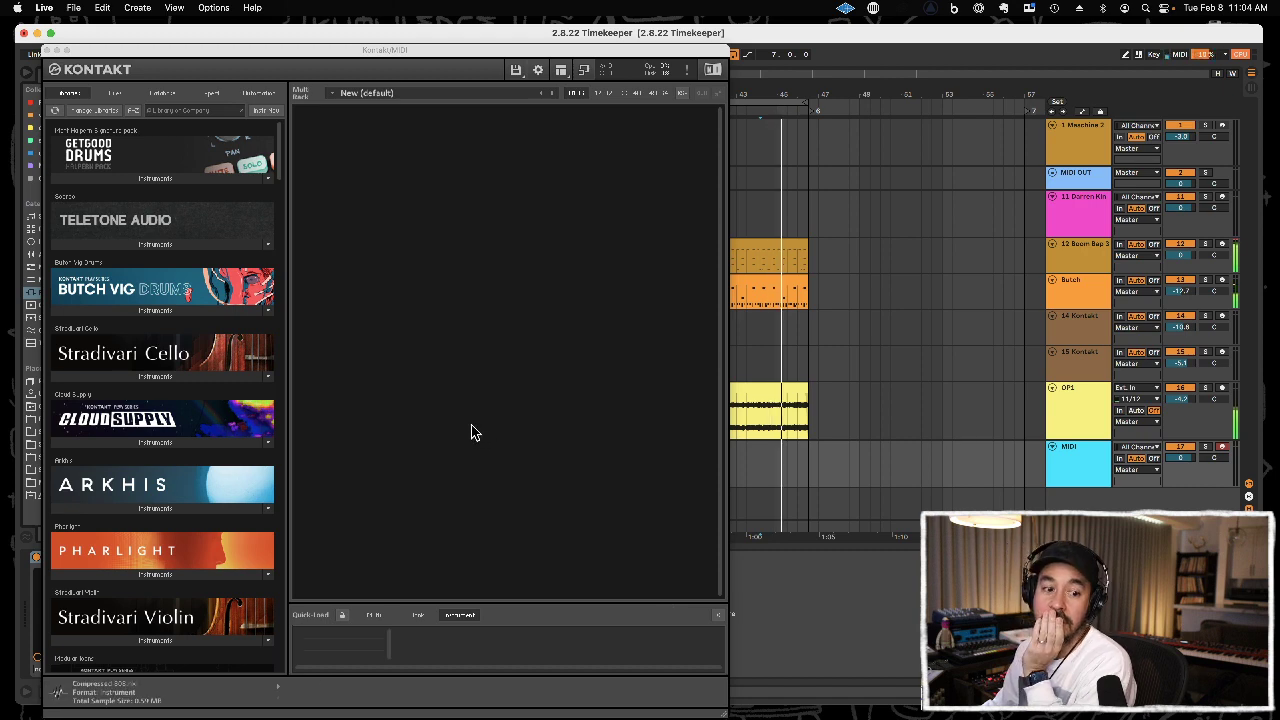
Look through the Kontakt instrument libraries for a sound for the new MIDI track.
scroll(199, 468, "down", 5)
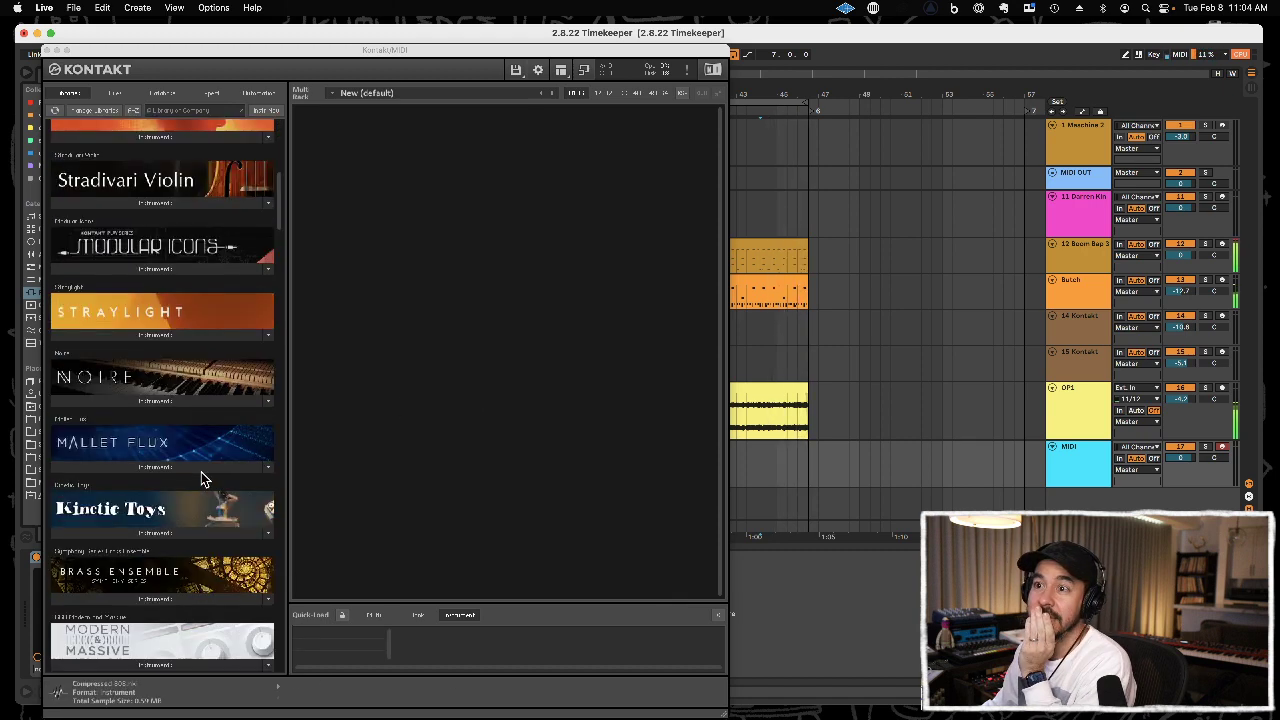
scroll(201, 479, "down", 5)
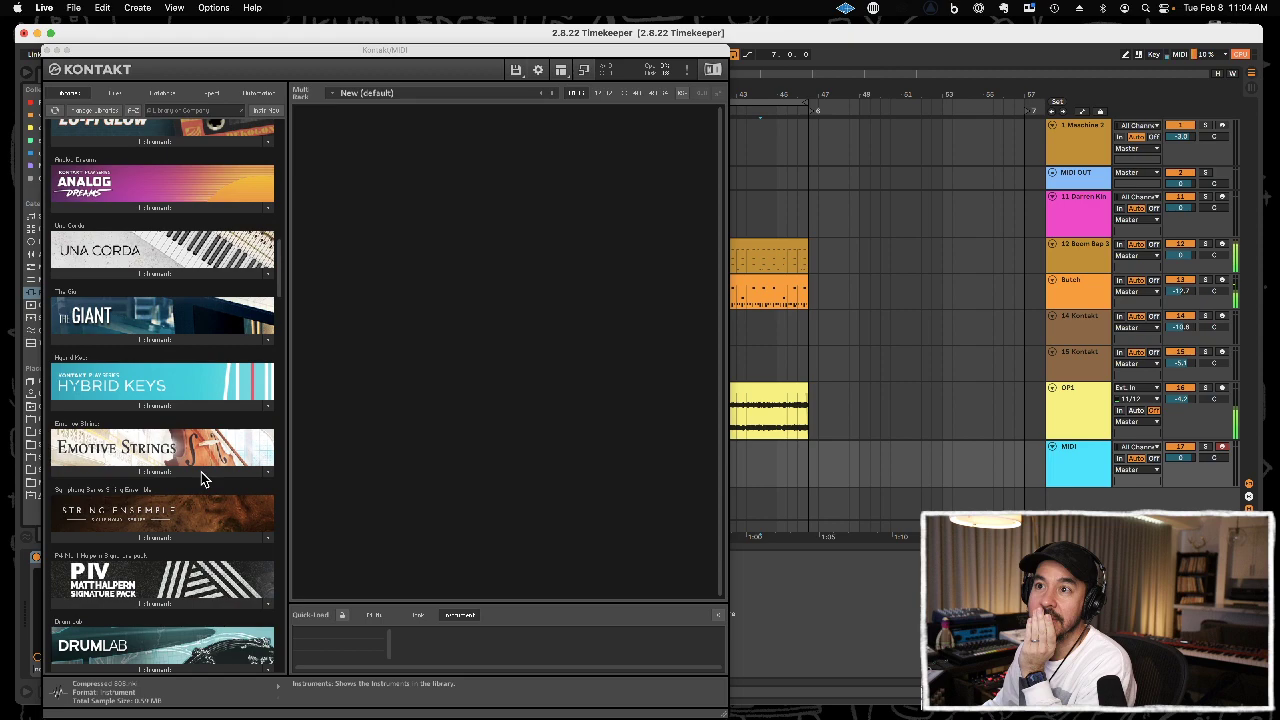
scroll(201, 477, "down", 5)
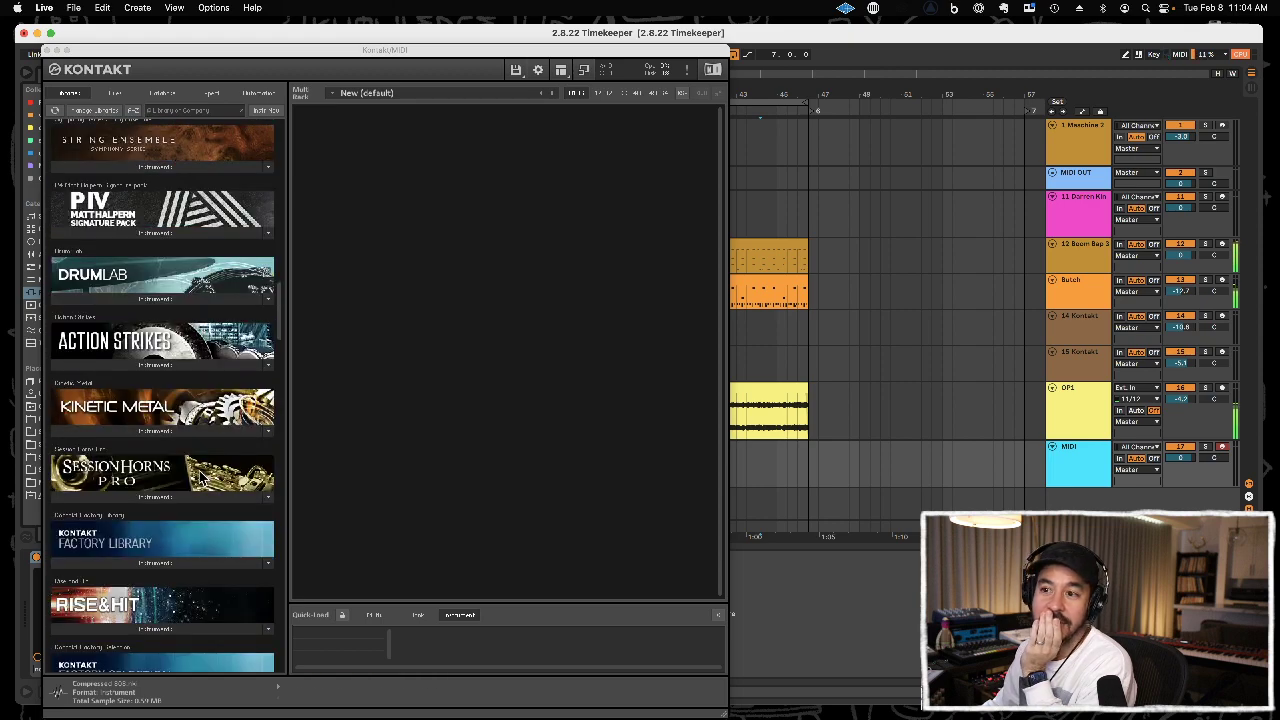
scroll(200, 479, "down", 5)
scroll(200, 475, "down", 3)
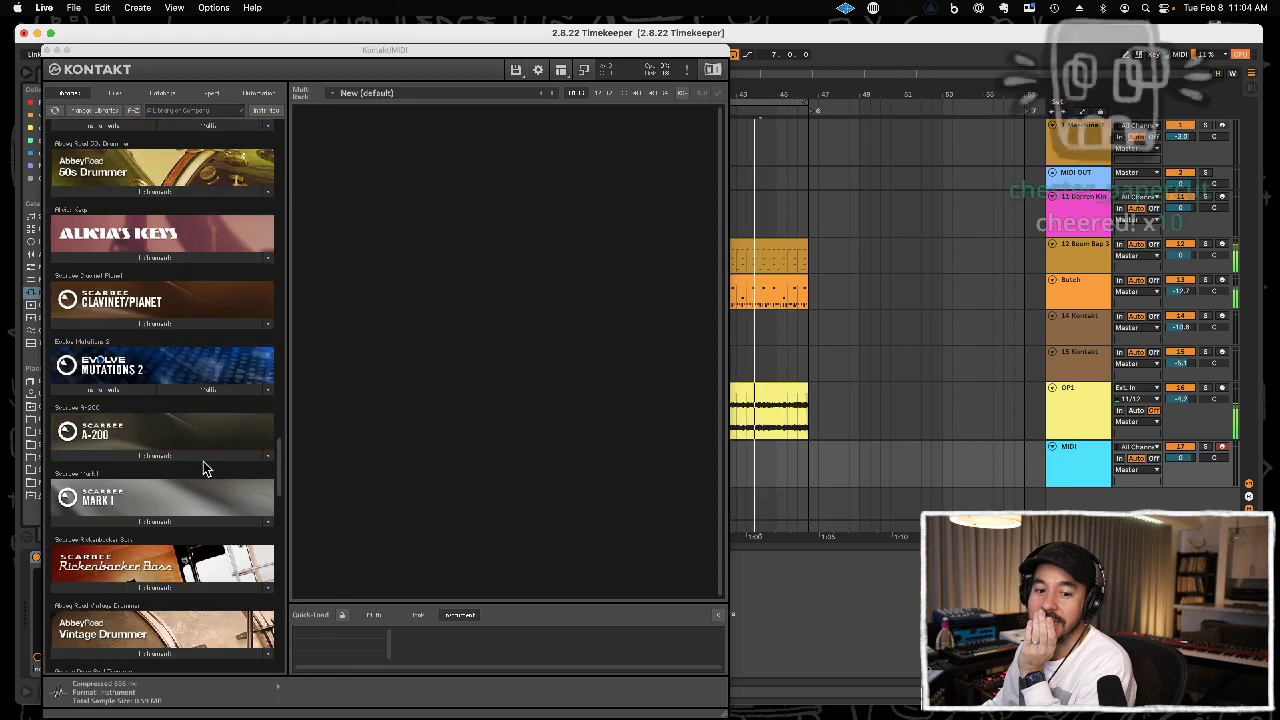
scroll(203, 470, "down", 3)
scroll(200, 461, "up", 15)
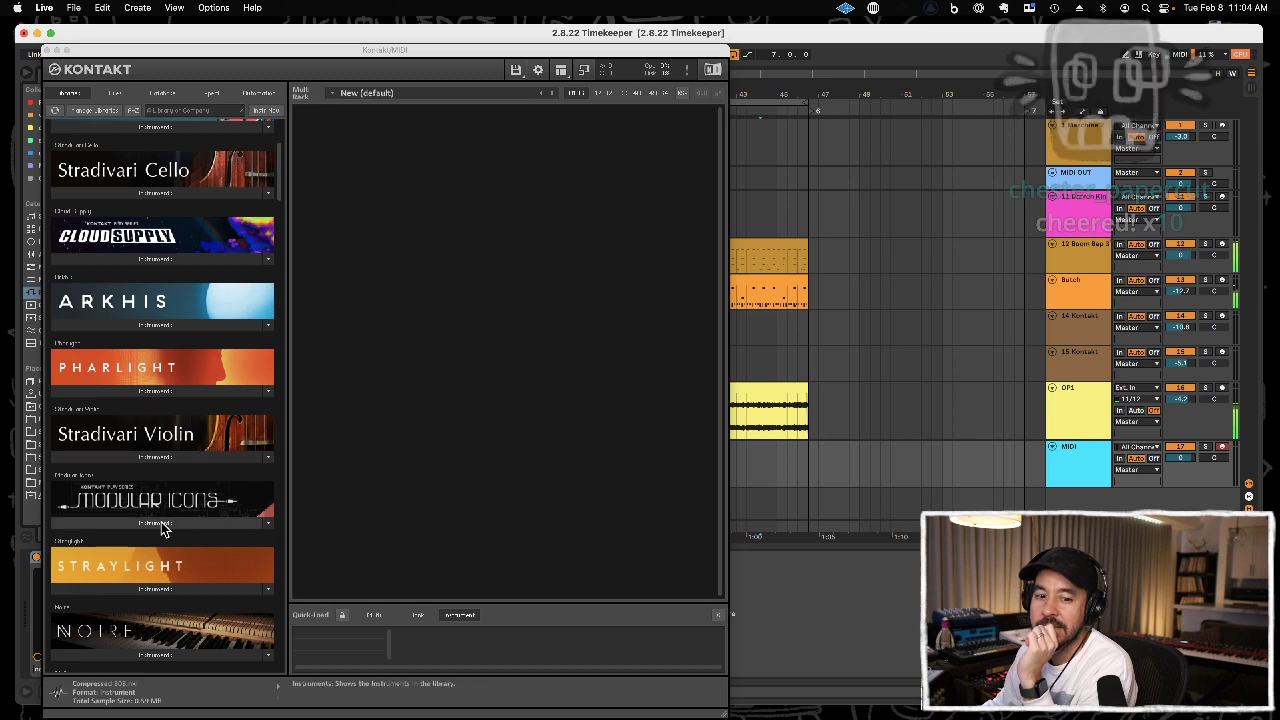
scroll(163, 445, "up", 3)
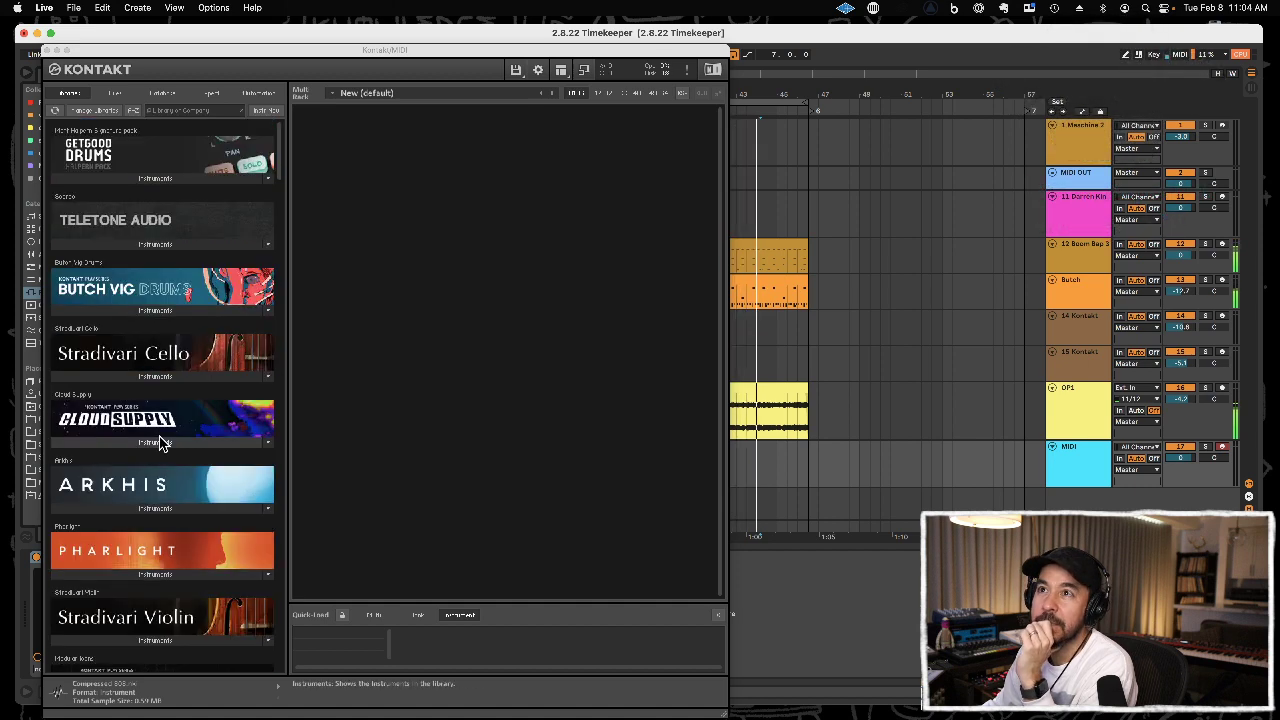
scroll(160, 442, "down", 10)
scroll(160, 440, "down", 15)
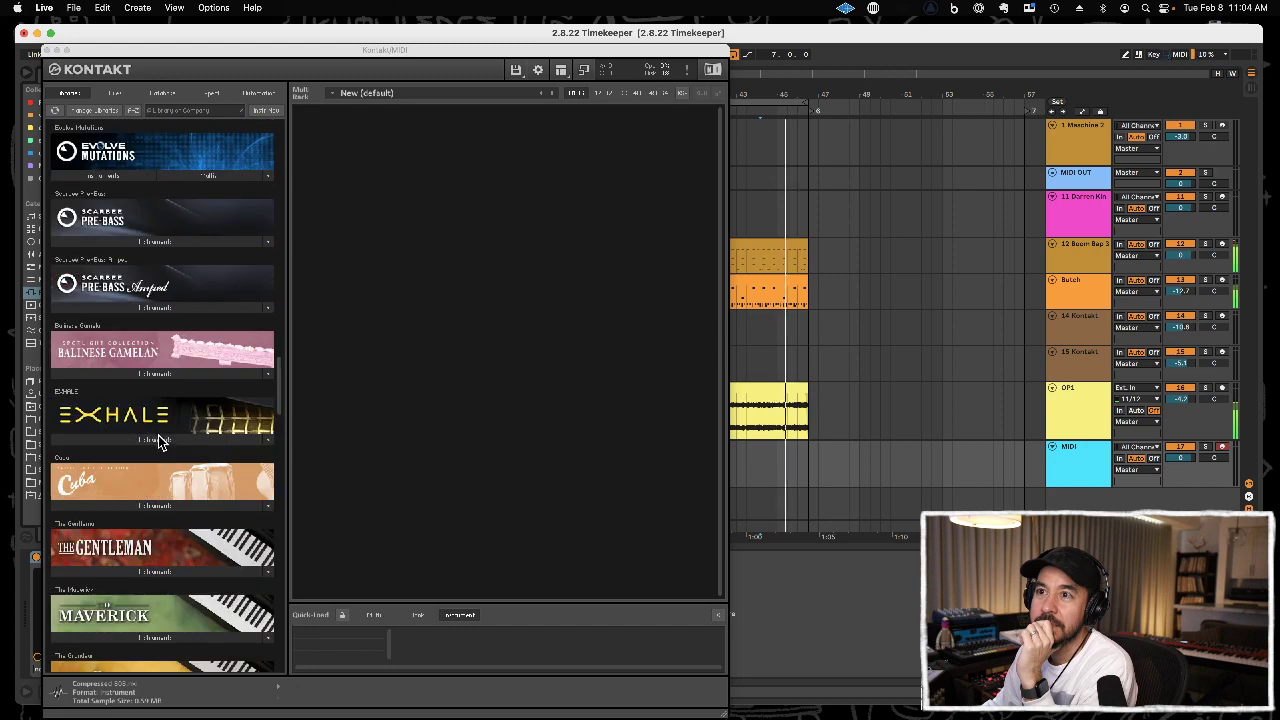
scroll(157, 435, "down", 5)
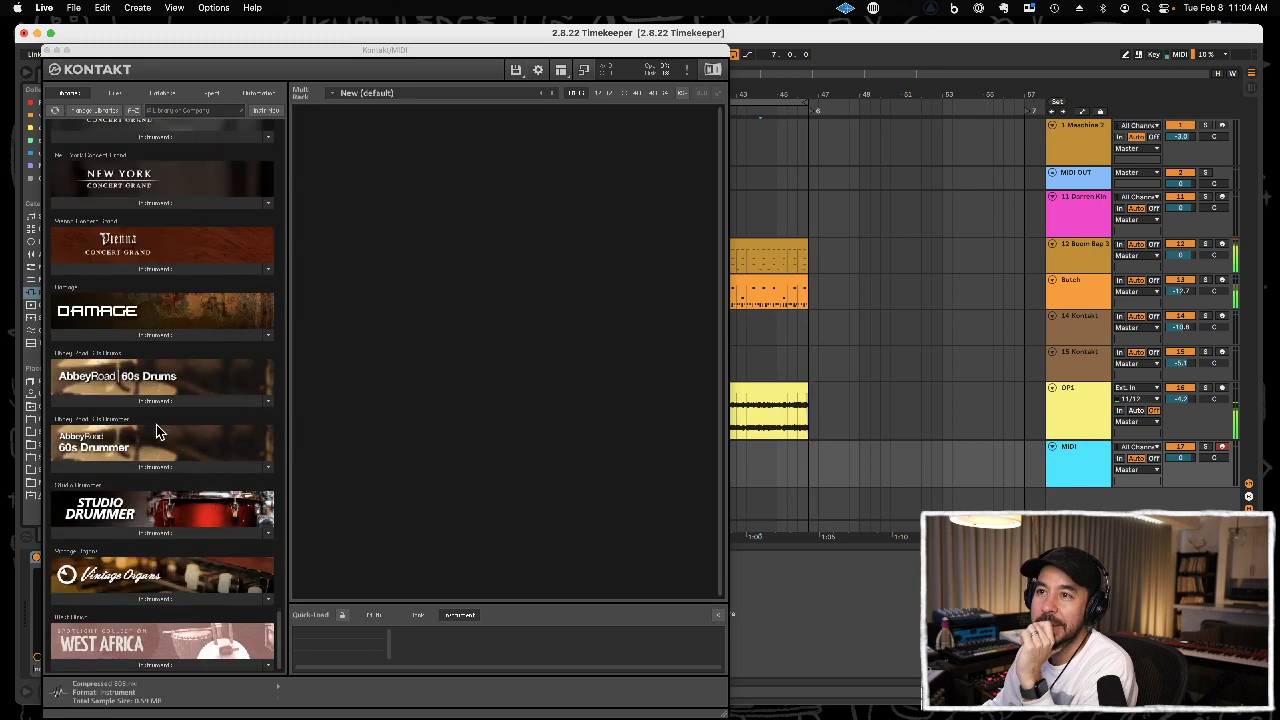
Close the Kontakt window and delete the Kontakt device from the new MIDI track.
left_click(49, 49)
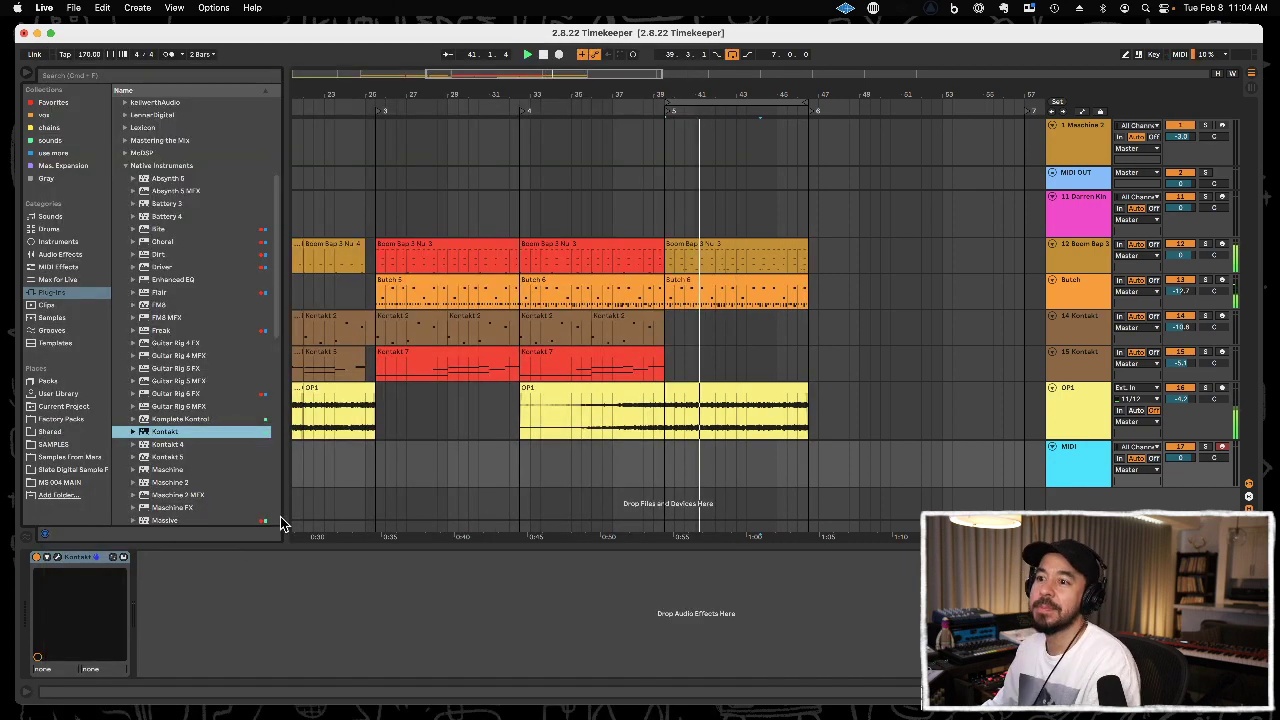
left_click(83, 565)
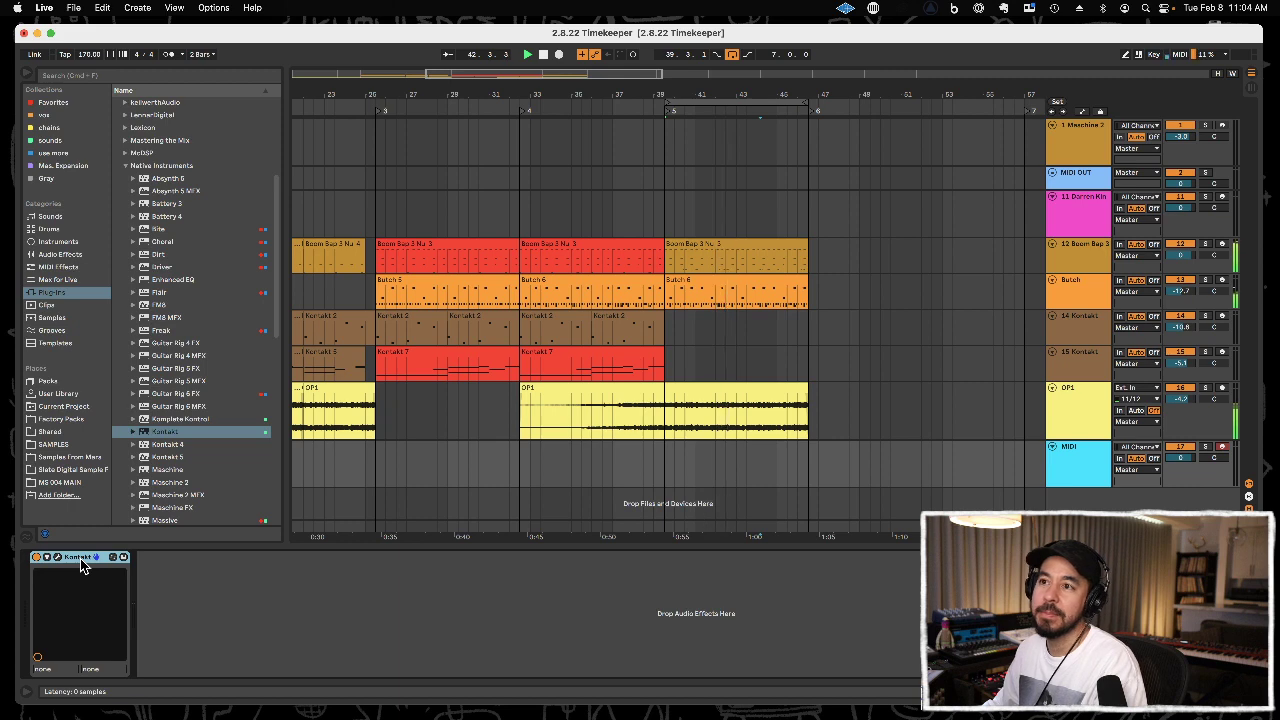
key("Delete")
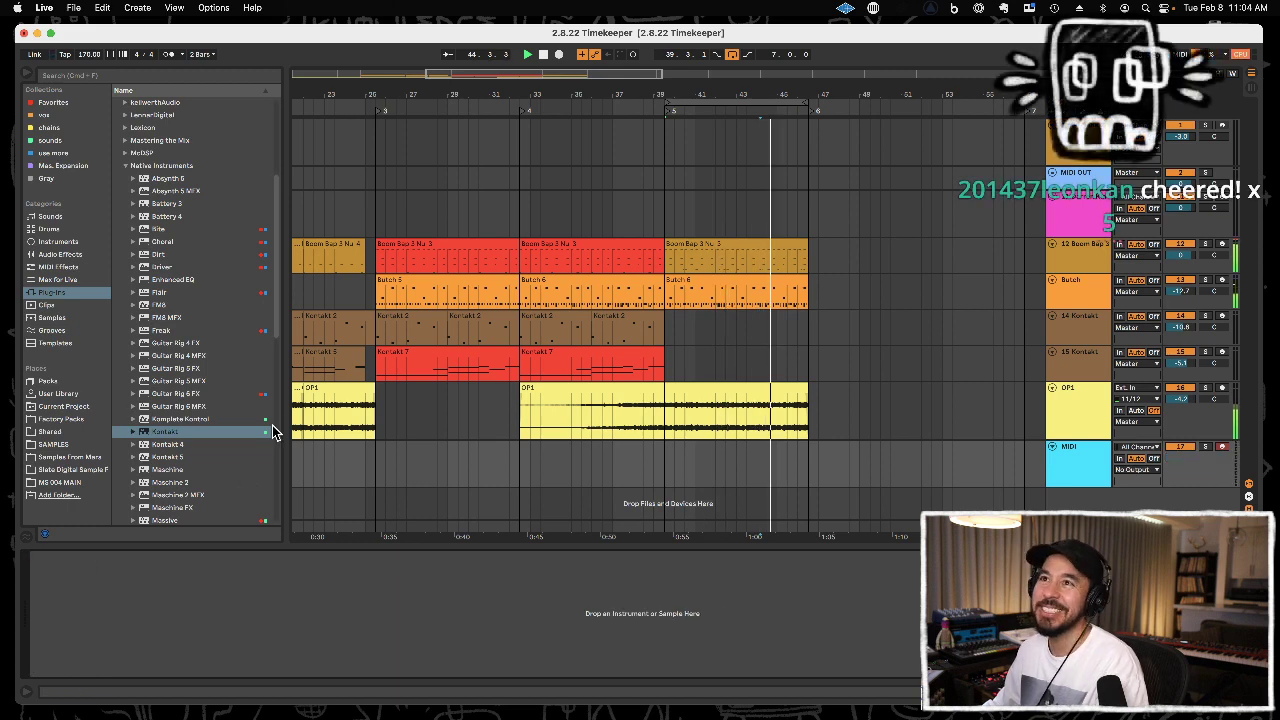
Load ATARI 5.WAV from the ATARI folder in MS Samples onto the new MIDI track as a sampler instrument.
left_click(54, 141)
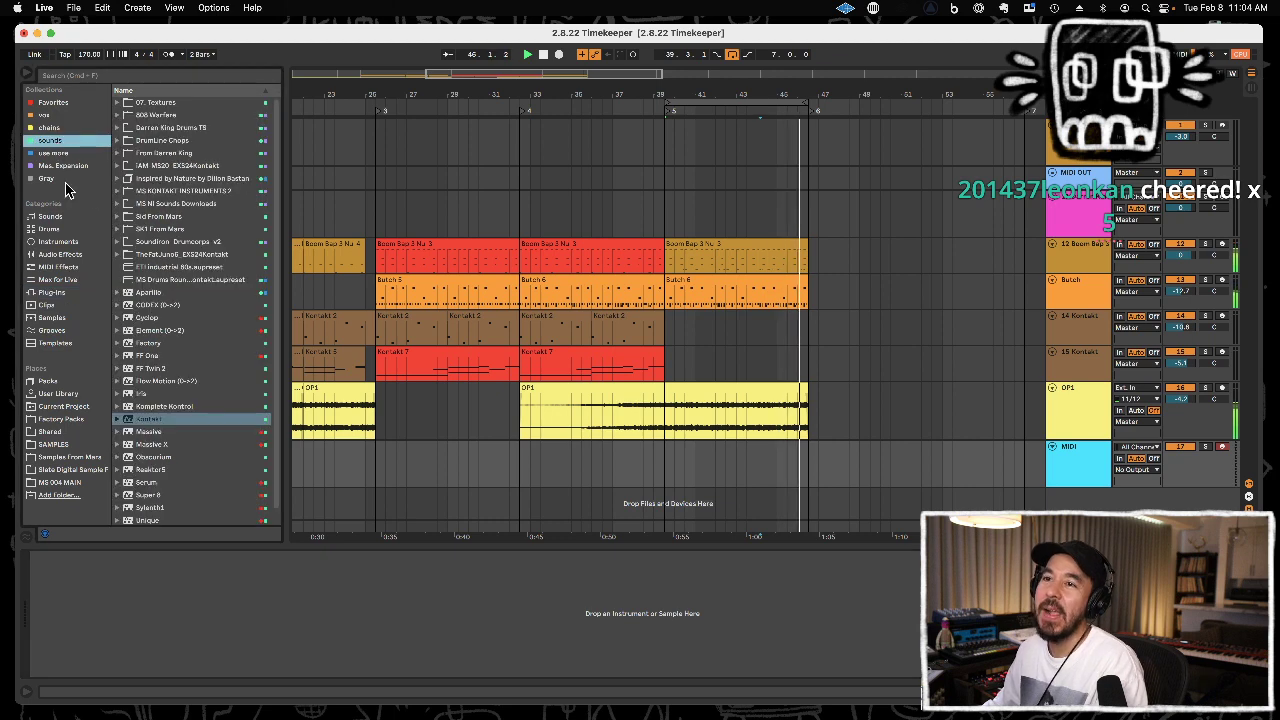
left_click(68, 446)
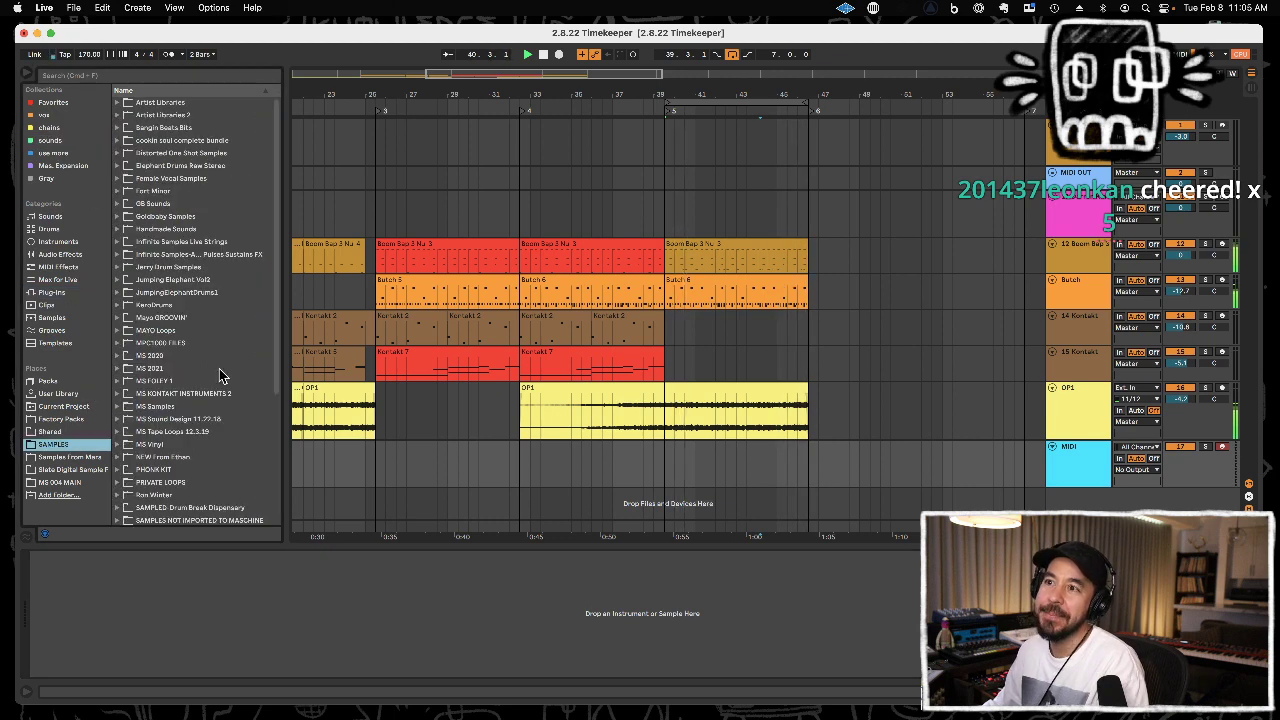
double_click(203, 407)
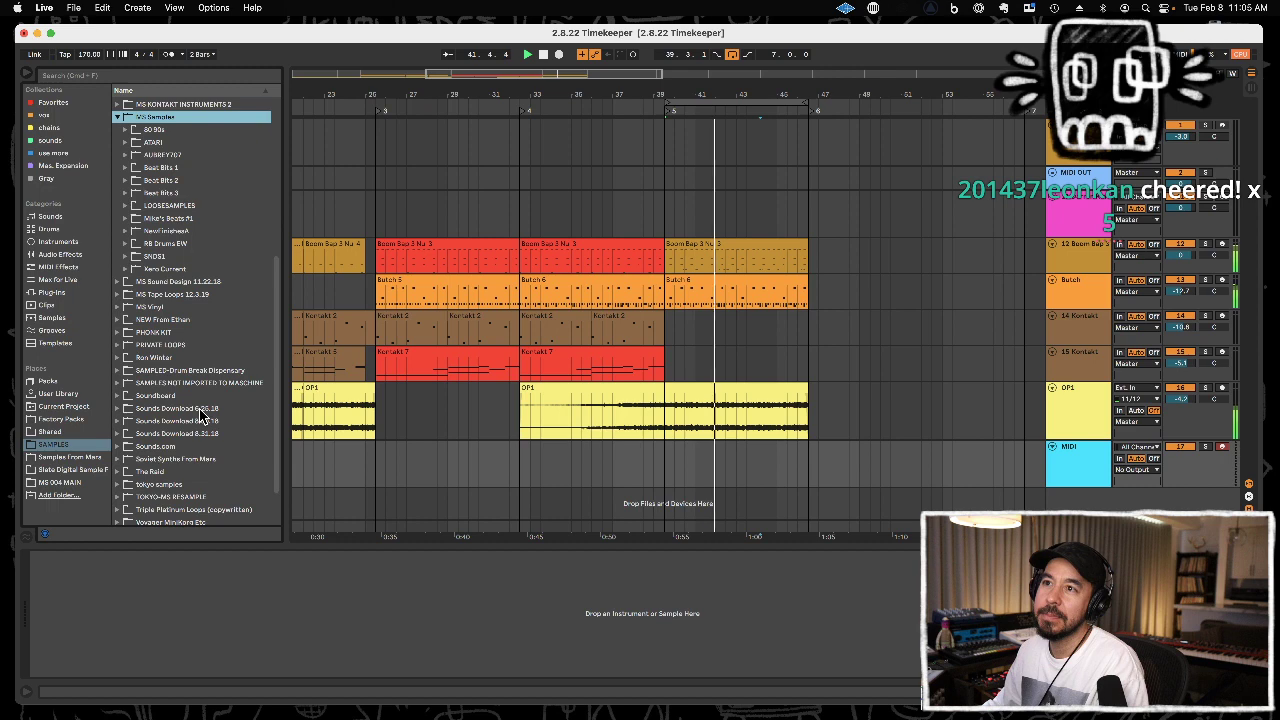
scroll(203, 412, "up", 3)
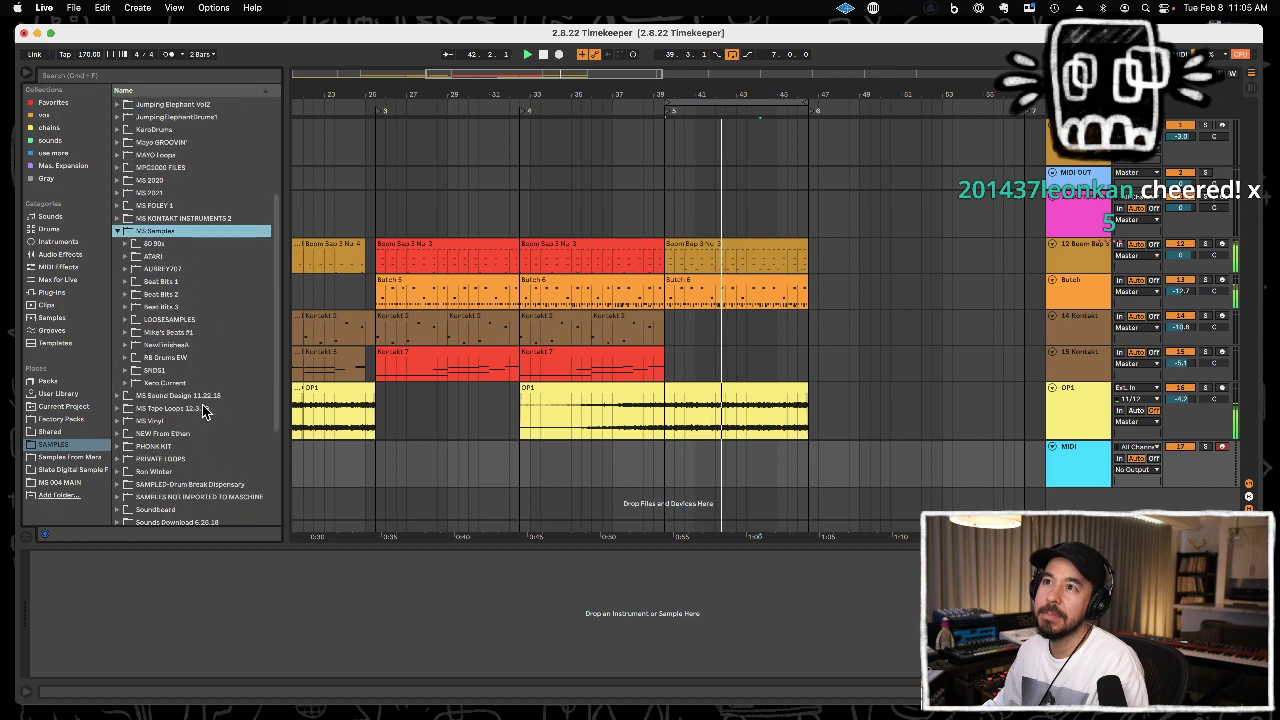
double_click(211, 258)
left_click(211, 334)
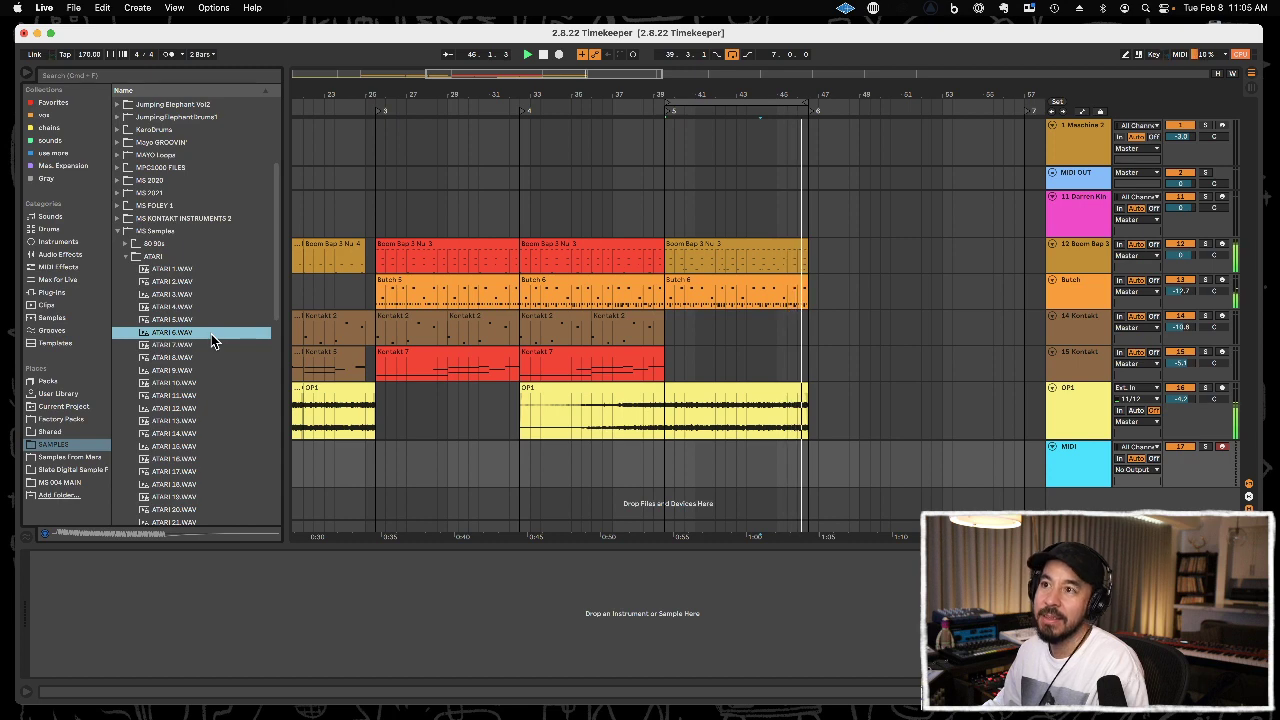
left_click(211, 321)
left_click_drag(212, 320, 280, 598)
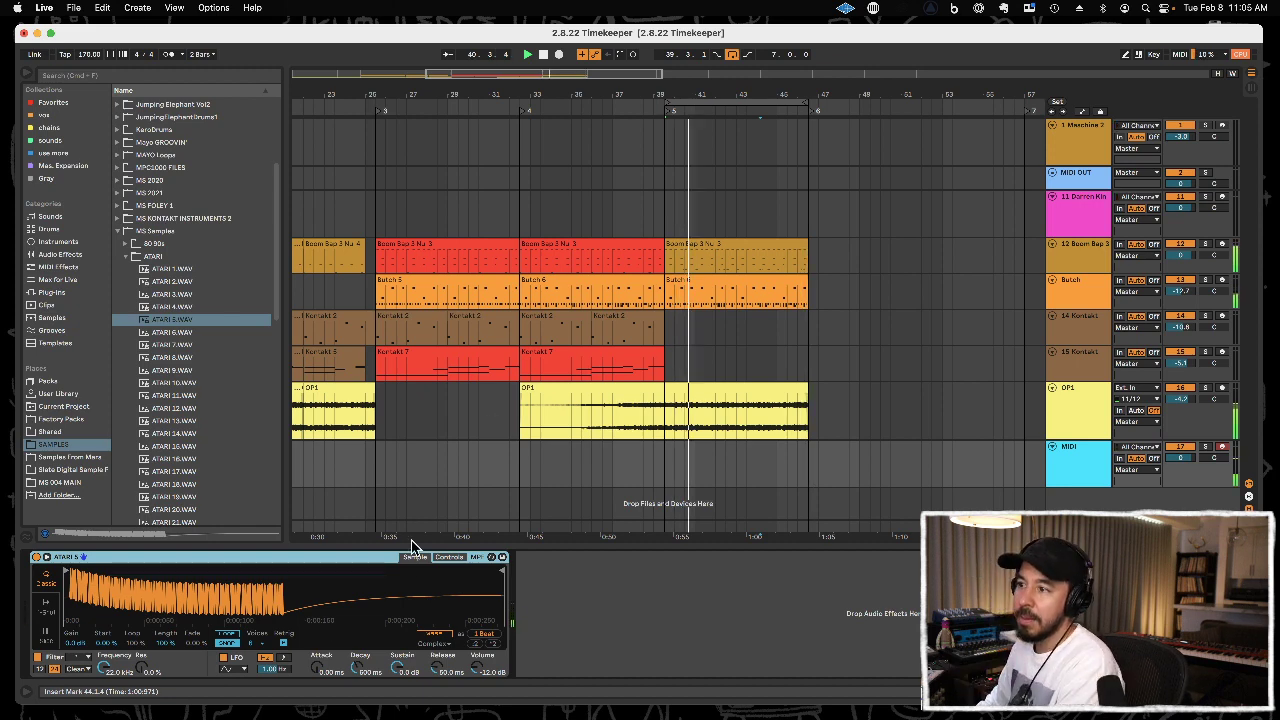
Show the ATARI 5 sampler's controls and set its transposition to -4 st.
left_click(449, 557)
left_click_drag(440, 638, 440, 668)
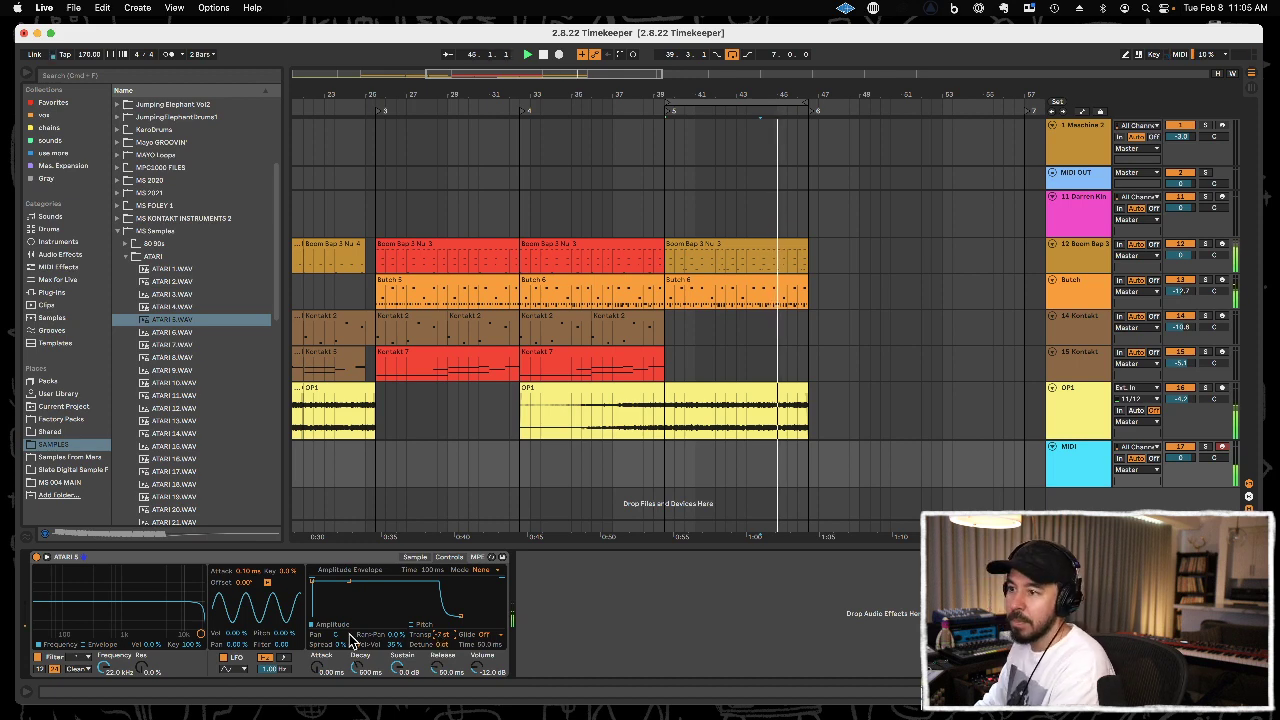
left_click_drag(443, 636, 444, 639)
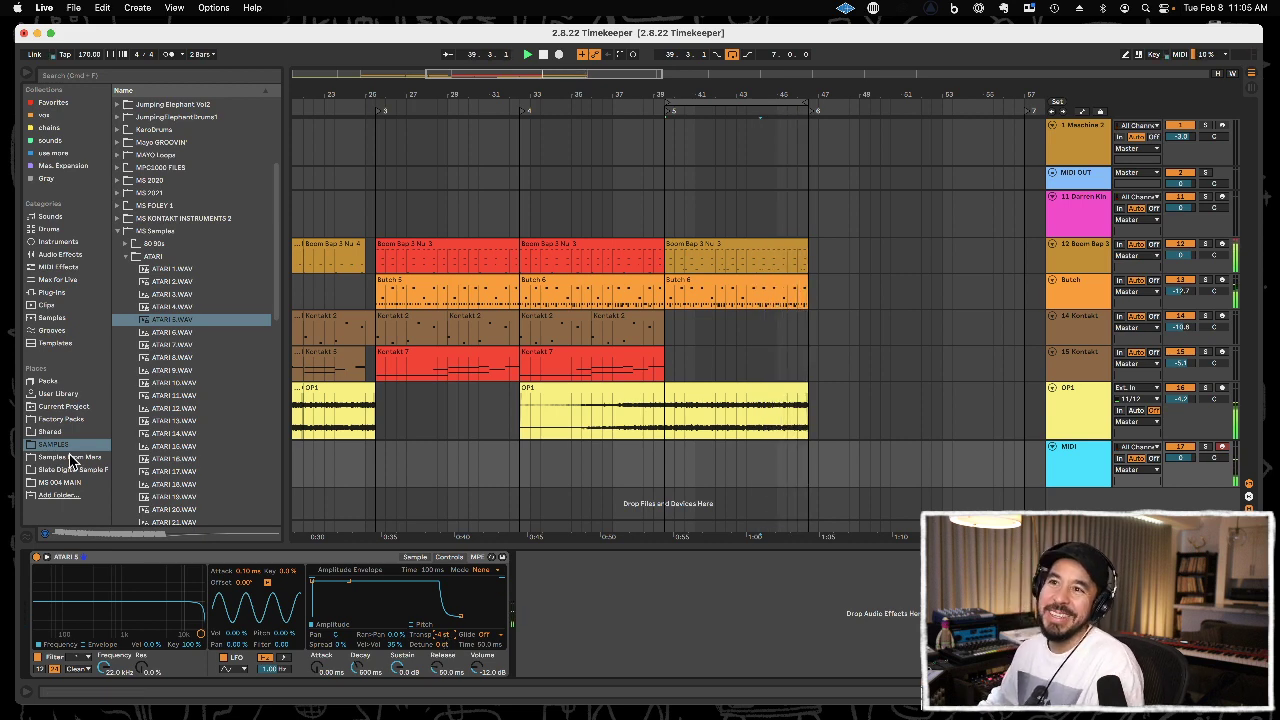
Add an Arpeggiator MIDI effect in front of the ATARI 5 sampler and enable its Hold option.
left_click(60, 267)
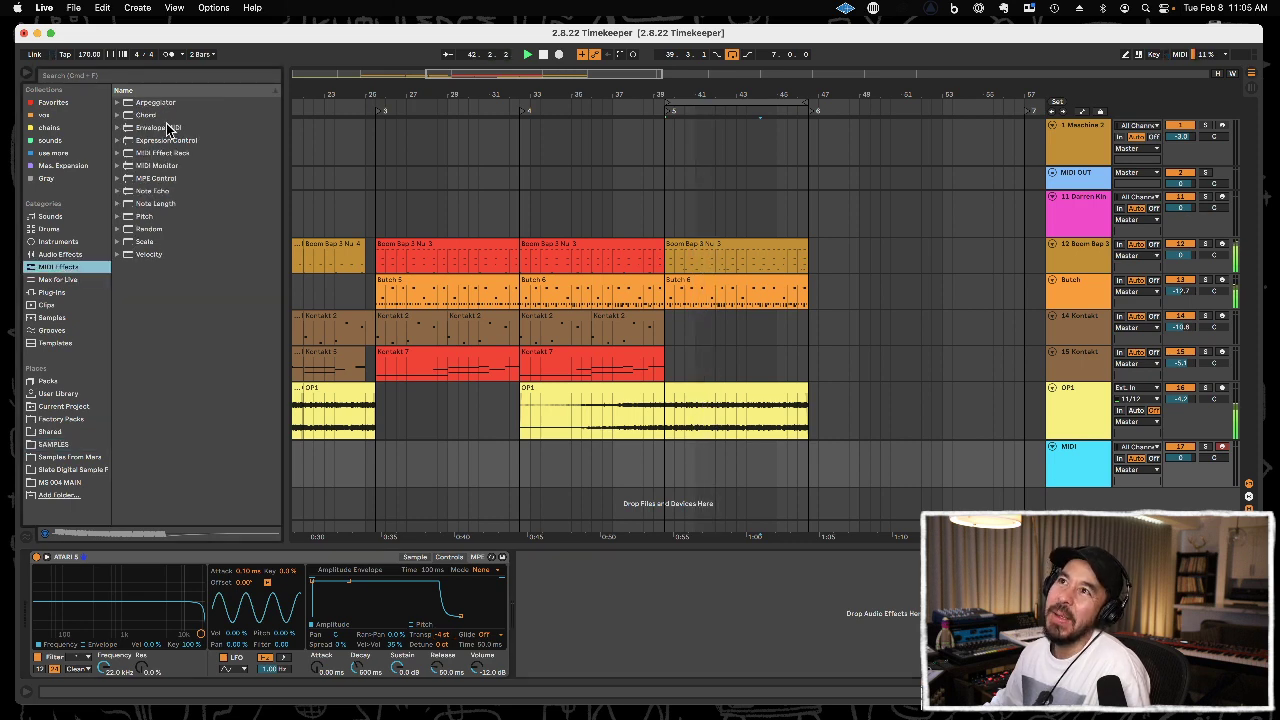
left_click_drag(155, 102, 64, 586)
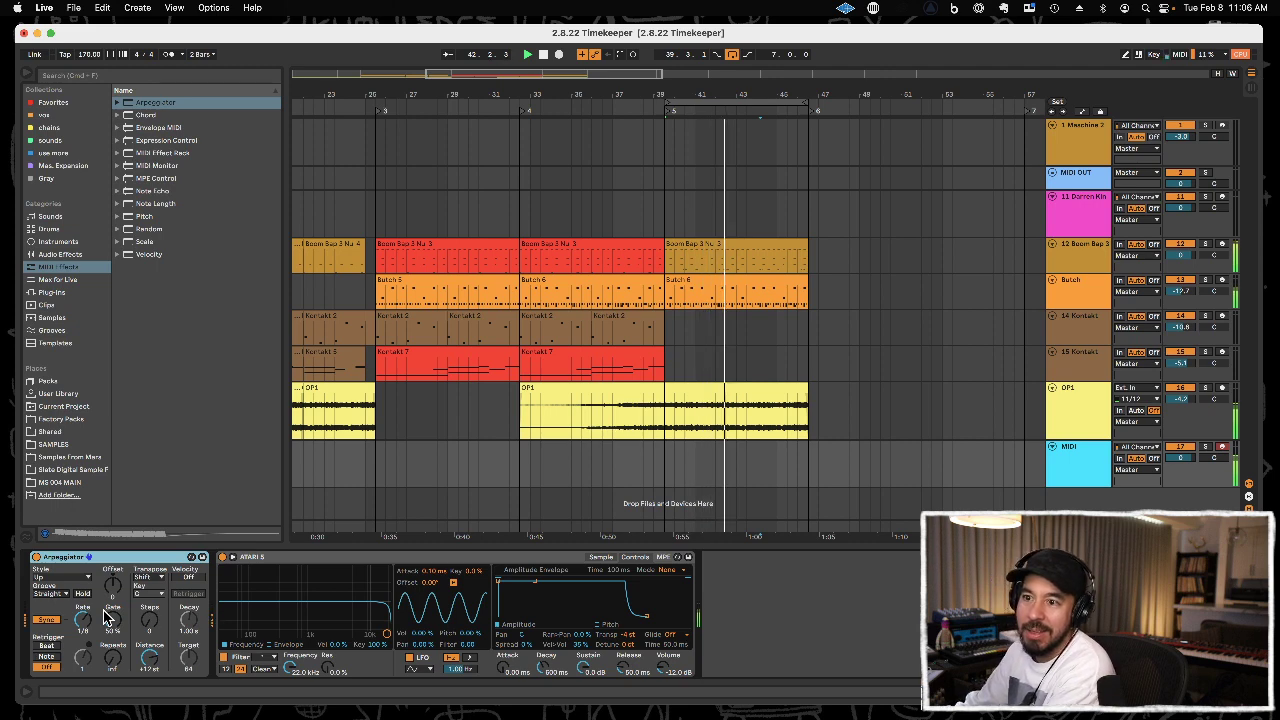
left_click(84, 595)
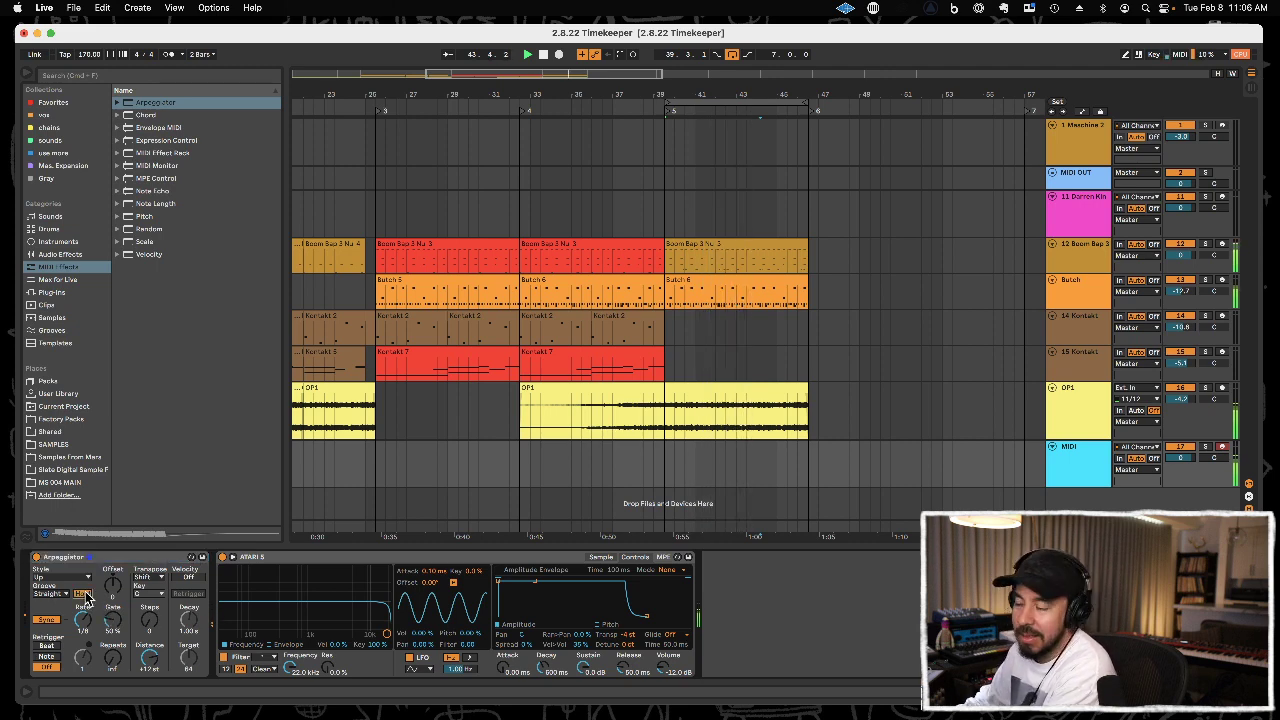
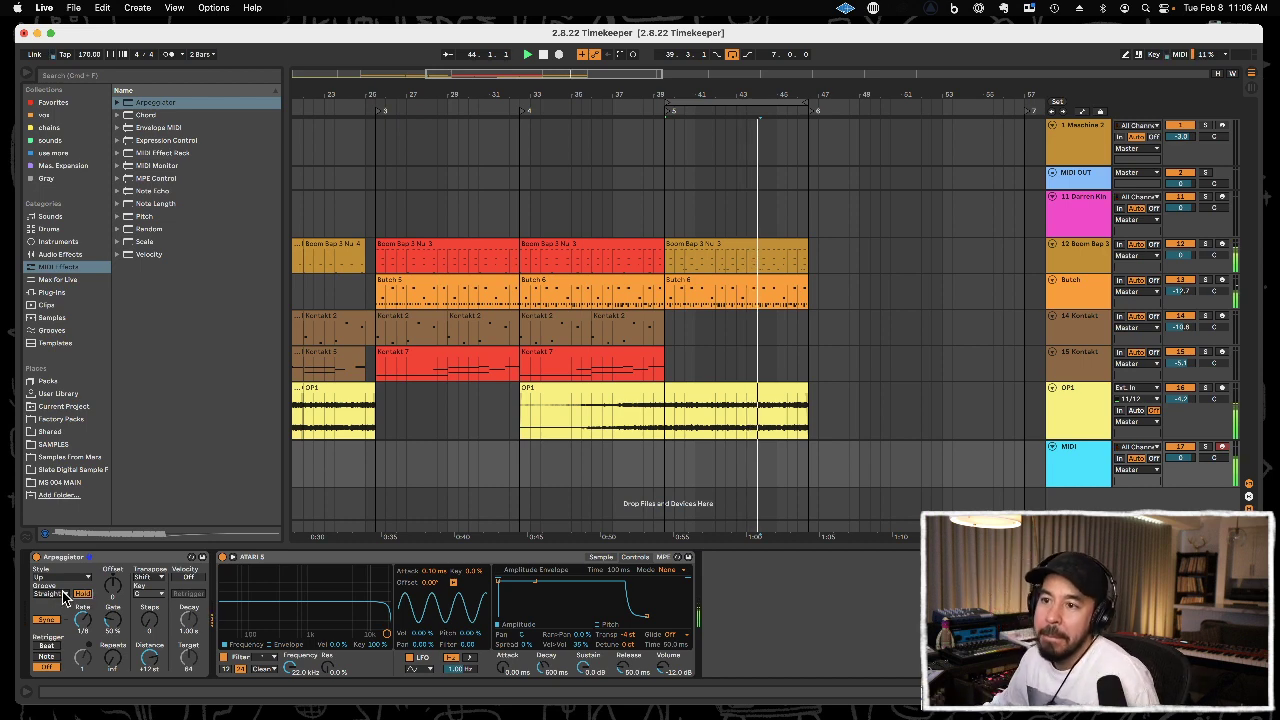
Set the Arpeggiator's style to Random and keep its groove at Straight.
left_click(68, 585)
left_click(68, 566)
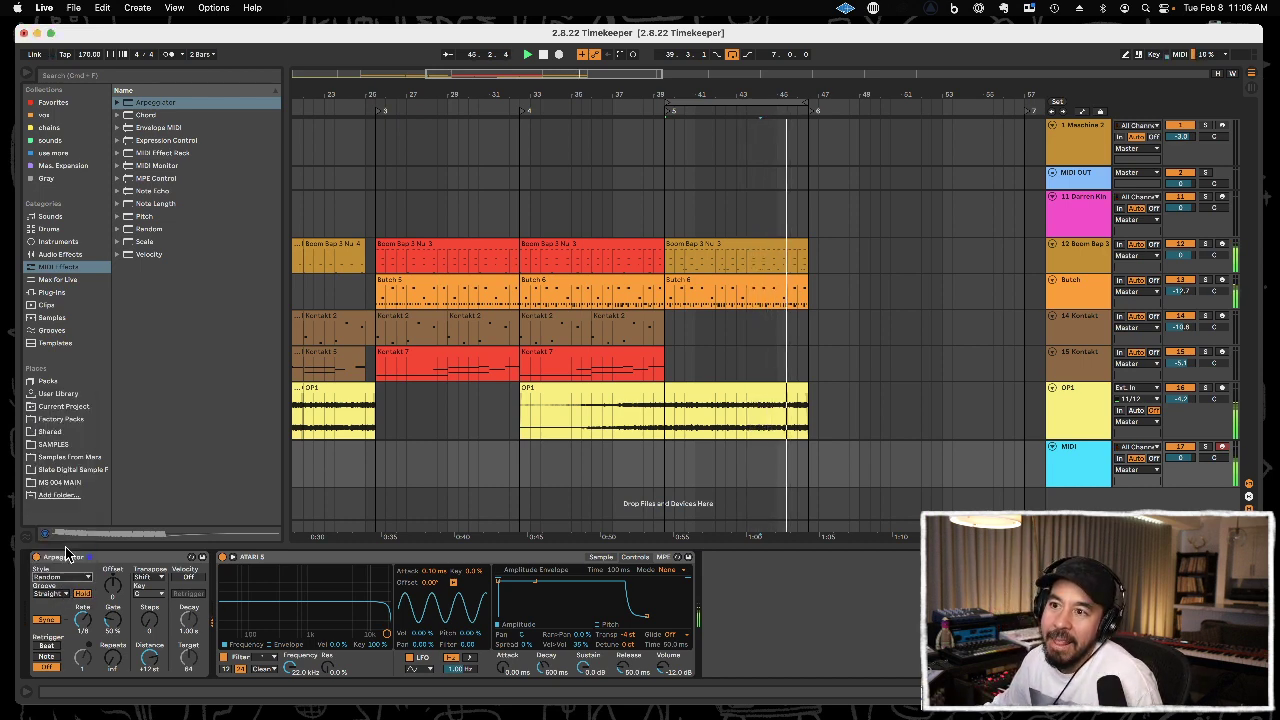
left_click(63, 594)
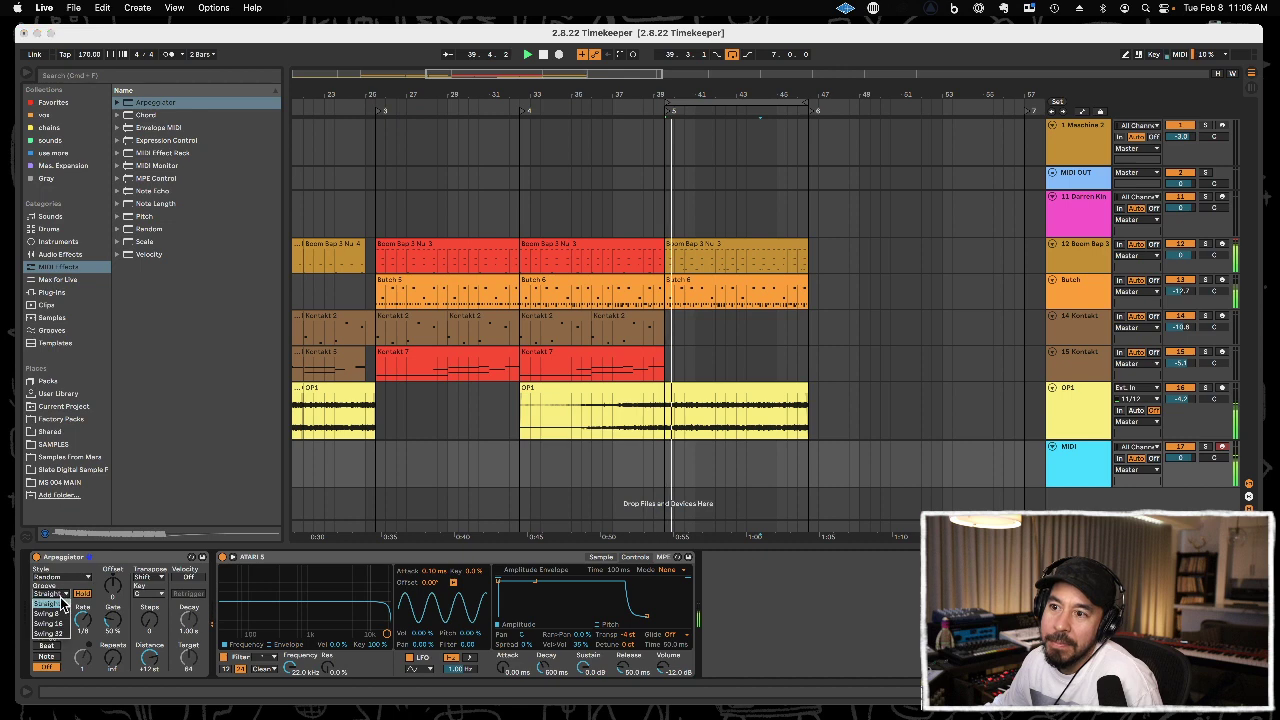
left_click(100, 558)
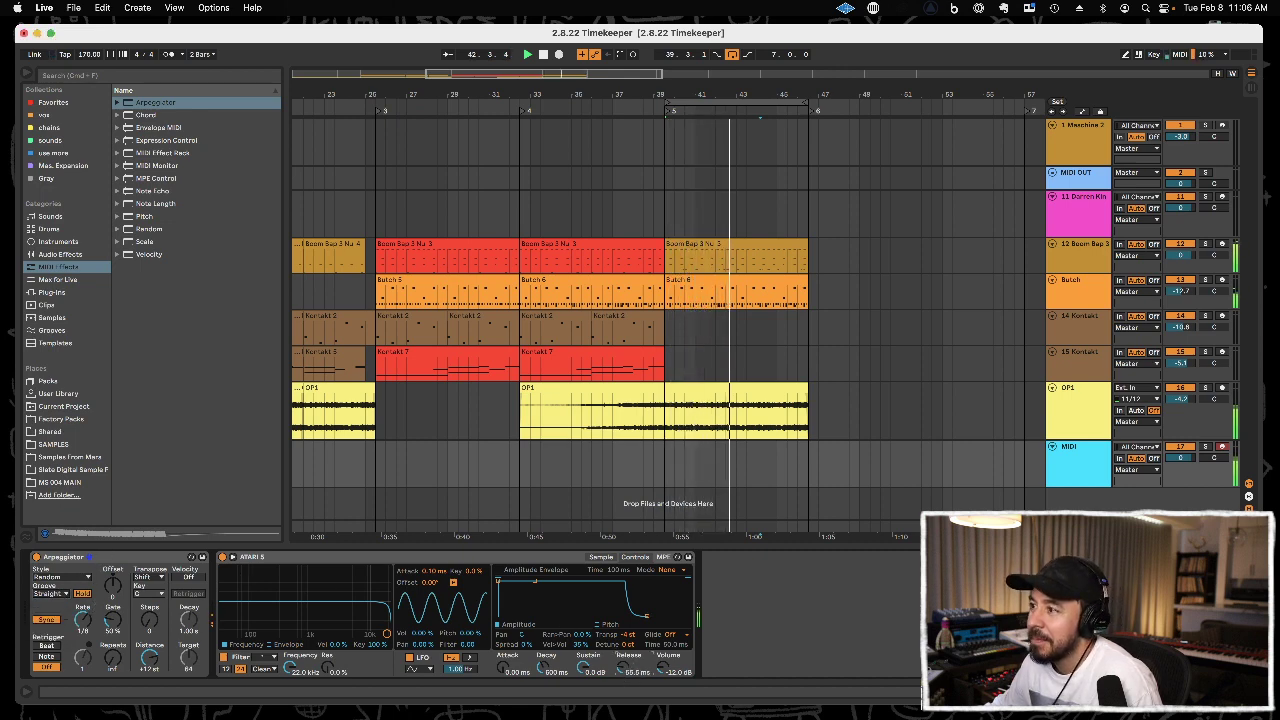
Set the ATARI 5 sampler's amplitude envelope to a 21.2 ms release and a 97.1 ms attack.
left_click_drag(622, 668, 622, 699)
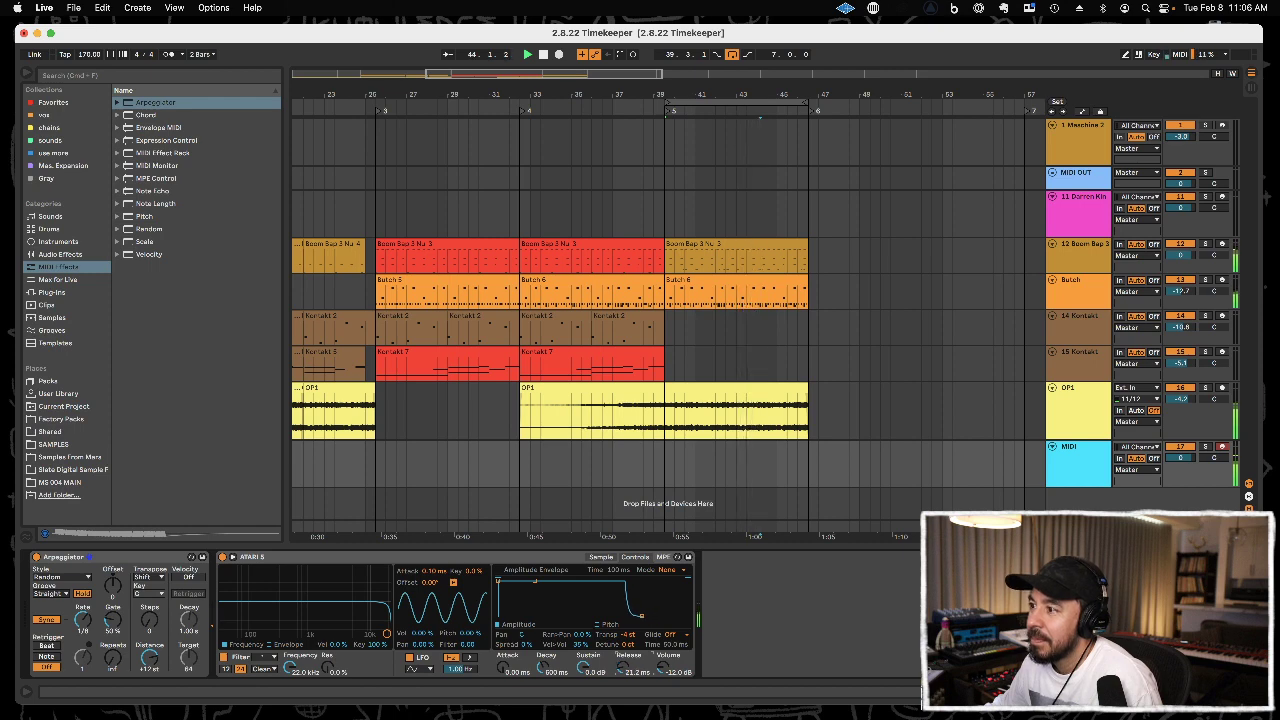
mouse_move(503, 667)
left_mouse_down()
mouse_move(503, 652)
mouse_move(503, 668)
left_mouse_up()
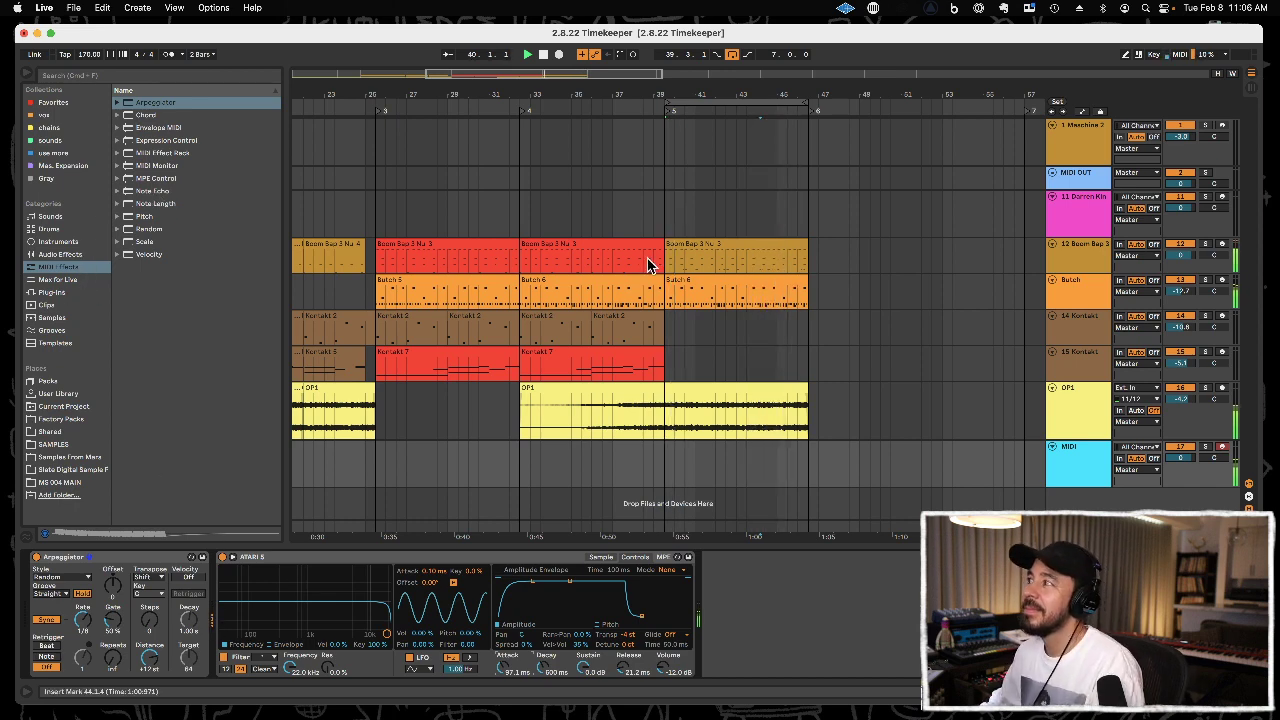
Record a held chord on the MIDI track in the section from 39.3.1 and quantize its notes.
key("F9")
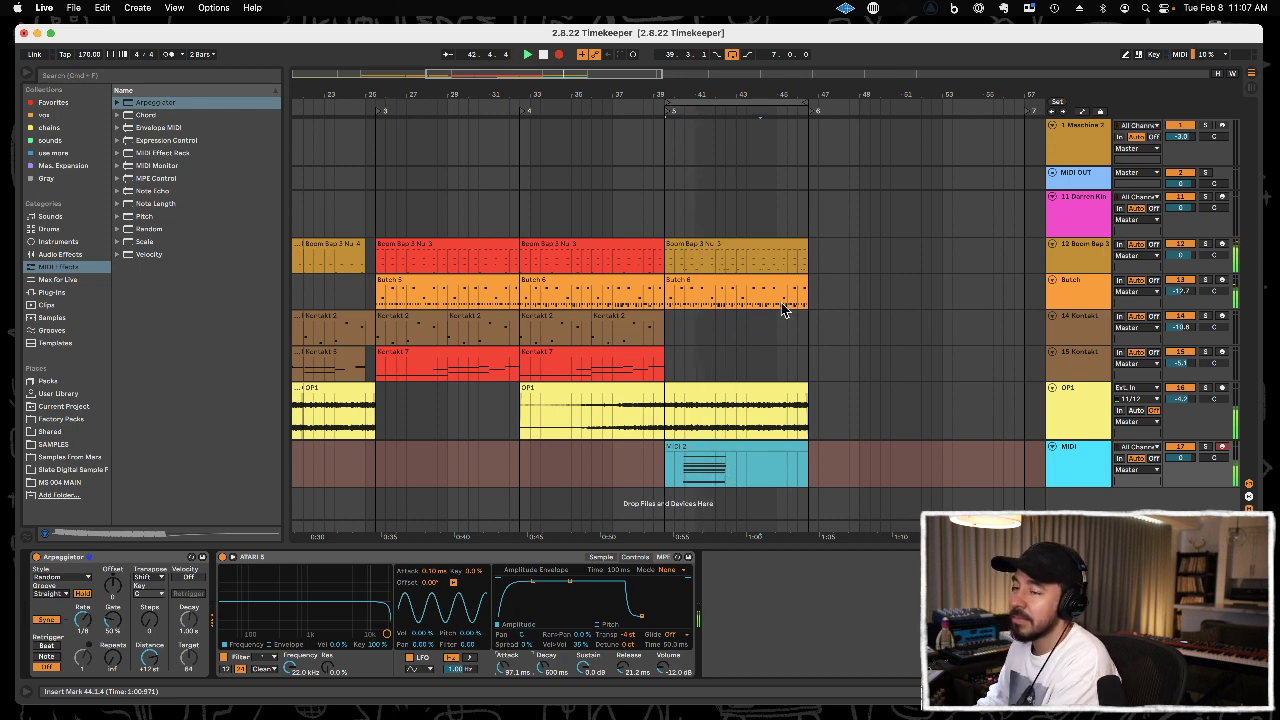
double_click(697, 455)
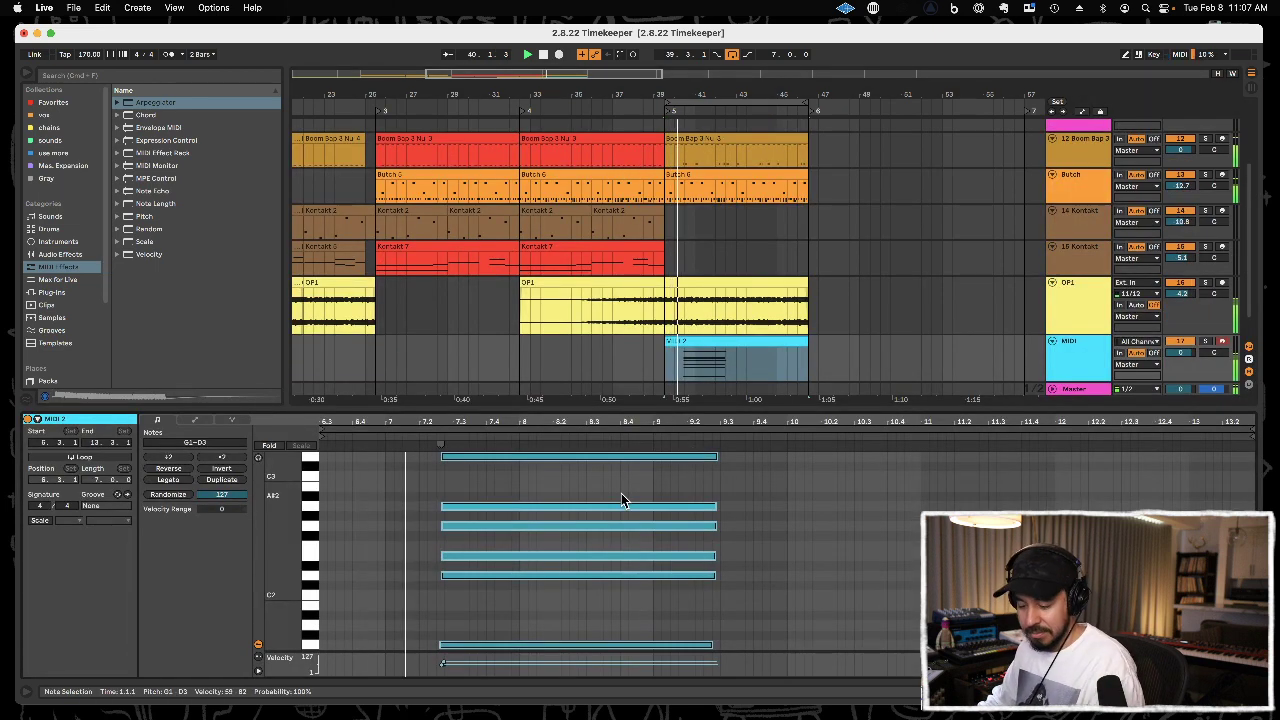
key("super+u")
Move the recorded chord notes to the clip start and stretch them across the whole clip, with playback from the section start.
left_click_drag(587, 458, 464, 462)
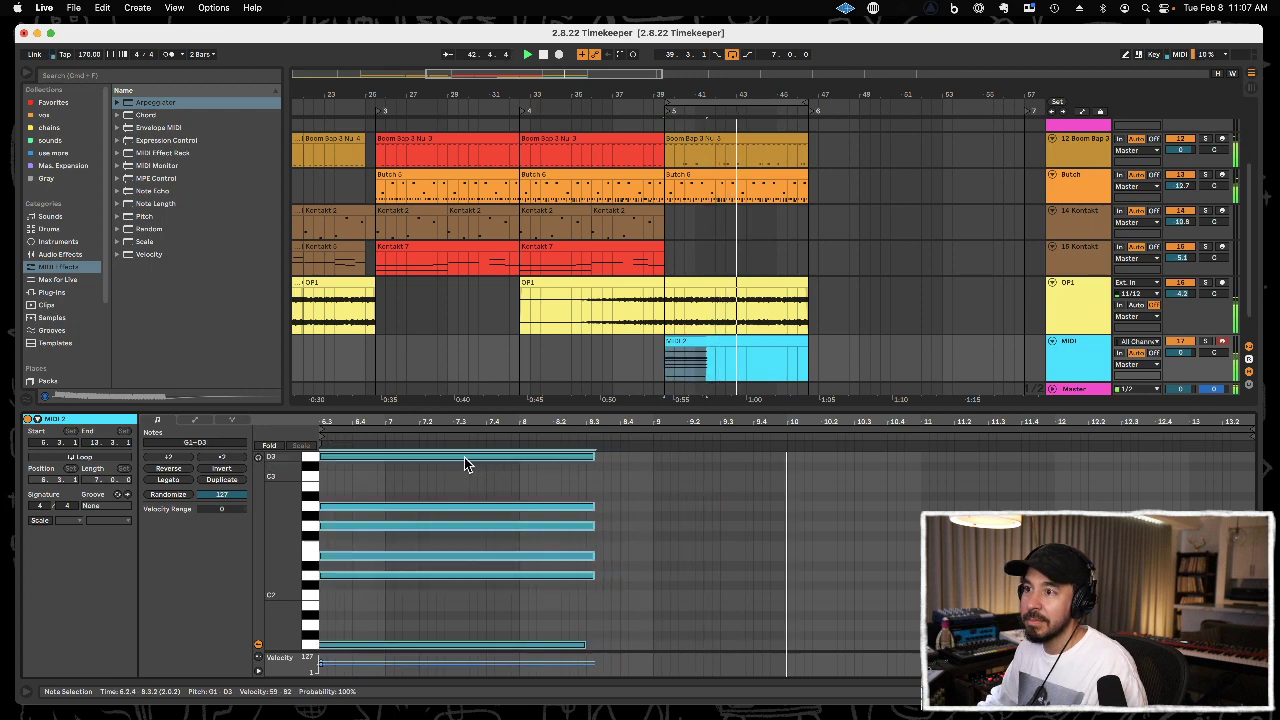
left_click_drag(593, 462, 1251, 434)
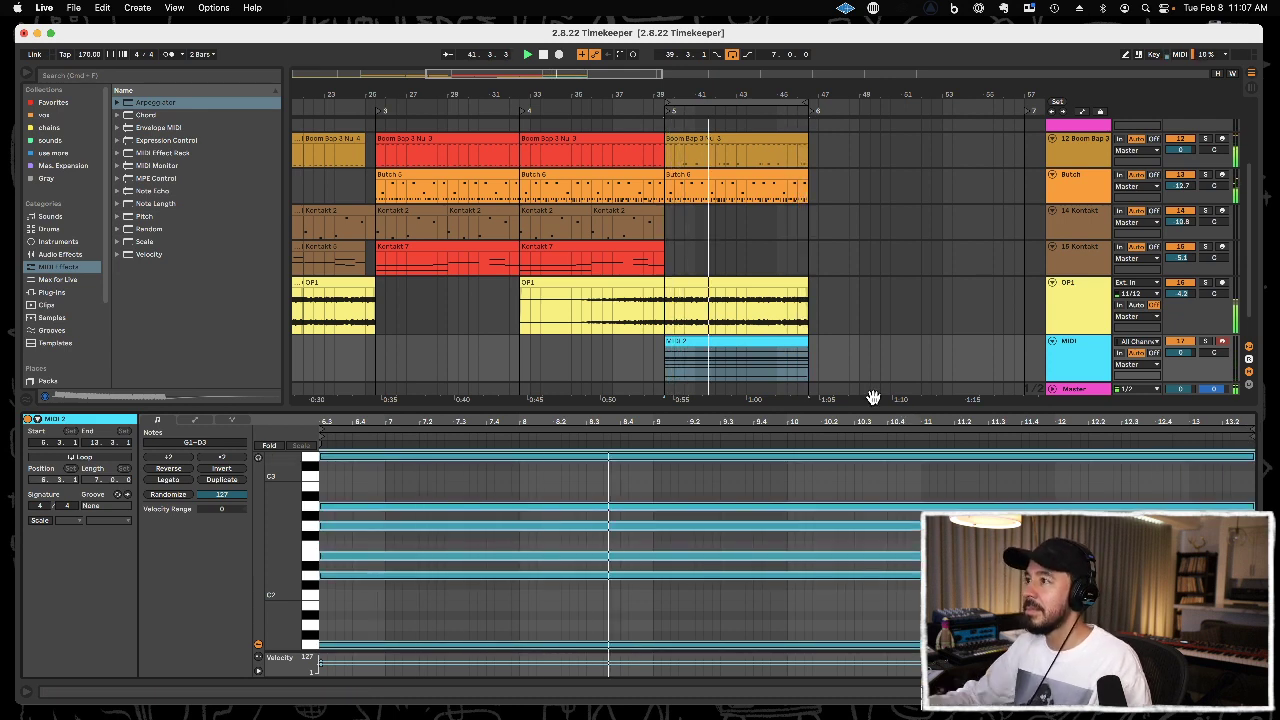
left_click(670, 118)
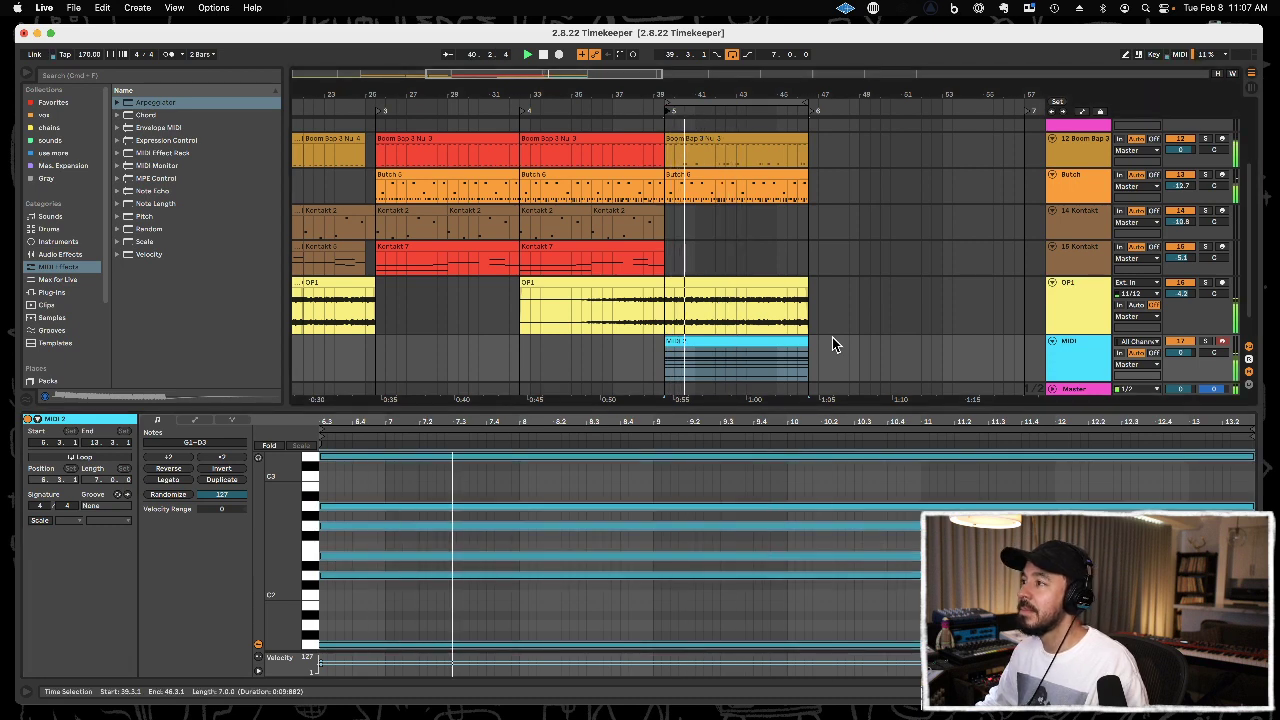
Duplicate the chord's top D3 note up to E3 across the full clip length.
scroll(642, 494, "up", 3)
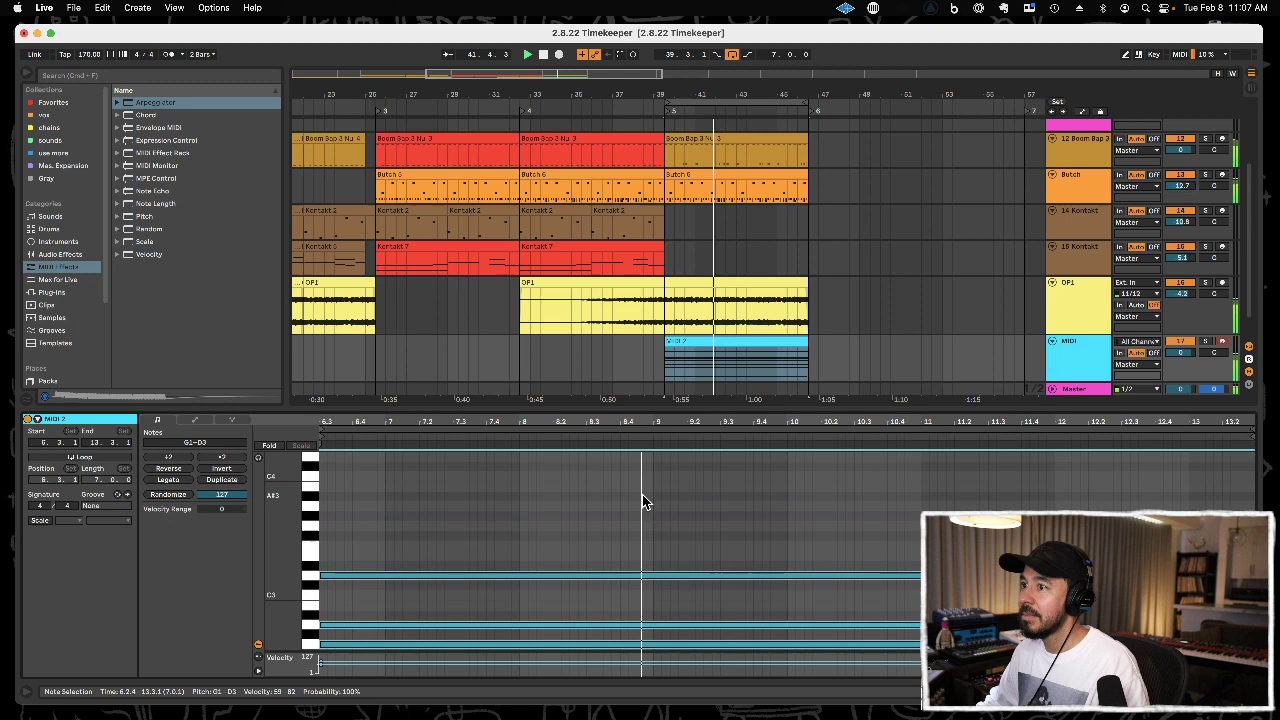
left_click(458, 586)
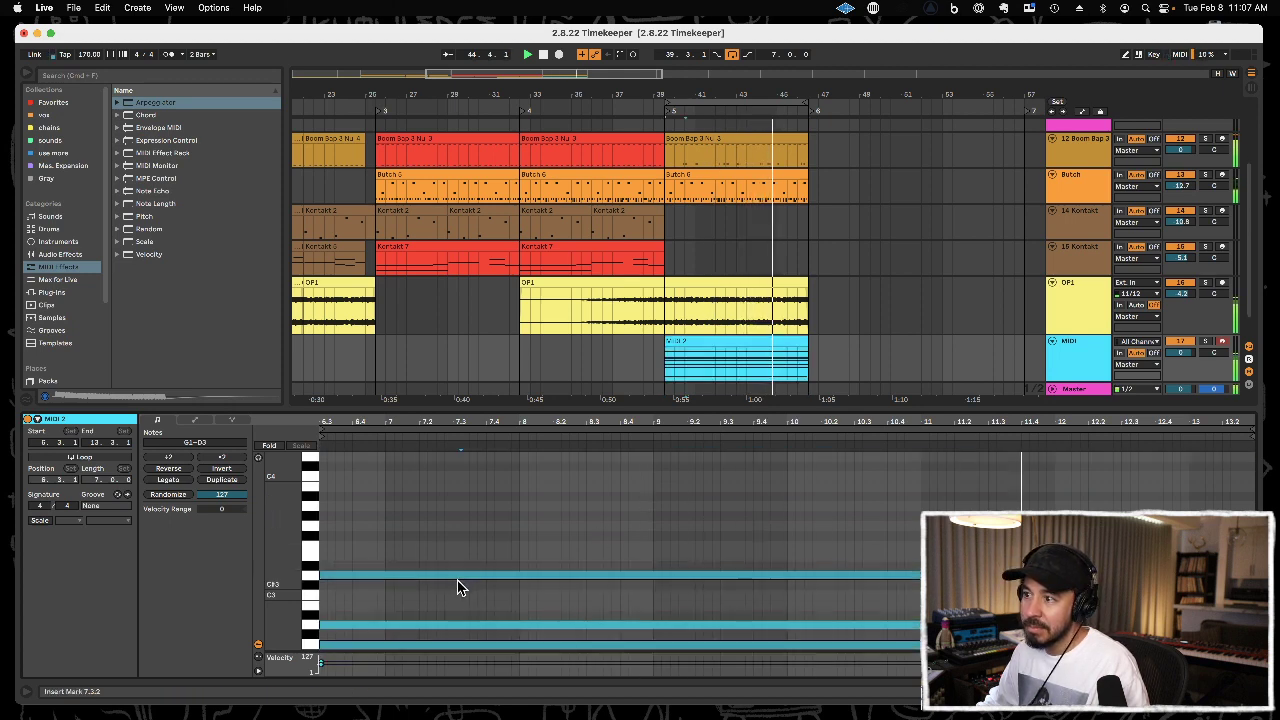
left_click_drag(454, 574, 453, 556)
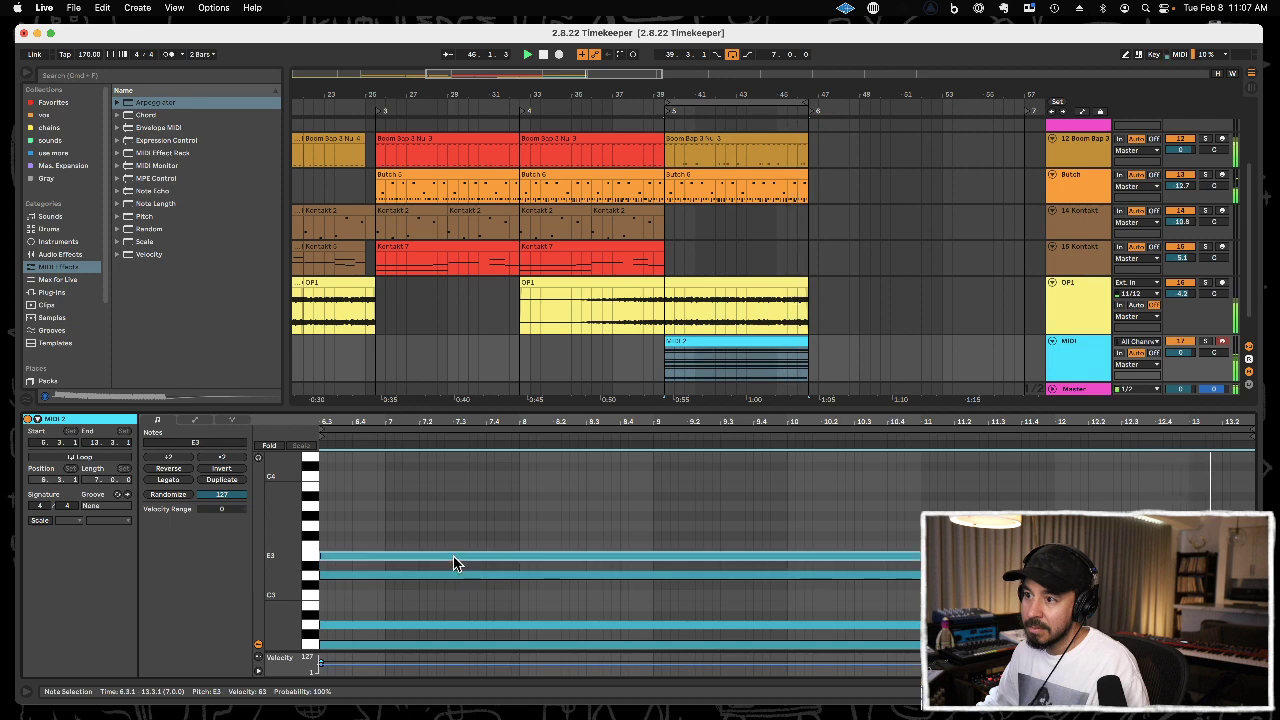
scroll(462, 568, "down", 5)
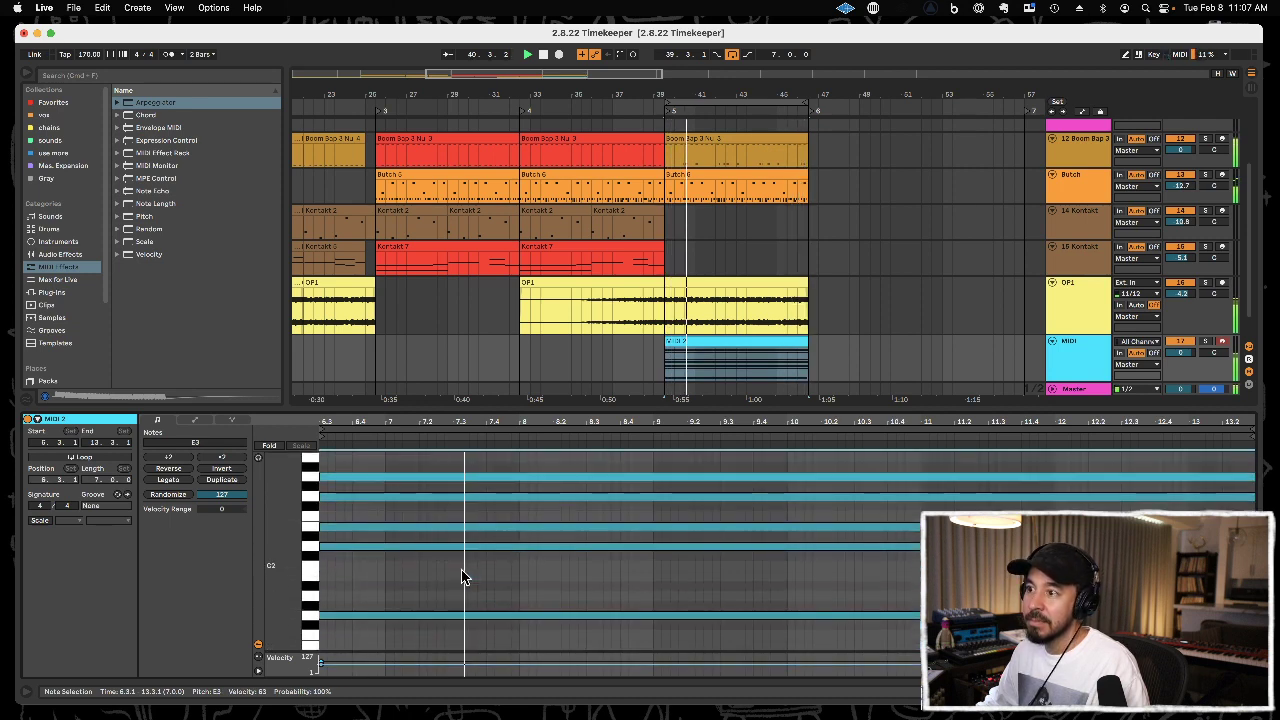
scroll(462, 569, "up", 5)
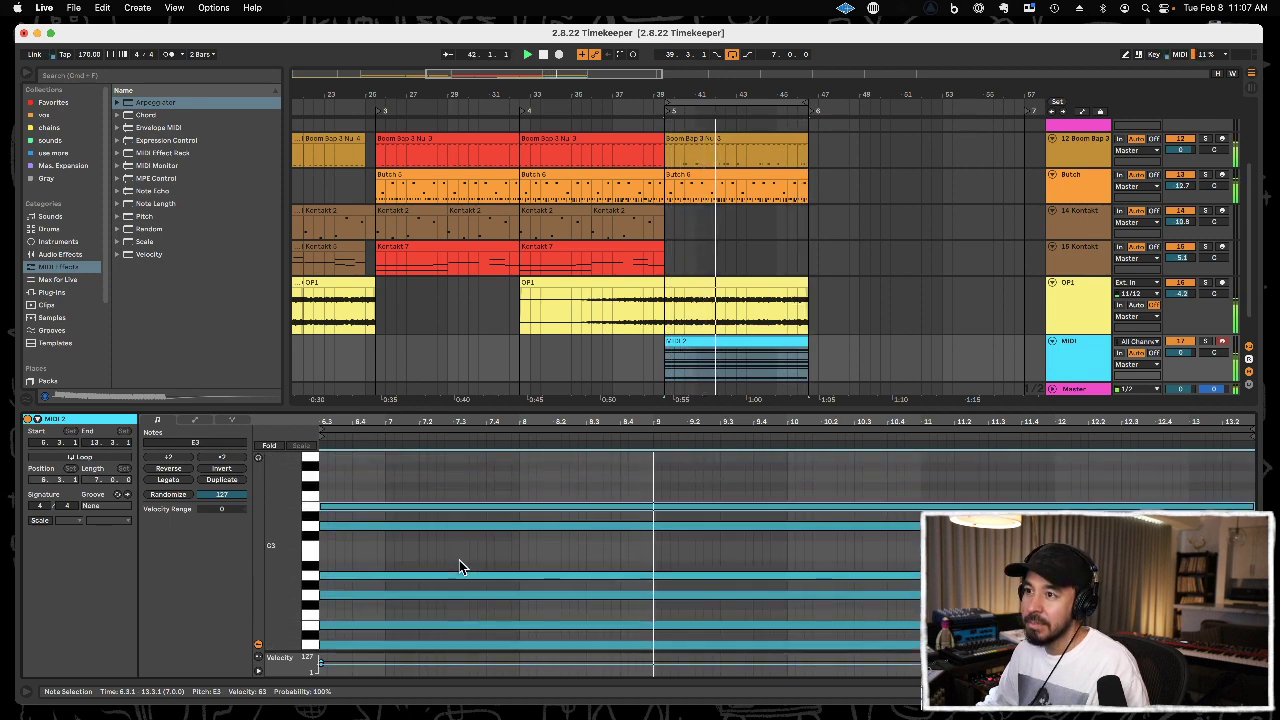
scroll(459, 566, "up", 1)
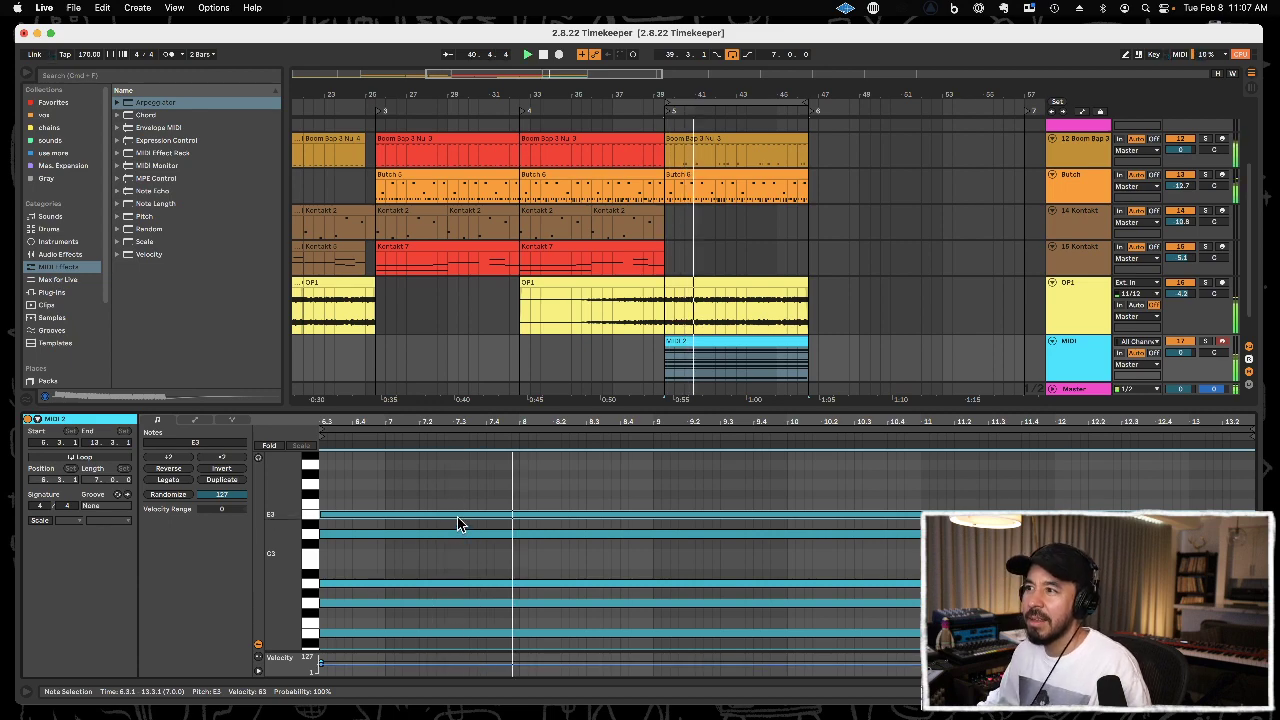
Stop playback, clear the chord notes and delete the recorded clip from the MIDI track.
key("space")
left_click_drag(572, 410, 557, 348)
left_click_drag(553, 418, 637, 636)
key("Delete")
left_click(1053, 282)
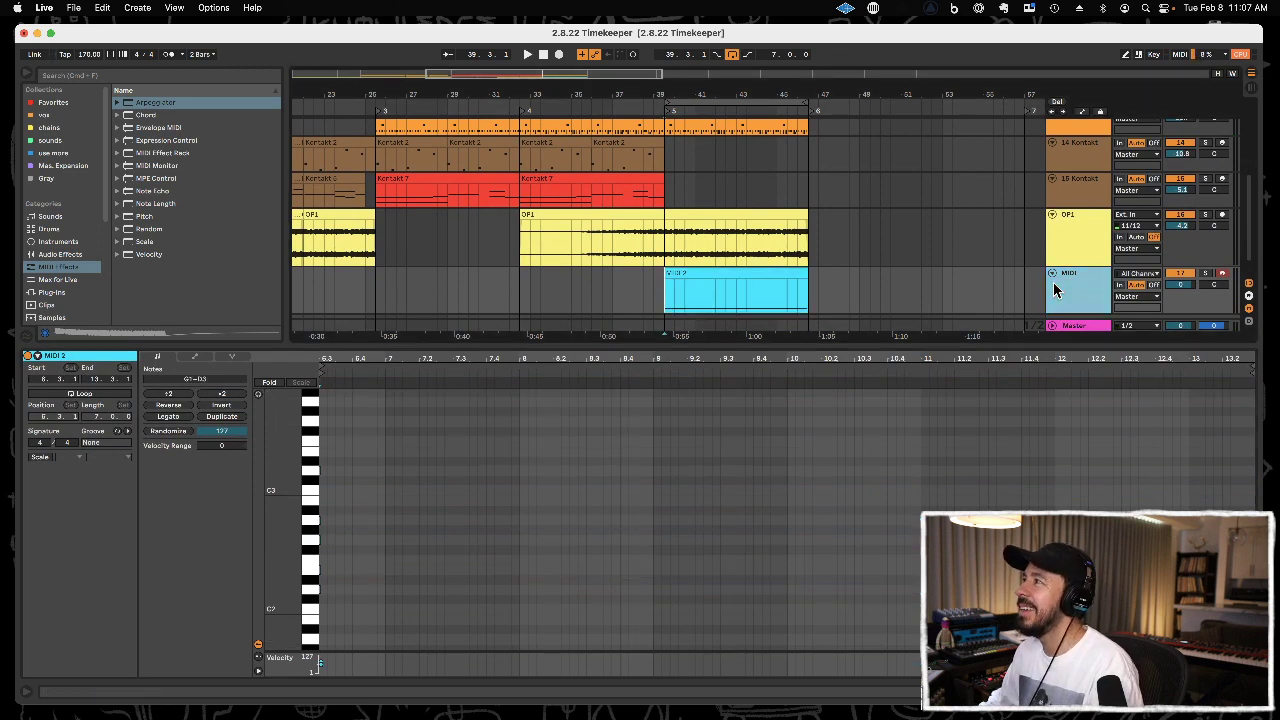
key("Delete")
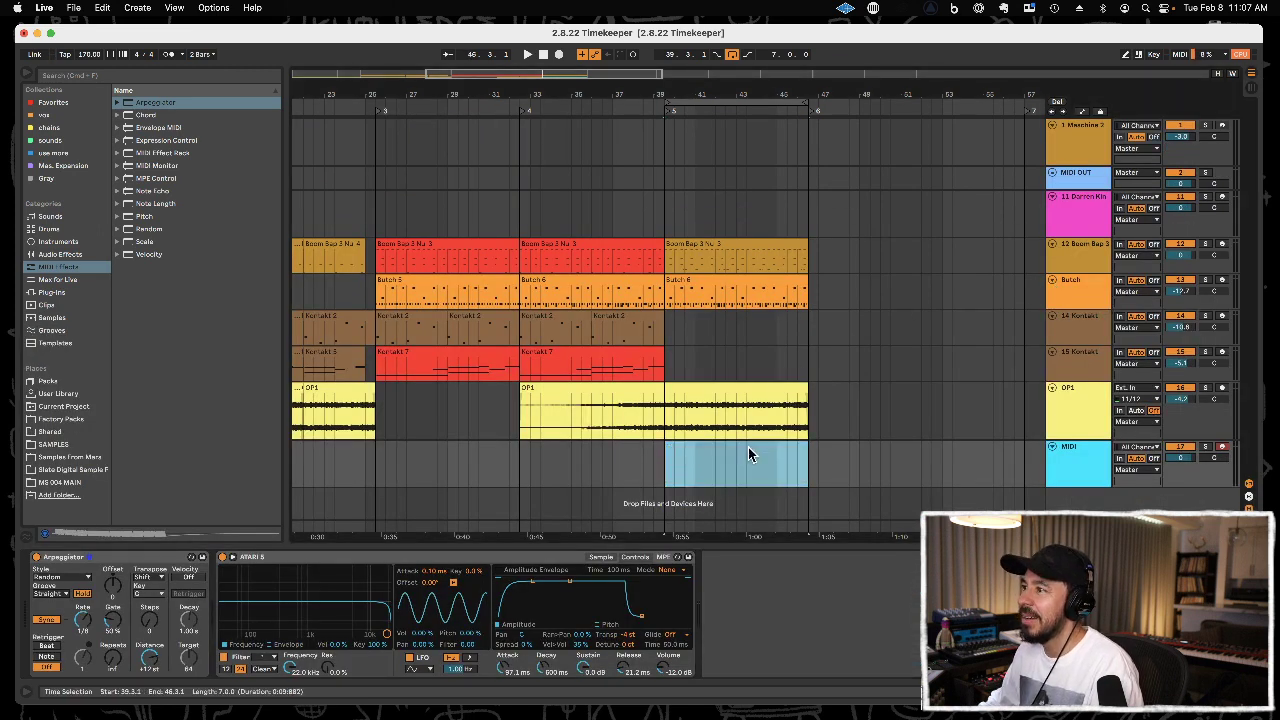
Insert a new MIDI track below the ATARI 5 sampler track and move the Arpeggiator from the sampler track onto it.
left_click(1079, 449)
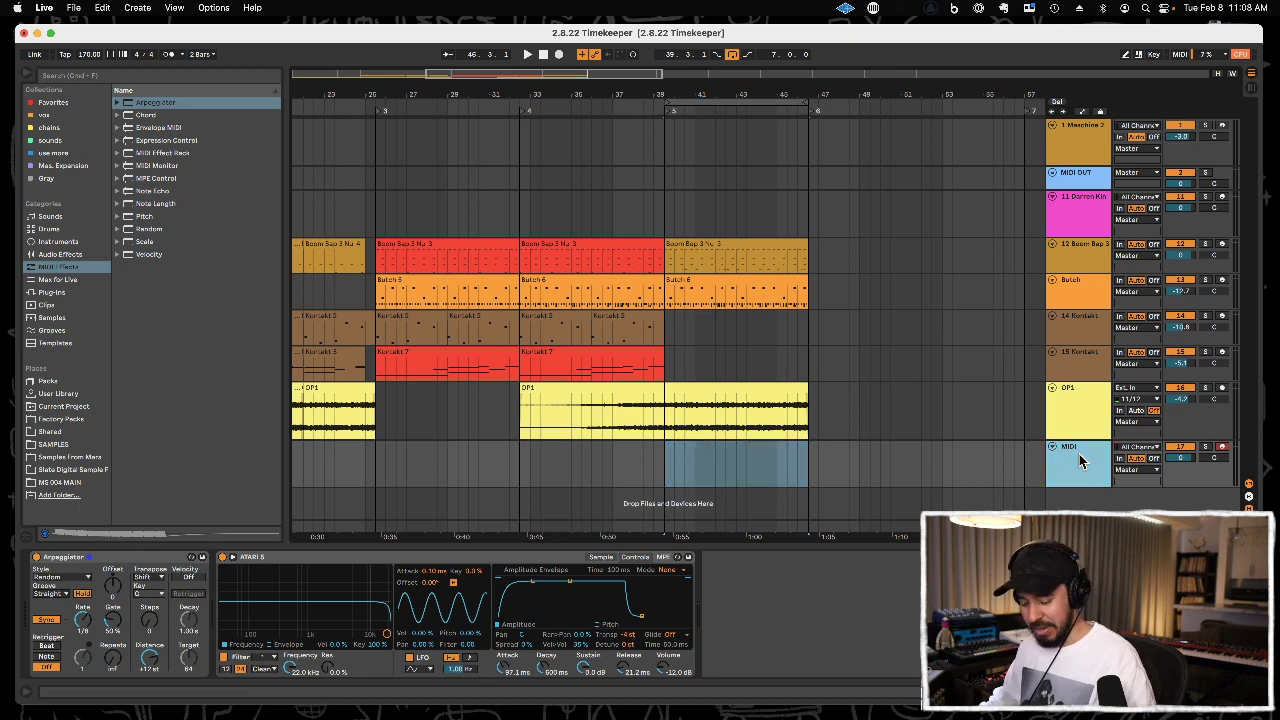
key("super+shift+t")
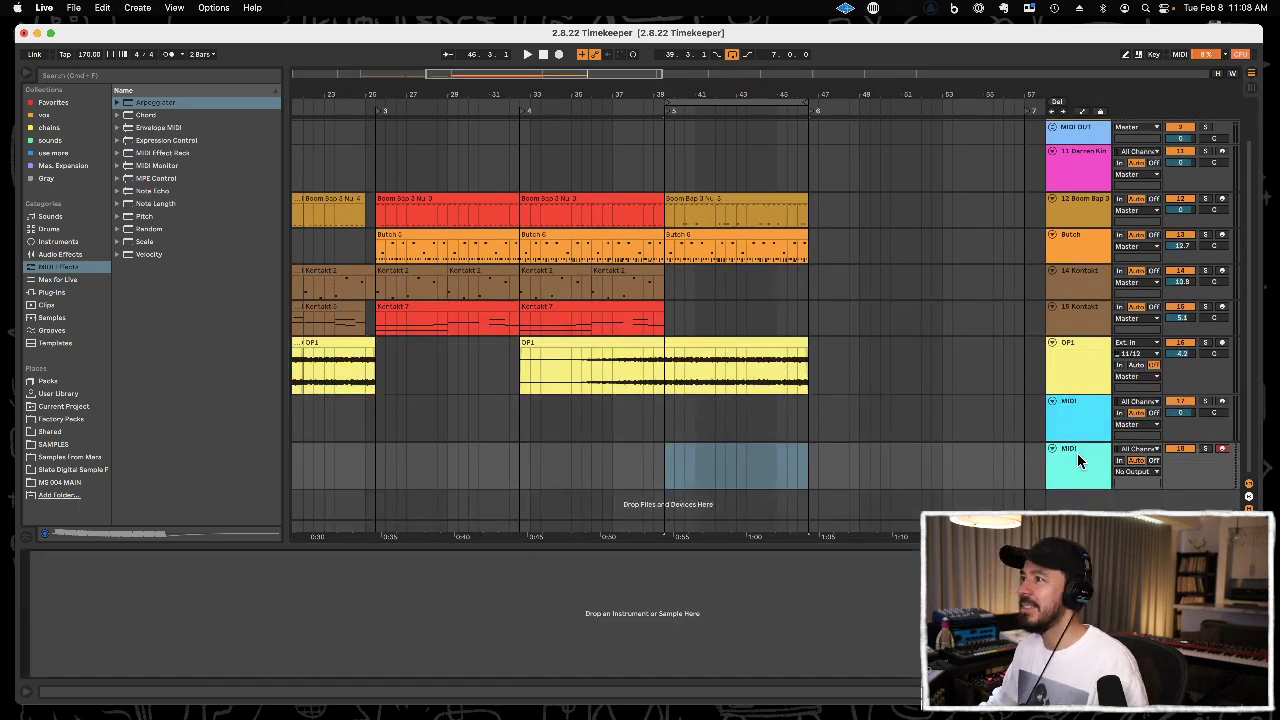
left_click(1090, 413)
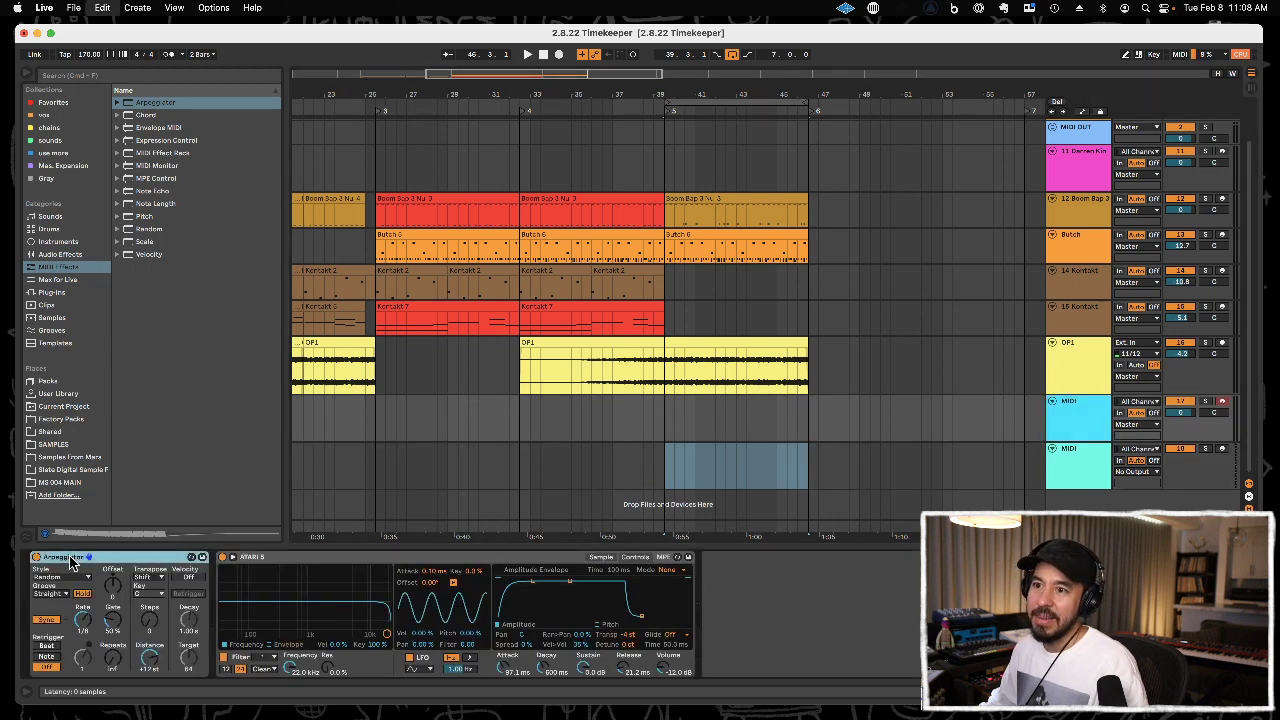
key("Delete")
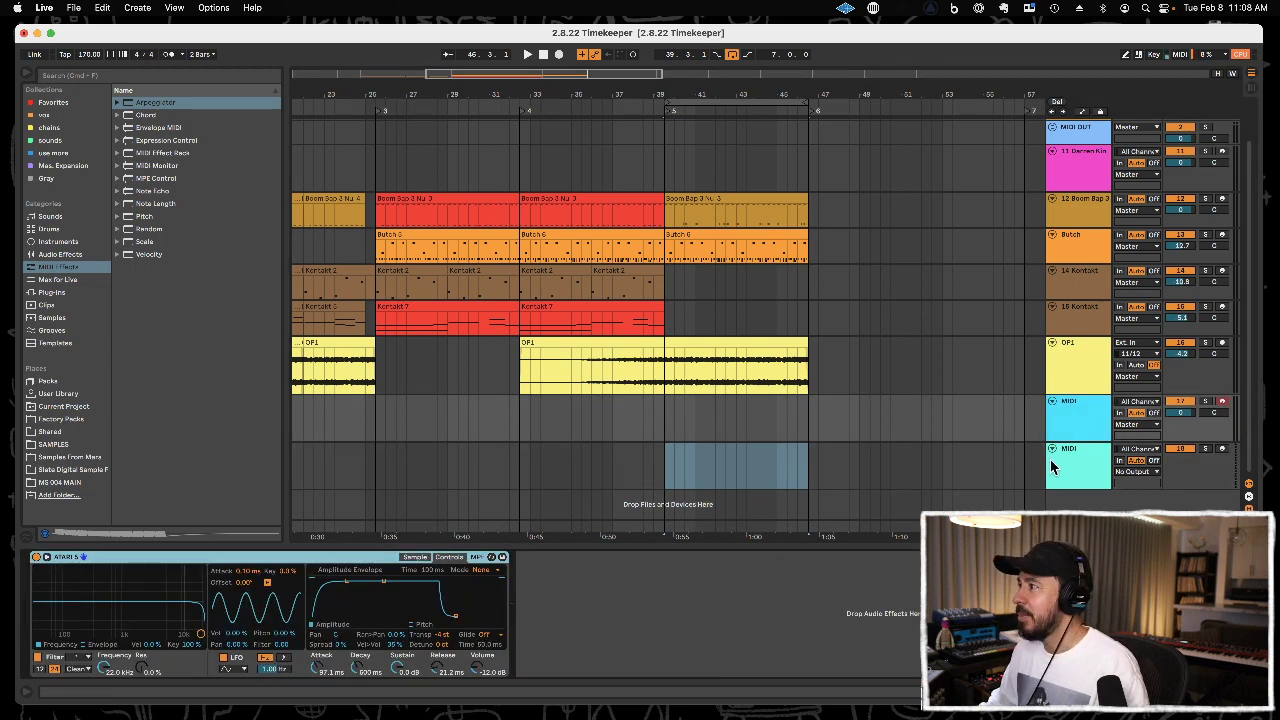
left_click(1012, 453)
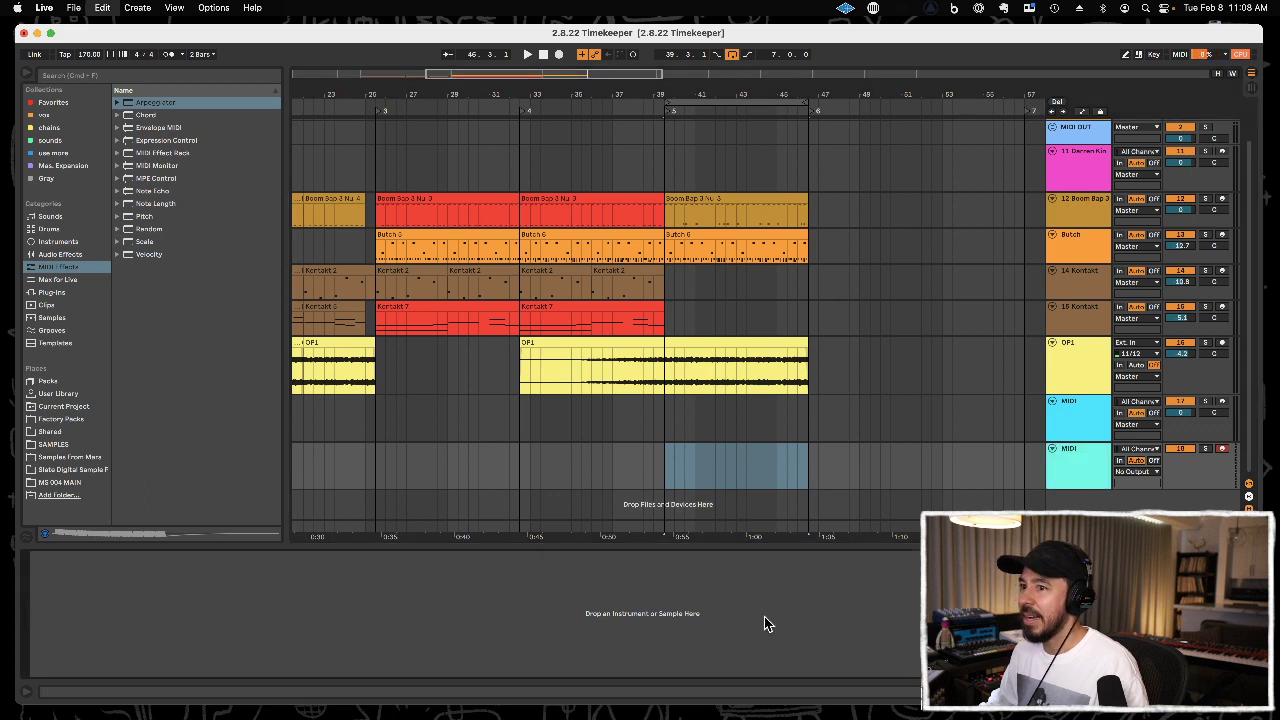
key("Return")
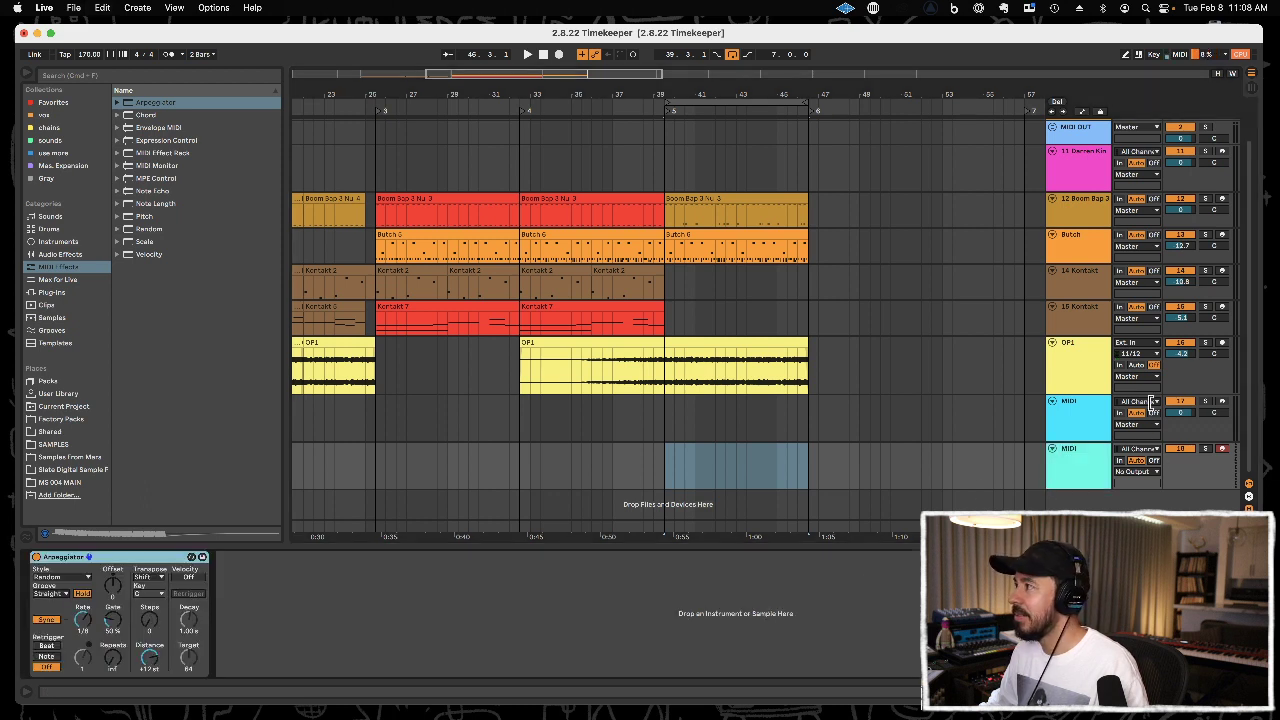
Rename the new Arpeggiator track "arp" and the sampler track "atari".
left_click(1075, 452)
key("super+r")
type("arp")
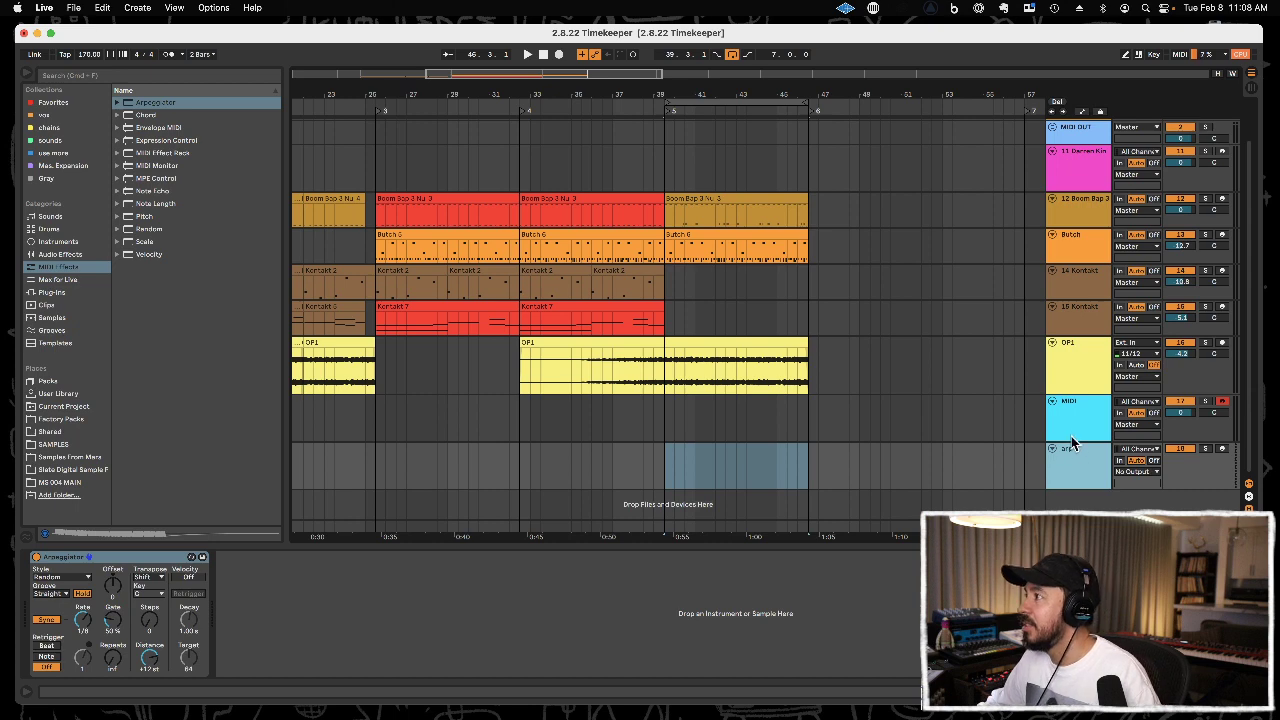
left_click(1069, 429)
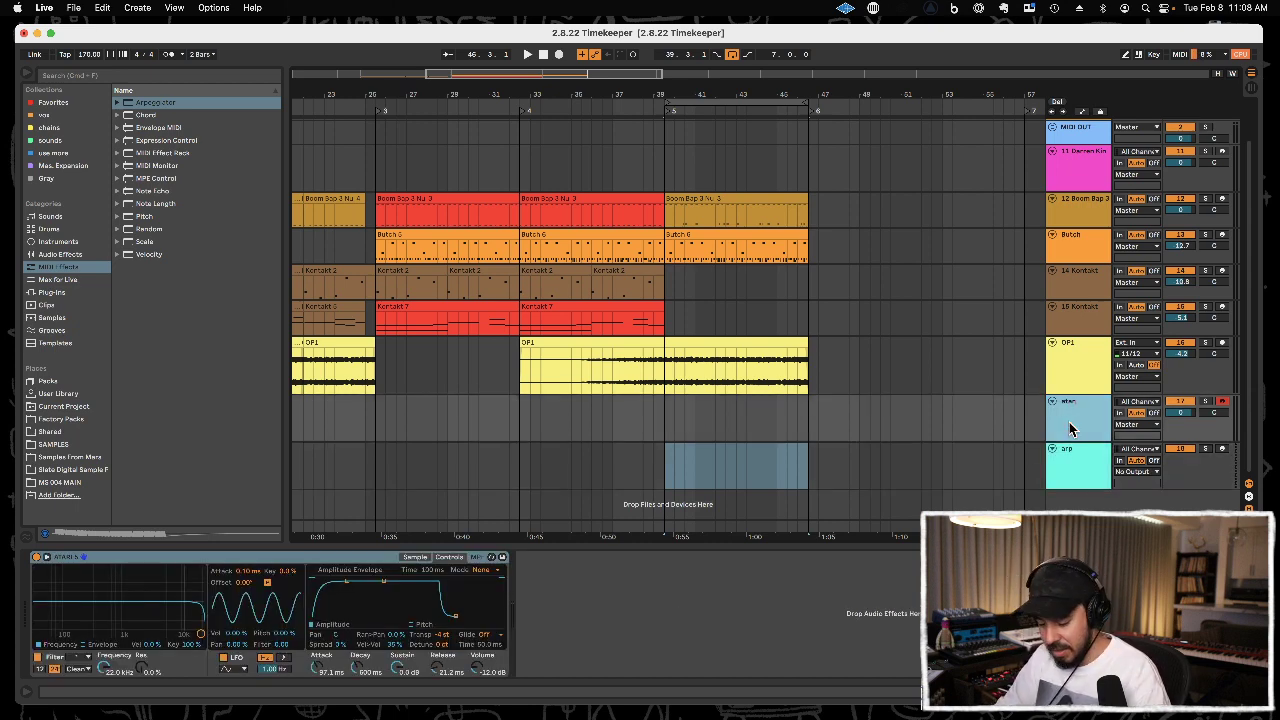
key("super+r")
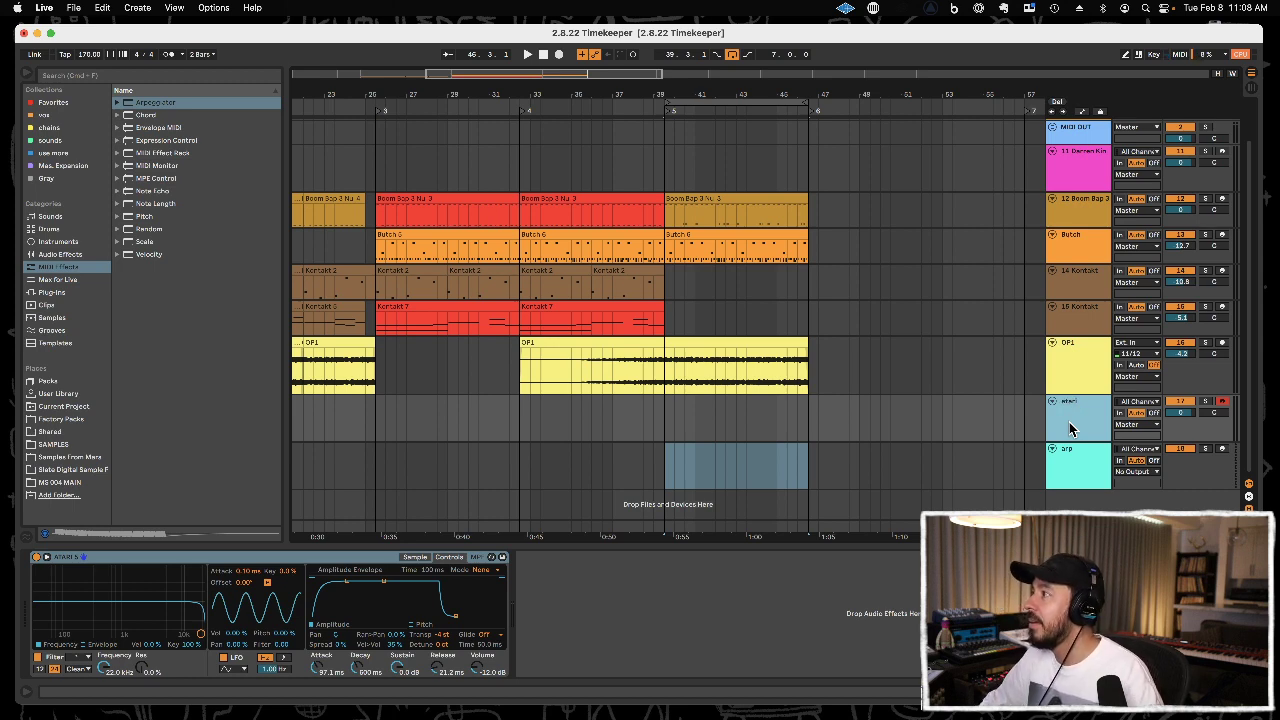
Enlarge the atari track and set its MIDI input source to the arp track.
left_click(1134, 401)
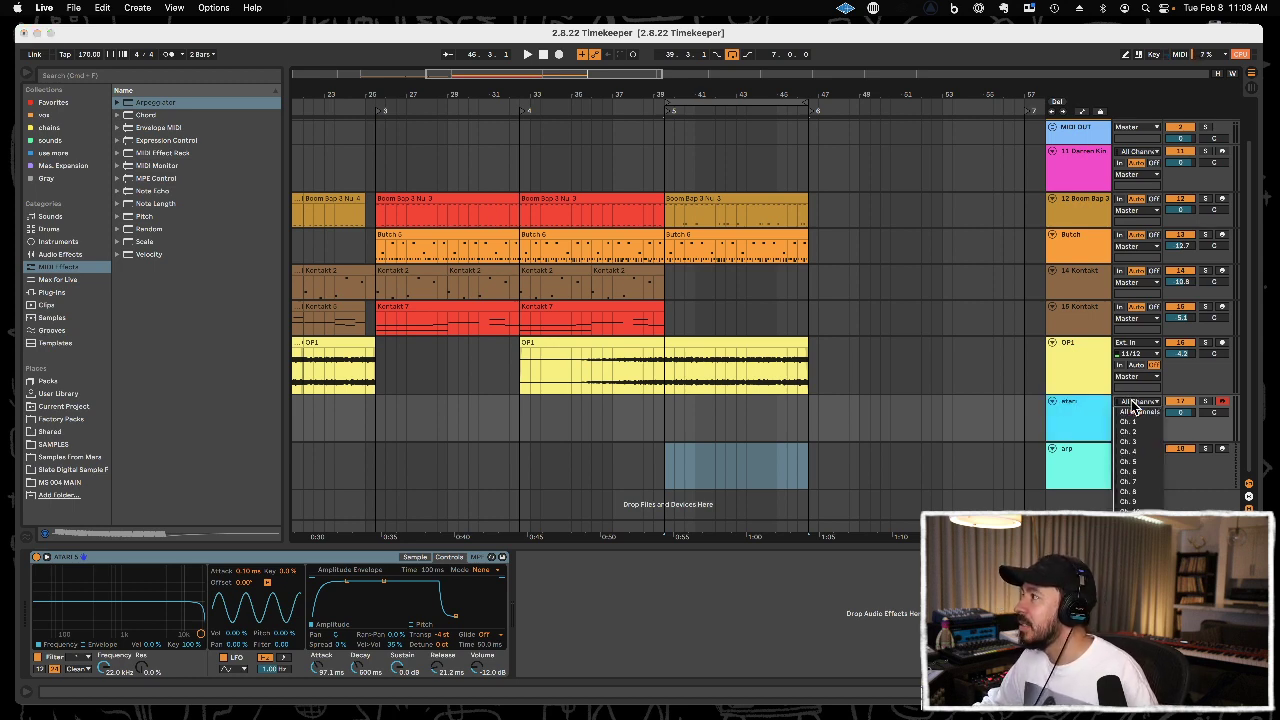
left_click(1120, 410)
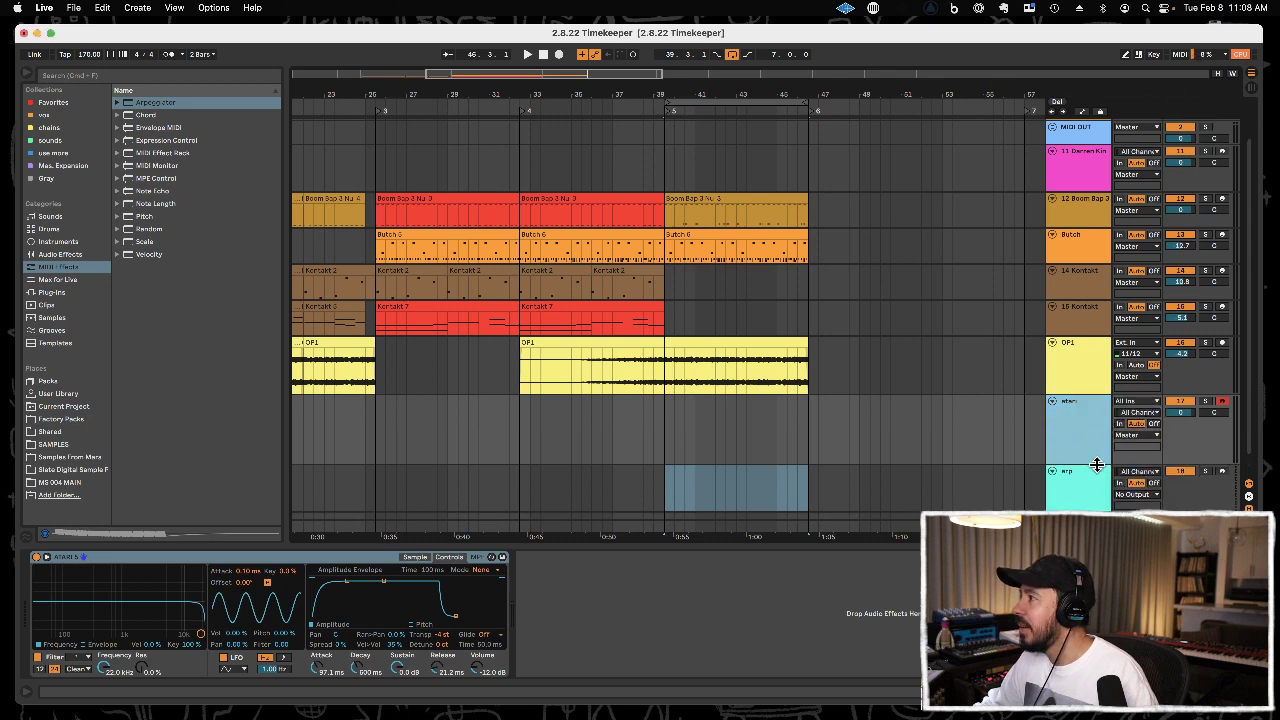
left_click_drag(1092, 440, 1092, 462)
left_click(1134, 413)
left_click(1078, 414)
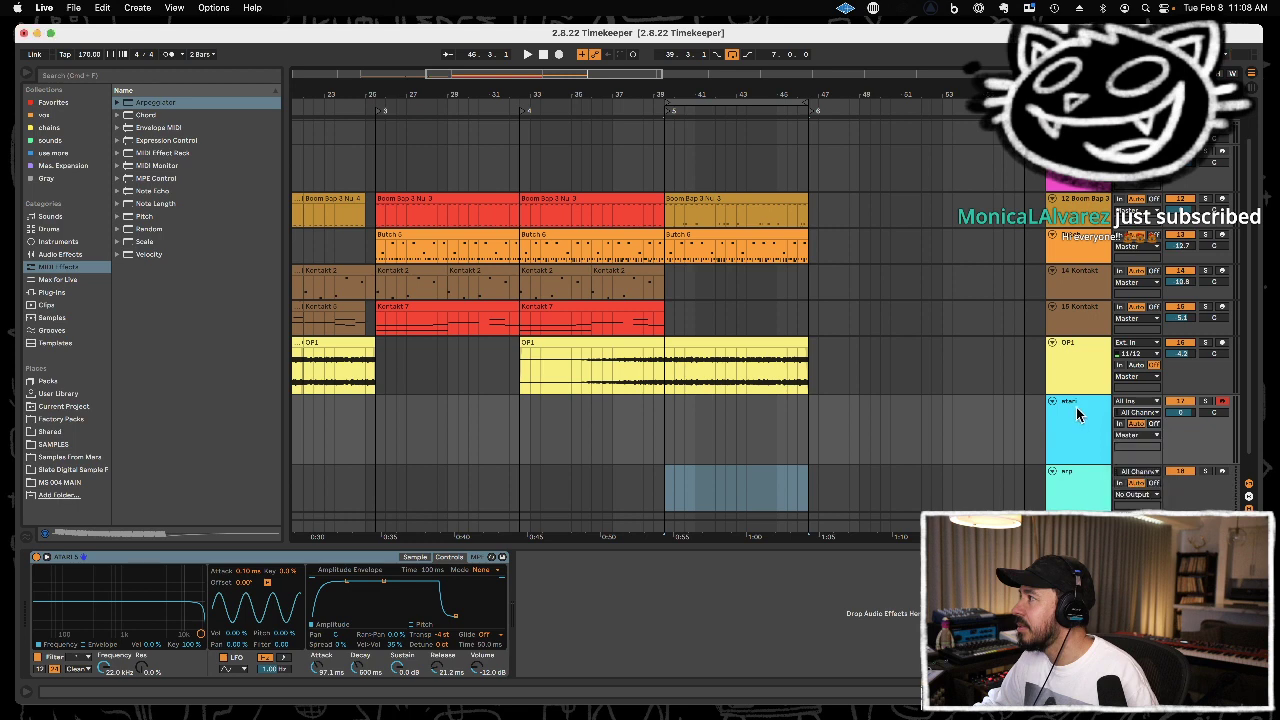
left_click(1125, 401)
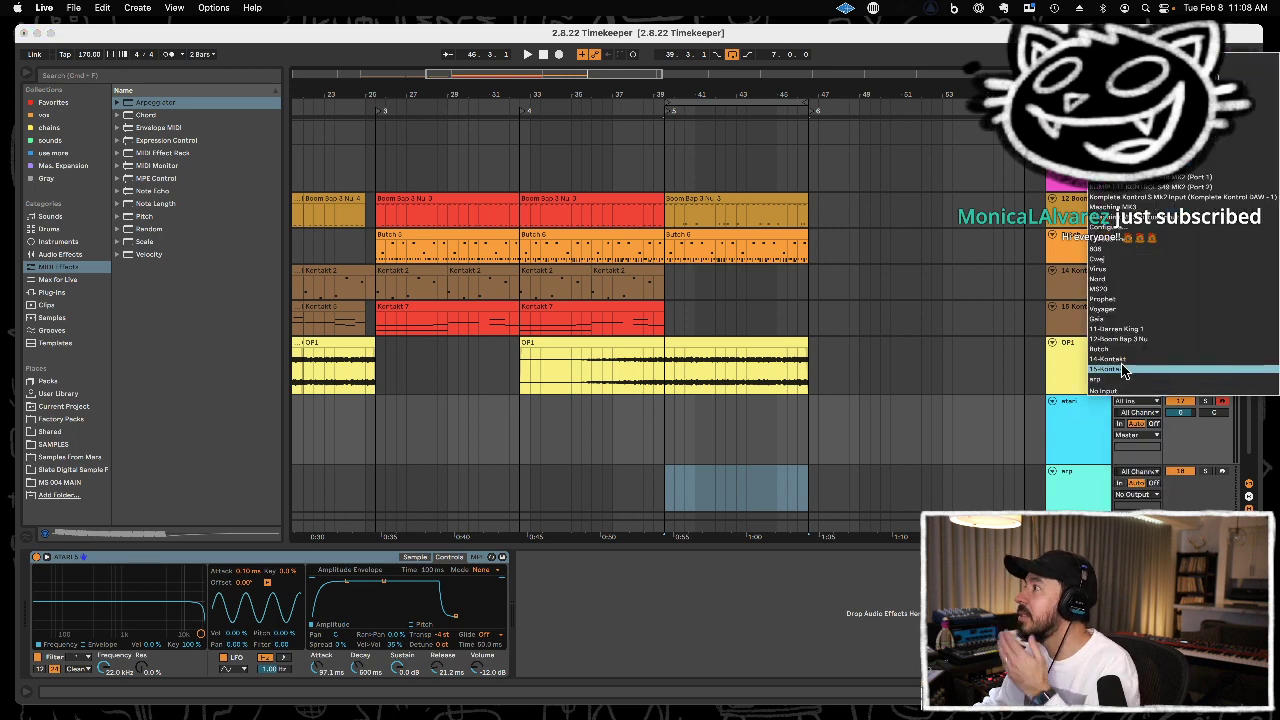
left_click(1123, 380)
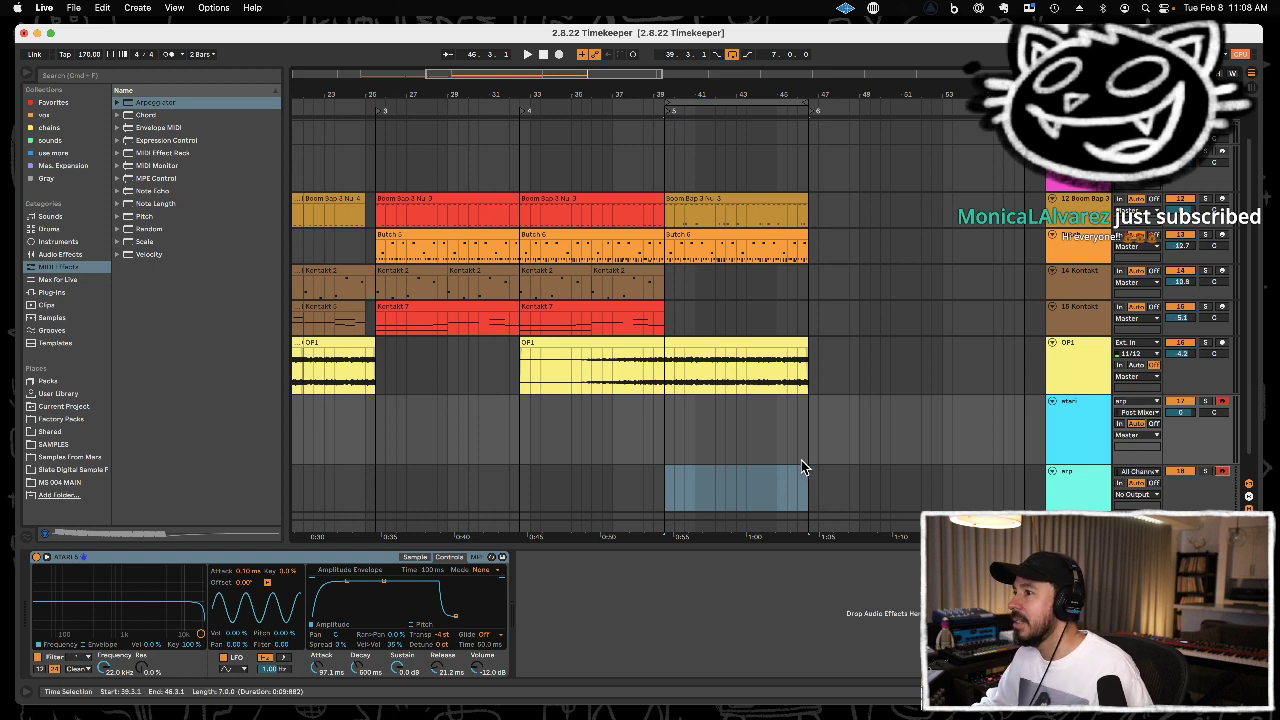
Record the arpeggiated MIDI onto the armed atari and arp tracks over the looped section from 39.3.1 to 46.3.1.
key("space")
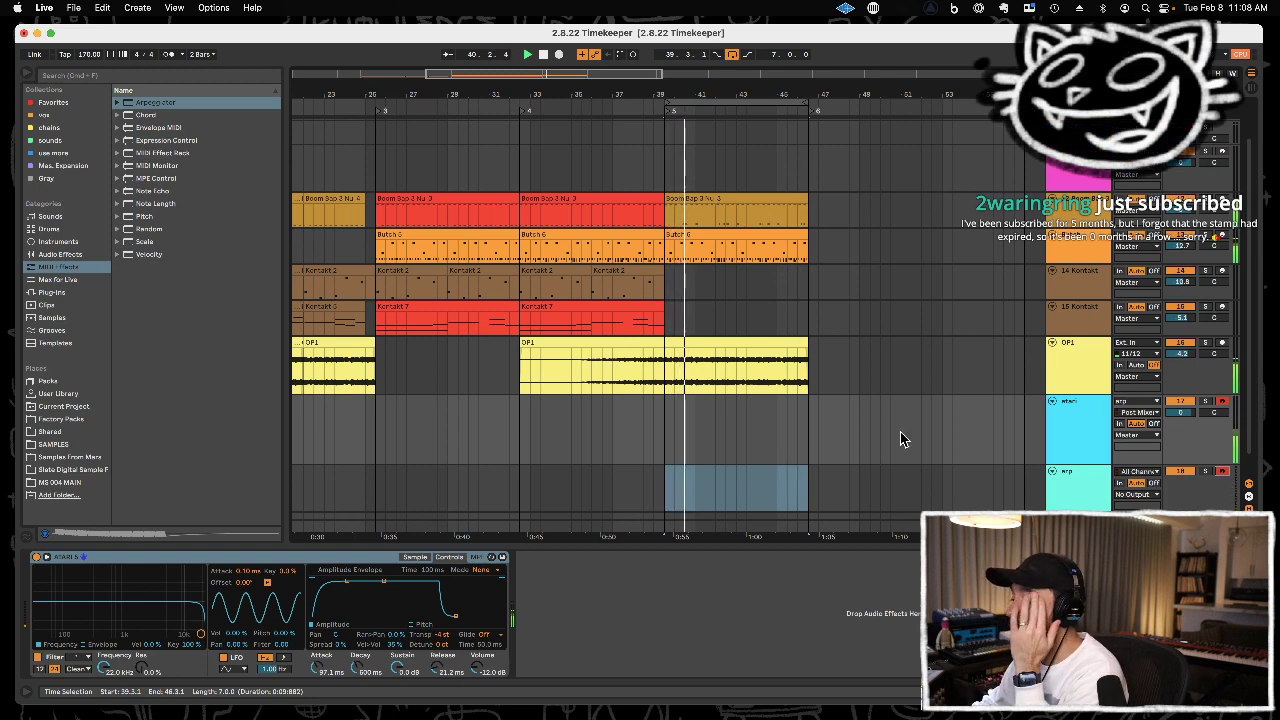
key("F9")
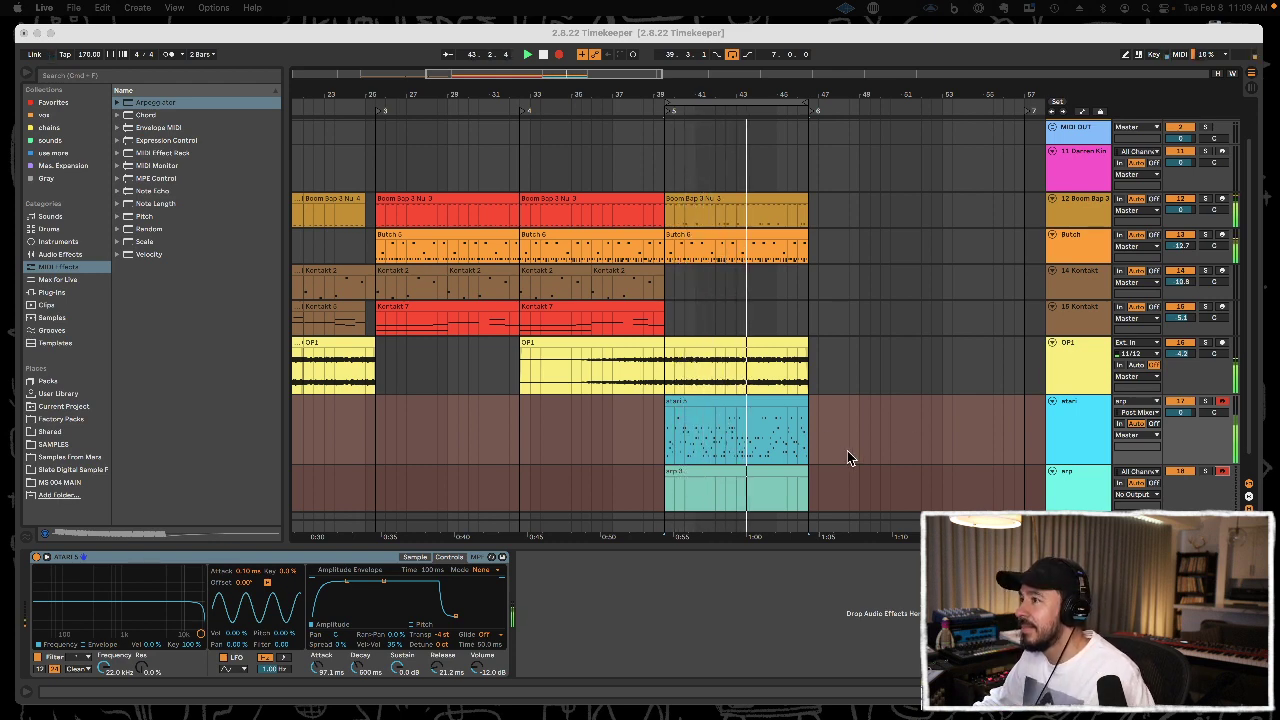
key("space")
scroll(838, 447, "down", 1)
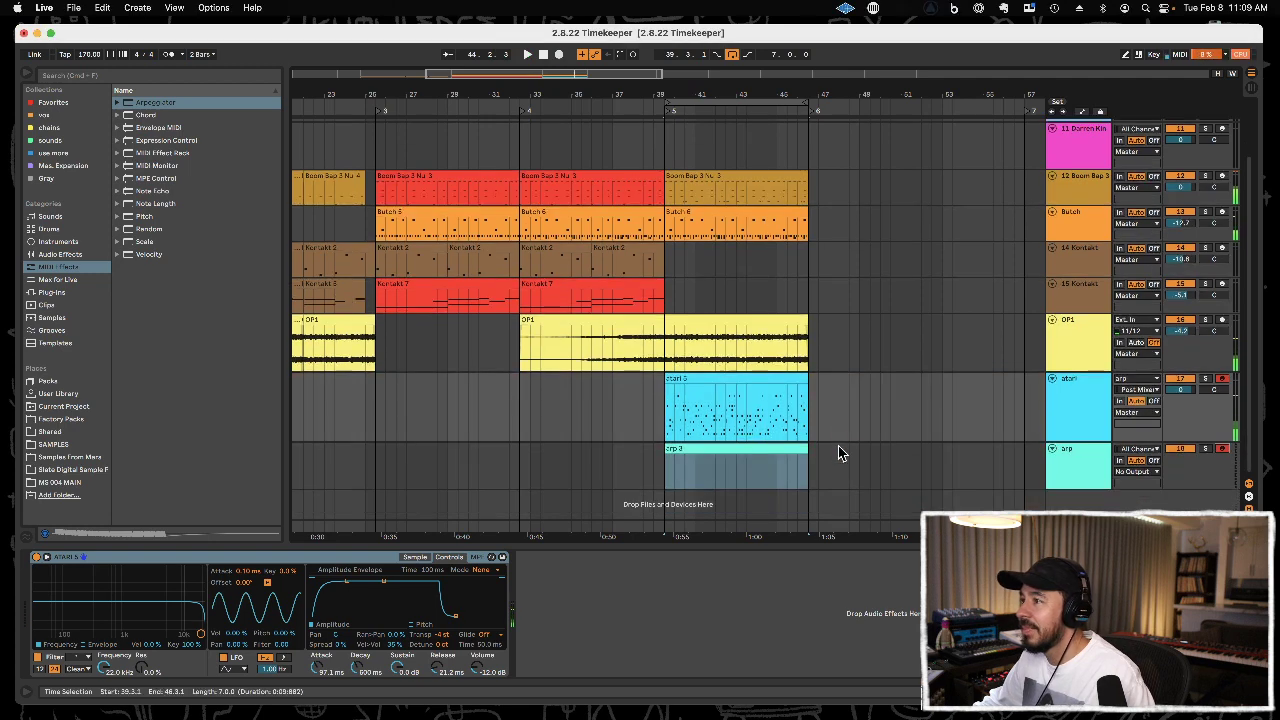
Delete the recorded clip on the arp track and play the looped section from 39.3.1.
left_click(772, 447)
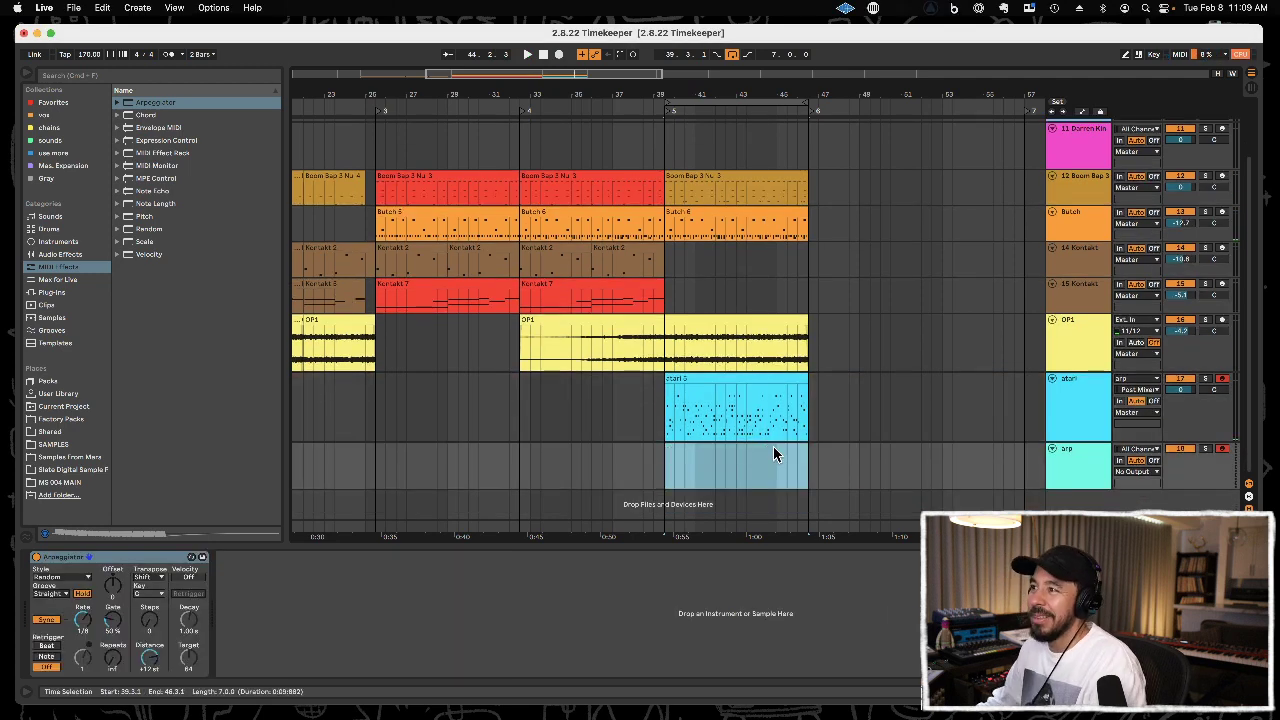
left_click(665, 418)
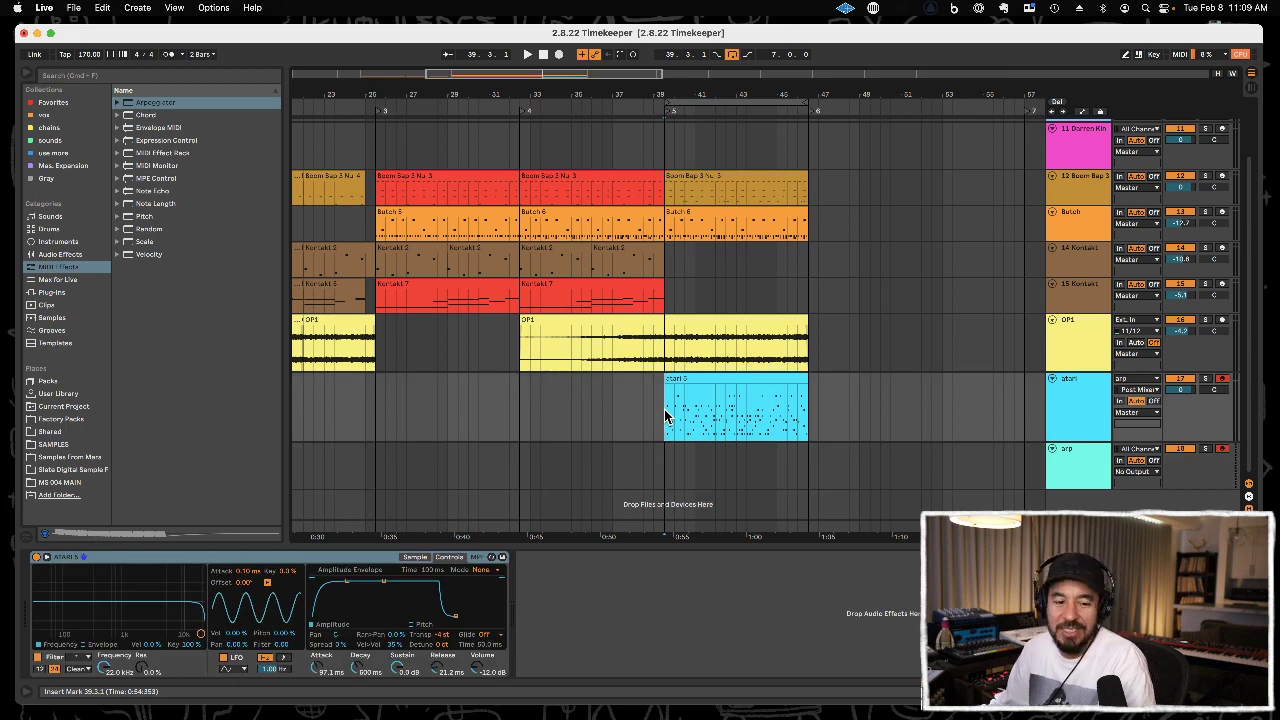
key("space")
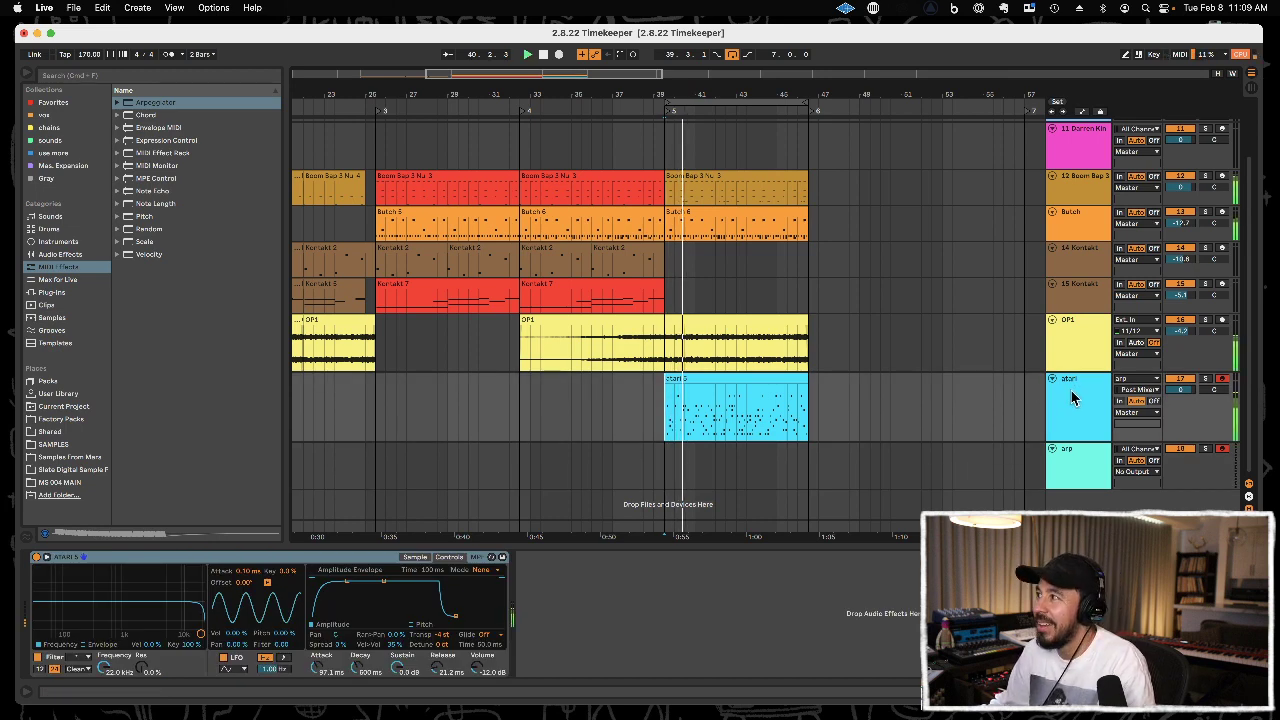
Open the atari clip in an enlarged note editor, placing a D3 note at 15.3.1 and lowering the 14.4.1 F1 note to C1.
double_click(742, 379)
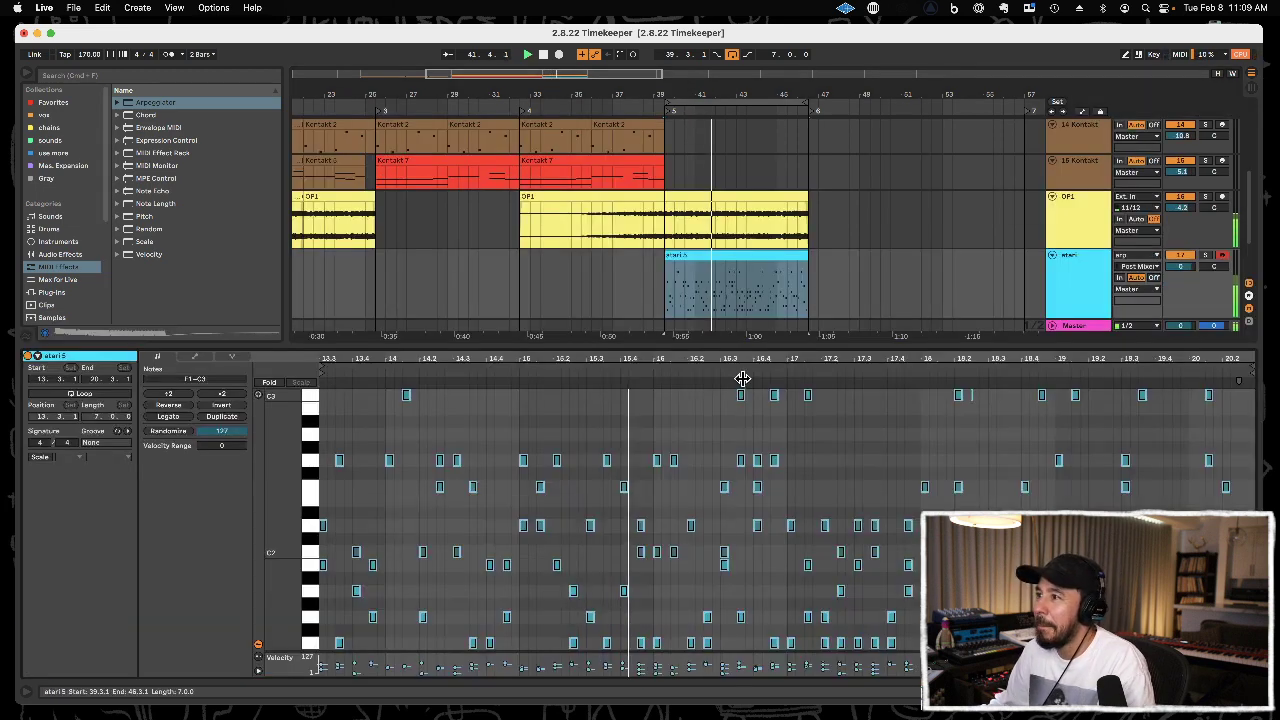
left_click_drag(734, 343, 734, 216)
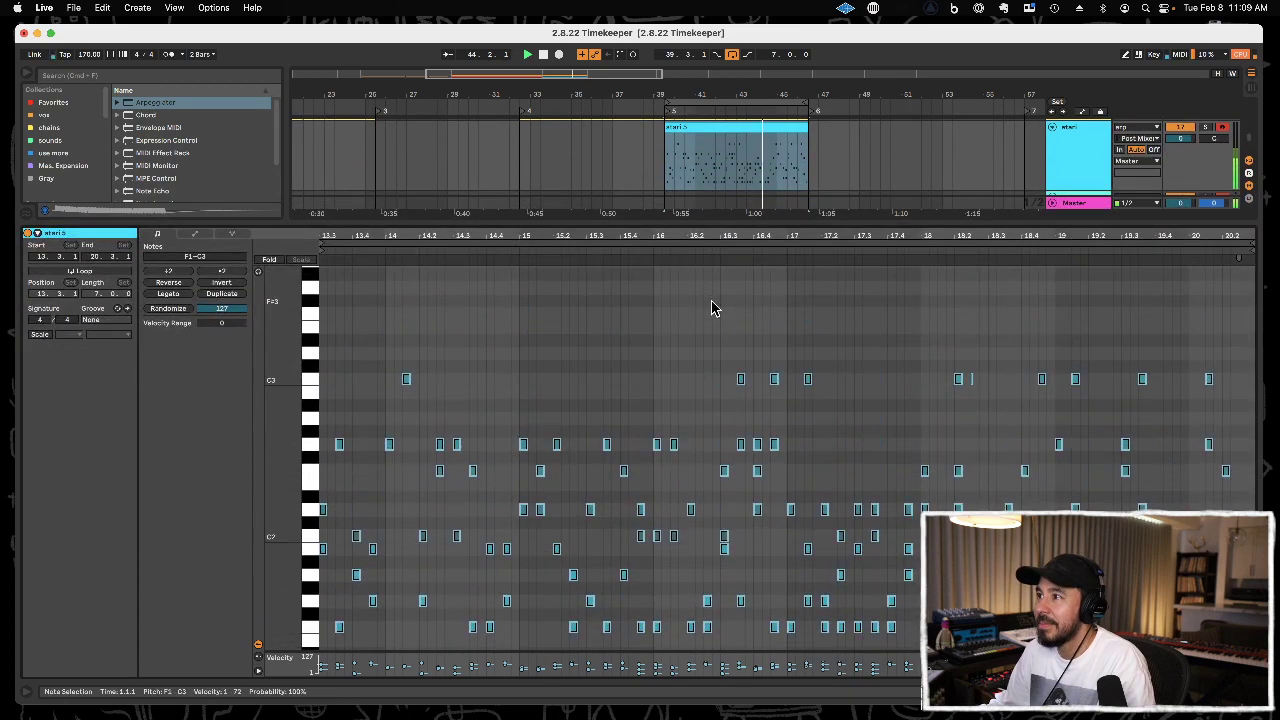
left_click(646, 383)
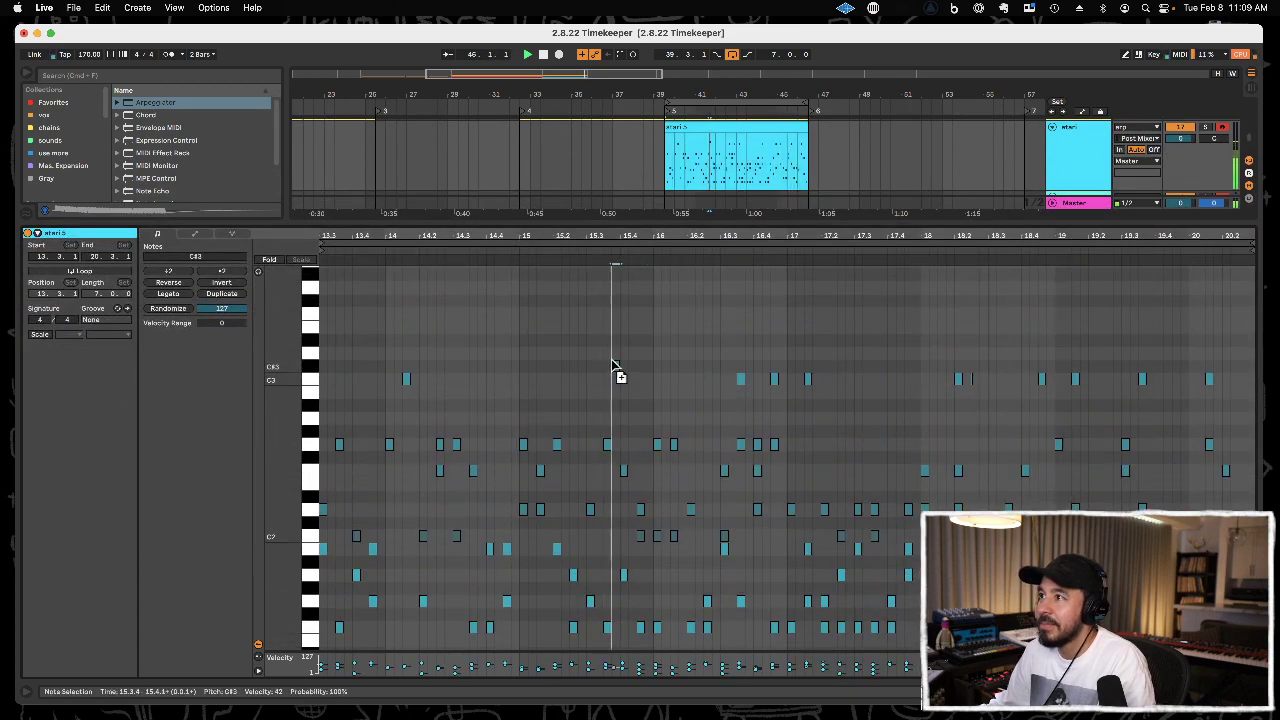
double_click(590, 356)
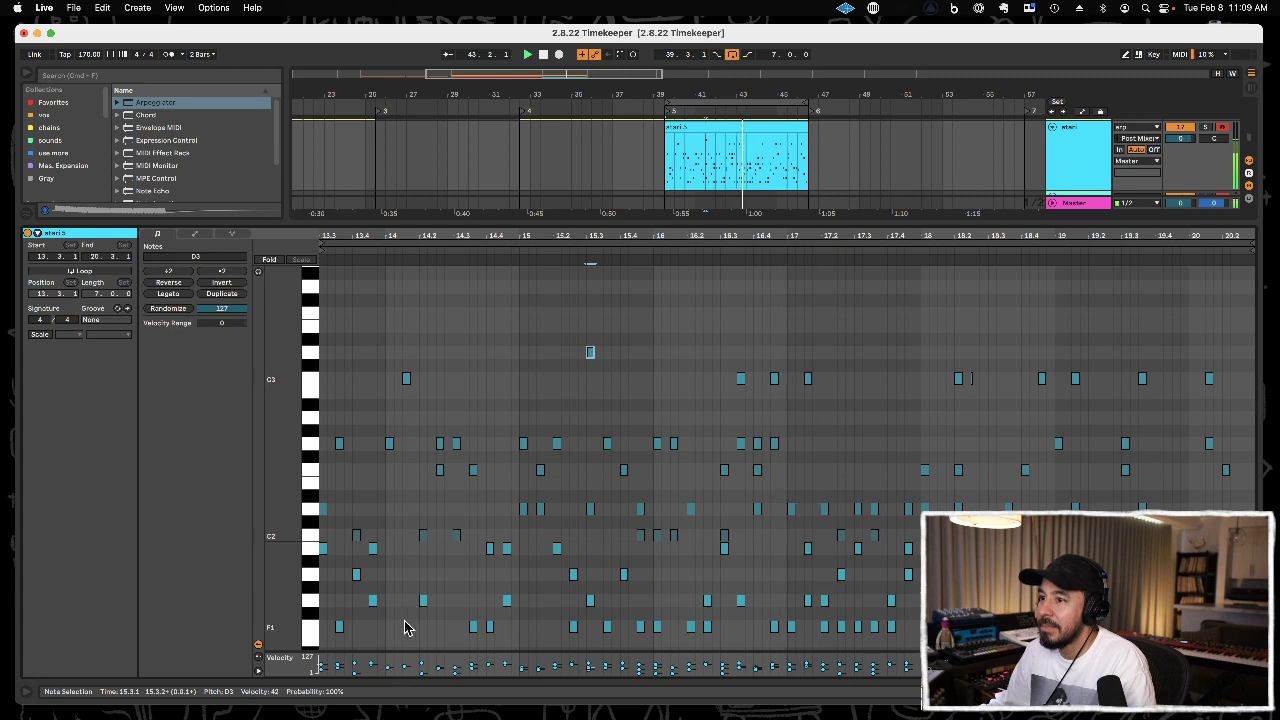
scroll(414, 634, "down", 5)
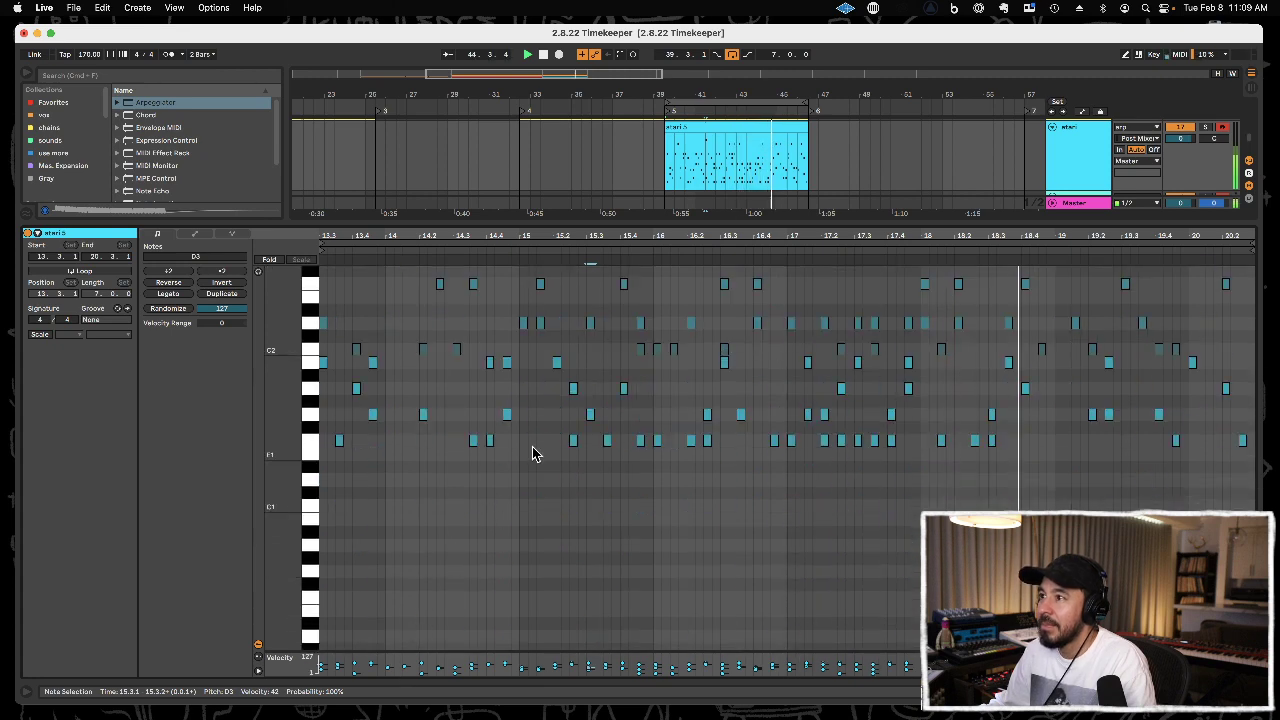
left_click_drag(492, 450, 490, 503)
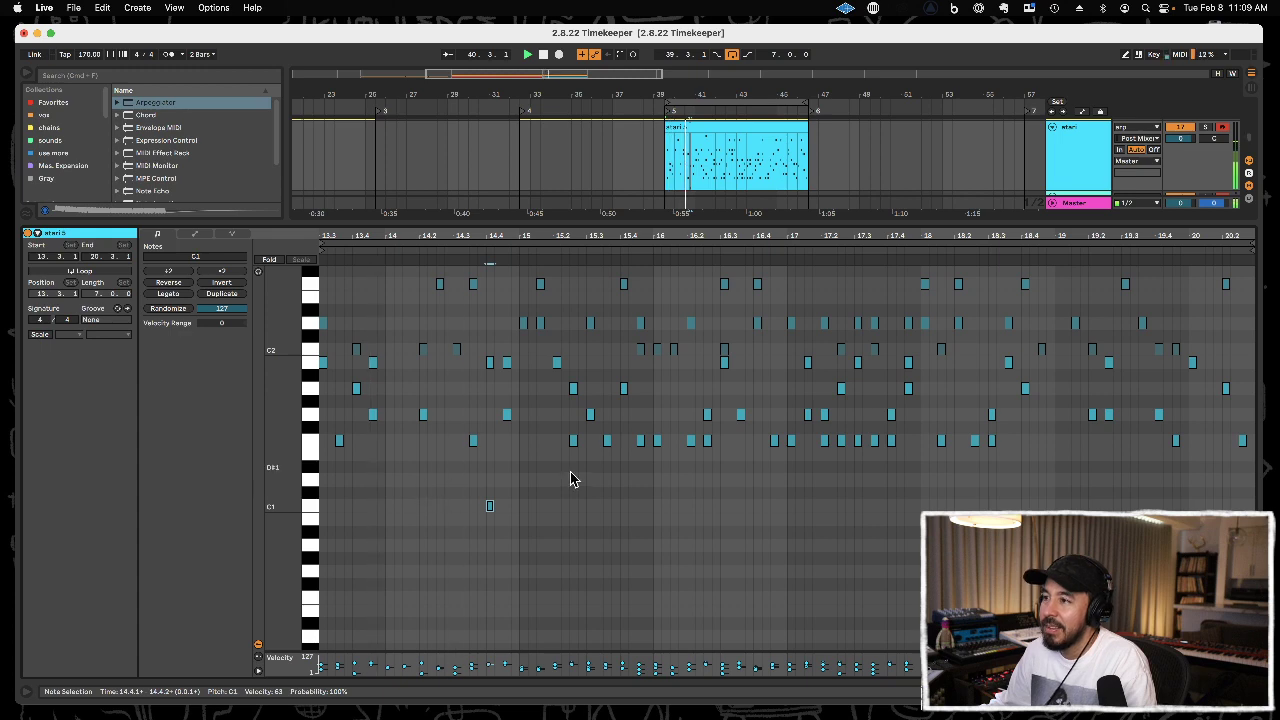
Delete a few individual notes on the D2 and F1 rows of the atari clip.
scroll(569, 435, "up", 2)
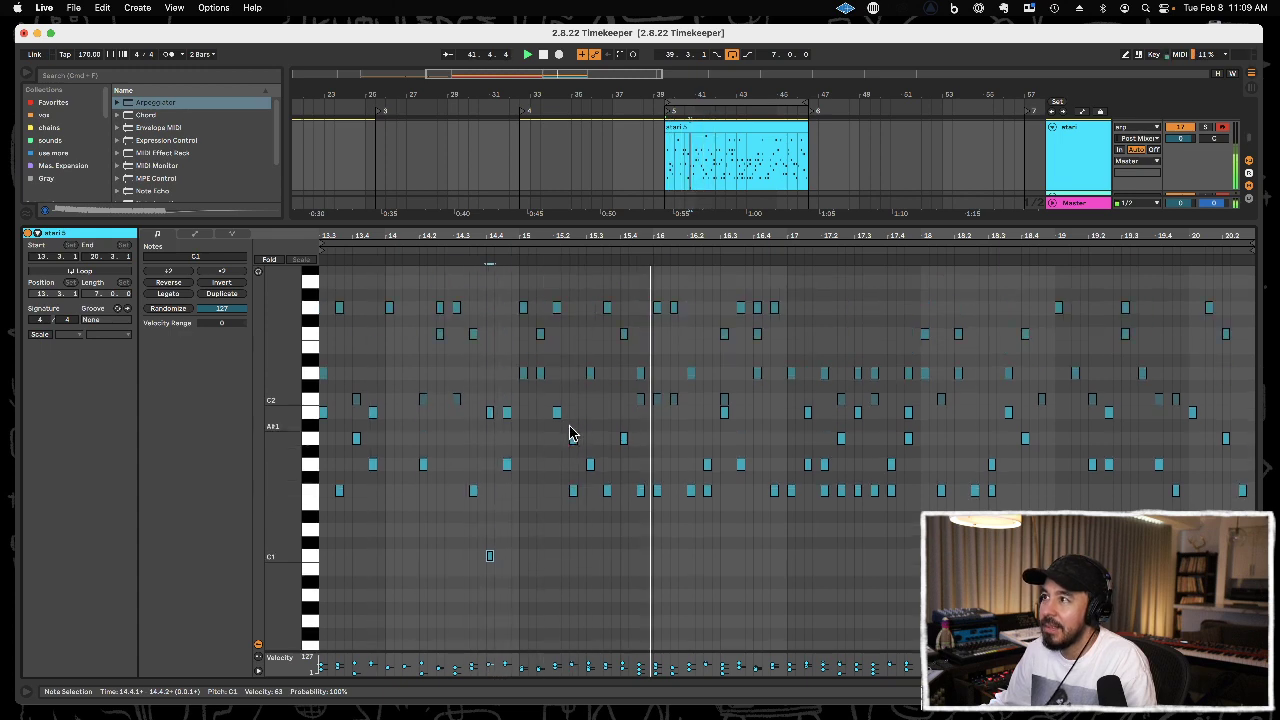
left_click(540, 373)
left_click(842, 490)
key("Delete")
left_click(875, 491)
key("Delete")
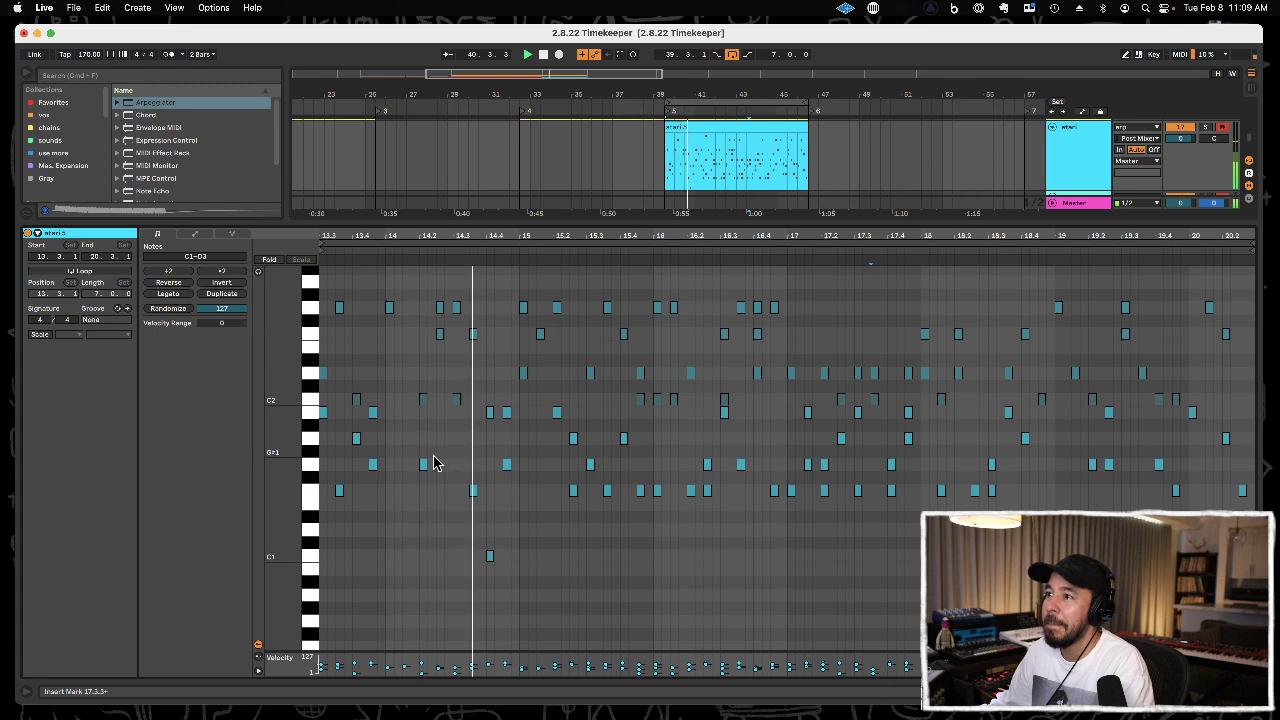
Delete all B1 notes and all C2 notes from the atari clip.
left_click(312, 413)
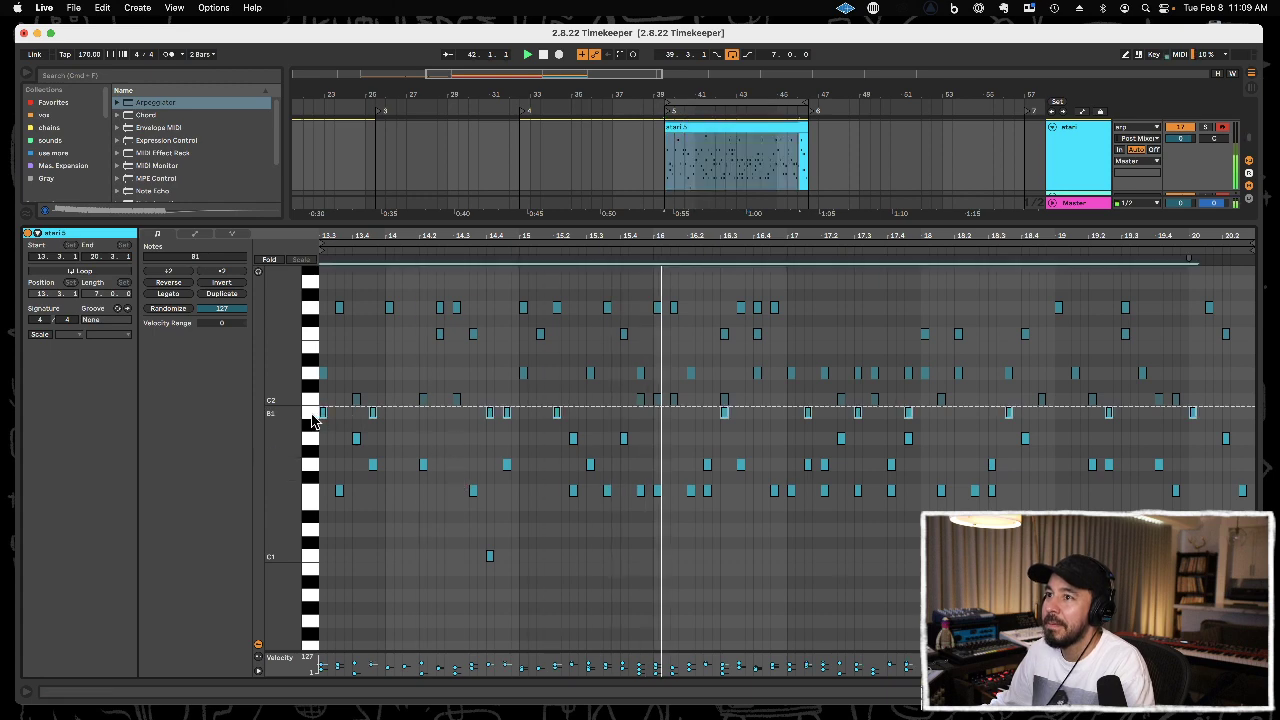
key("Delete")
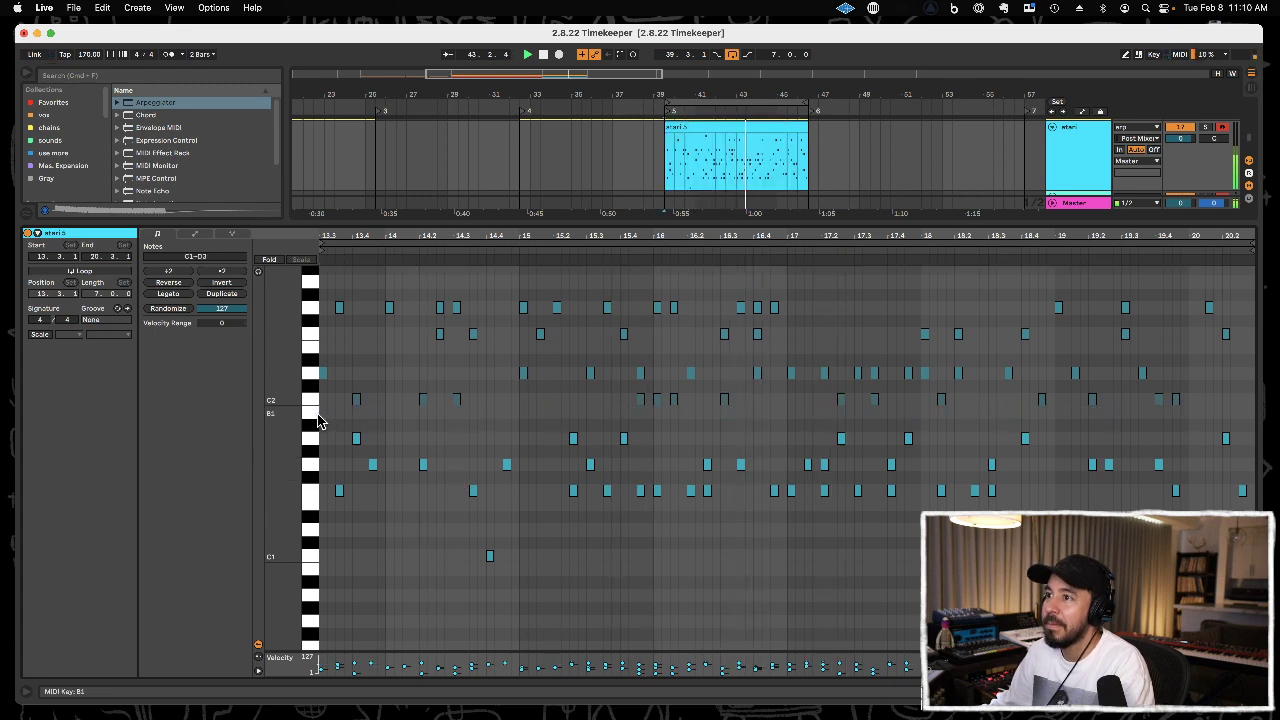
left_click(312, 402)
key("Delete")
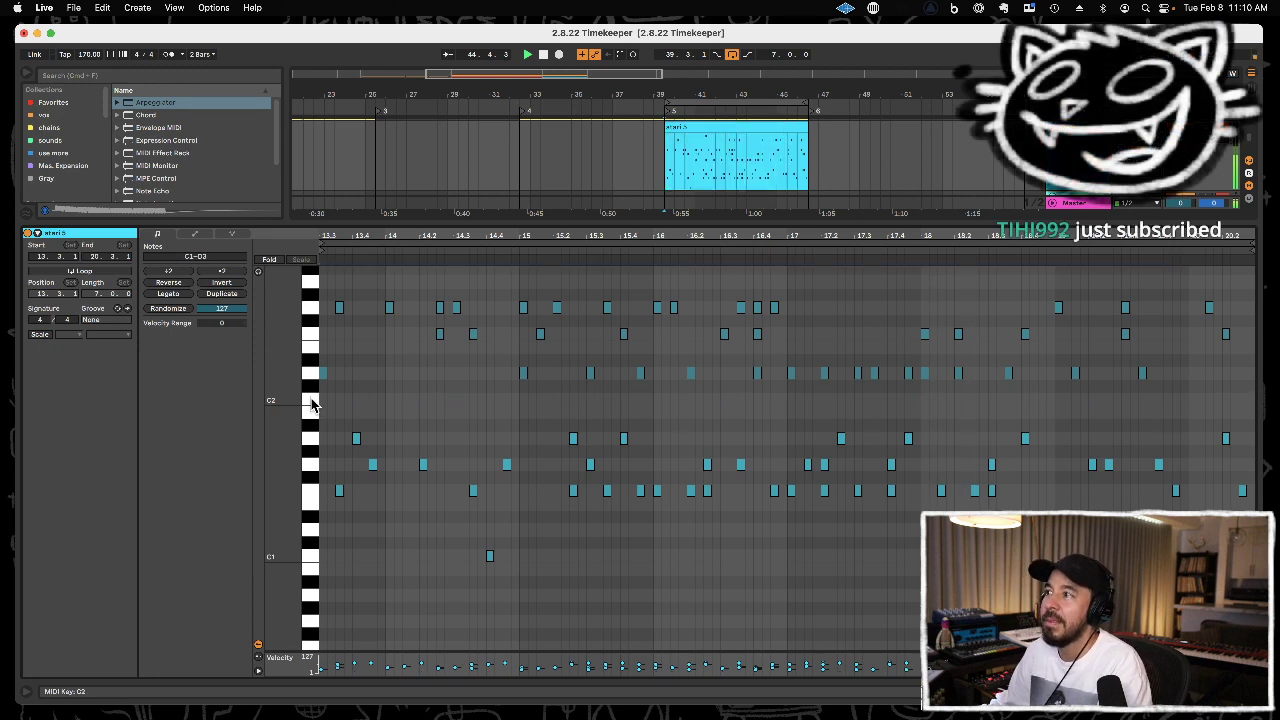
Transpose all G1 notes in the atari clip up to C2.
left_click(310, 472)
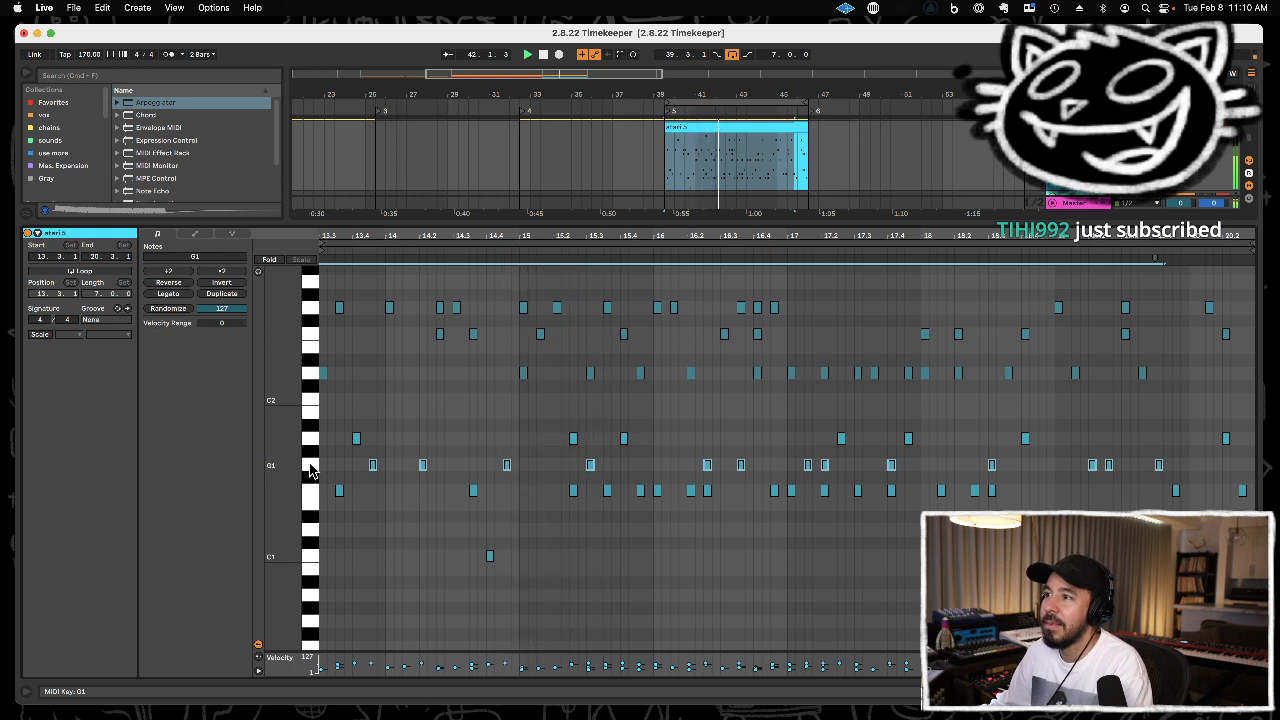
key("Up")
key("Up")
key("Up")
key("Up")
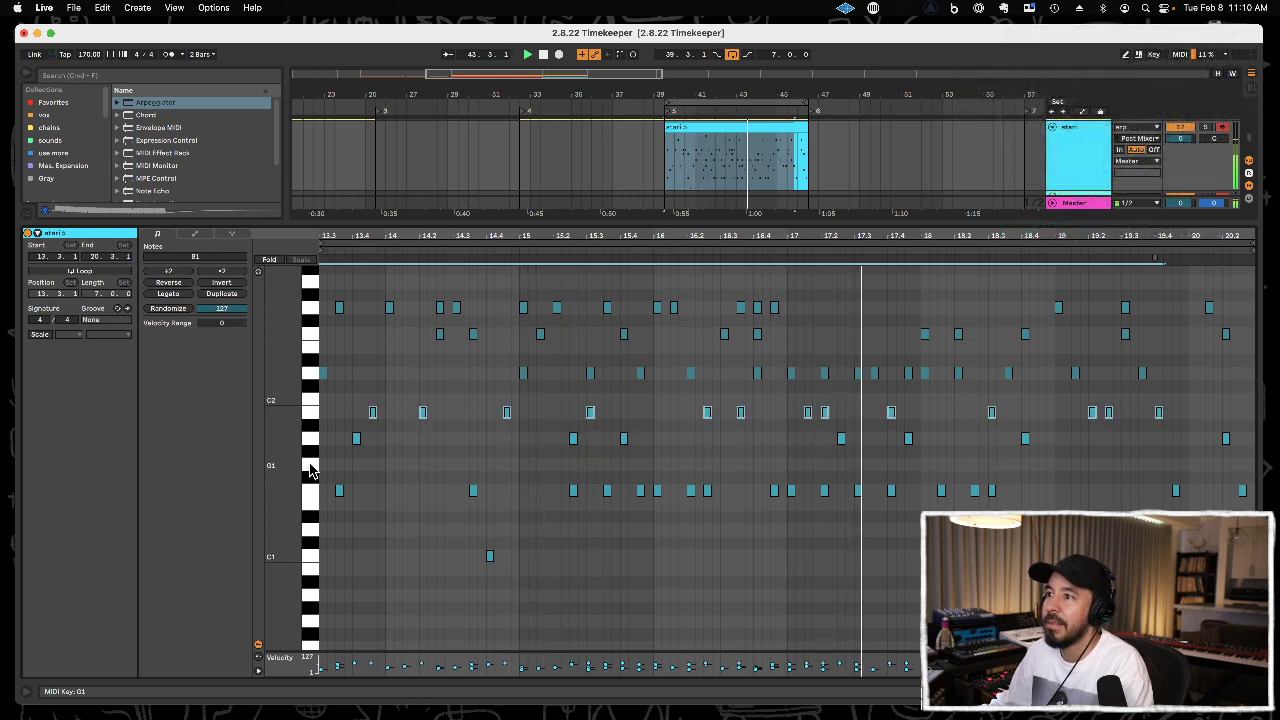
key("Up")
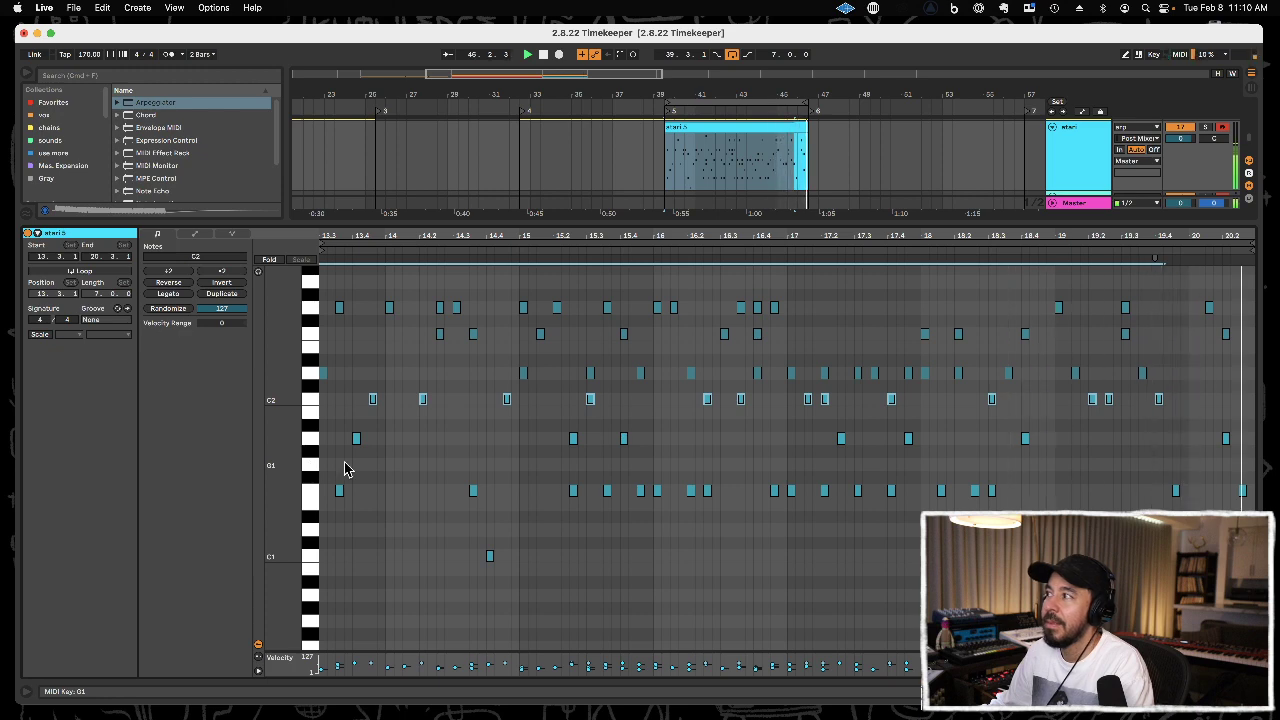
Clear all remaining notes from the atari clip.
left_click(580, 450)
key("super+a")
key("BackSpace")
Shrink the note editor and turn off Hold in the arp track's Arpeggiator.
left_click_drag(714, 220, 749, 520)
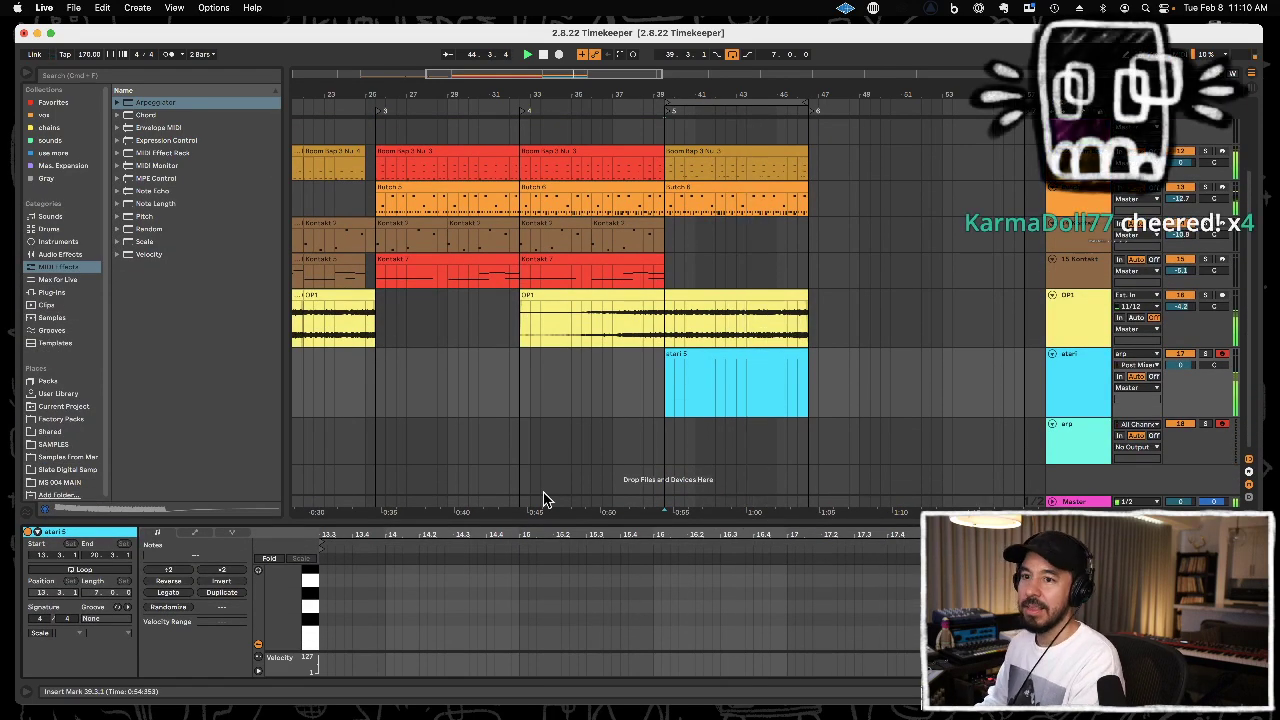
left_click(1068, 438)
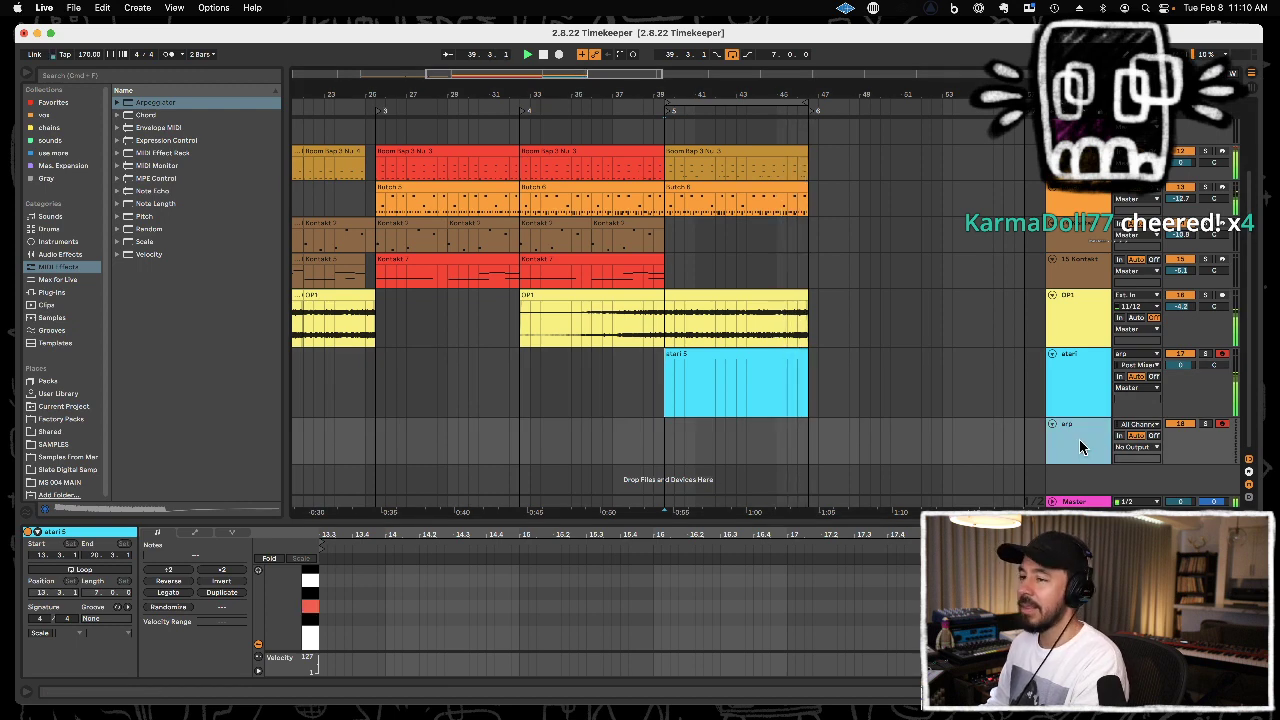
left_click(1080, 443)
left_click(86, 597)
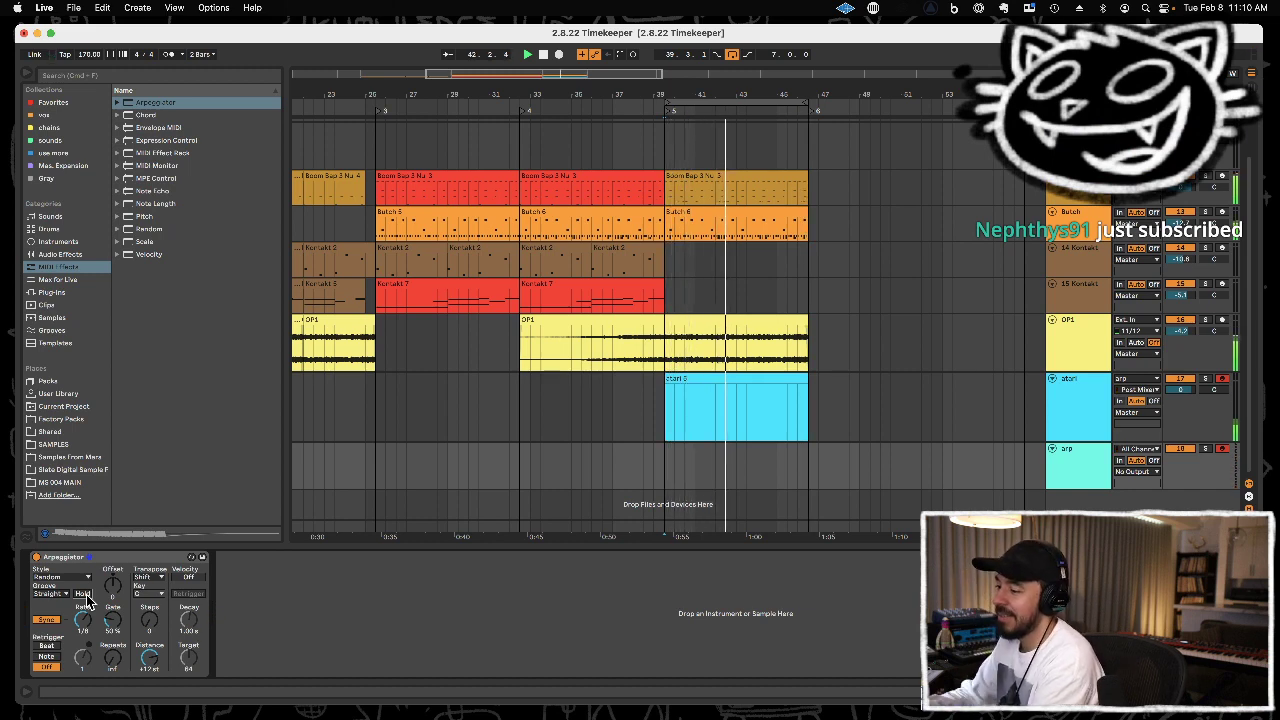
Record a new arpeggiated take over the looped section, then delete the clip recorded on the arp track.
key("F9")
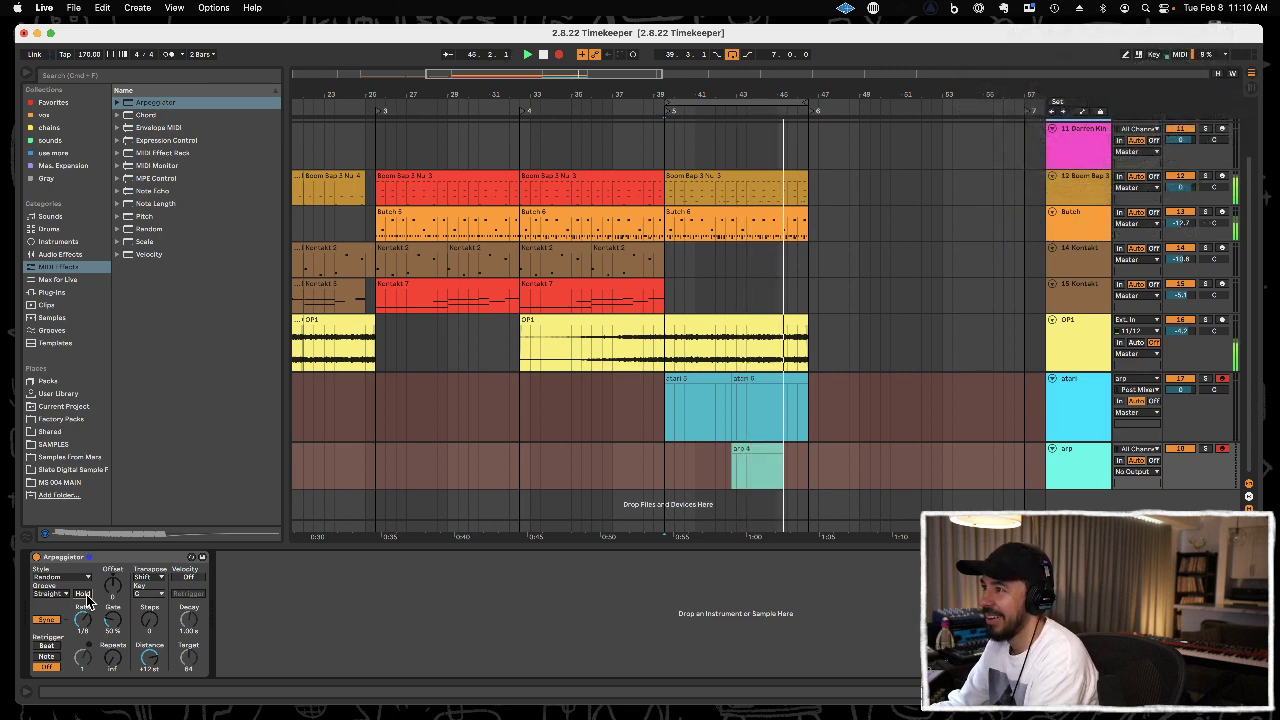
key("space")
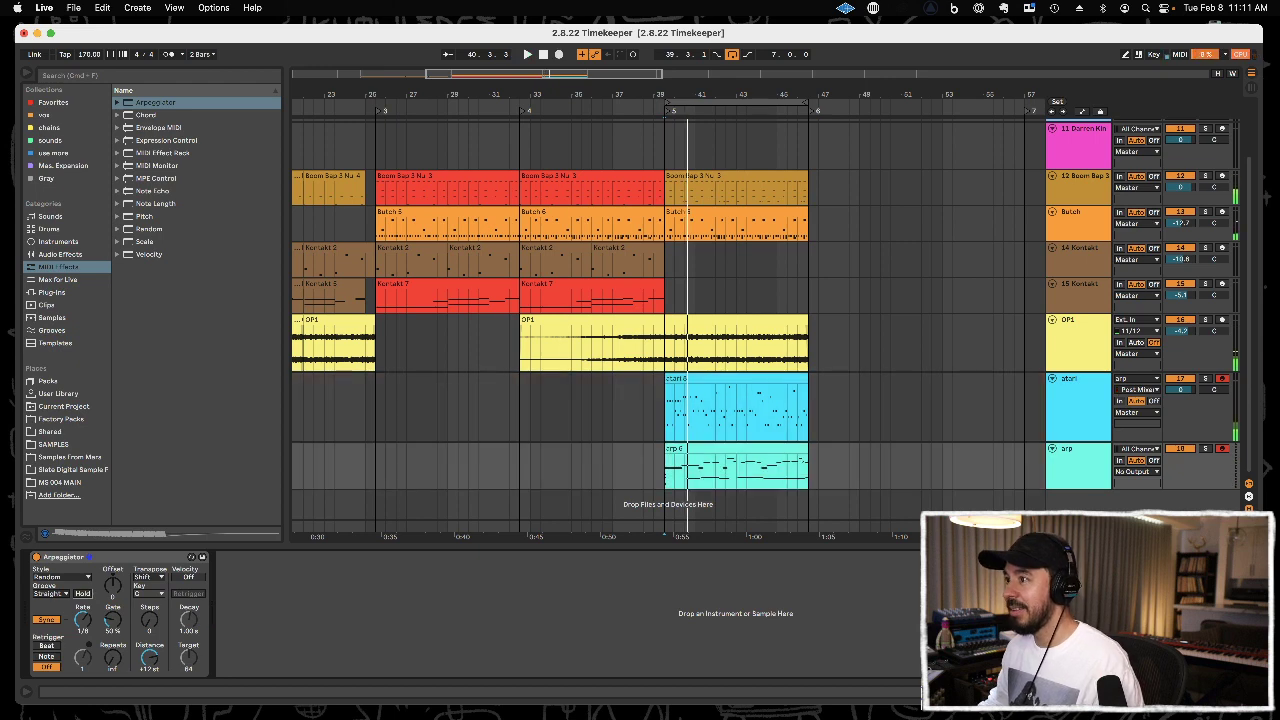
left_click(697, 449)
key("Delete")
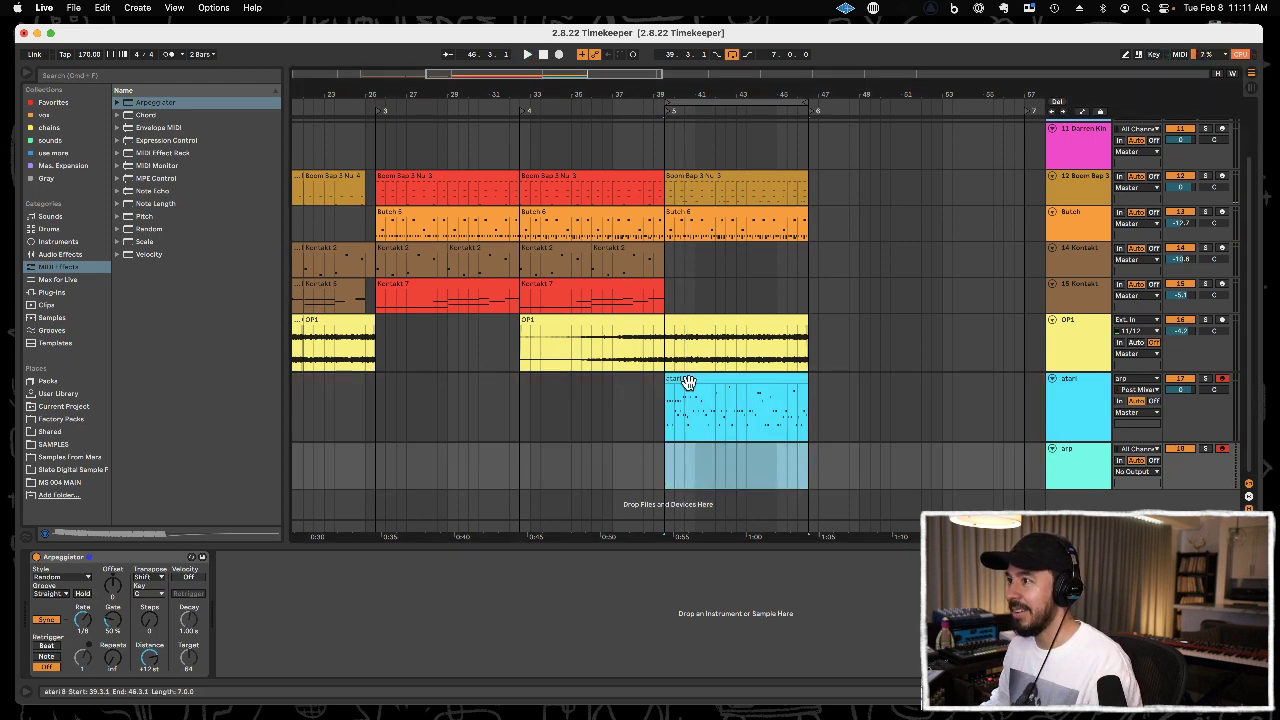
Thin out the new atari clip by deleting doubled notes between 12.3 and 13.3, and play back the section.
double_click(687, 379)
left_click_drag(512, 521, 533, 366)
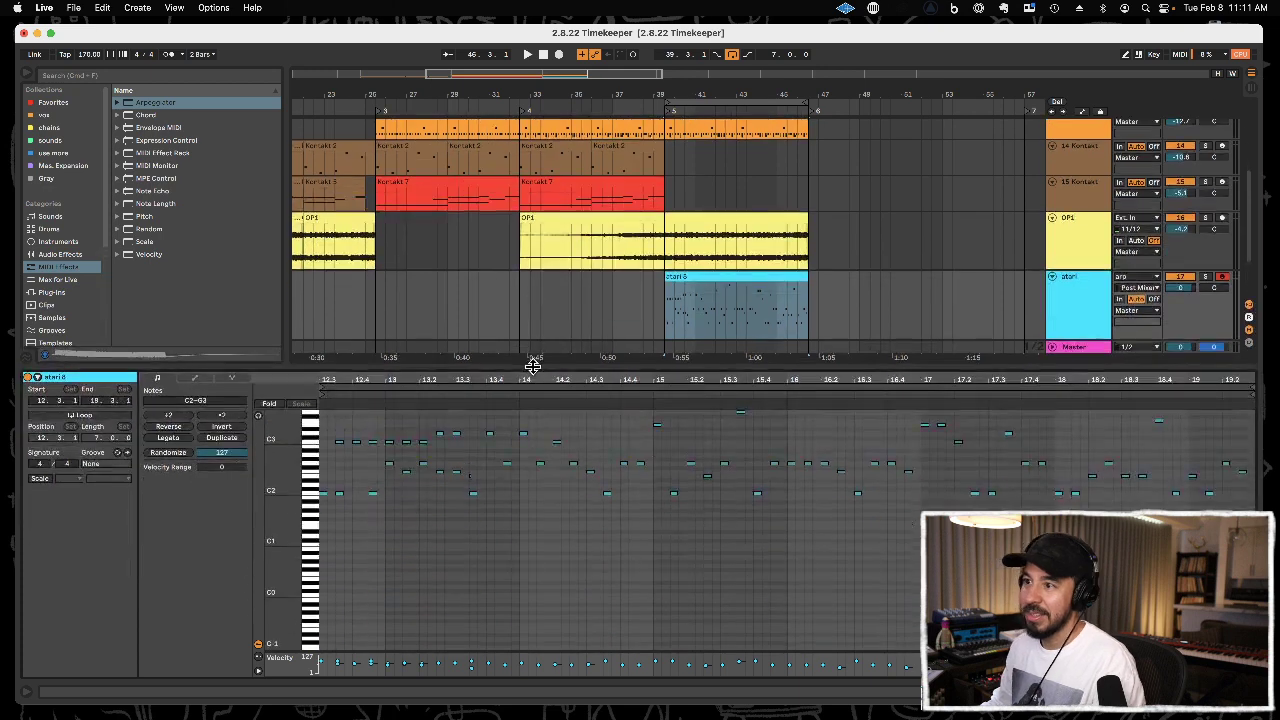
left_click(357, 441)
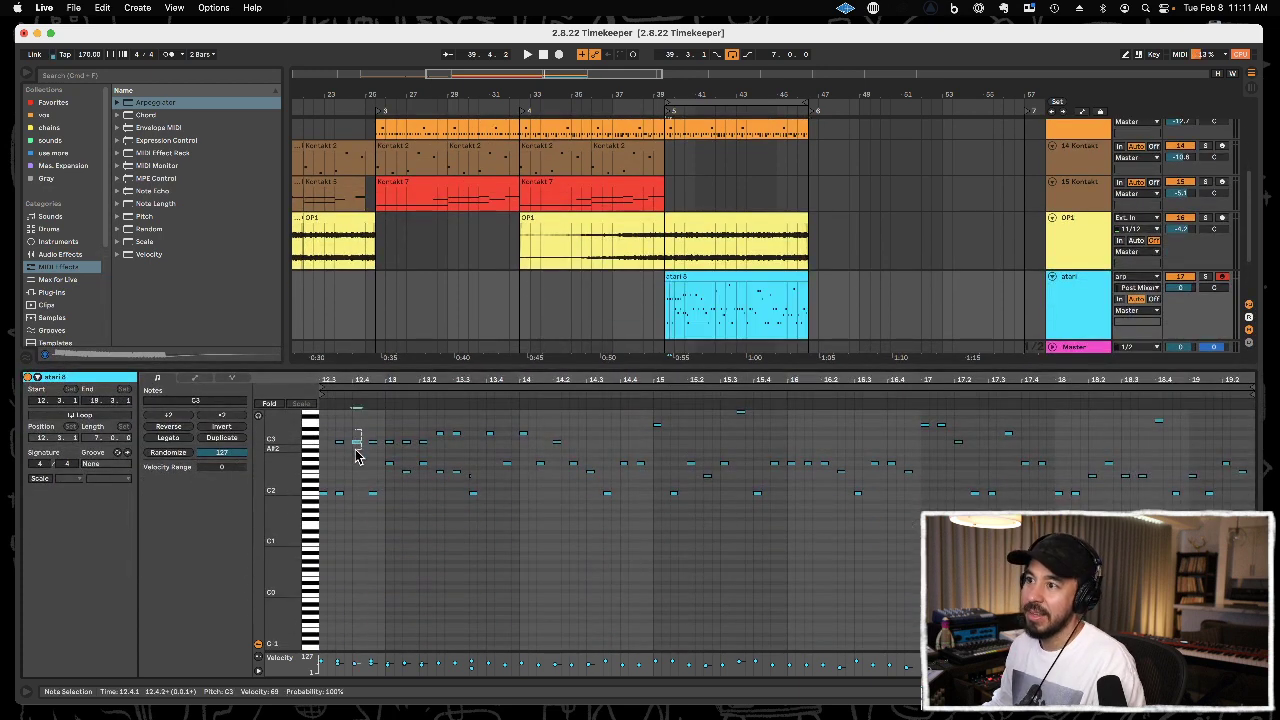
left_click(344, 498)
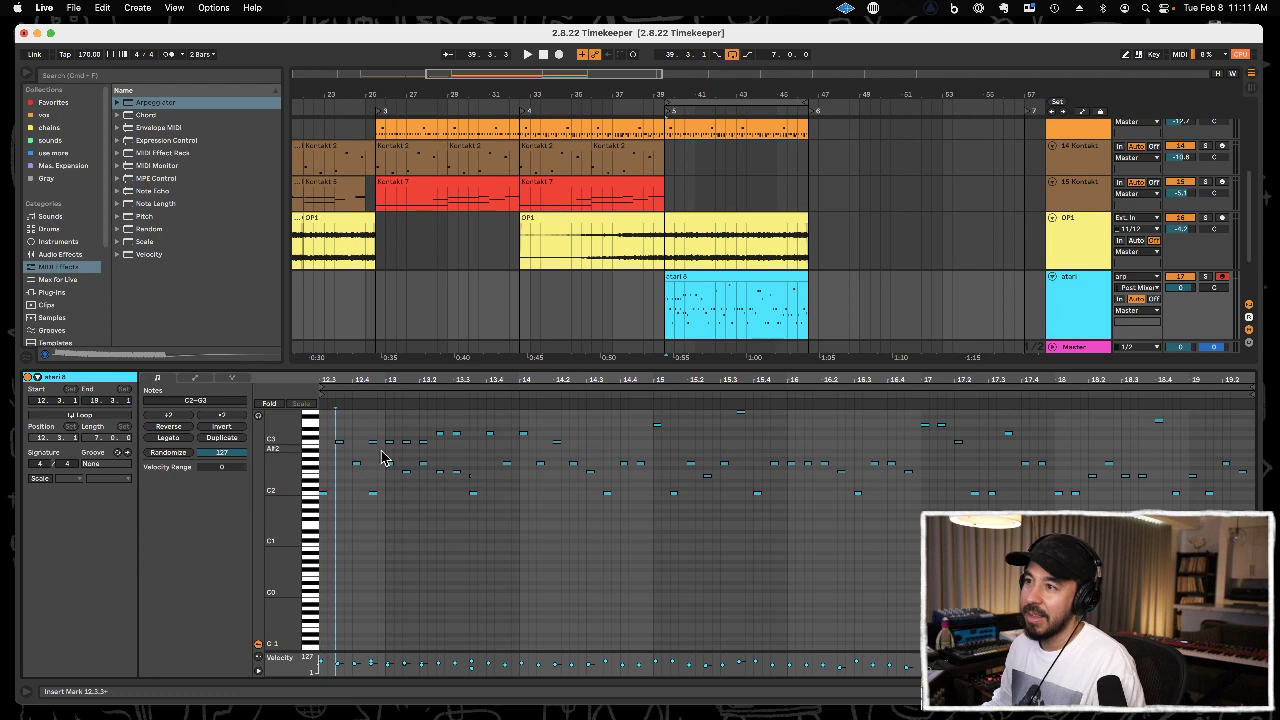
left_click(468, 484)
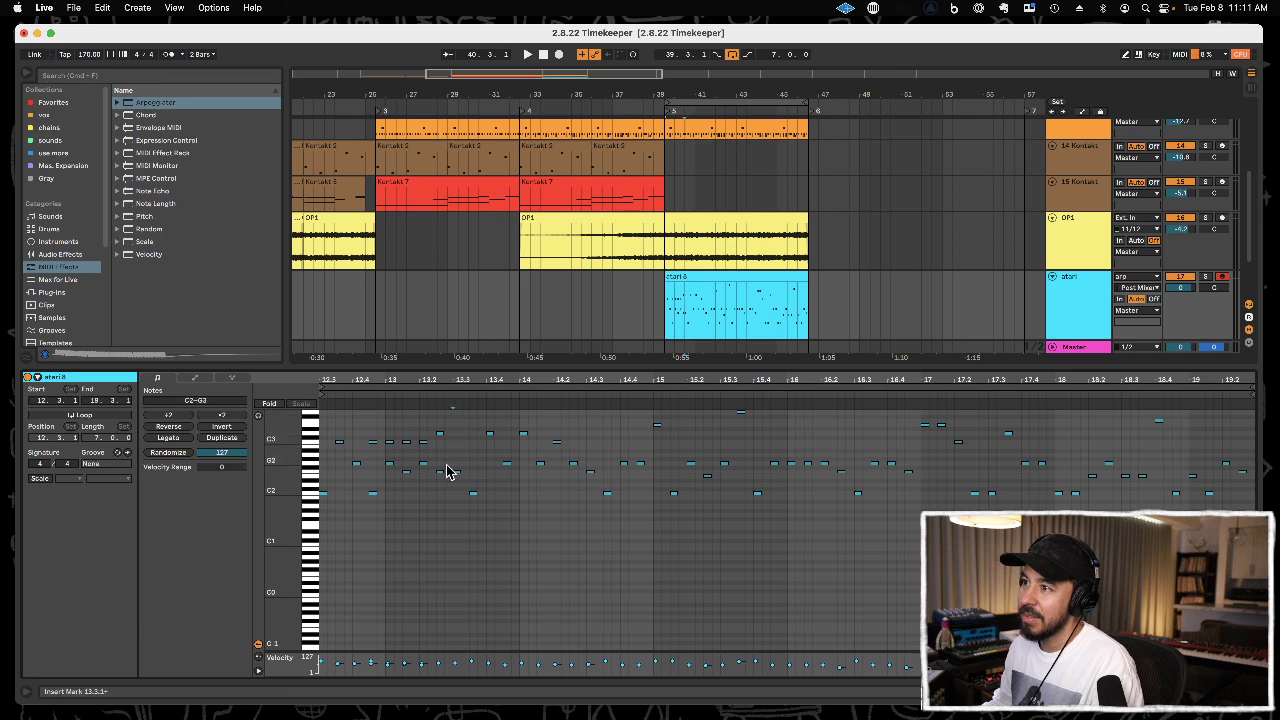
left_click(436, 463)
left_click(420, 444)
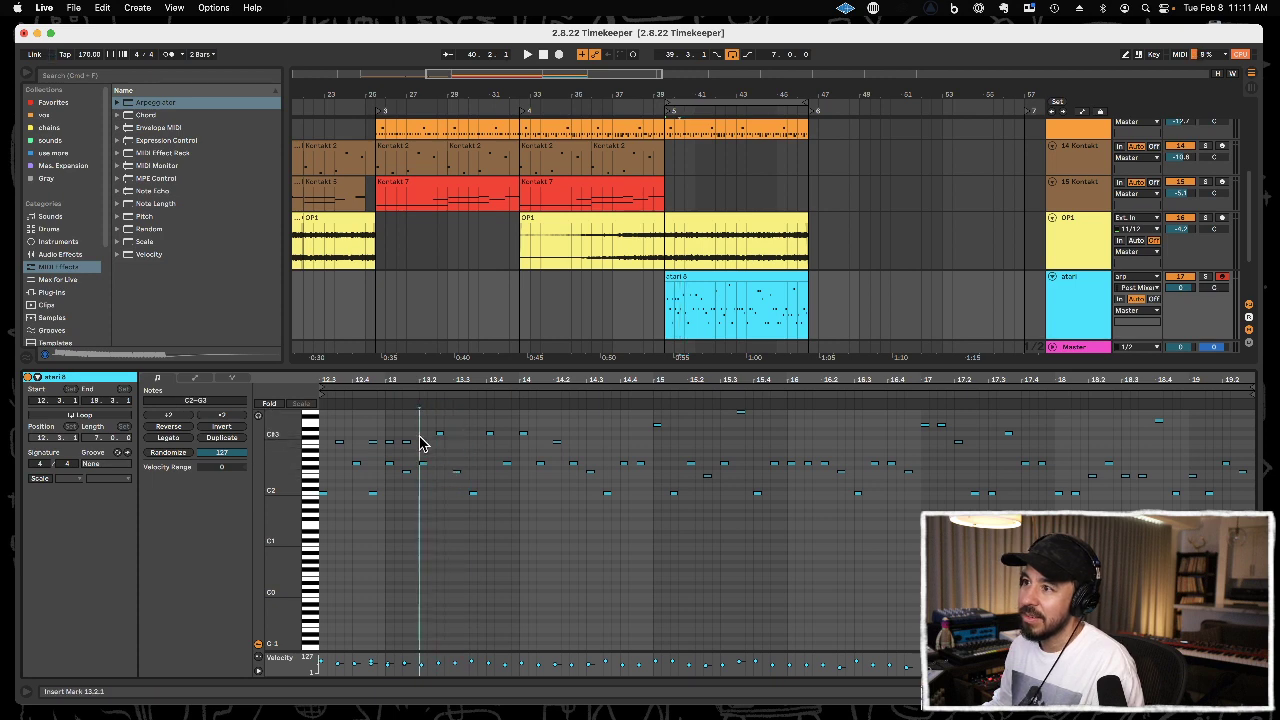
left_click(392, 453)
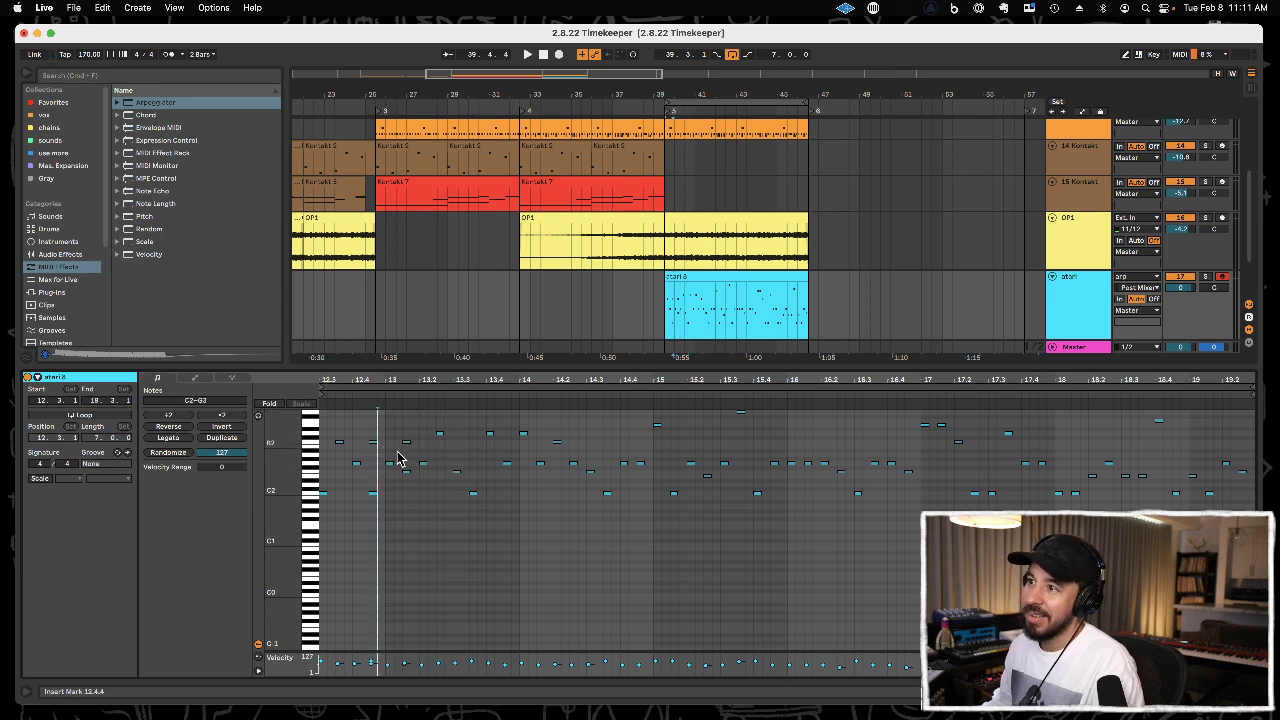
left_click(404, 452)
key("space")
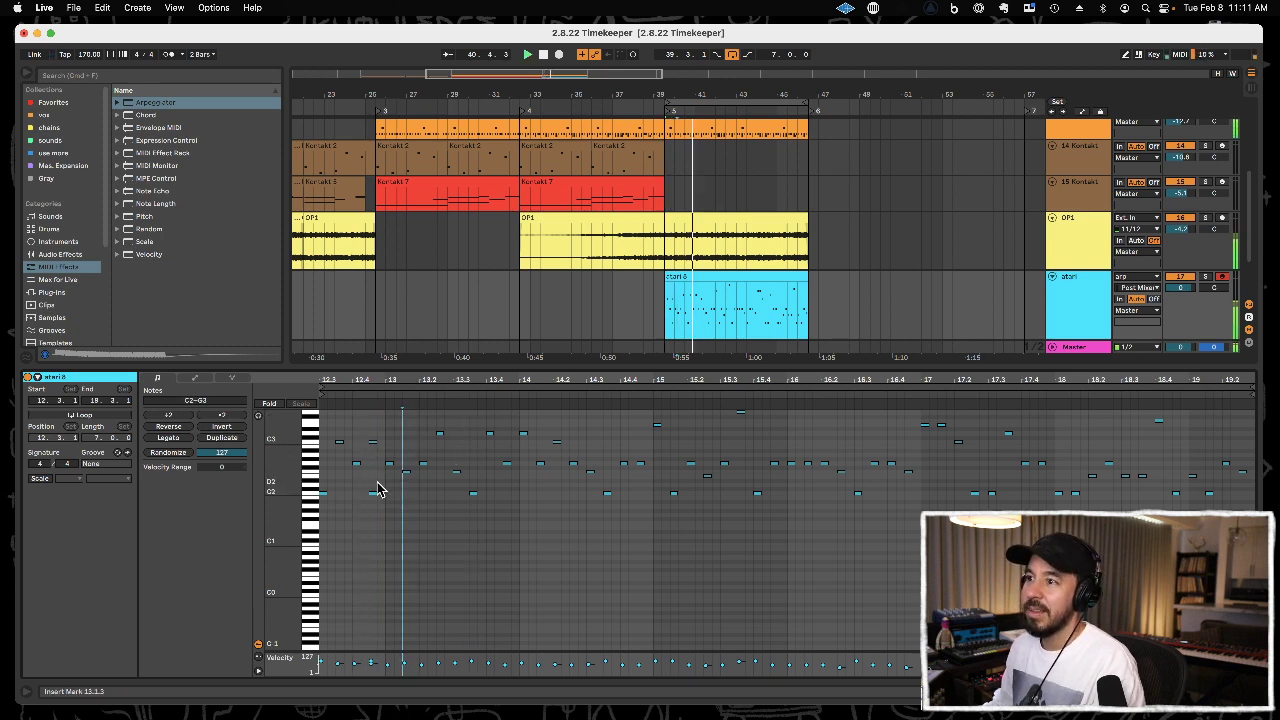
left_click(378, 437)
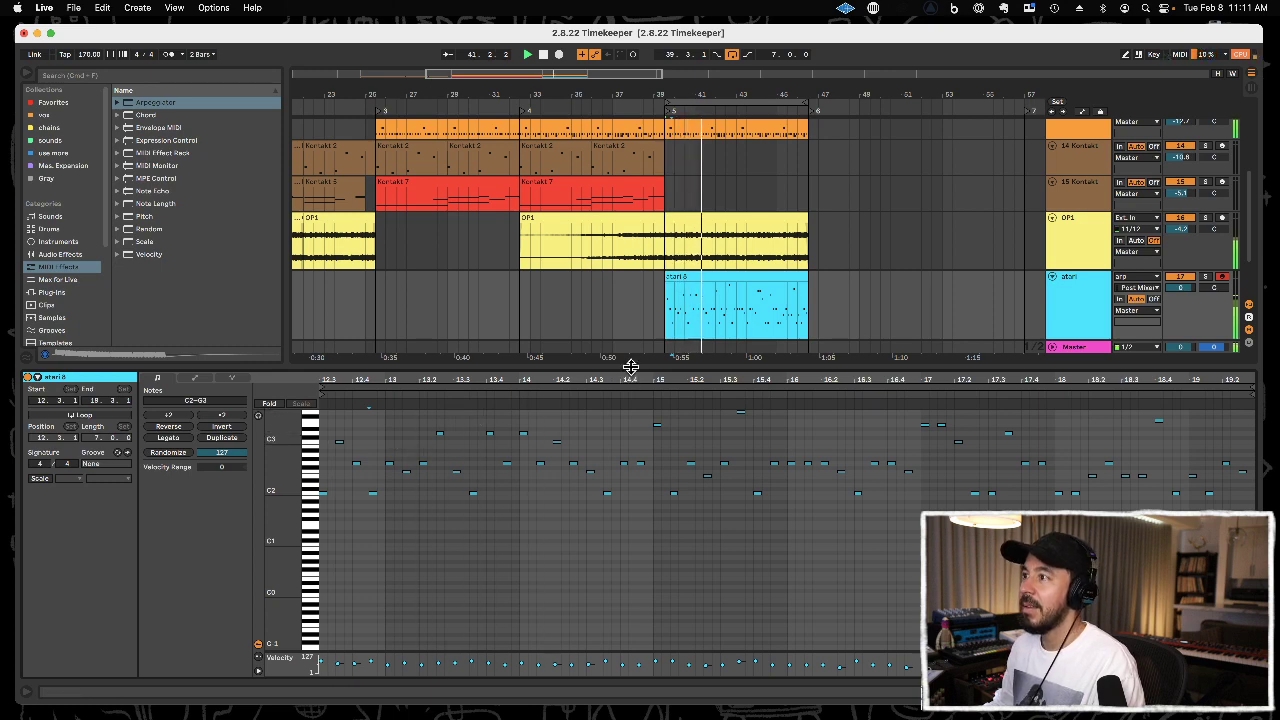
Delete the arp track with the detail view hidden and save the set.
key("super+alt+l")
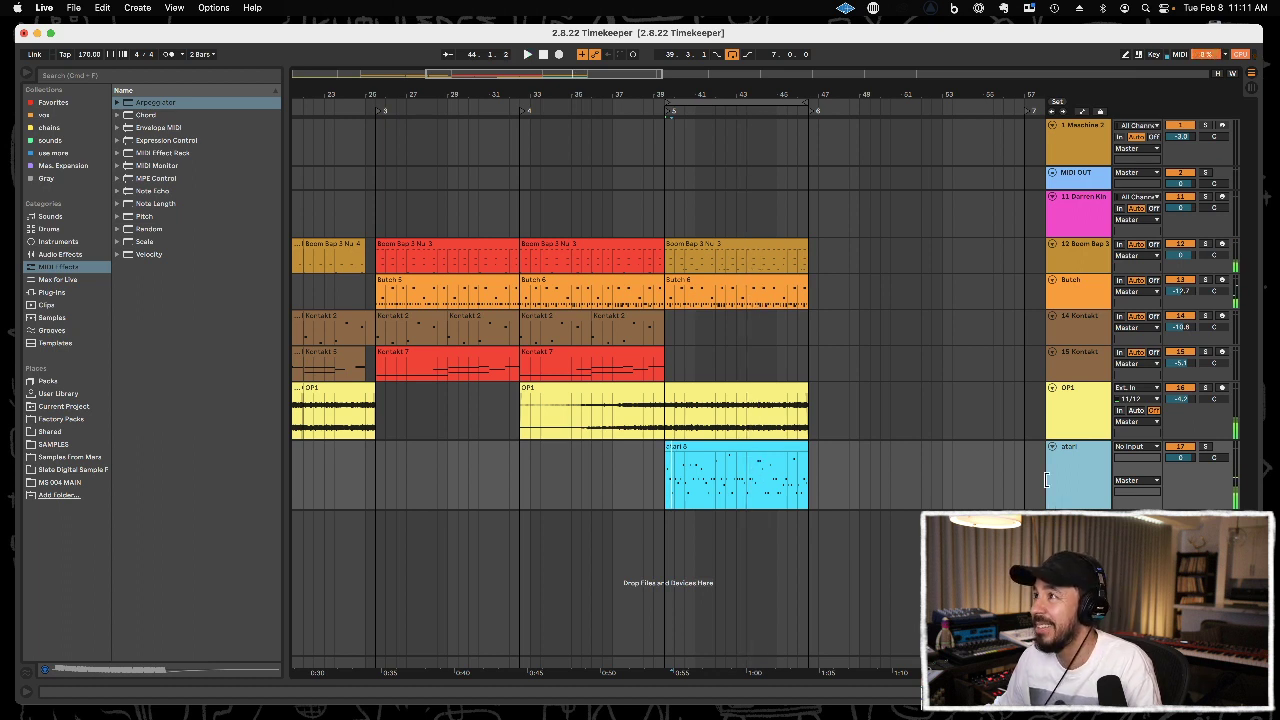
key("super+s")
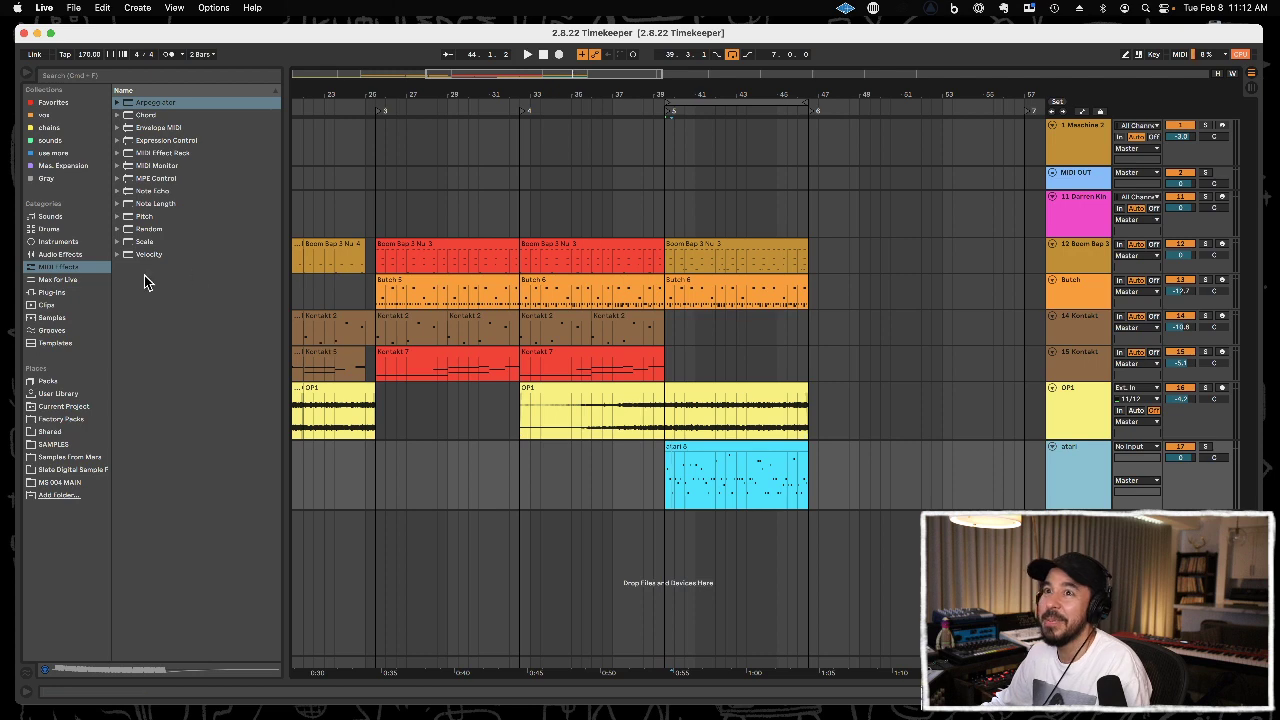
Solo the atari track and add the Native Instruments Freak plug-in after its instrument.
left_click(52, 292)
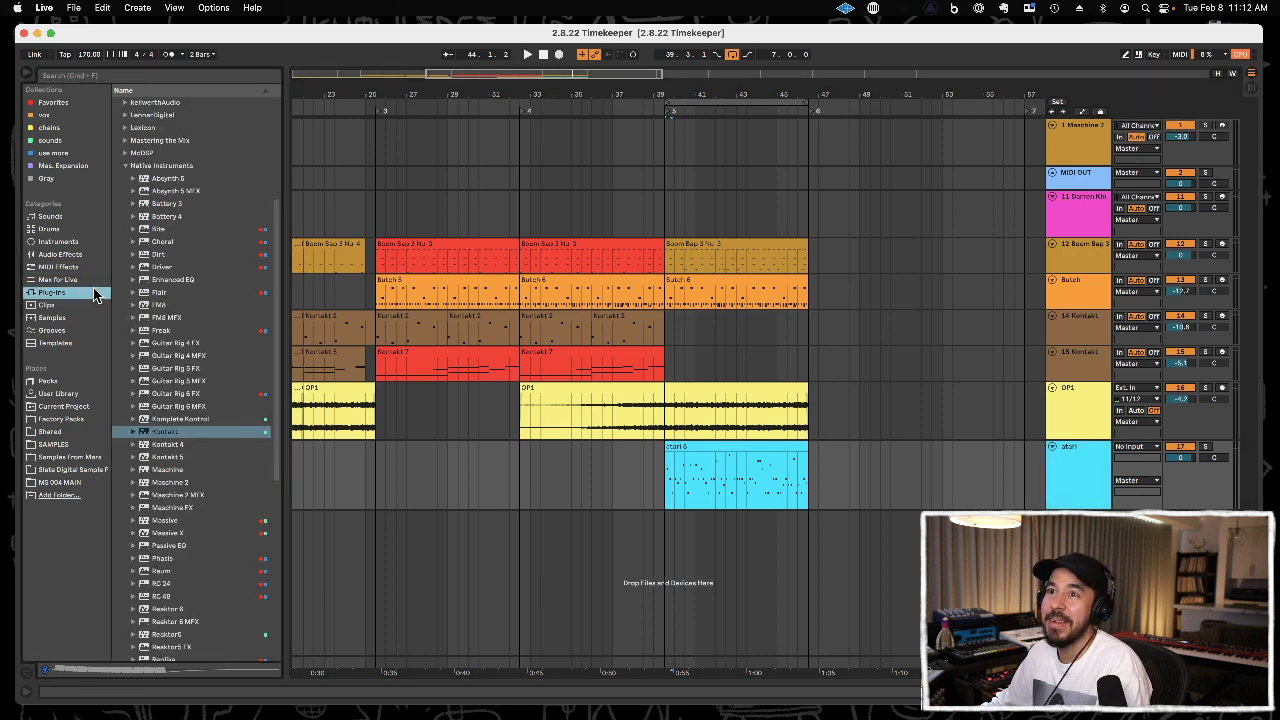
left_click(235, 431)
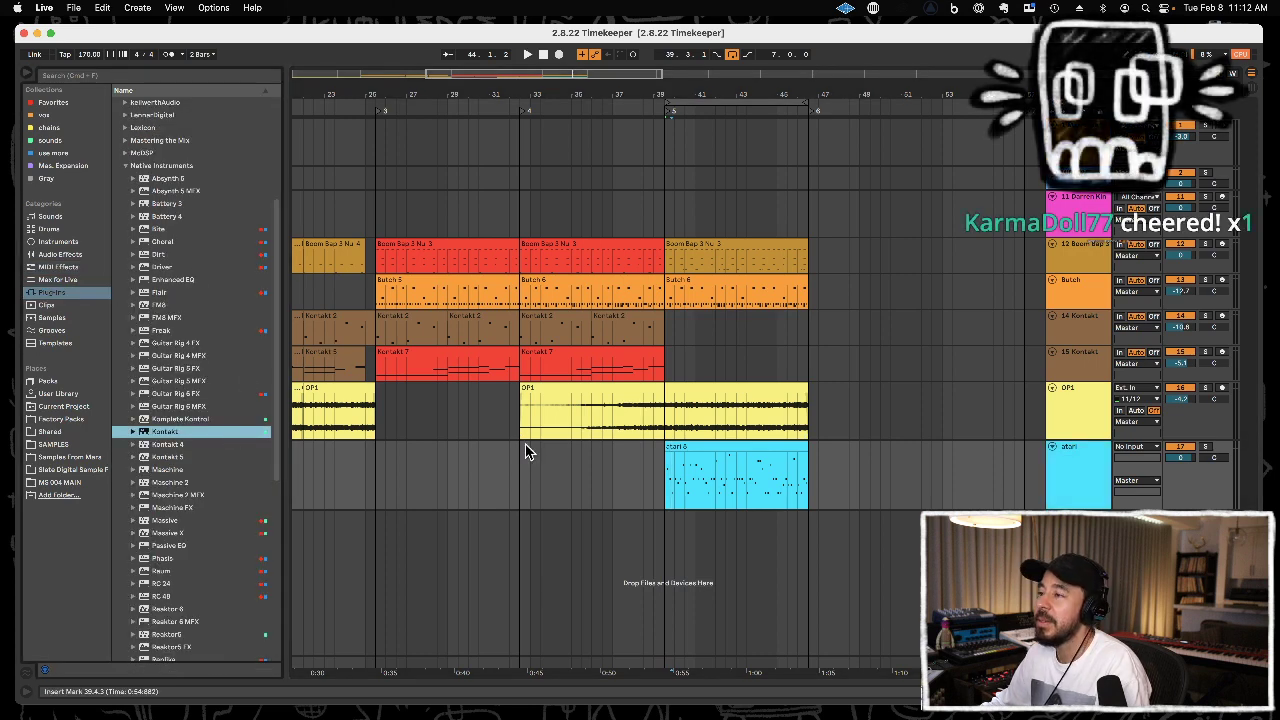
left_click(1207, 448)
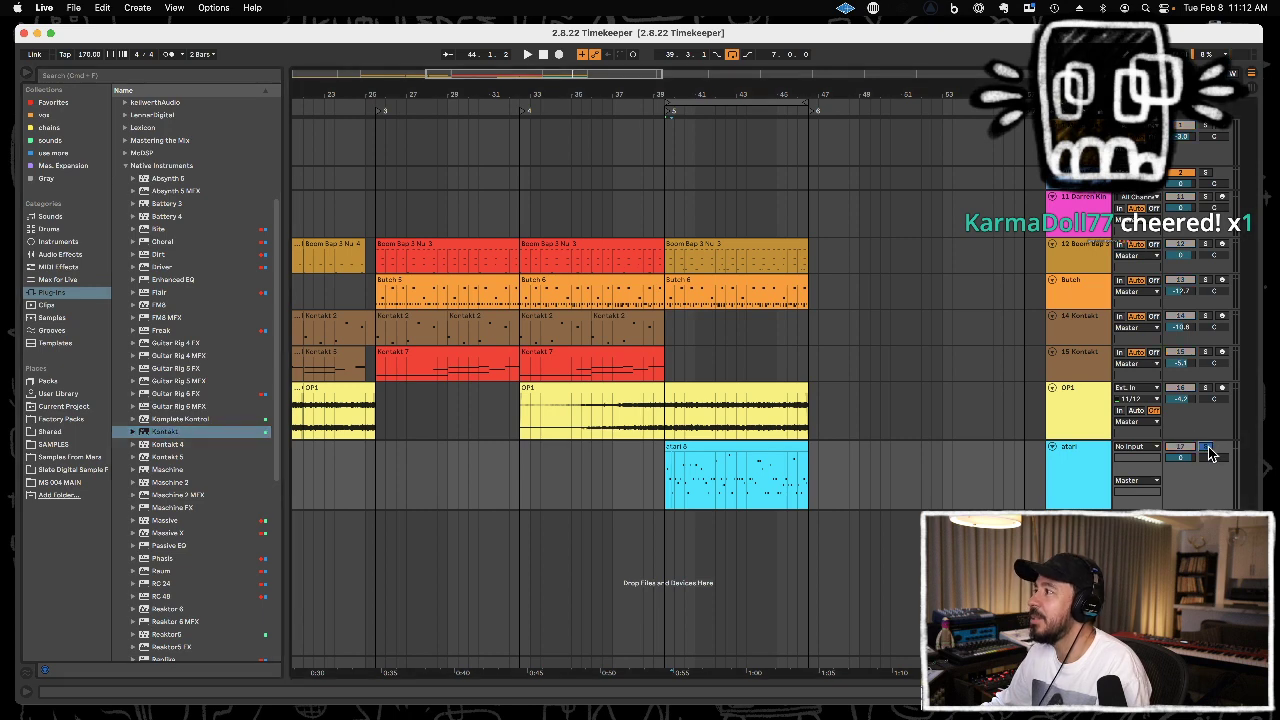
left_click(194, 332)
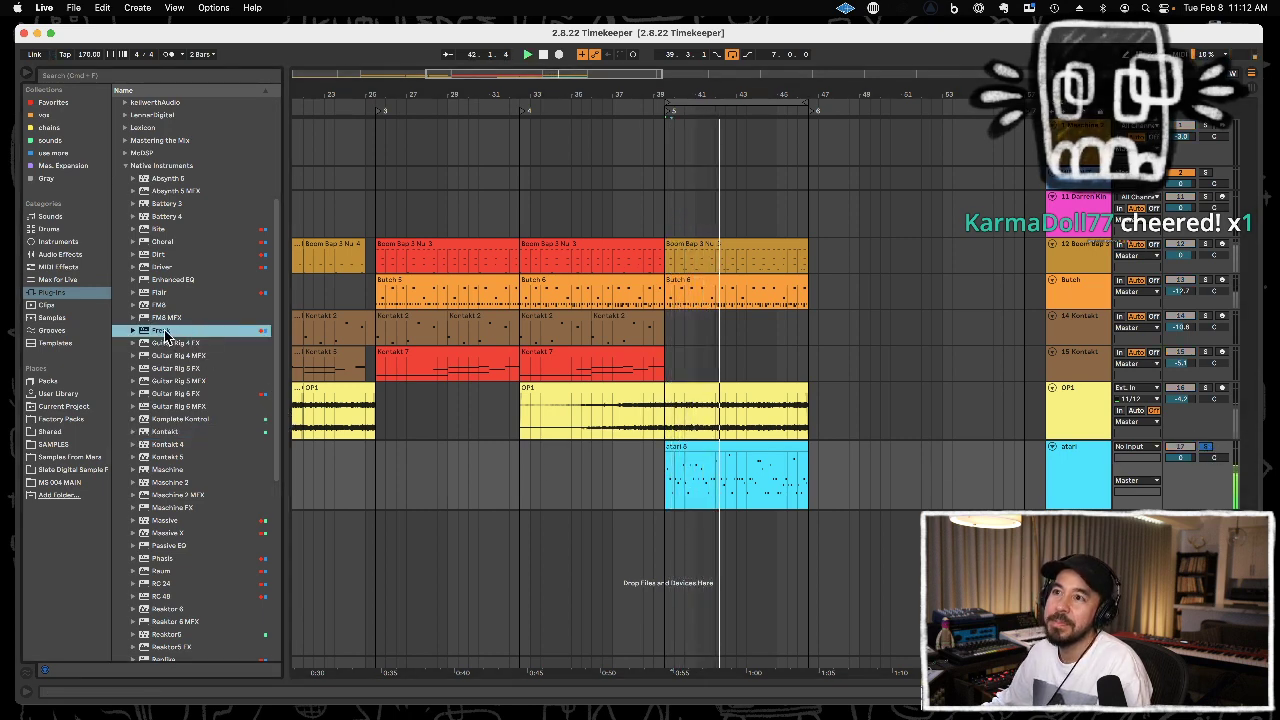
left_click_drag(597, 405, 1084, 466)
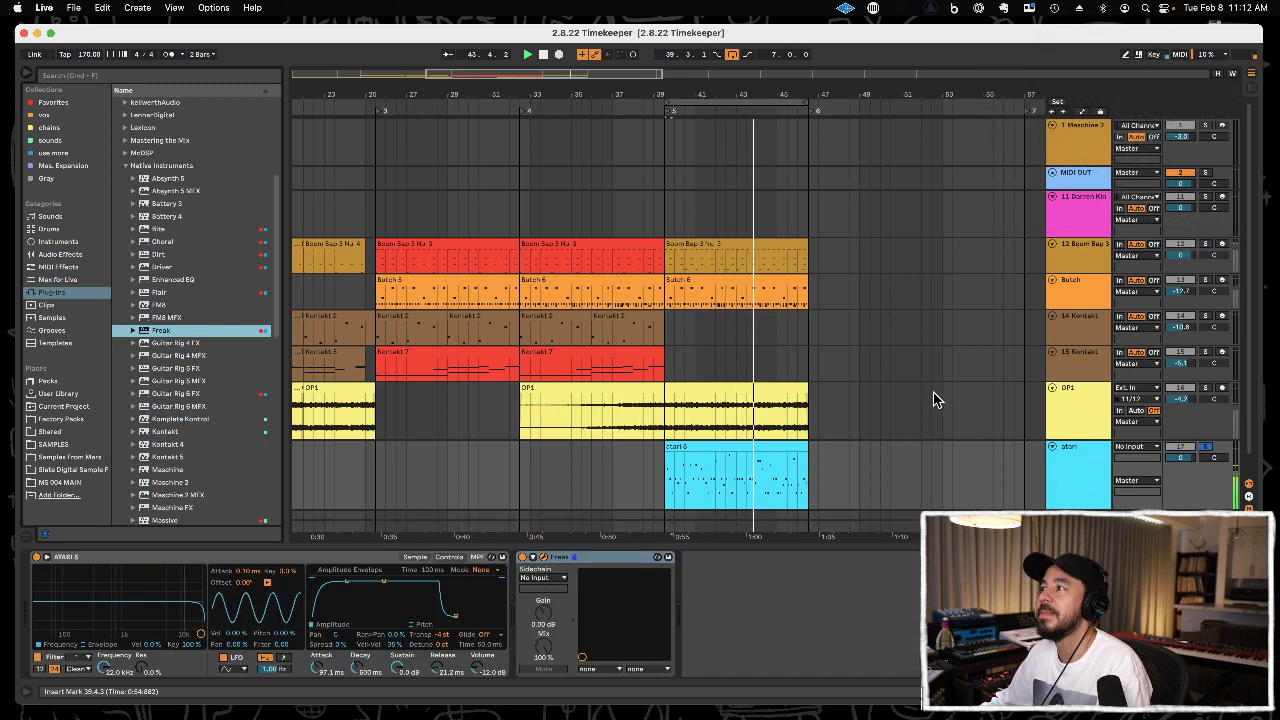
Load Freak's Around My Head preset, adjust its stereo amount and lower the mix, then close the plug-in window.
left_click(108, 77)
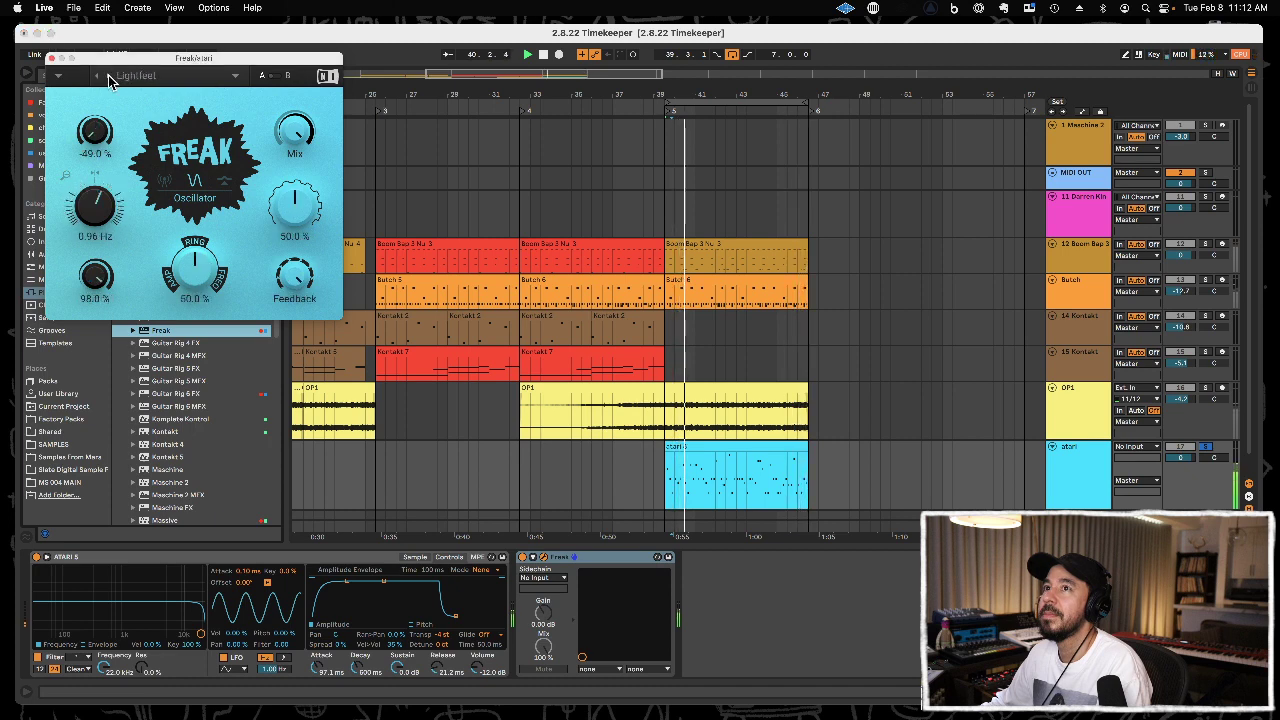
left_click(108, 78)
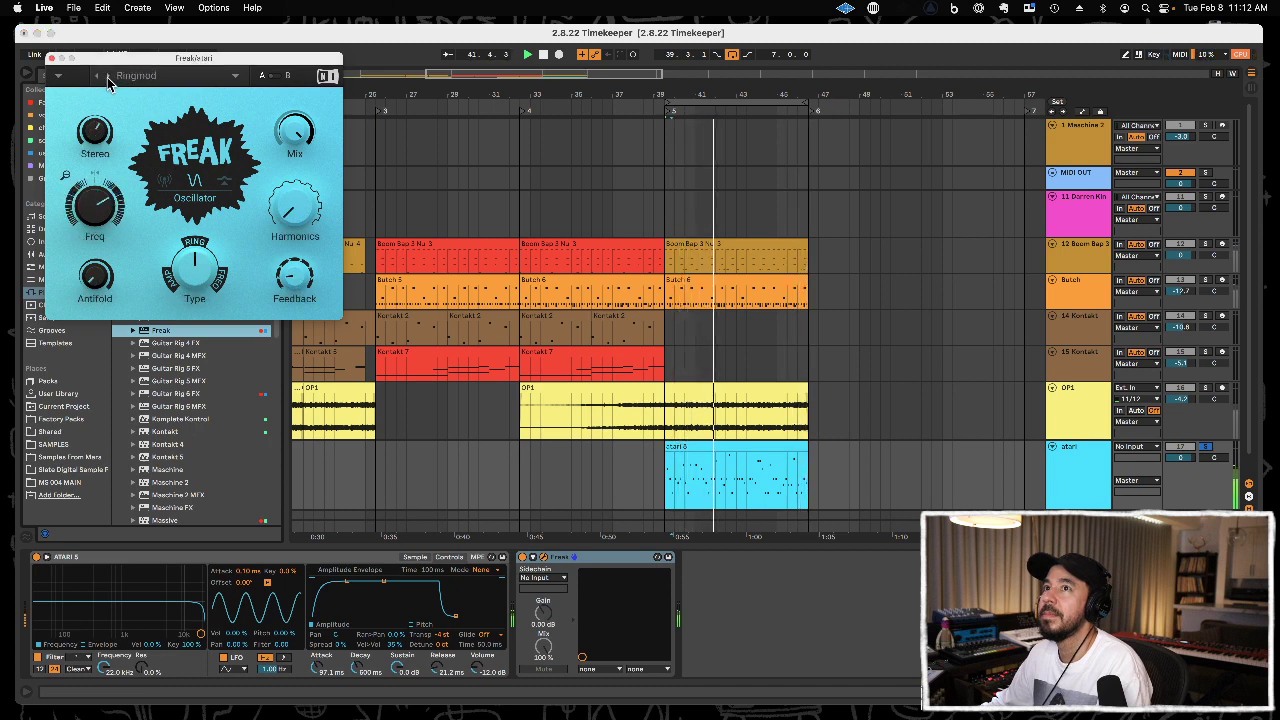
left_click(107, 78)
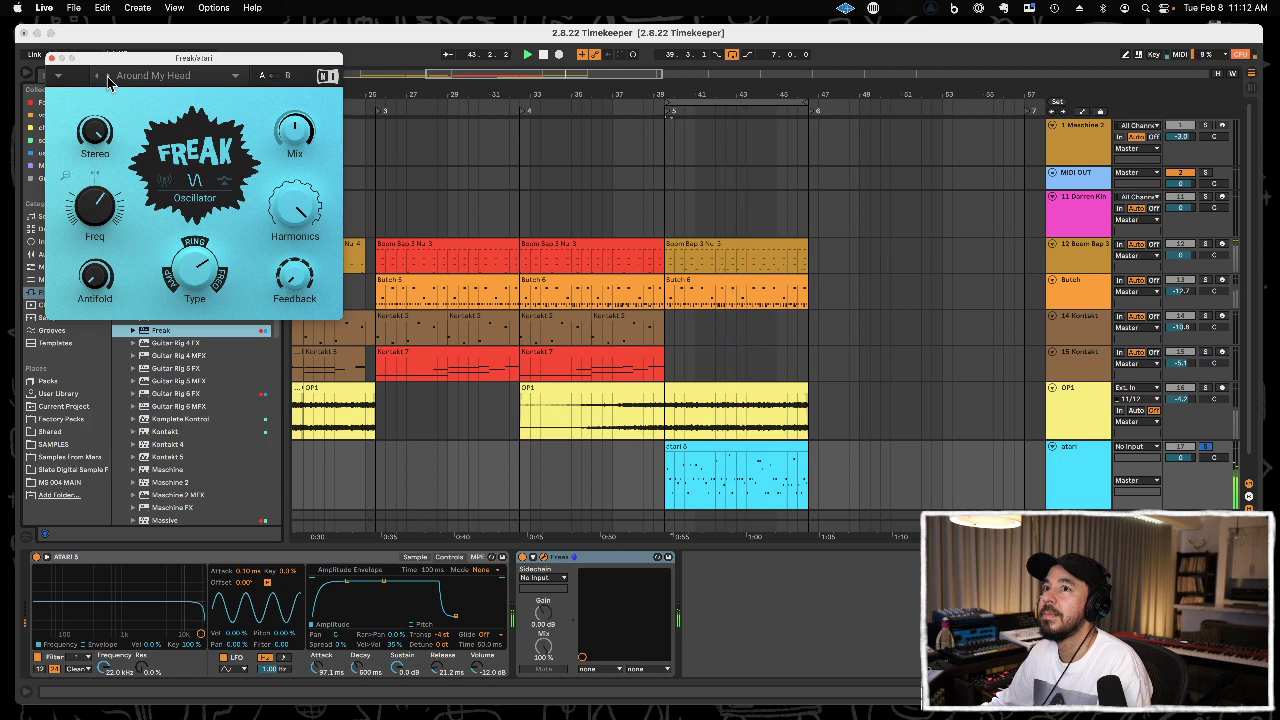
left_click_drag(98, 136, 238, 197)
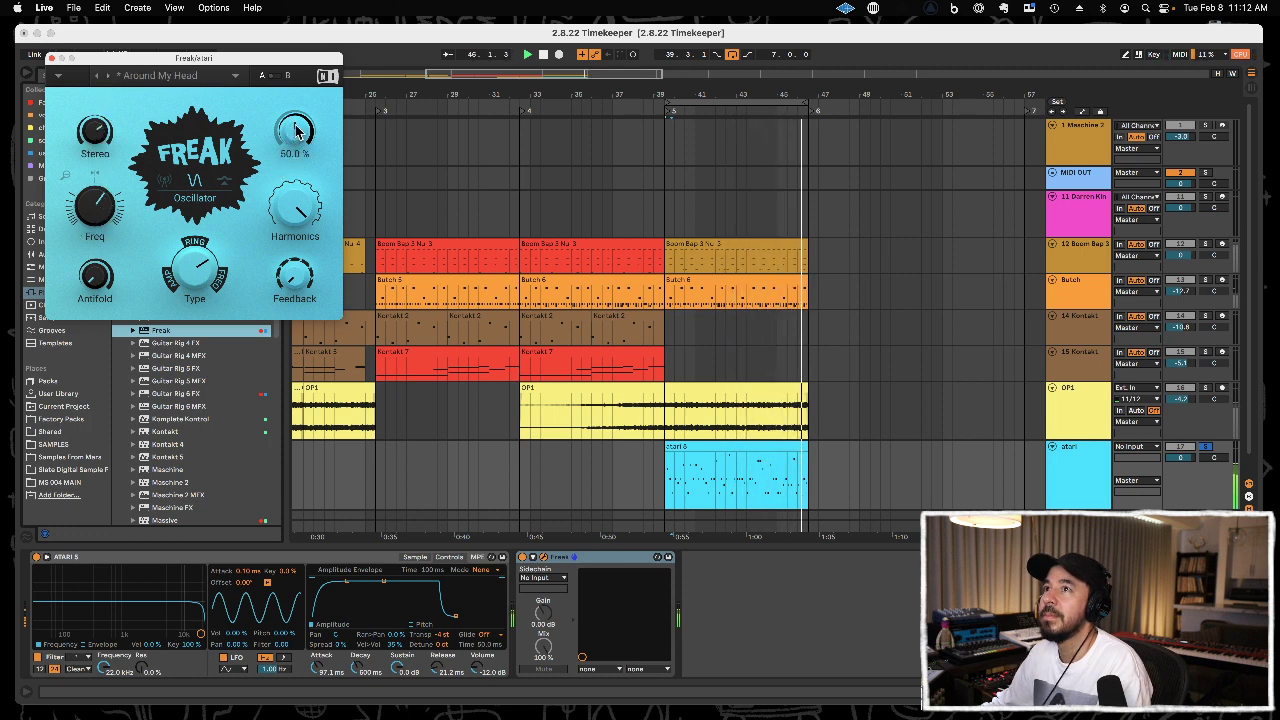
left_click_drag(293, 181, 287, 234)
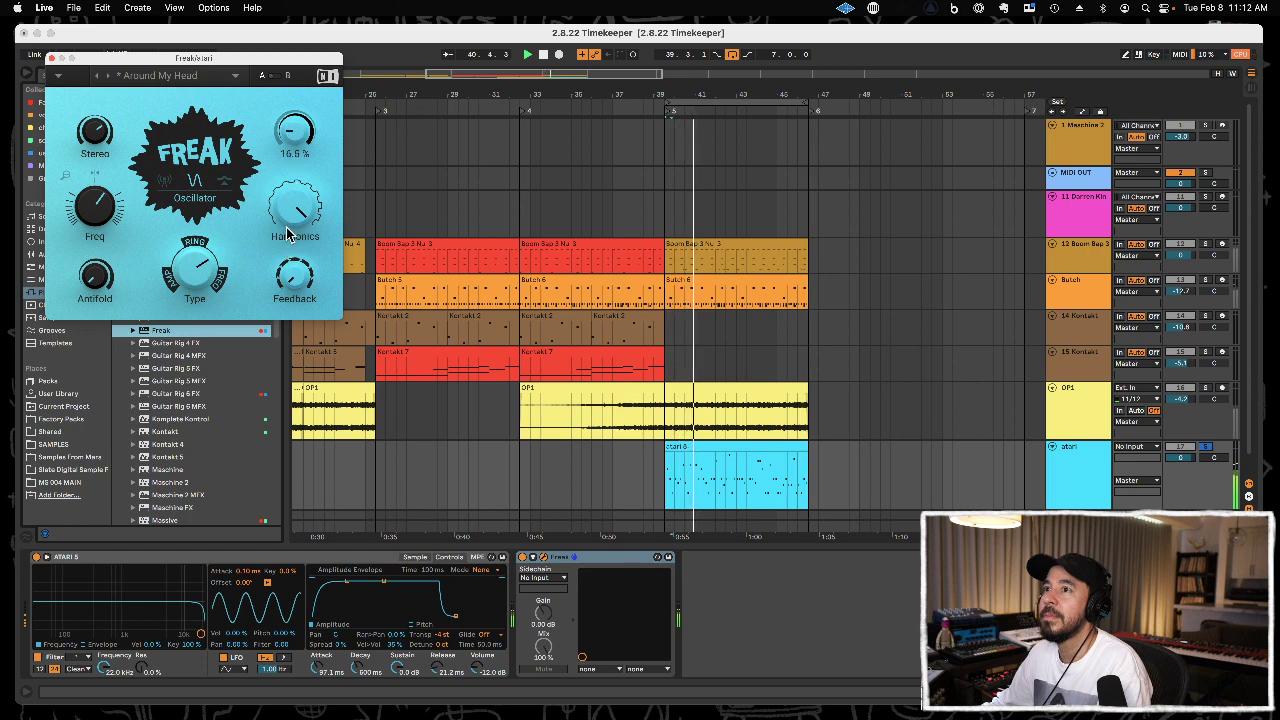
left_click(51, 58)
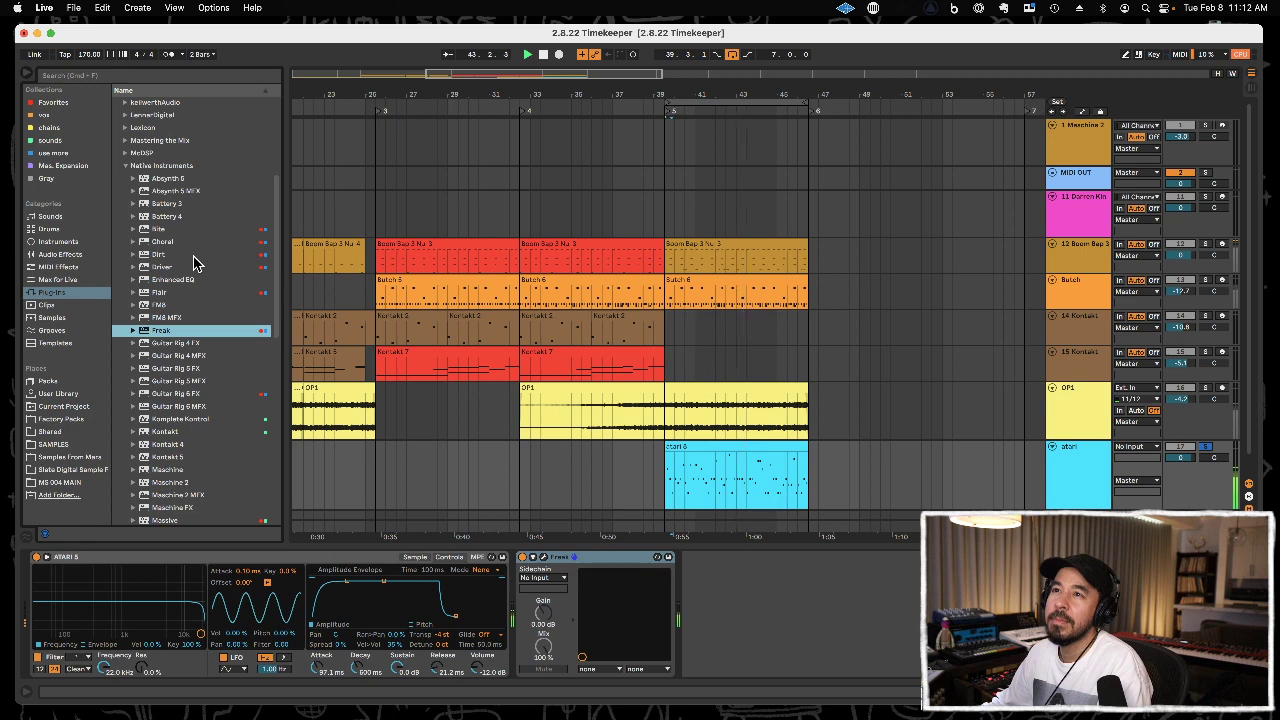
Add the ValhallaFreqEcho plug-in from the Valhalla DSP, LLC folder after Freak on the atari track.
key("Up")
key("Up")
key("Up")
key("Up")
key("Up")
key("Up")
key("Up")
key("Up")
key("Up")
key("Up")
key("Up")
key("Up")
key("Up")
key("Left")
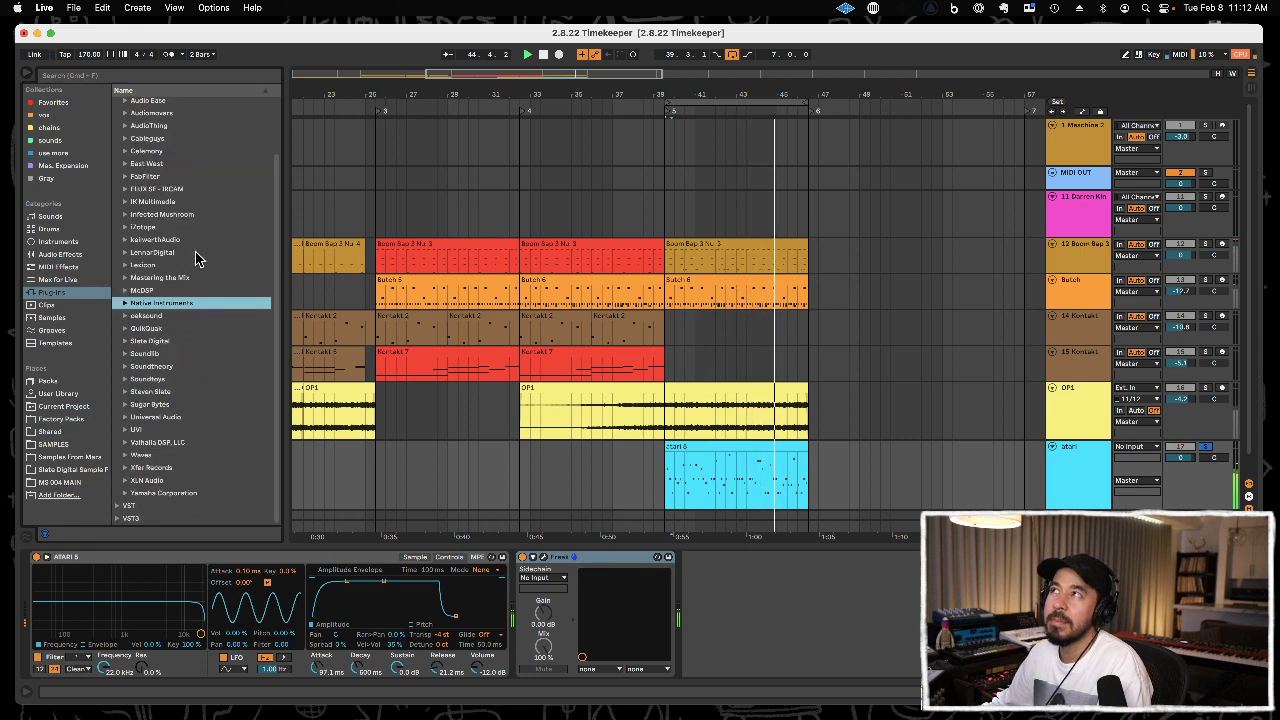
left_click(175, 442)
key("Down")
key("Down")
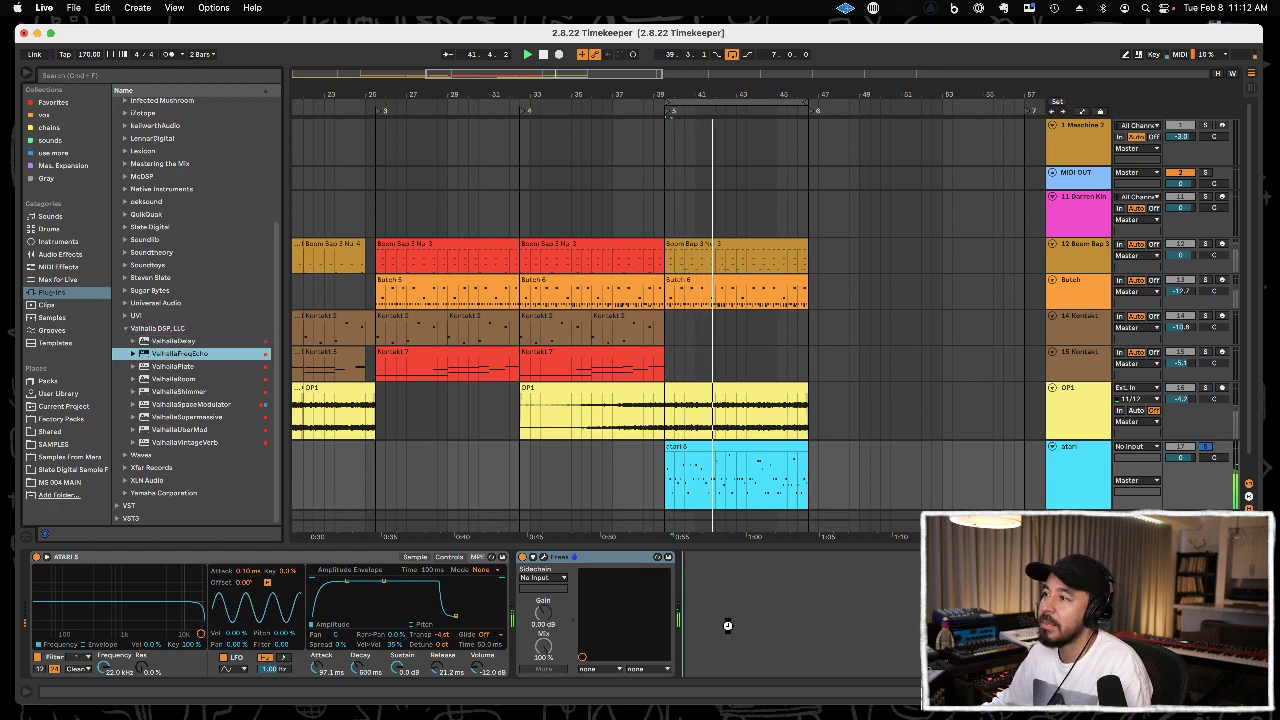
key("Return")
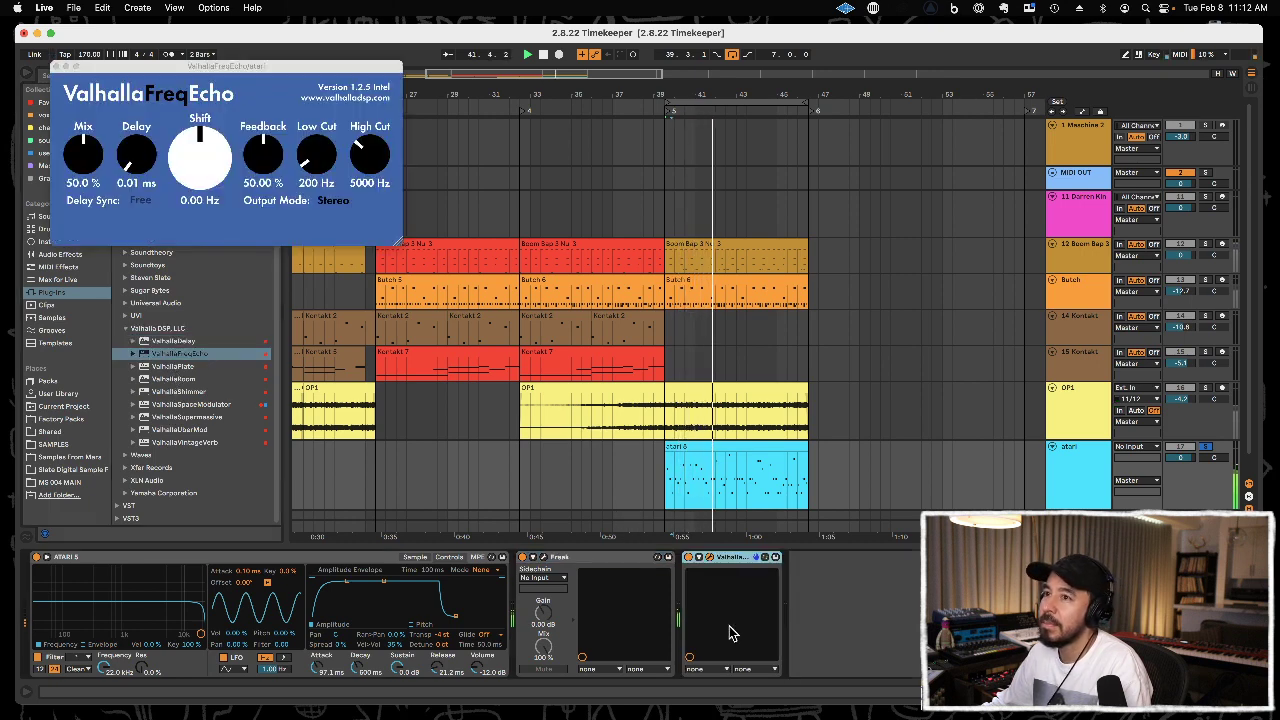
Set ValhallaFreqEcho's delay to about 67.40 ms, feedback to 51.40 % and mix to 19.6 %, and close its window.
left_click(139, 165)
left_click_drag(139, 143, 145, 100)
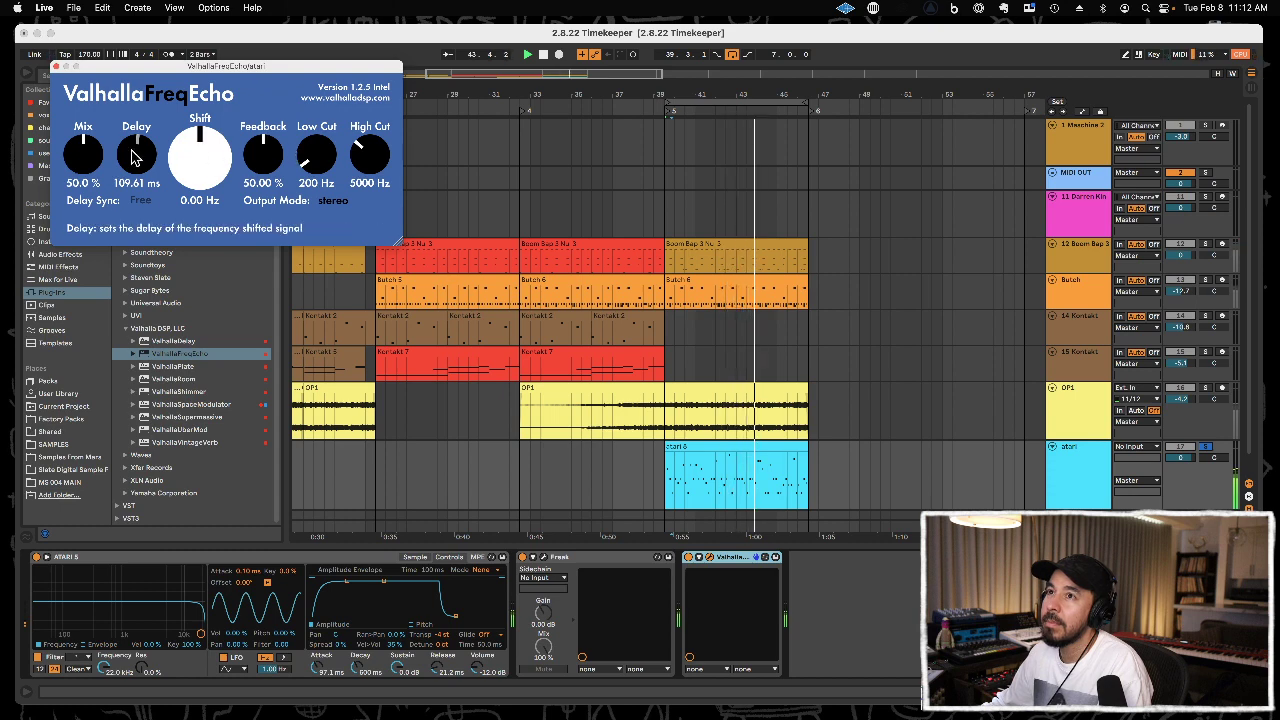
left_click_drag(262, 152, 269, 153)
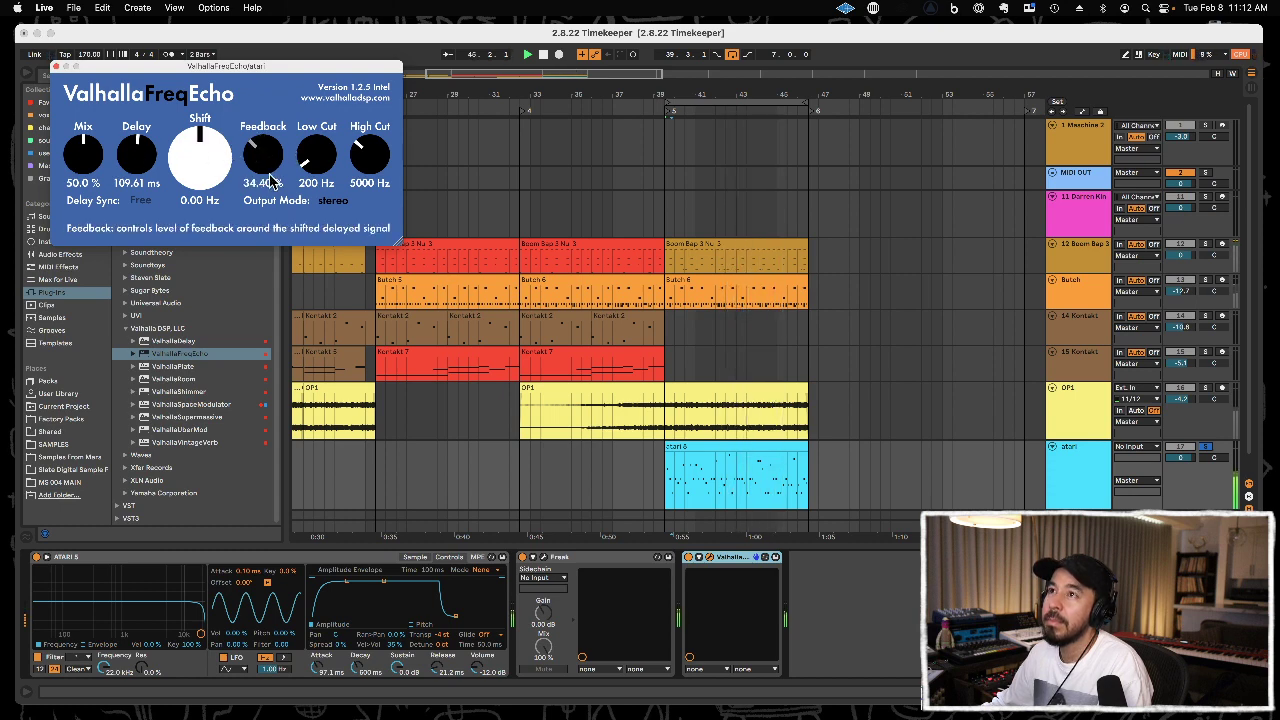
left_click_drag(101, 165, 104, 206)
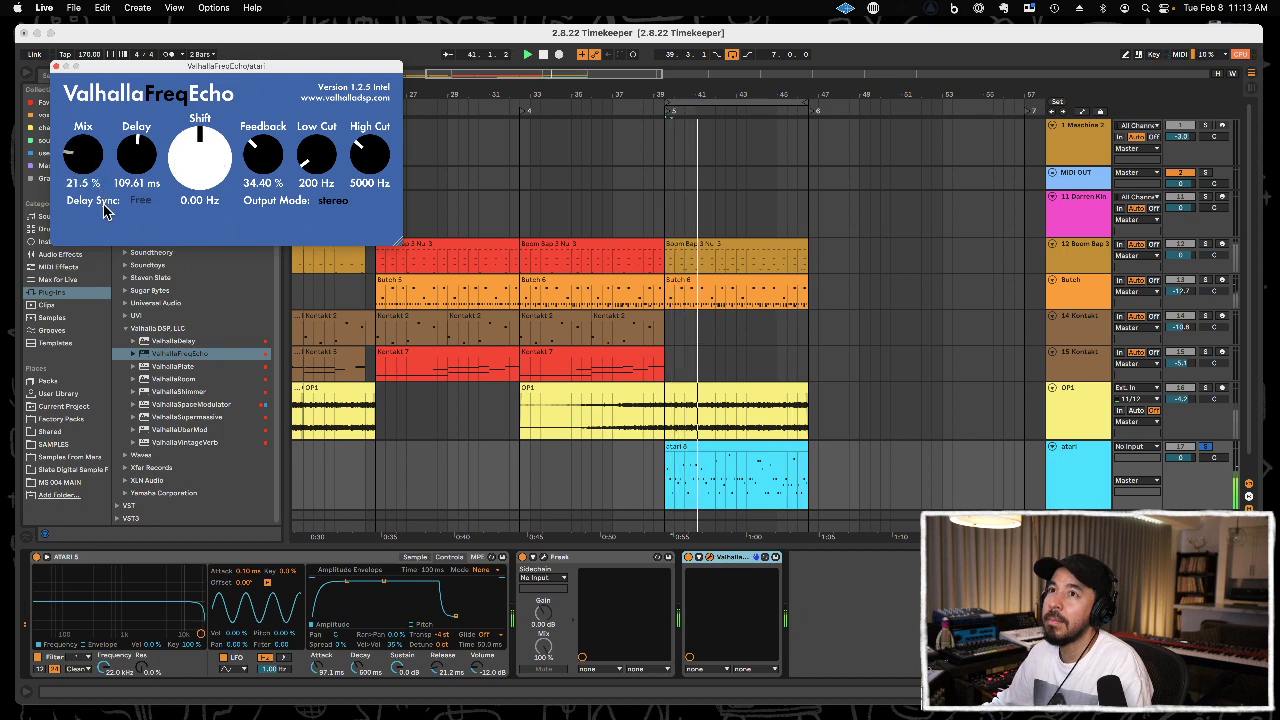
mouse_move(137, 160)
left_mouse_down()
mouse_move(137, 197)
mouse_move(136, 146)
left_mouse_up()
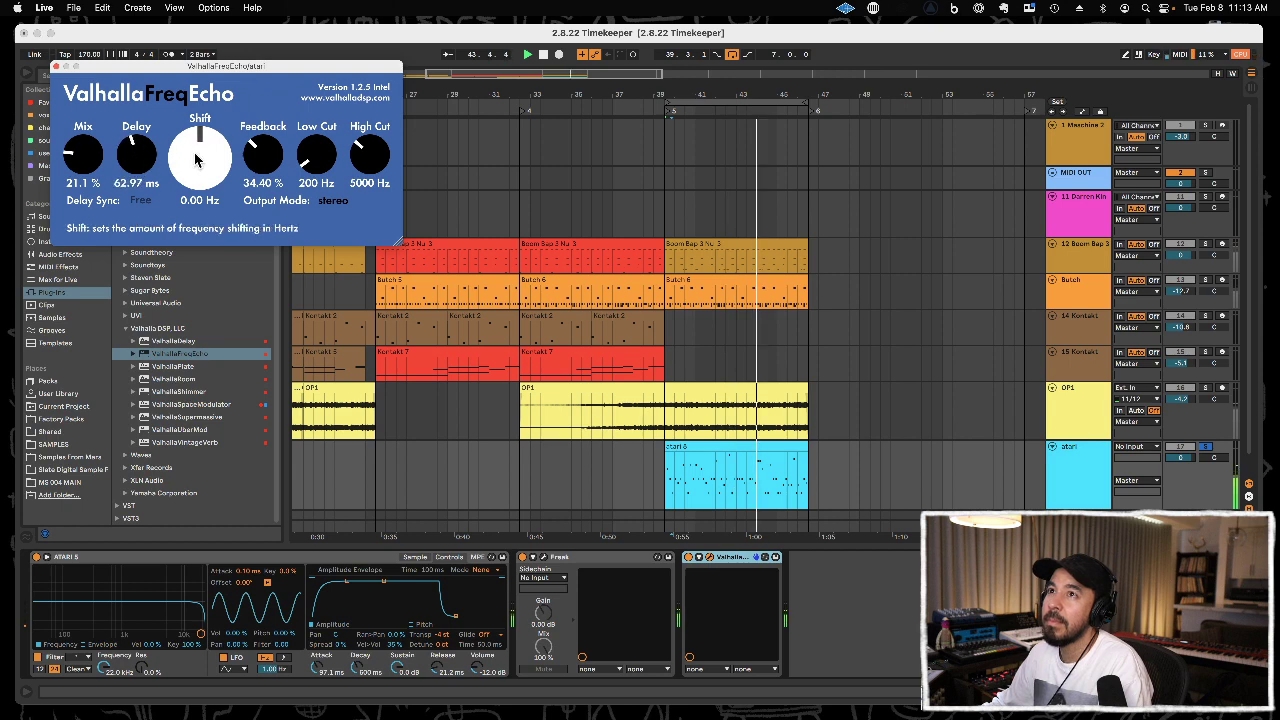
left_click_drag(263, 152, 268, 126)
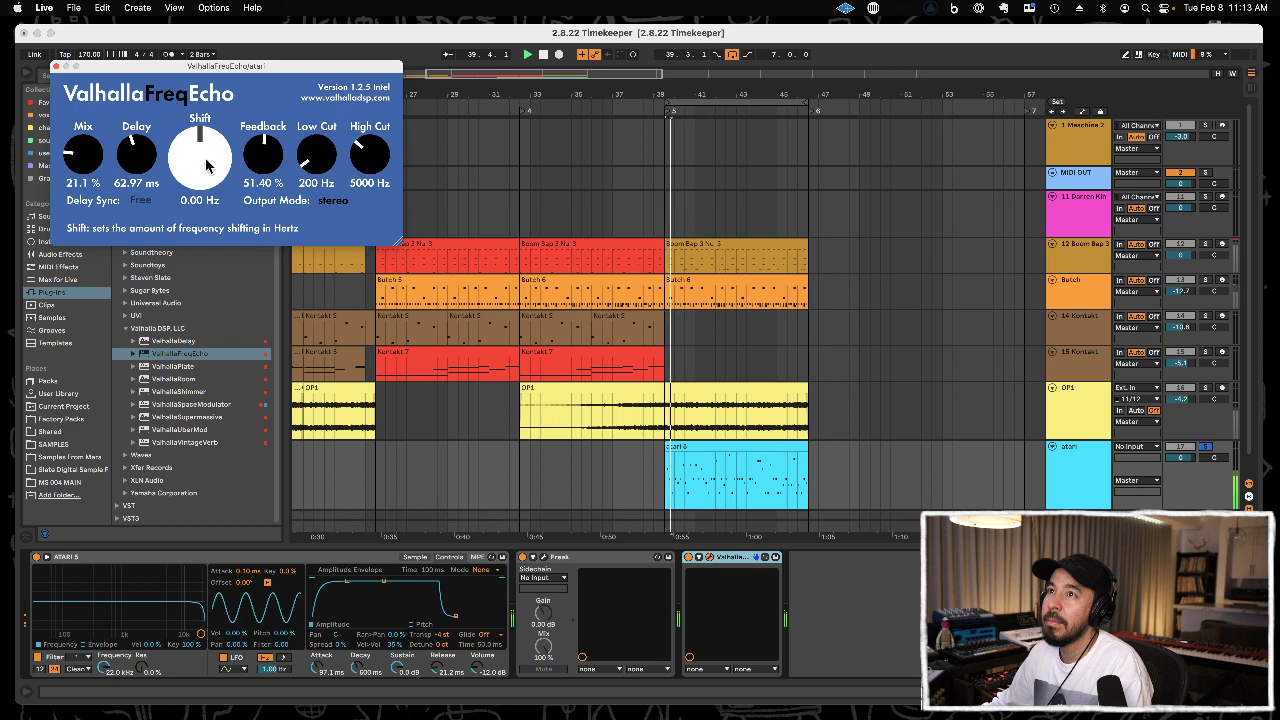
mouse_move(144, 160)
left_mouse_down()
mouse_move(80, 170)
mouse_move(140, 160)
left_mouse_up()
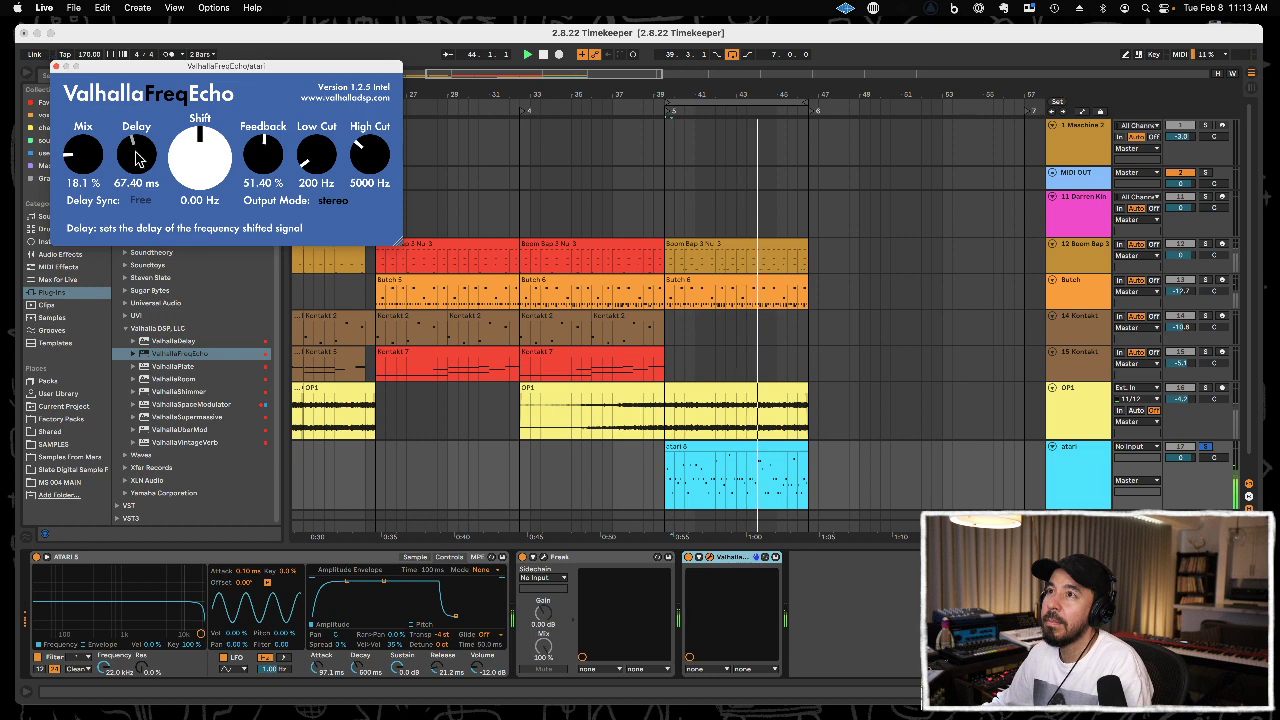
left_click_drag(92, 149, 94, 137)
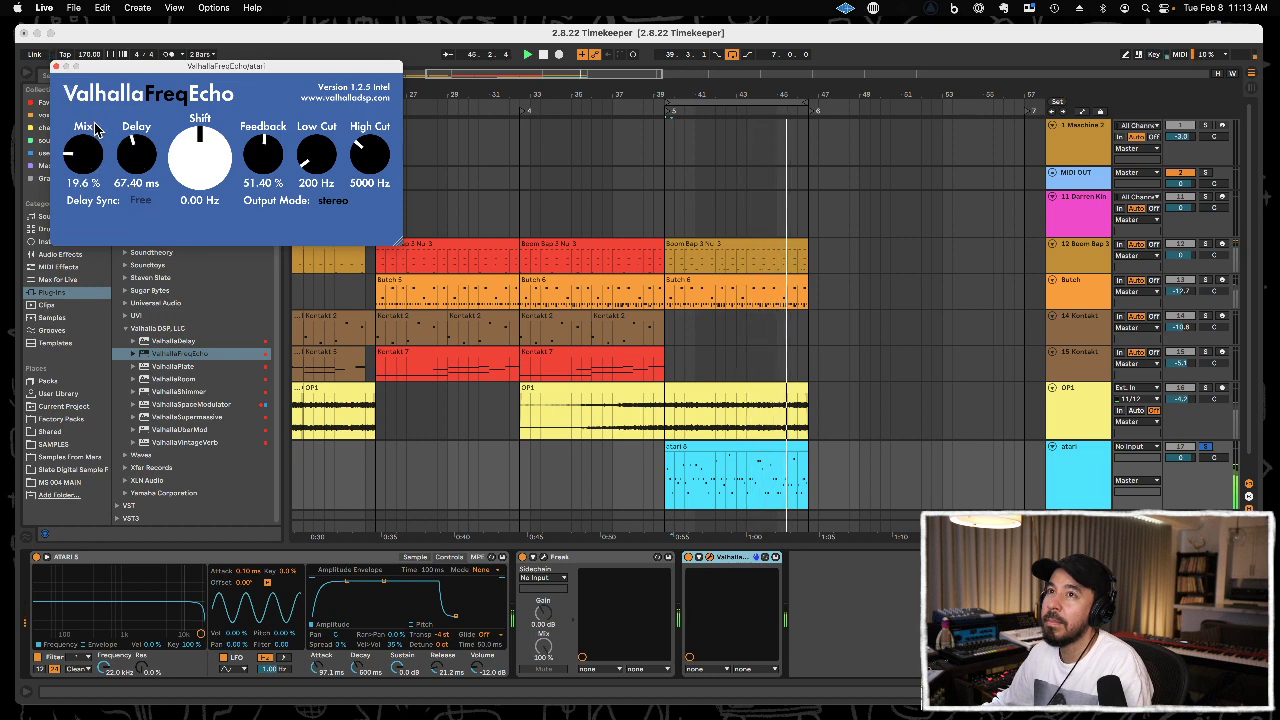
left_click(56, 66)
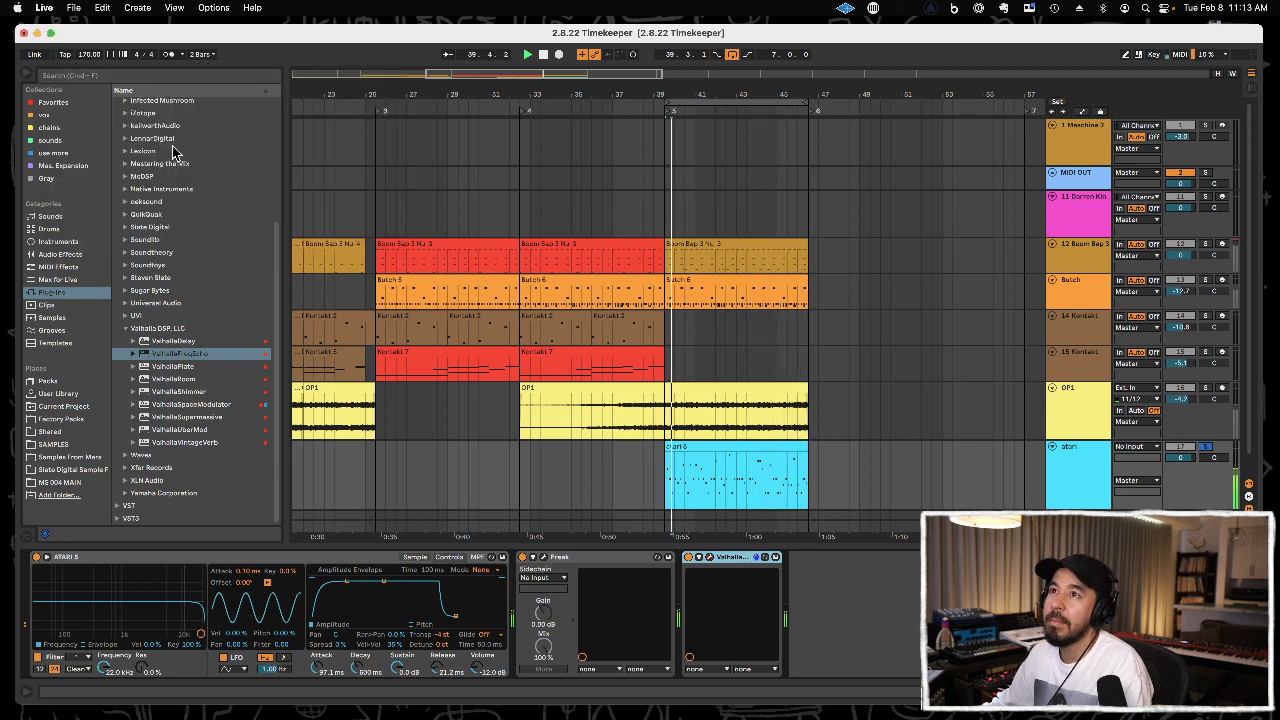
Add the XLN Audio RC-20 Retro Color plug-in after ValhallaFreqEcho on the atari track.
scroll(177, 206, "up", 5)
scroll(188, 343, "down", 5)
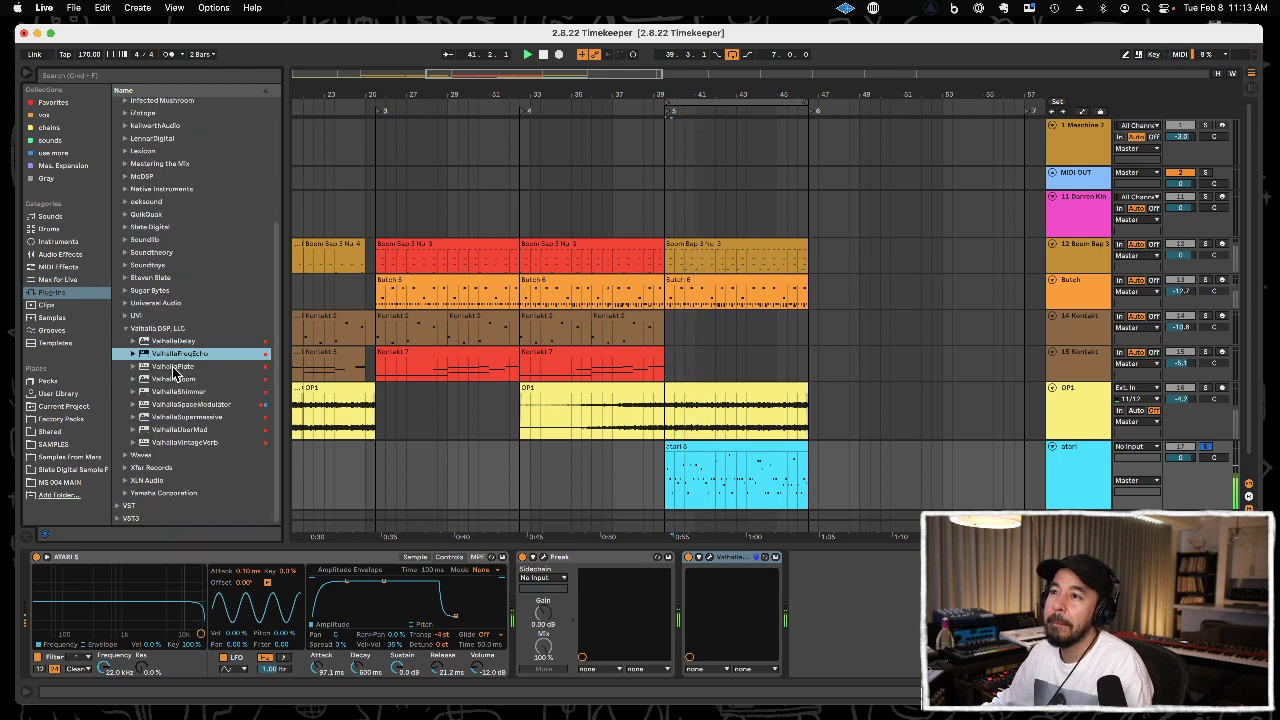
left_click(165, 468)
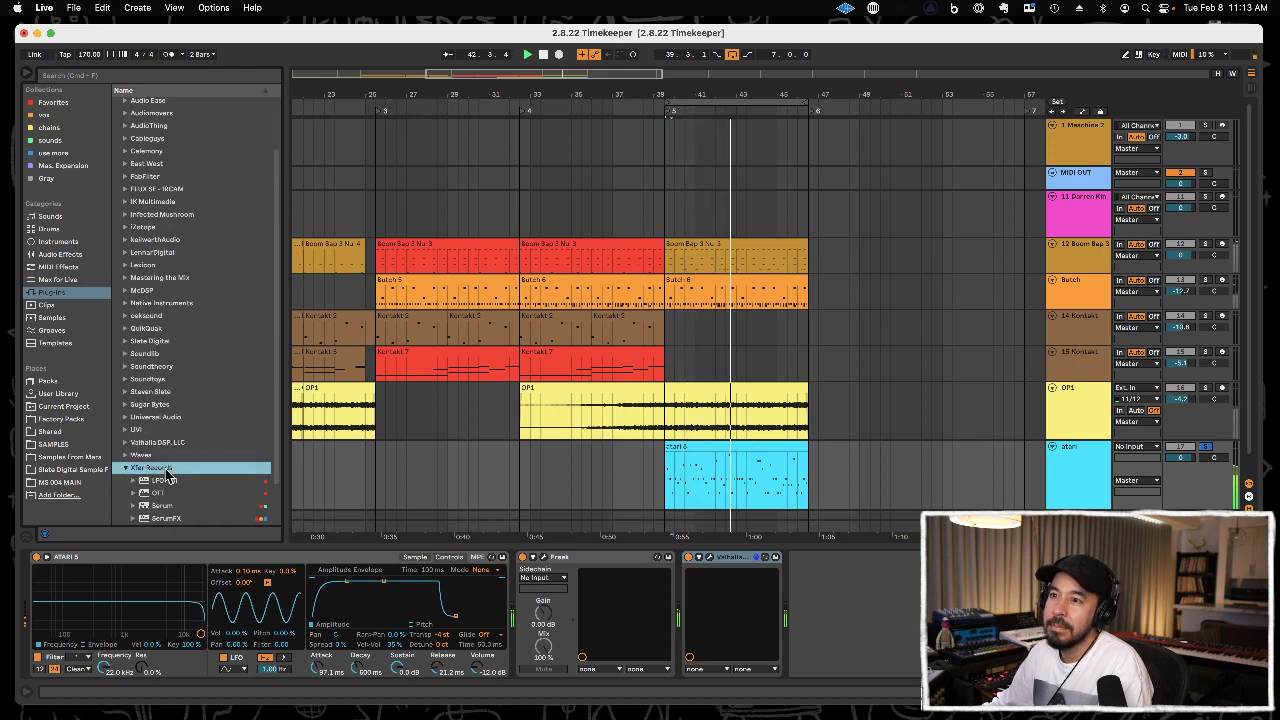
key("Left")
key("Down")
key("Right")
left_click_drag(170, 497, 829, 590)
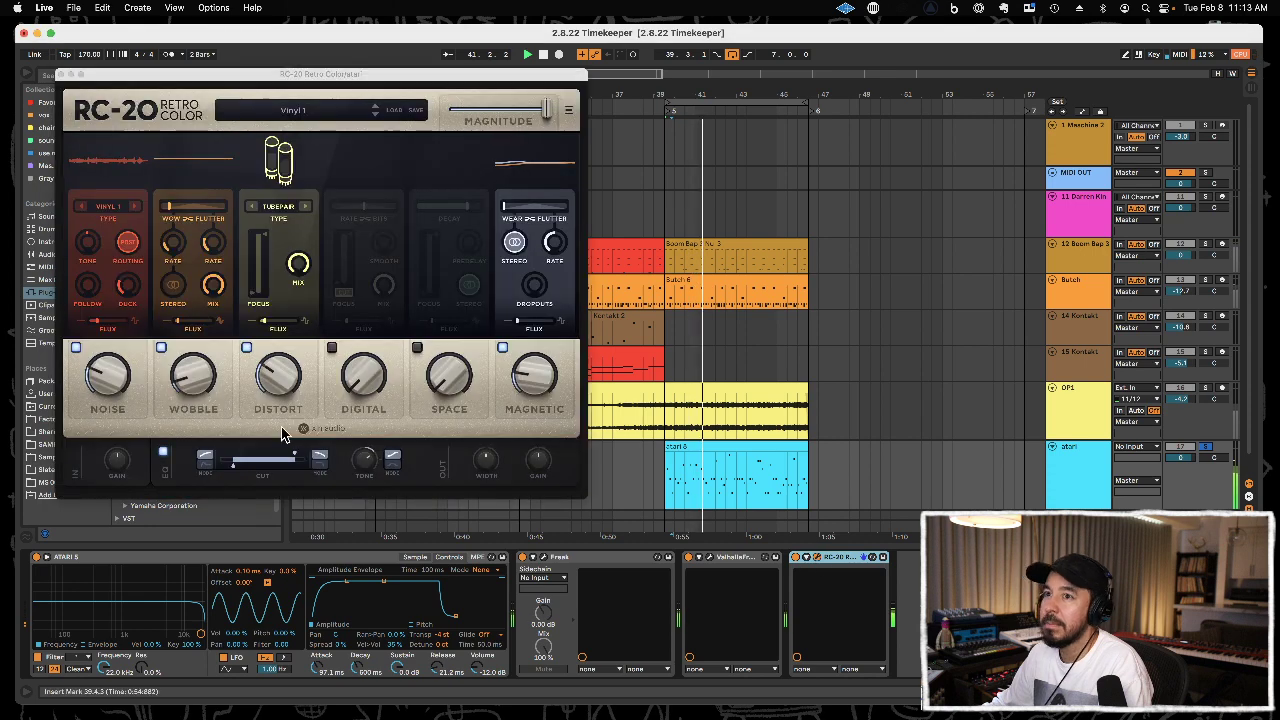
Turn off RC-20's Noise module and adjust the Wobble module.
left_click(77, 347)
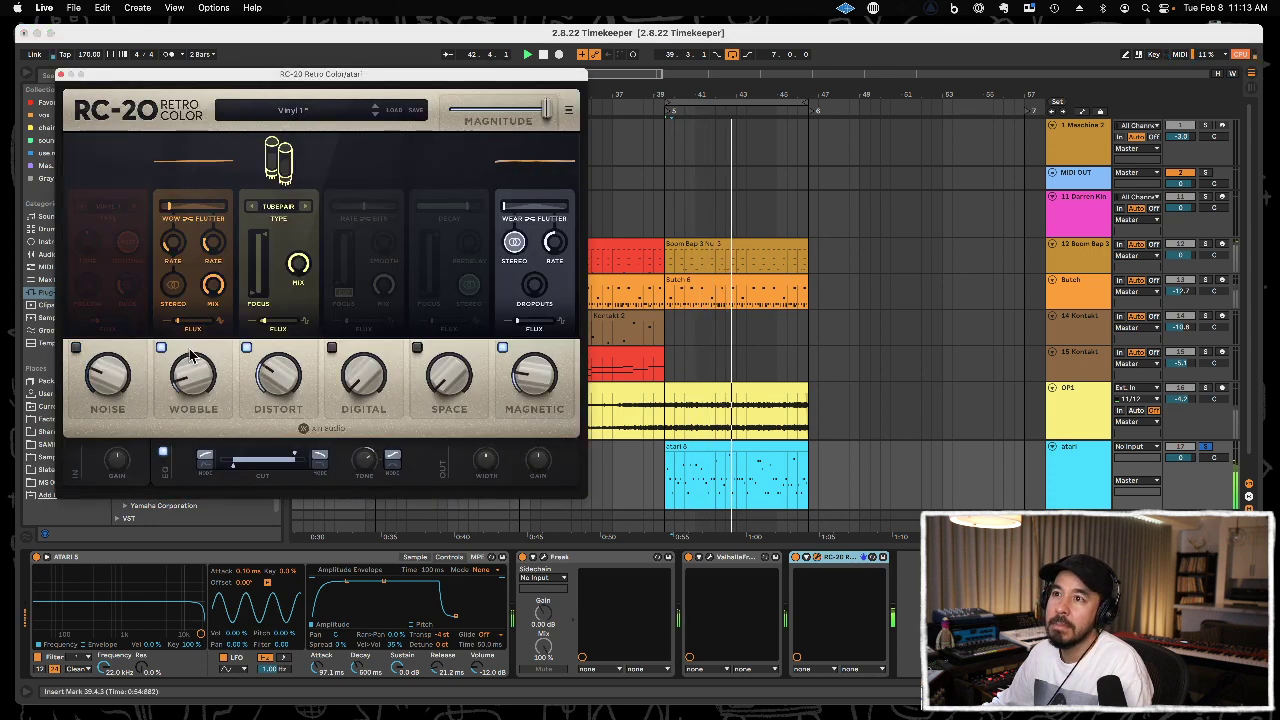
mouse_move(190, 376)
left_mouse_down()
mouse_move(190, 335)
mouse_move(190, 373)
left_mouse_up()
left_click(170, 292)
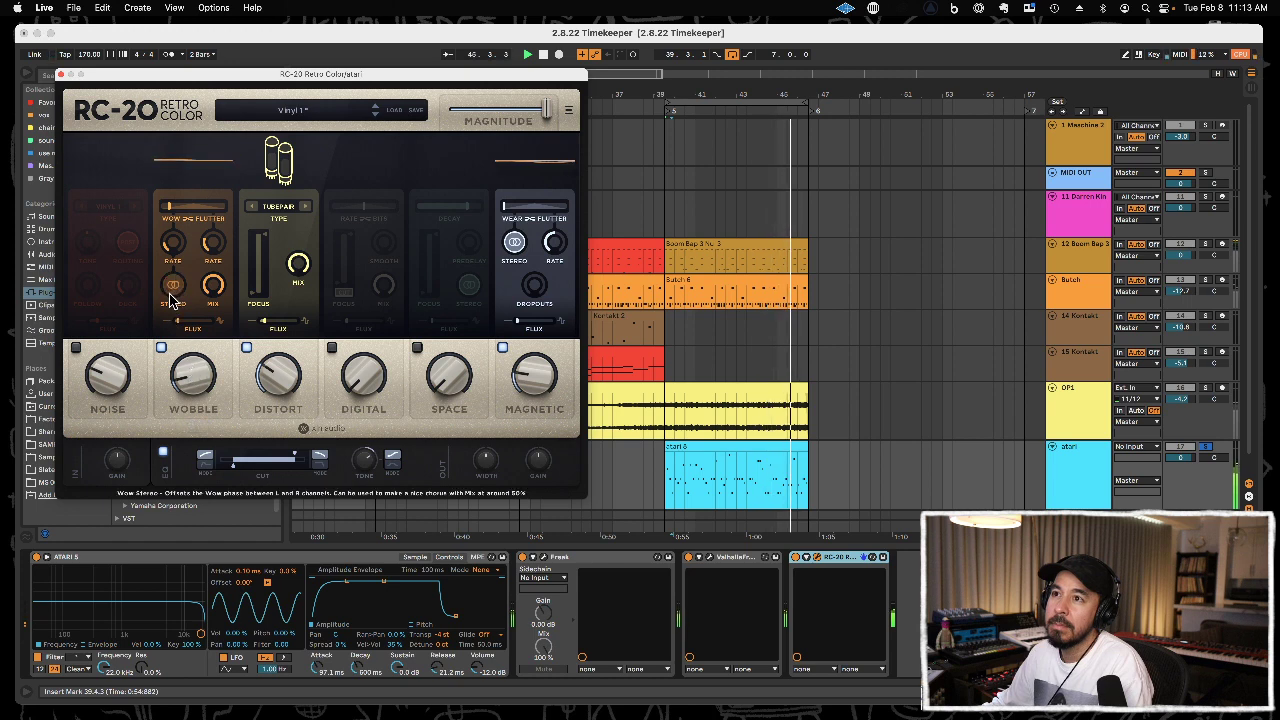
Switch RC-20's distortion type to Crunch with a higher Distort amount, and narrow the master cut filter from both ends.
left_click(306, 206)
left_click(306, 206)
left_click_drag(284, 366, 286, 336)
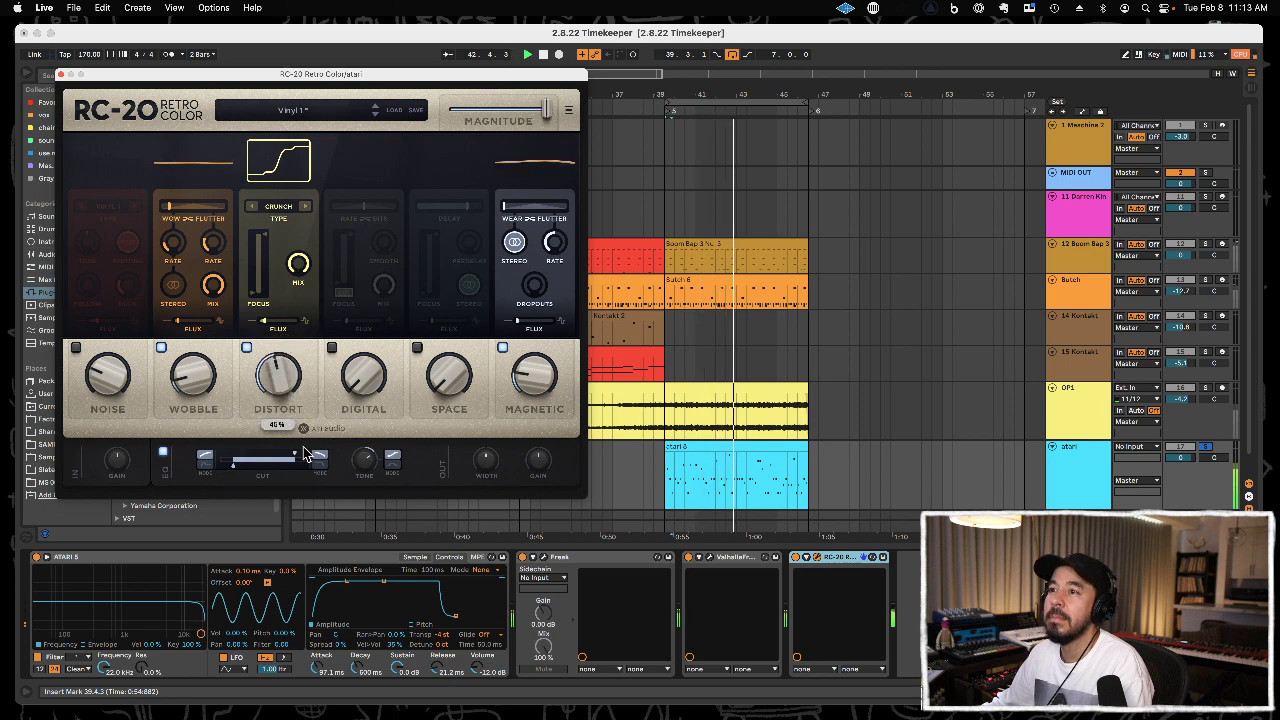
left_click_drag(285, 460, 280, 462)
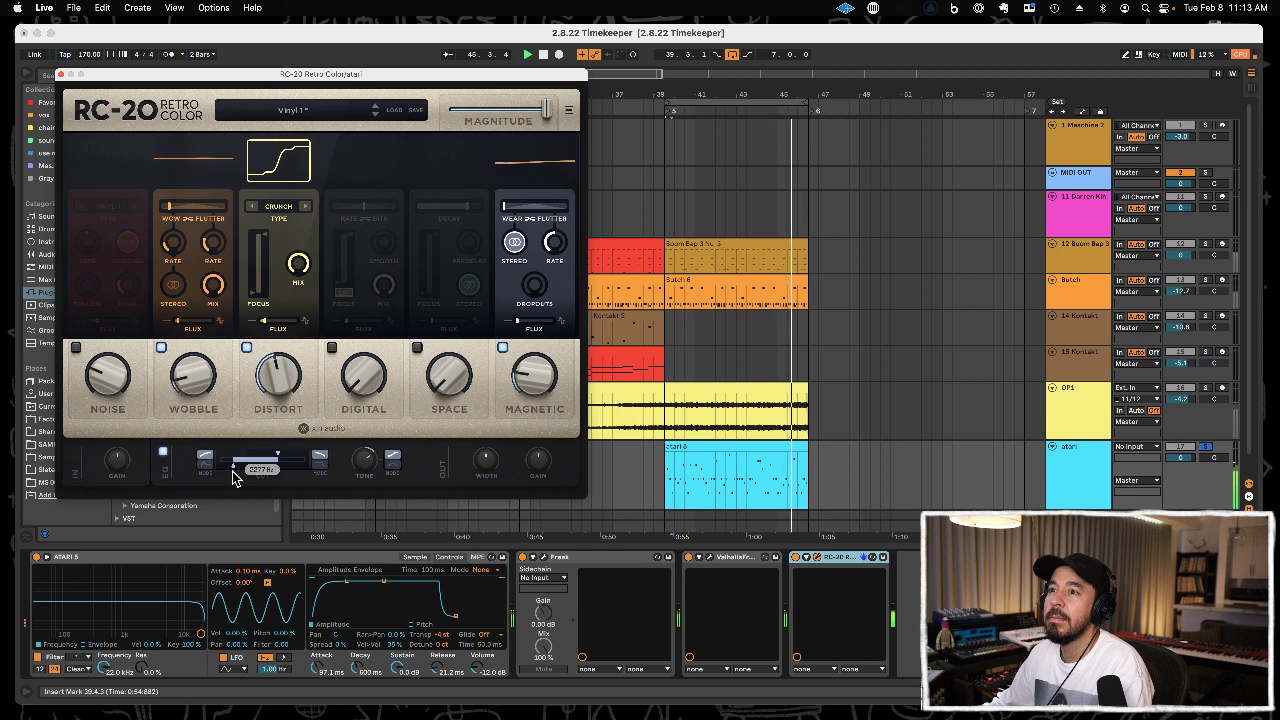
left_click_drag(234, 468, 260, 469)
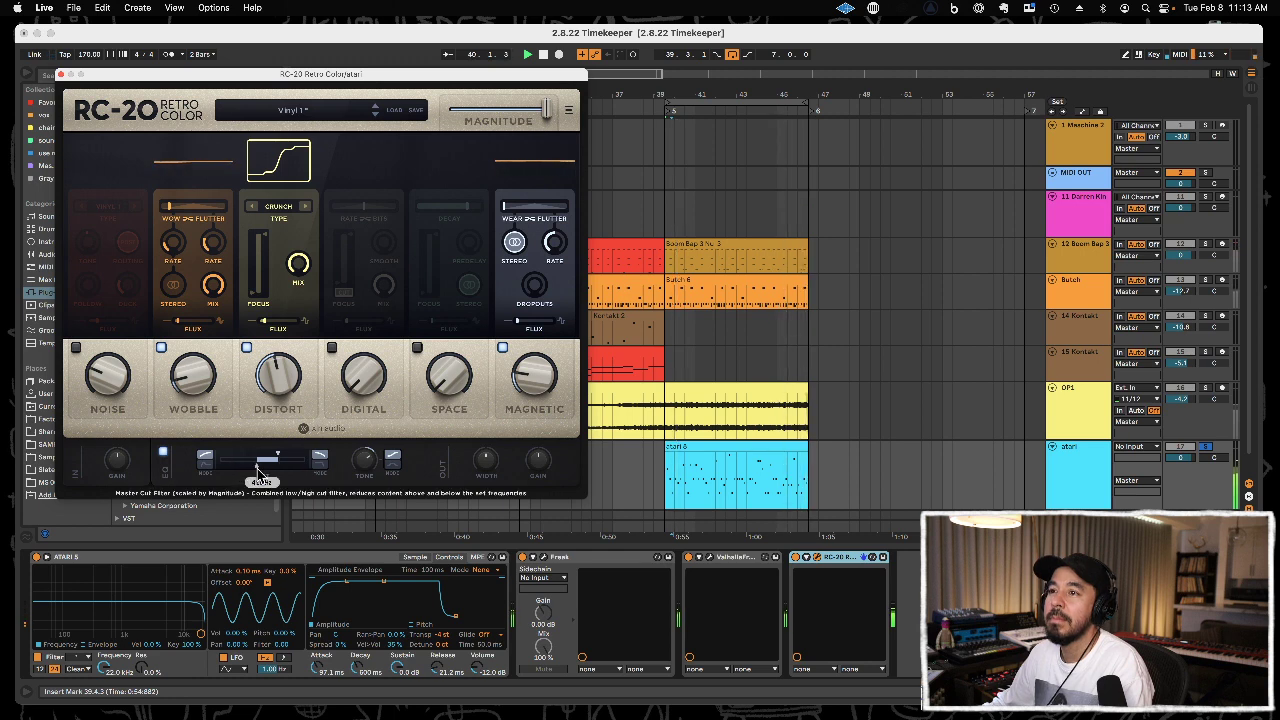
Adjust RC-20's Magnetic amount, flux and flutter rate, and close the plug-in window.
left_click_drag(534, 372, 533, 290)
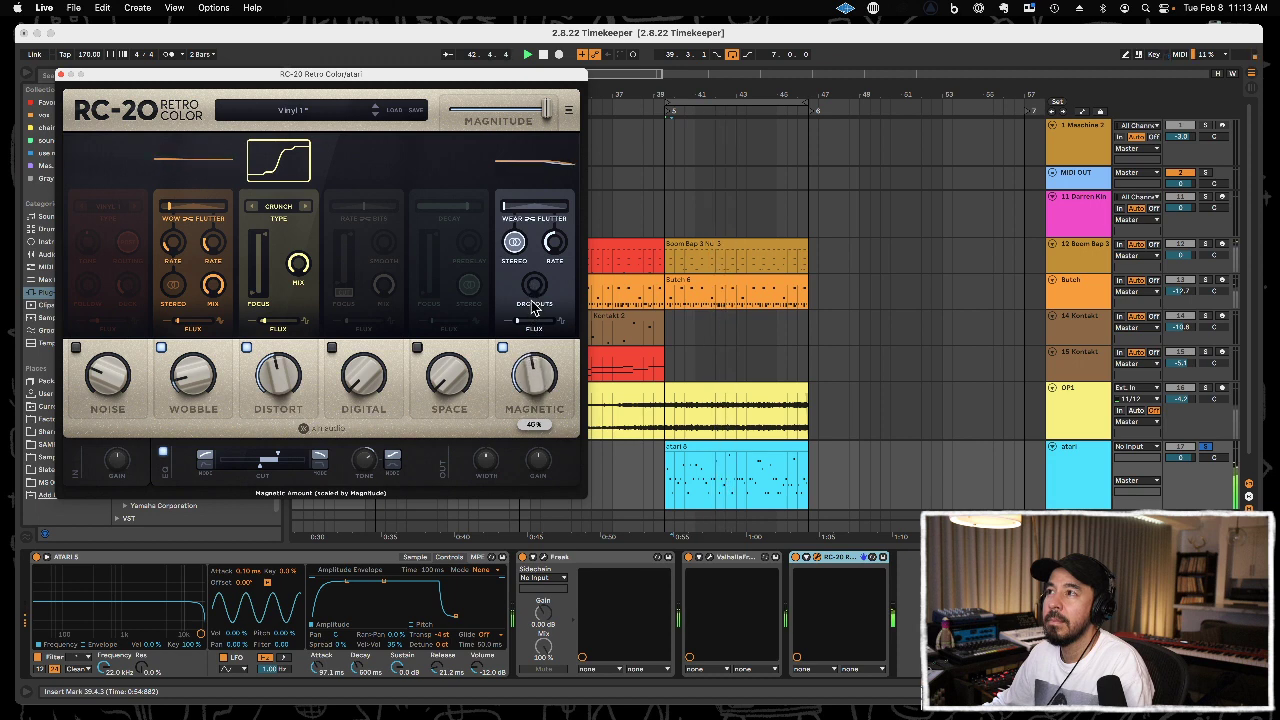
left_click_drag(523, 321, 537, 325)
left_click_drag(555, 252, 560, 212)
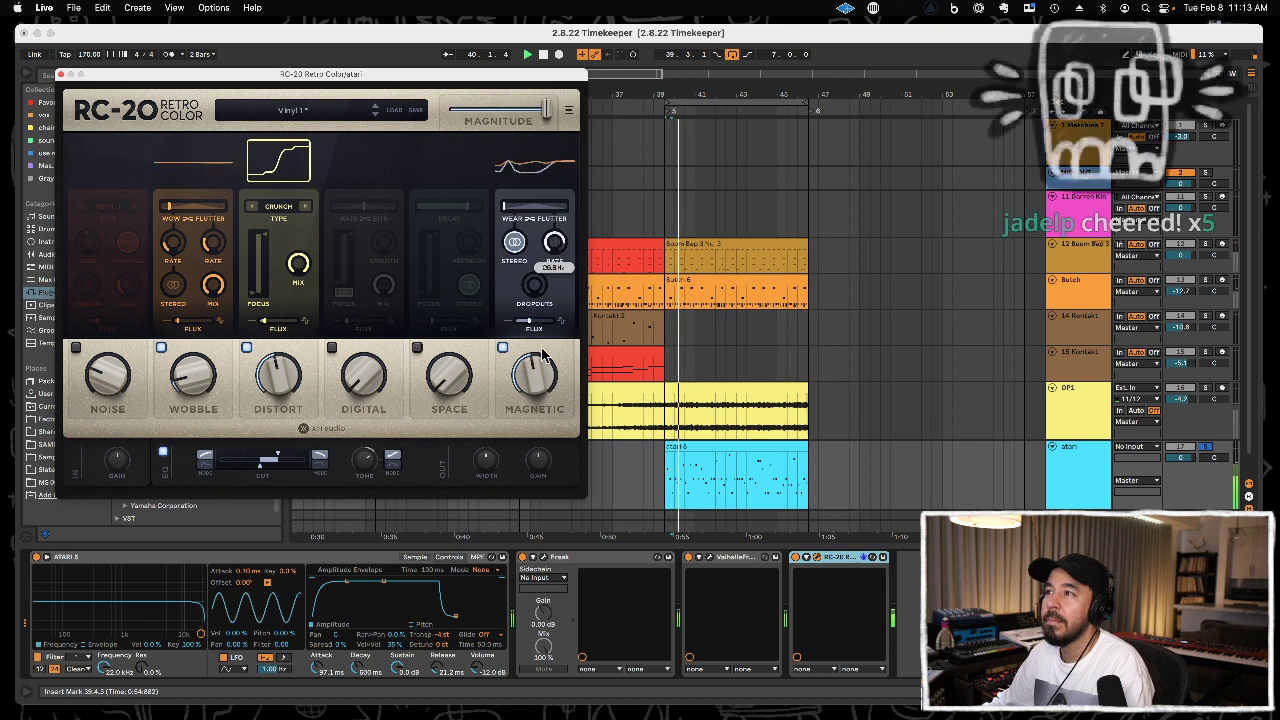
left_click_drag(536, 373, 537, 395)
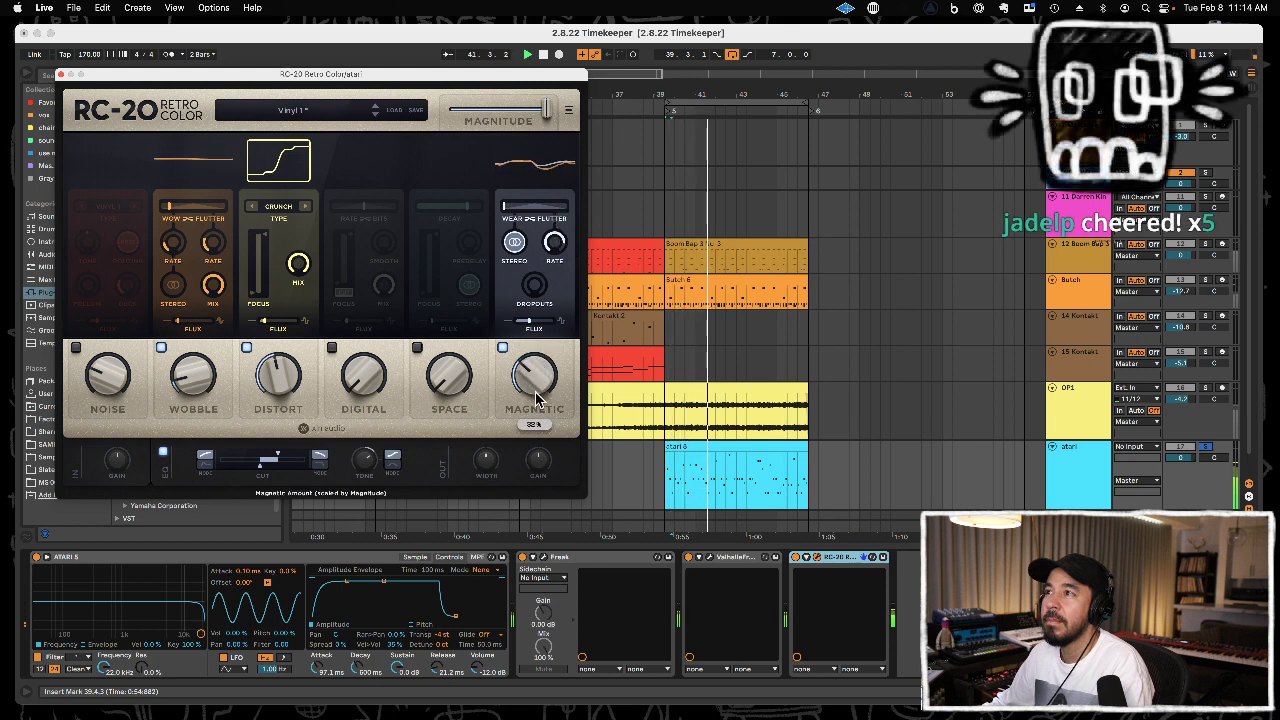
left_click(62, 75)
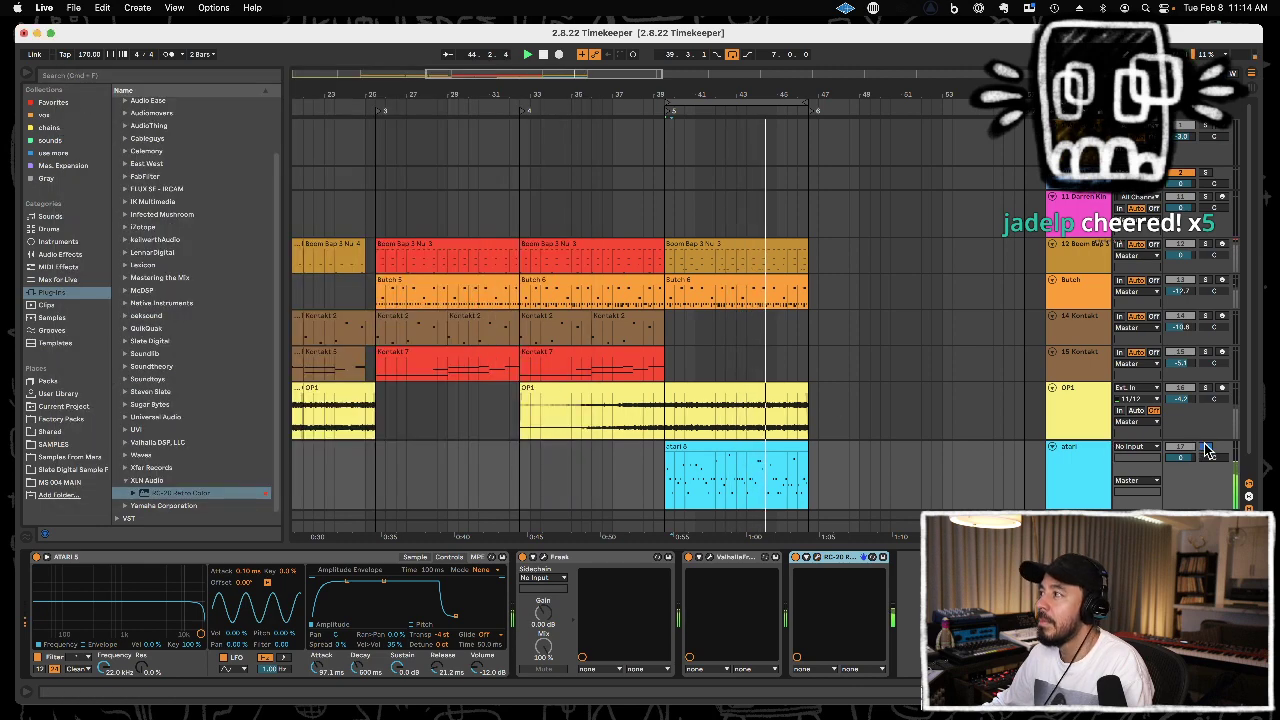
Duplicate the 39.3.1 to 46.3.1 section across all tracks from Boom Bap down to atari, and stop playback.
left_click_drag(805, 478, 667, 257)
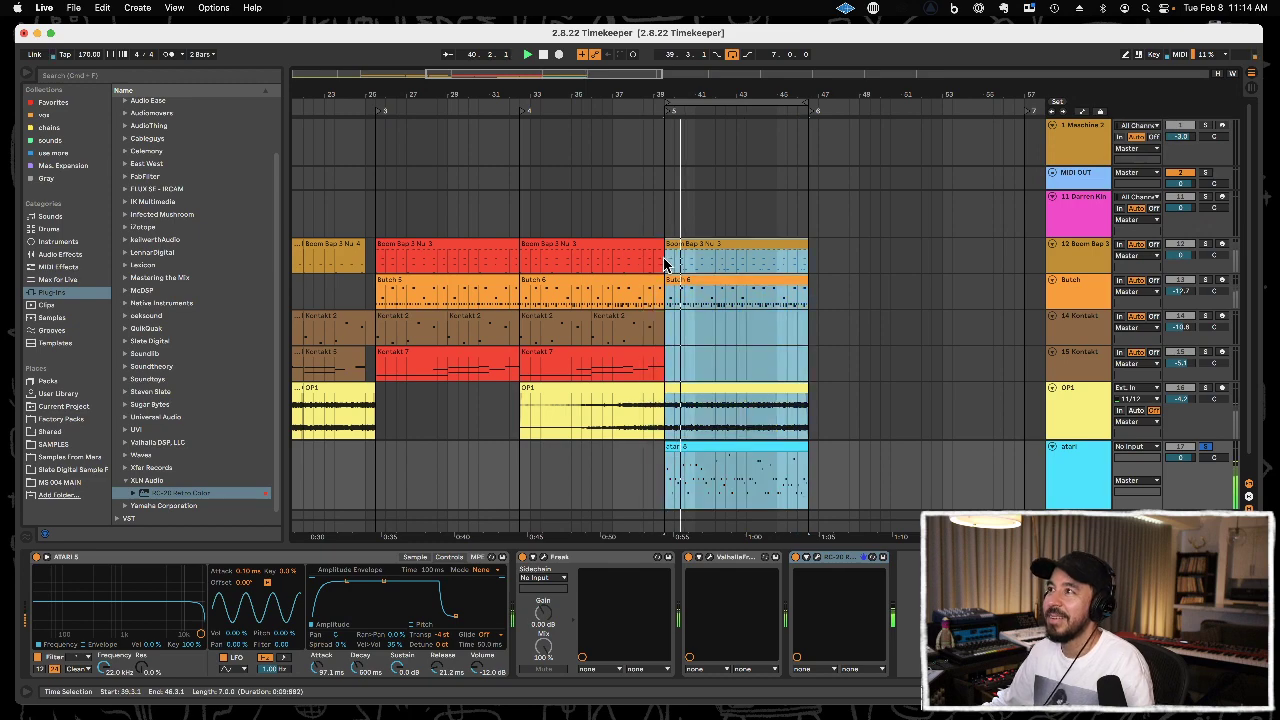
key("super+d")
left_click_drag(646, 93, 646, 40)
key("space")
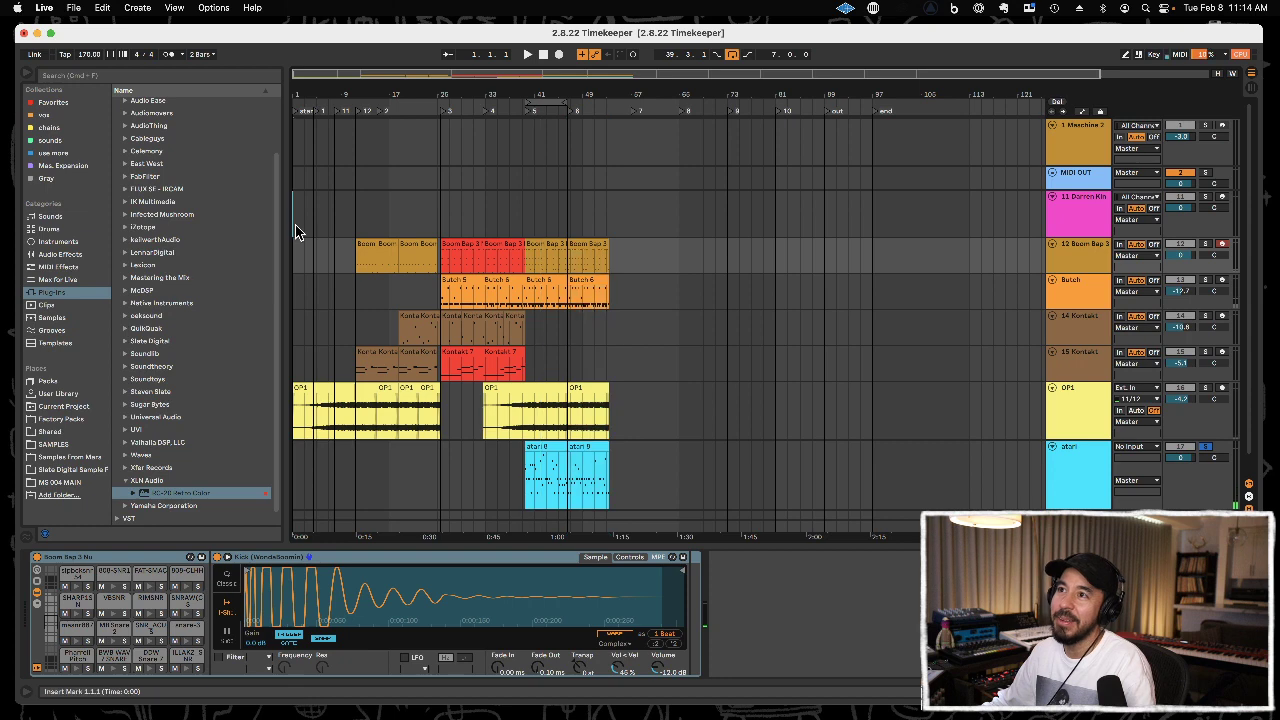
Examine the two drum-kit tracks' devices and the Boom Bap clips along the arrangement.
left_click(296, 231)
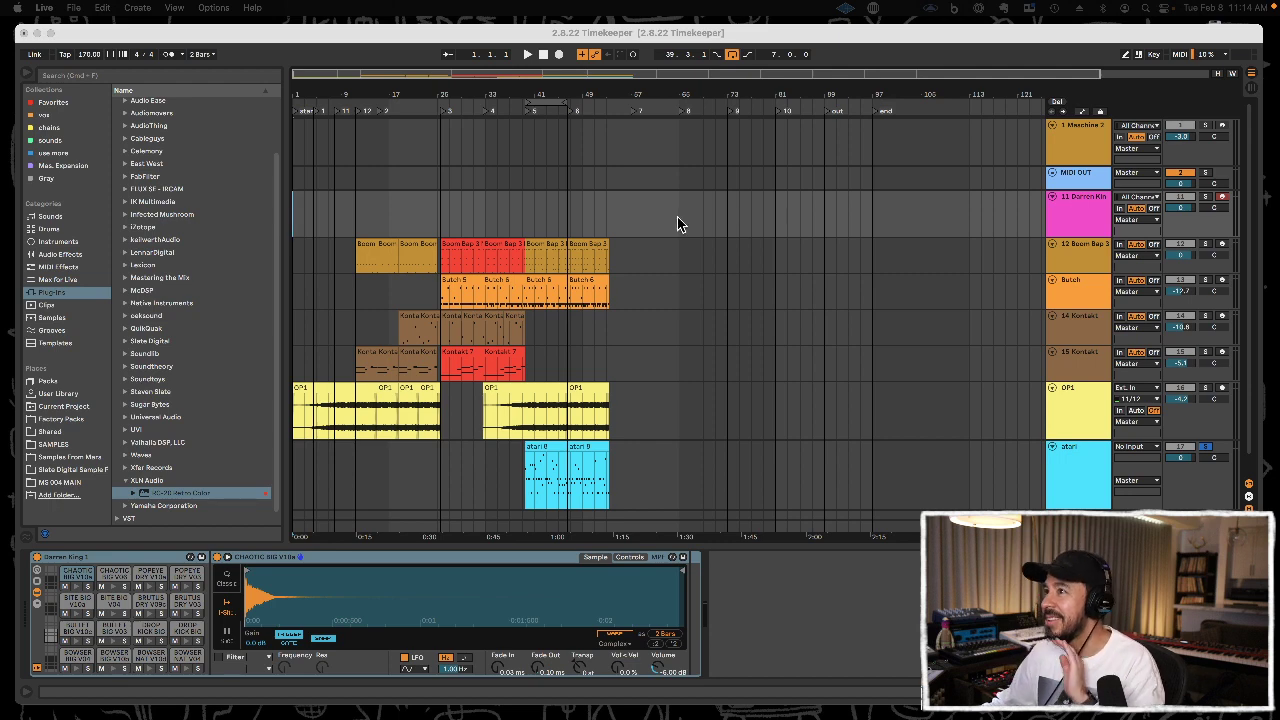
left_click(1100, 252)
left_click(1086, 259)
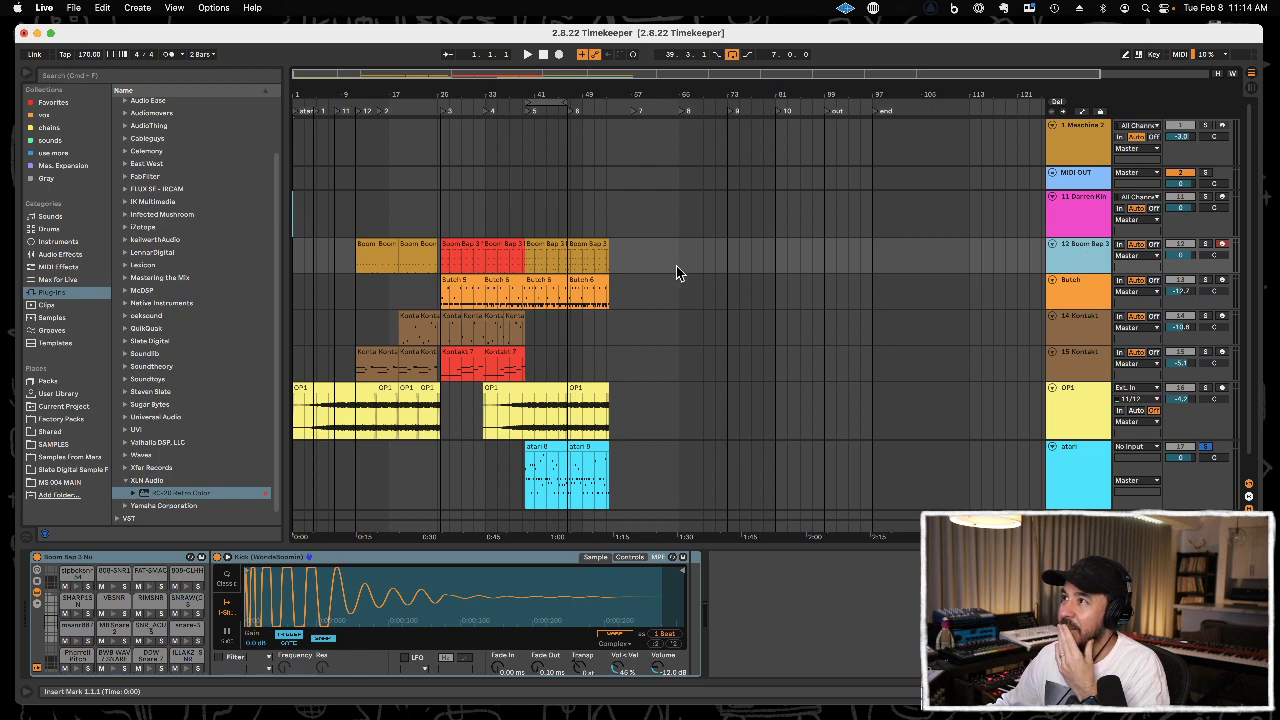
right_click(624, 262)
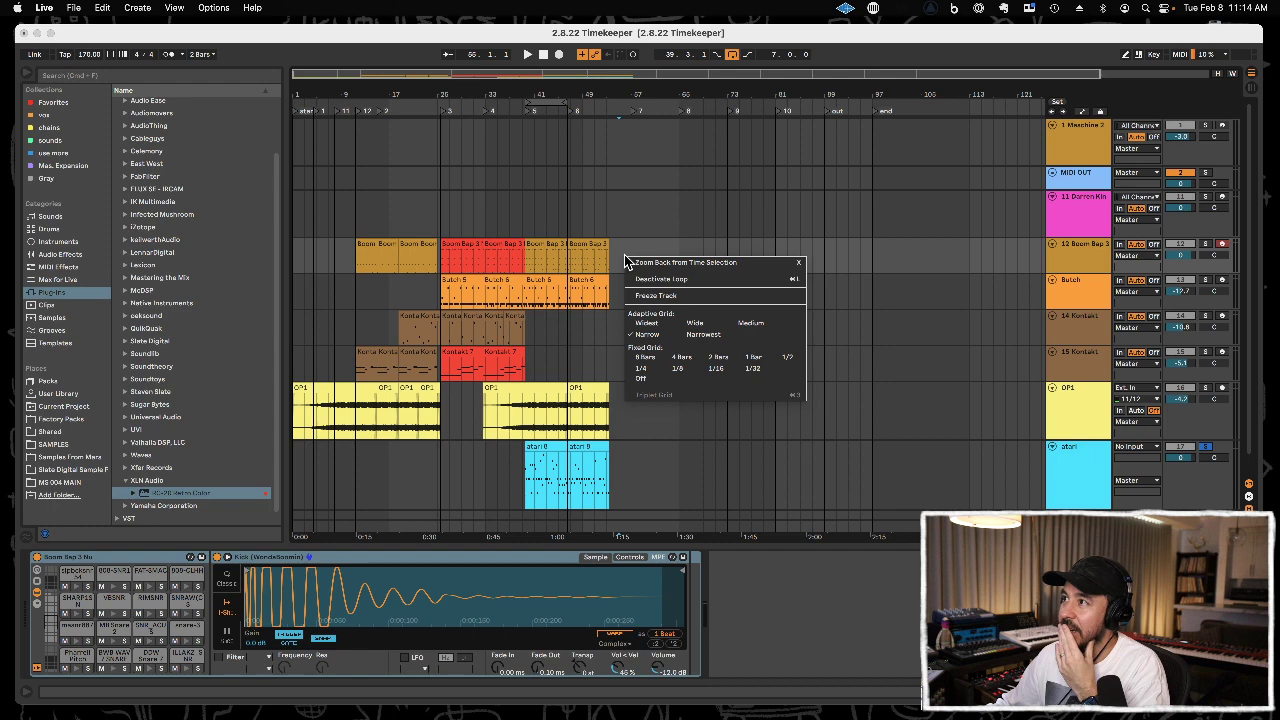
left_click(622, 248)
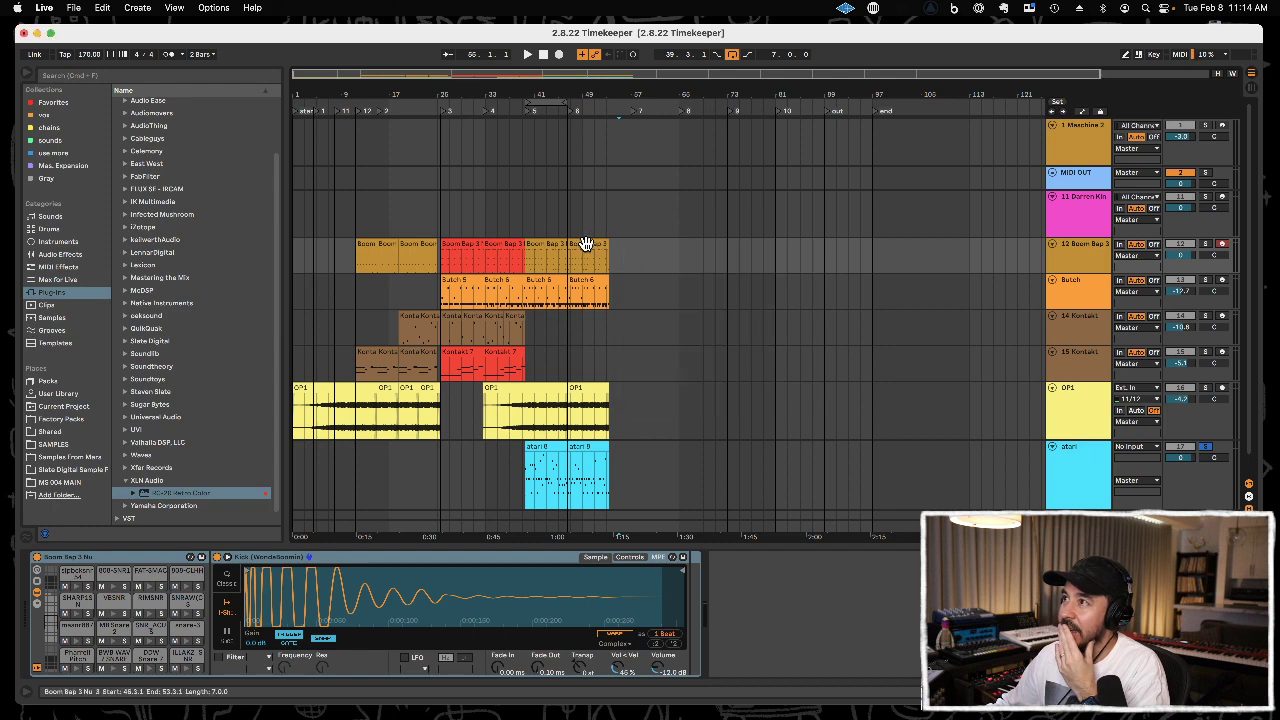
left_click(1075, 253)
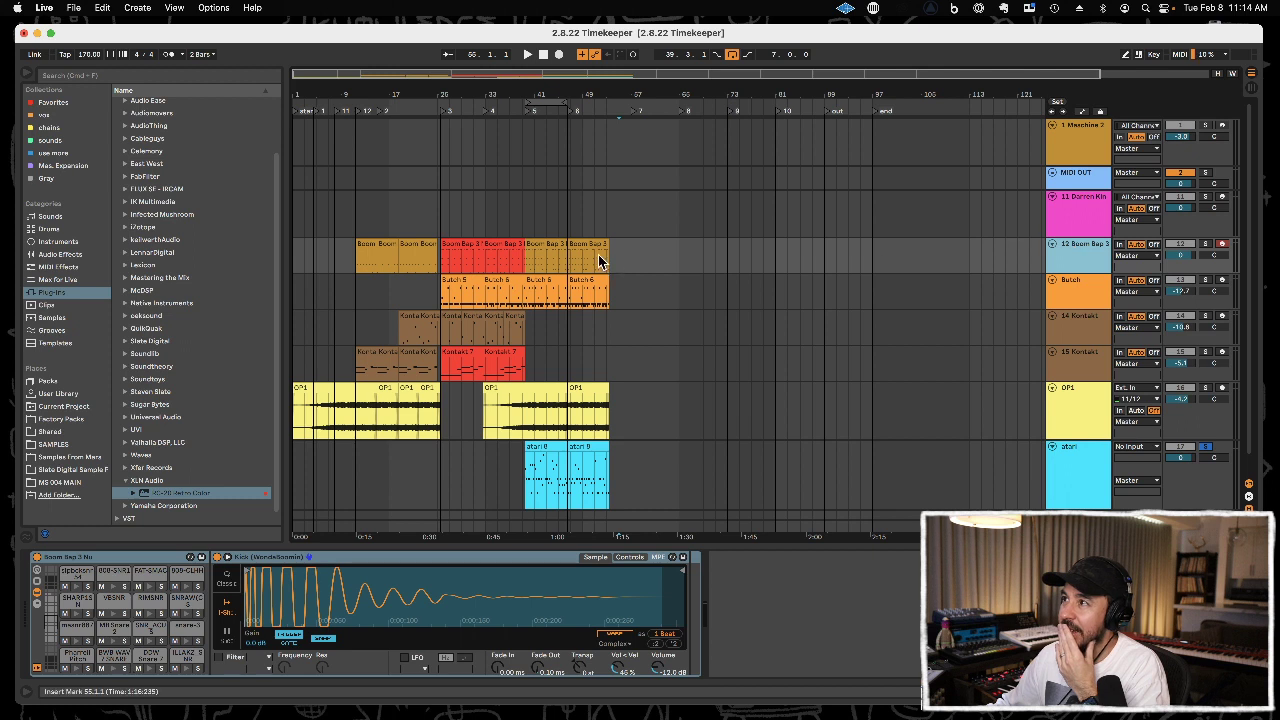
left_click_drag(400, 246, 382, 247)
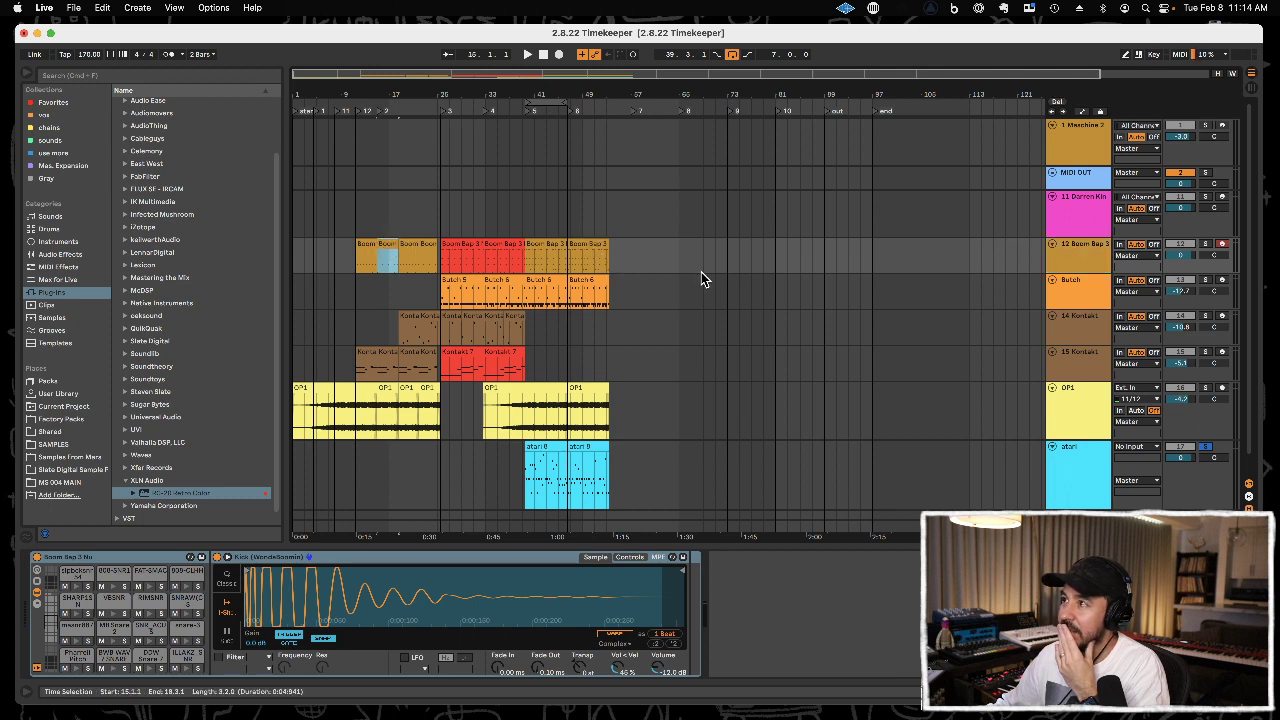
Audition the Butch track soloed from marker 3, and delete the empty drum-kit track above Boom Bap.
left_click(1205, 280)
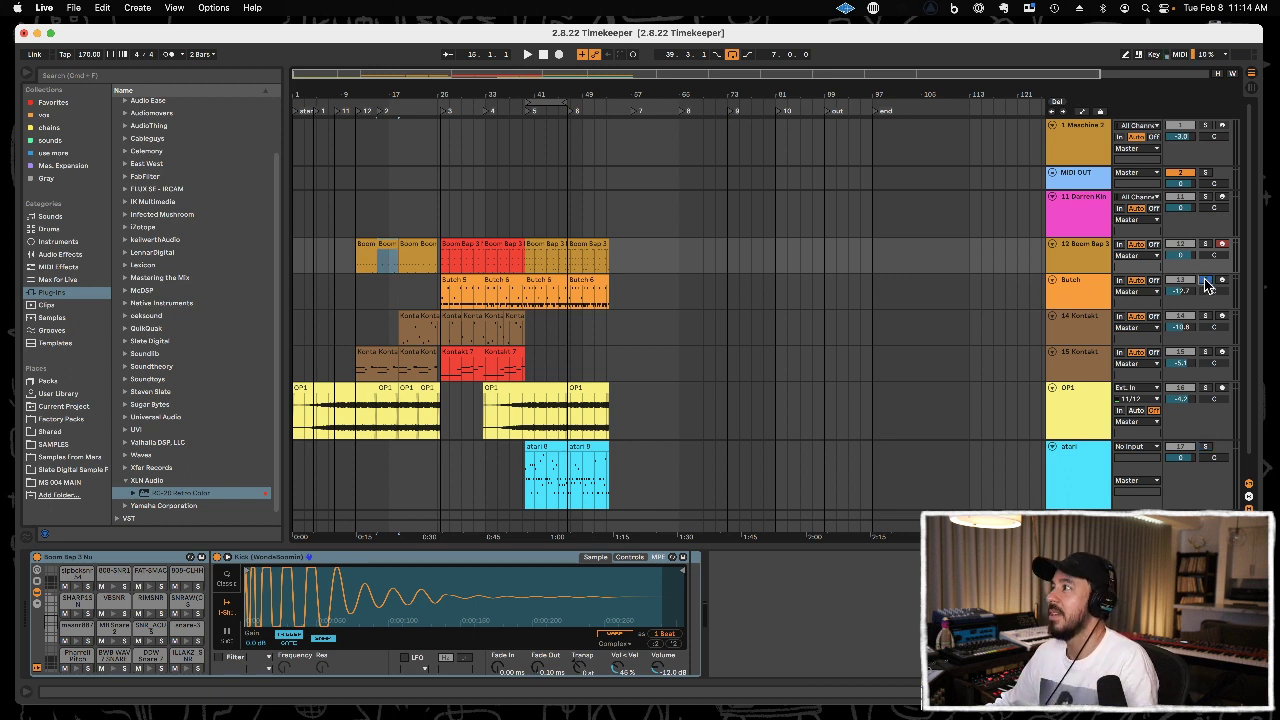
left_click(443, 297)
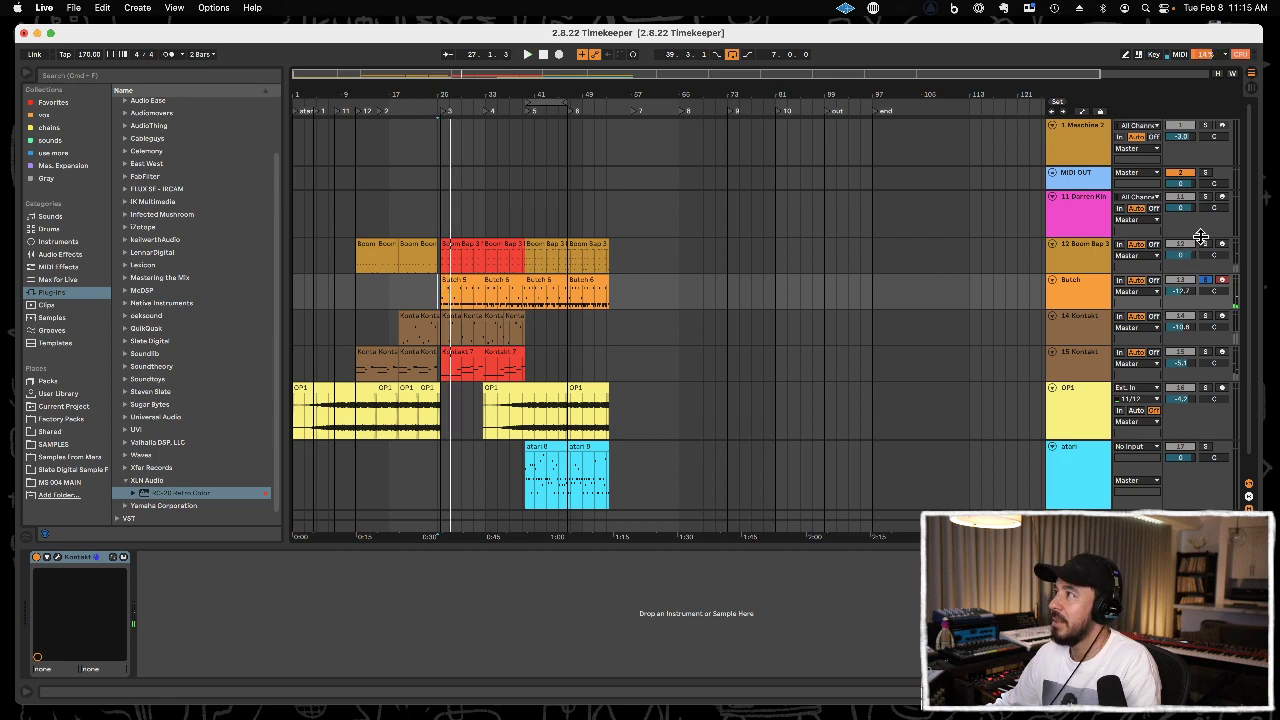
left_click(1075, 218)
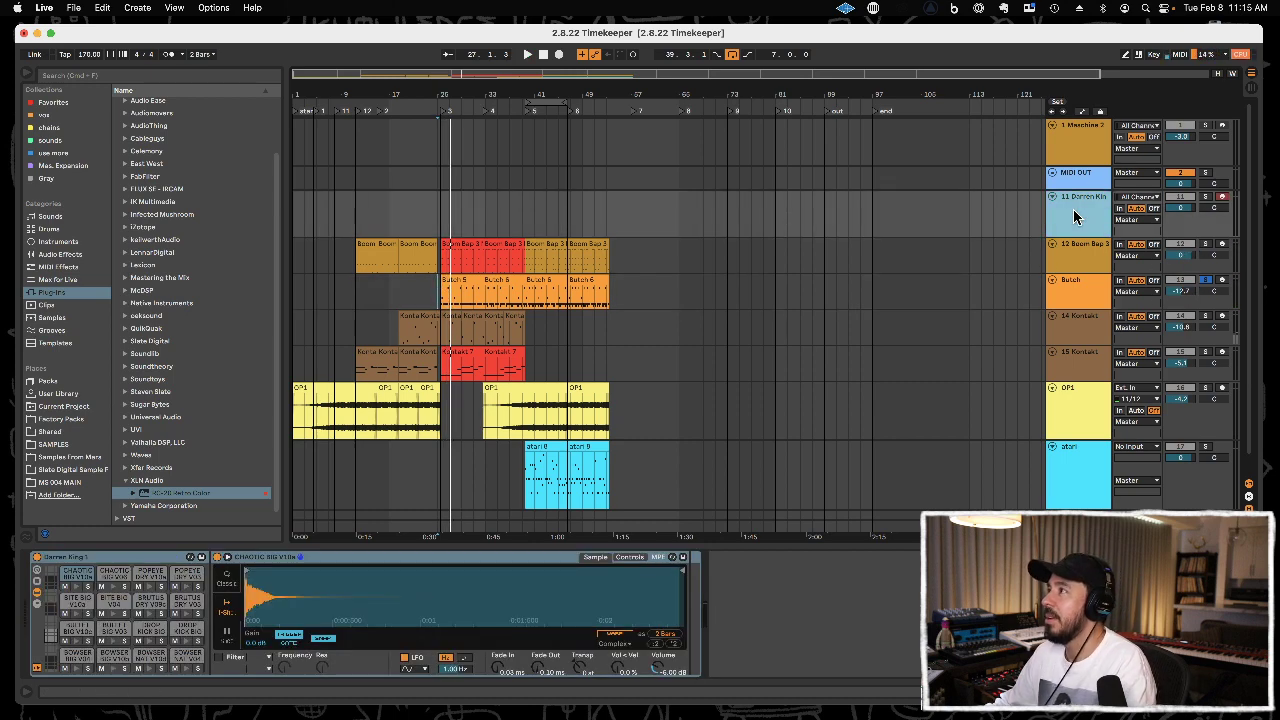
key("Delete")
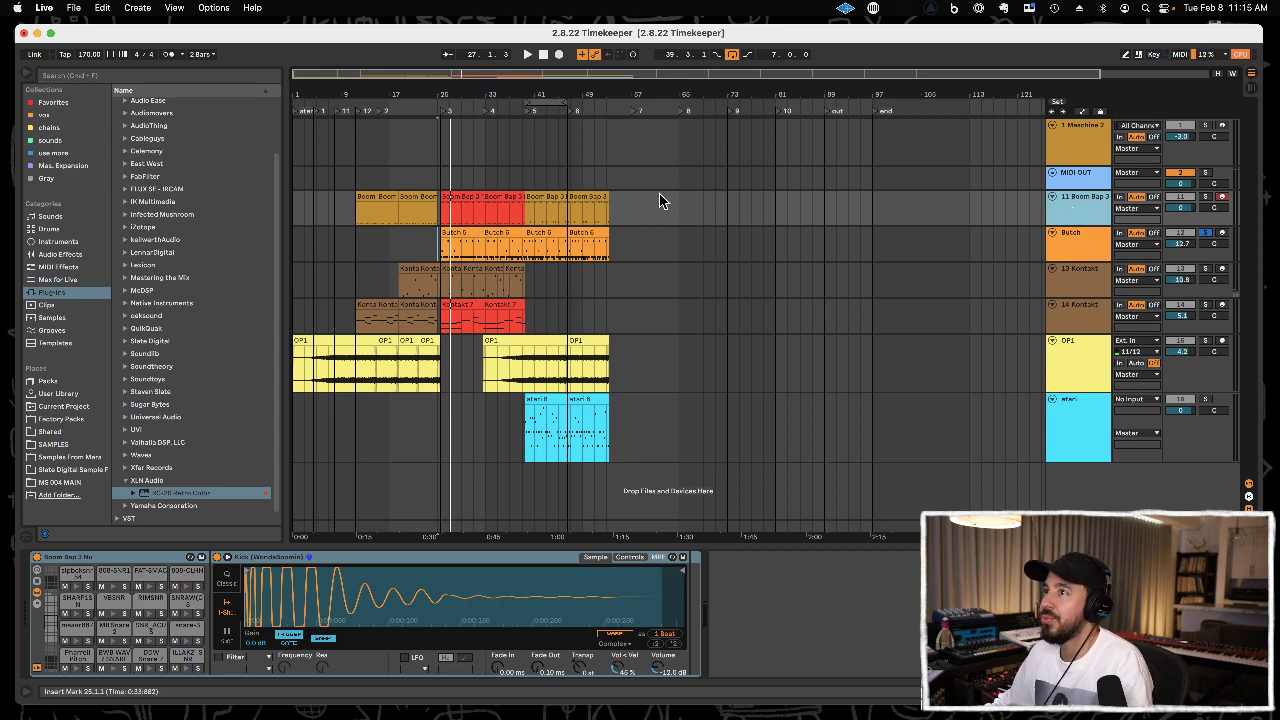
Loop the first red Boom Bap clip from 25.3.1 with its track soloed, and unfold the drum rack's chains in Session View.
left_click(463, 196)
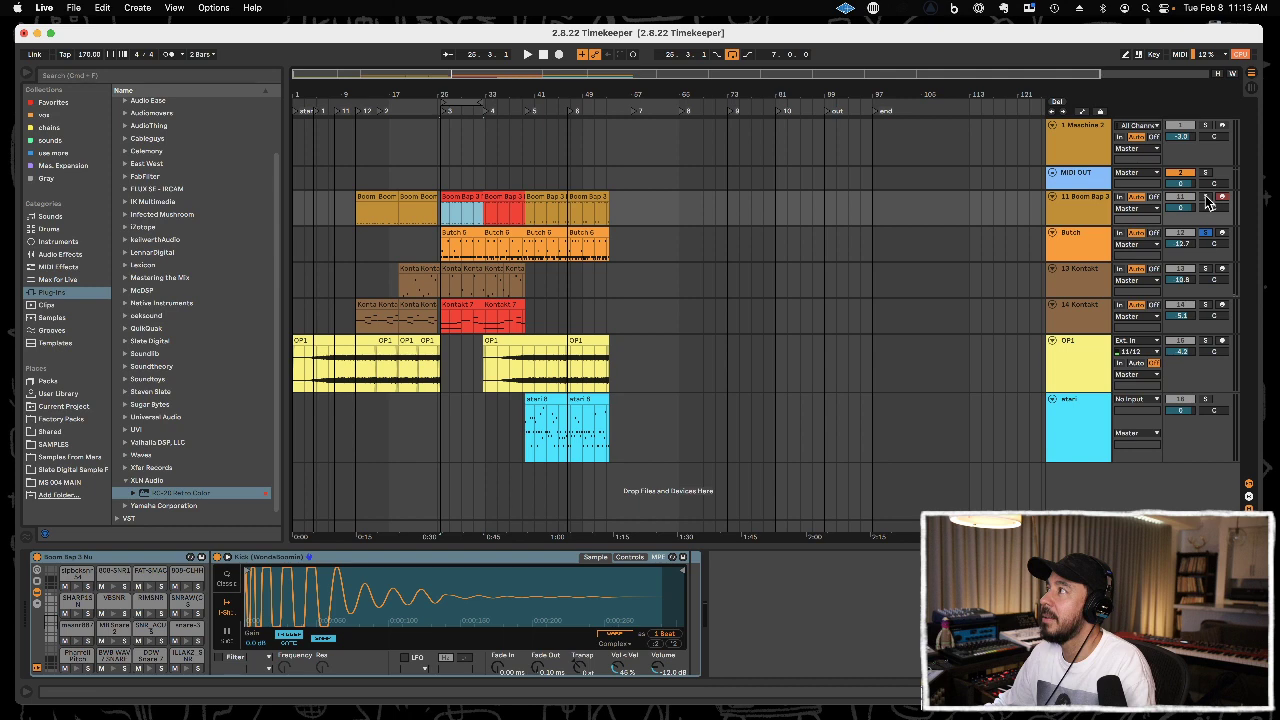
left_click(1206, 197)
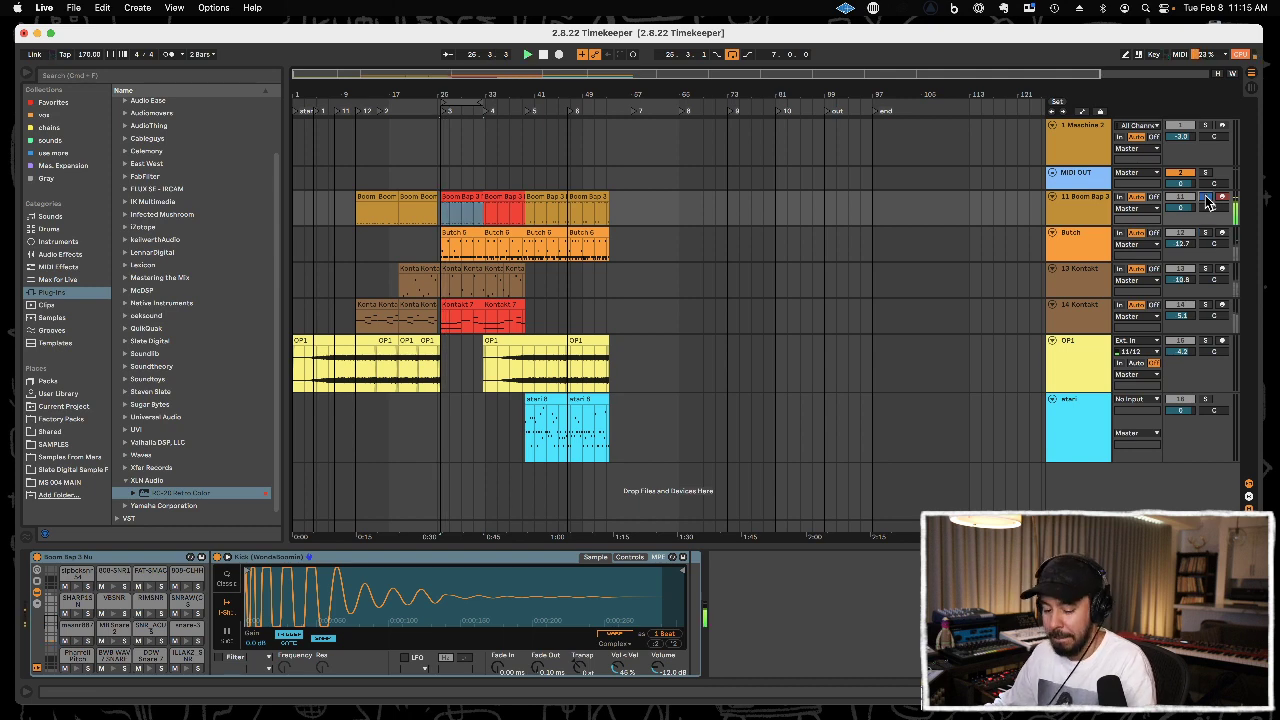
key("Tab")
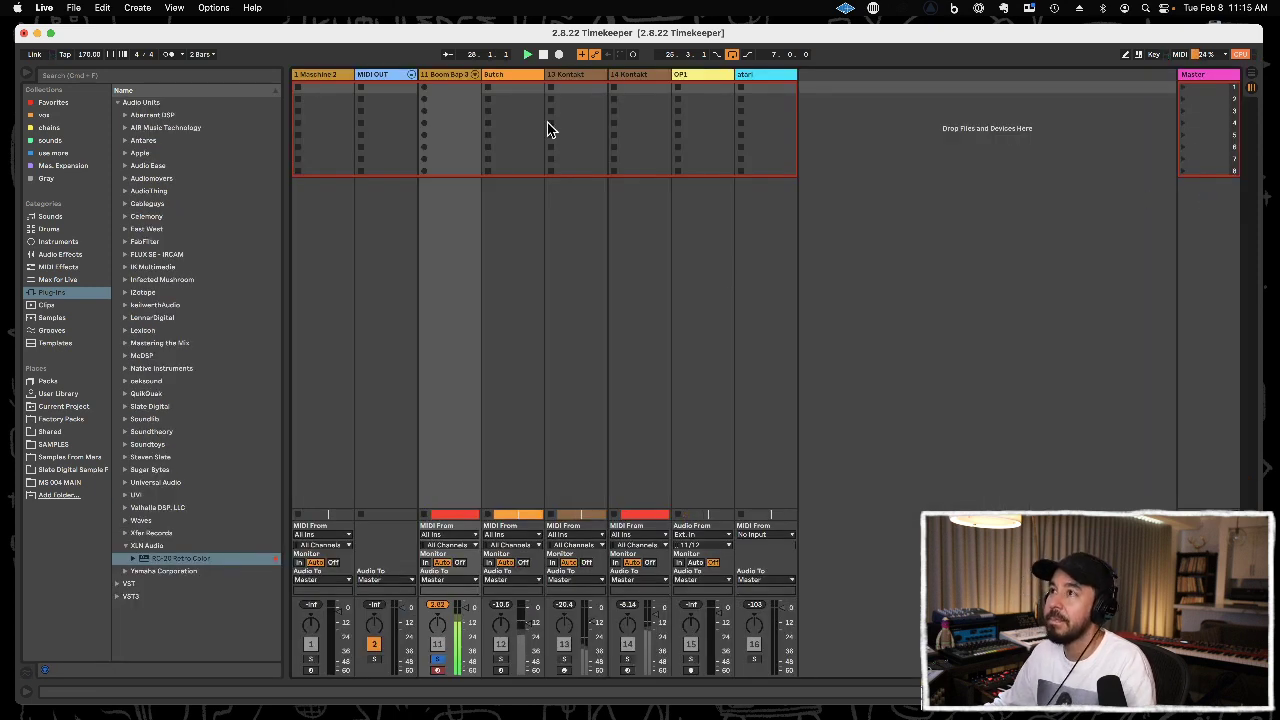
left_click(475, 75)
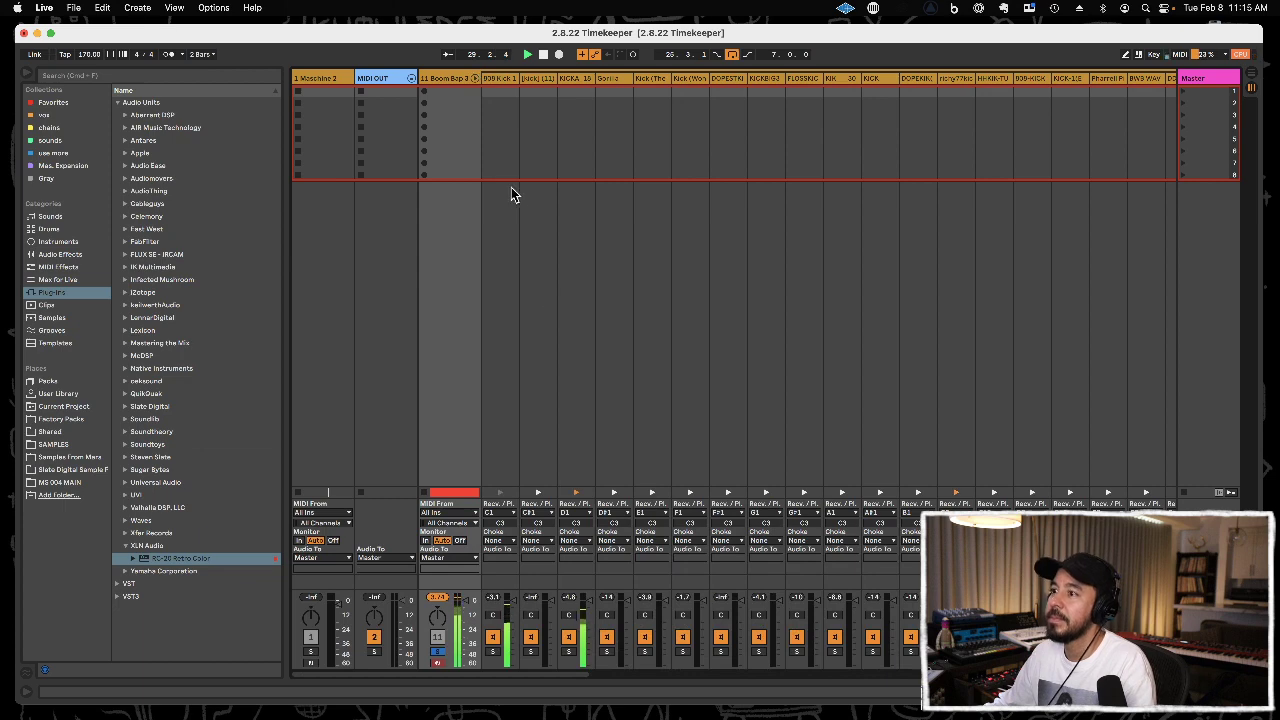
Extract the C1 kick chain and the MB Snare 2 chain from the Boom Bap rack onto their own tracks.
right_click(496, 81)
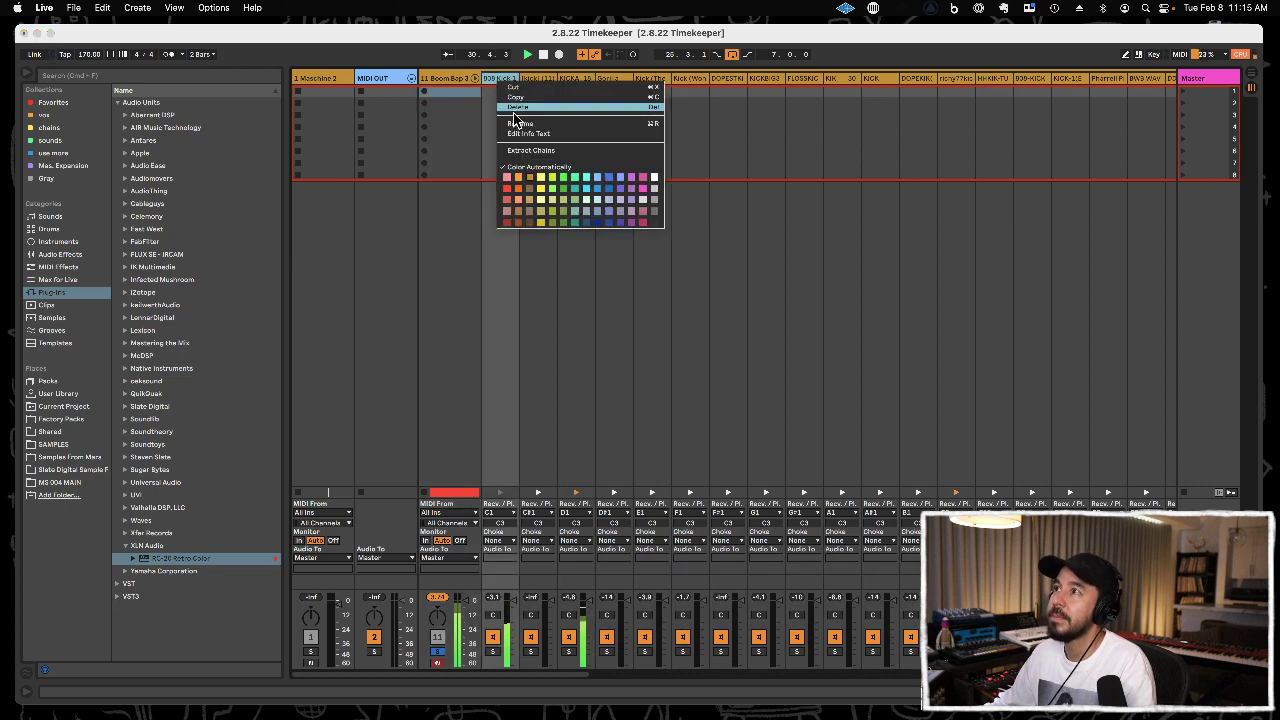
left_click(516, 152)
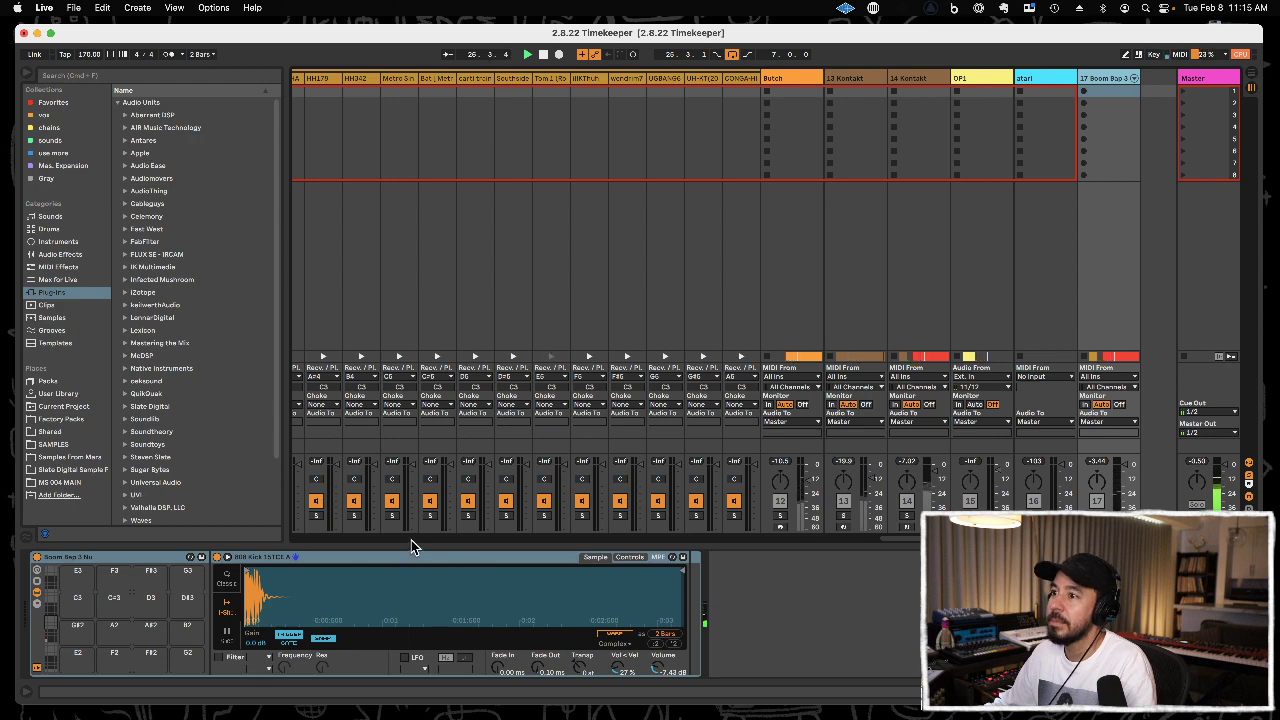
left_click_drag(920, 538, 503, 530)
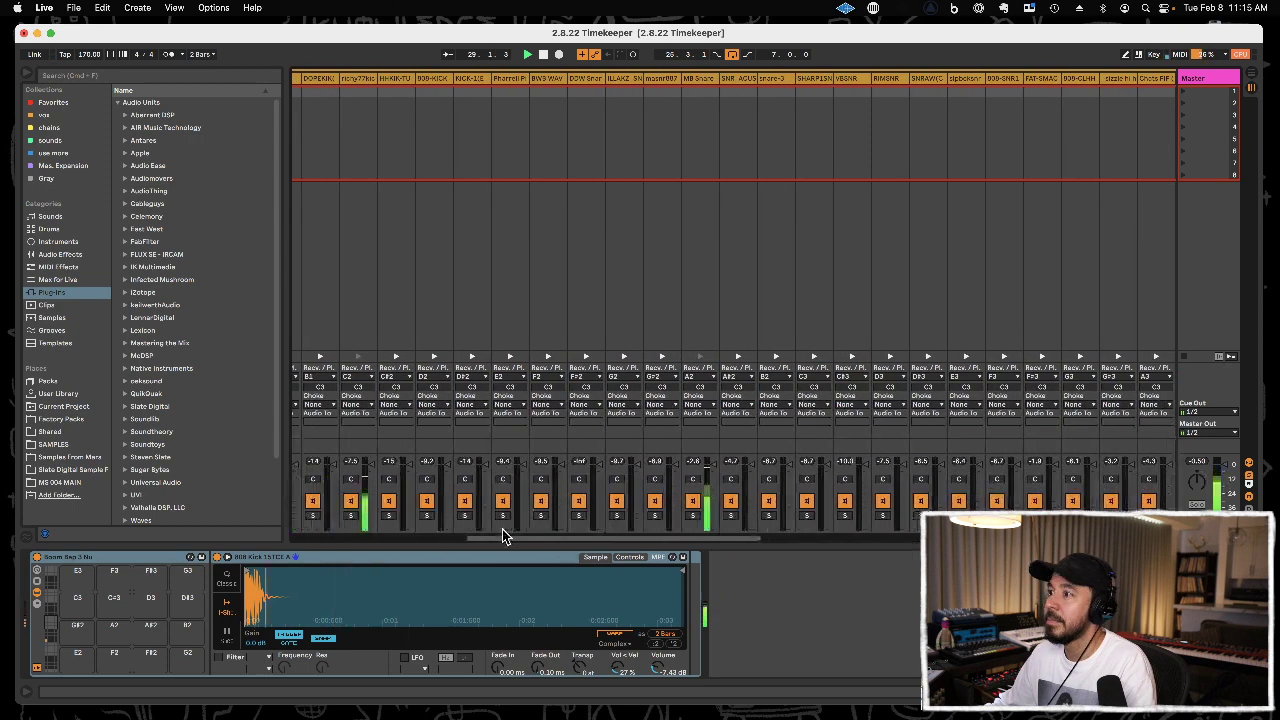
right_click(692, 79)
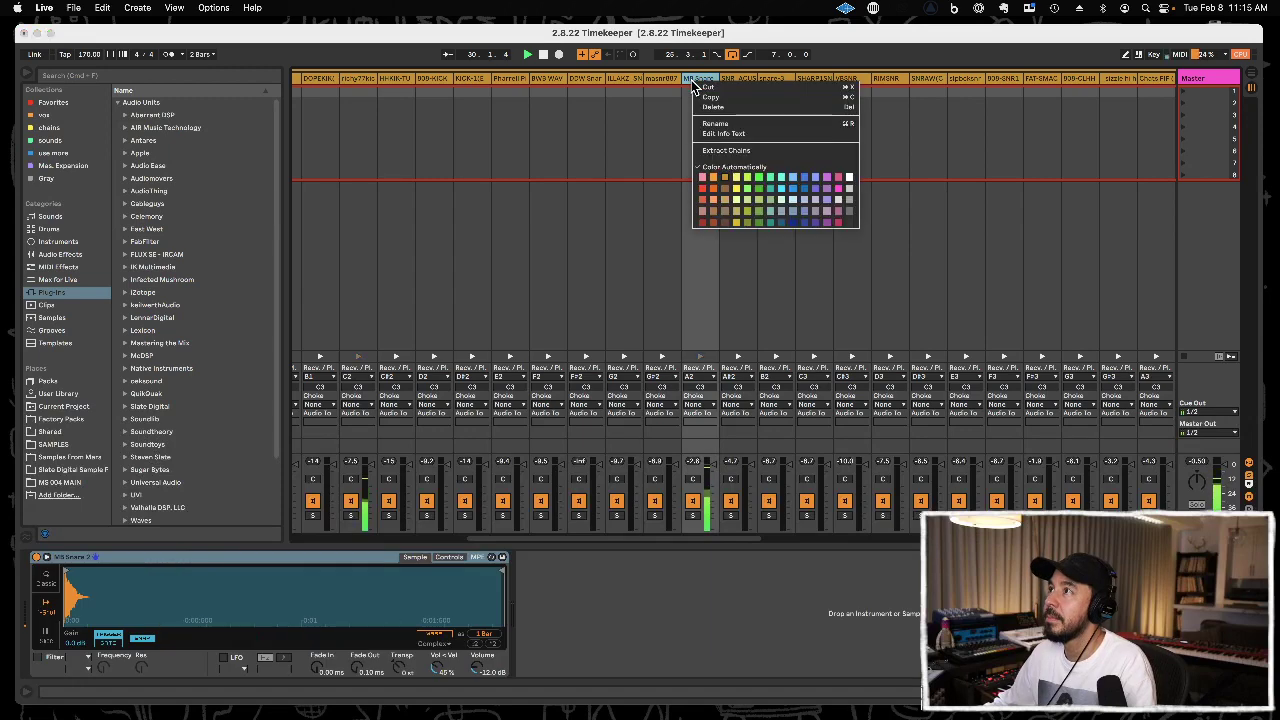
left_click(720, 151)
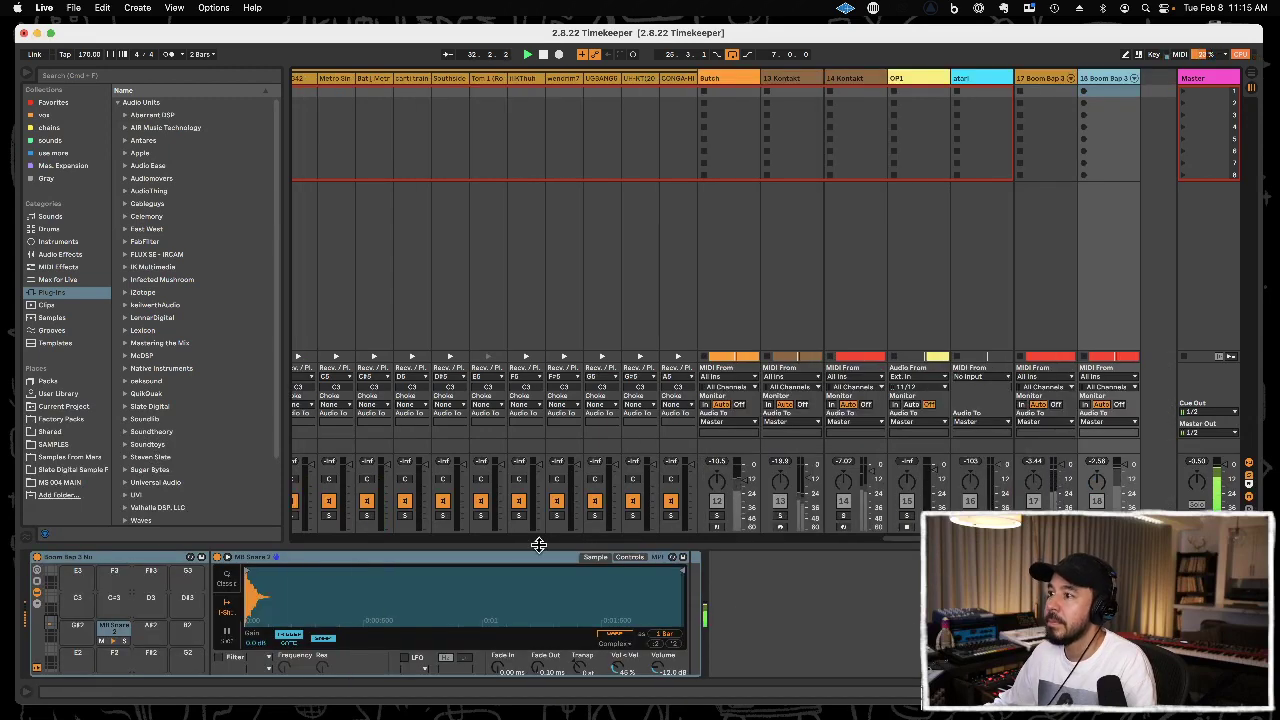
Extract the House HiHat 21 chain and the C2 kick chain from the Boom Bap rack onto separate tracks.
left_click_drag(900, 538, 634, 543)
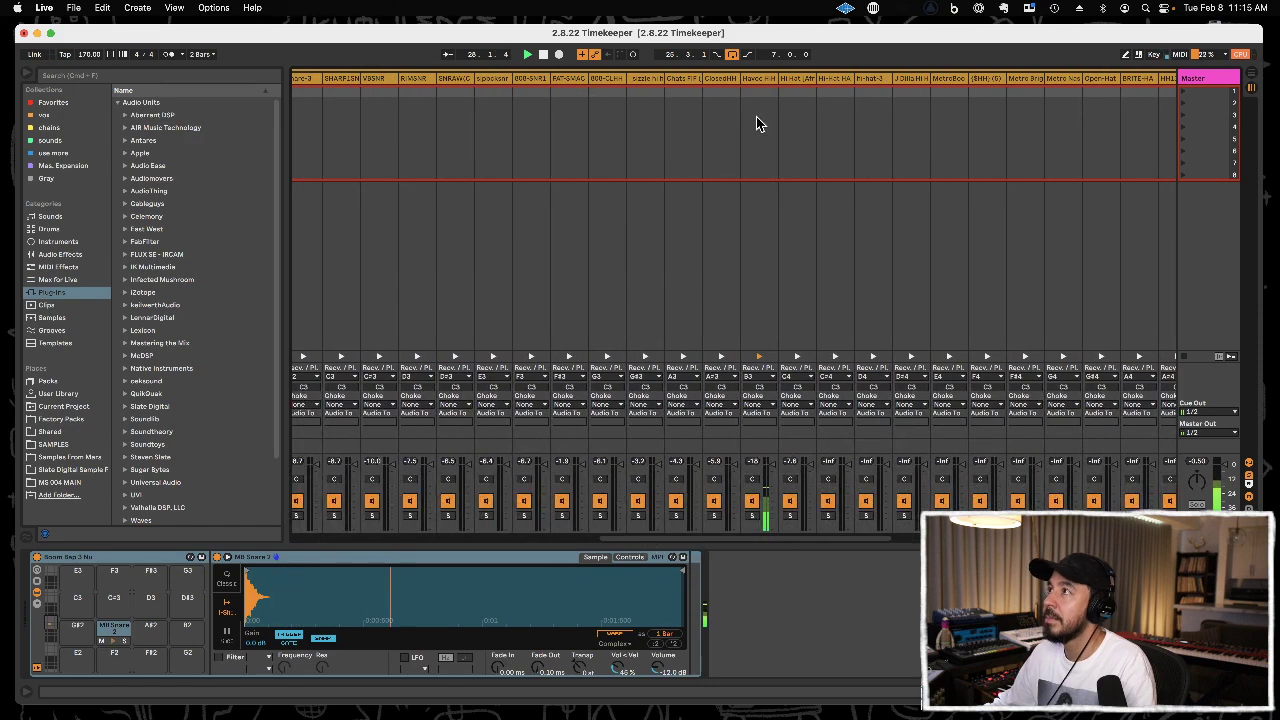
right_click(757, 78)
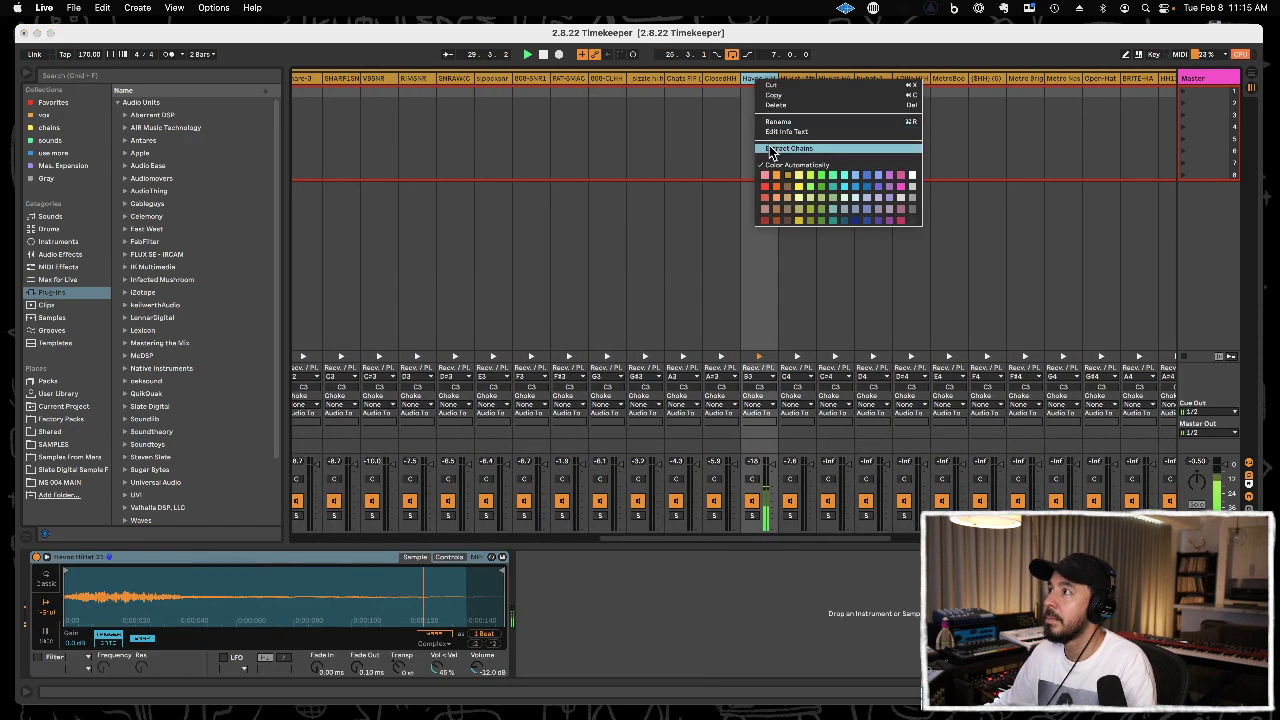
left_click(771, 149)
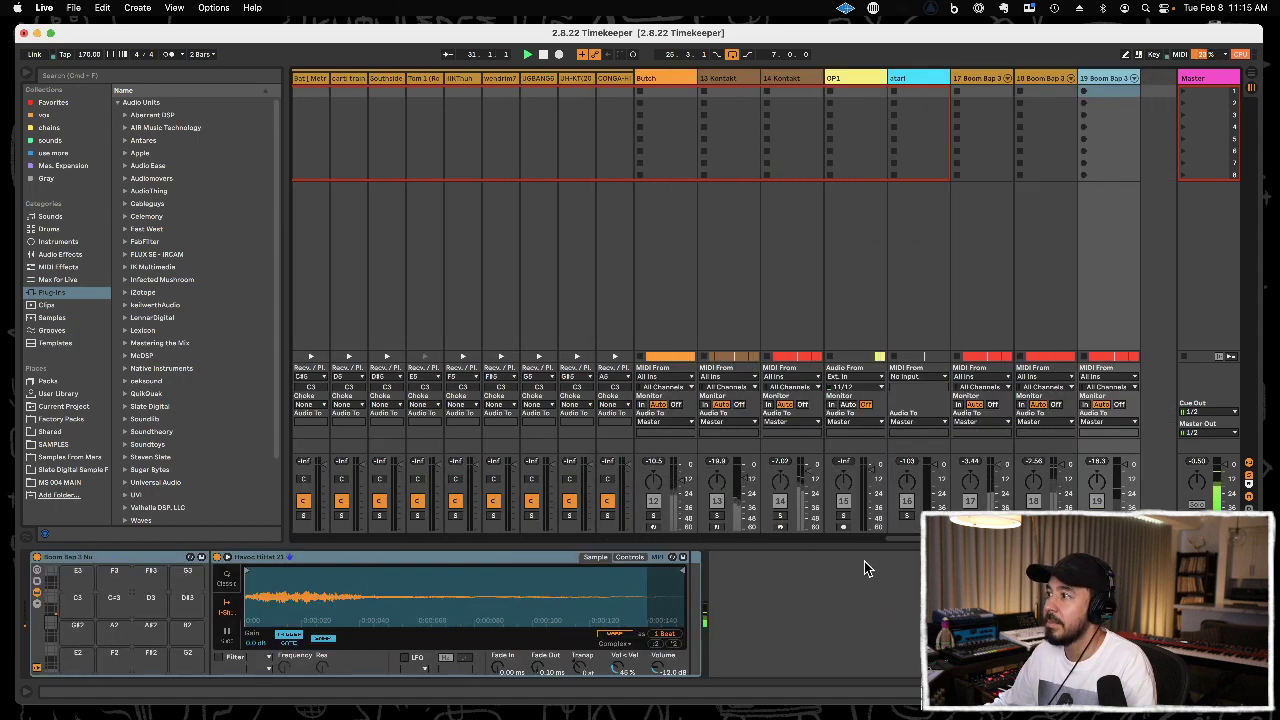
left_click_drag(900, 544, 380, 560)
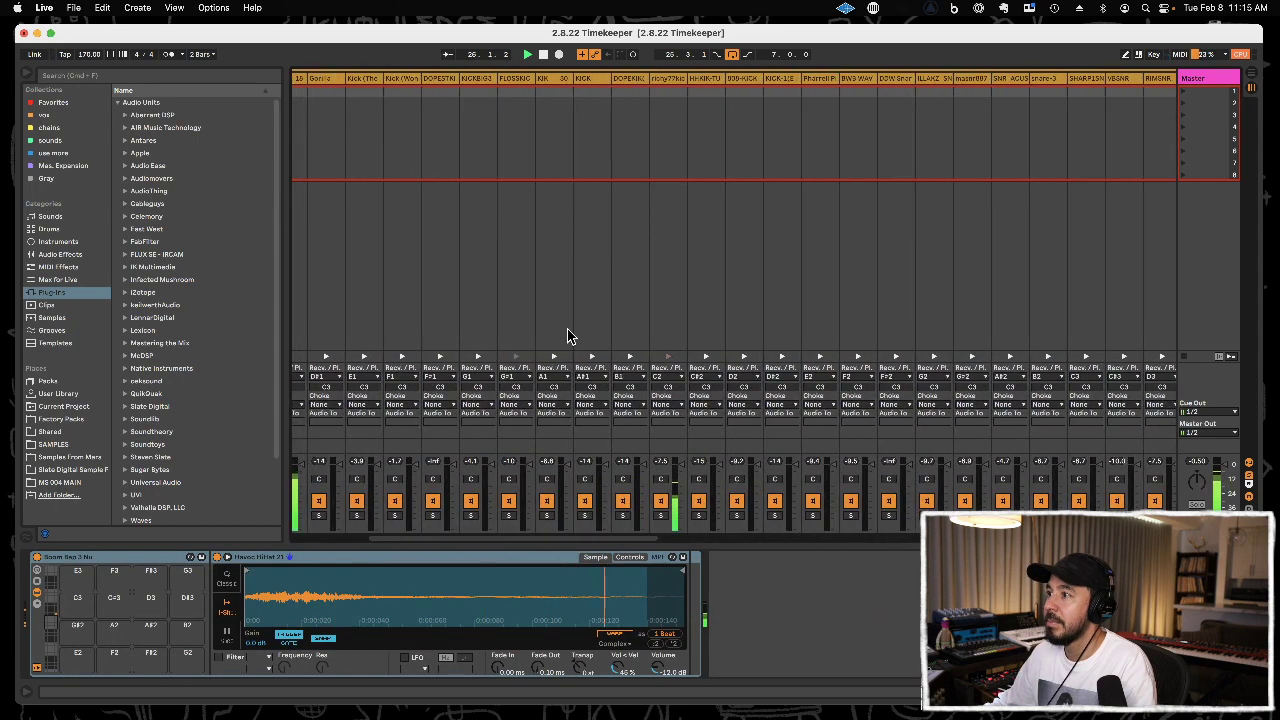
right_click(660, 84)
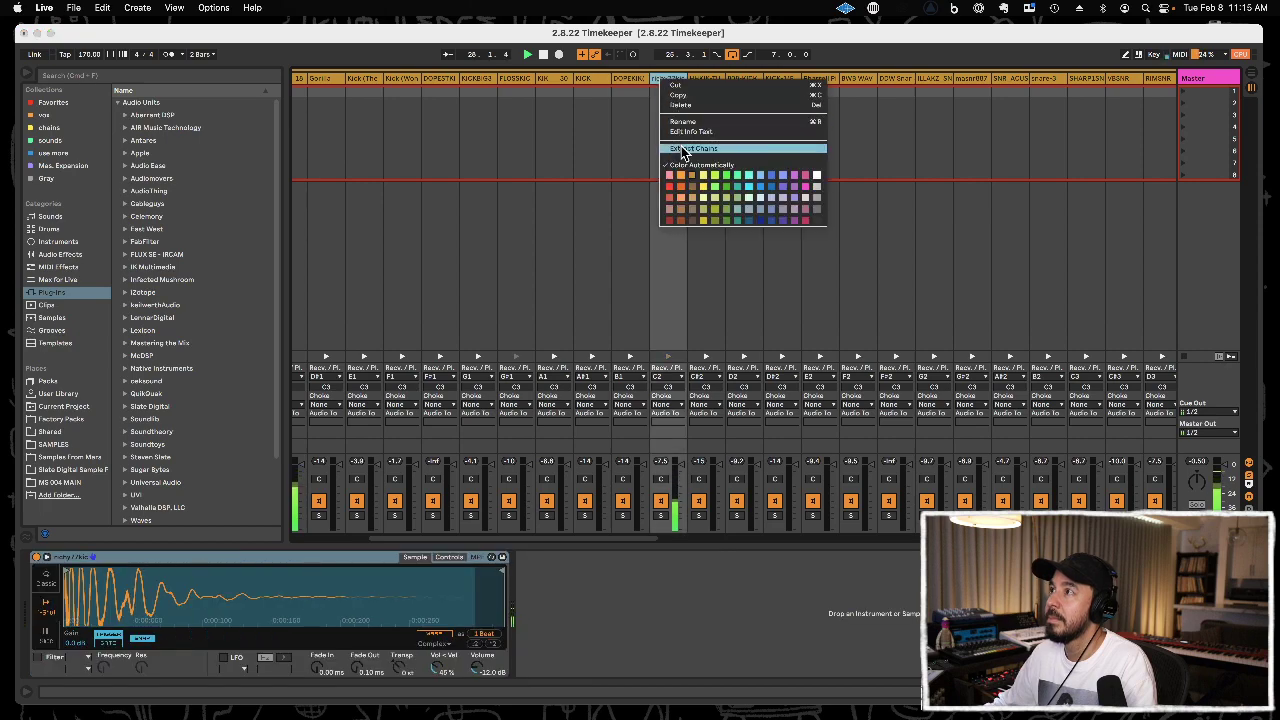
left_click(690, 148)
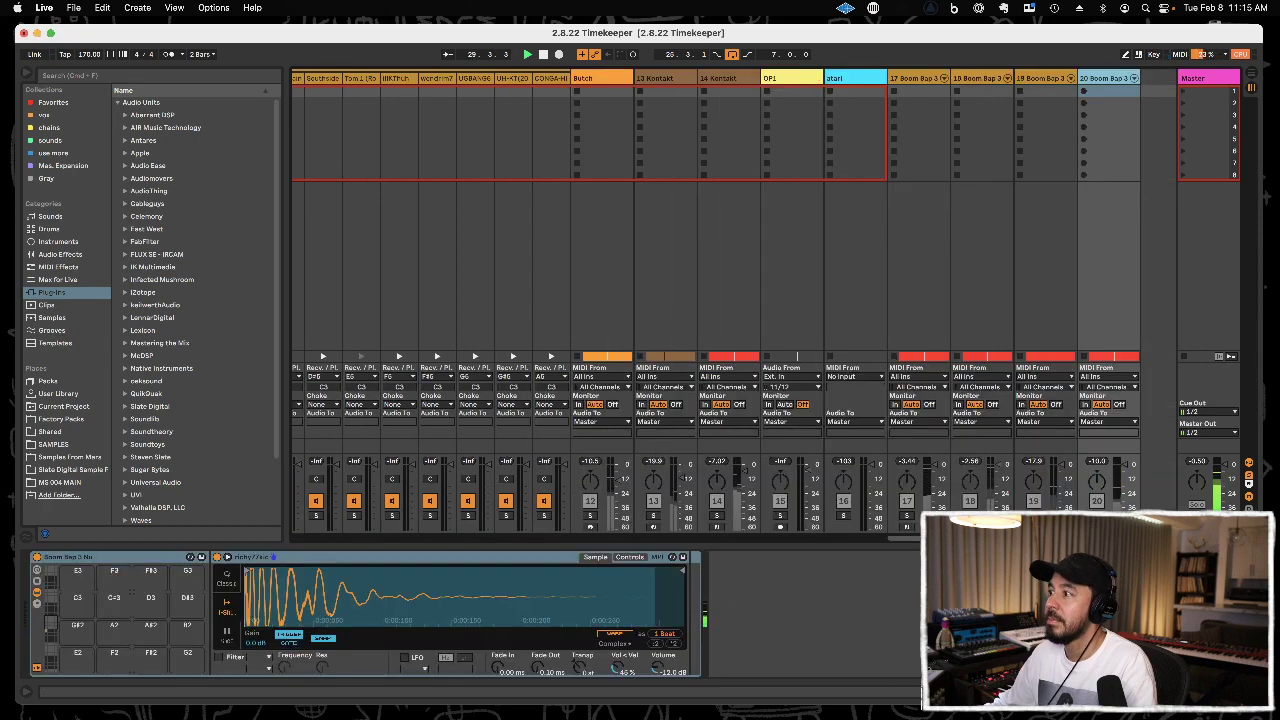
Extract the KICKA_18 chain on D1 onto its own track and return to the Arrangement.
left_click_drag(651, 550, 371, 540)
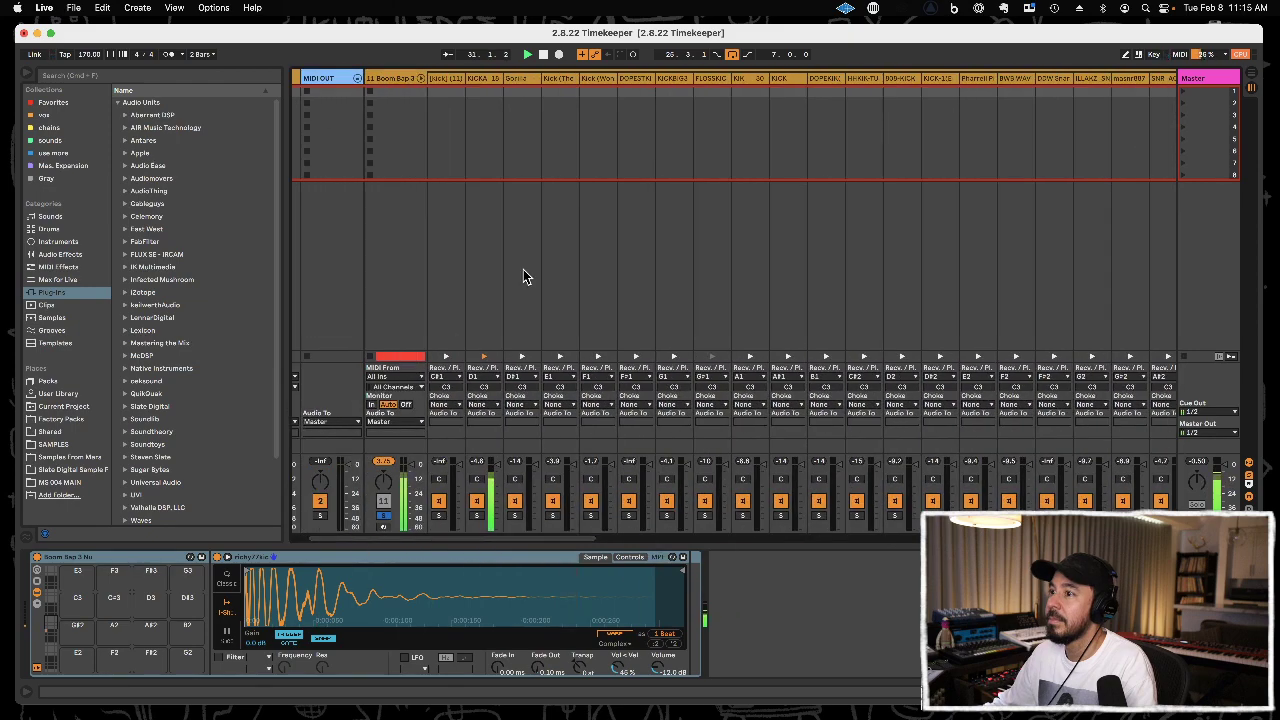
right_click(479, 76)
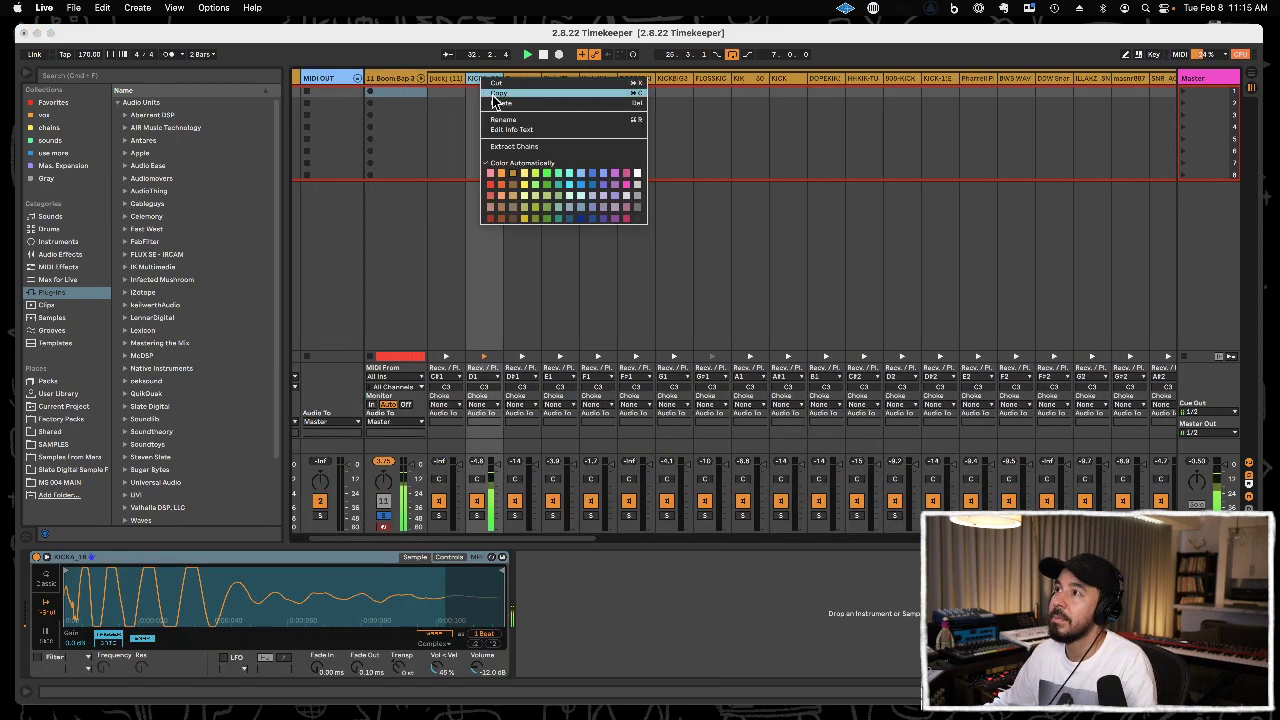
left_click(505, 148)
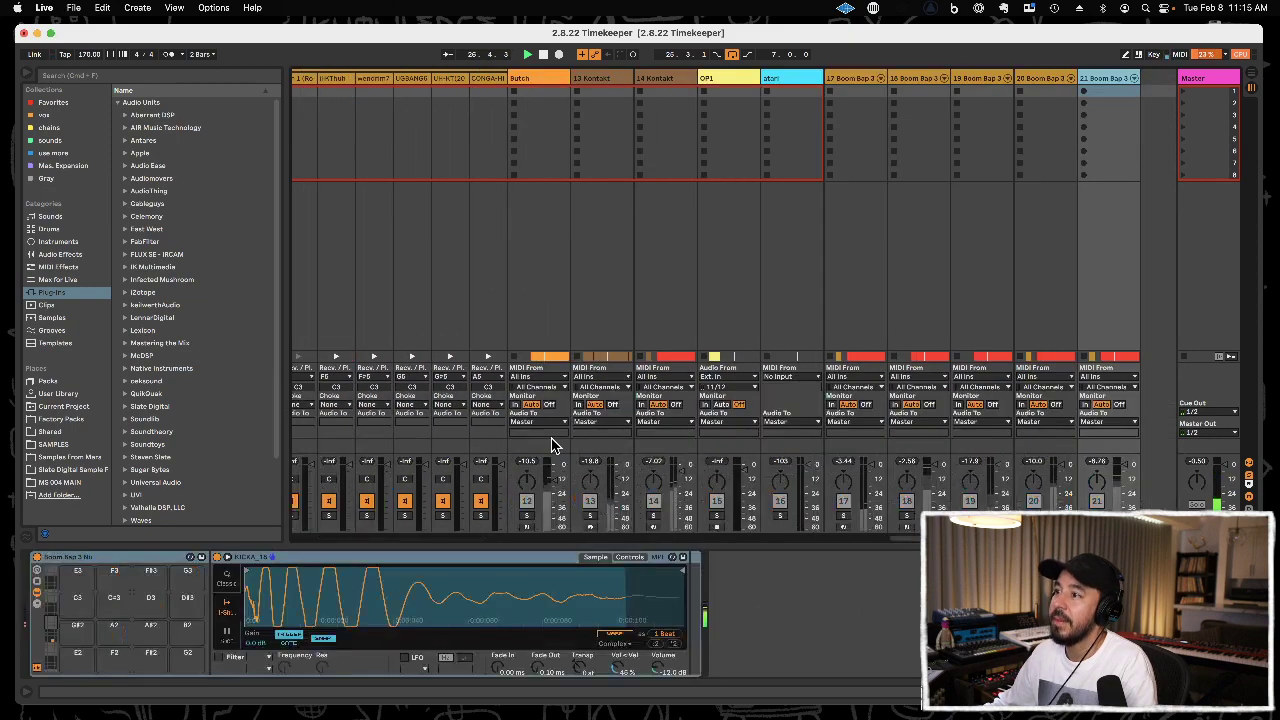
key("Tab")
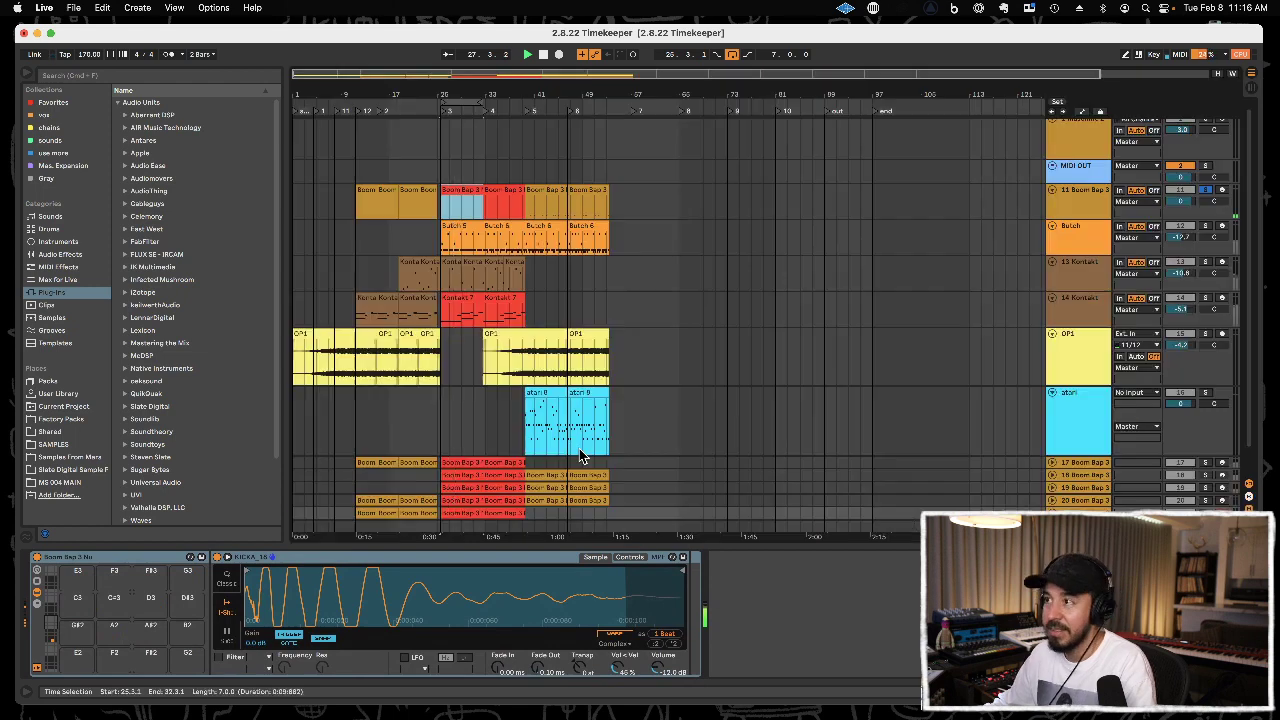
Loop the Boom Bap clip from 39.3.1 and extract its sounding E1 and F1 kick chains together onto one separate track.
left_click(541, 194)
key("space")
key("Tab")
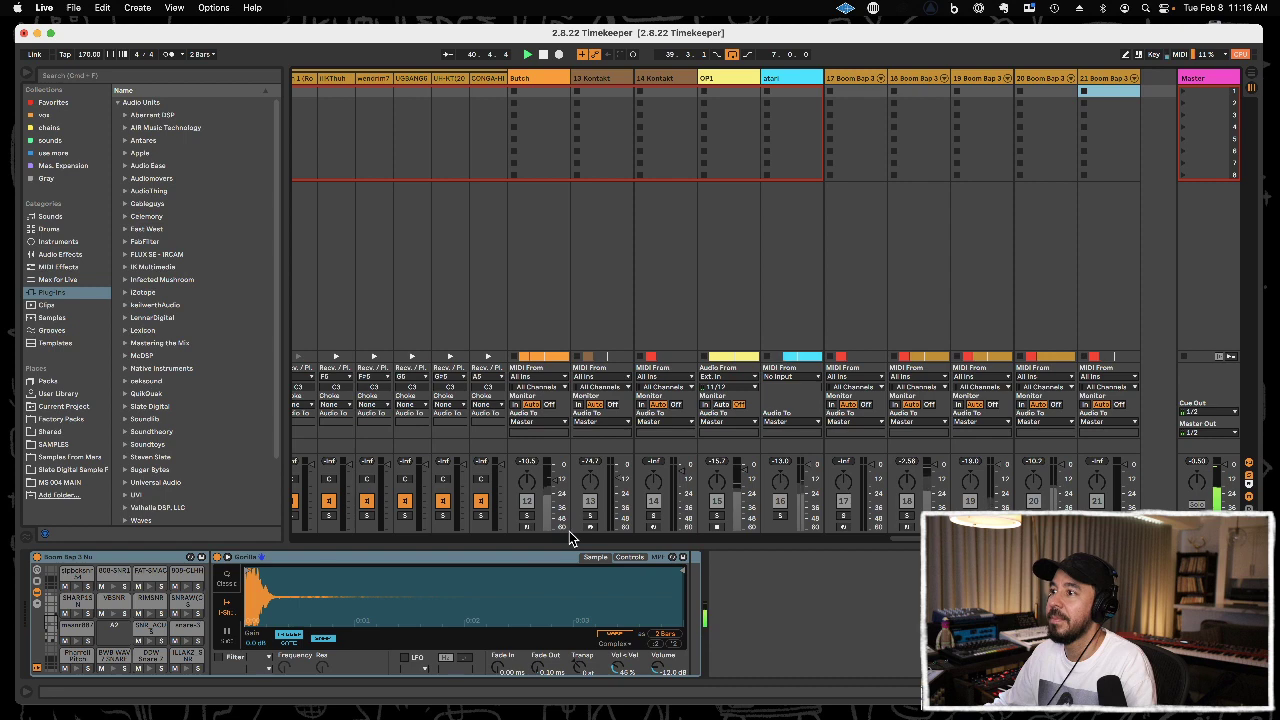
scroll(570, 532, "right", 10)
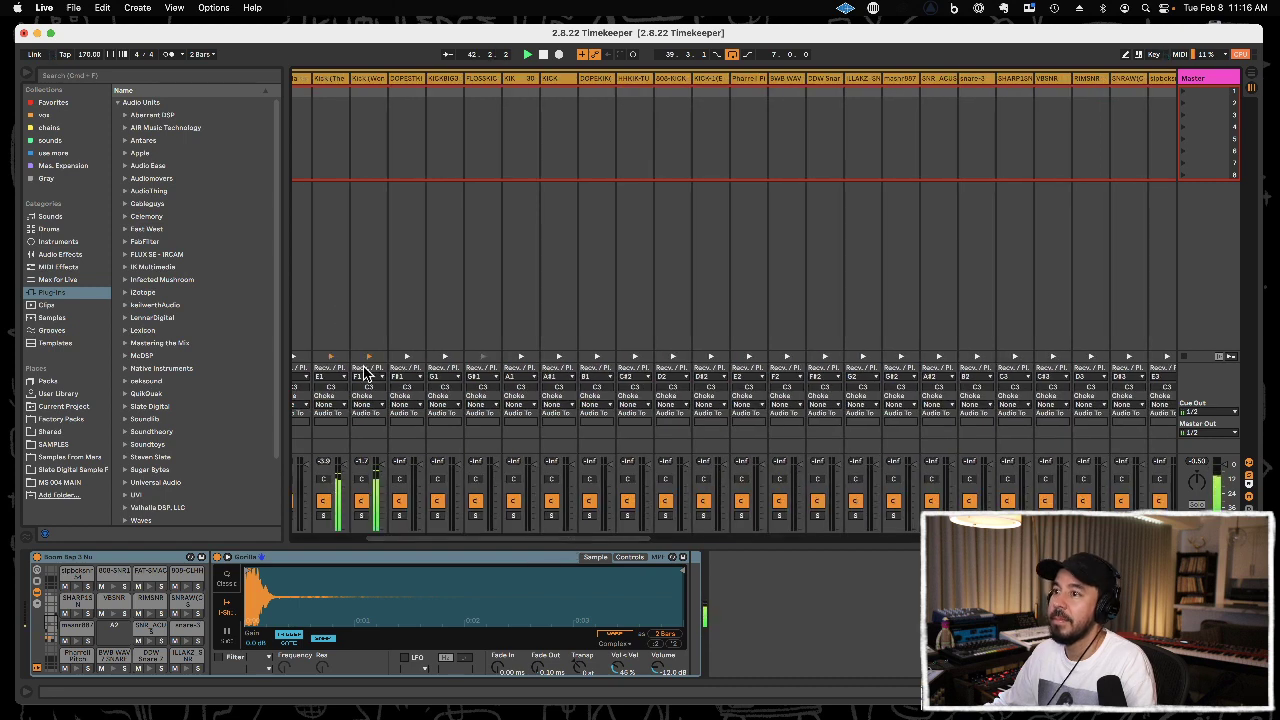
left_click(329, 80)
left_click(363, 80)
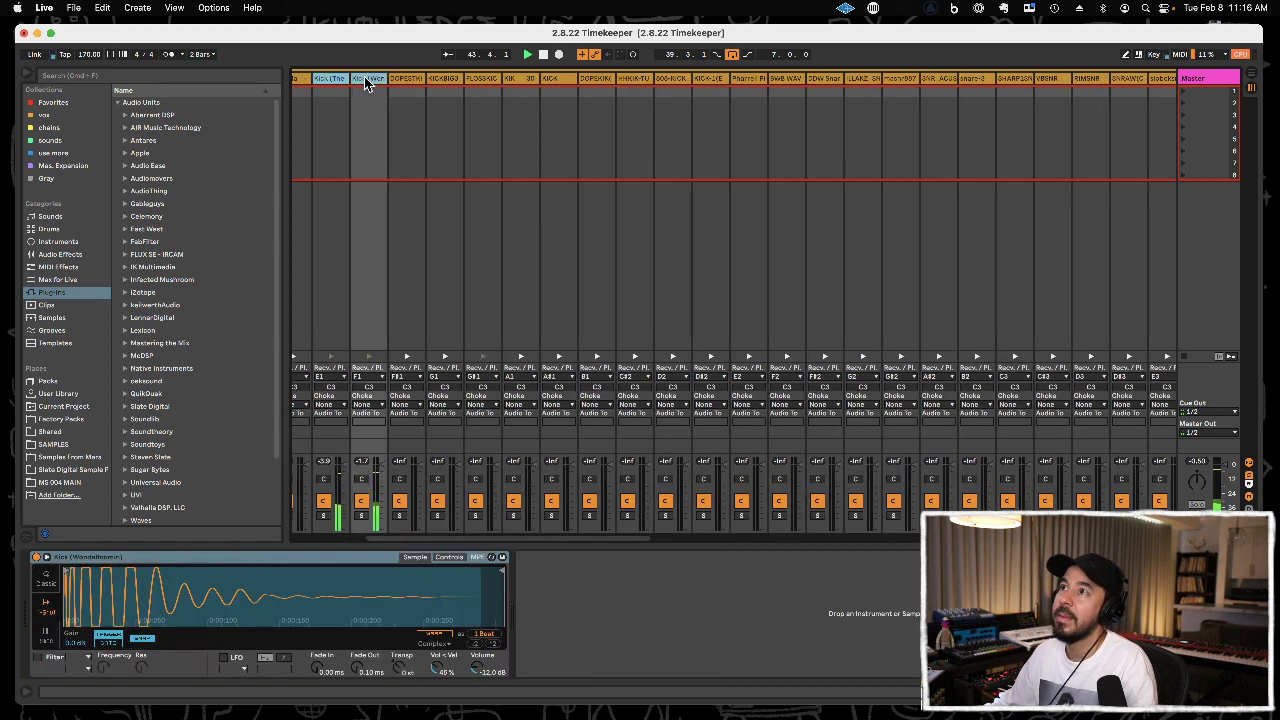
right_click(365, 77)
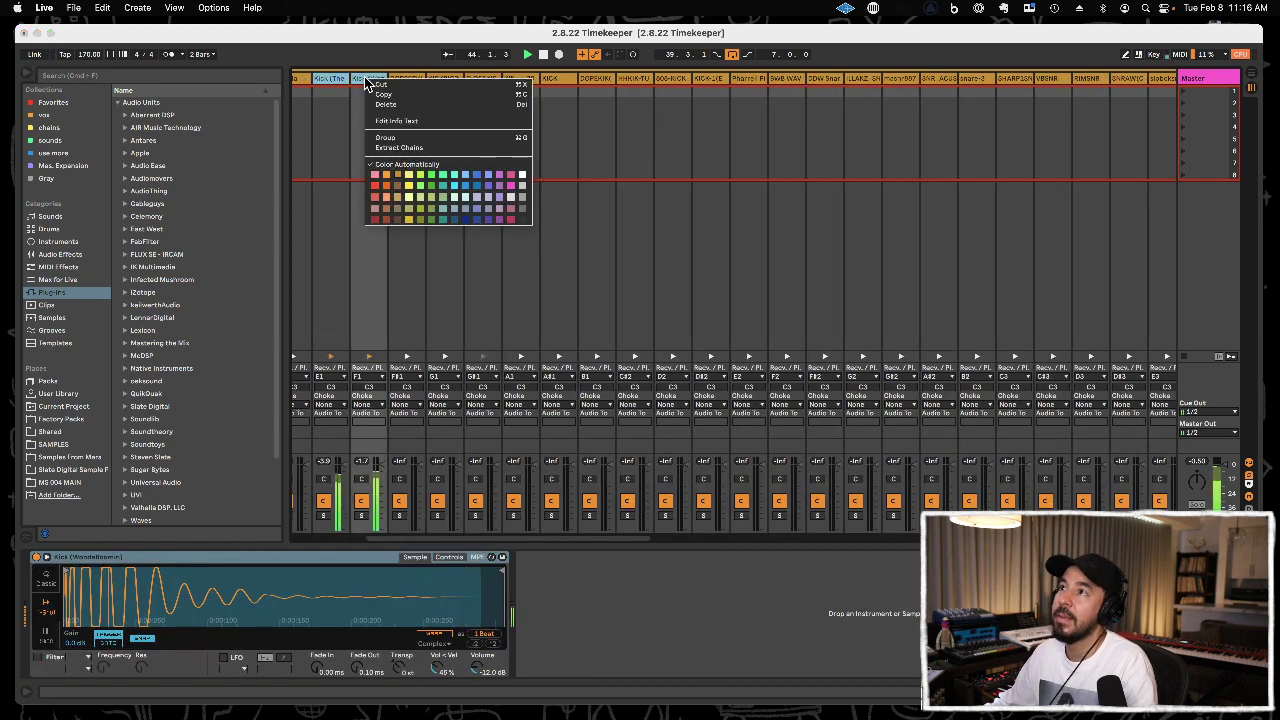
left_click(382, 150)
key("space")
key("Tab")
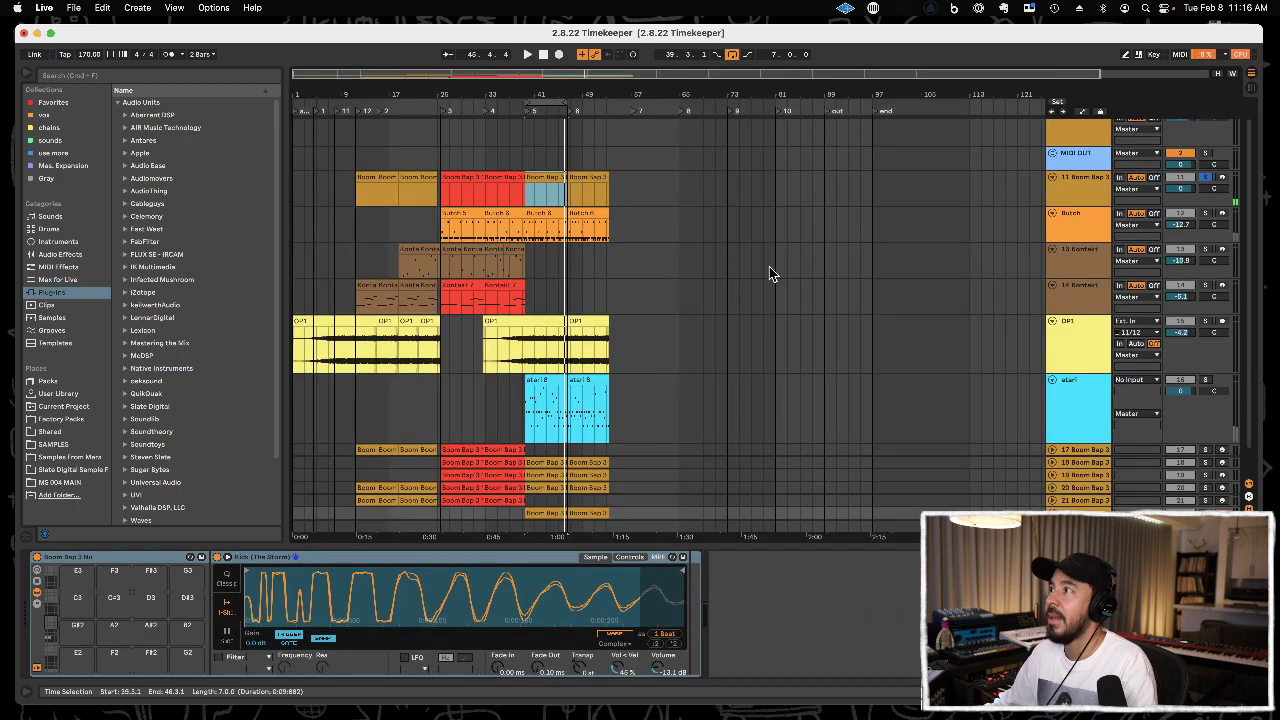
Delete the original 11 Boom Bap track and play the arrangement from 3.1.1.
left_click(1078, 195)
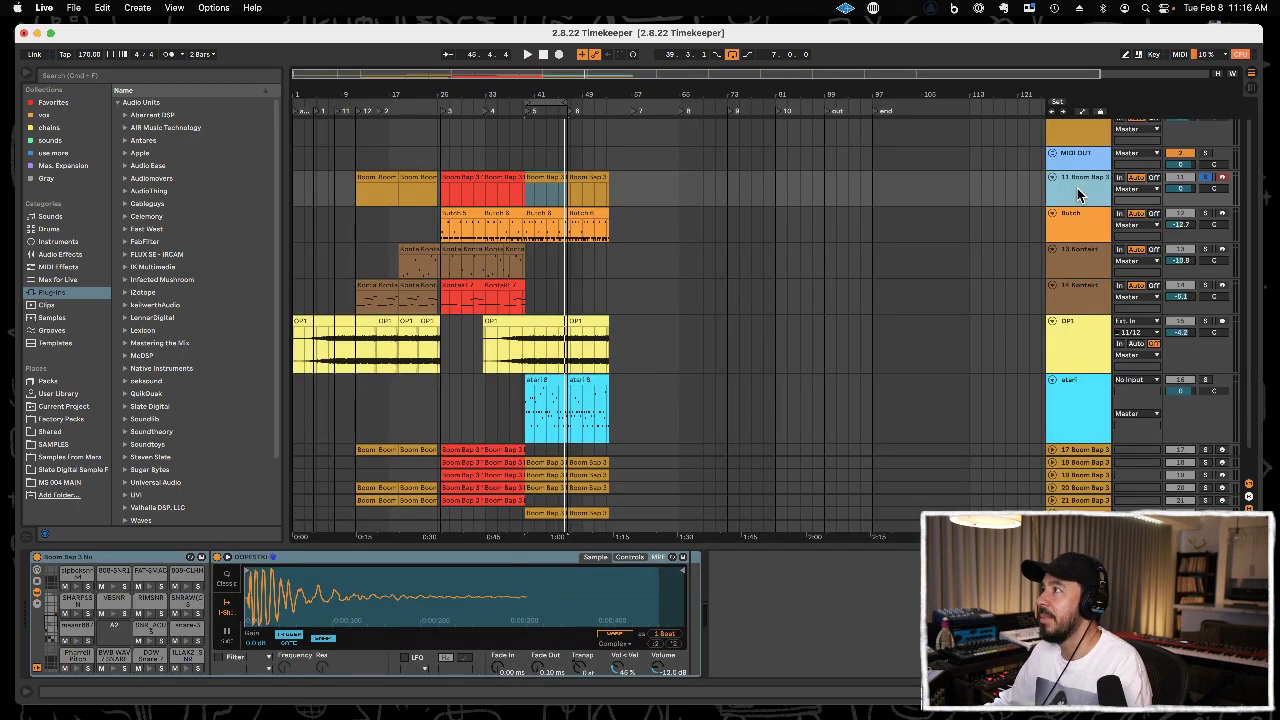
key("Delete")
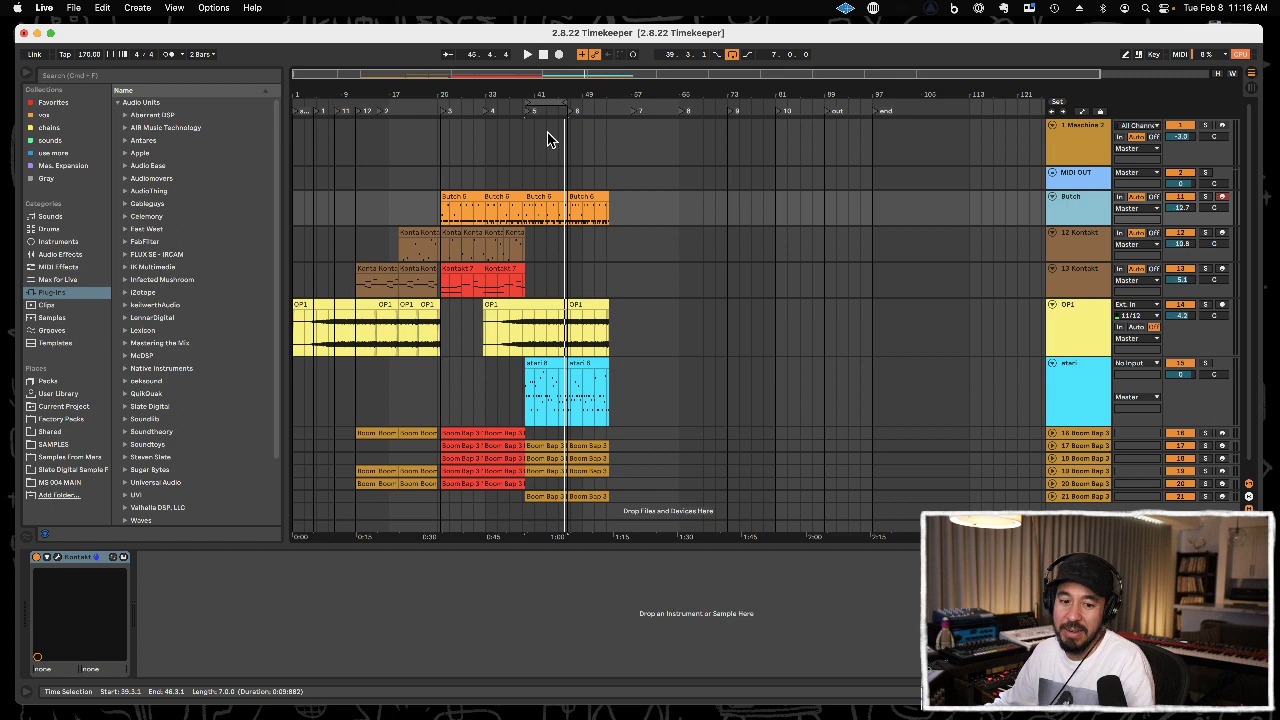
left_click(295, 141)
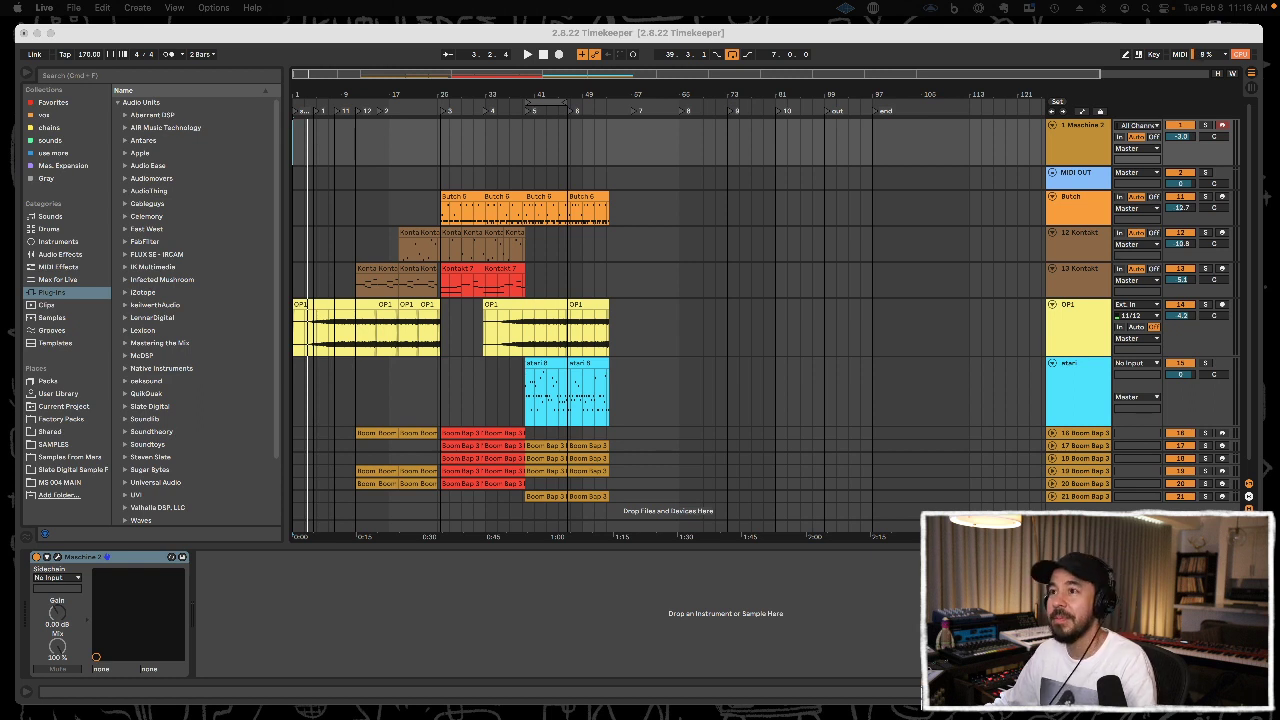
left_click(314, 247)
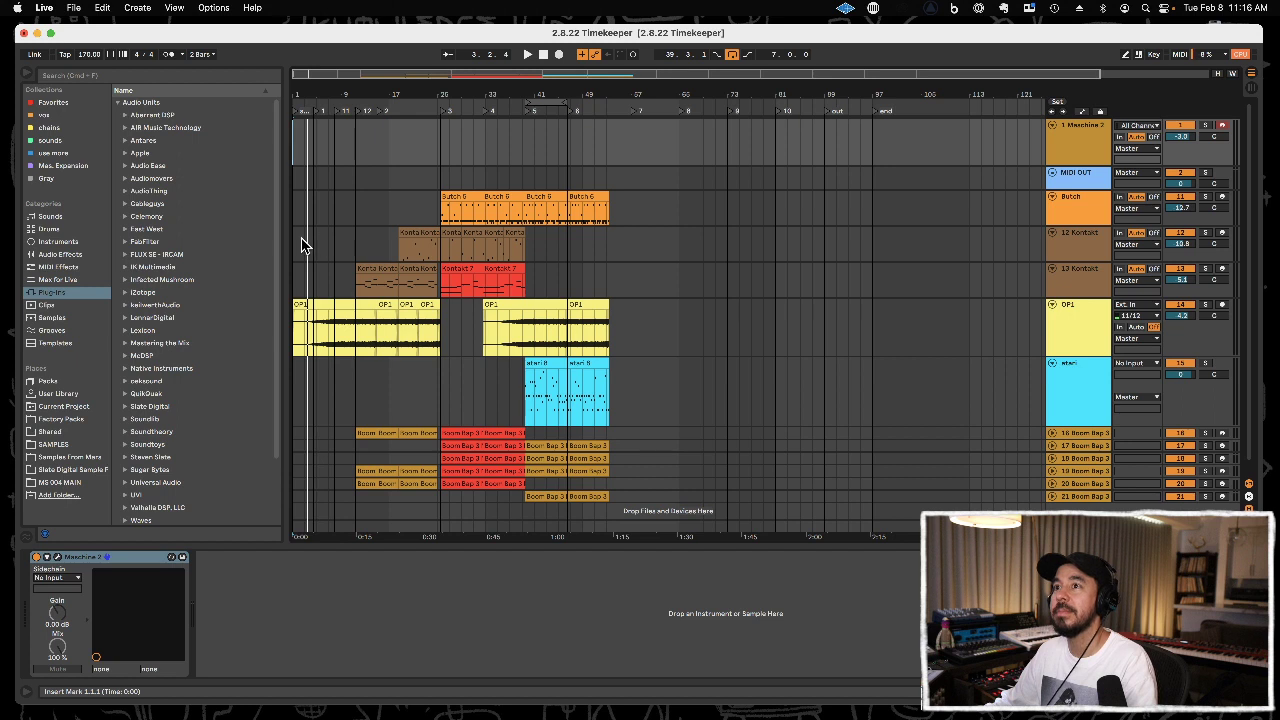
left_click(305, 246)
key("space")
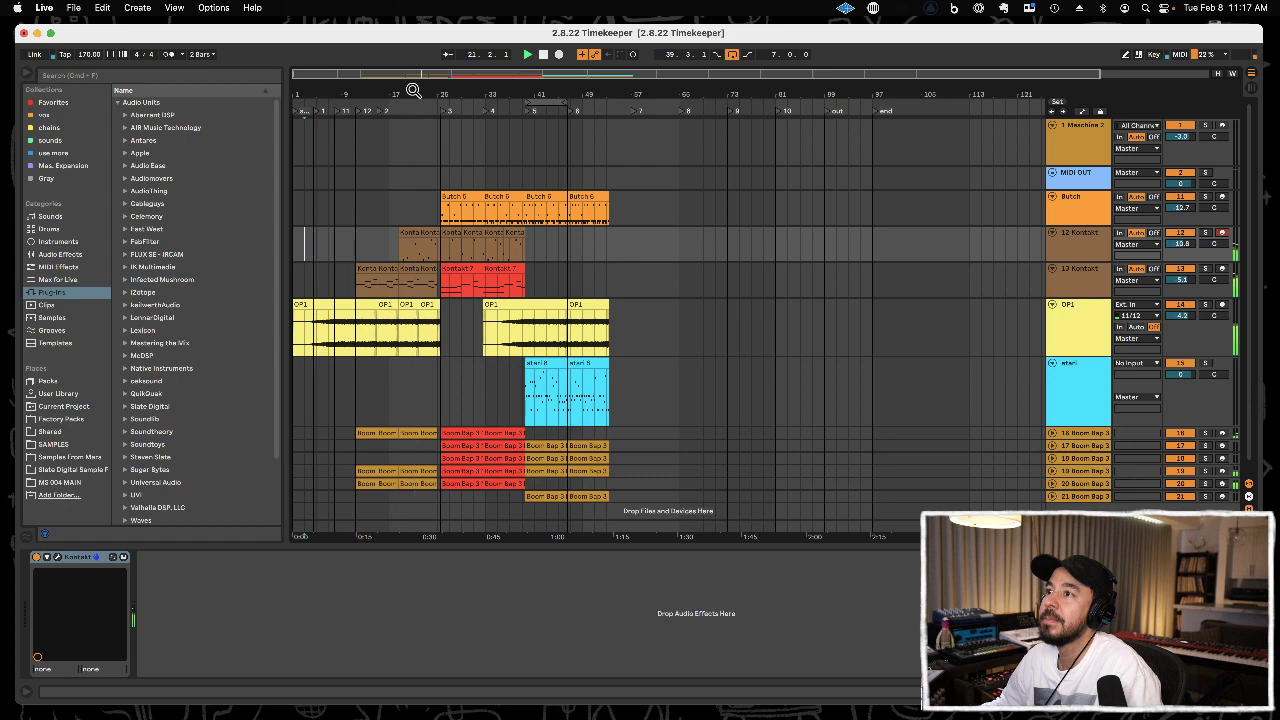
Lower the volumes of the Butch and atari tracks while the arrangement plays.
left_click_drag(413, 91, 424, 97)
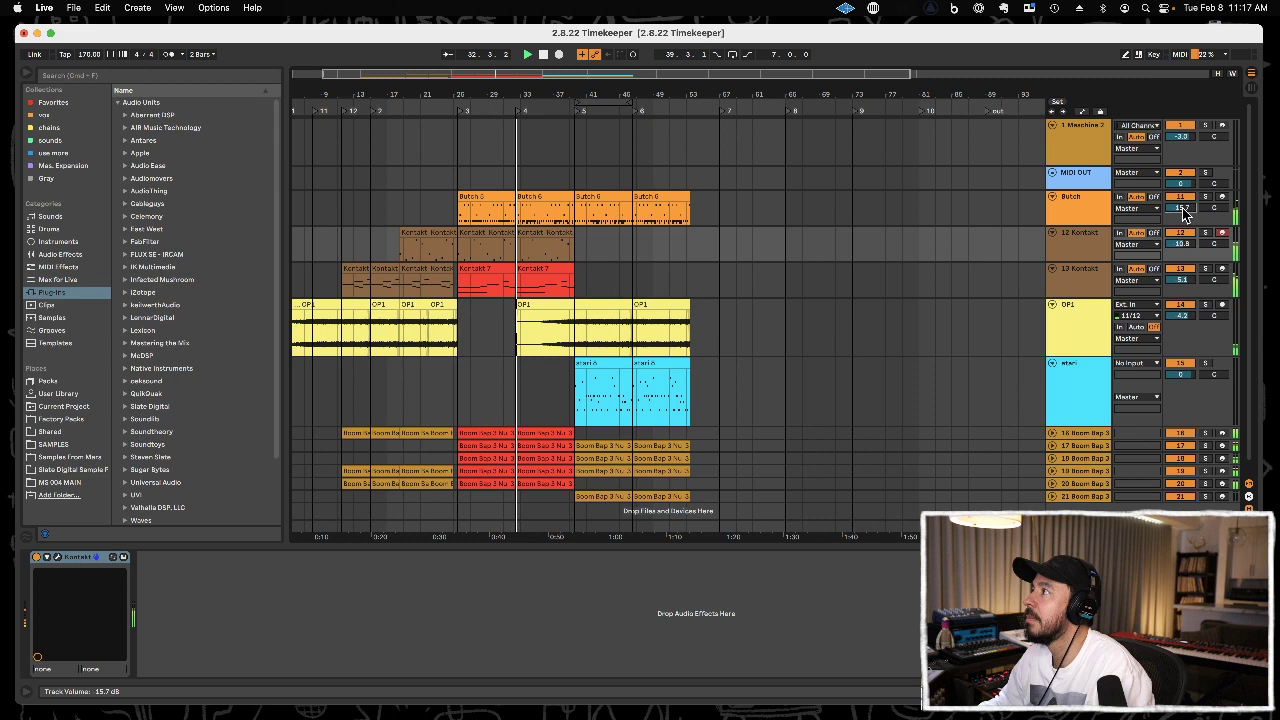
left_click_drag(1183, 209, 1183, 210)
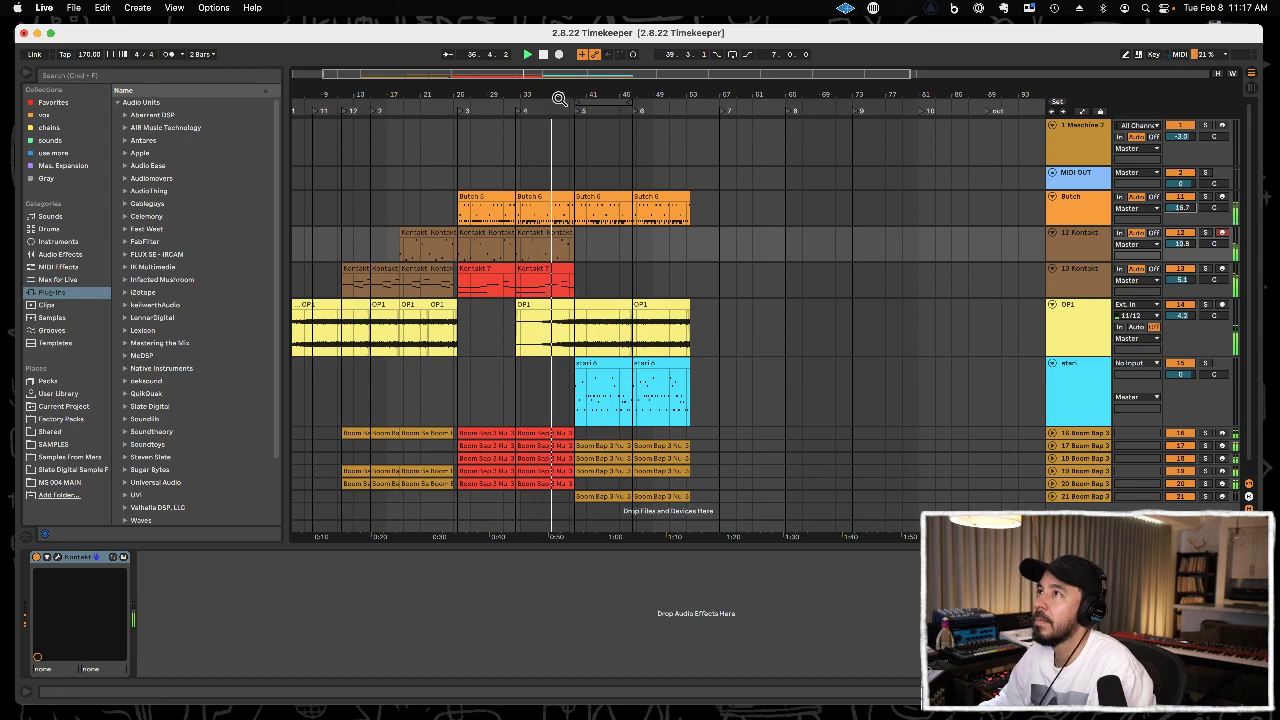
left_click_drag(562, 91, 562, 138)
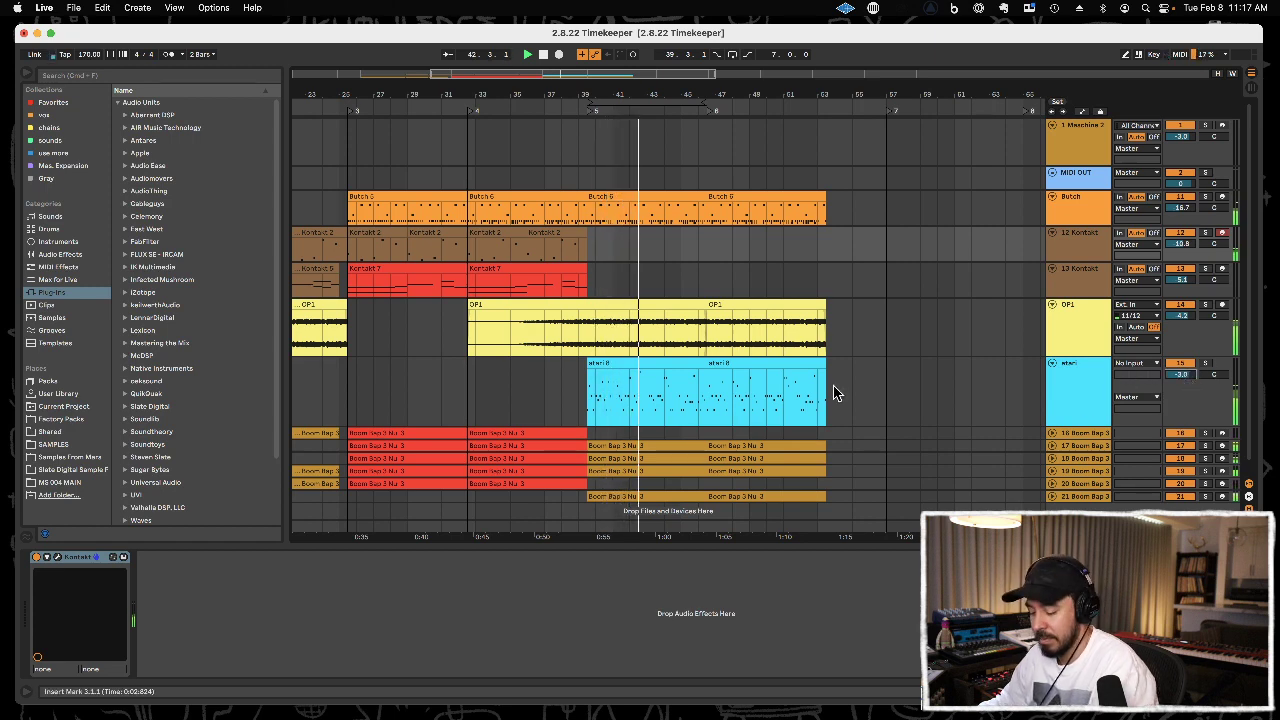
Loop the last Butch clip, from 46.3.1 to 53.3.1.
left_click(657, 289)
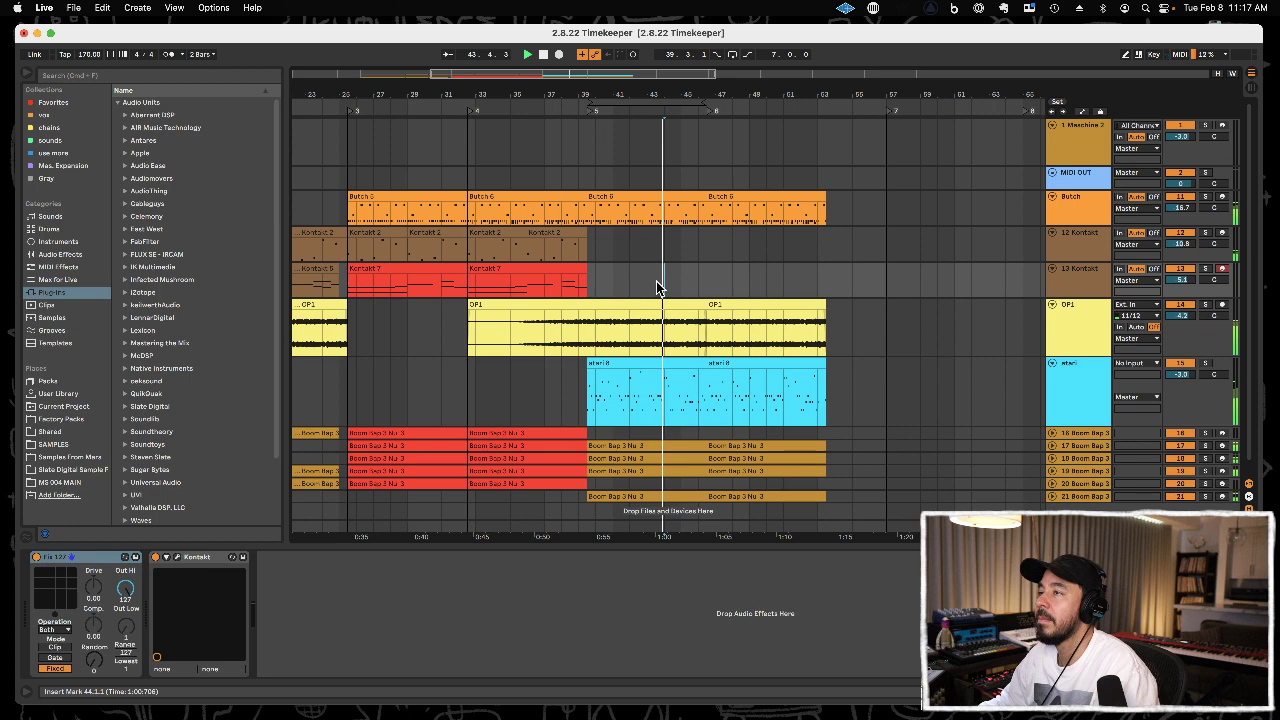
left_click_drag(718, 90, 637, 88)
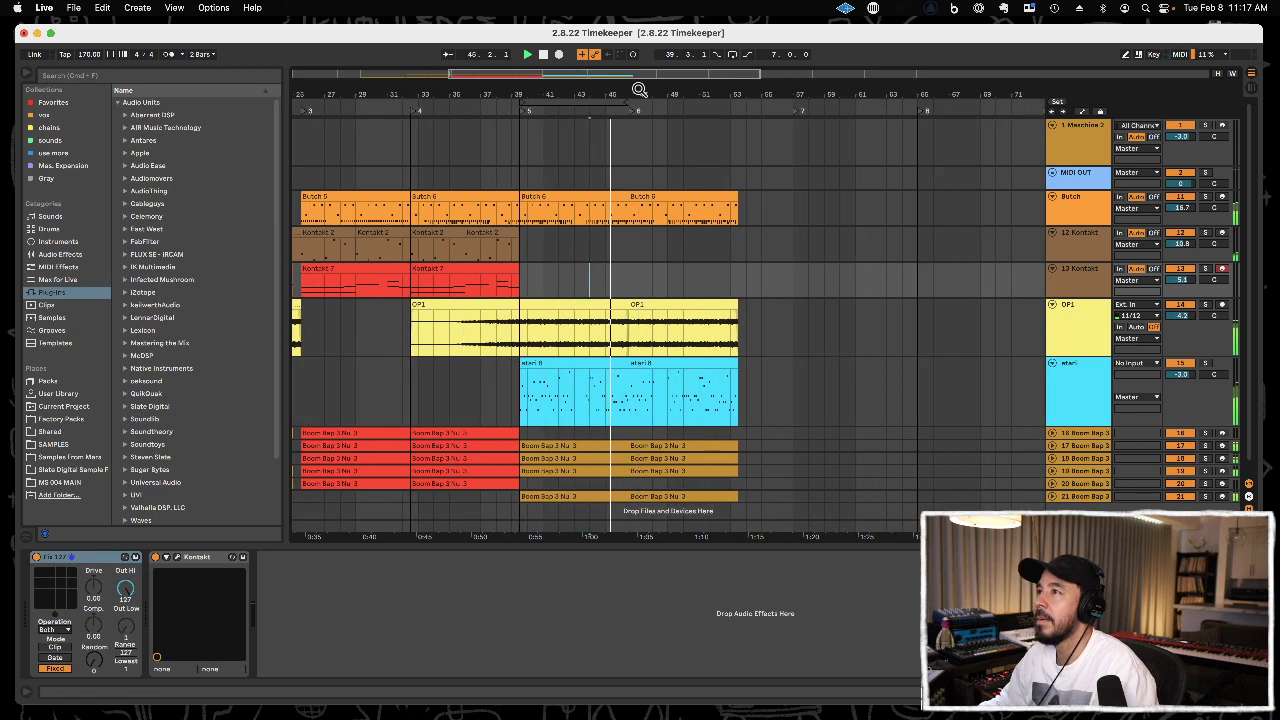
left_click(689, 193)
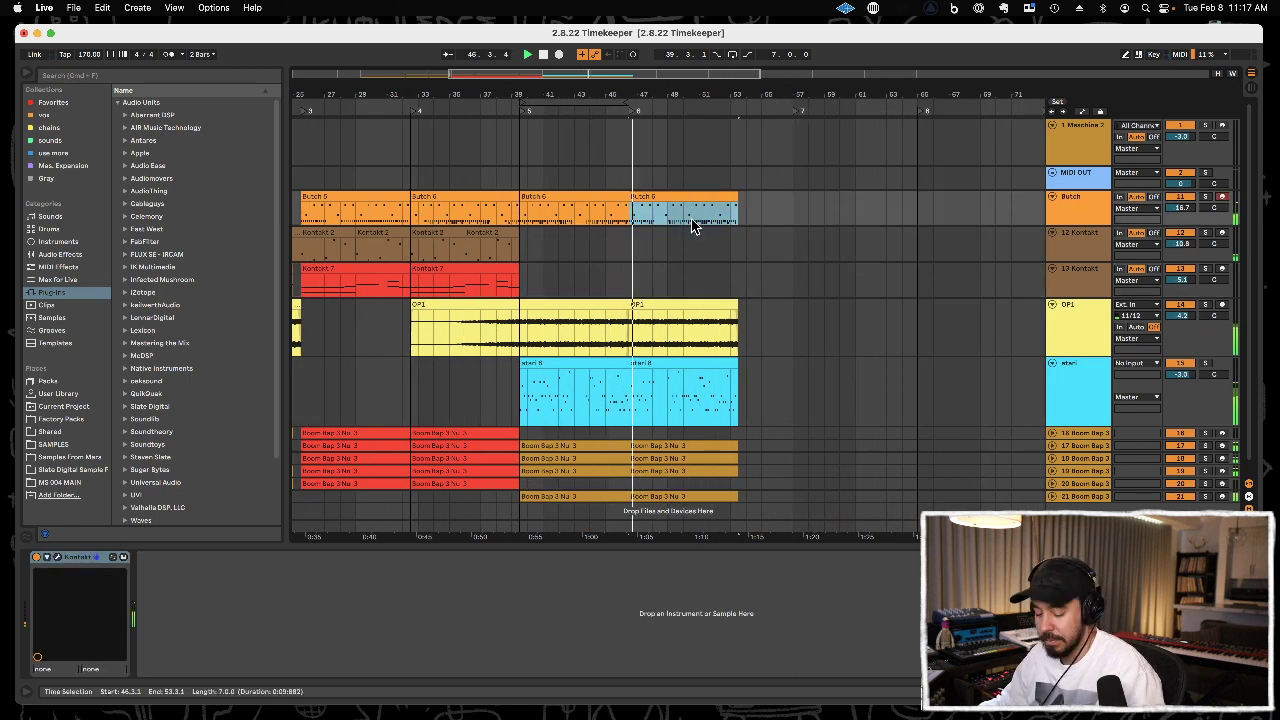
key("super+l")
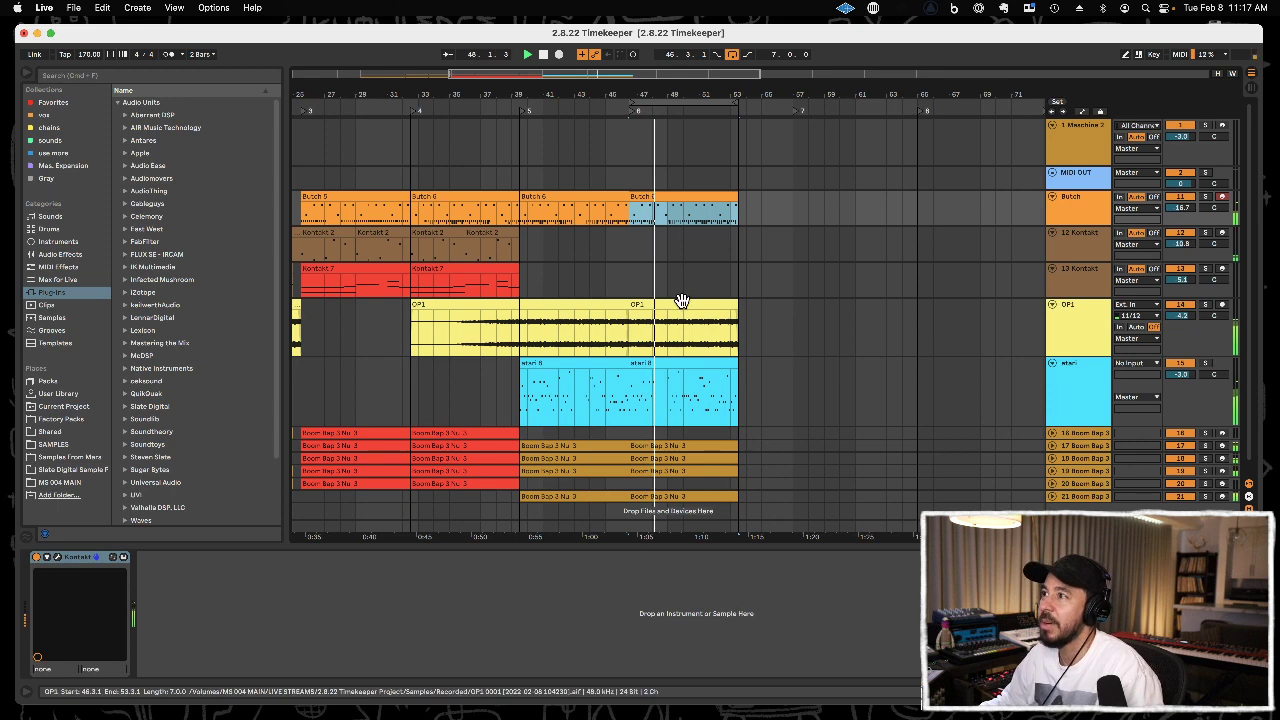
Set the atari track's ValhallaFreqEcho to 30.8% mix, 82.58 ms delay and 54.10% feedback.
left_click(1071, 400)
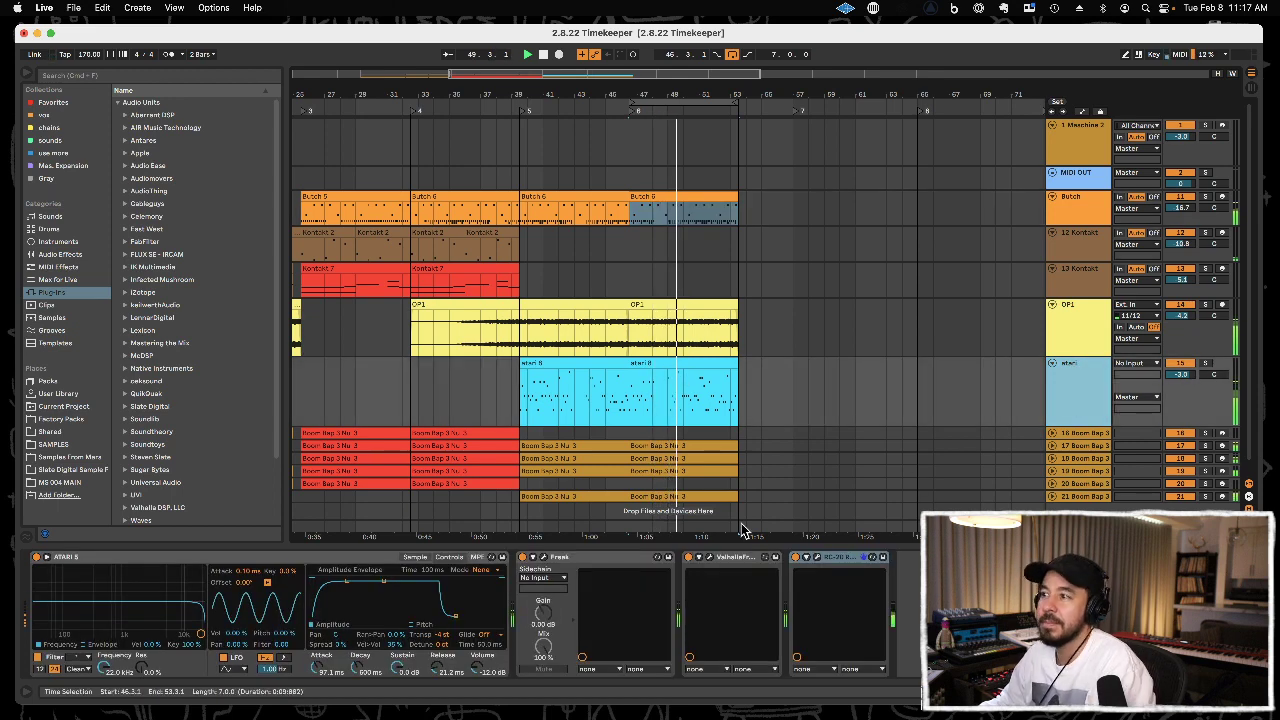
left_click(709, 558)
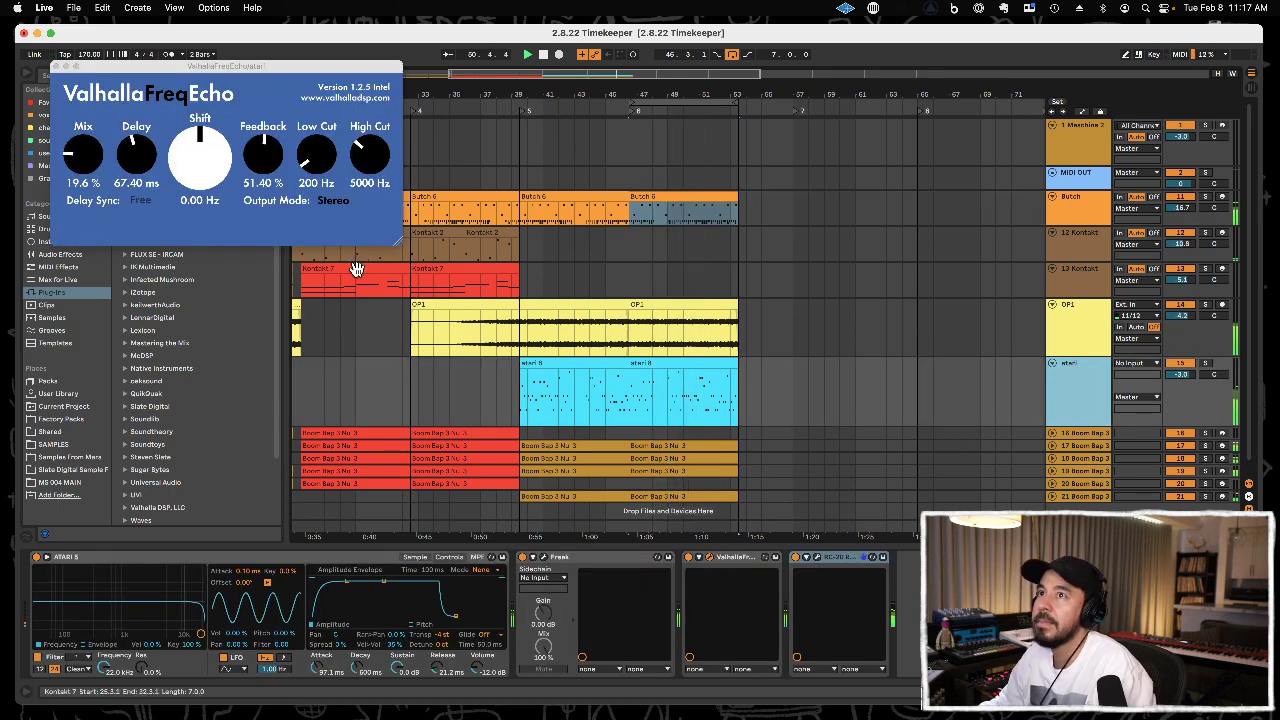
left_click_drag(149, 160, 93, 139)
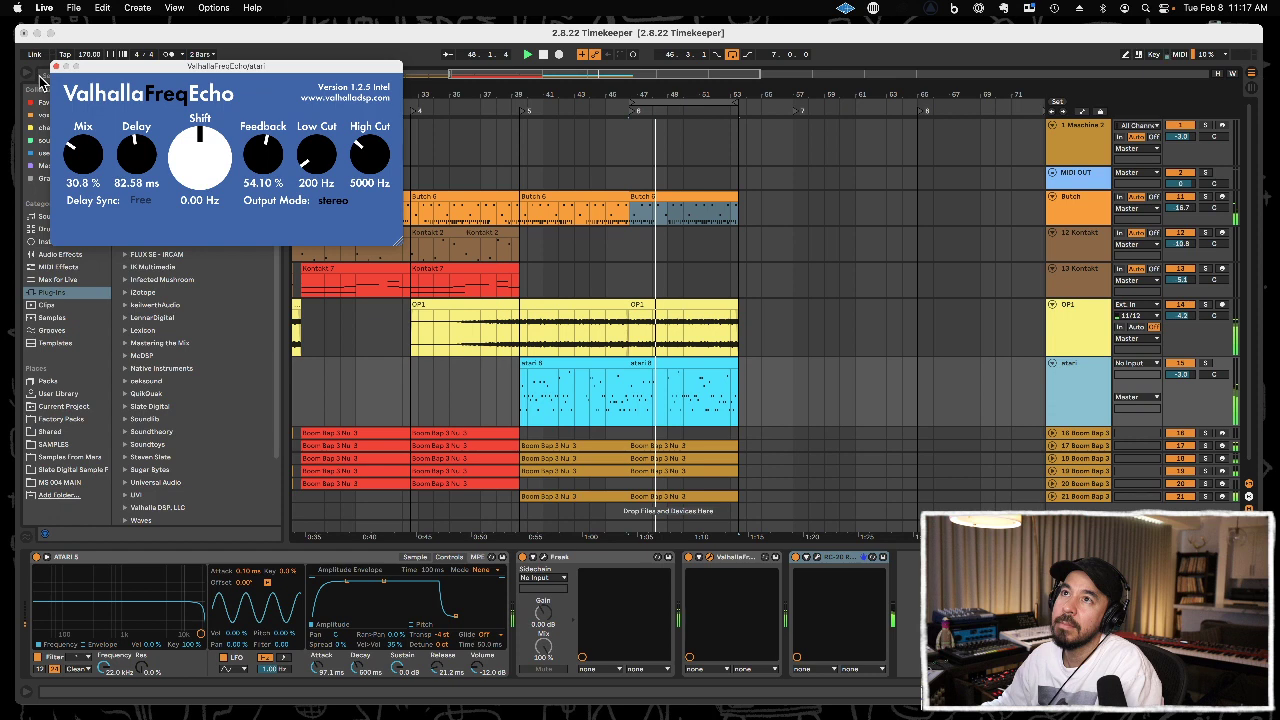
left_click(57, 67)
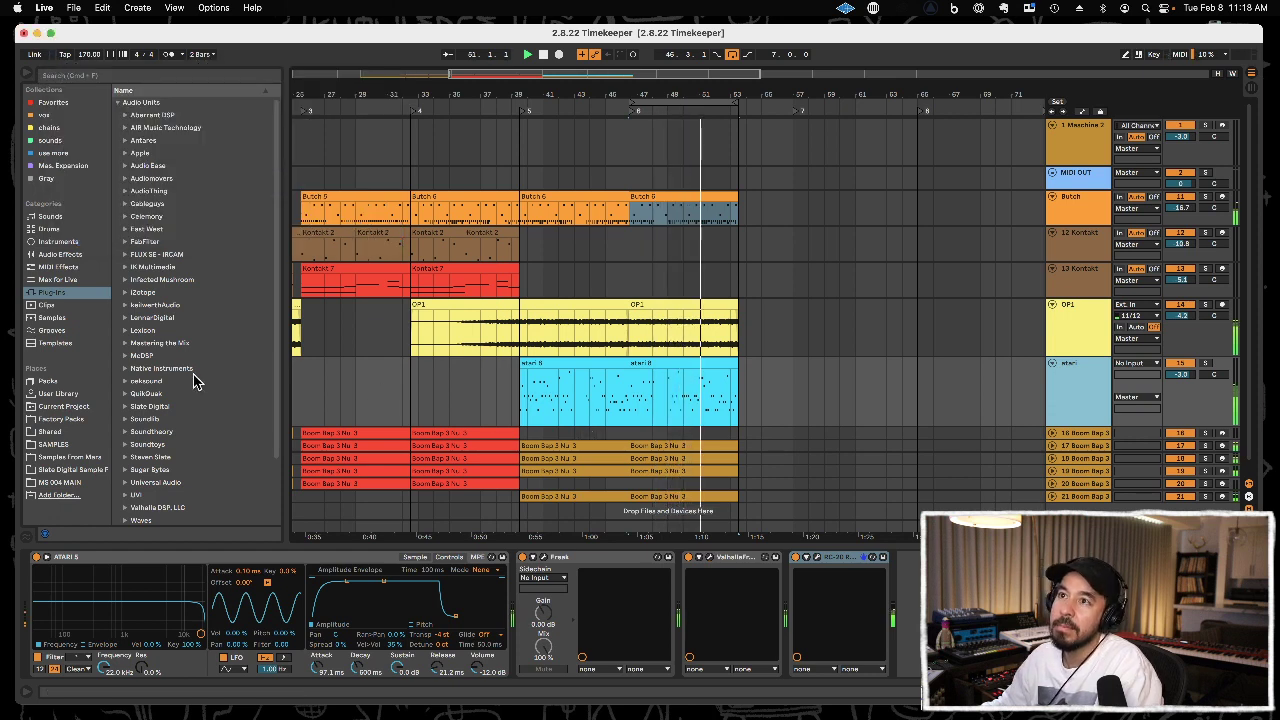
Add a Compressor at the end of the atari track's device chain and show its sidechain section.
left_click(47, 253)
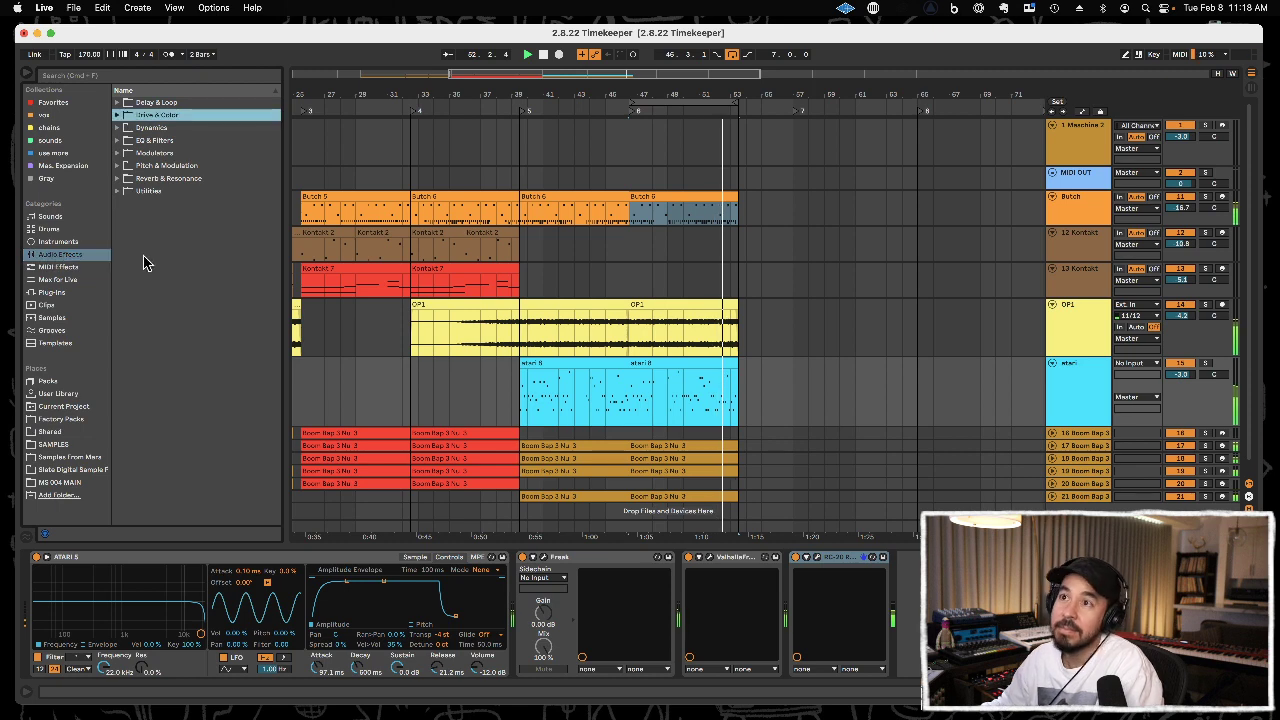
left_click(164, 128)
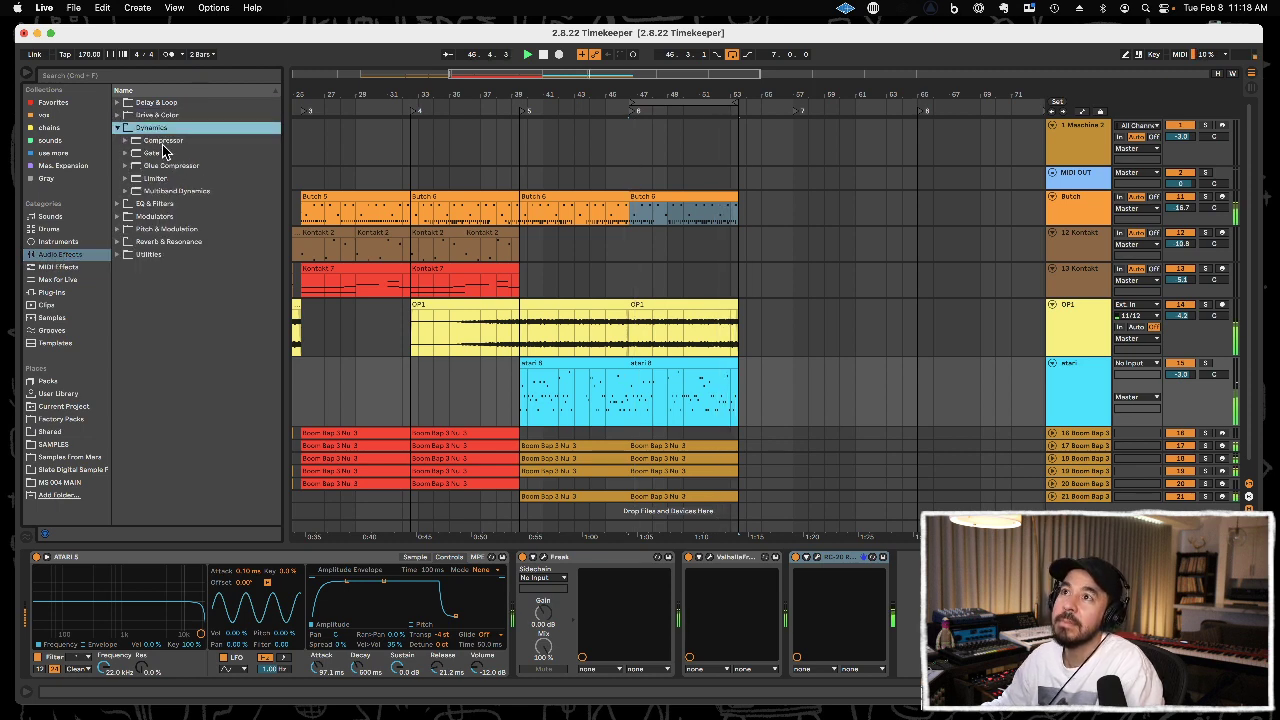
left_click_drag(163, 141, 360, 213)
left_click_drag(848, 497, 944, 608)
left_click(912, 561)
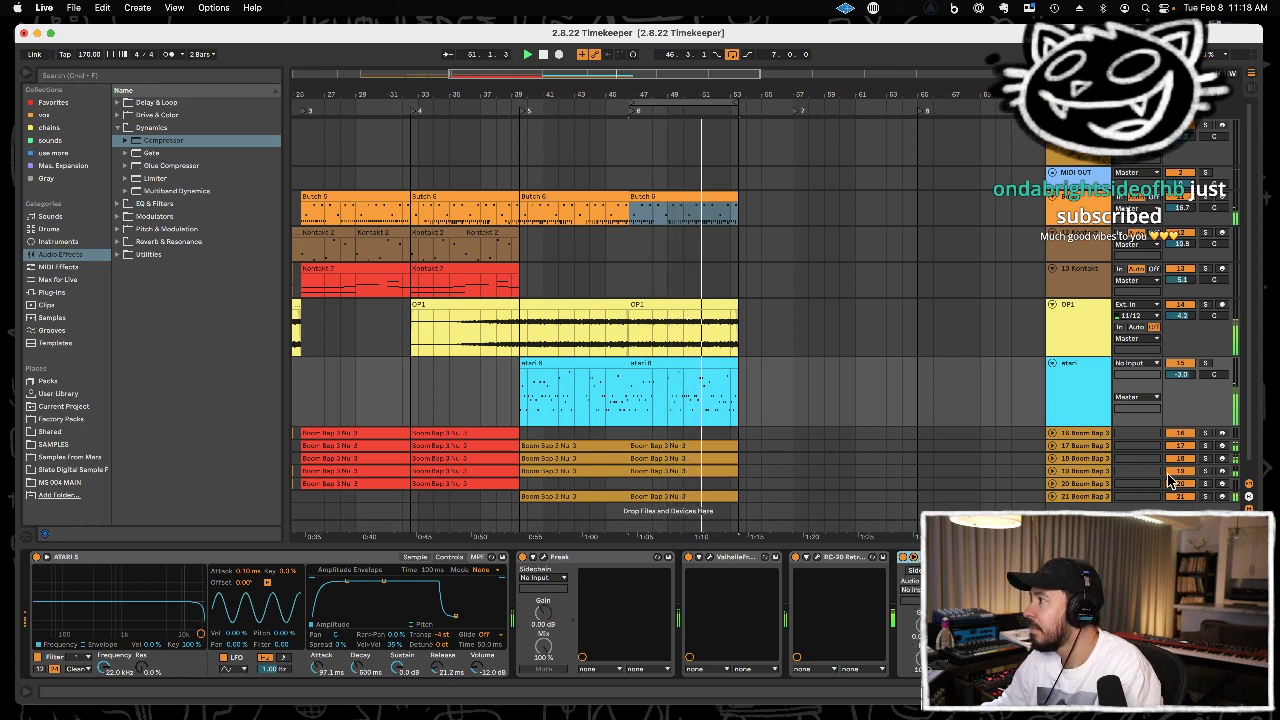
Rename track 21, the extracted kick from the later section, as "big kick".
left_click(1097, 497)
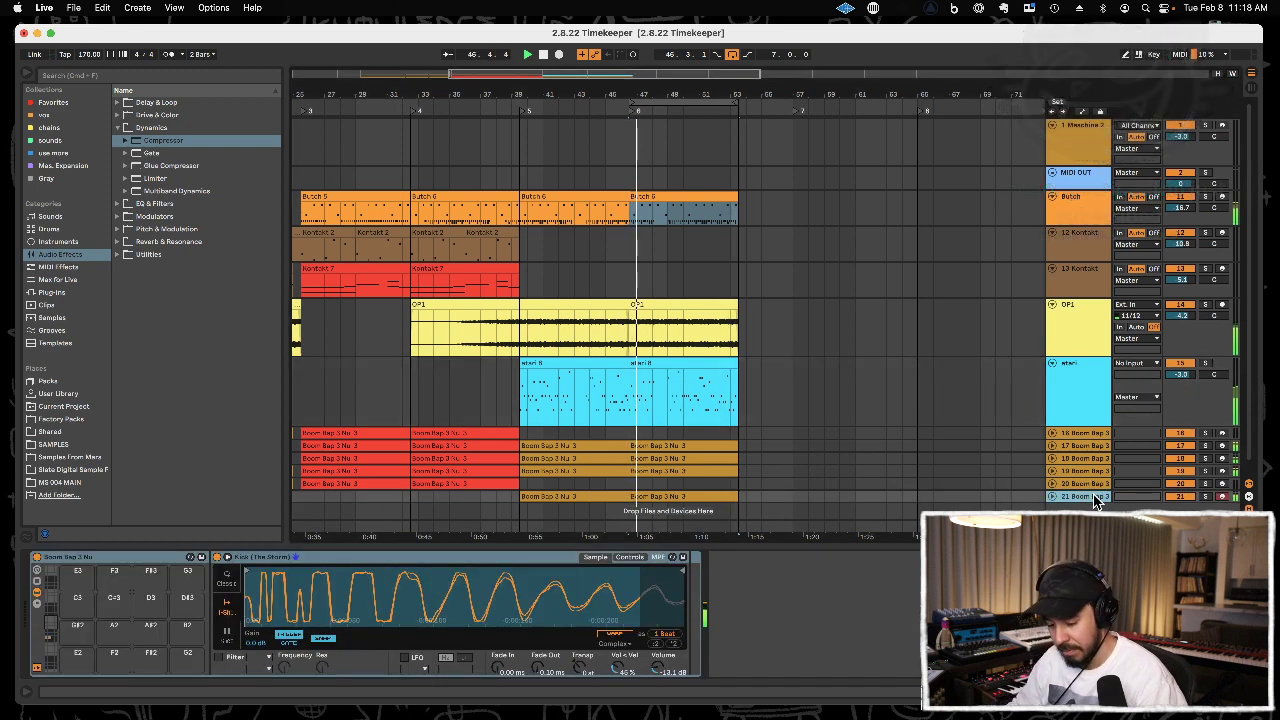
key("super+r")
type("big ki")
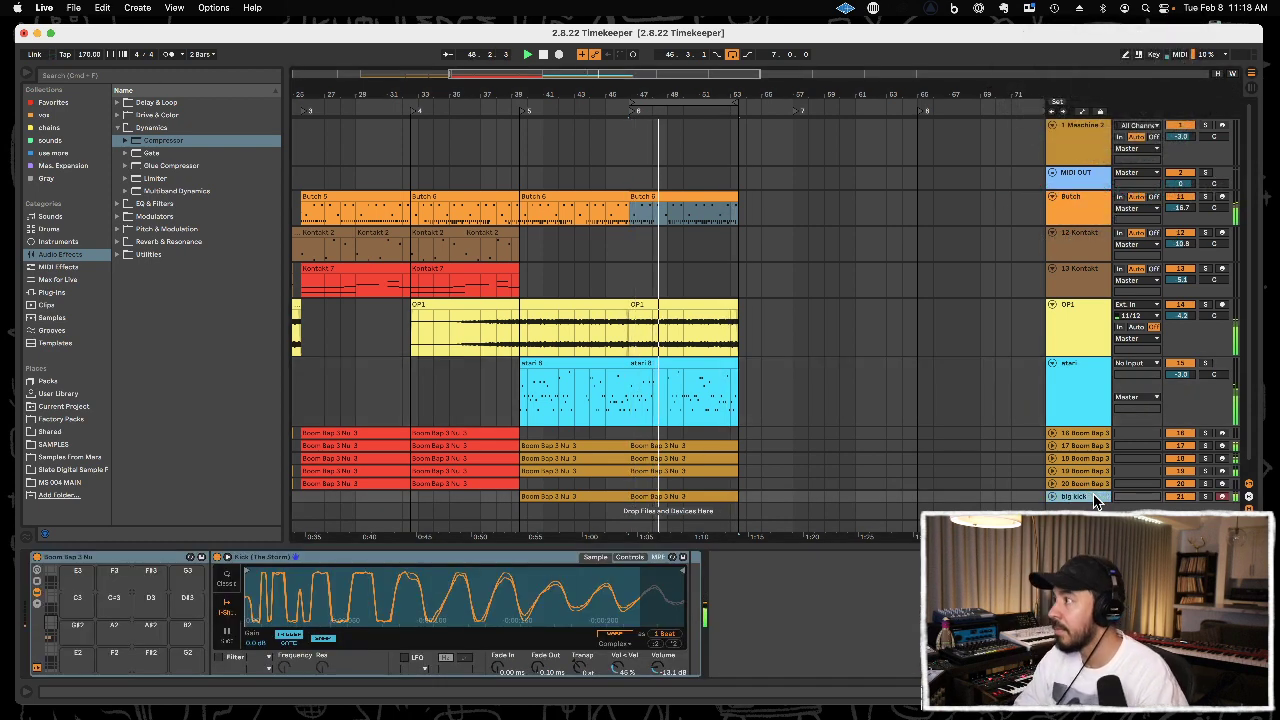
type("ck")
Sidechain the atari track's Compressor to the big kick track.
left_click(1088, 413)
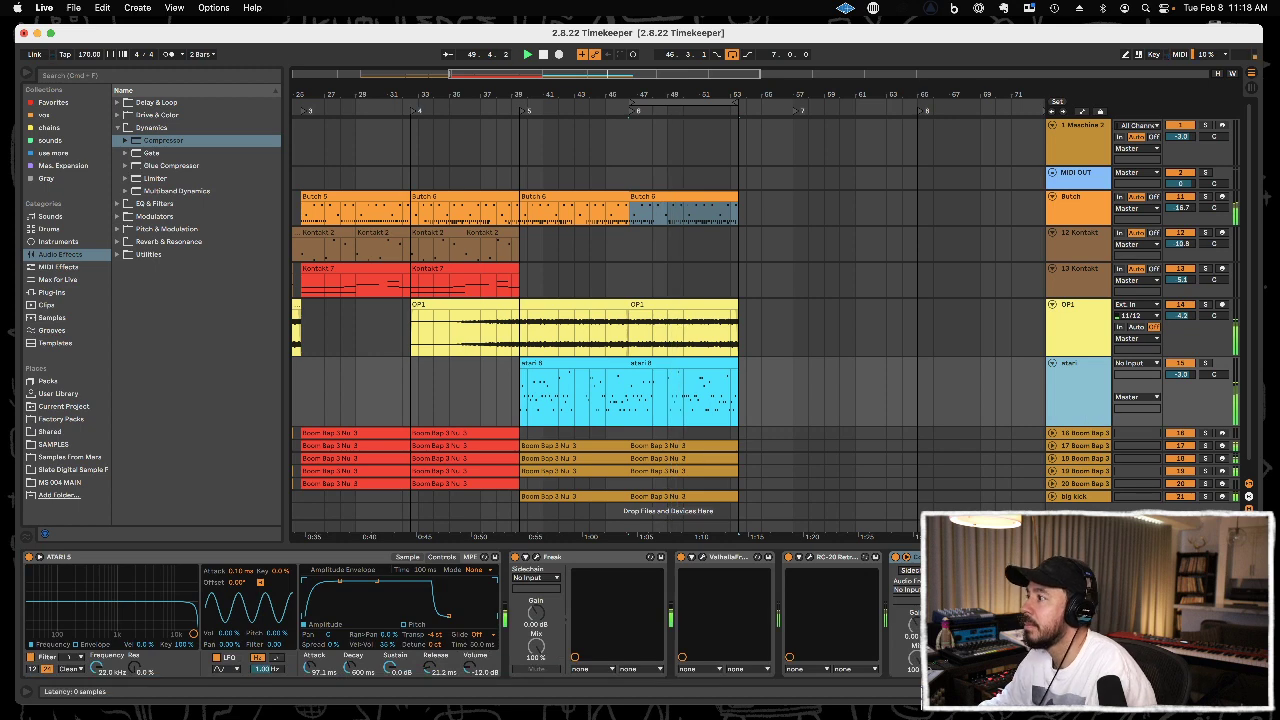
left_click(910, 578)
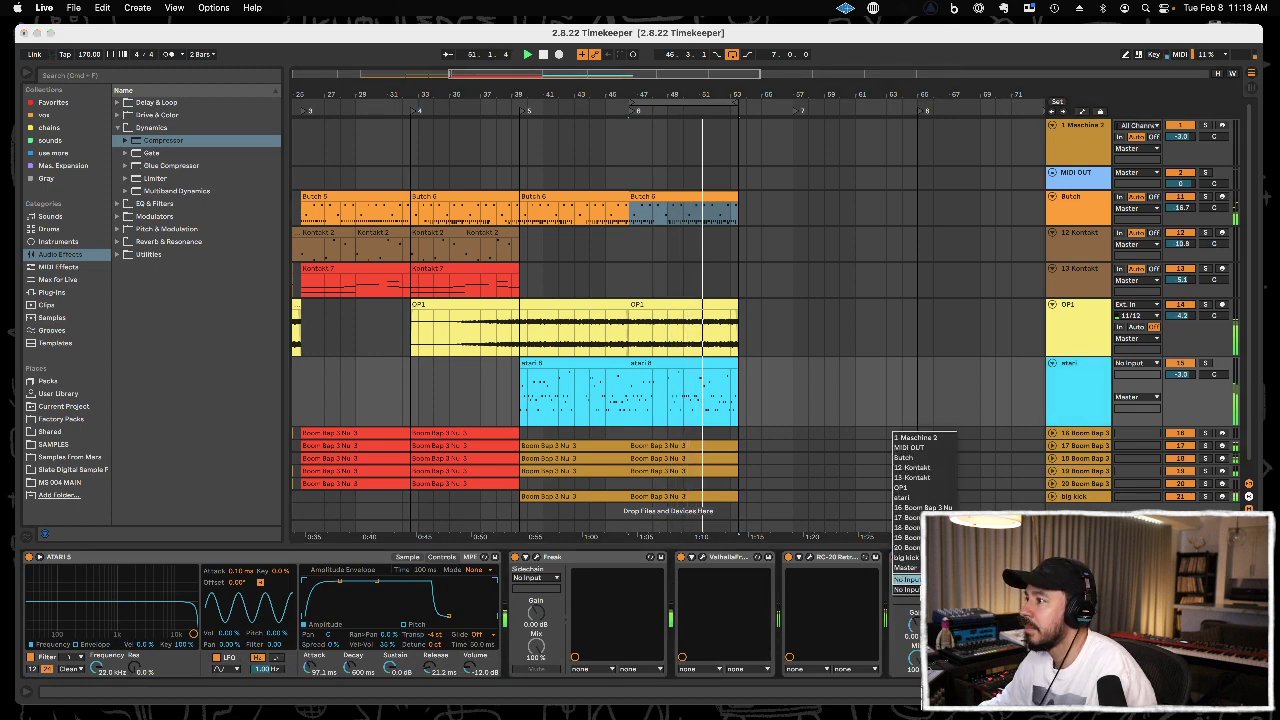
left_click(915, 559)
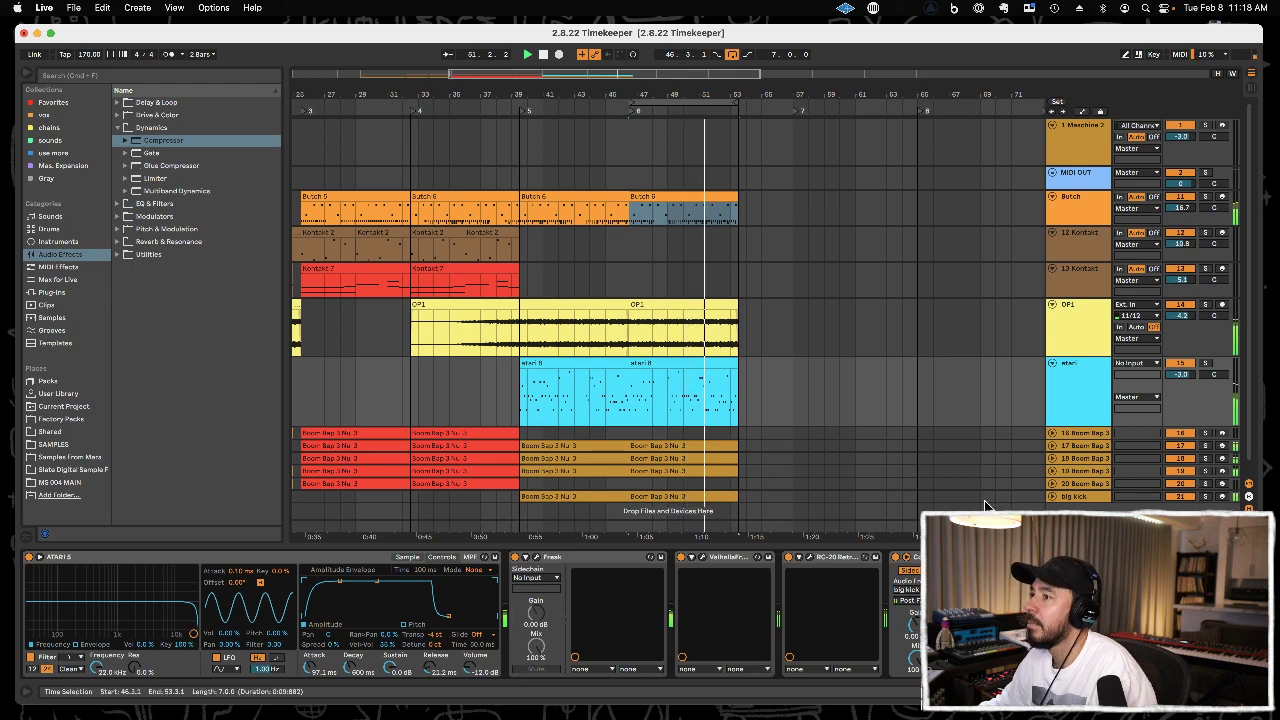
key("Tab")
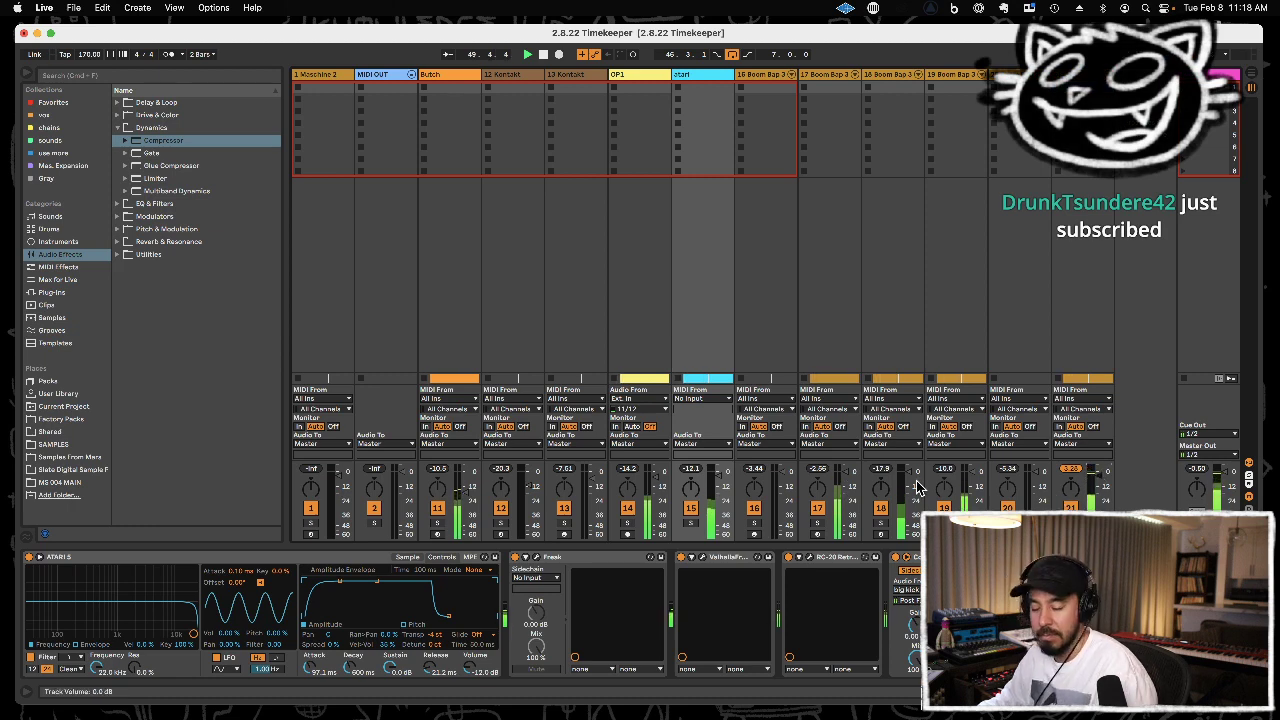
key("Tab")
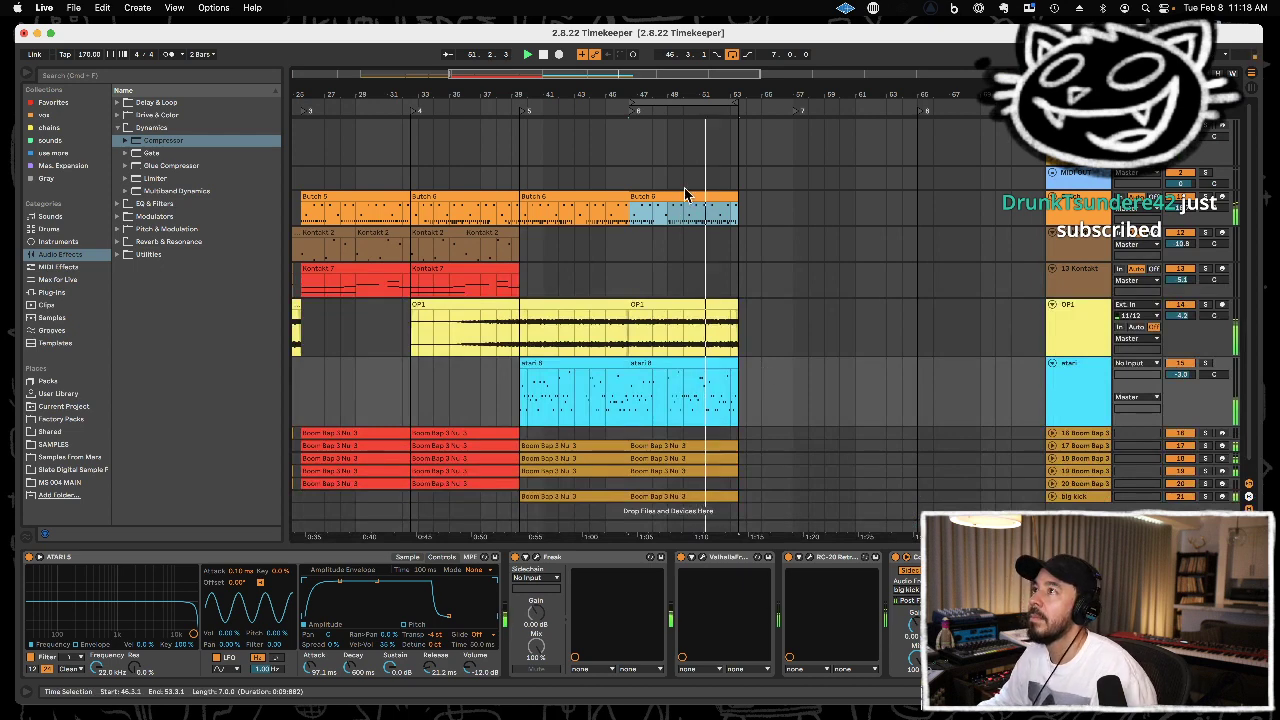
Duplicate the section from 46.3.1 to 53.3.1 across all tracks so the copy starts at 53.3.1.
left_click_drag(683, 80, 677, 126)
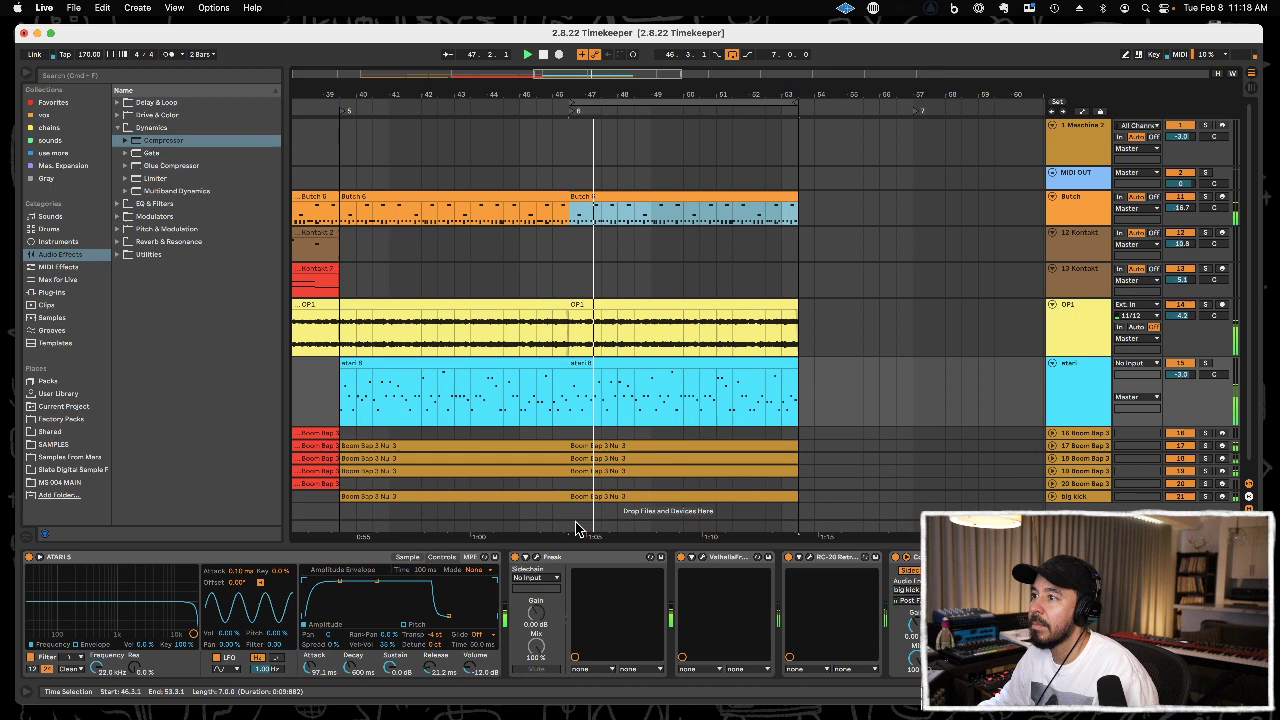
left_click_drag(571, 526, 797, 177)
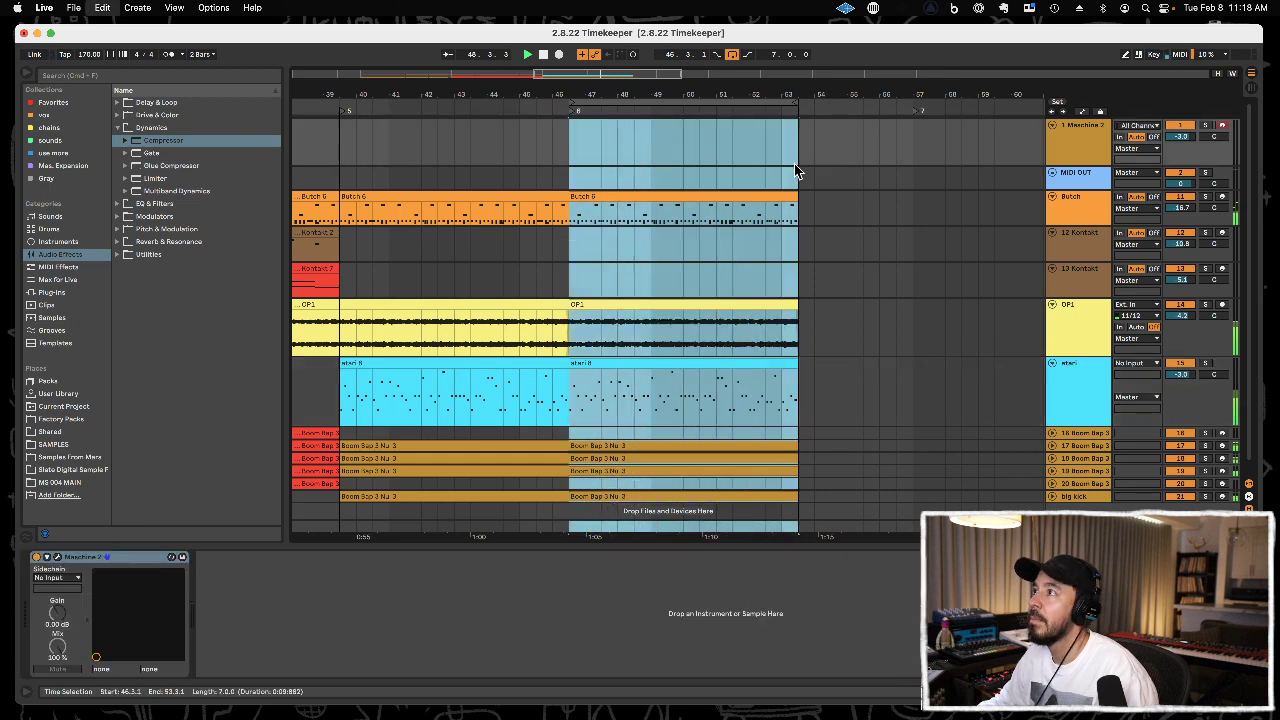
key("ctrl+d")
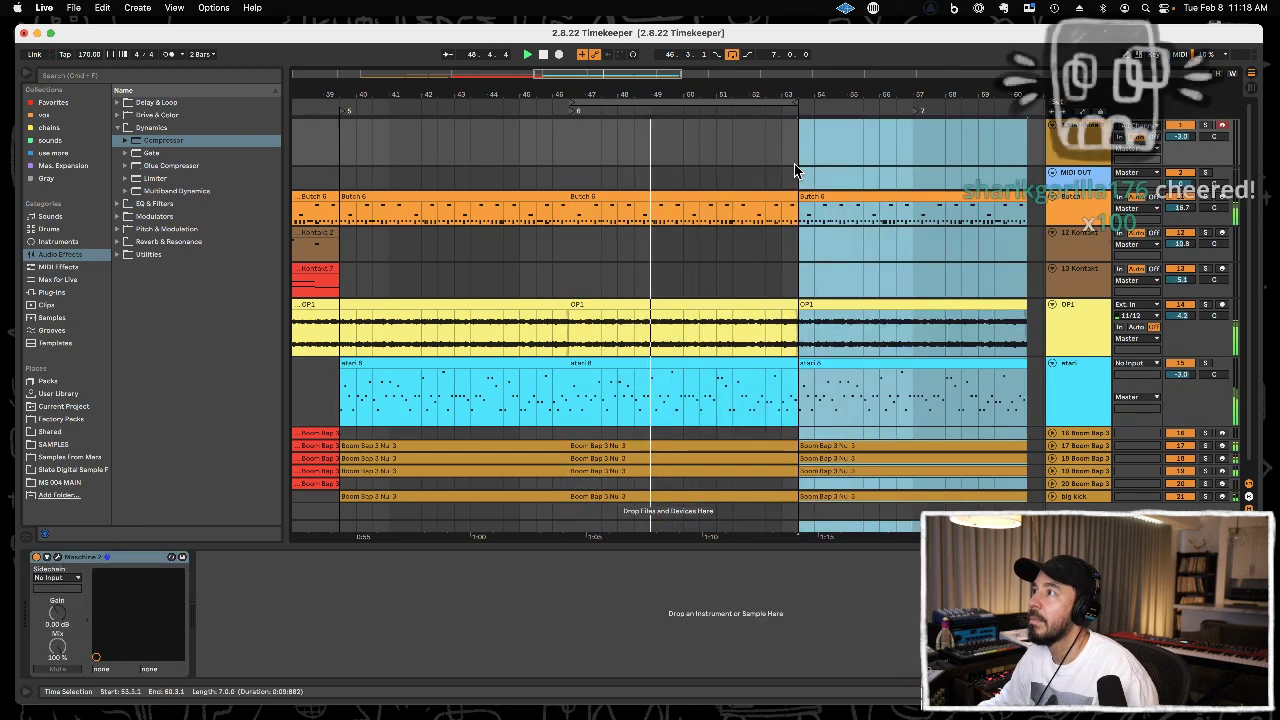
Clear the last half bar before 53.3.1 on the Butch track and all Boom Bap drum tracks, from 53.1.1.
left_click(786, 224)
left_click_drag(788, 212, 798, 214)
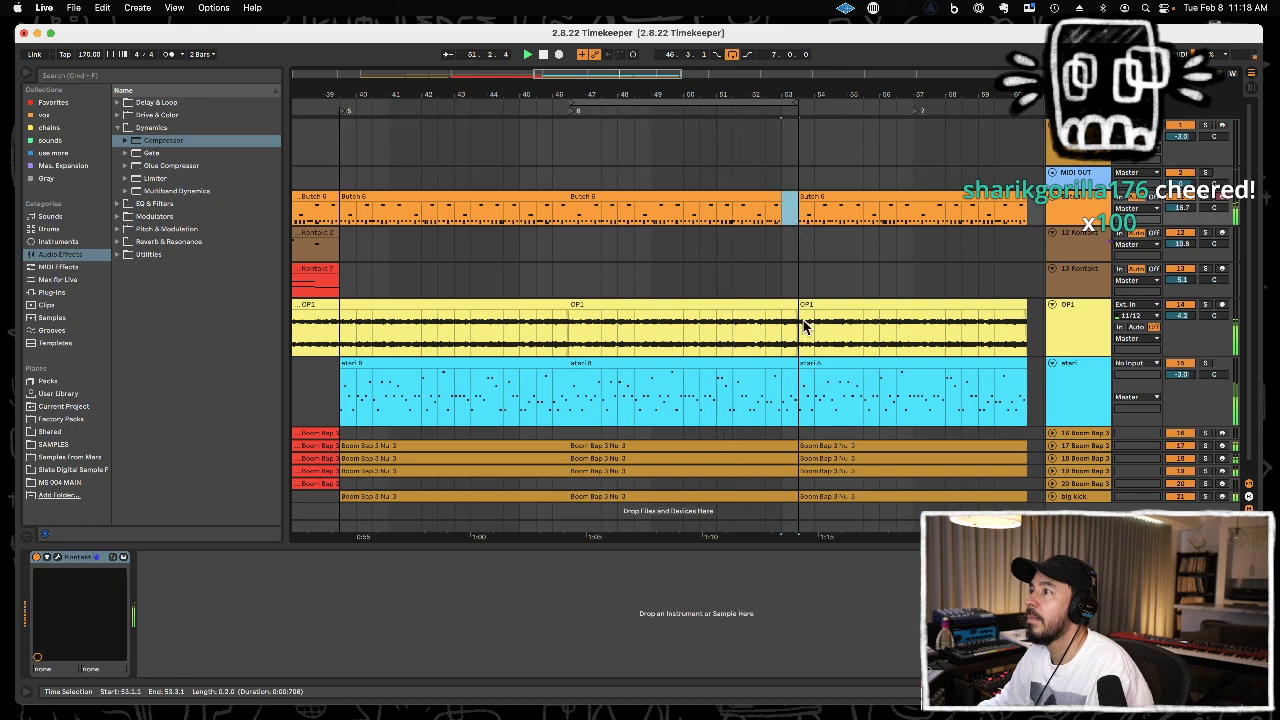
left_click_drag(786, 432, 806, 489)
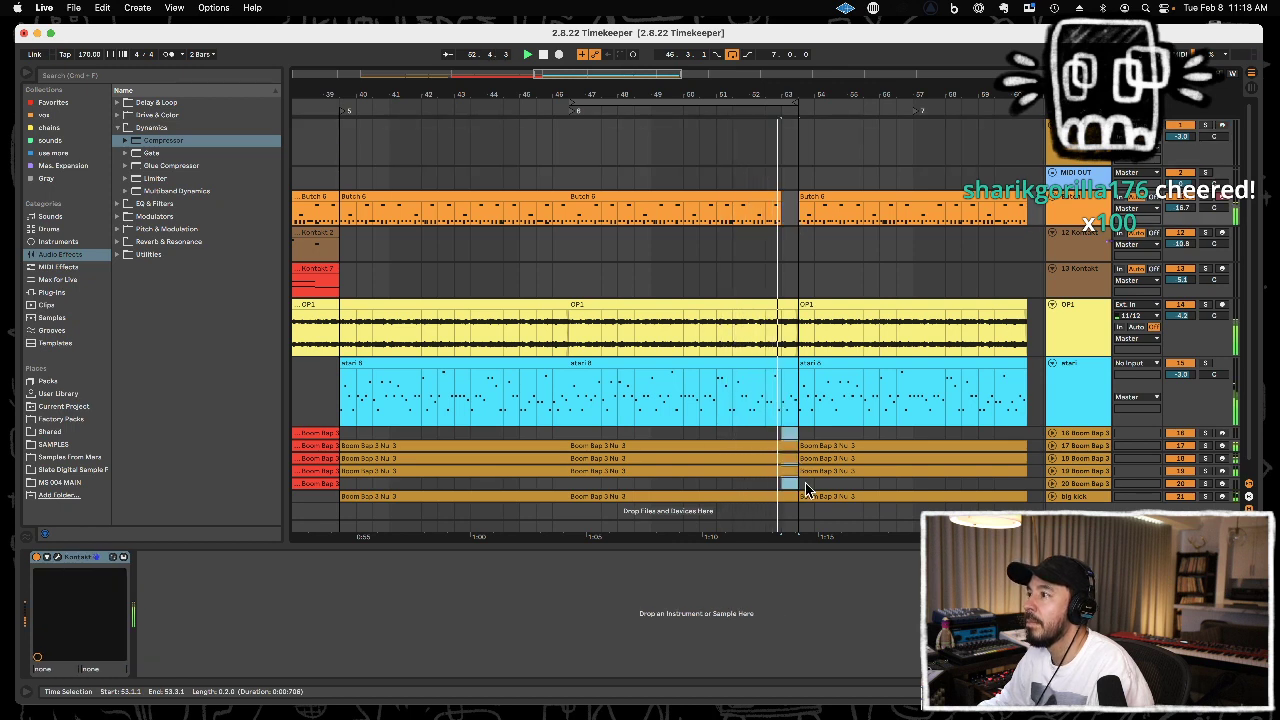
key("Delete")
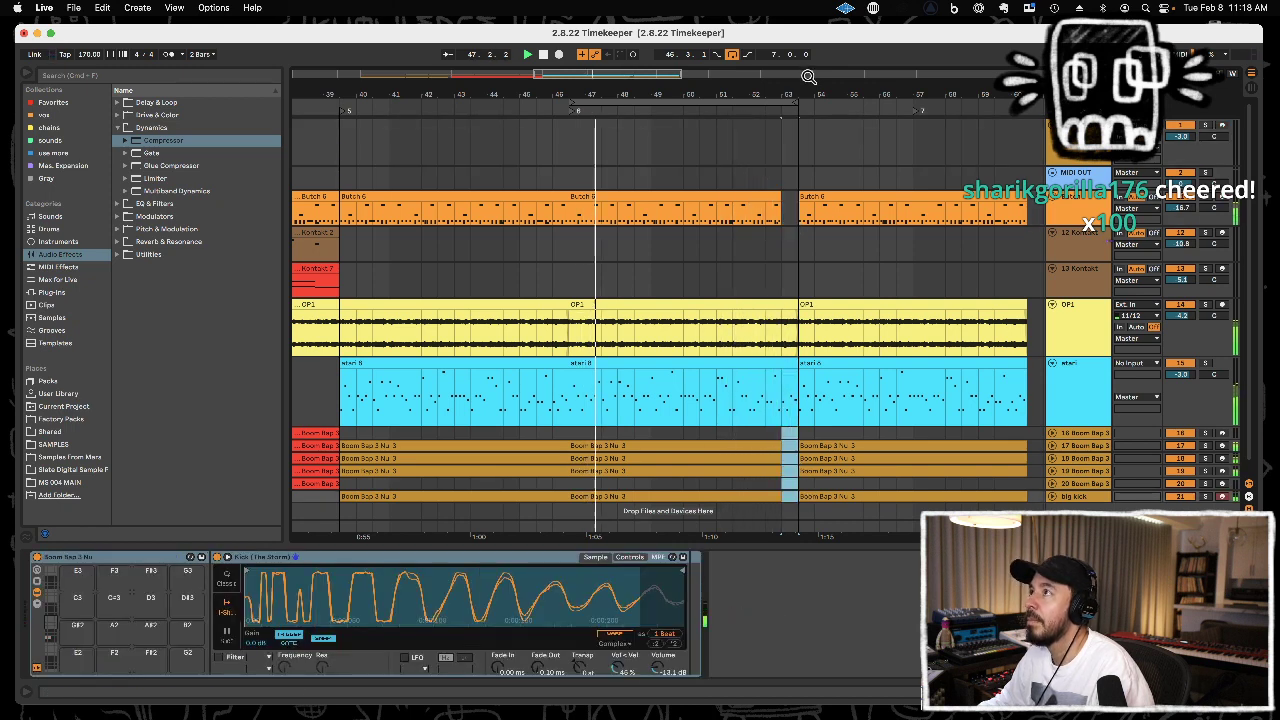
Copy the earlier red Kontakt 7 clip on track 13 to 53.3.1 on the same track.
left_click_drag(812, 94, 707, 44)
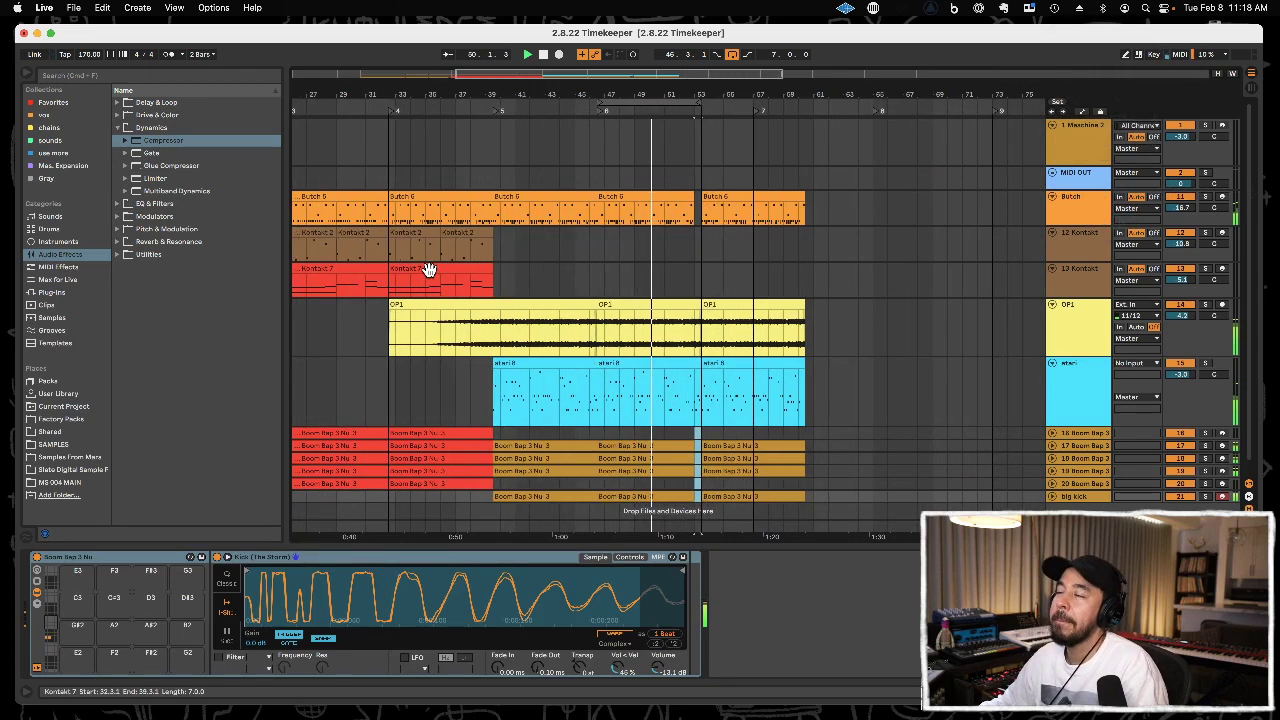
left_click_drag(493, 91, 493, 69)
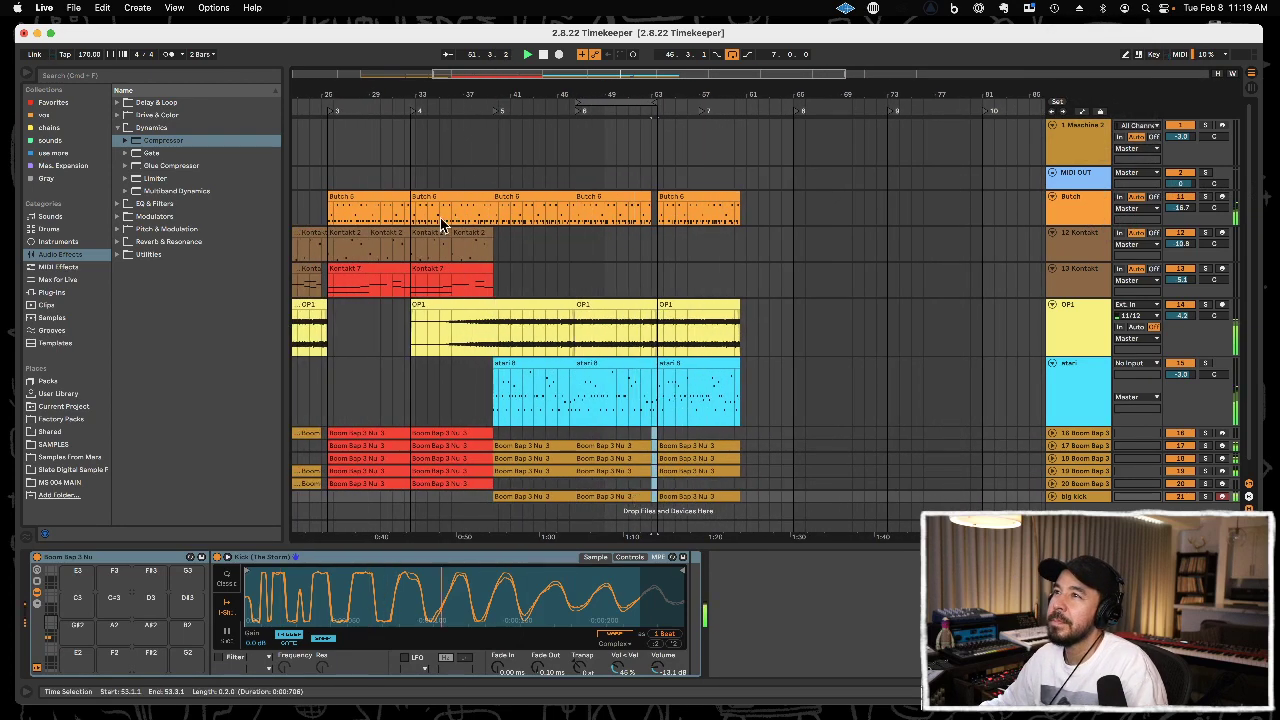
left_click(389, 270)
key("super+c")
left_click(661, 285)
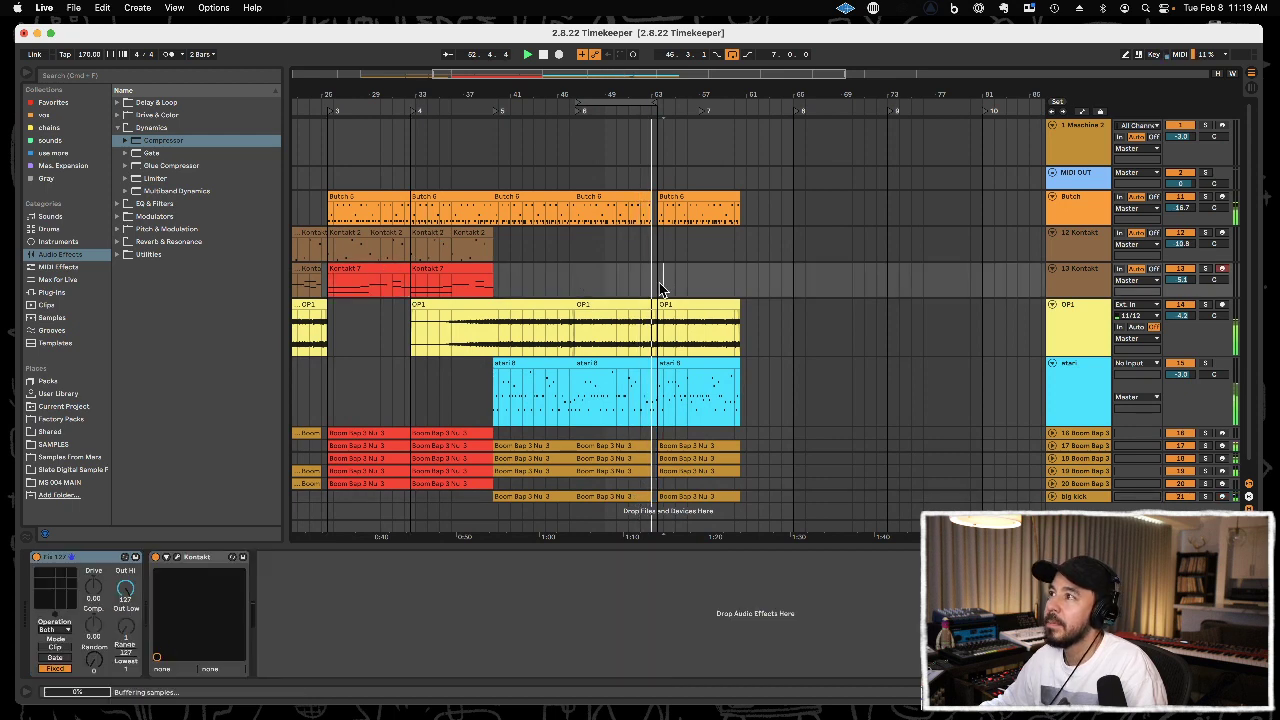
left_click_drag(689, 96, 689, 150)
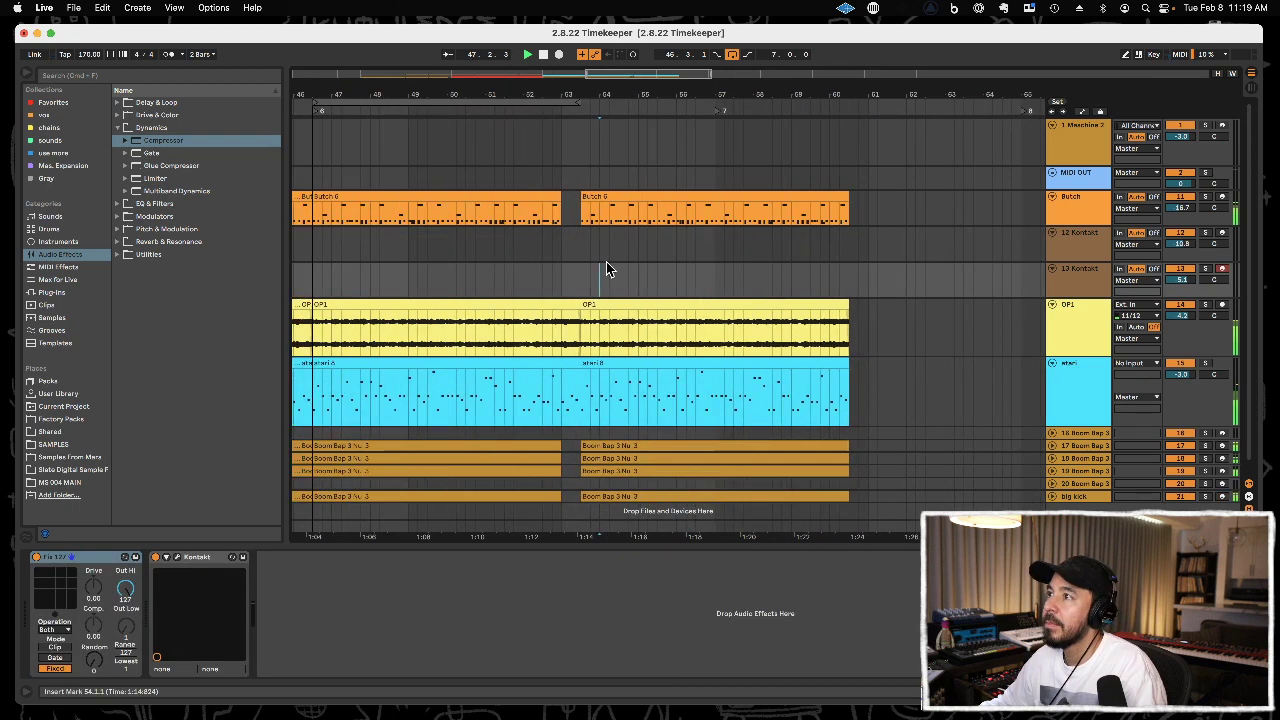
key("super+v")
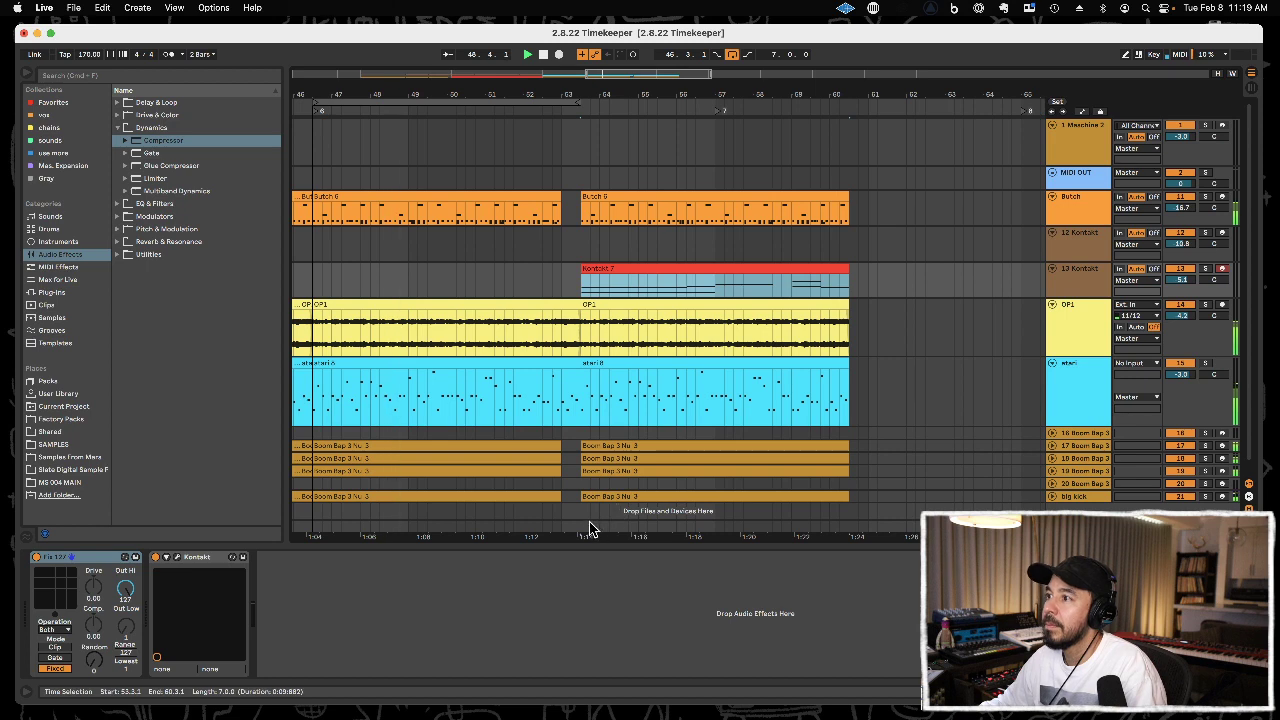
Duplicate the section starting at 53.3.1 across all tracks to 60.3.1 and loop the seven-bar copy.
left_click_drag(581, 530, 857, 213)
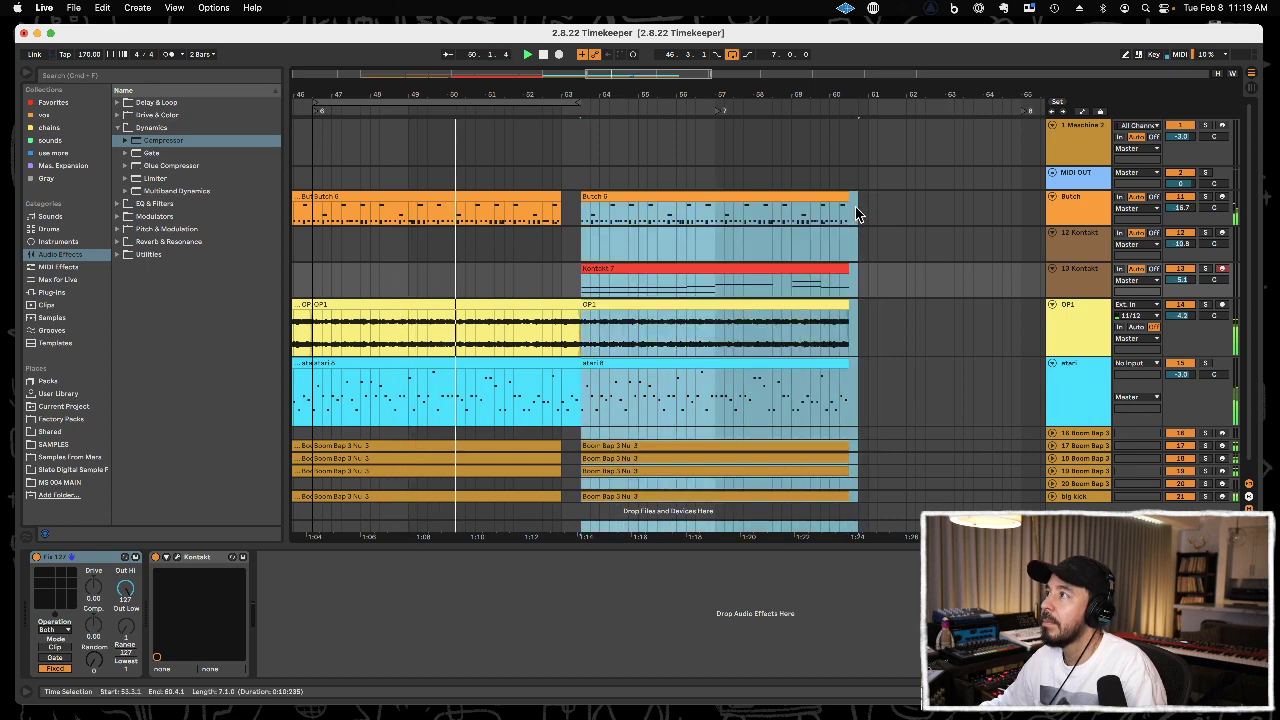
key("super+d")
key("super+l")
Move locator 7 to the section start at 53.3.1 and locator 8 to the section end at 67.3.1.
left_click_drag(720, 91, 720, 63)
left_click_drag(593, 100, 609, 101)
left_click(523, 123)
left_click(488, 125)
left_click_drag(794, 91, 535, 93)
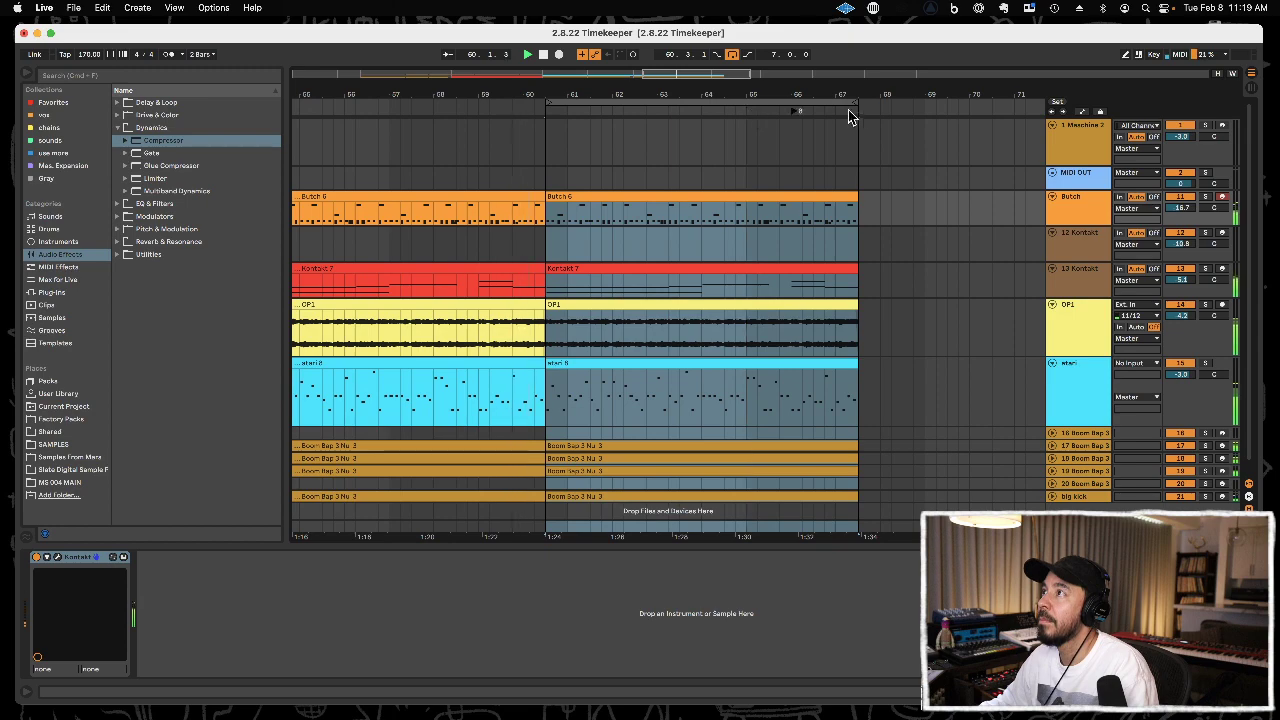
left_click_drag(838, 93, 838, 60)
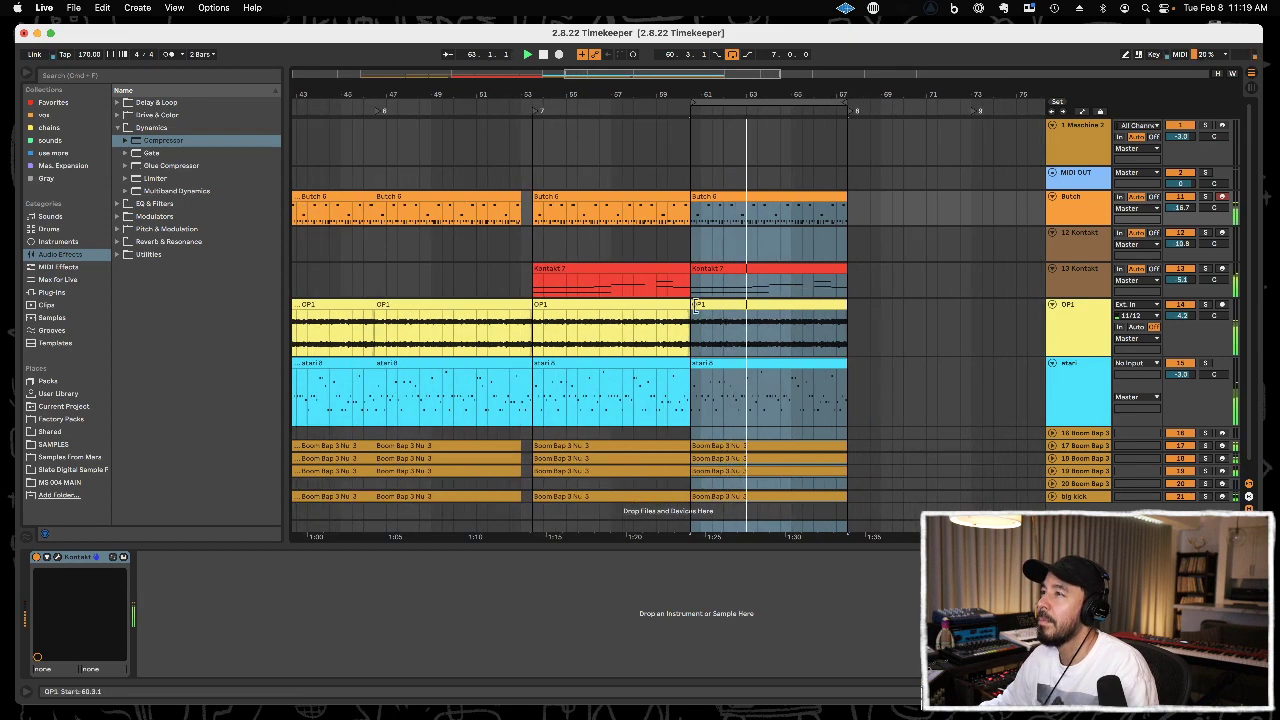
Extend the OP1 clip that starts at 53.3.1 to 74.1.1, over the duplicated OP1 clip.
left_click_drag(690, 311, 992, 292)
left_click(684, 336)
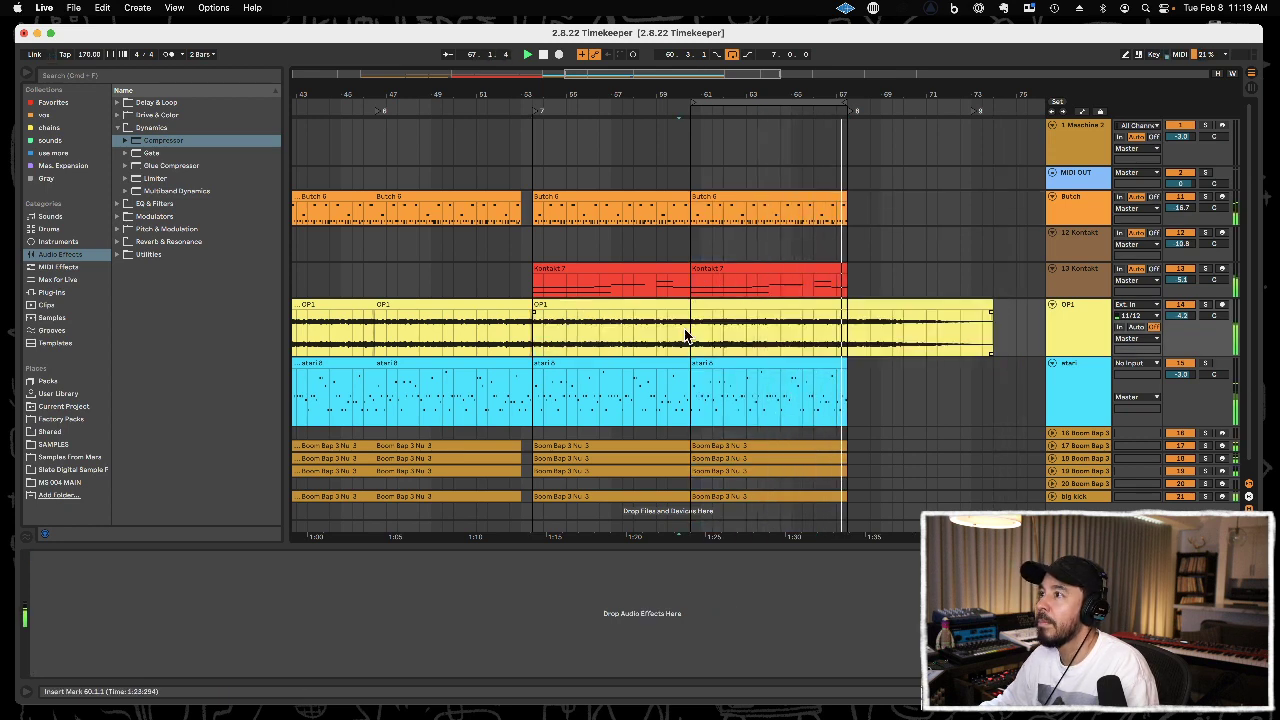
Split the OP1 clip at 60.3.1 and move its fading tail portion back to start at 53.3.1.
left_click(691, 323)
key("super+e")
left_click(702, 305)
key("Delete")
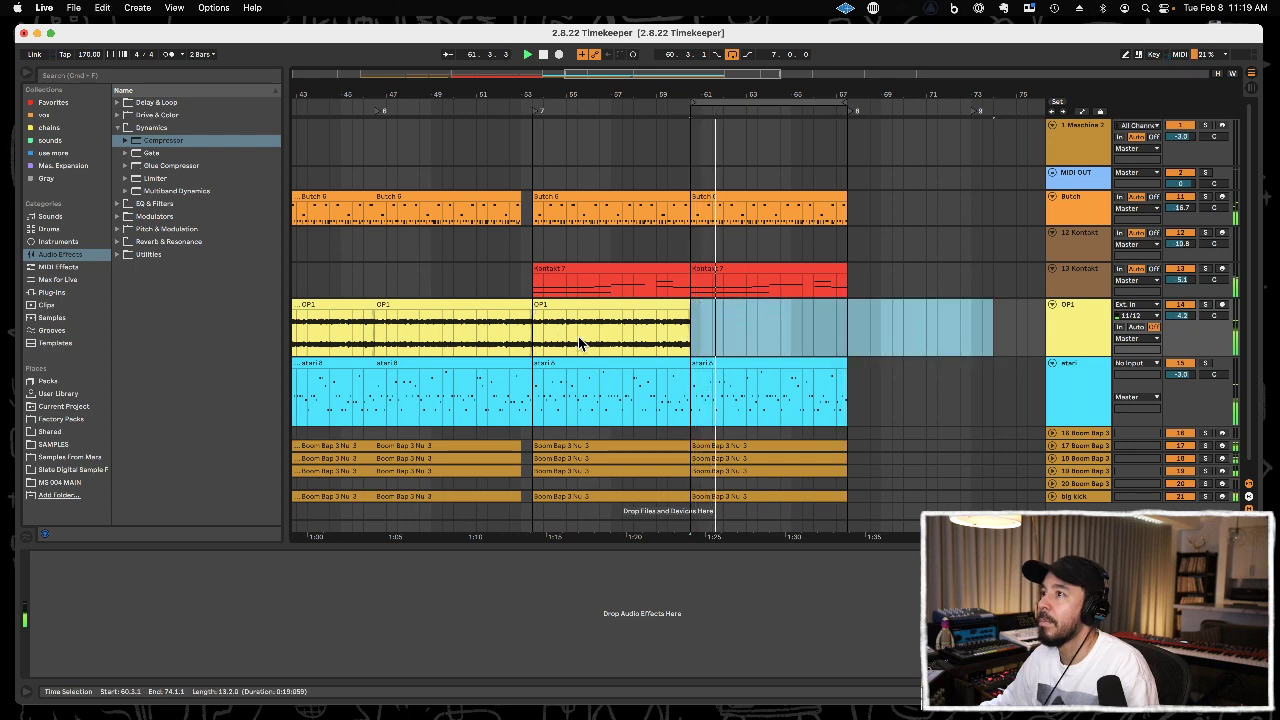
left_click(531, 343)
key("super+v")
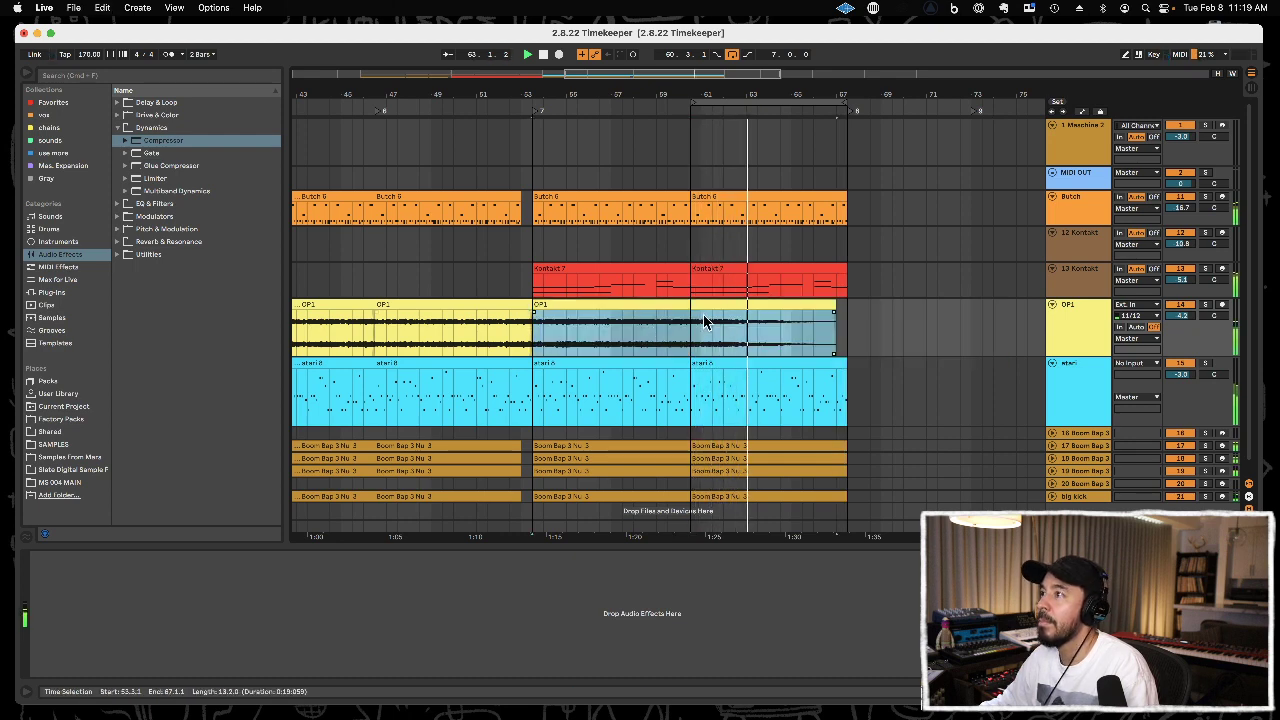
Duplicate the last Butch clip and the last Kontakt 7 clip so both copies start at 67.3.1.
left_click_drag(866, 96, 643, 94)
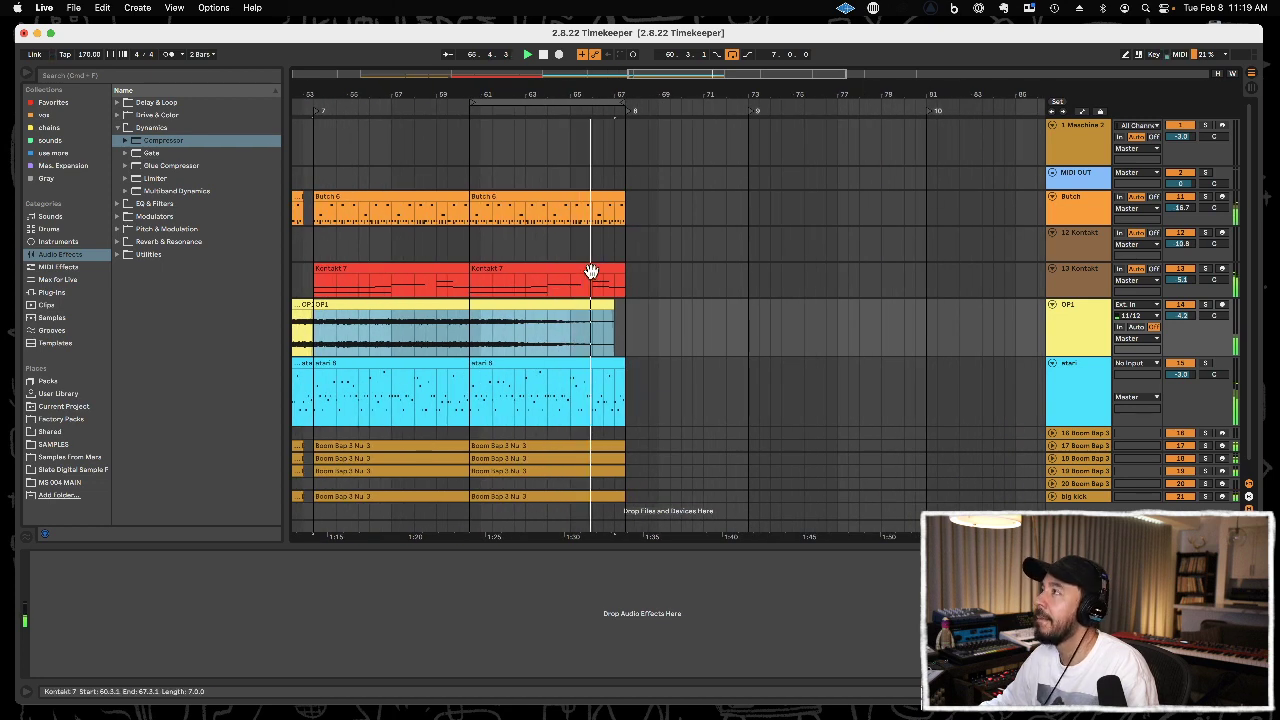
left_click(603, 203)
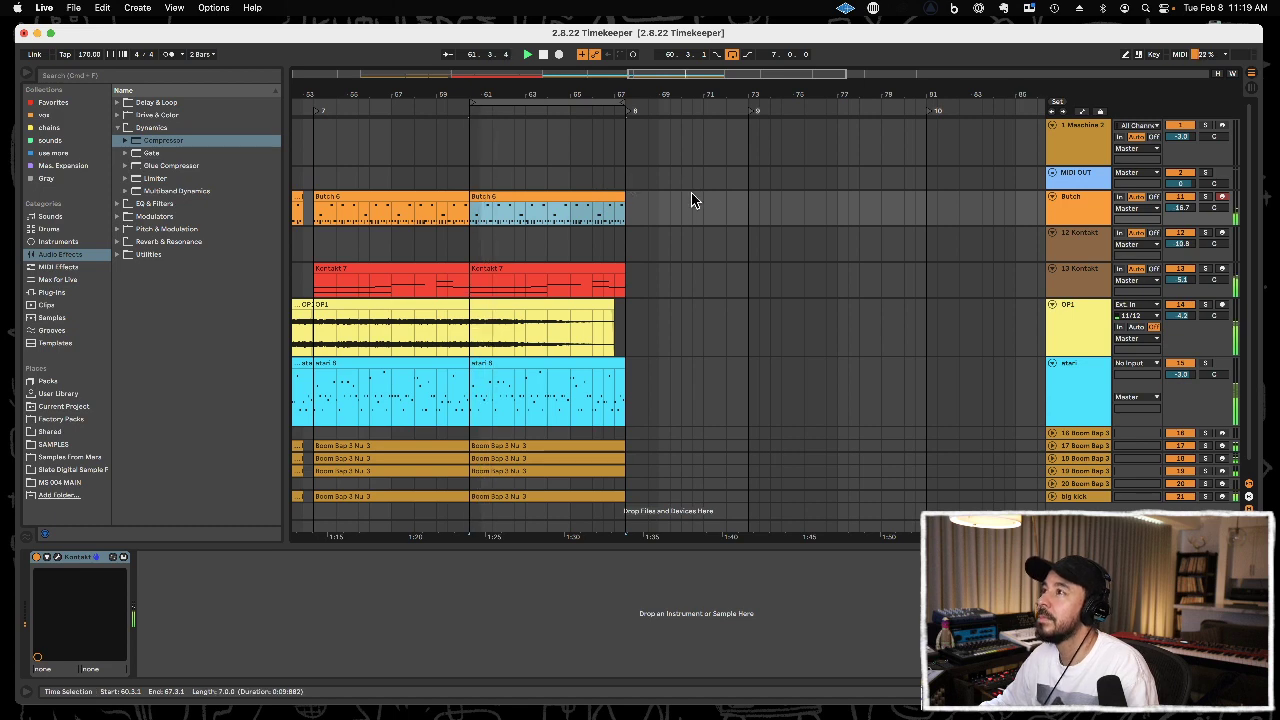
scroll(634, 360, "down", 1)
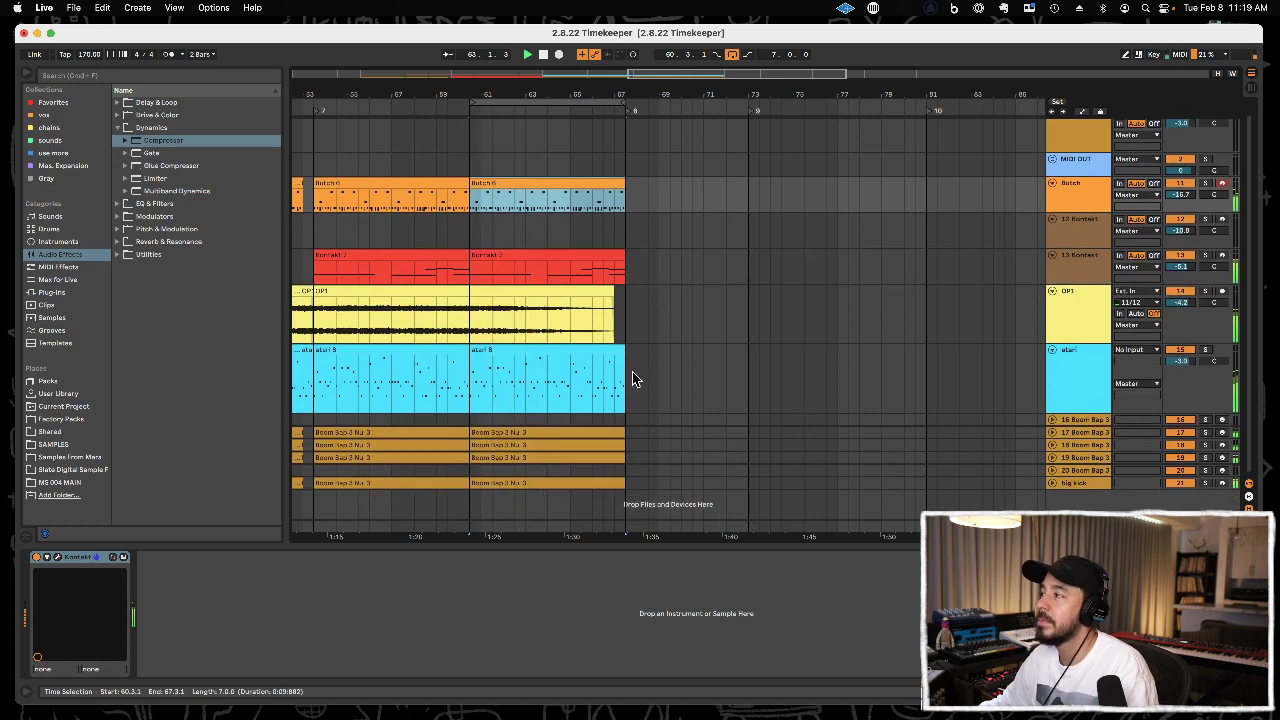
key("super+d")
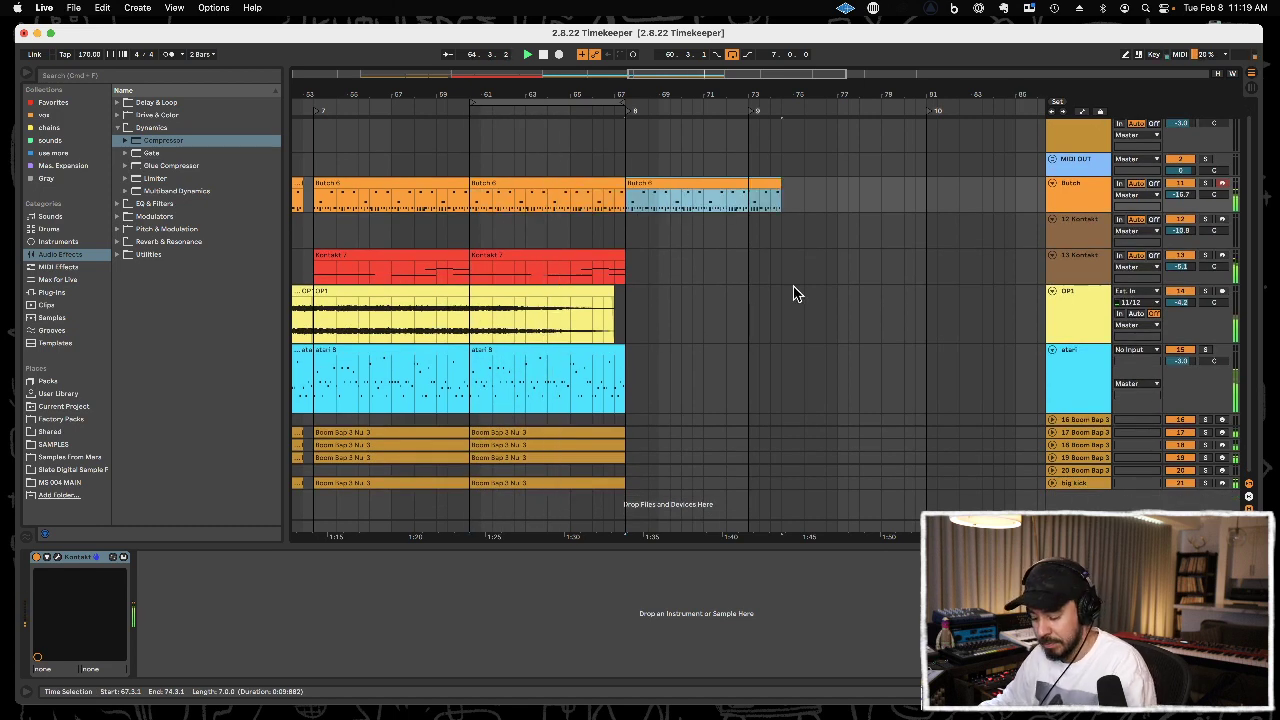
left_click(604, 256)
key("super+d")
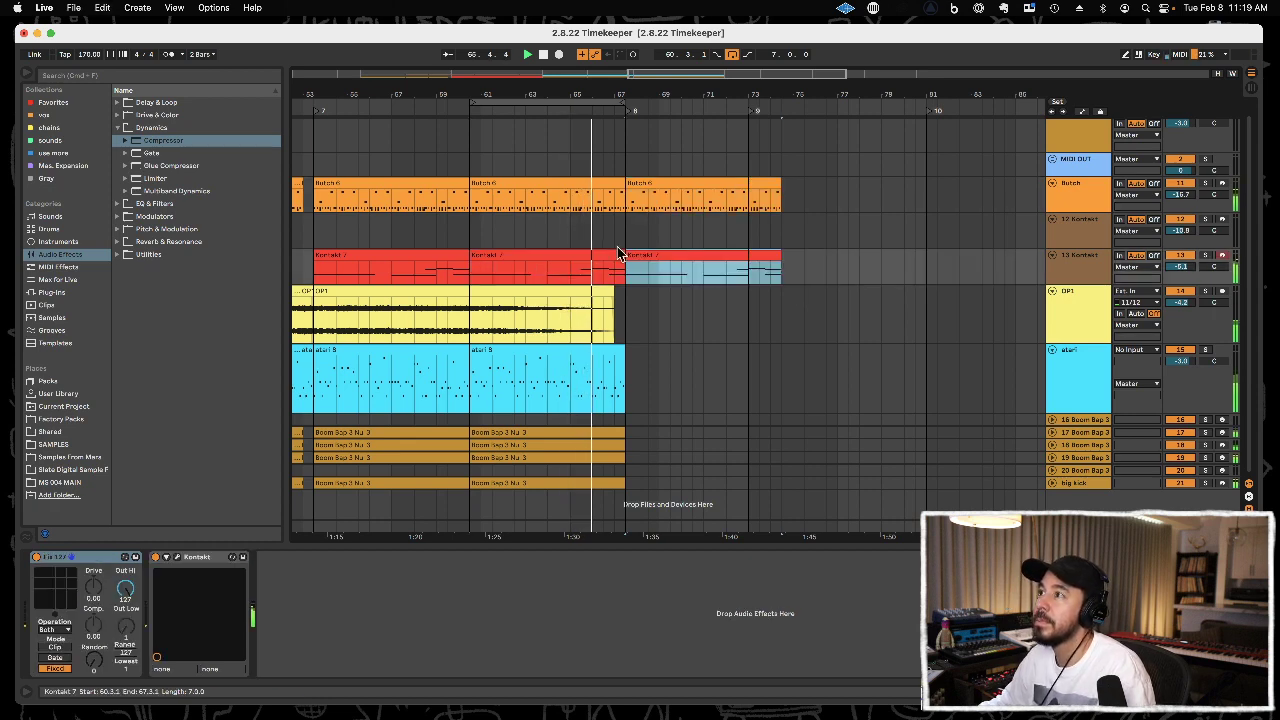
Replace the Kontakt 7 clip at 67.3.1 with two consecutive copies of the brown Kontakt 5 clip from the early section.
left_click_drag(660, 96, 660, 48)
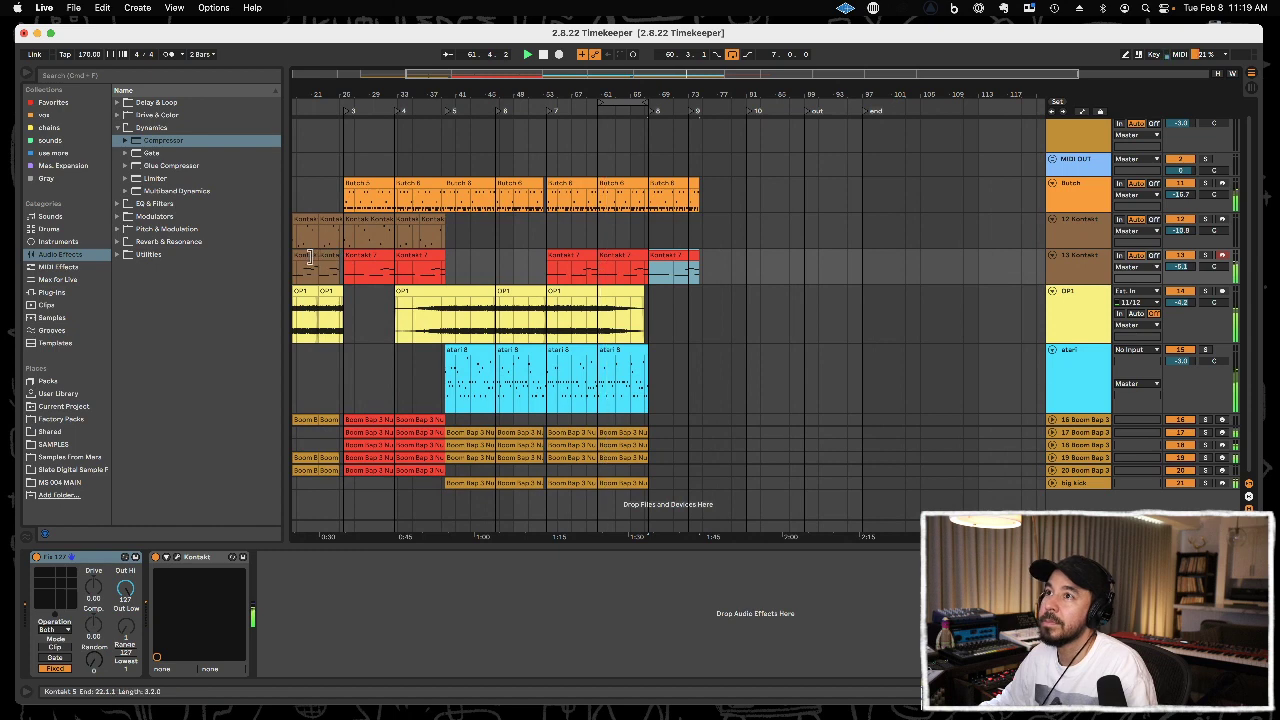
left_click(309, 256)
key("super+c")
left_click(661, 257)
key("super+v")
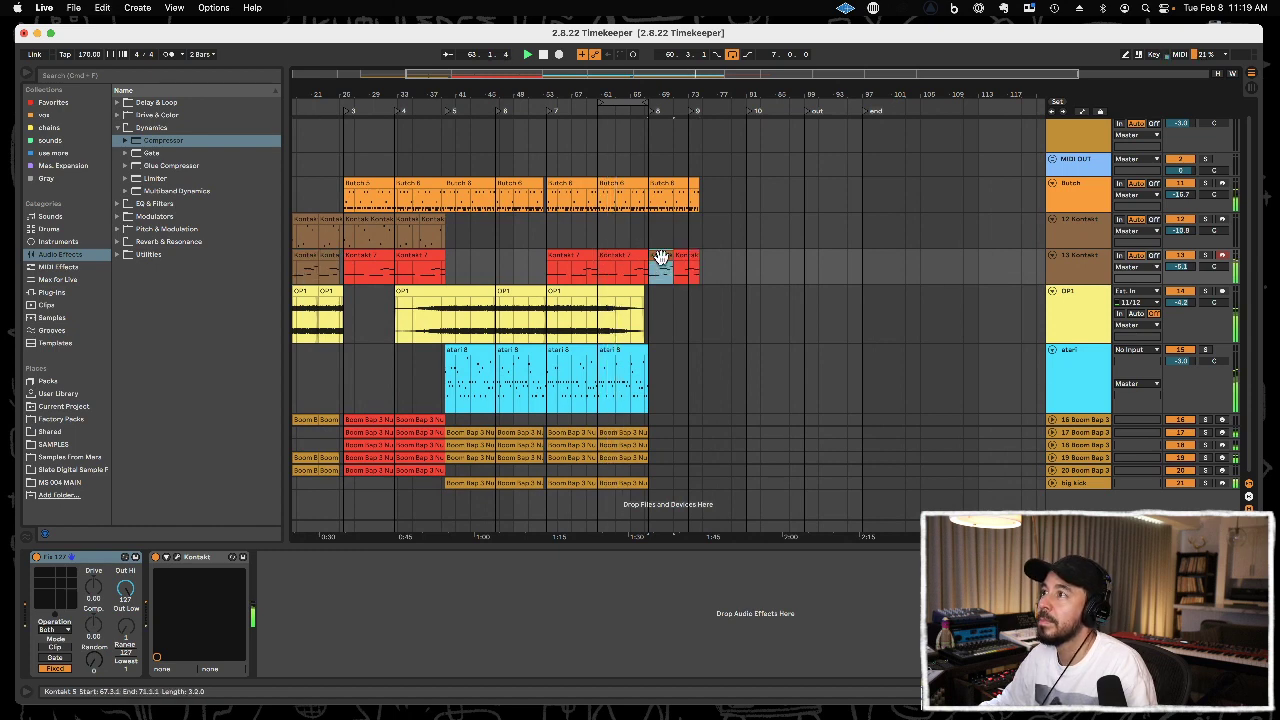
key("super+v")
left_click(663, 254, "shift")
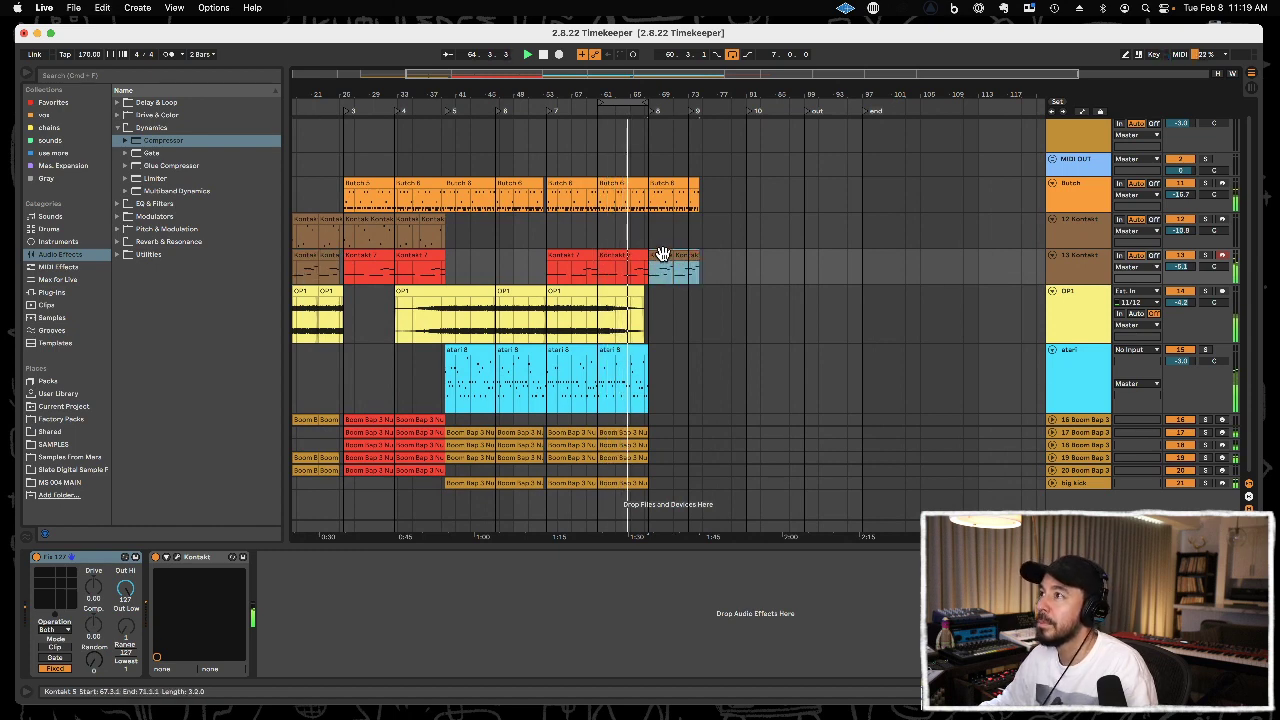
Set the playback loop to the seven-bar section from 67.3.1 to 74.3.1.
key("super+l")
left_click_drag(689, 95, 717, 117)
left_click(693, 112)
Open the Butch clip at 67.3.1 and transpose its A#1 notes to A1, trying B1, C2 and G#1 first.
left_click(674, 184)
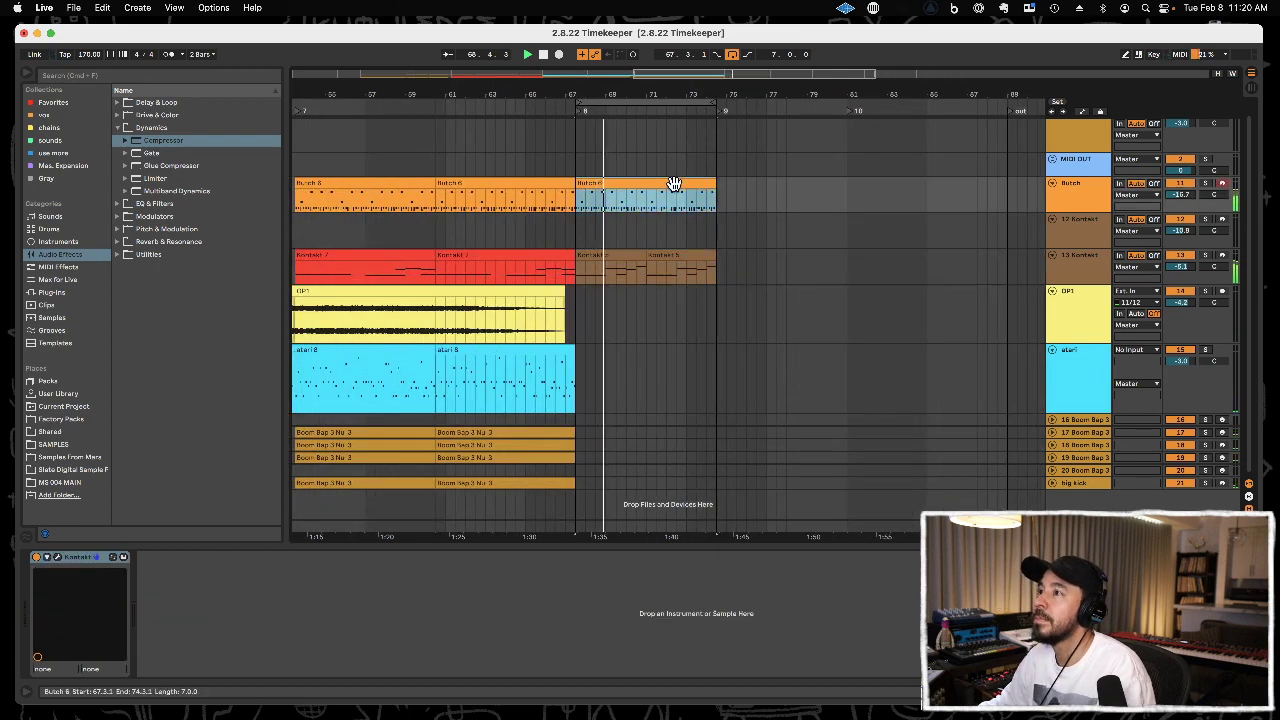
double_click(674, 184)
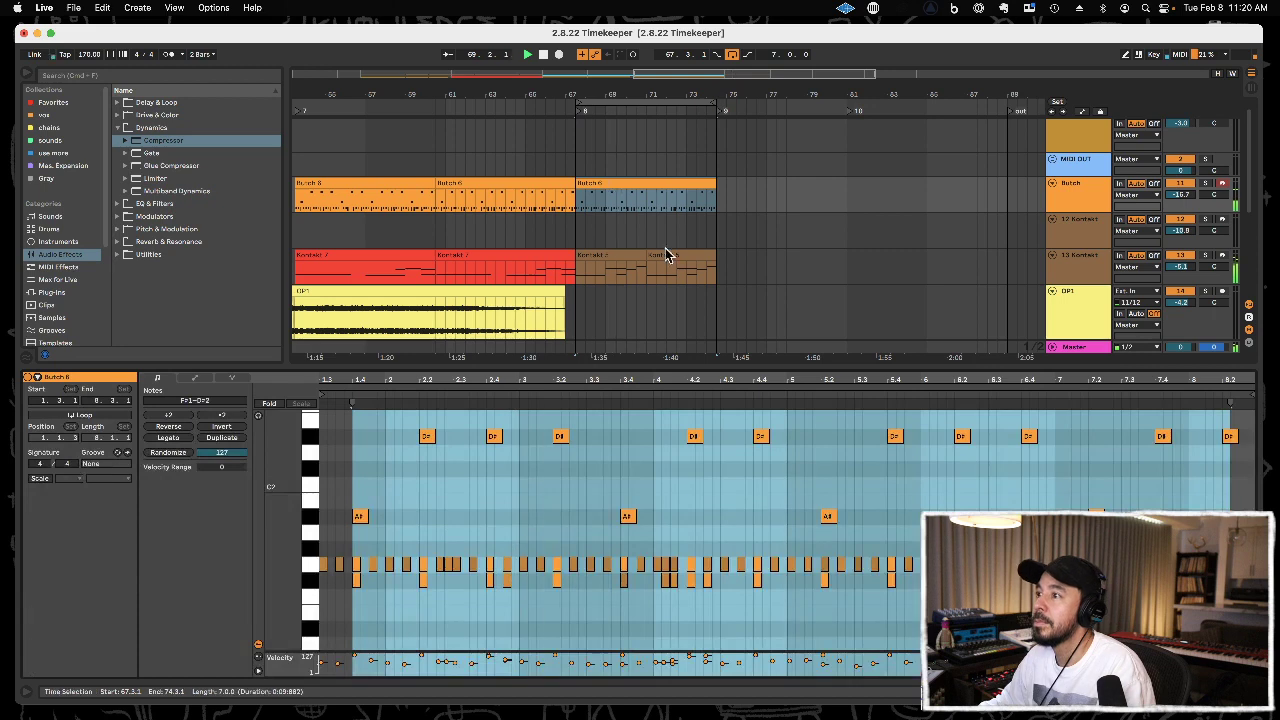
left_click(313, 528)
key("Up")
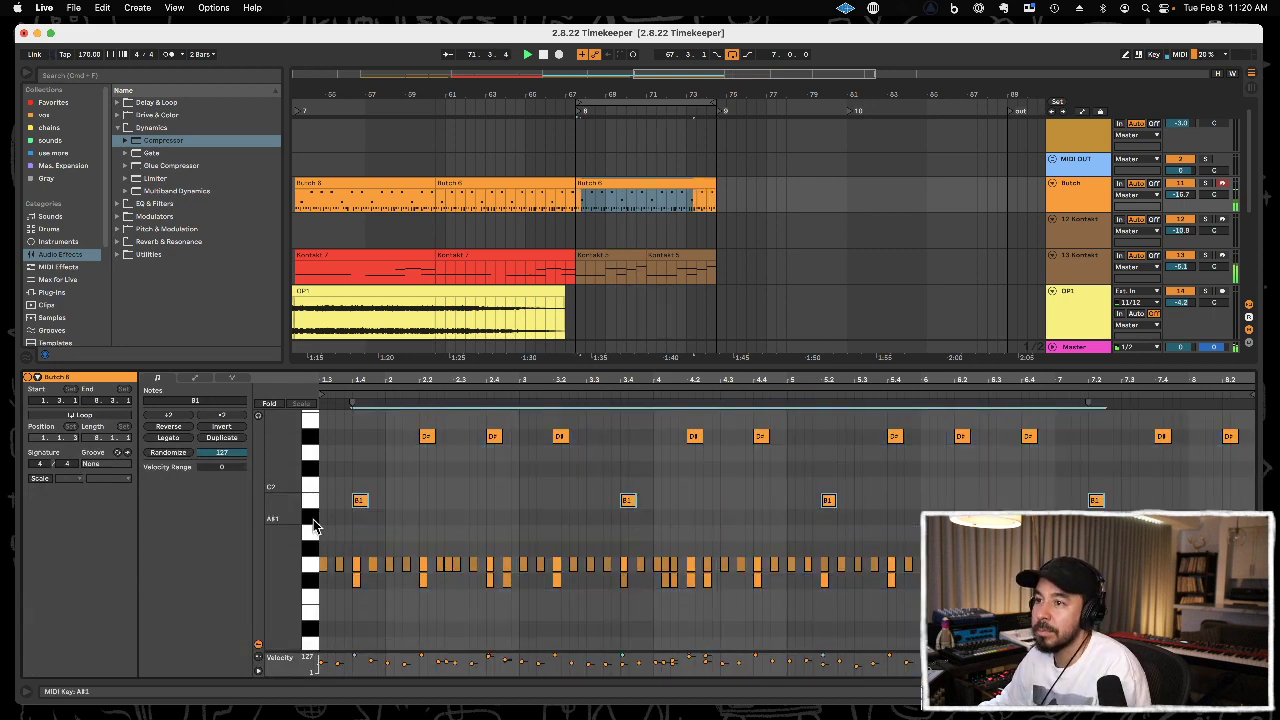
key("Up")
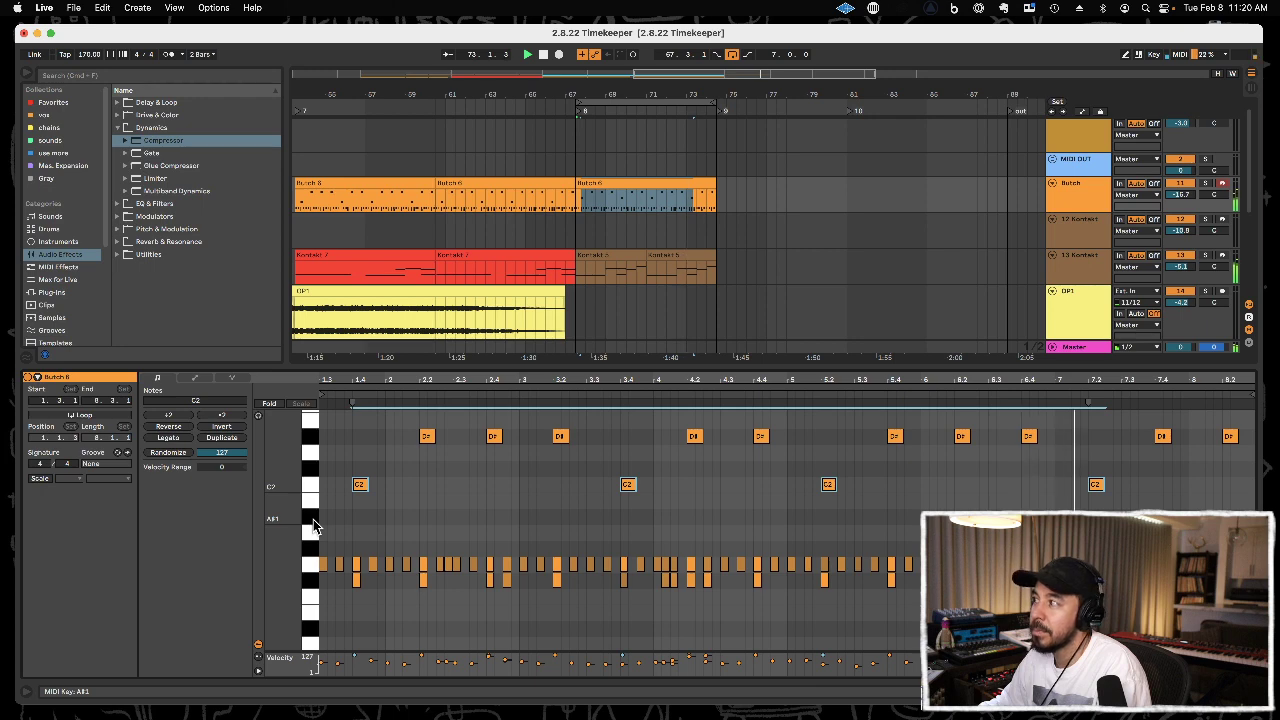
key("Down")
key("Down")
key("Down")
key("Down")
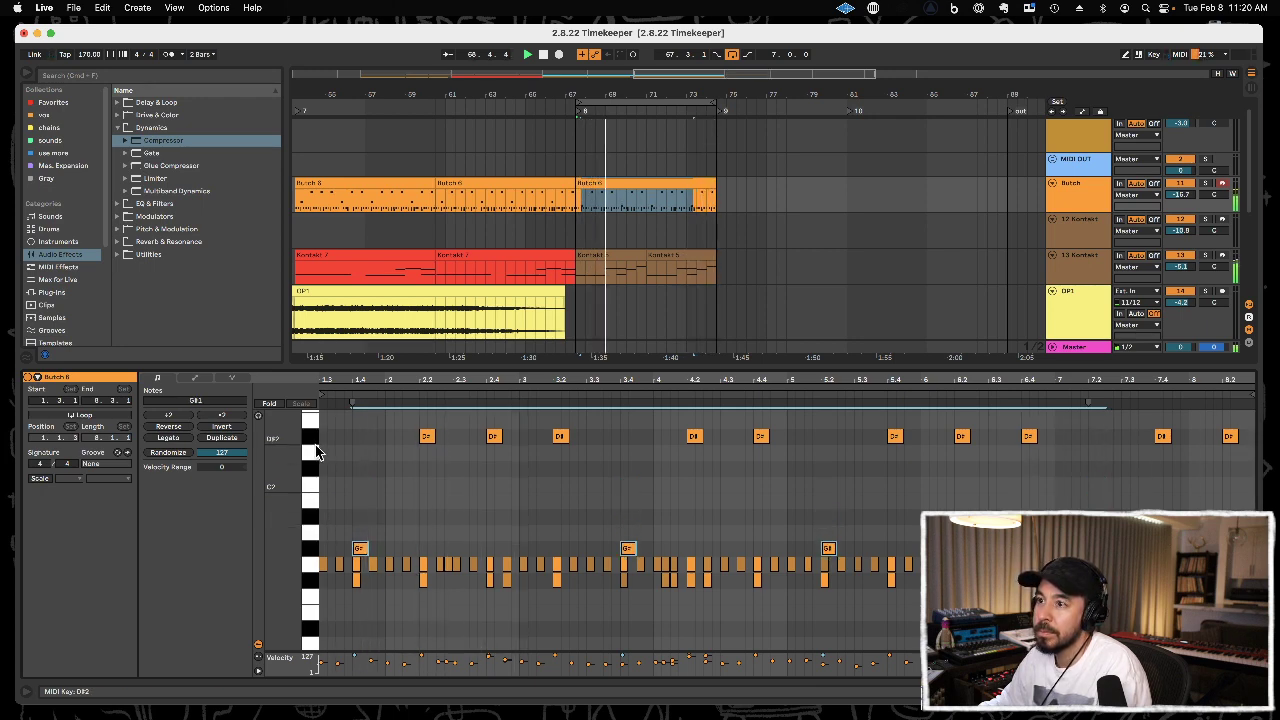
key("Up")
Transpose all D#2 notes in the Butch clip down to A1.
left_click(311, 446)
key("Down")
key("Down")
key("Down")
key("Down")
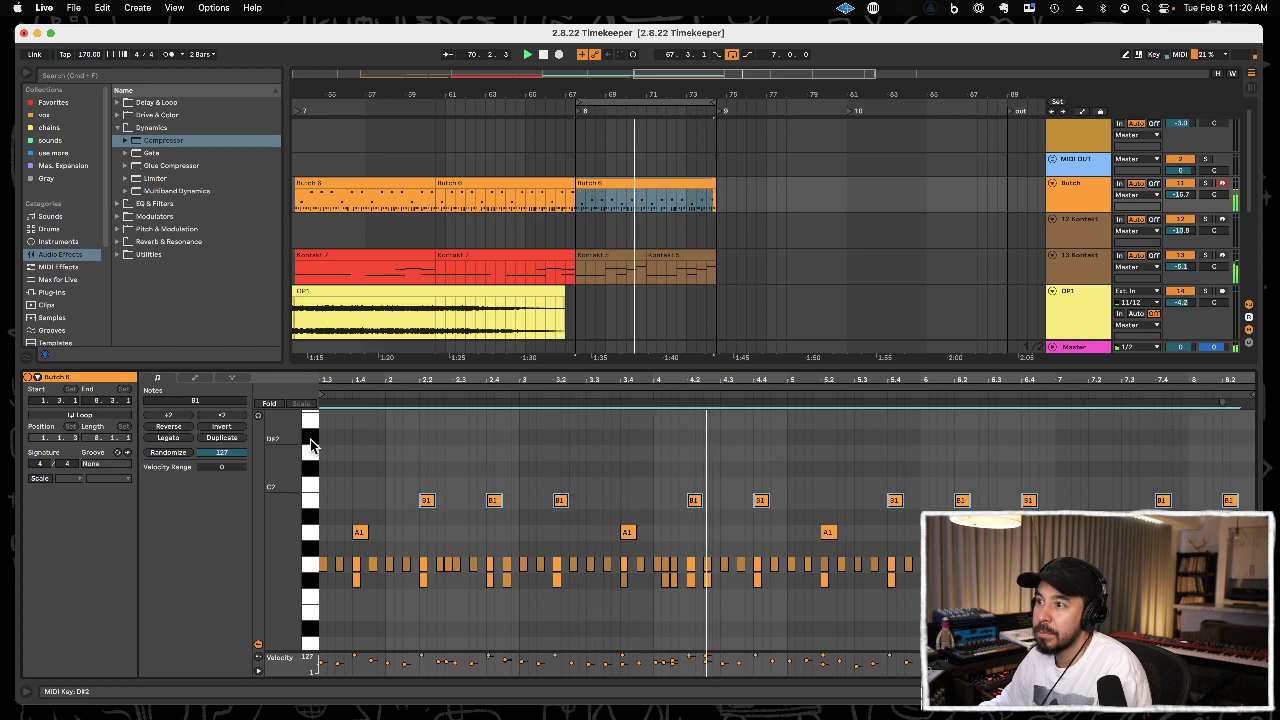
key("Down")
key("Down")
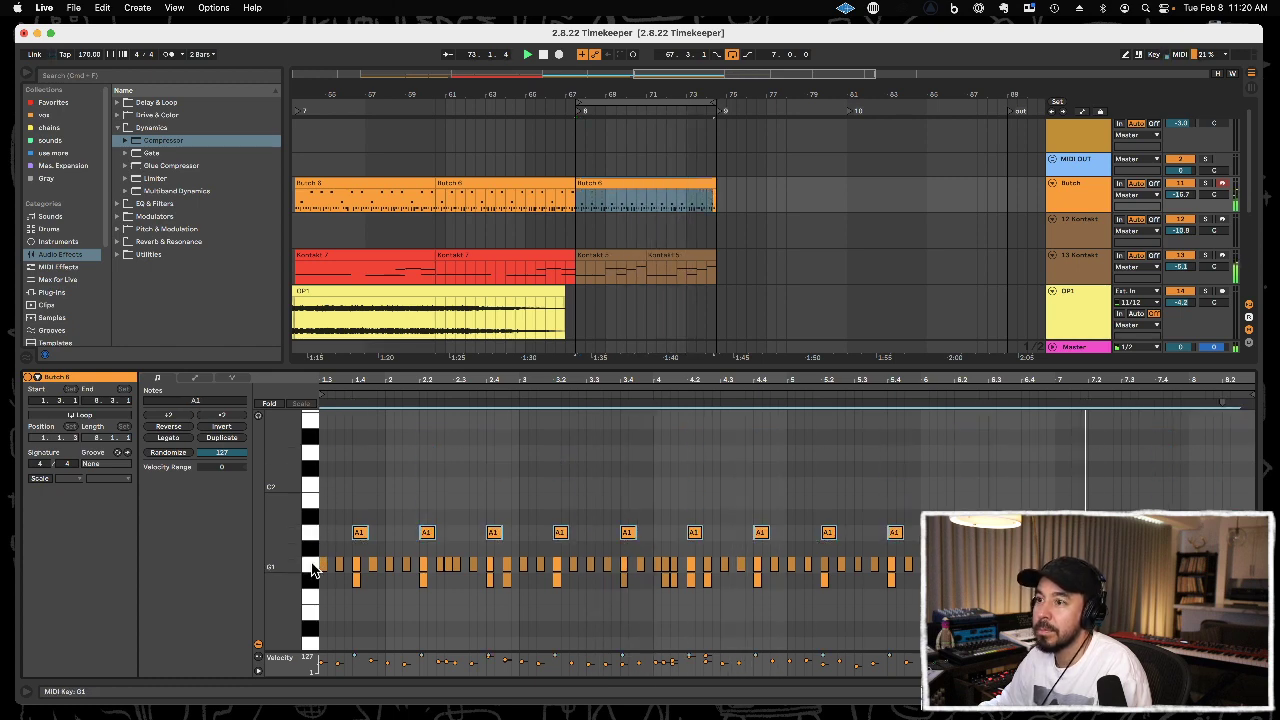
Transpose the Butch clip's G1 notes down to D#1, and try the F#1 notes at F1 before returning them to F#1.
key("Down")
key("Down")
key("Down")
key("Down")
key("Down")
key("Down")
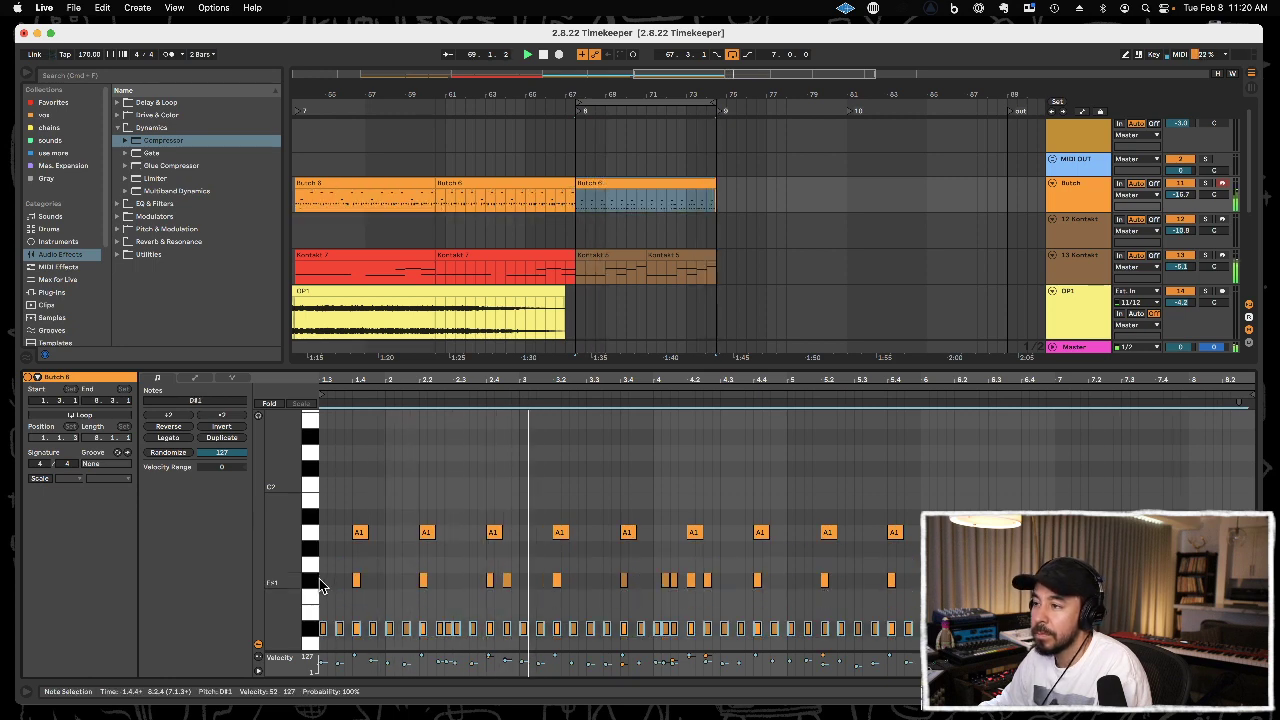
key("Down")
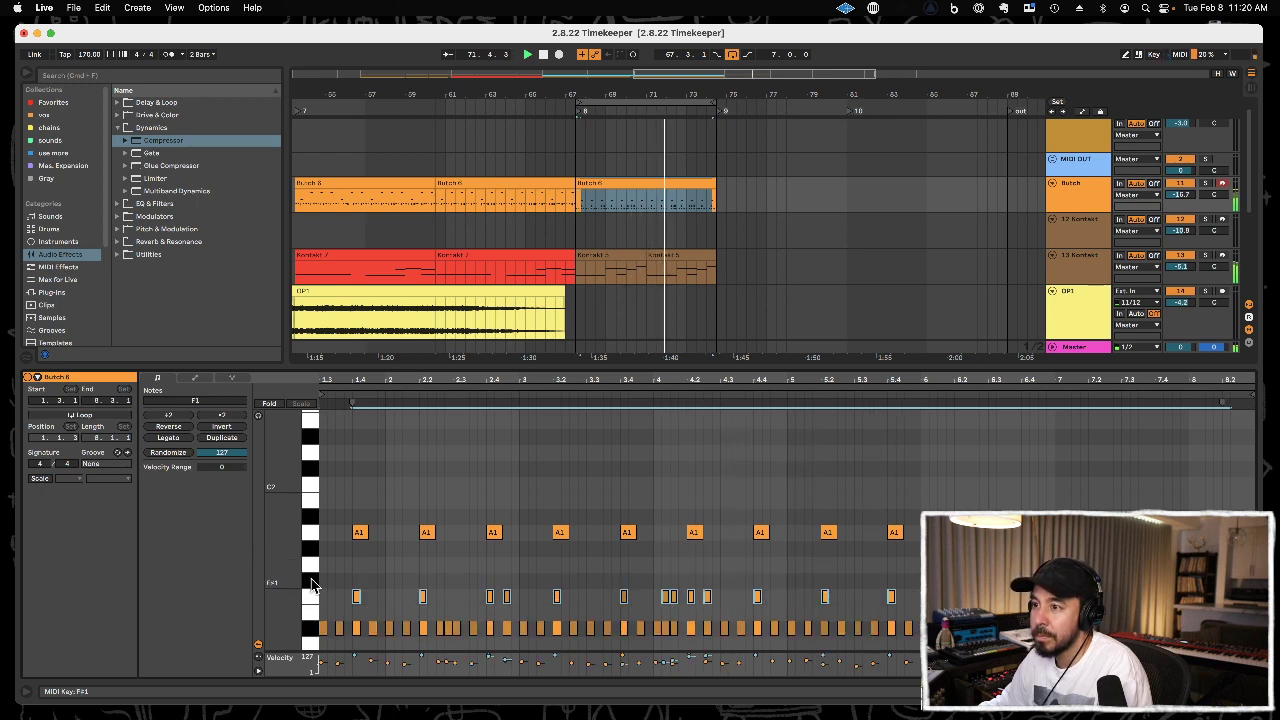
key("Up")
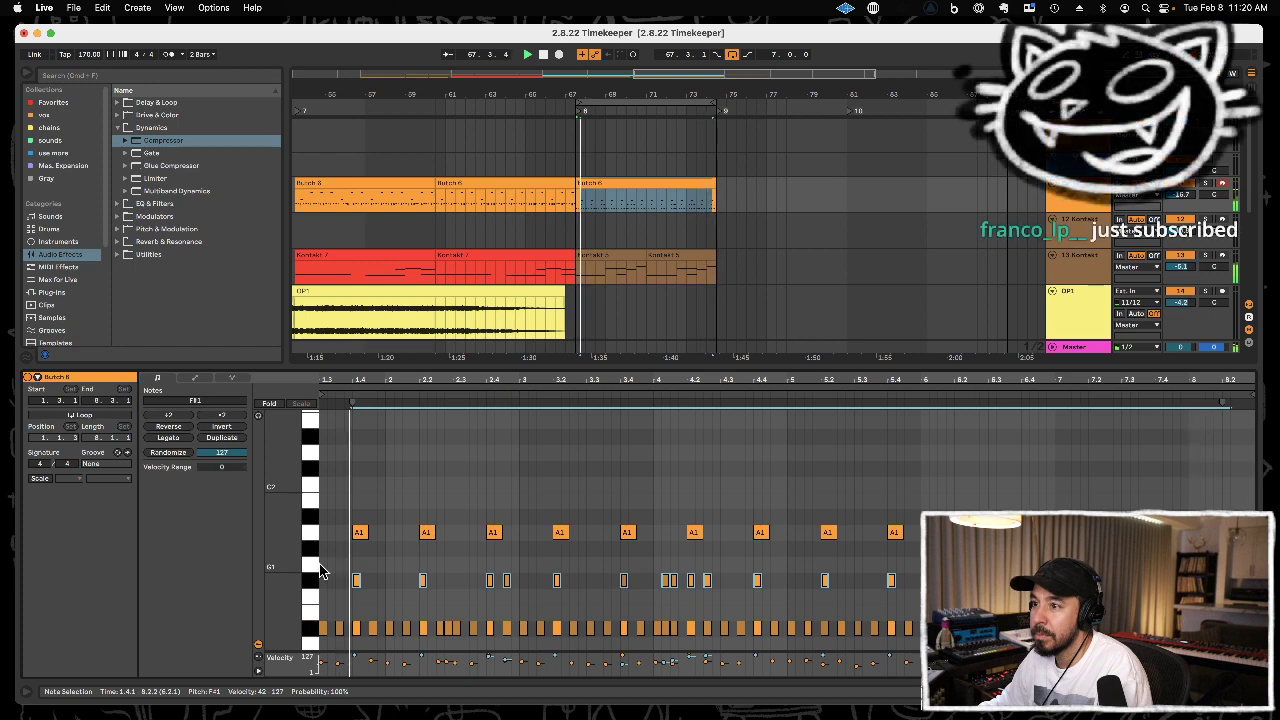
Transpose the Butch clip's A1 notes to G#1 after trying them as low as E1.
key("Down")
key("Down")
key("Down")
key("Down")
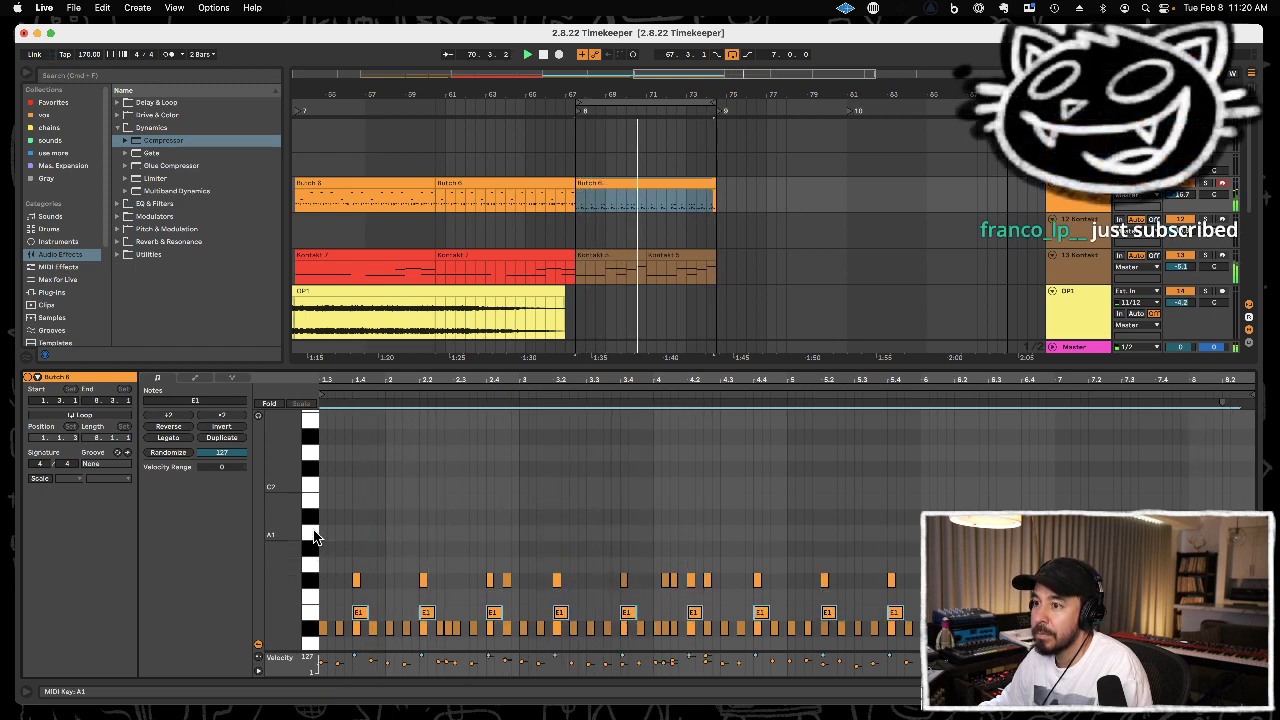
key("Up")
key("Up")
key("Up")
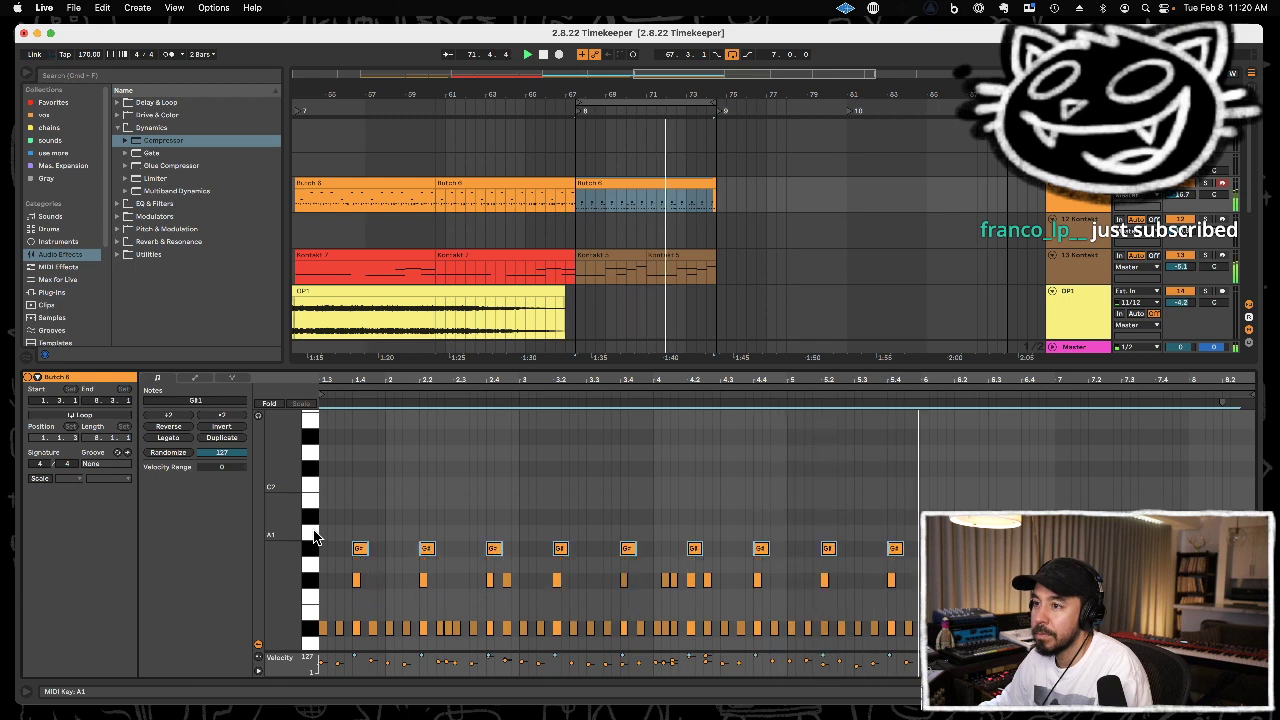
key("Down")
Transpose the Butch clip's G#1 notes up to A1 and check the rimshot pad in the track's Kontakt drum kit.
key("Up")
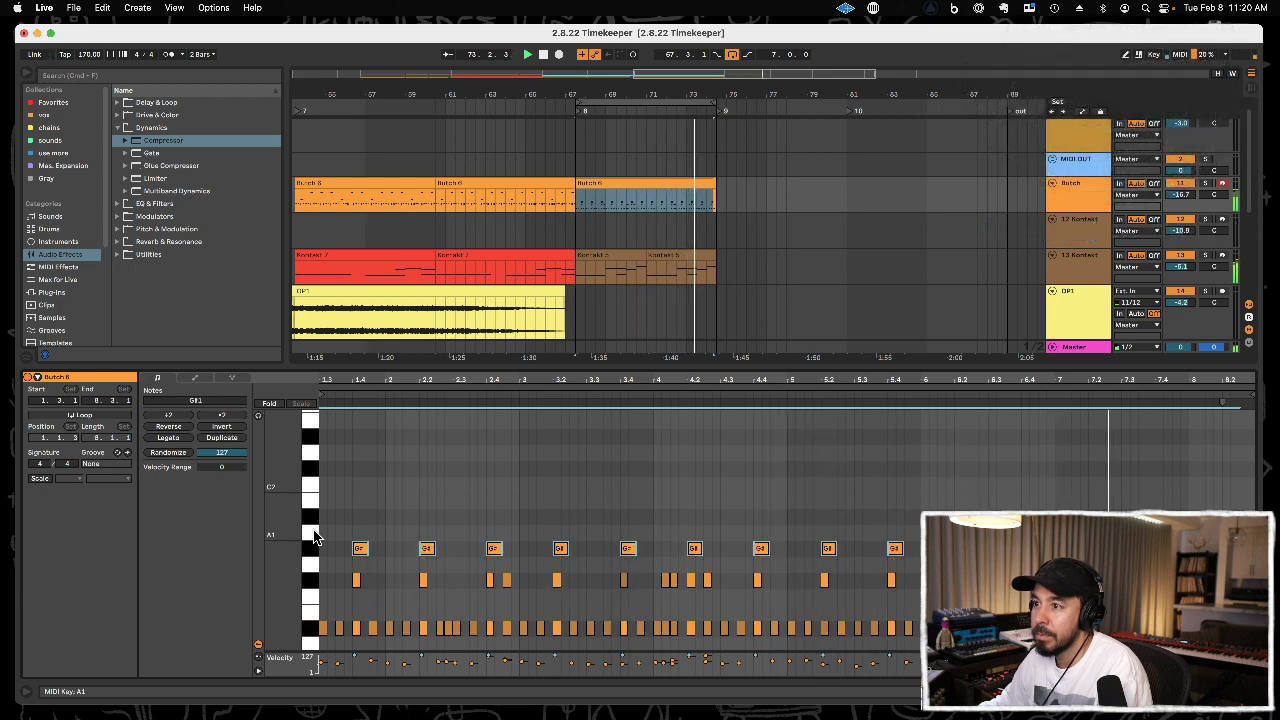
key("Up")
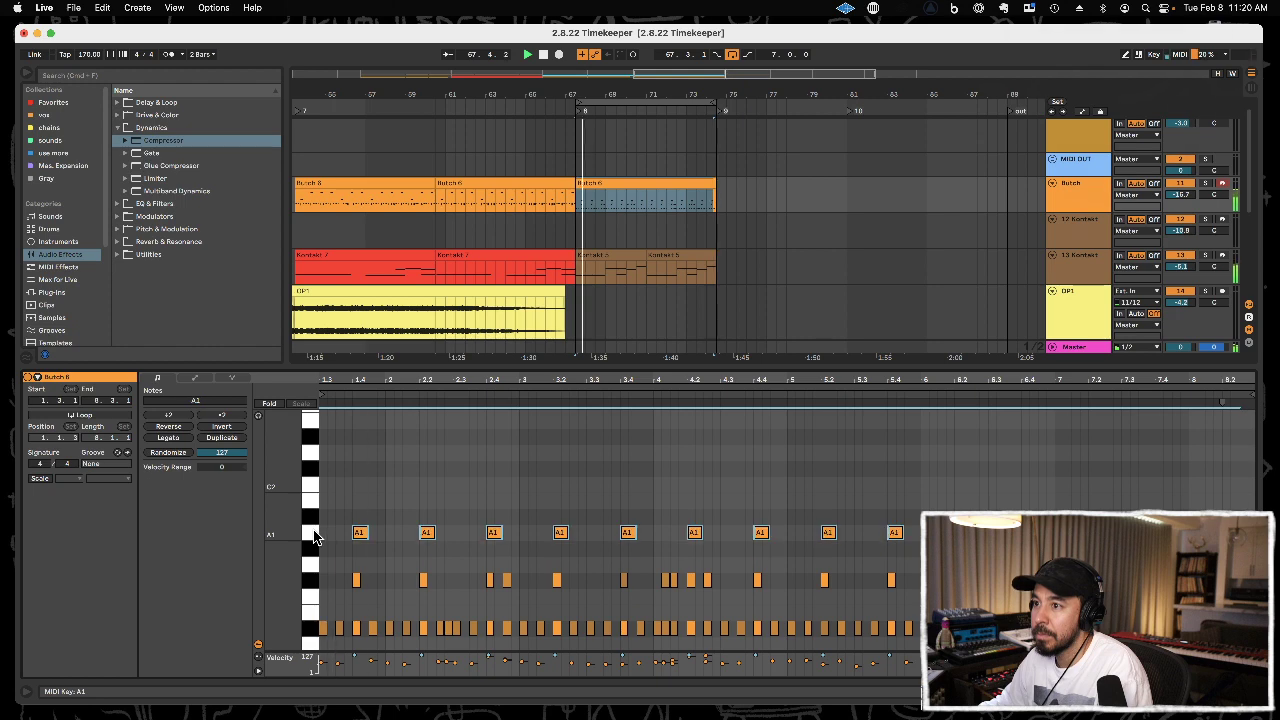
left_click(1065, 207)
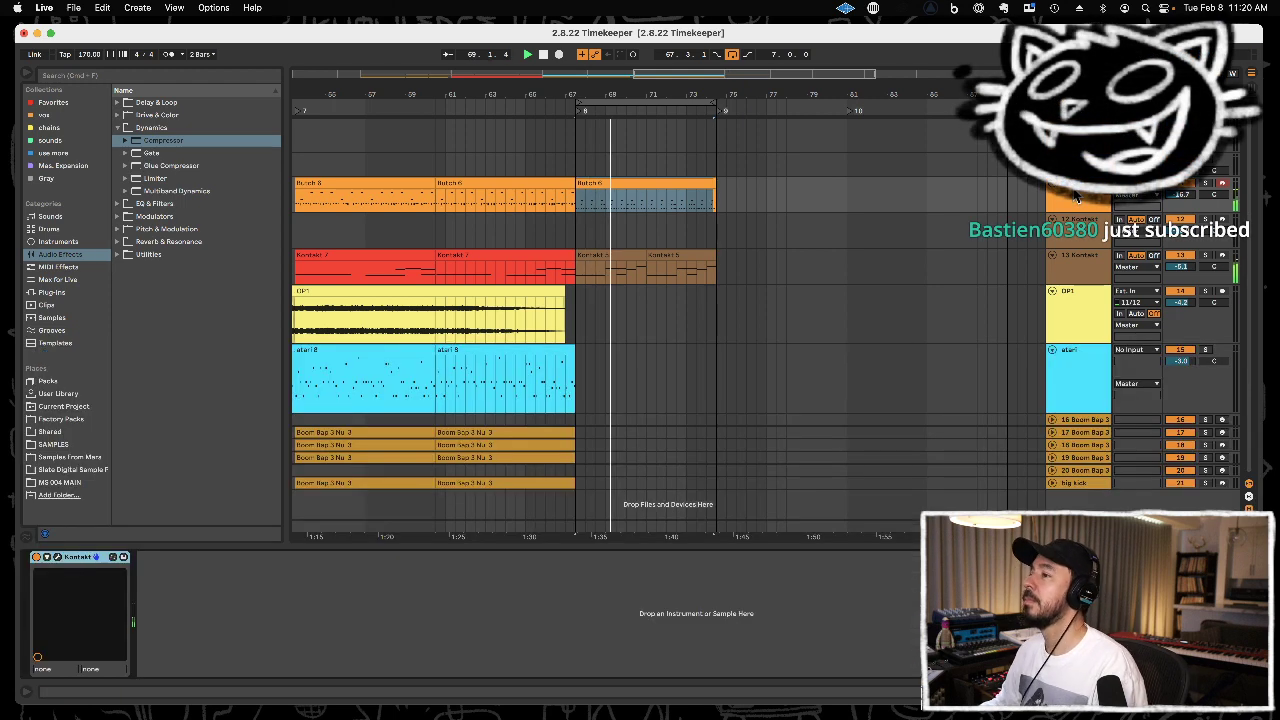
left_click(58, 557)
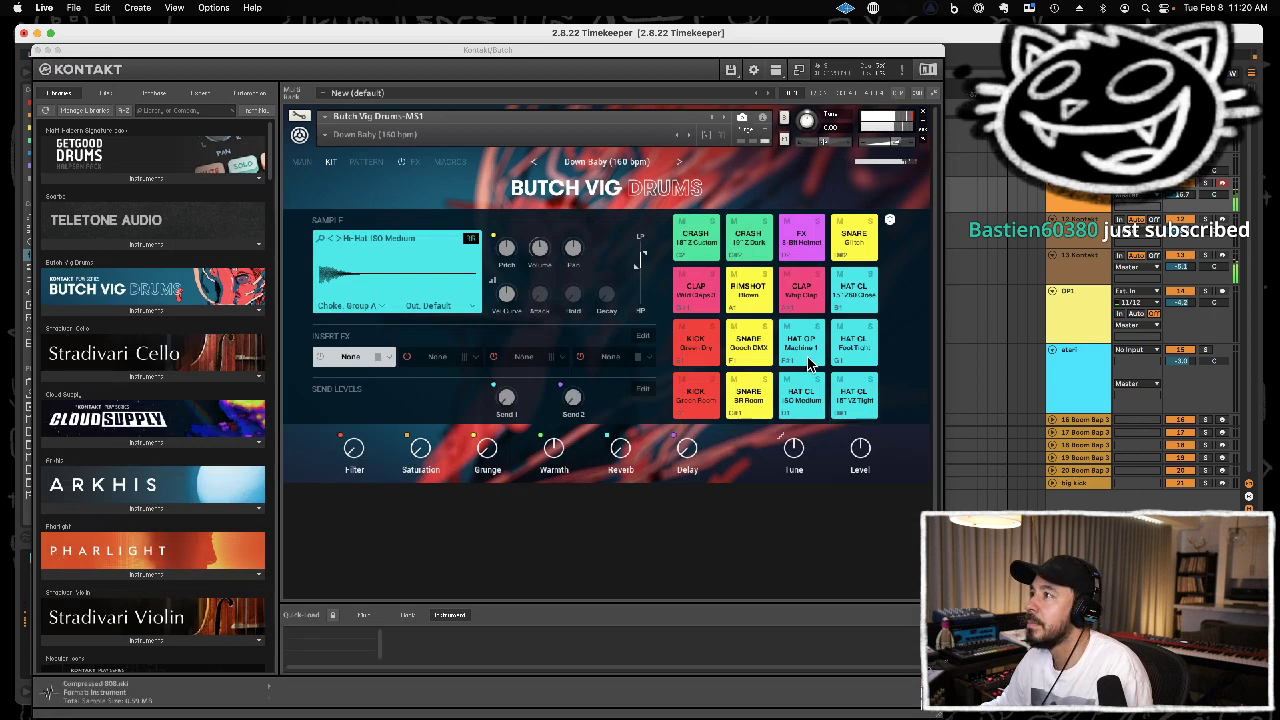
left_click(758, 302)
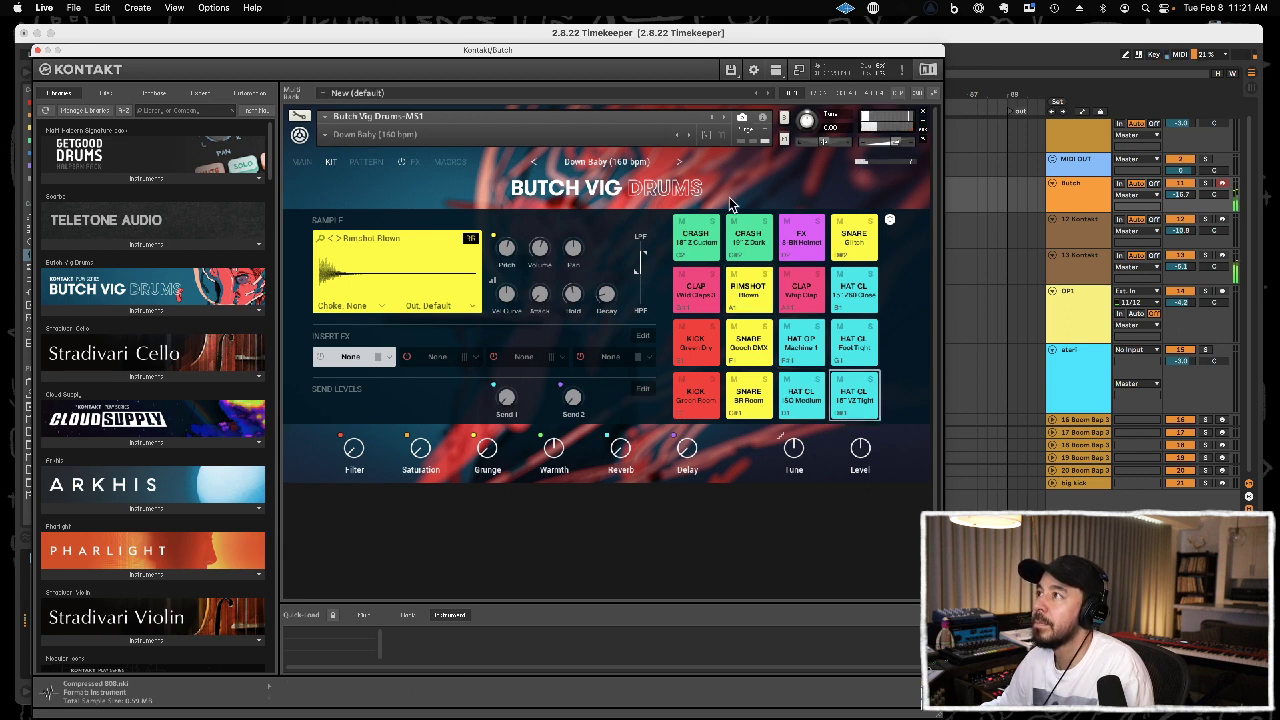
left_click(36, 50)
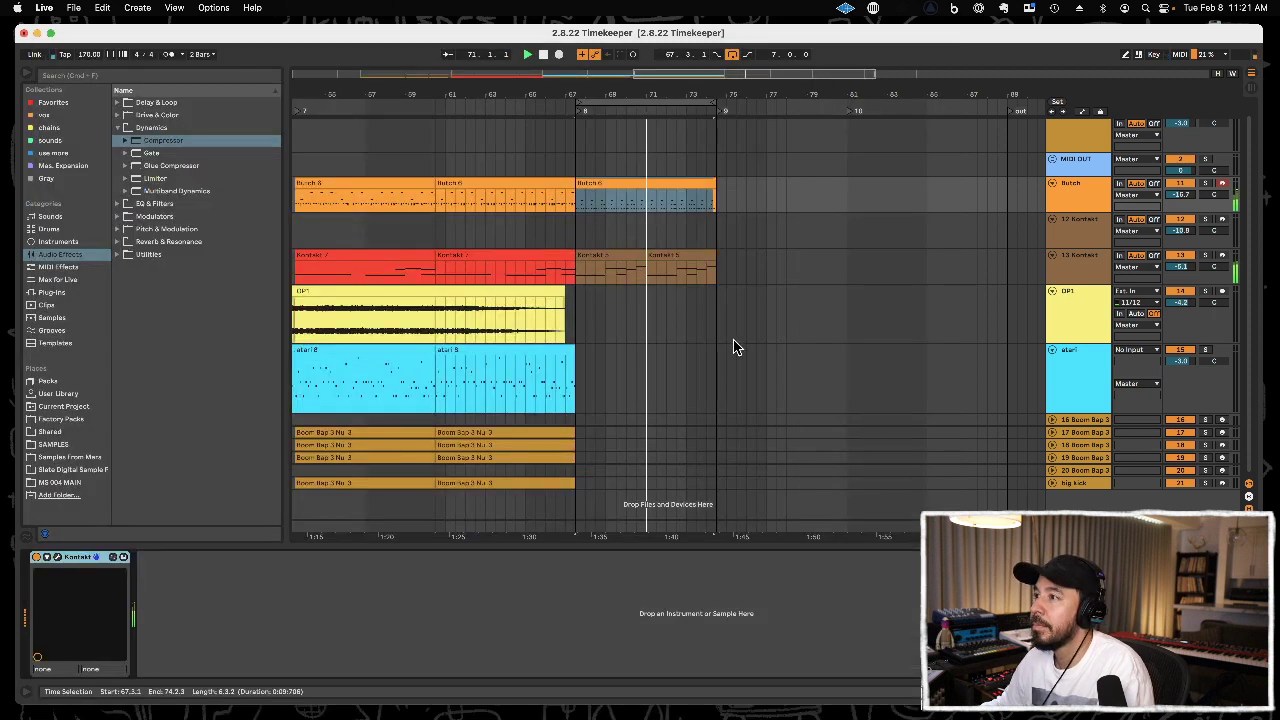
Unfold the Boom Bap tracks from 16 through big kick so their clips show at full height.
left_click(1088, 433)
left_click(1090, 421)
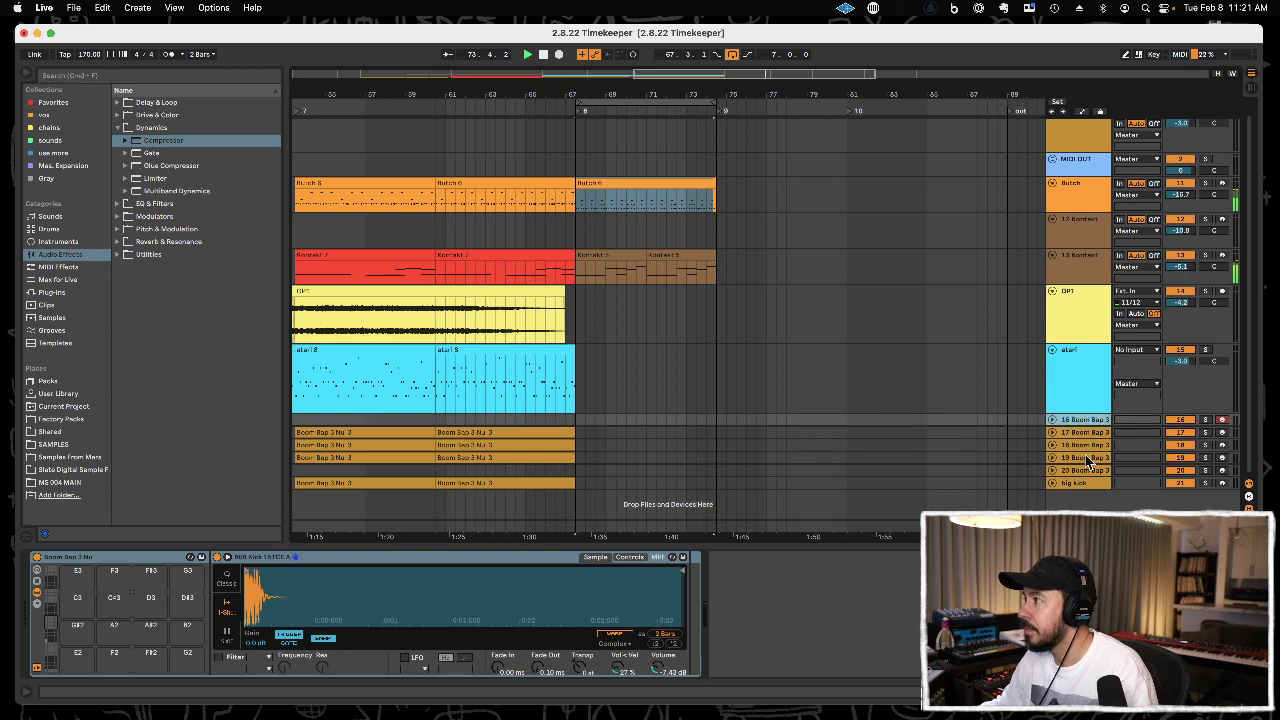
left_click(1086, 480, "shift")
left_click_drag(1085, 477, 1086, 508)
scroll(763, 404, "down", 3)
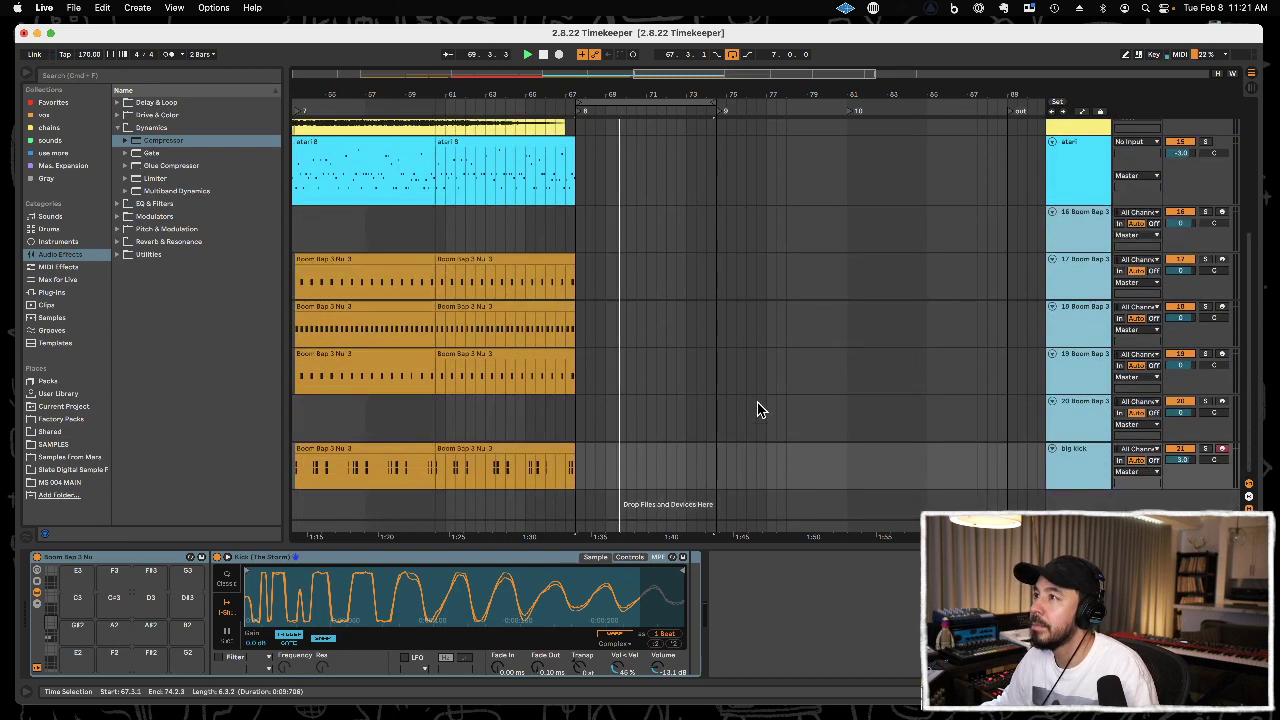
Duplicate track 19's last Boom Bap clip to 67.3.1, after trying the same with track 18's clip.
left_click(539, 259)
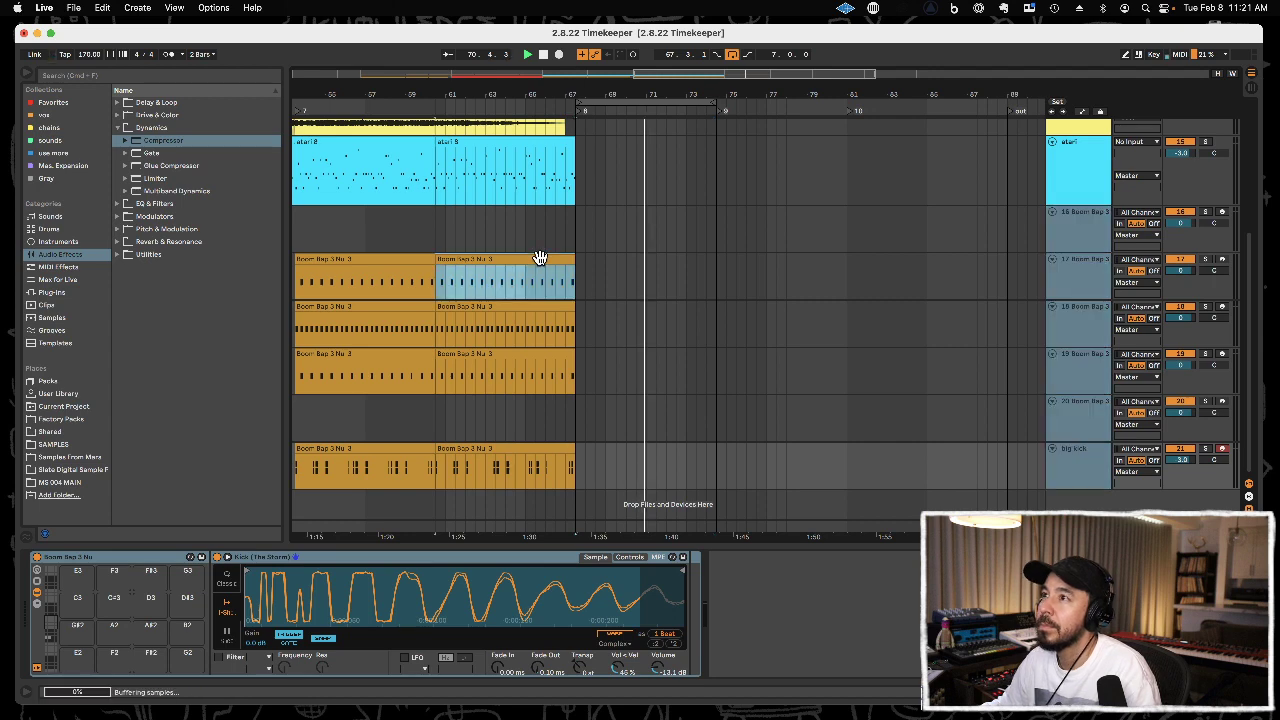
left_click(534, 306)
key("ctrl+d")
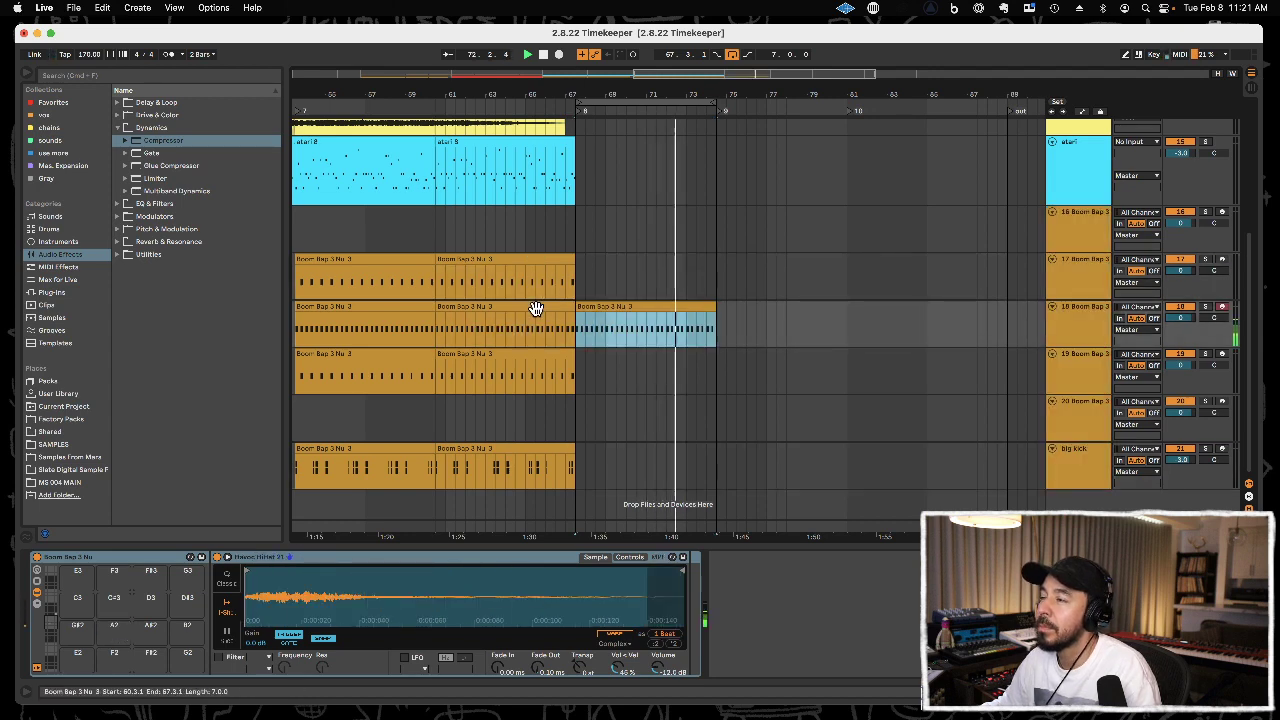
key("ctrl+z")
left_click(520, 355)
key("ctrl+d")
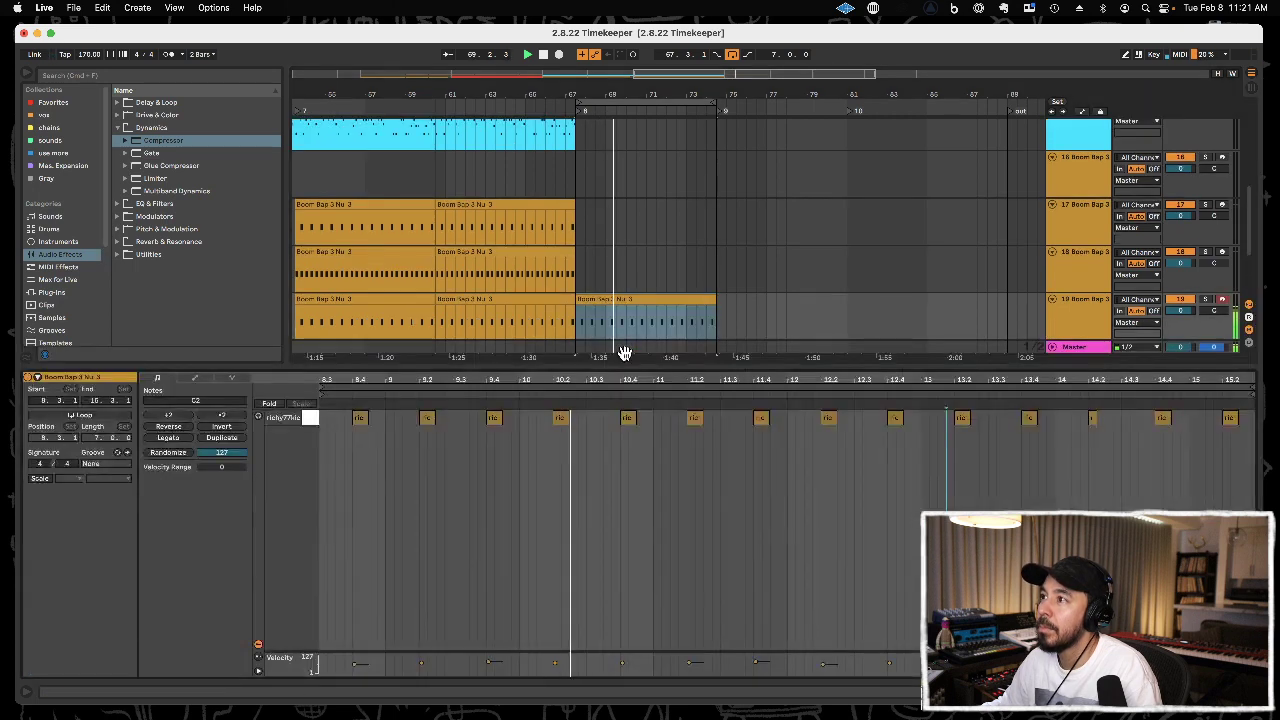
Try adding copies of all notes one beat earlier in track 19's Boom Bap clip at 67.3.1.
double_click(624, 353)
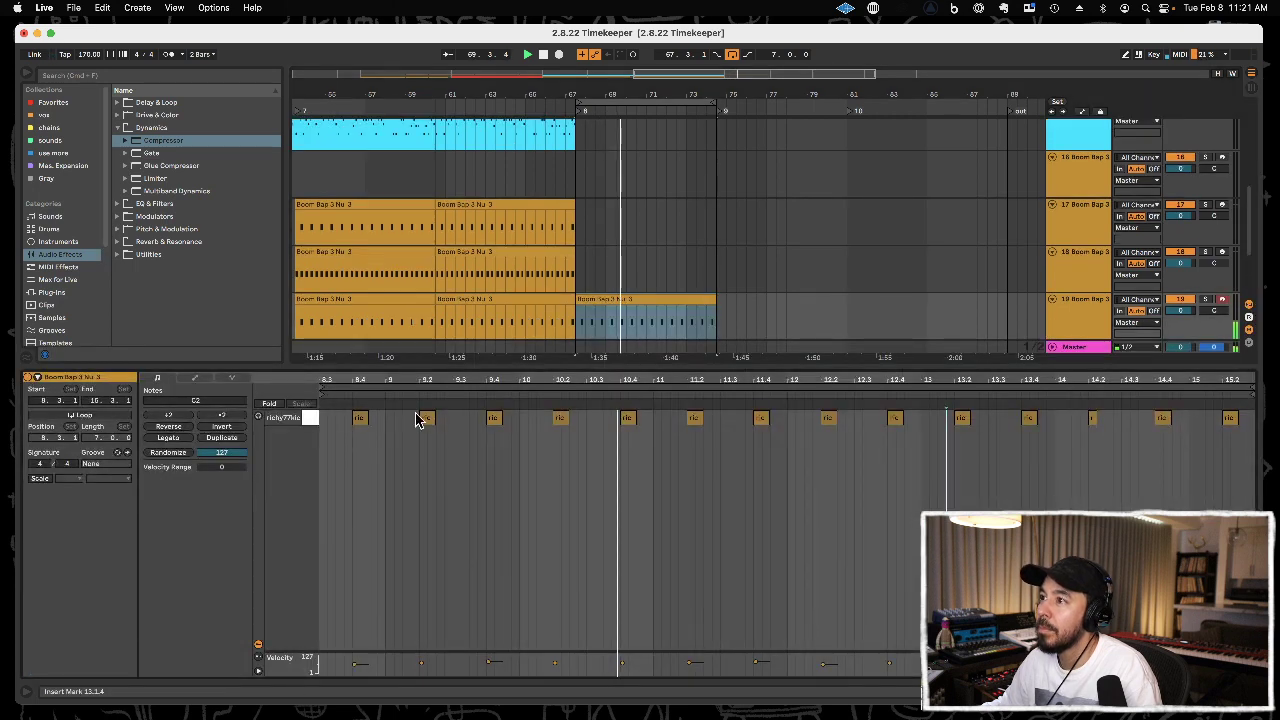
key("super+a")
left_click_drag(360, 418, 328, 417)
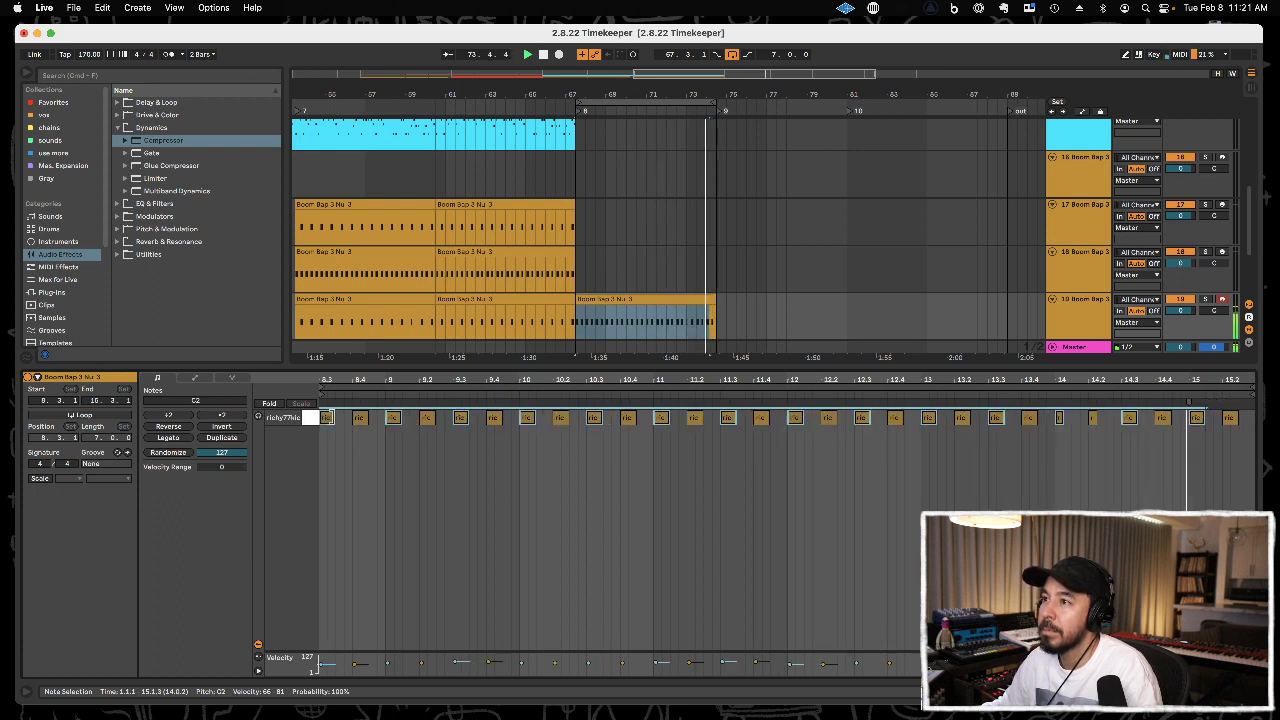
key("super+z")
left_click_drag(362, 422, 389, 417)
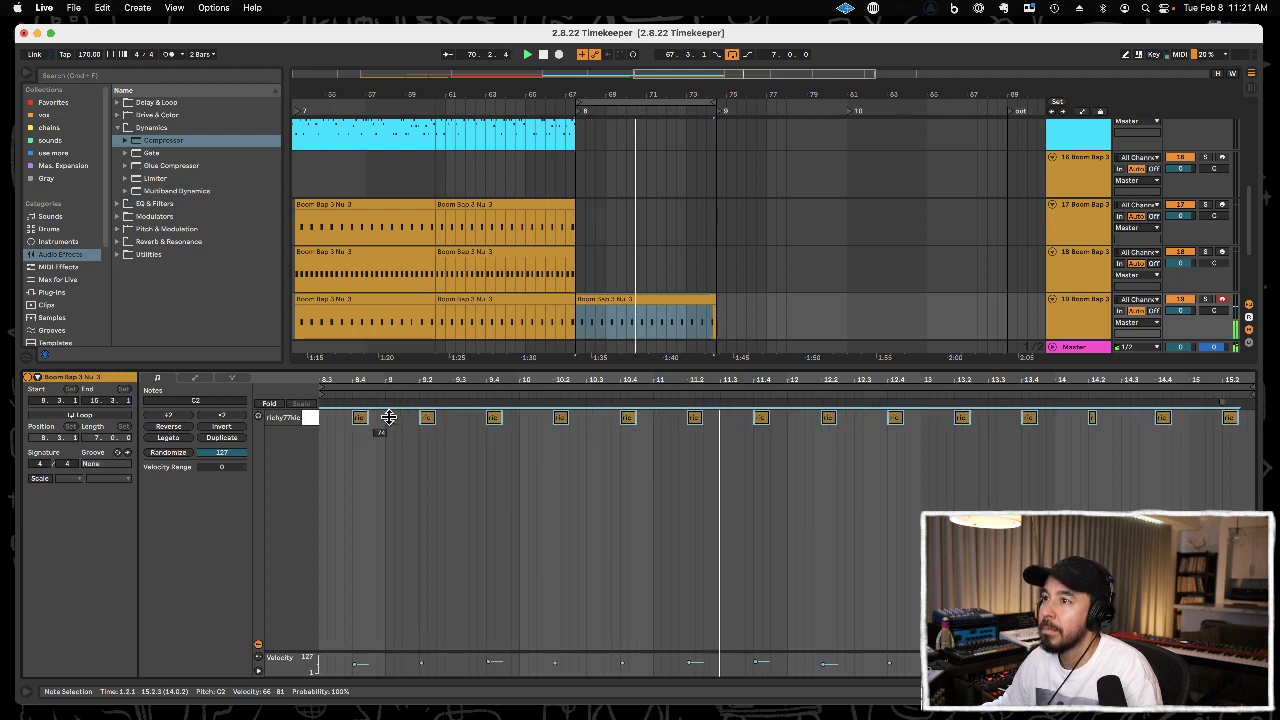
Copy track 20's red Boom Bap clip from 32.3.1 to 67.3.1 on the same track.
double_click(445, 367)
left_click_drag(671, 97, 744, 61)
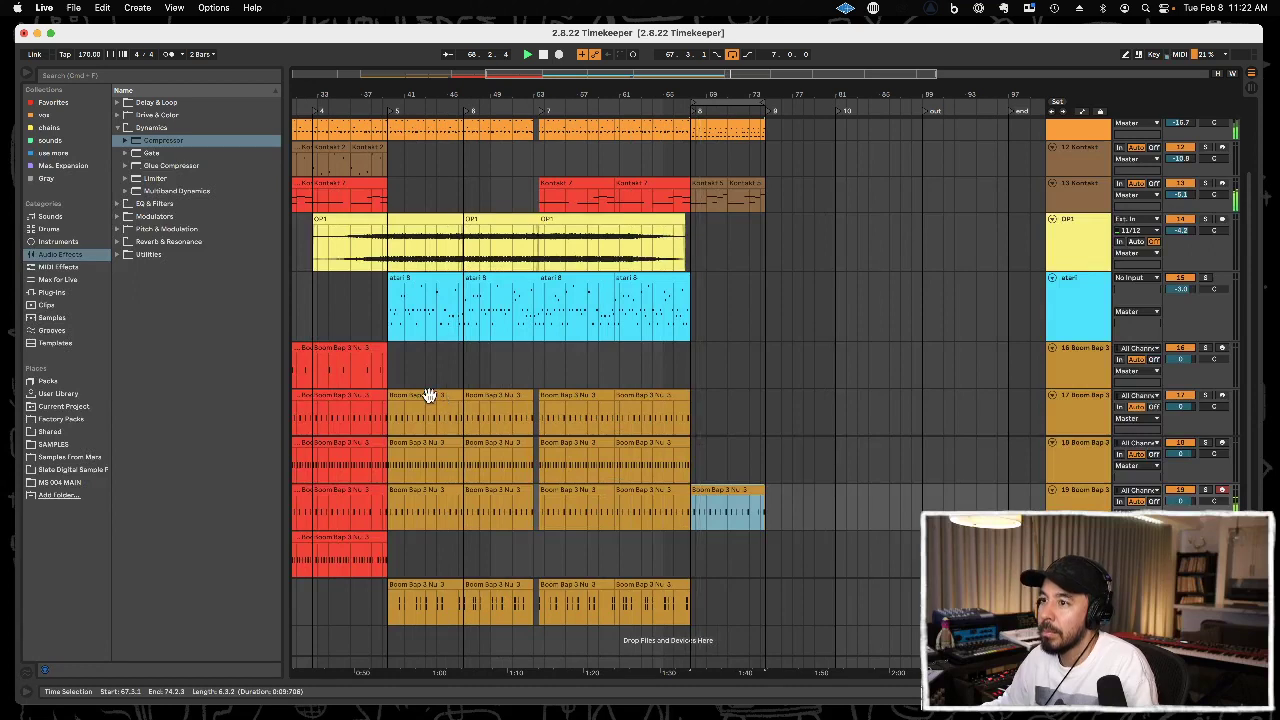
left_click(343, 535)
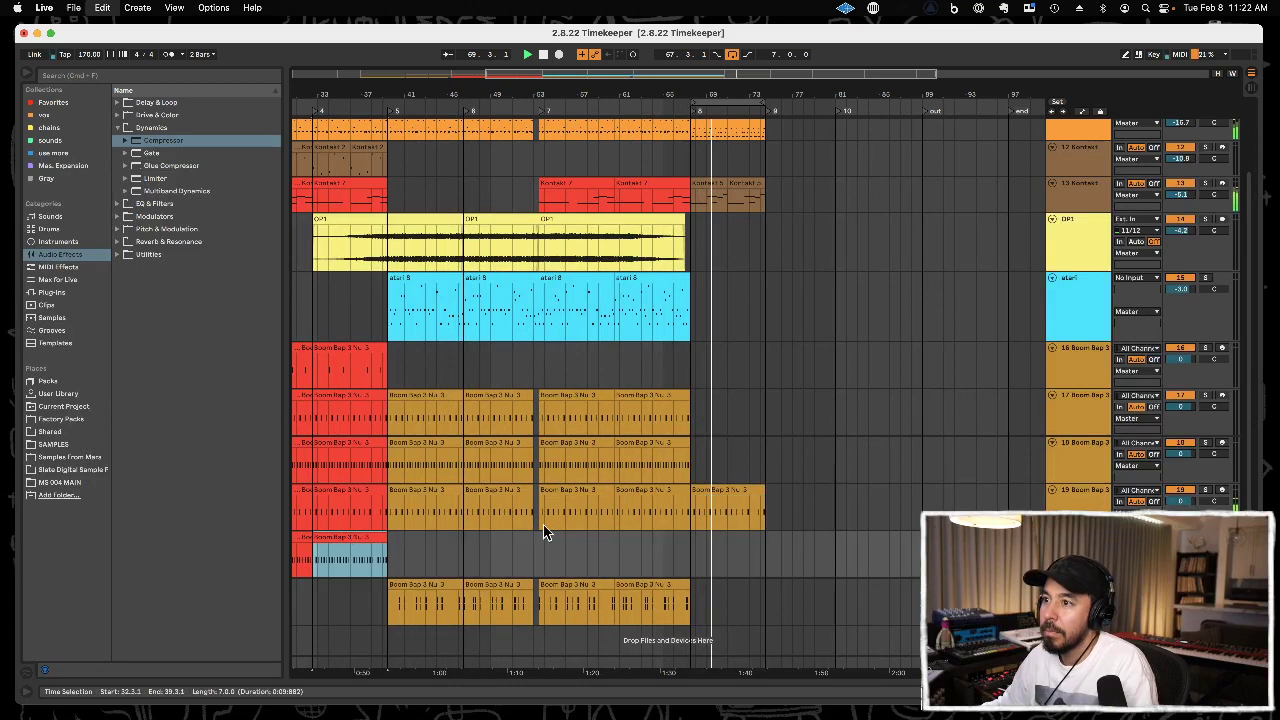
left_click(689, 540)
key("super+v")
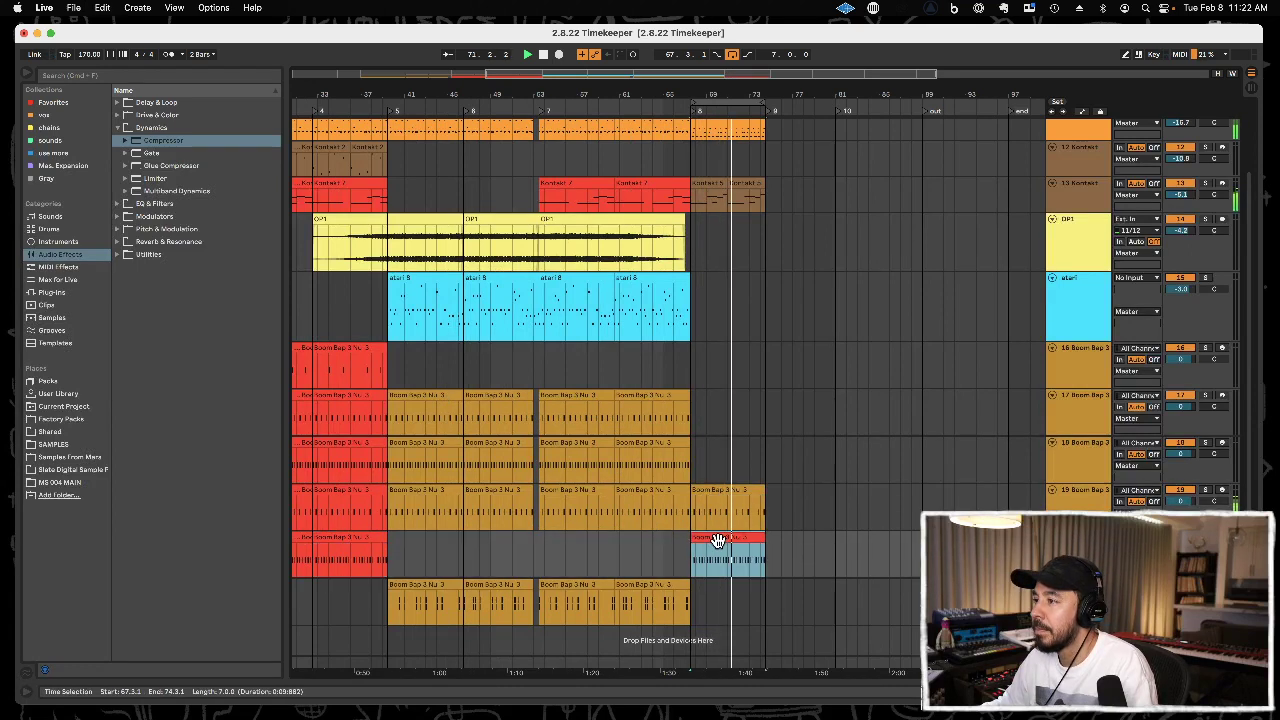
Open track 20's clip at 67.3.1 and add copied kick notes at 10.1.3 and 12.1.3.
double_click(720, 537)
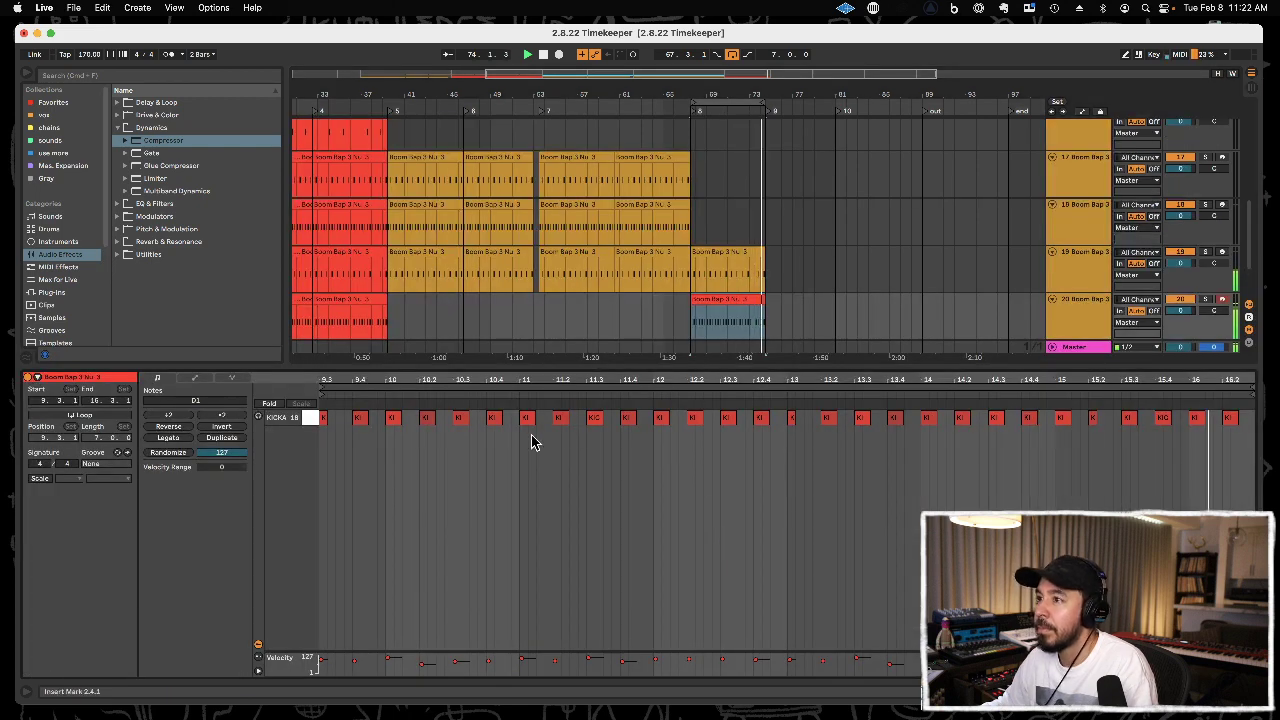
left_click(393, 418)
left_click_drag(395, 422, 410, 421)
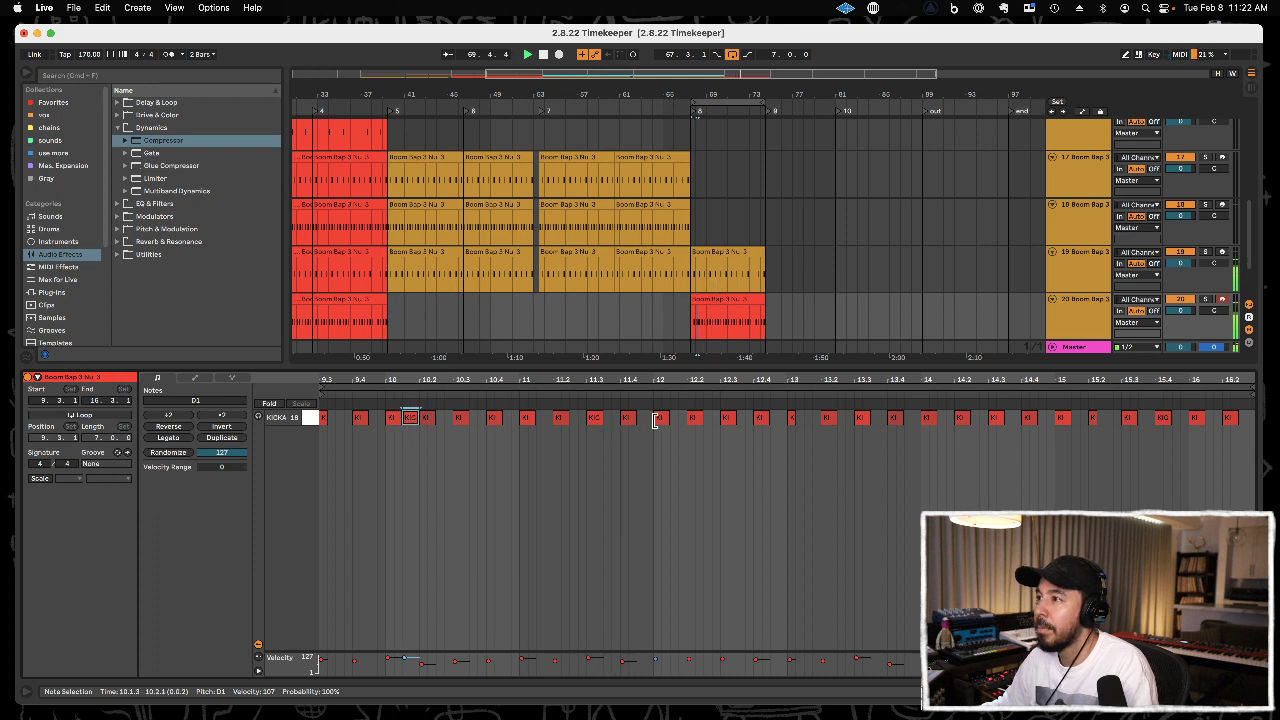
left_click_drag(663, 422, 681, 426)
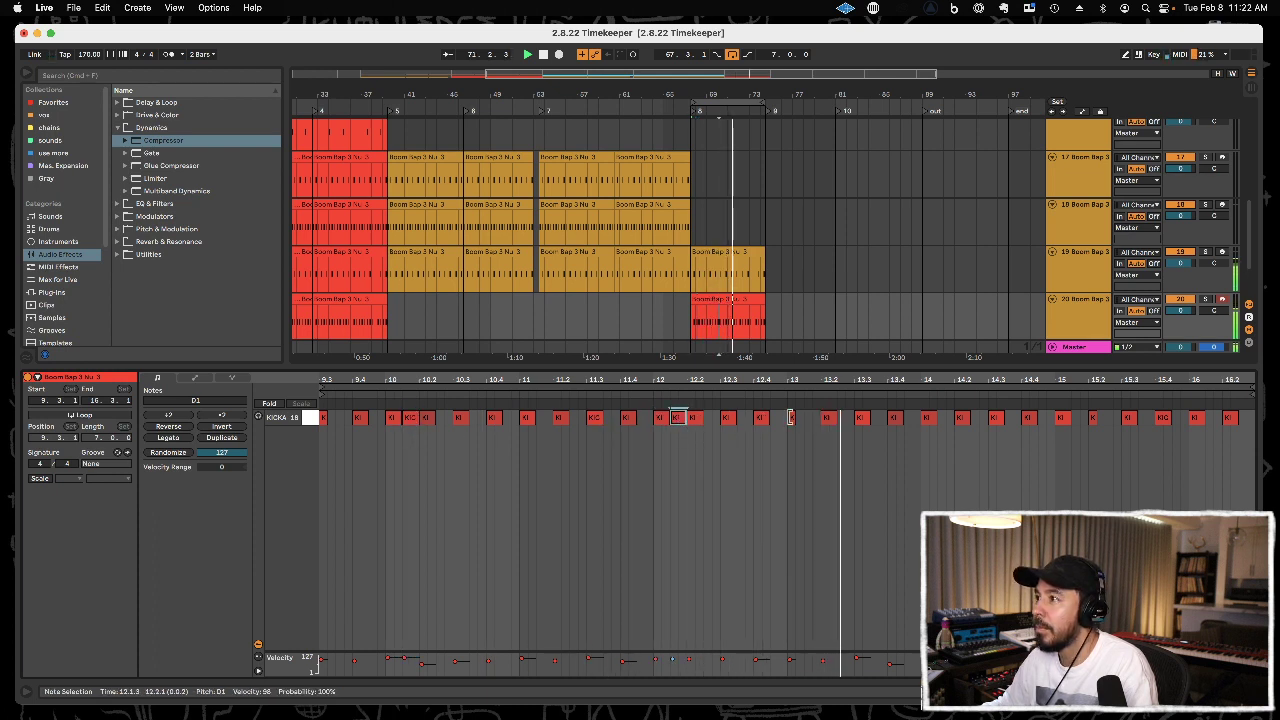
Replace the kick notes from 13.1.1 to the clip's end with a duplicate of the notes before them.
left_click_drag(789, 425, 1234, 404)
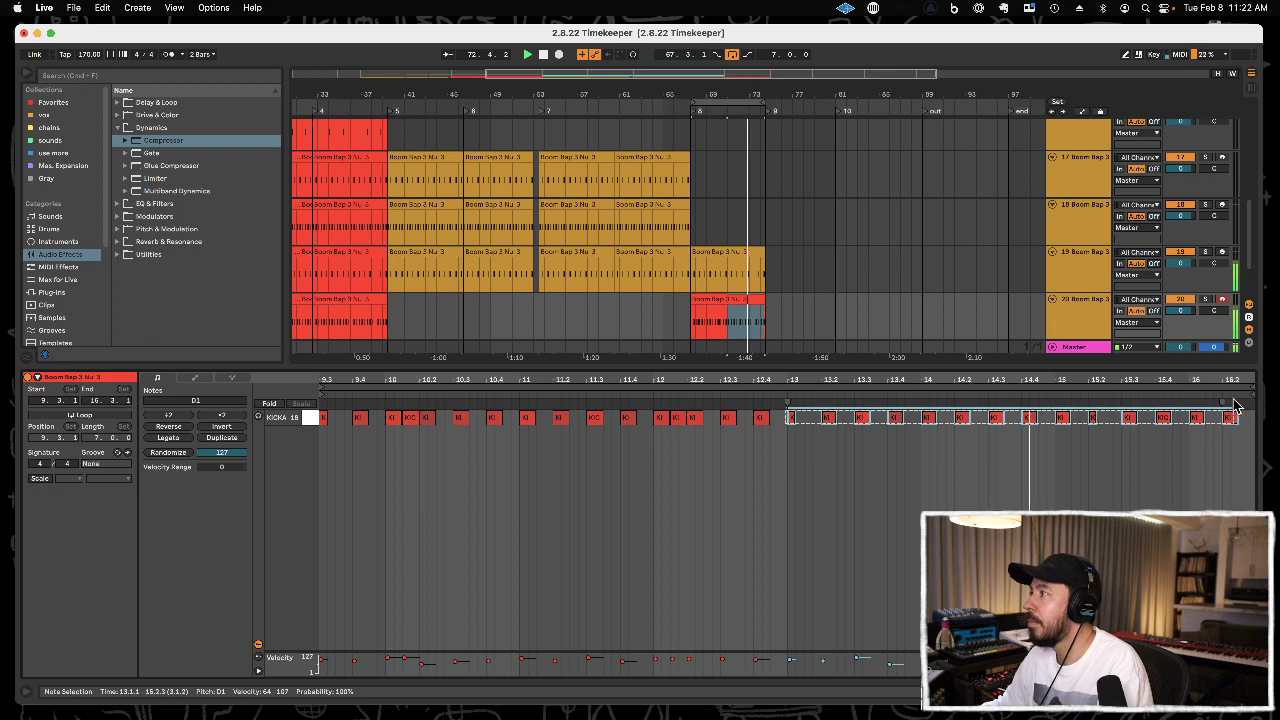
key("Delete")
left_click_drag(788, 425, 320, 403)
key("super+d")
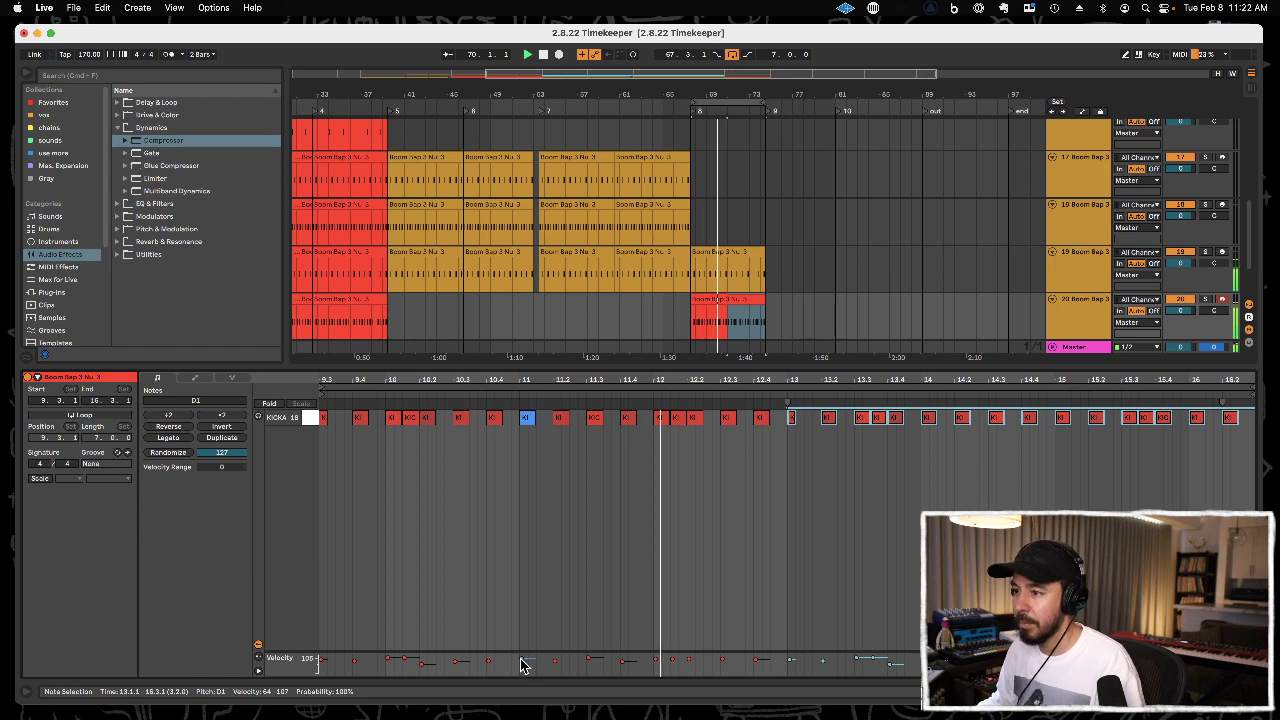
Raise the velocity of every kick note in the clip to 127.
left_click(396, 659)
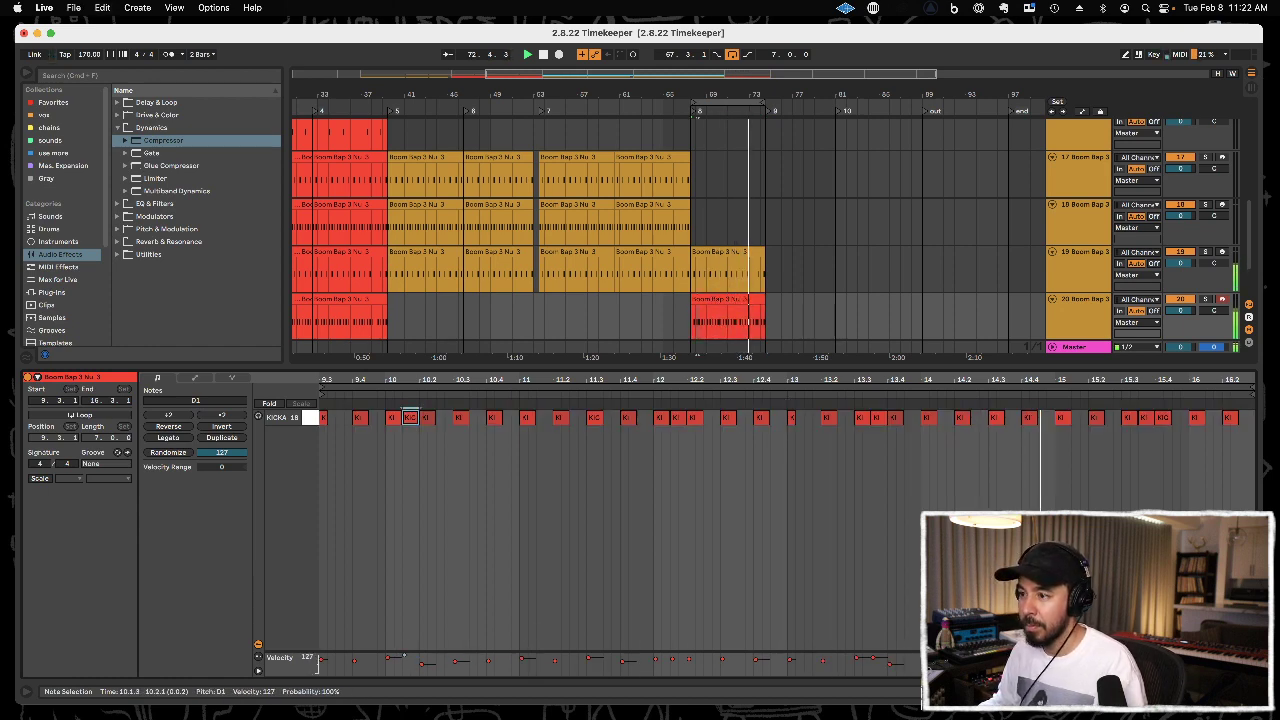
key("super+a")
left_click_drag(421, 664, 421, 636)
Try lowering the velocity of the extra kick note at 10.1.3 to 61.
left_click(404, 661)
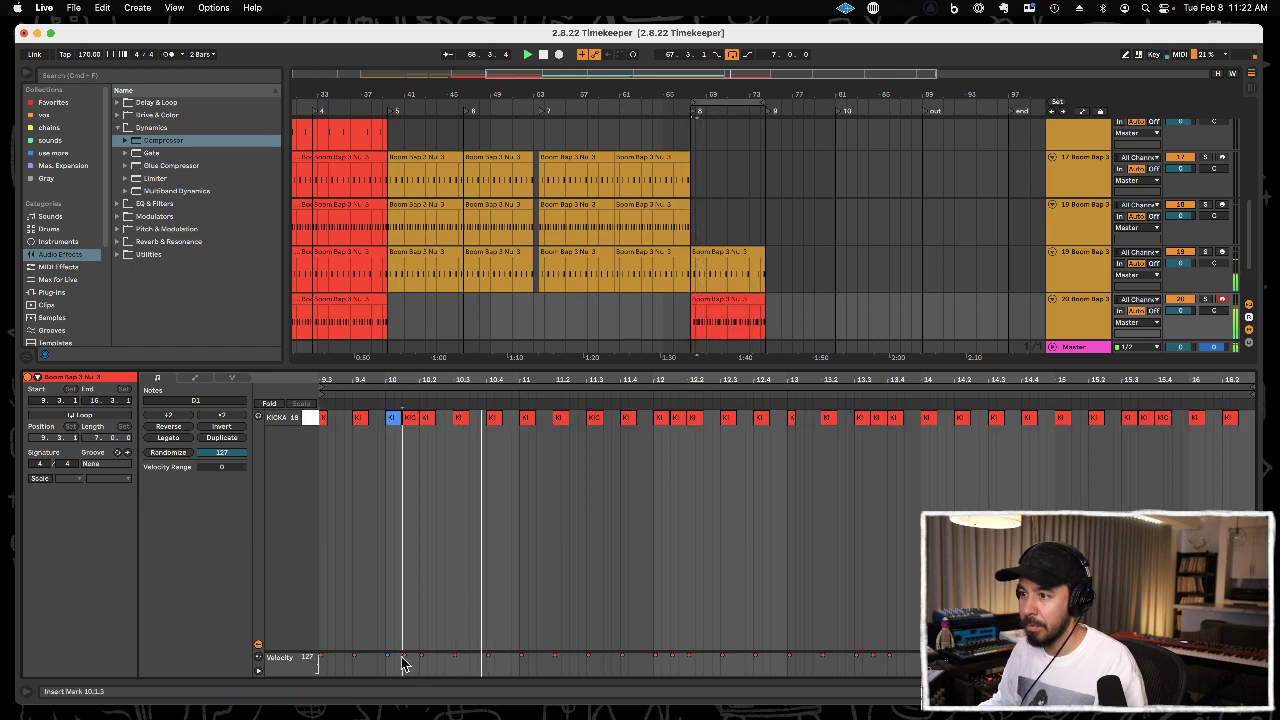
left_click_drag(404, 661, 404, 690)
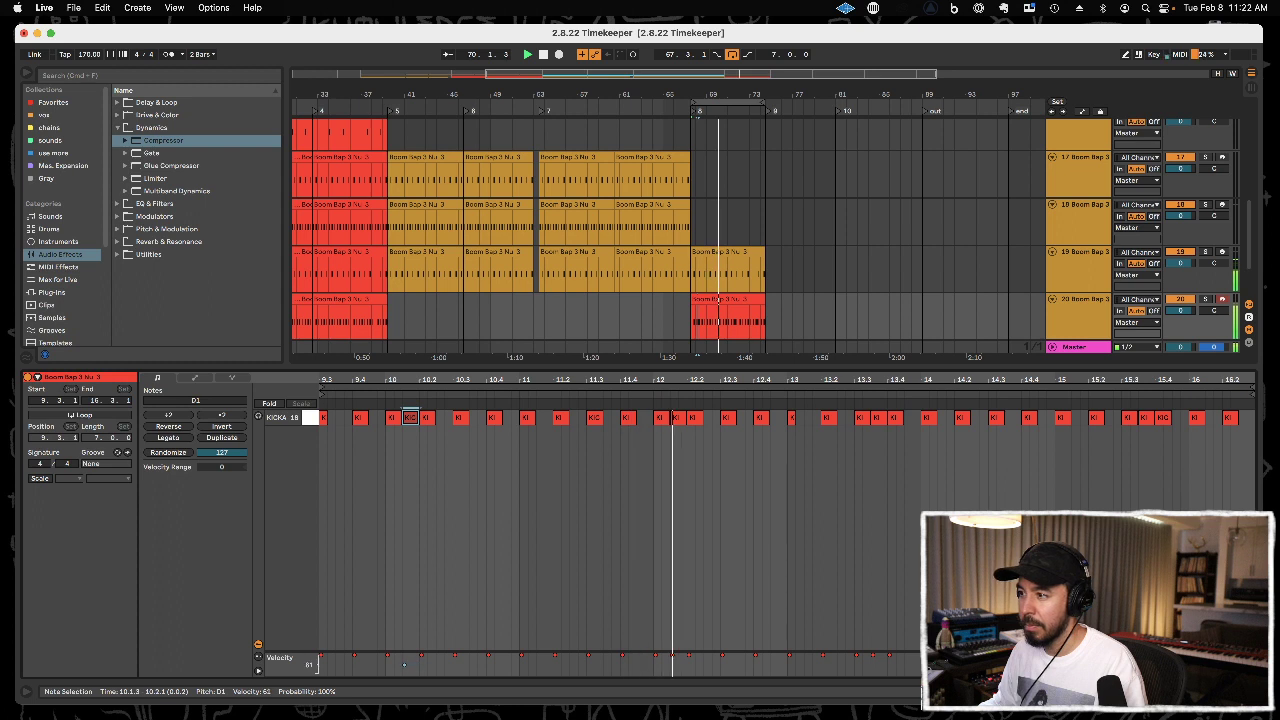
key("super+z")
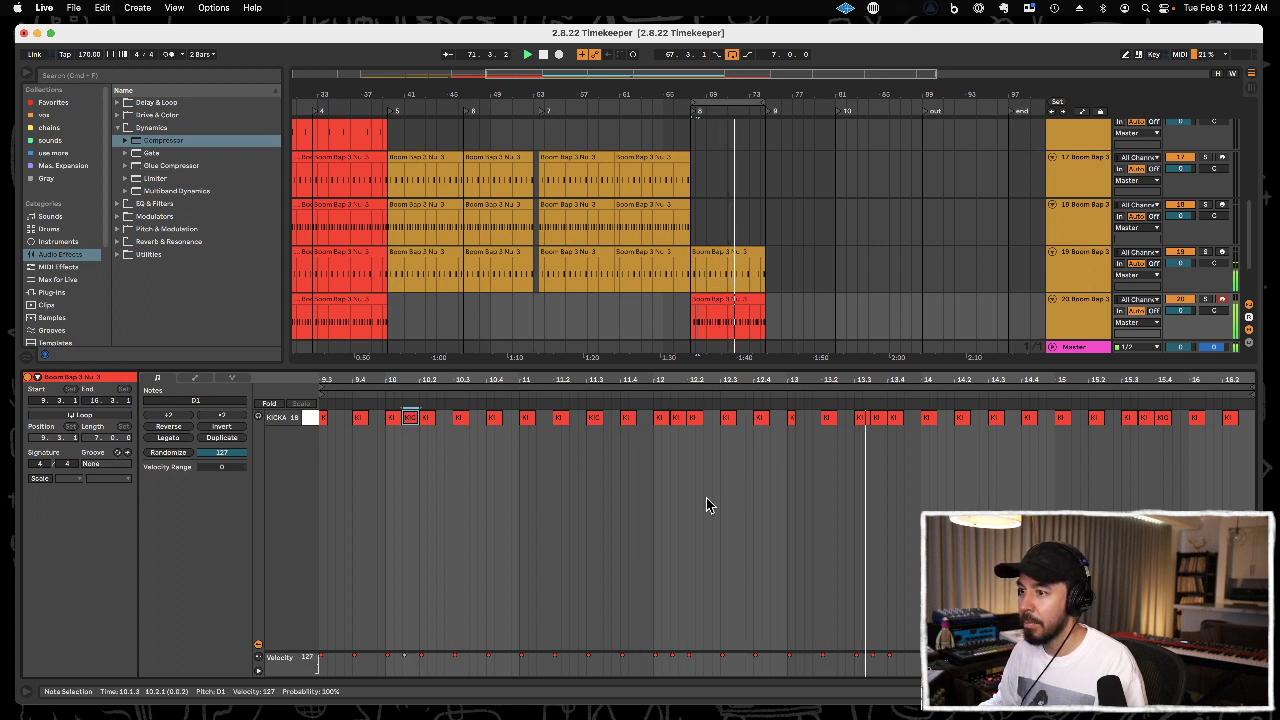
Lower the four extra kick notes' velocity to 79, and reduce the velocity of all notes in the clip together.
left_click(677, 420, "shift")
left_click(879, 420, "shift")
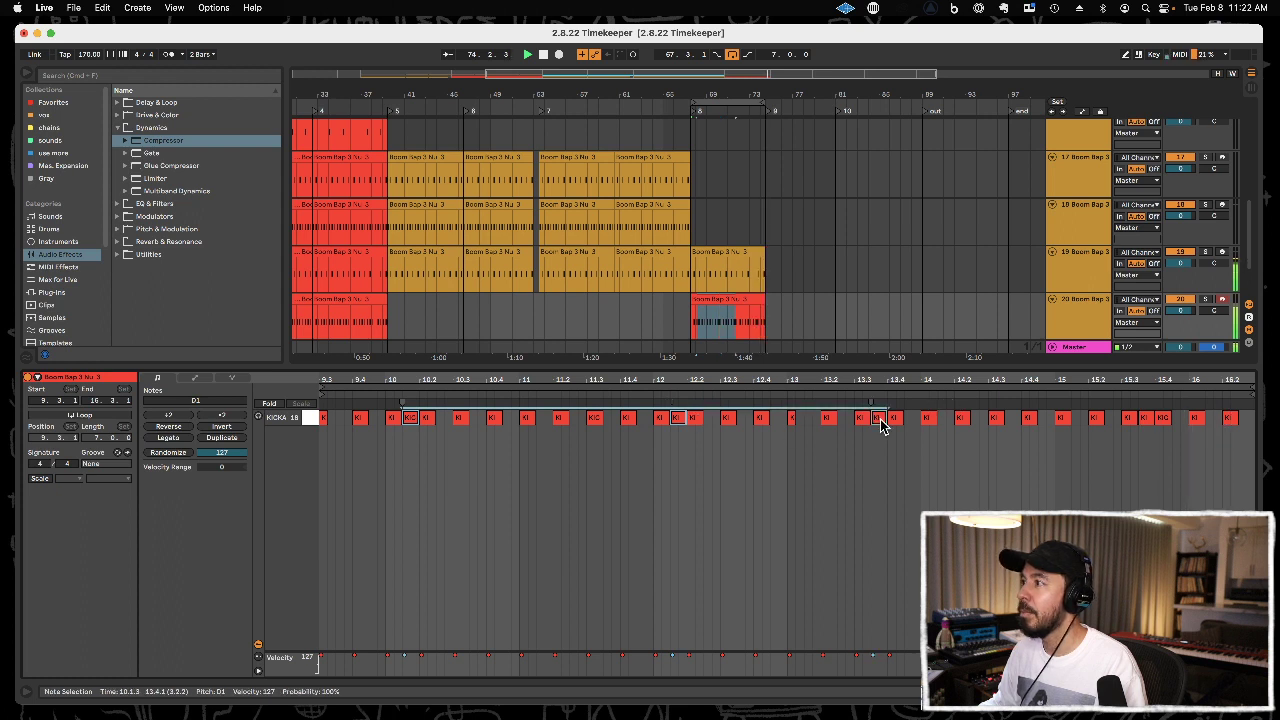
left_click(1145, 418, "shift")
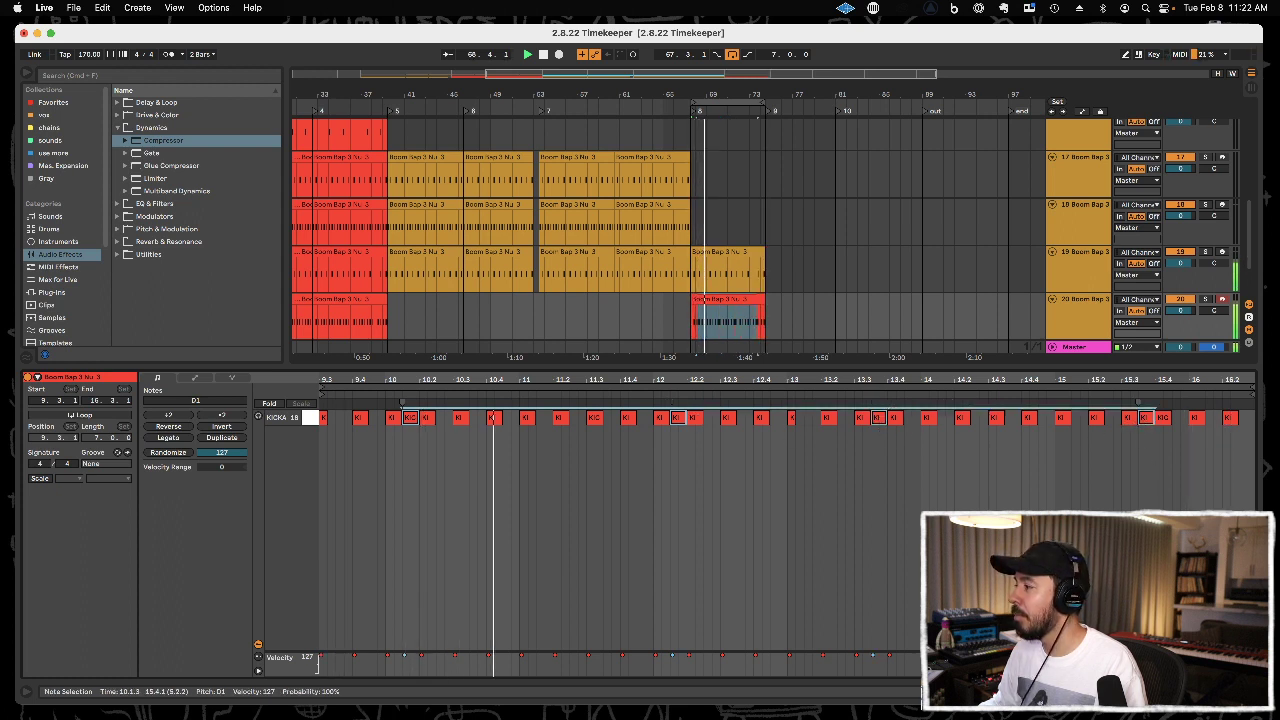
left_click_drag(1140, 656, 1140, 662)
key("super+a")
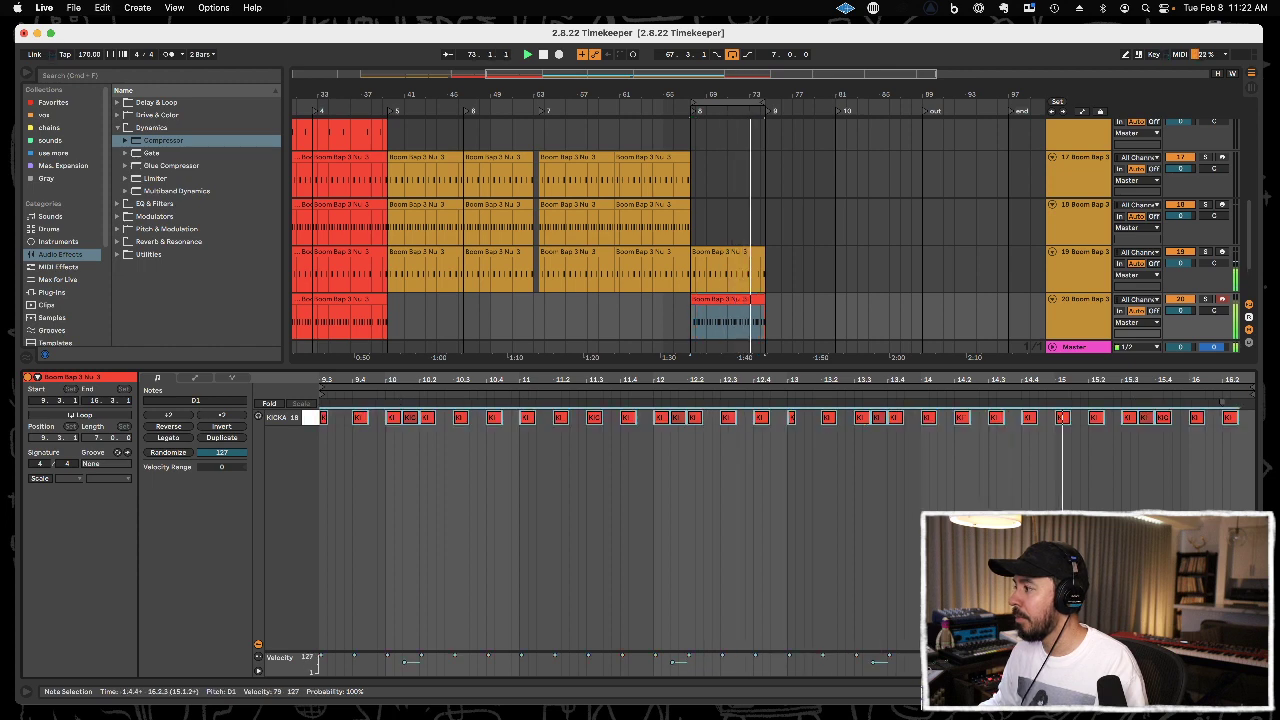
left_click_drag(1124, 656, 1124, 661)
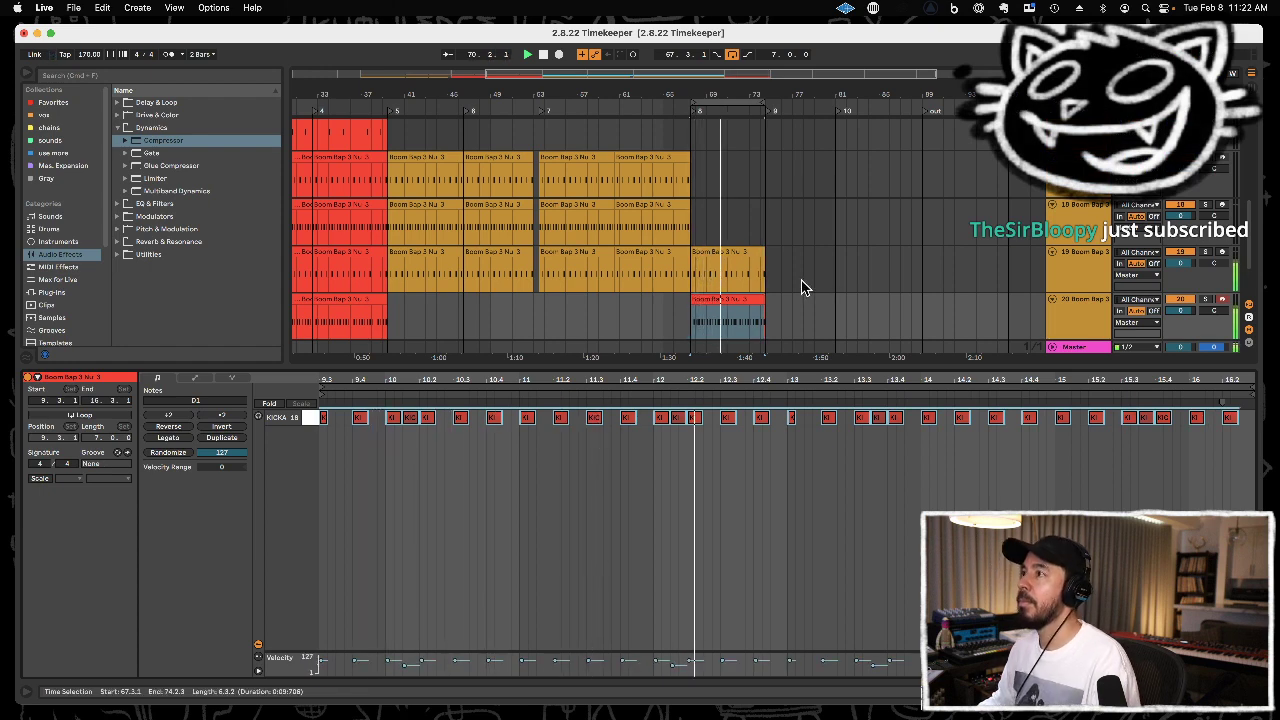
Close the clip's note editor and select both clips on track 13 Kontakt from 67.3.1 to 74.3.1.
double_click(747, 366)
scroll(747, 367, "up", 2)
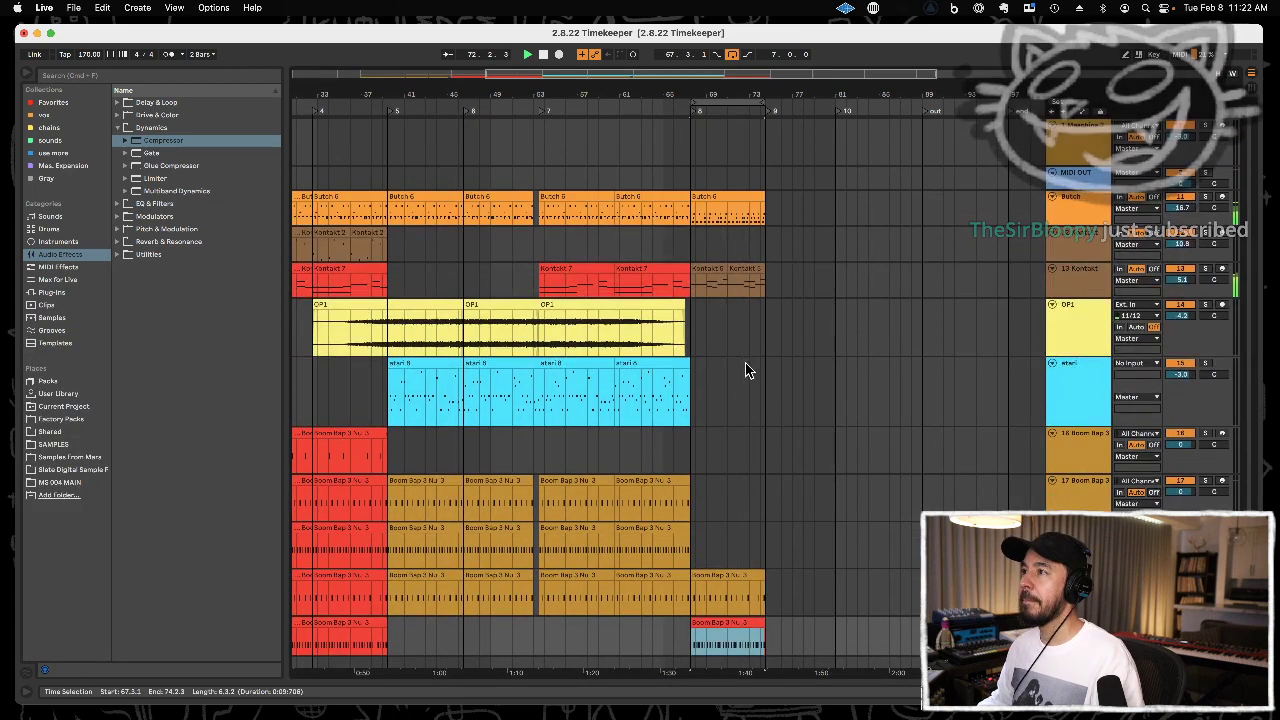
left_click(716, 266)
key("z")
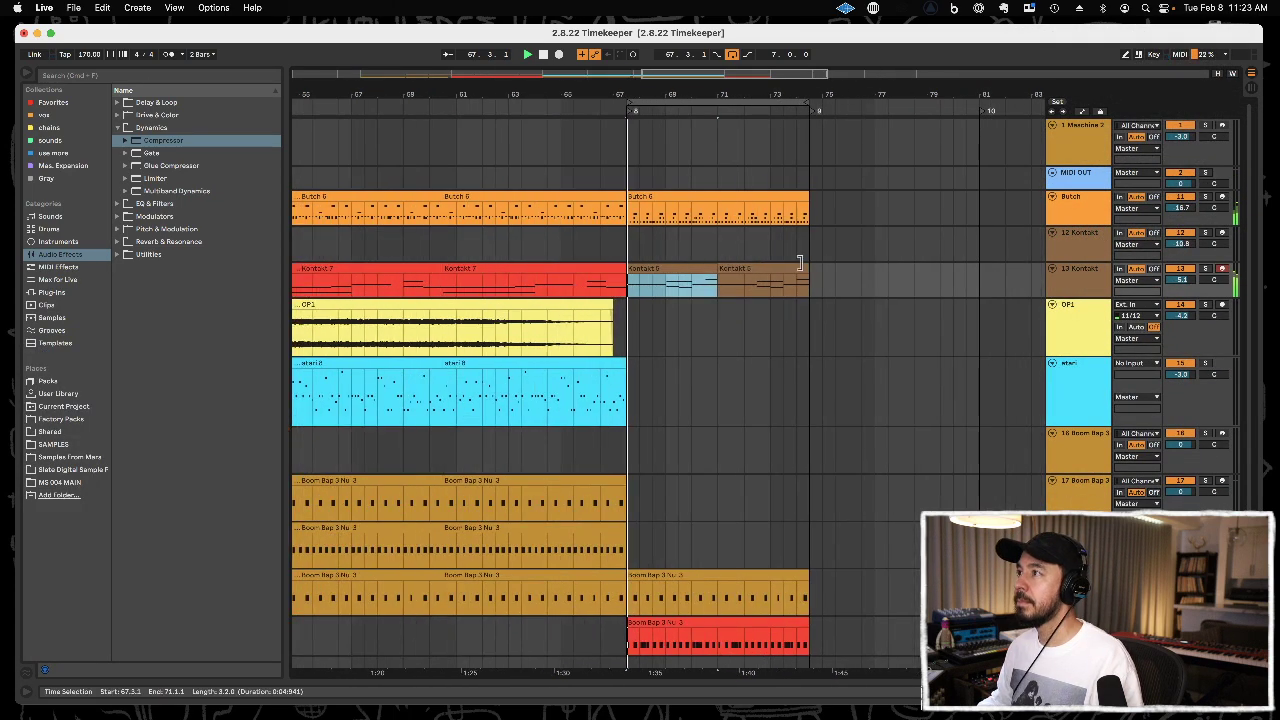
left_click(812, 280, "shift")
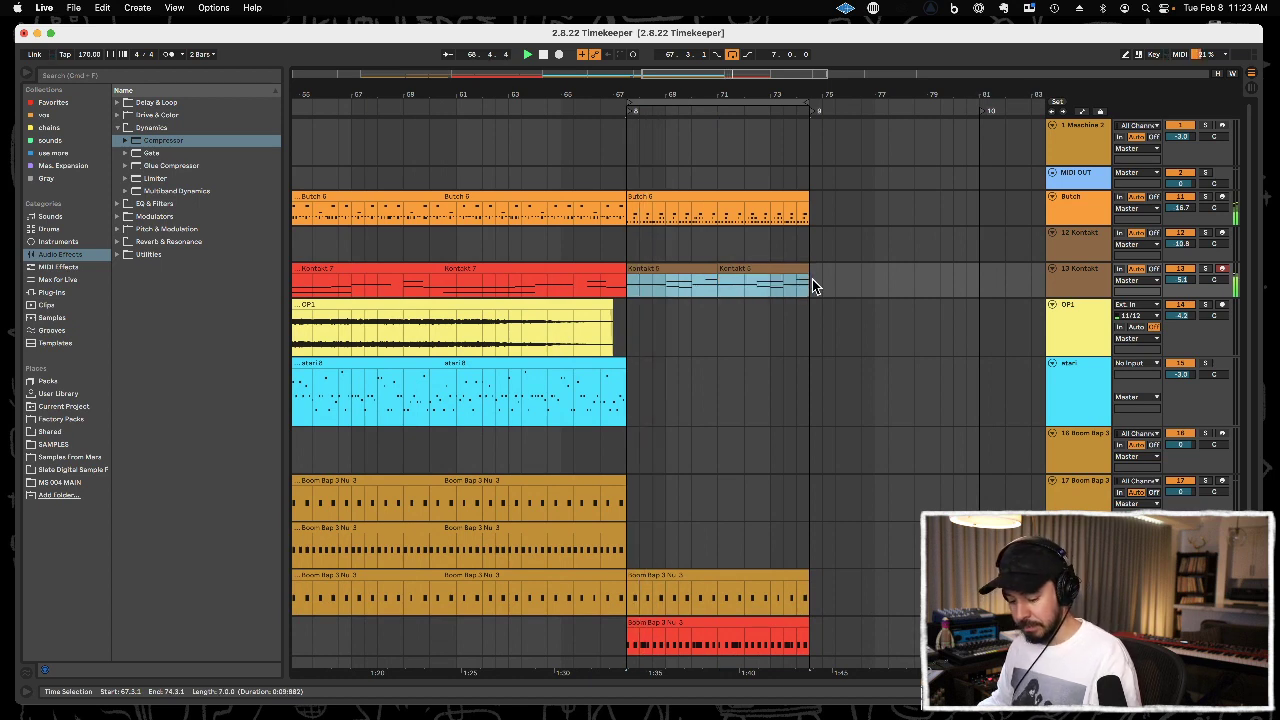
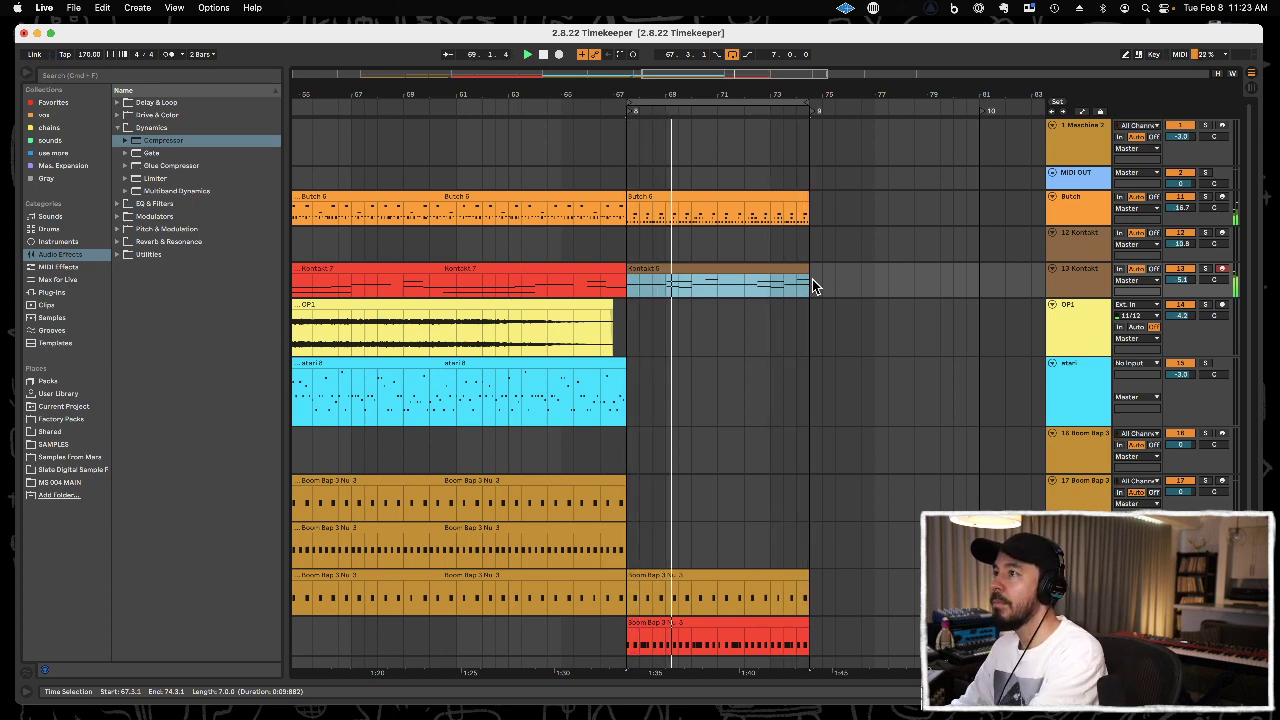
Record a new take on track 13 Kontakt from 67.3.1 to 74.3.1 and open the recorded clip's notes.
key("F9")
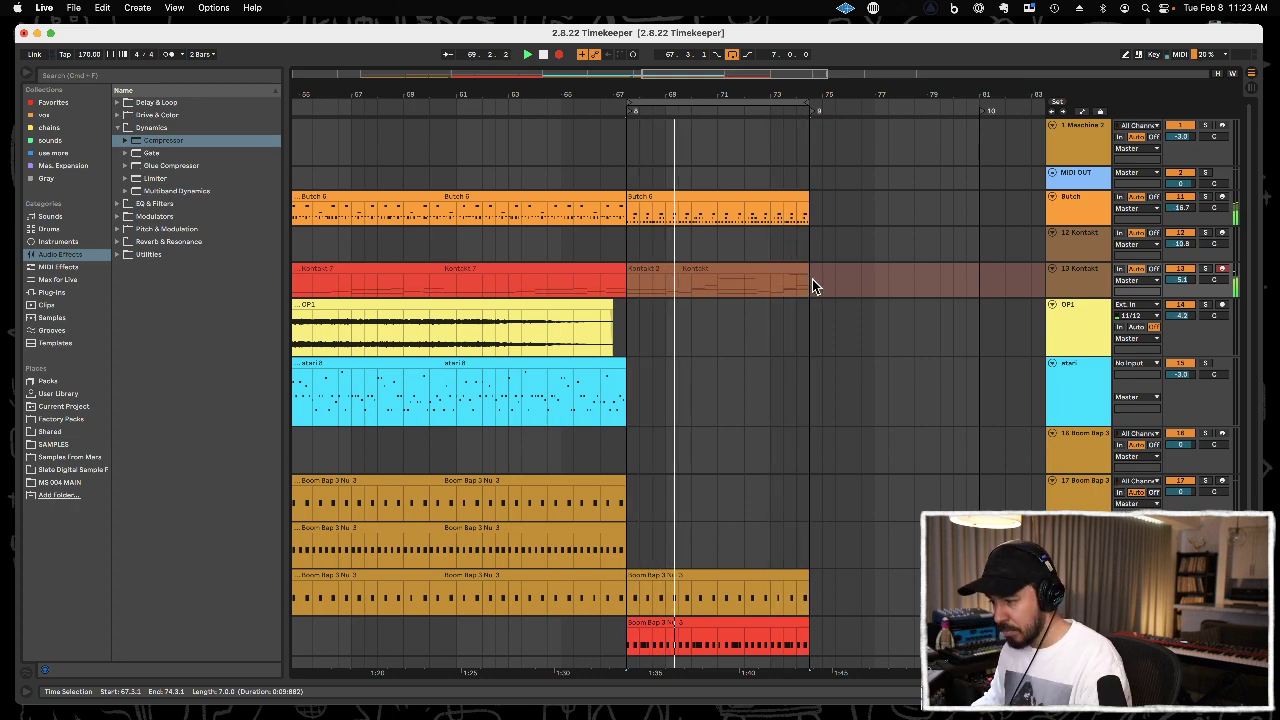
left_click(749, 268)
double_click(749, 268)
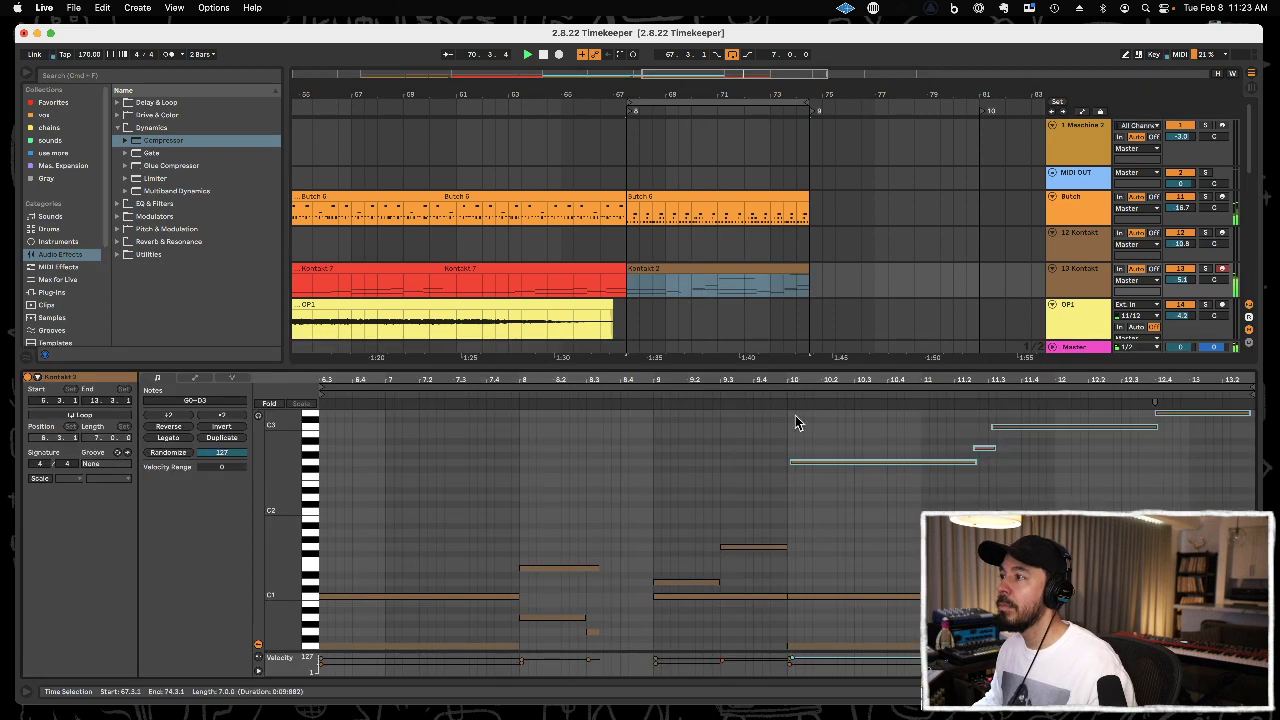
Tighten the upper melody to start at 10.1.1, with A2 from 11.2.1 to 11.3.1 and the last D3 ending at 13.3.1.
left_click(971, 475)
left_click(975, 461)
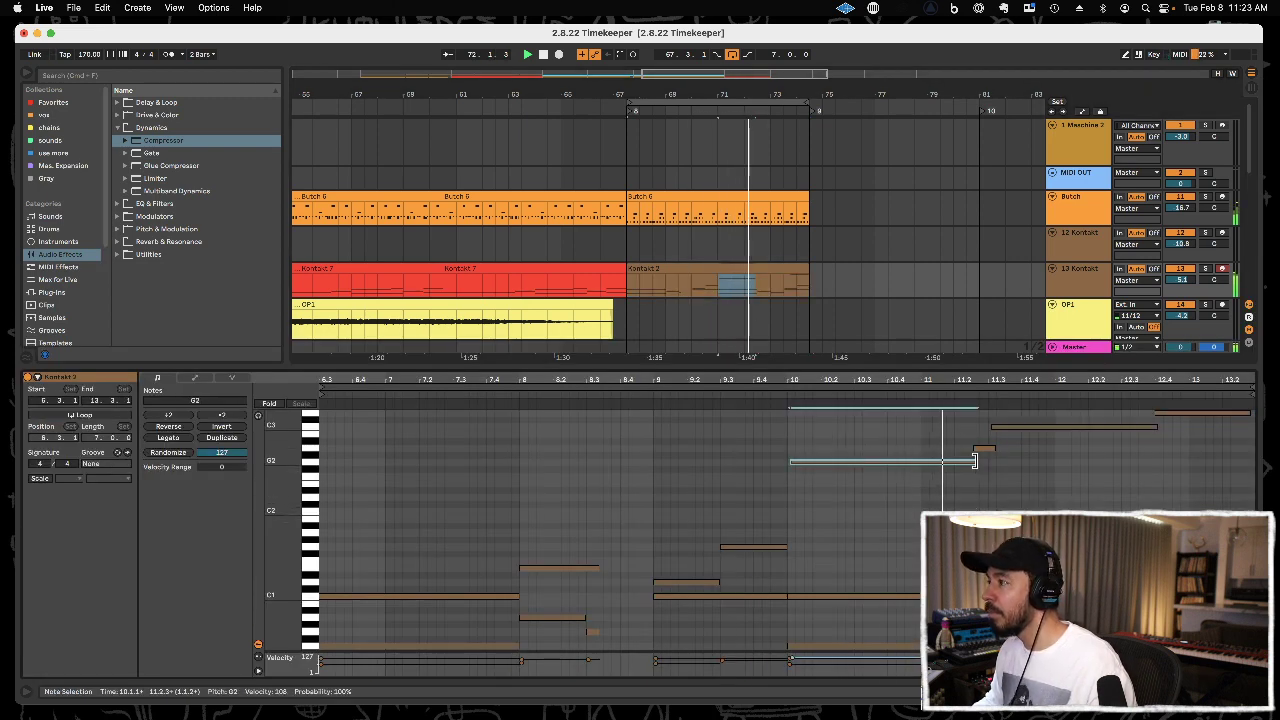
mouse_move(968, 461)
left_mouse_down()
mouse_move(984, 450)
mouse_move(959, 447)
mouse_move(987, 448)
left_mouse_up()
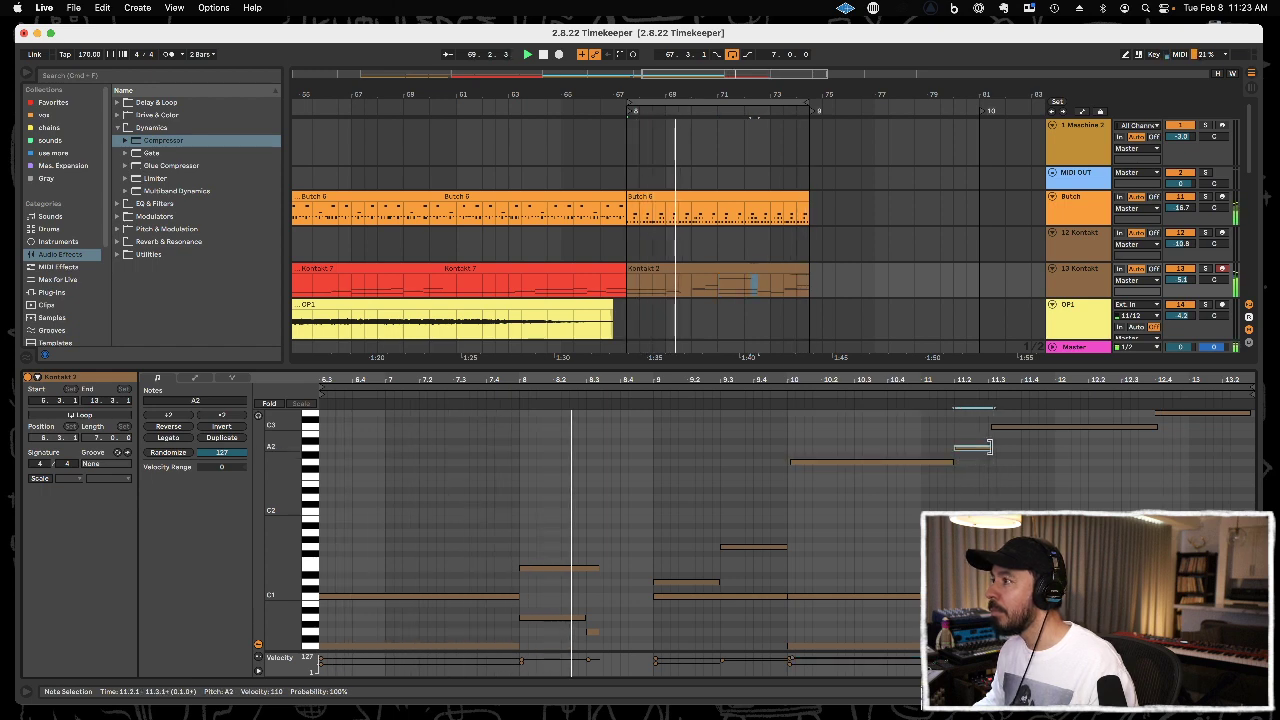
left_click_drag(937, 486, 1237, 286)
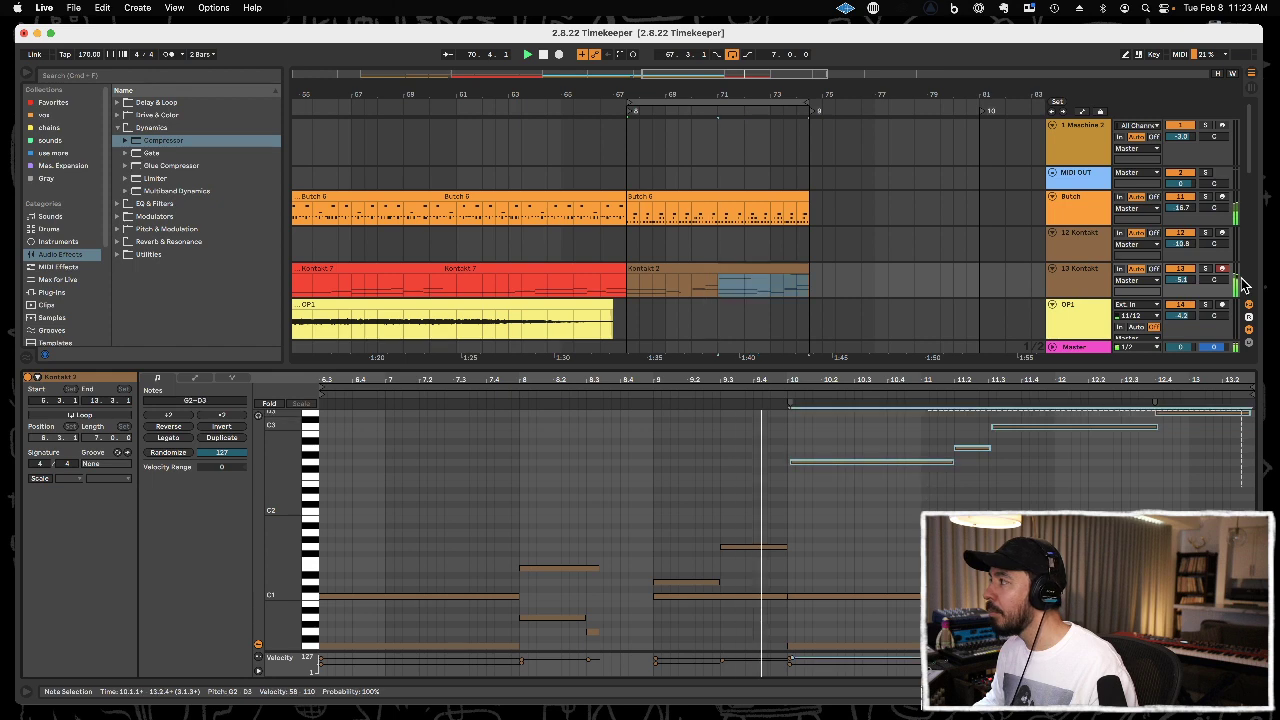
left_click(1212, 433)
left_click_drag(1244, 413, 1192, 419)
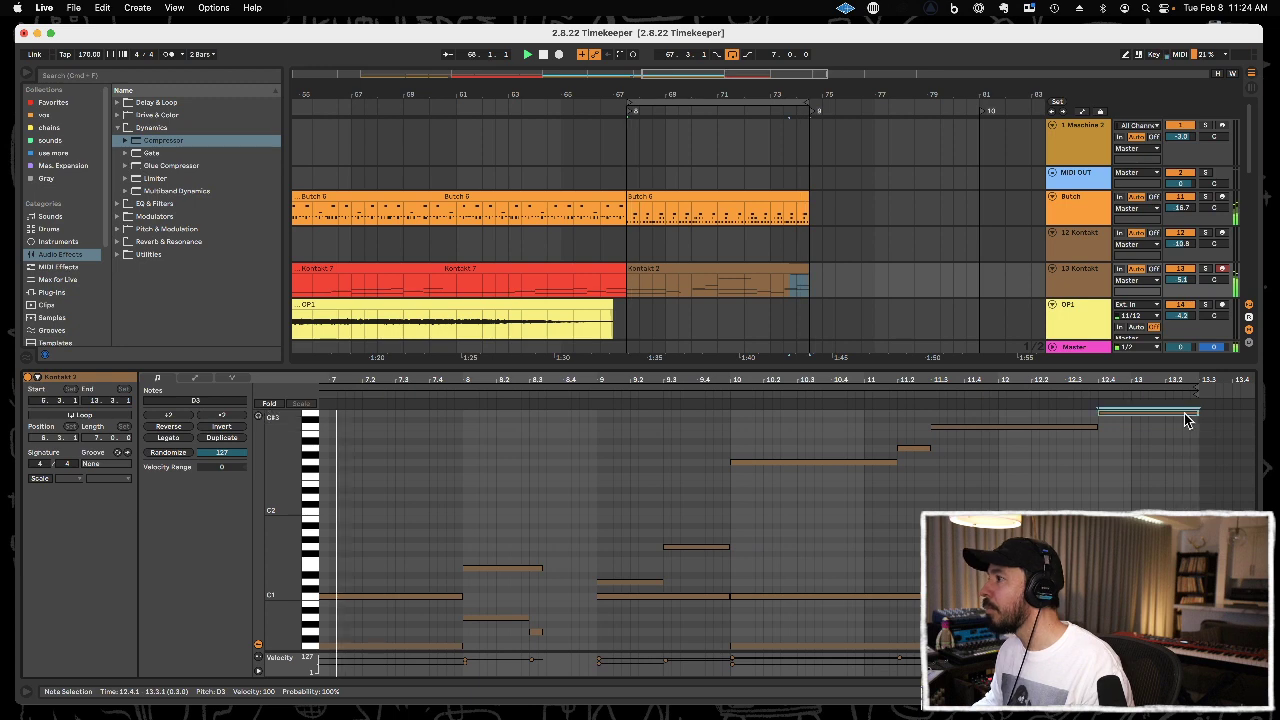
Copy the second half of the track 13 clip (71.1.1 to 74.3.1) over its first half and show both clips' notes.
left_click_drag(720, 289, 808, 287)
left_click_drag(634, 282, 717, 282)
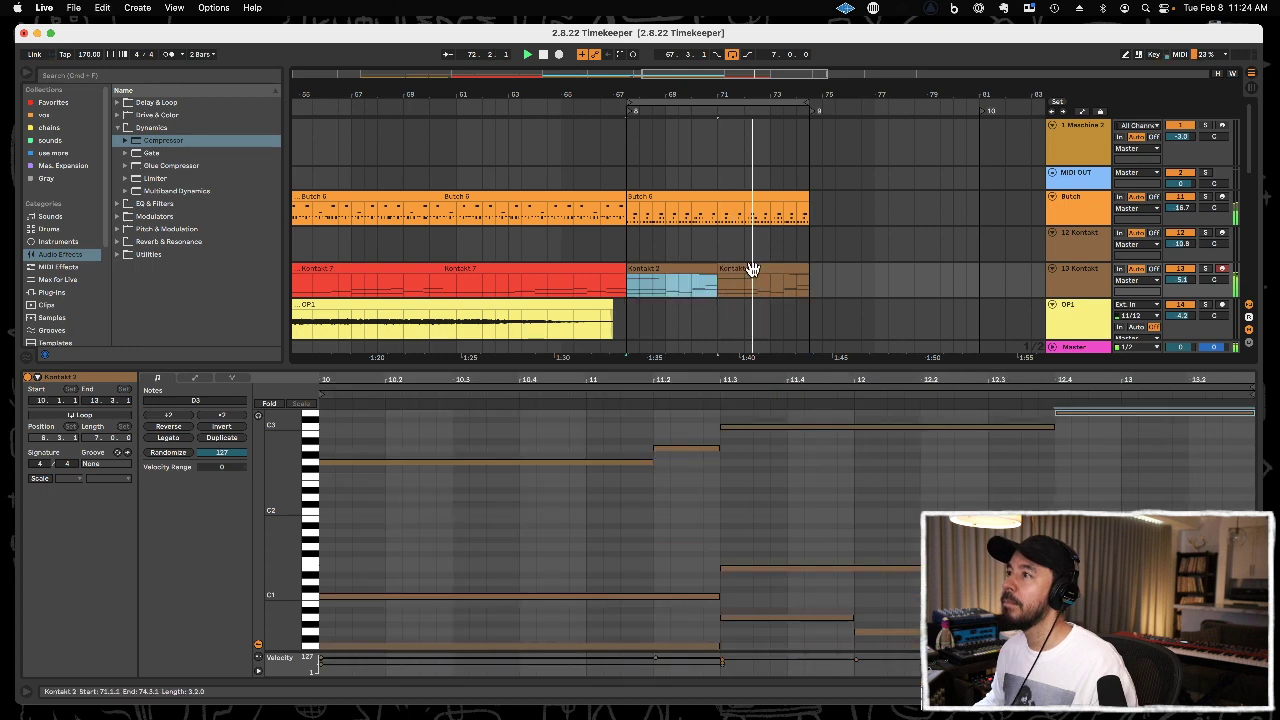
left_click(750, 271, "shift")
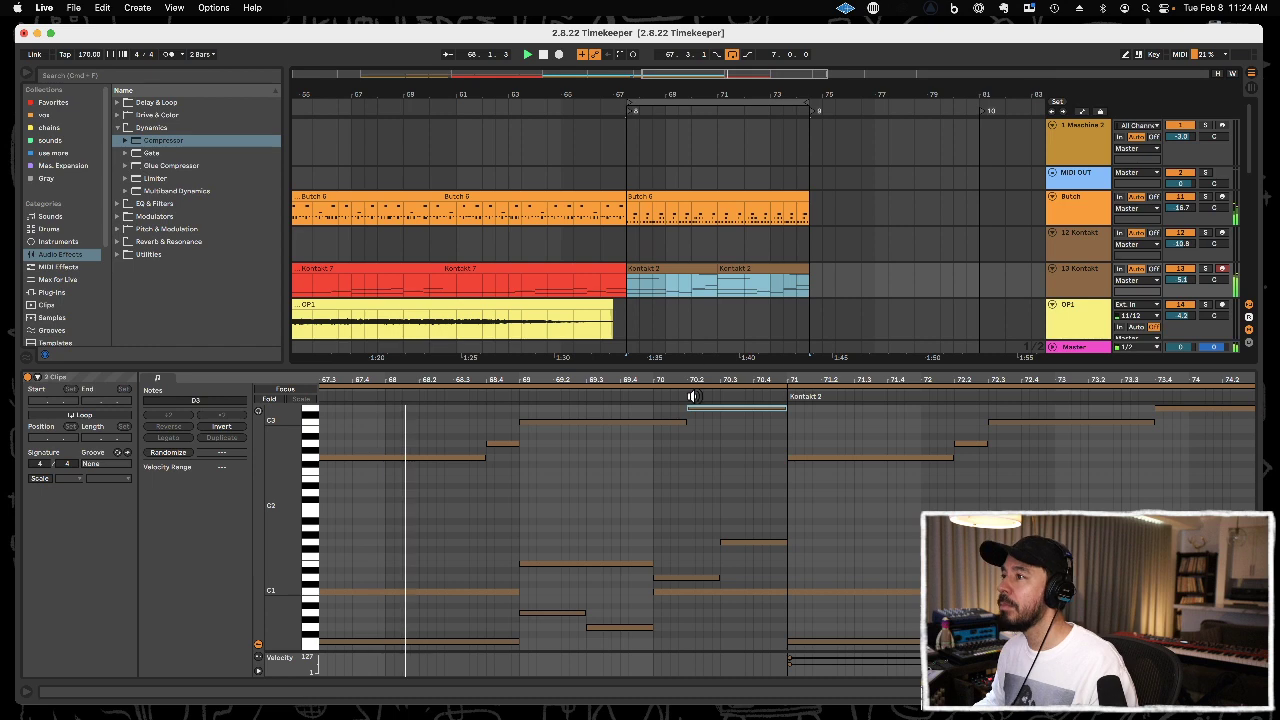
In the first Kontakt 2 clip, extend the C3 note to 70.3.1 and make the D3 note start there.
left_click(675, 422)
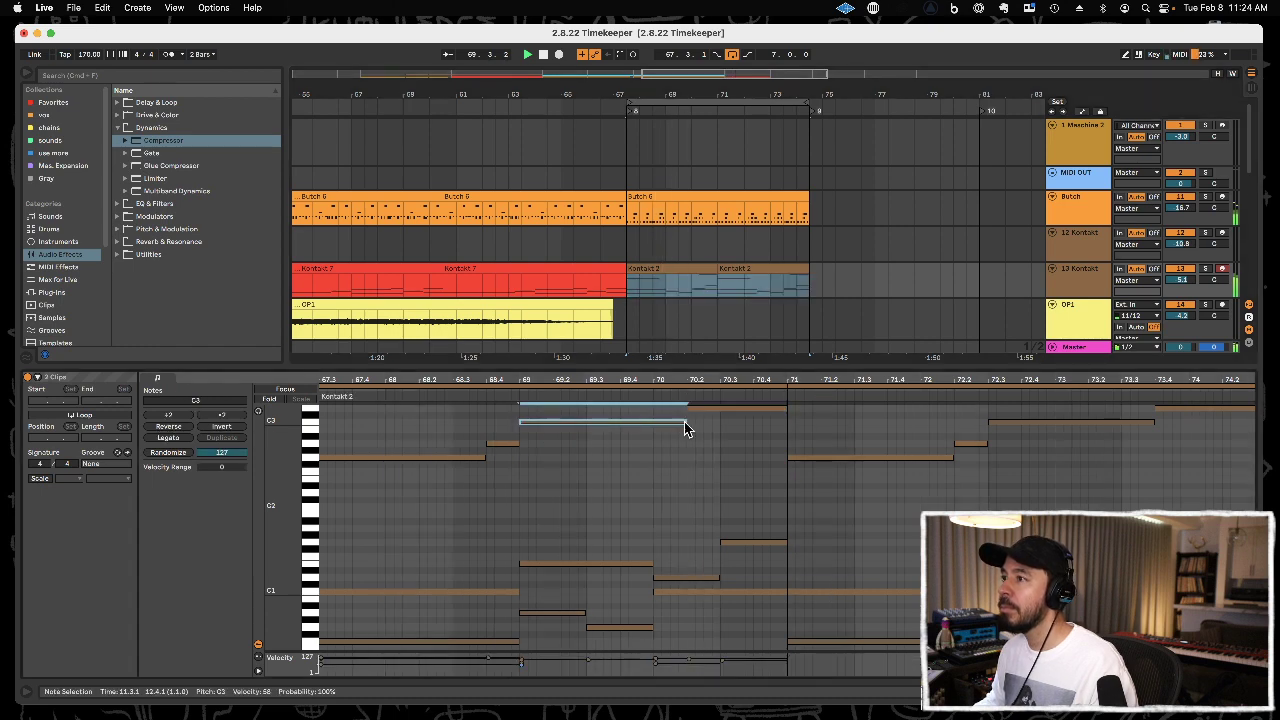
left_click_drag(682, 422, 719, 422)
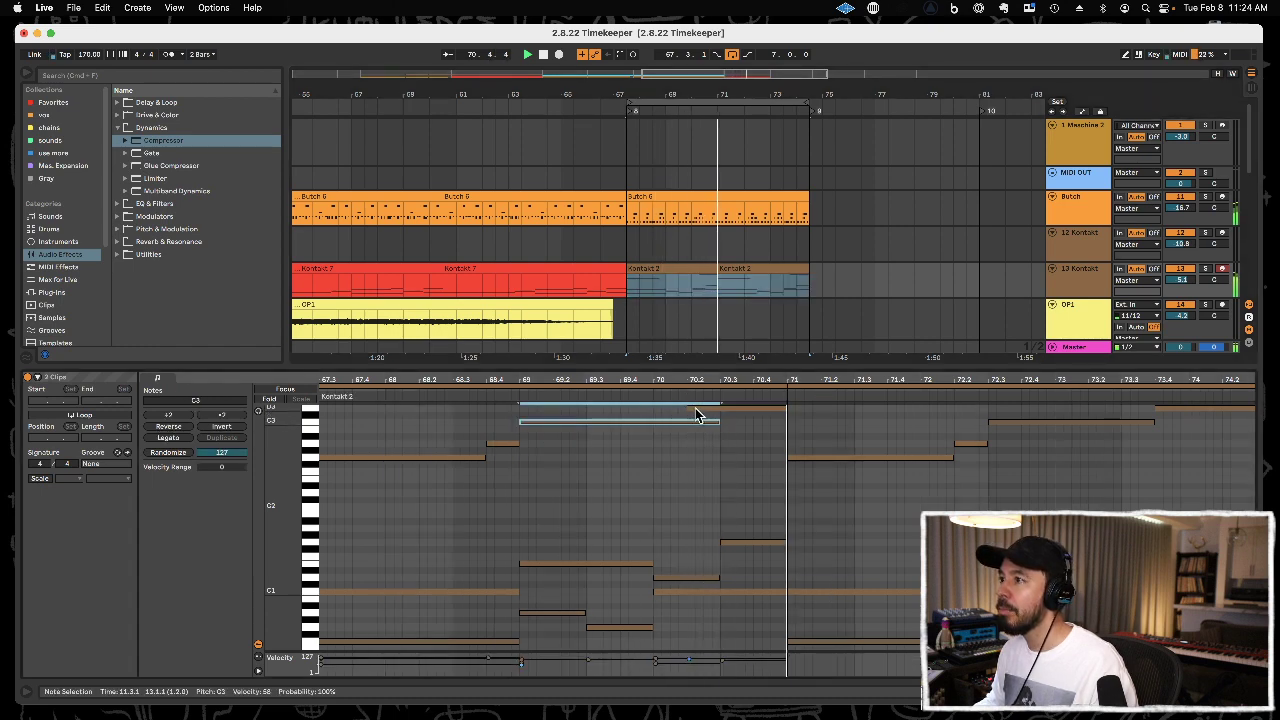
double_click(691, 408)
left_click_drag(688, 408, 713, 408)
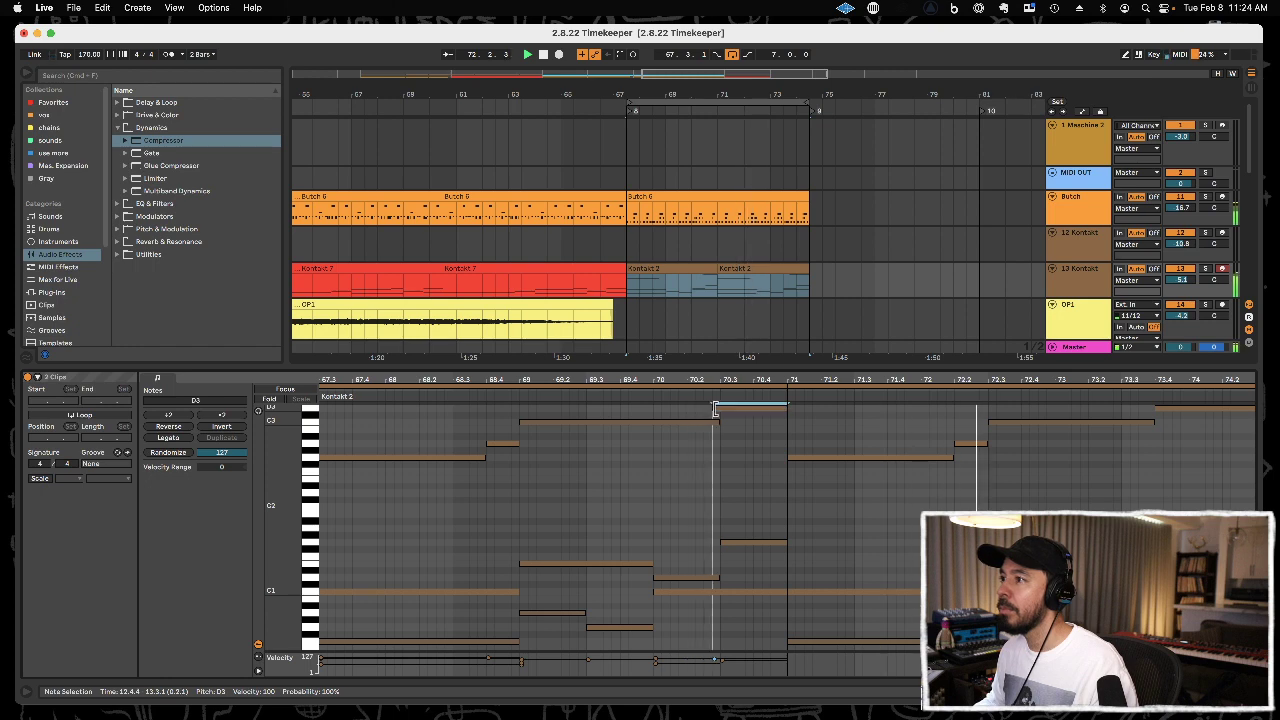
In the second Kontakt 2 clip, move the change from C3 to D3 to 74.1.1 and close the note editor.
left_click(1176, 410)
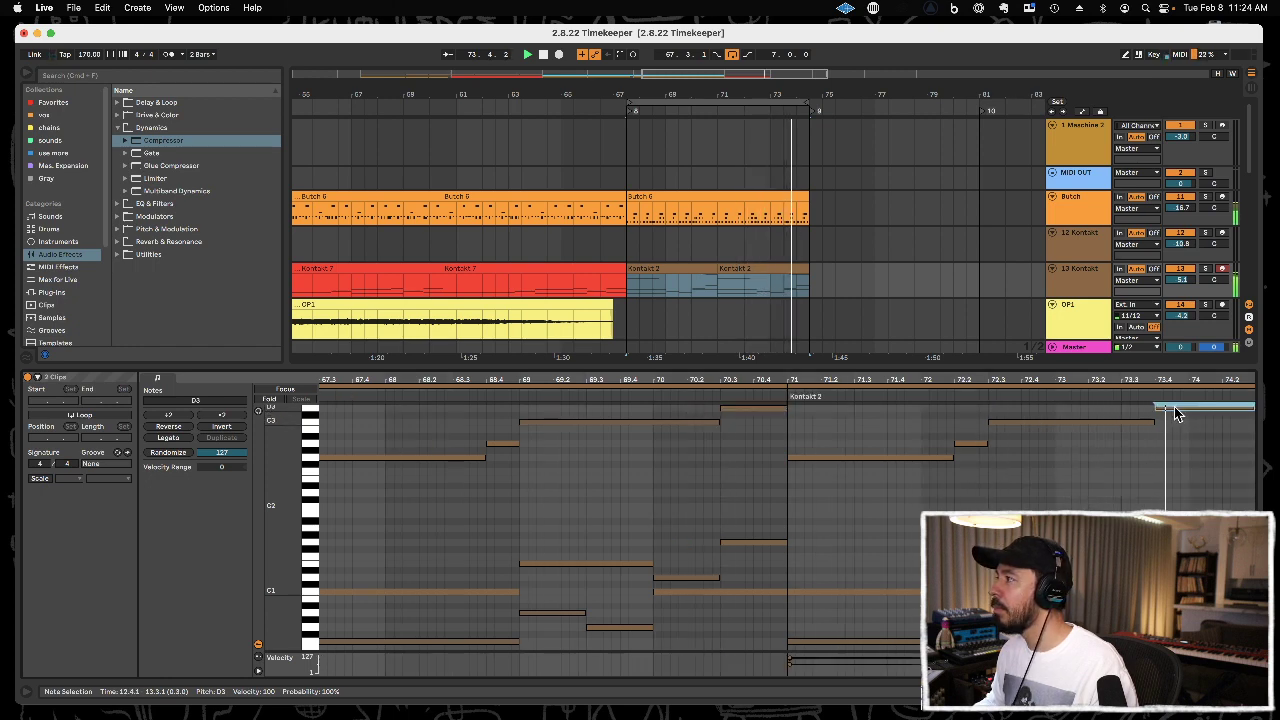
mouse_move(1165, 408)
left_mouse_down()
mouse_move(1187, 408)
mouse_move(1156, 422)
mouse_move(1188, 420)
left_mouse_up()
left_click(1145, 453)
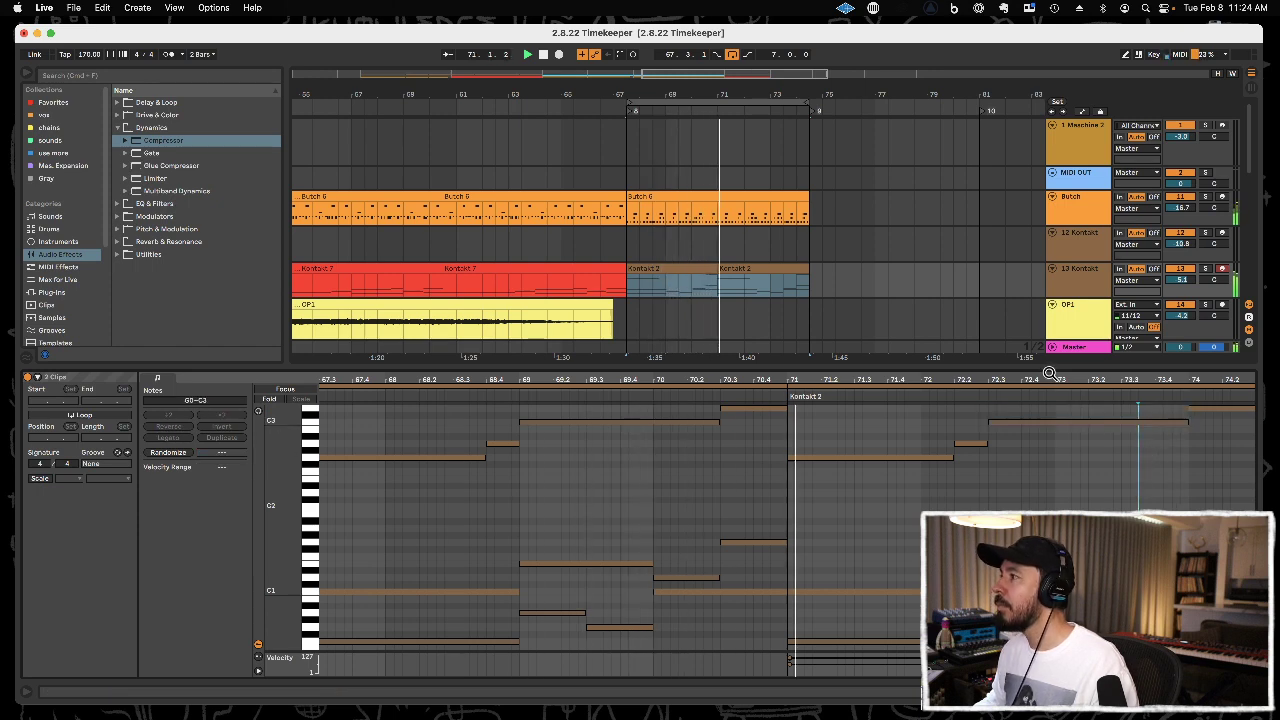
left_click_drag(1044, 367, 1036, 465)
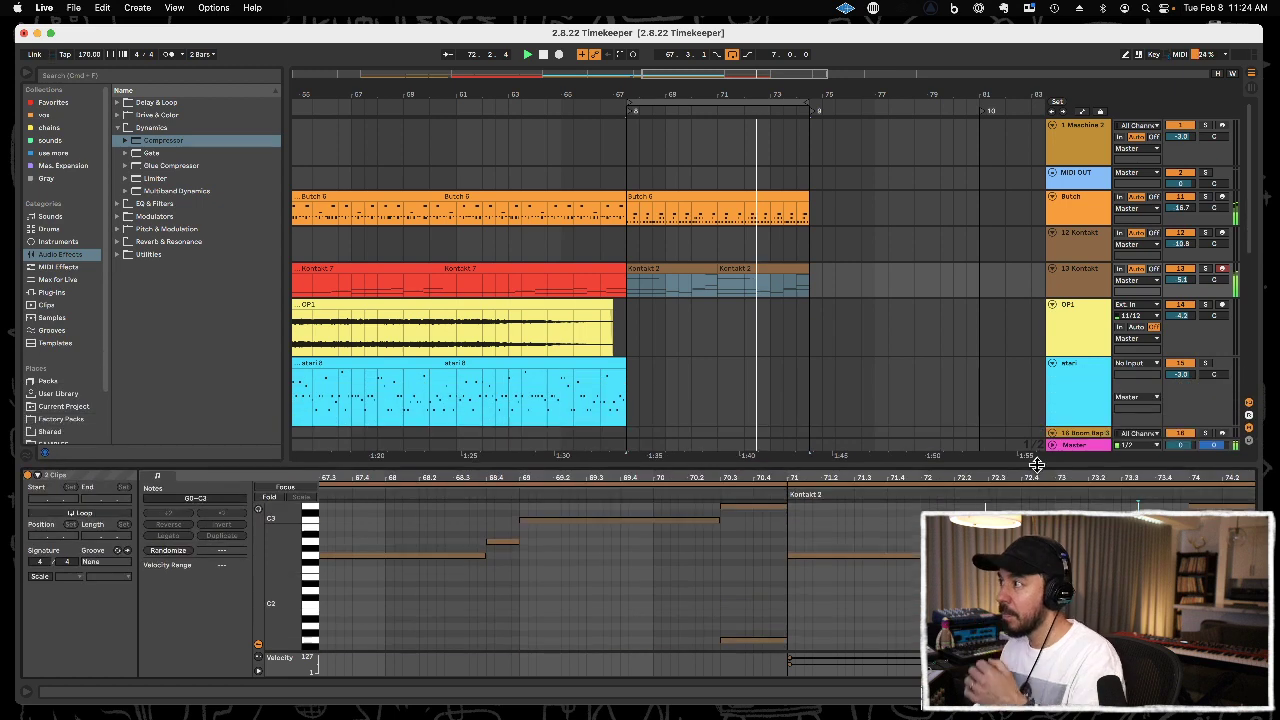
key("super+alt+l")
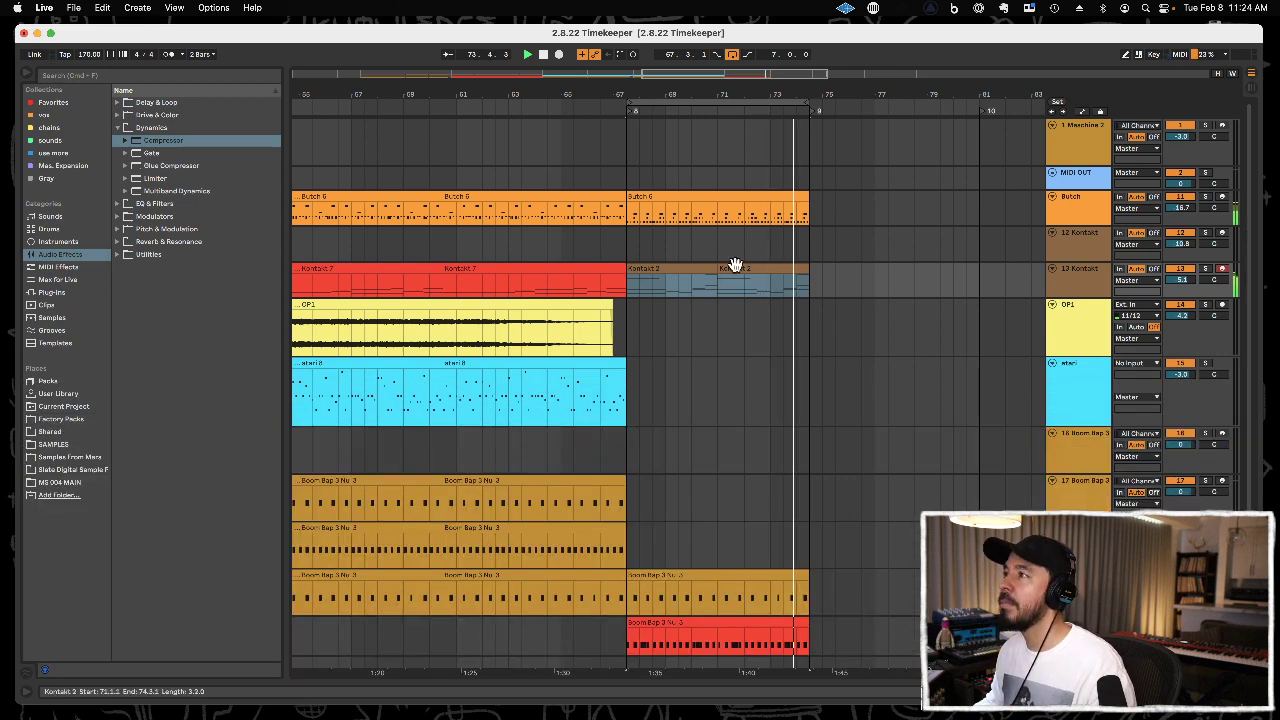
Record a new part on track 12 Kontakt from 67.3.1 to 74.3.1.
left_click(701, 243)
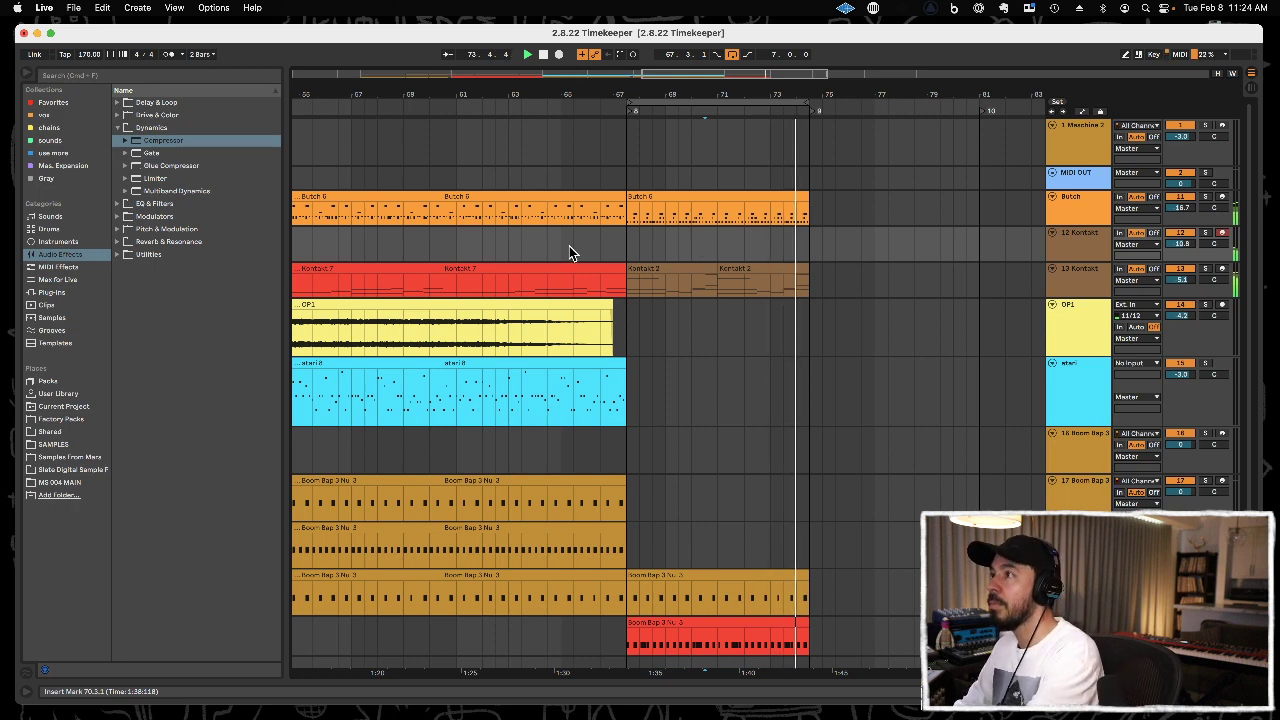
key("F9")
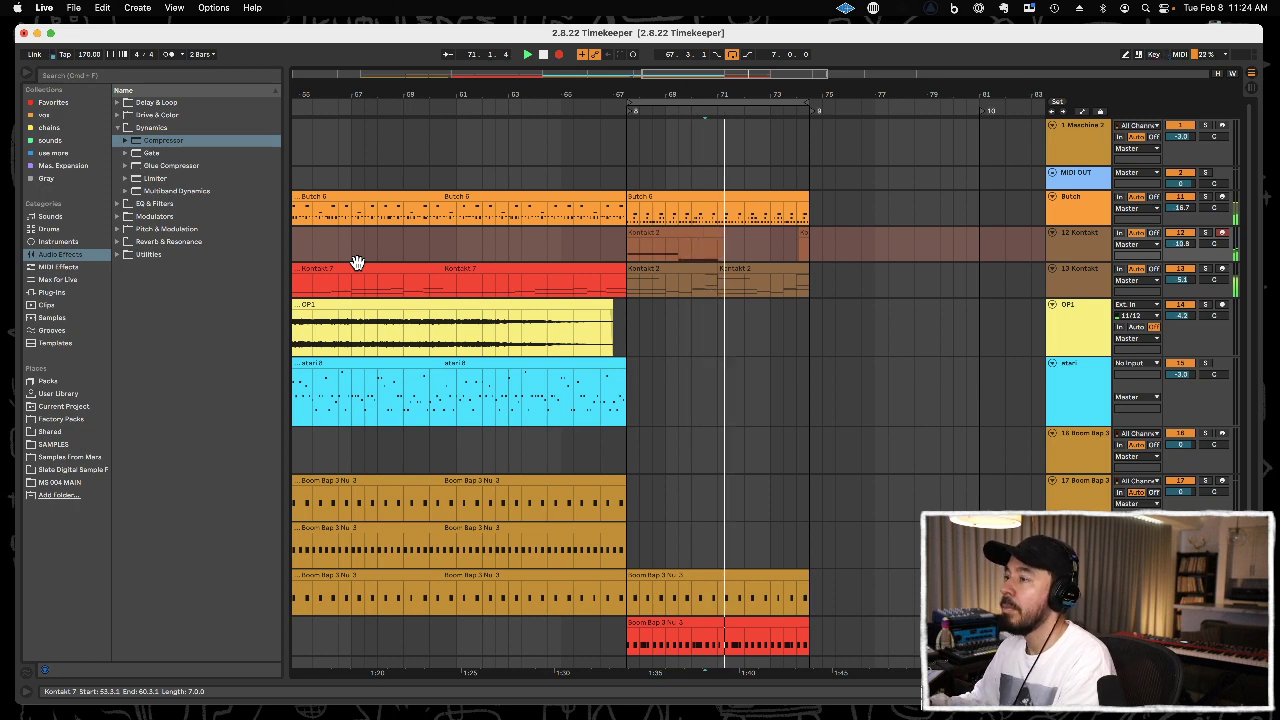
key("F9")
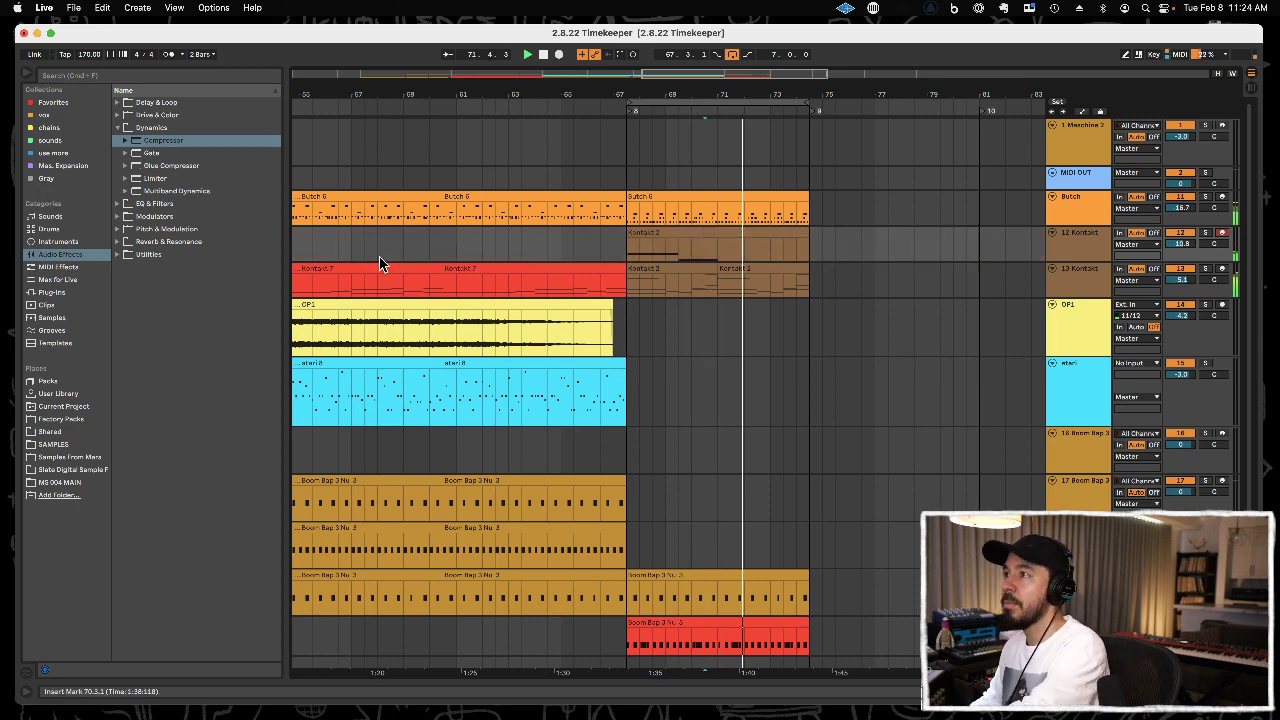
Quantize the new track 12 clip's notes and fit G2 to end at 3.3.1 and E2 to run from 3.3.1 to 5.1.1.
double_click(695, 231)
left_click(650, 565)
key("super+a")
key("super+u")
left_click(650, 565)
left_click_drag(526, 528, 614, 613)
left_click(613, 577)
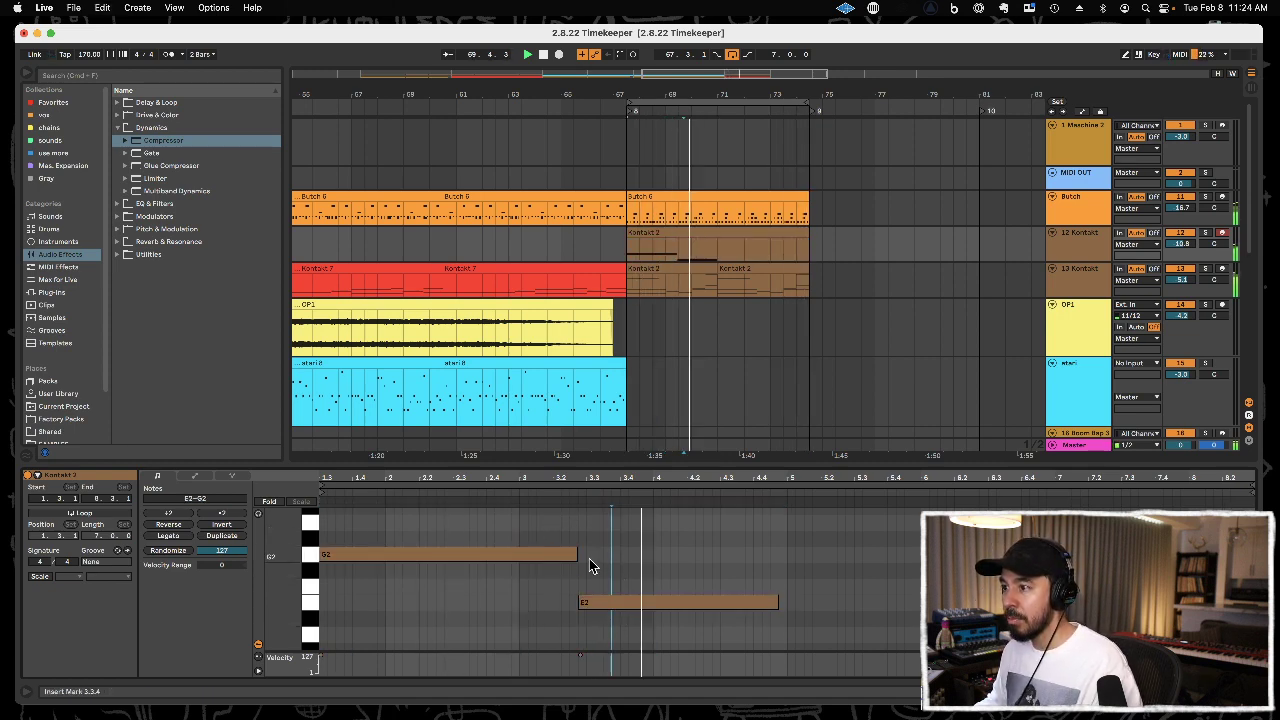
left_click_drag(575, 554, 584, 555)
left_click_drag(587, 605, 590, 604)
Duplicate the two notes to 5.1.1, lower the copies to C2 and D2, and close the note editor.
key("super+a")
key("super+d")
left_click(836, 540)
left_click(839, 554)
key("Down")
key("Down")
key("Down")
key("Down")
key("Down")
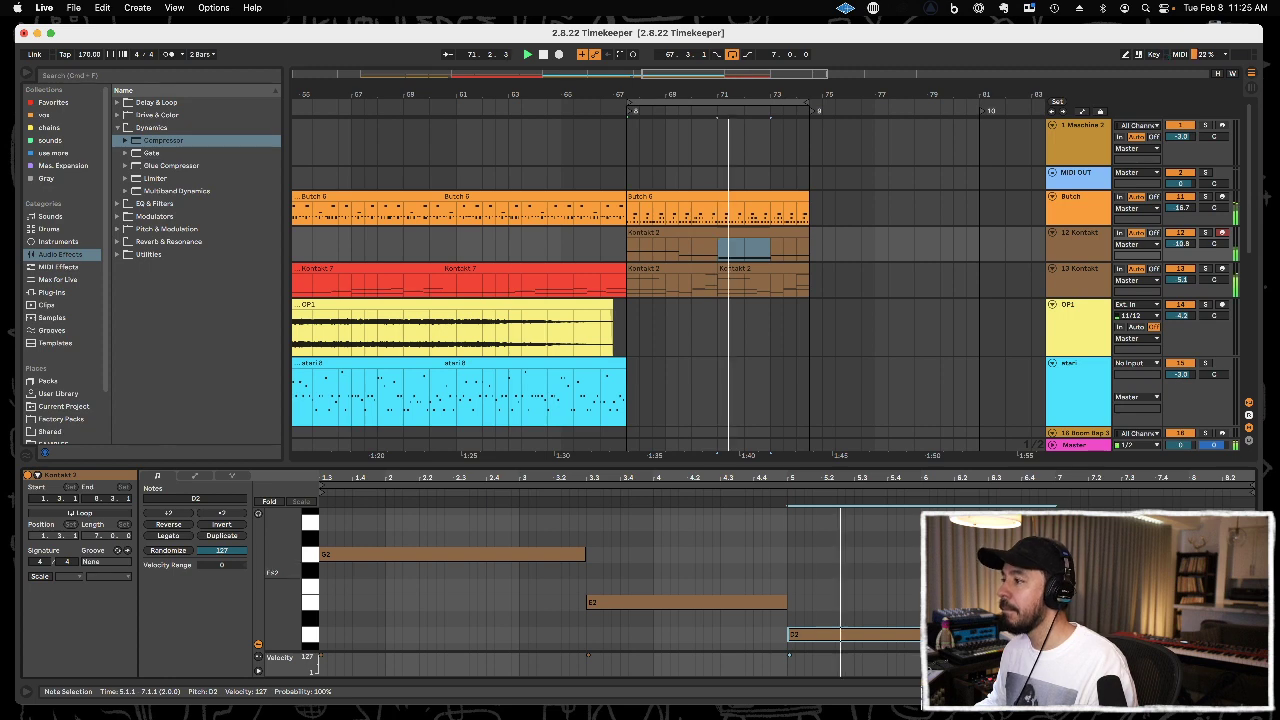
key("Down")
key("Down")
left_click(1110, 578)
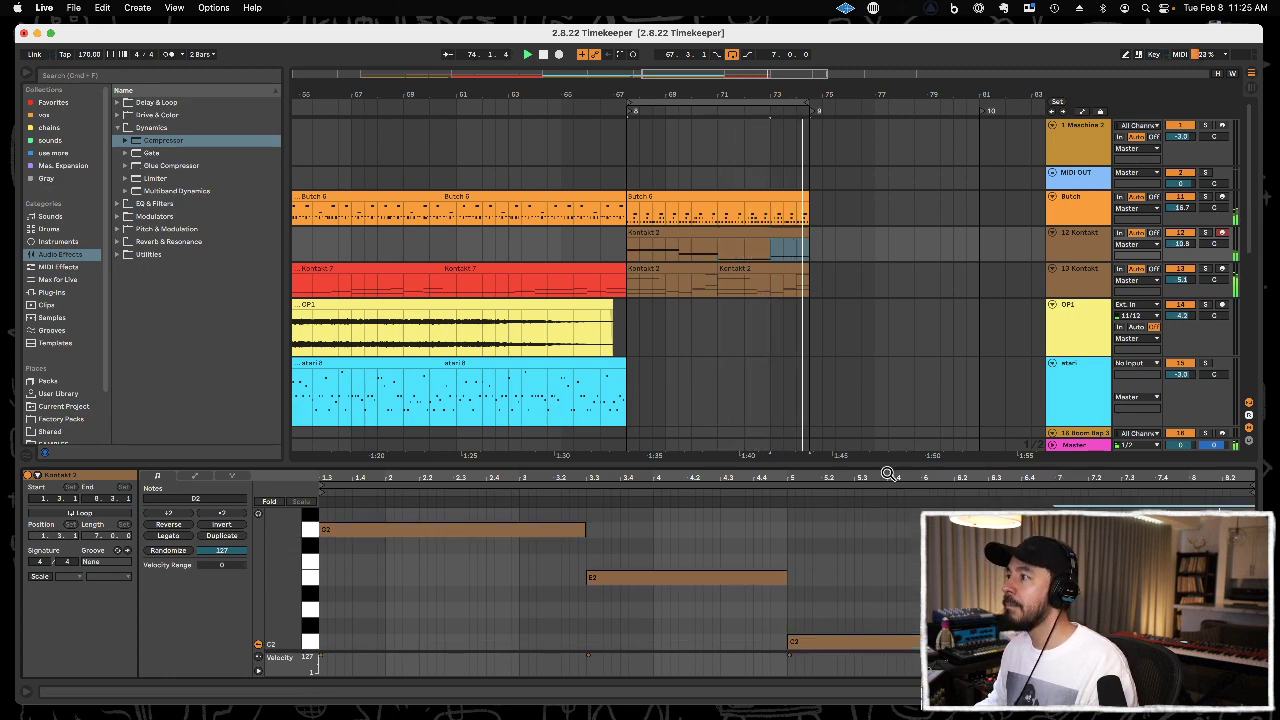
key("super+alt+l")
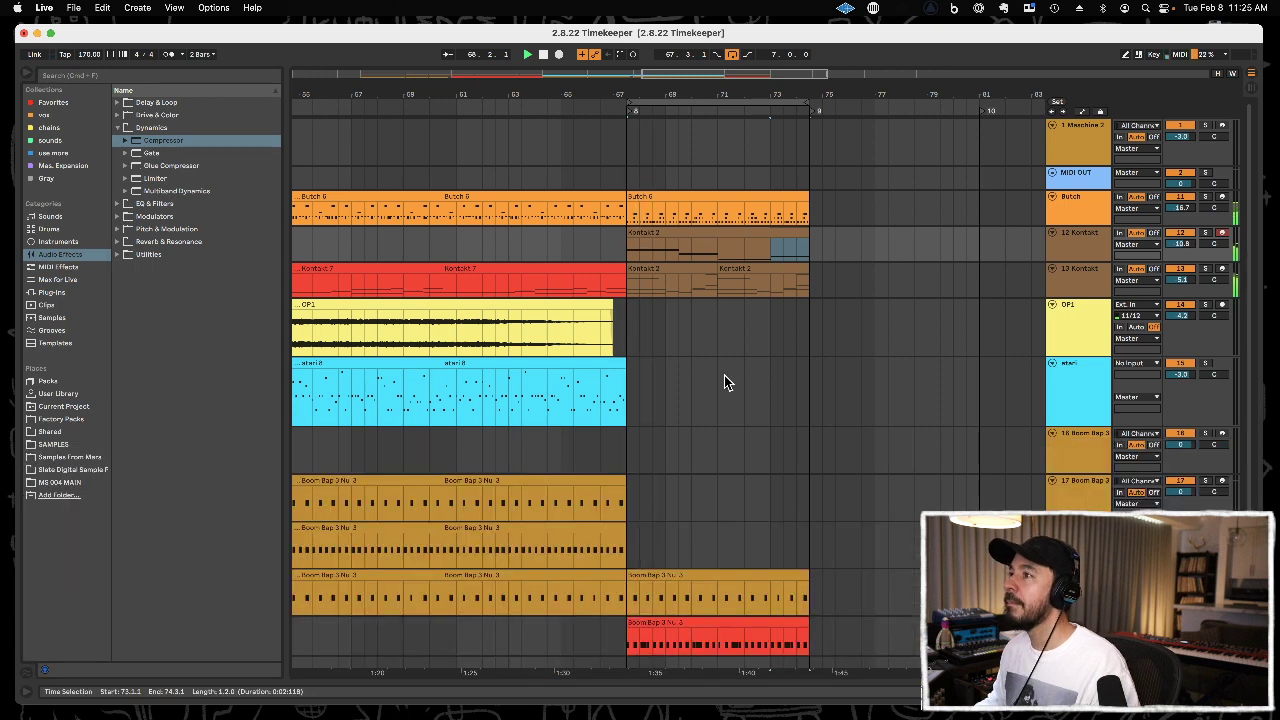
Duplicate the track 12 Kontakt 2 clip to 74.3.1 and delete the original at 67.3.1.
left_click(685, 234)
key("super+d")
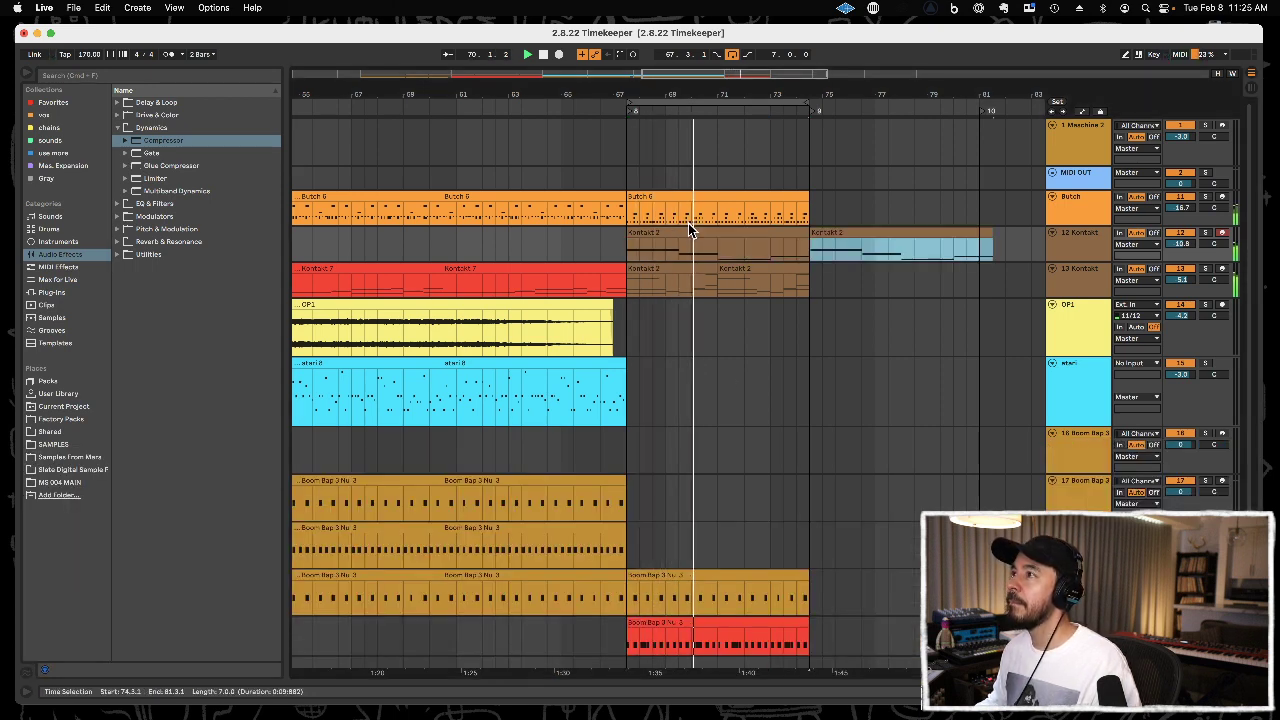
left_click(690, 232)
key("Delete")
Duplicate the Butch clip, both track 13 Kontakt clips and the two Boom Bap clips from 67.3.1 to 74.3.1.
left_click(691, 197)
key("super+d")
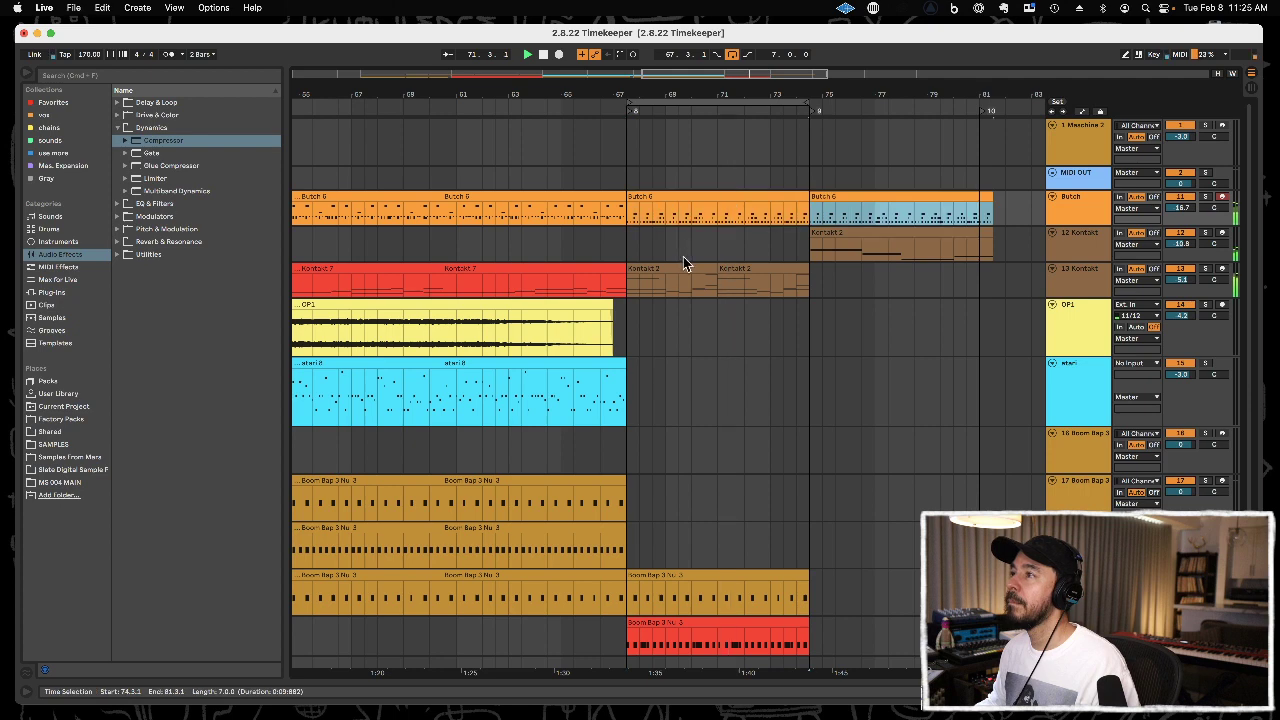
left_click(688, 267)
key("super+d")
scroll(768, 268, "down", 3)
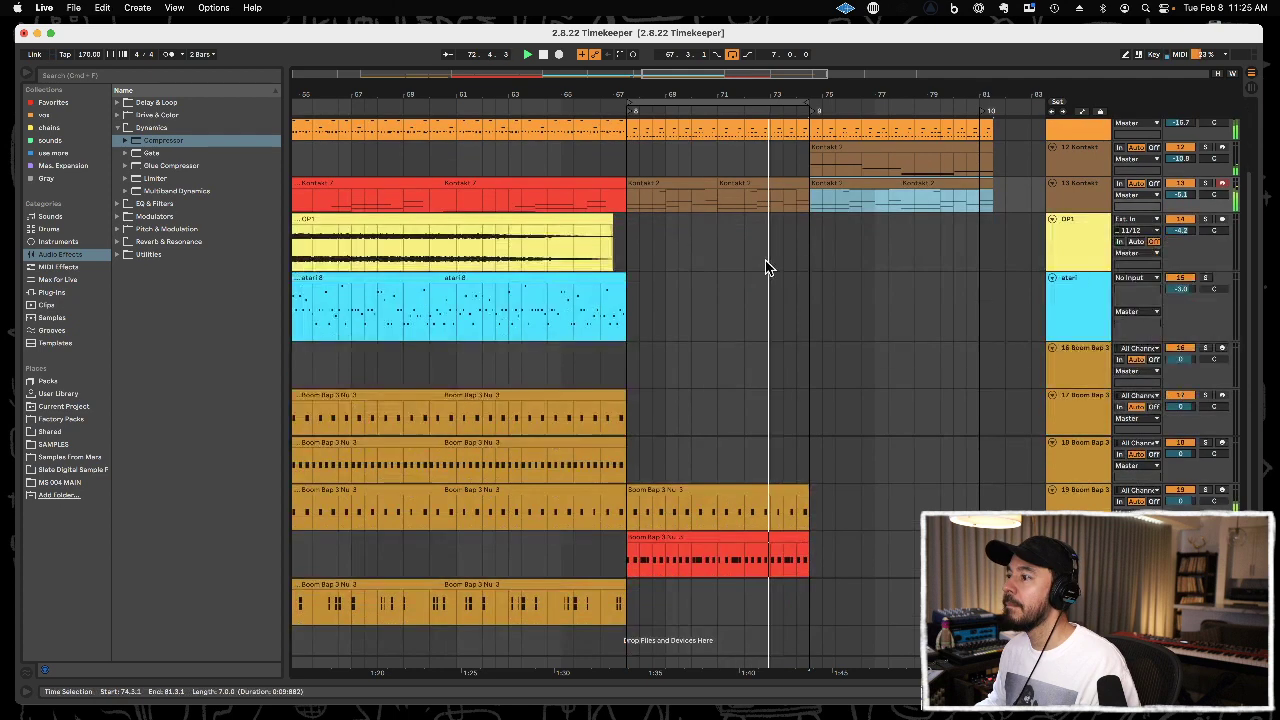
left_click(679, 490)
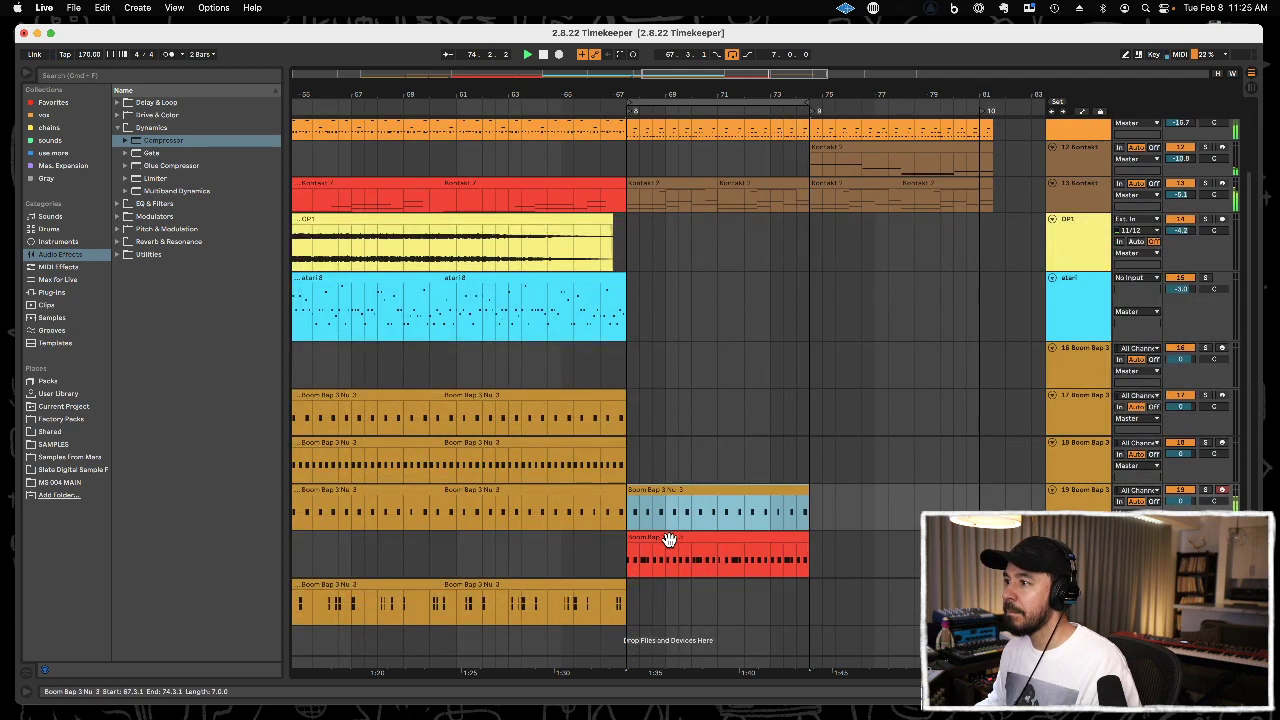
left_click(669, 540, "shift")
key("super+d")
Cut the half bar from 70.3.1 to 71.1.1 on all tracks and place it over 70.1.1 to 70.3.1.
left_click_drag(890, 96, 748, 82)
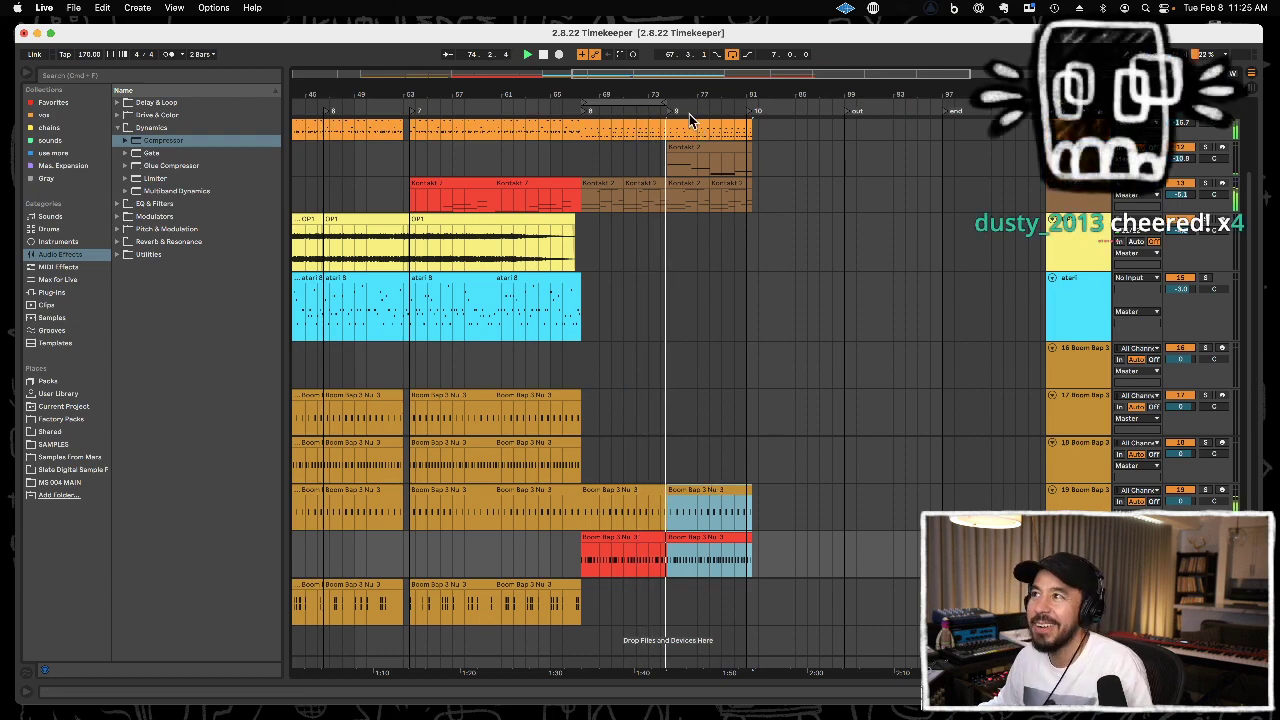
left_click_drag(653, 91, 748, 147)
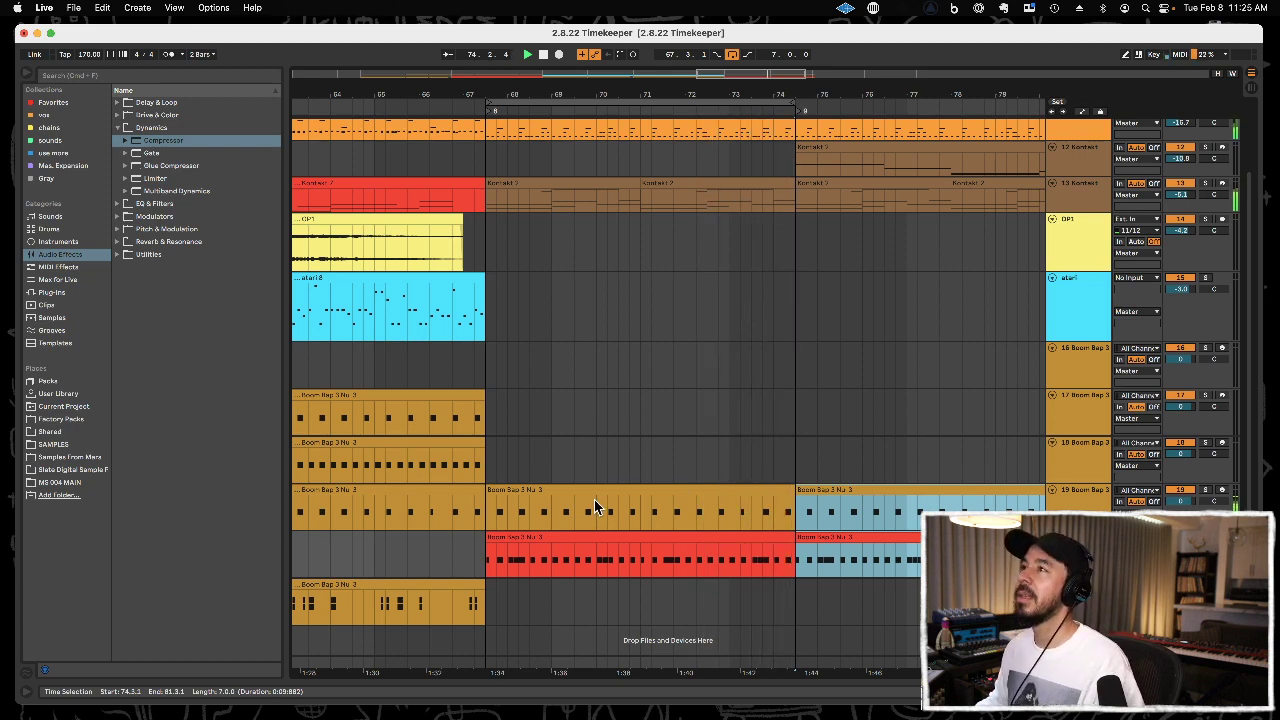
left_click_drag(617, 660, 645, 94)
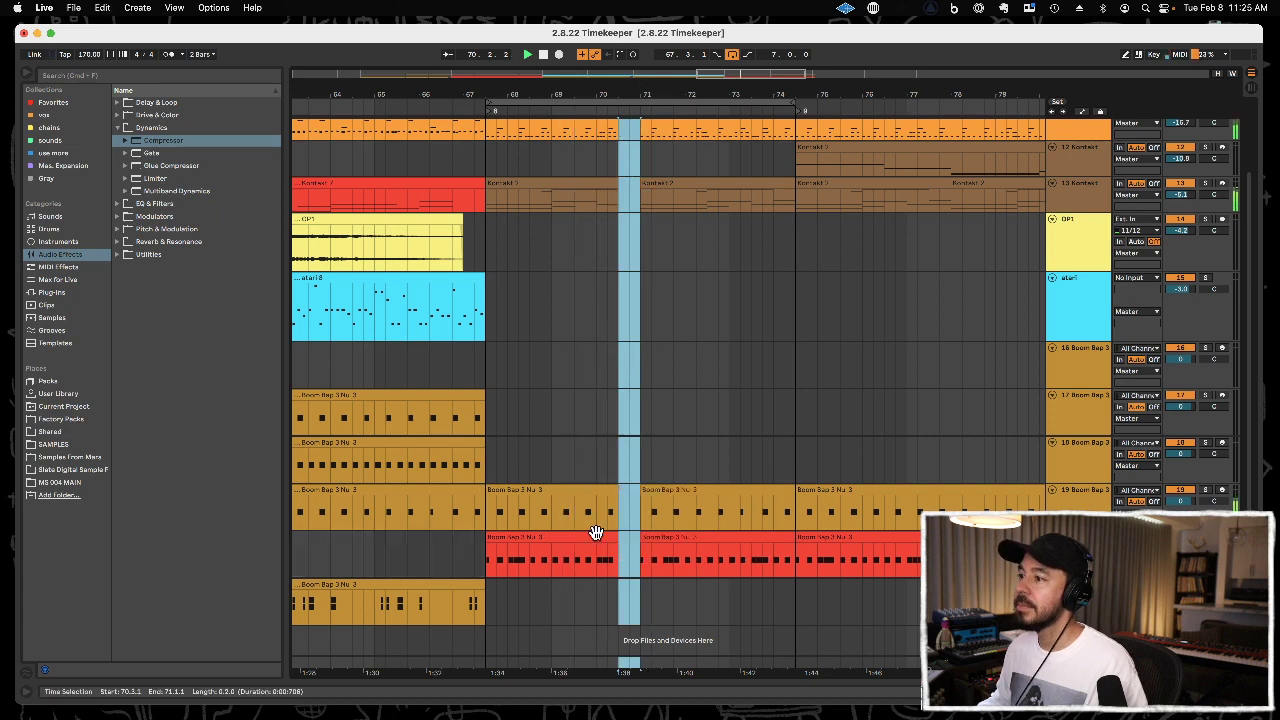
key("Delete")
left_click_drag(598, 669, 611, 97)
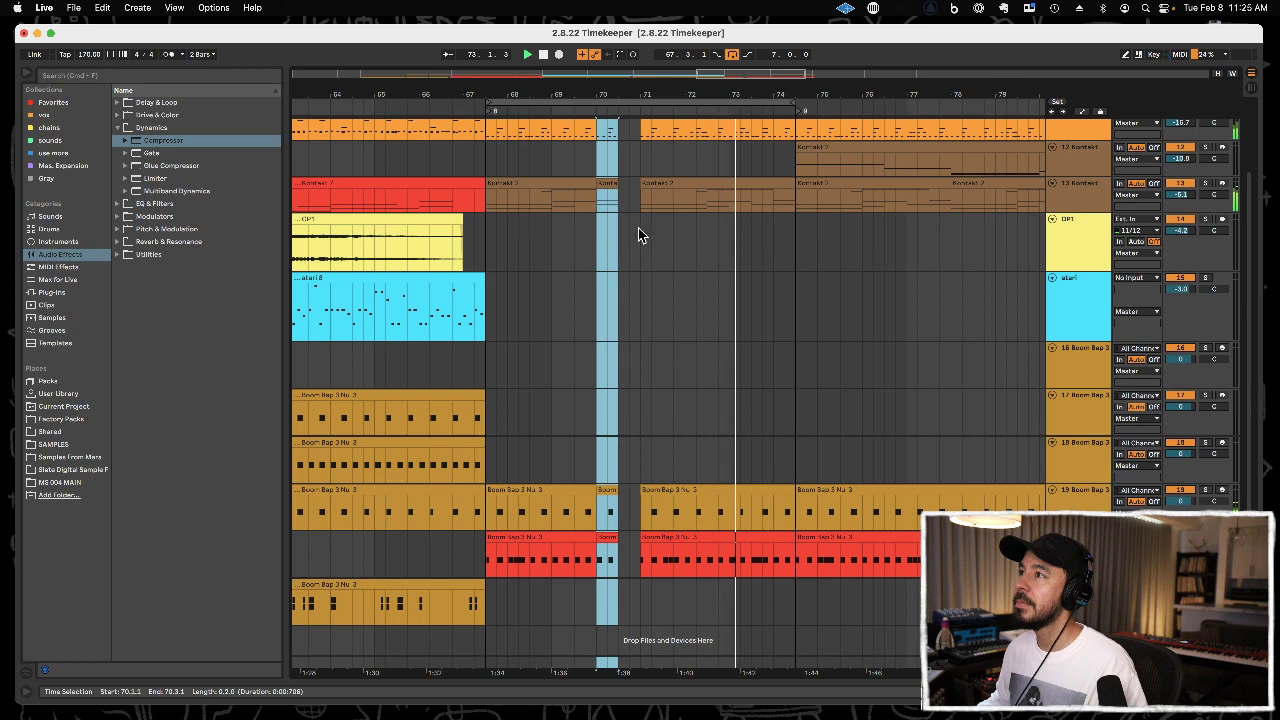
Delete the empty time from 70.3.1 to 71.1.1 so the following clips close the gap.
left_click(653, 541)
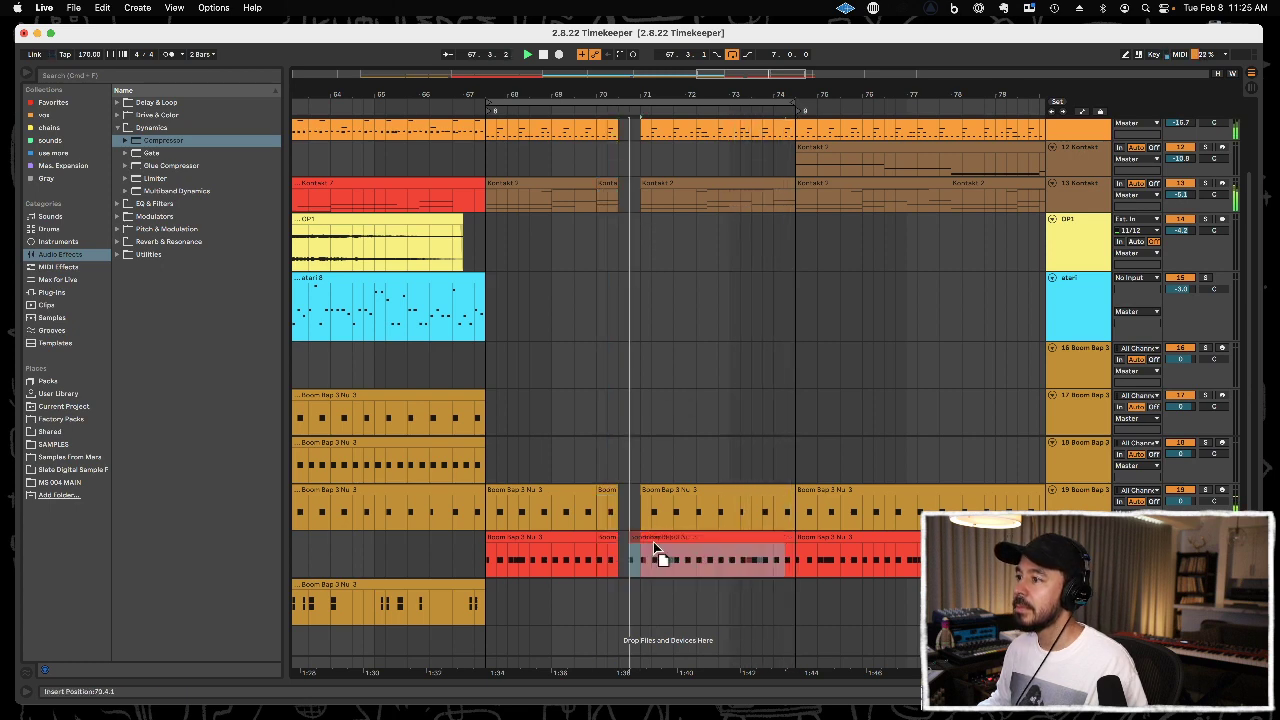
left_click_drag(643, 665, 631, 667)
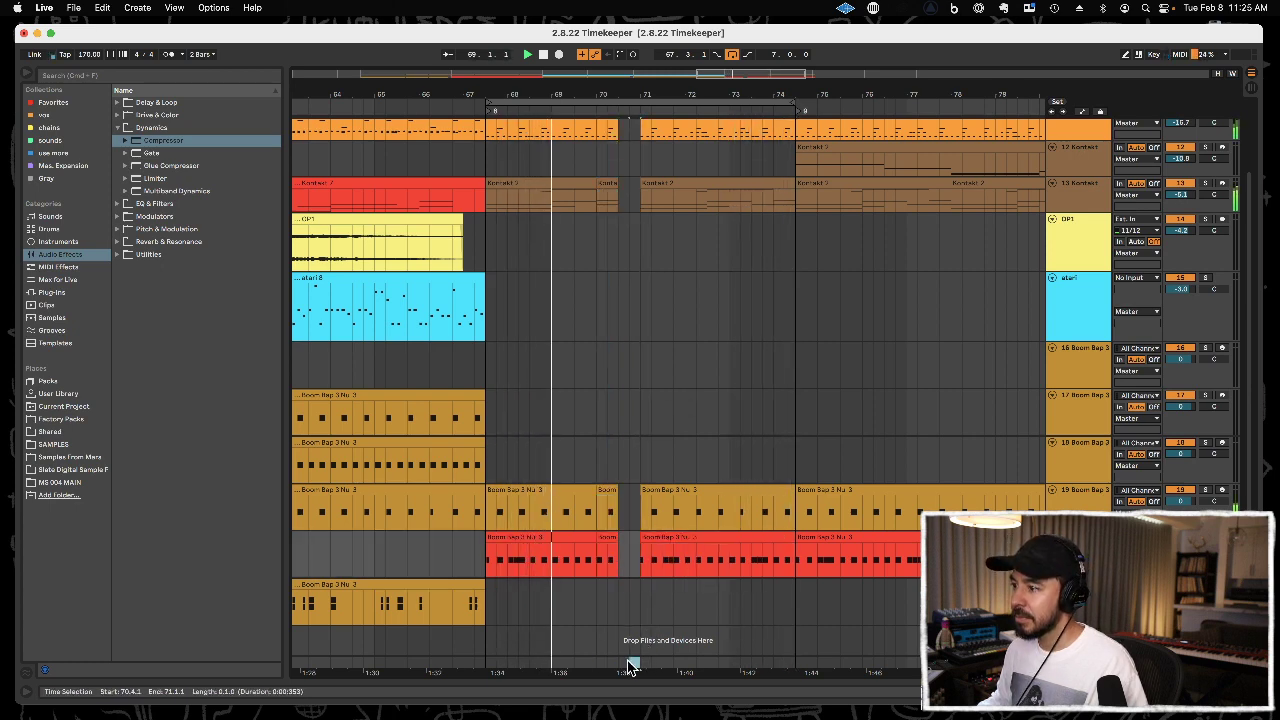
key("super+shift+Delete")
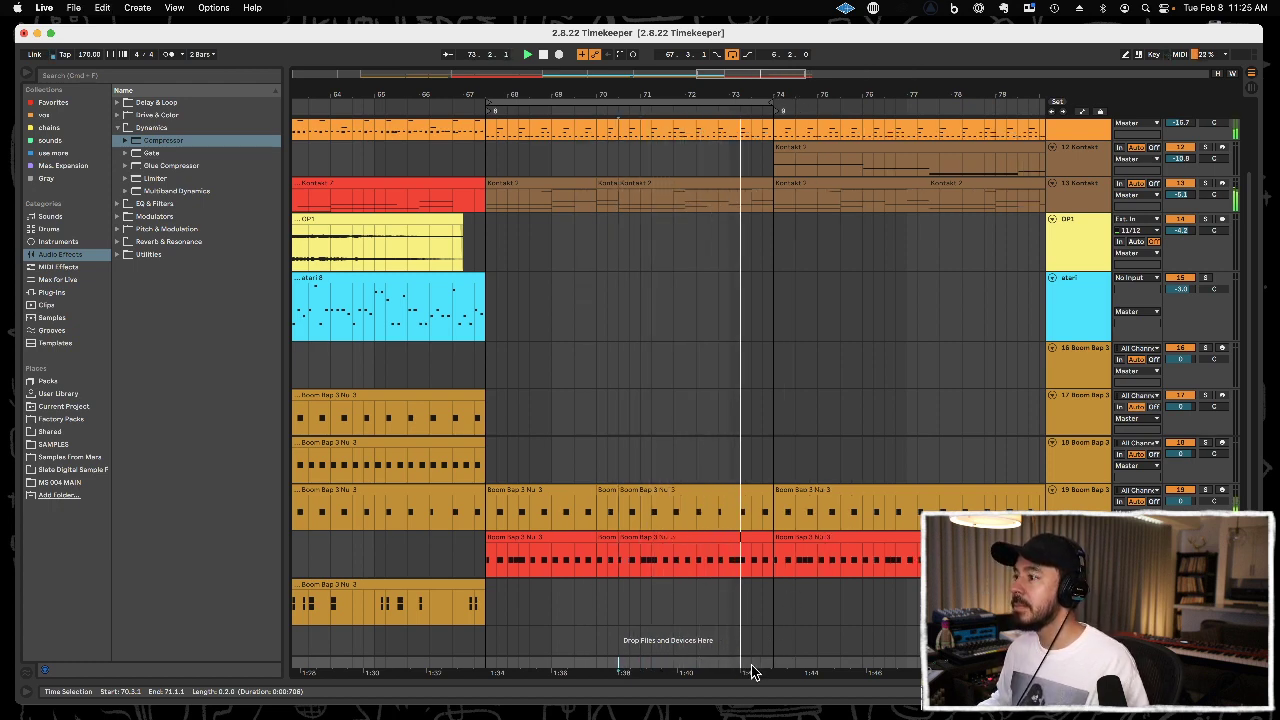
Delete the half bar of time from 73.1.1 to 73.3.1 on all tracks so the following section closes the gap.
left_click_drag(752, 662, 714, 386)
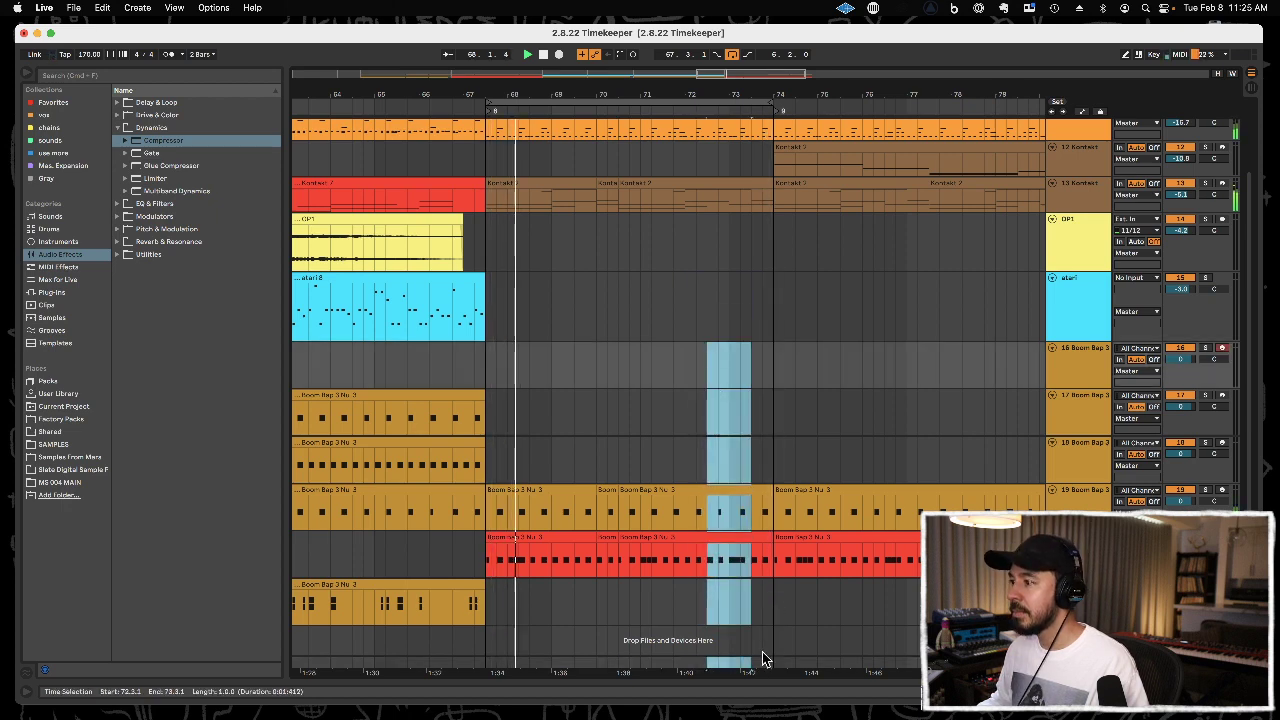
left_click_drag(745, 667, 728, 97)
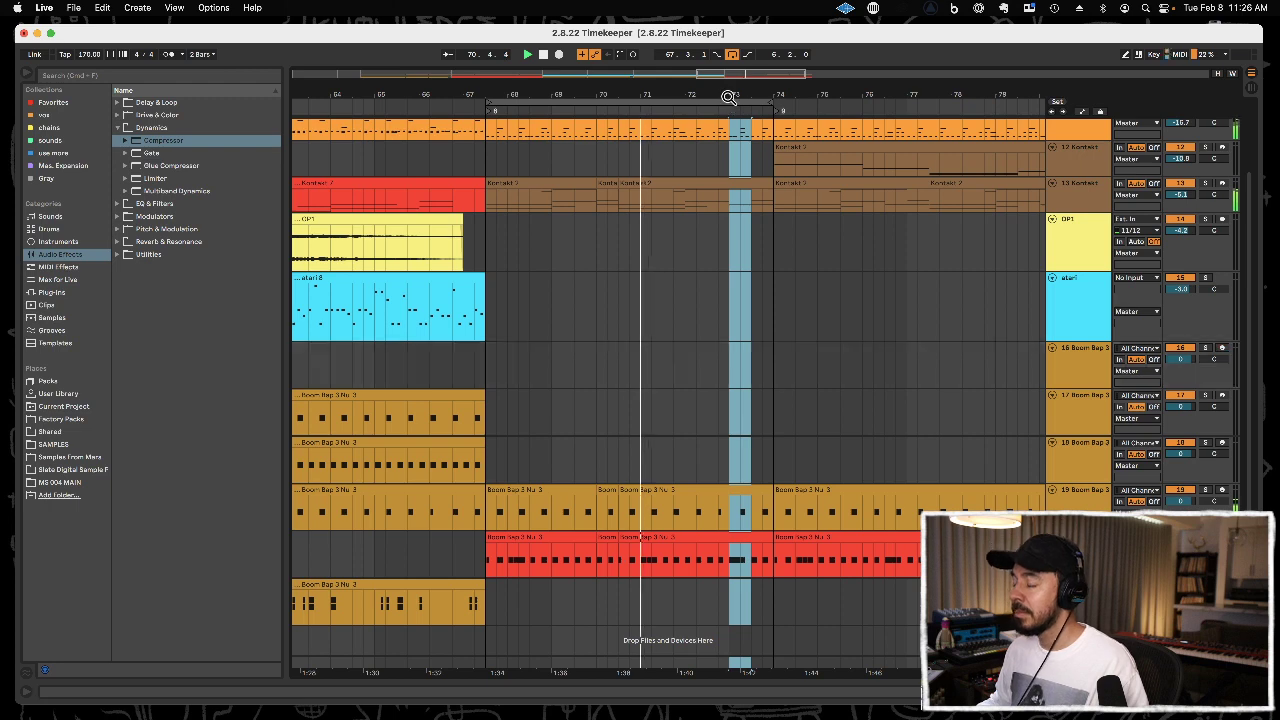
key("super+shift+BackSpace")
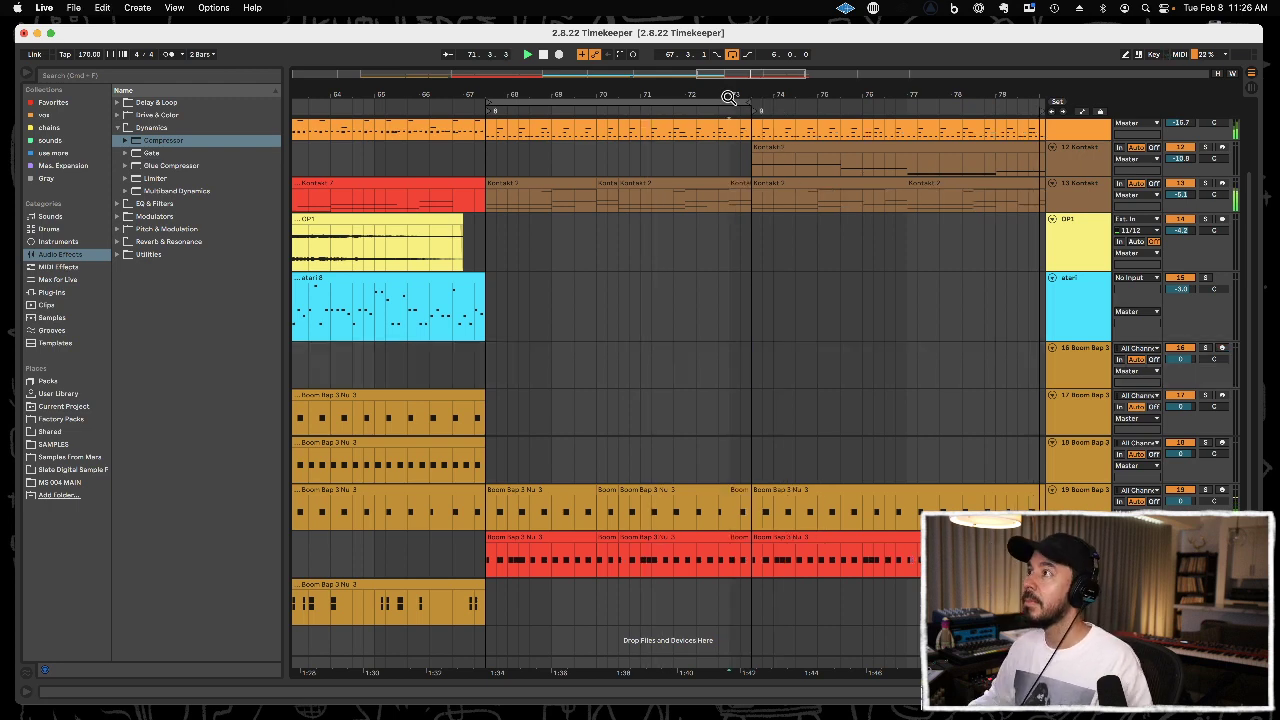
Move the track 12 Kontakt 2 clip from 73.3.1 back to 67.3.1.
left_click(764, 150)
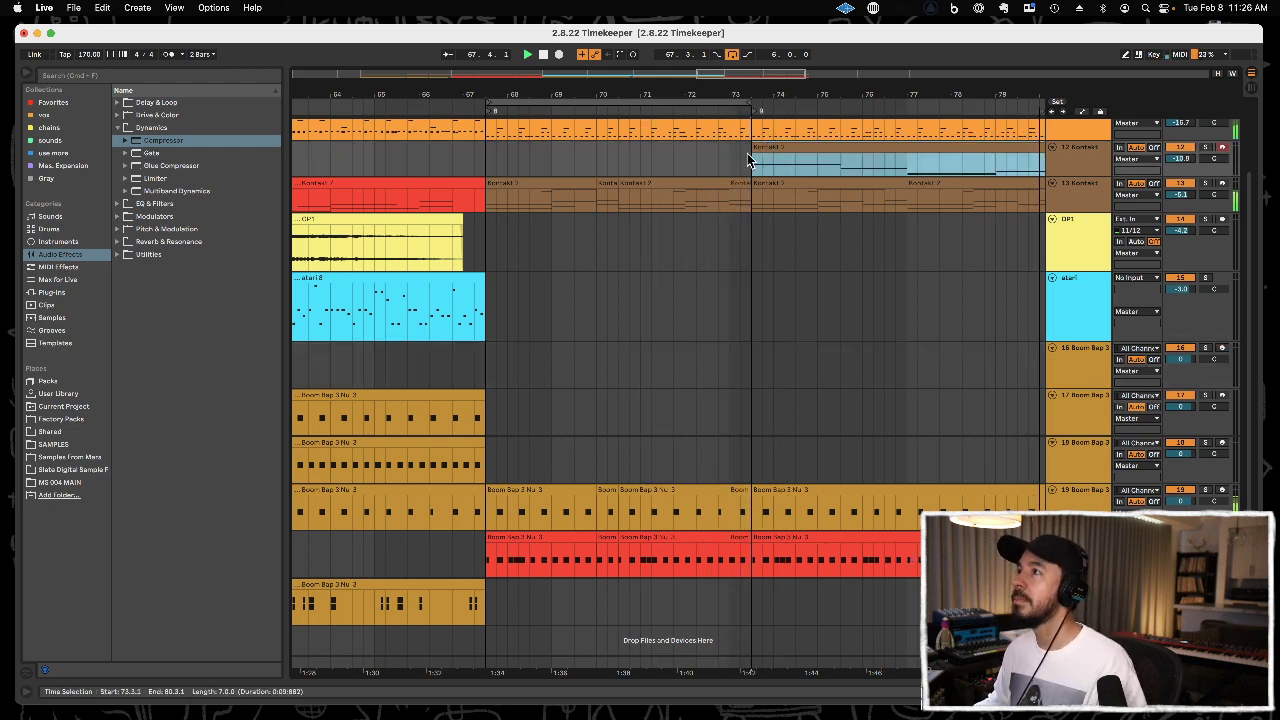
key("super+x")
left_click(486, 157)
key("super+v")
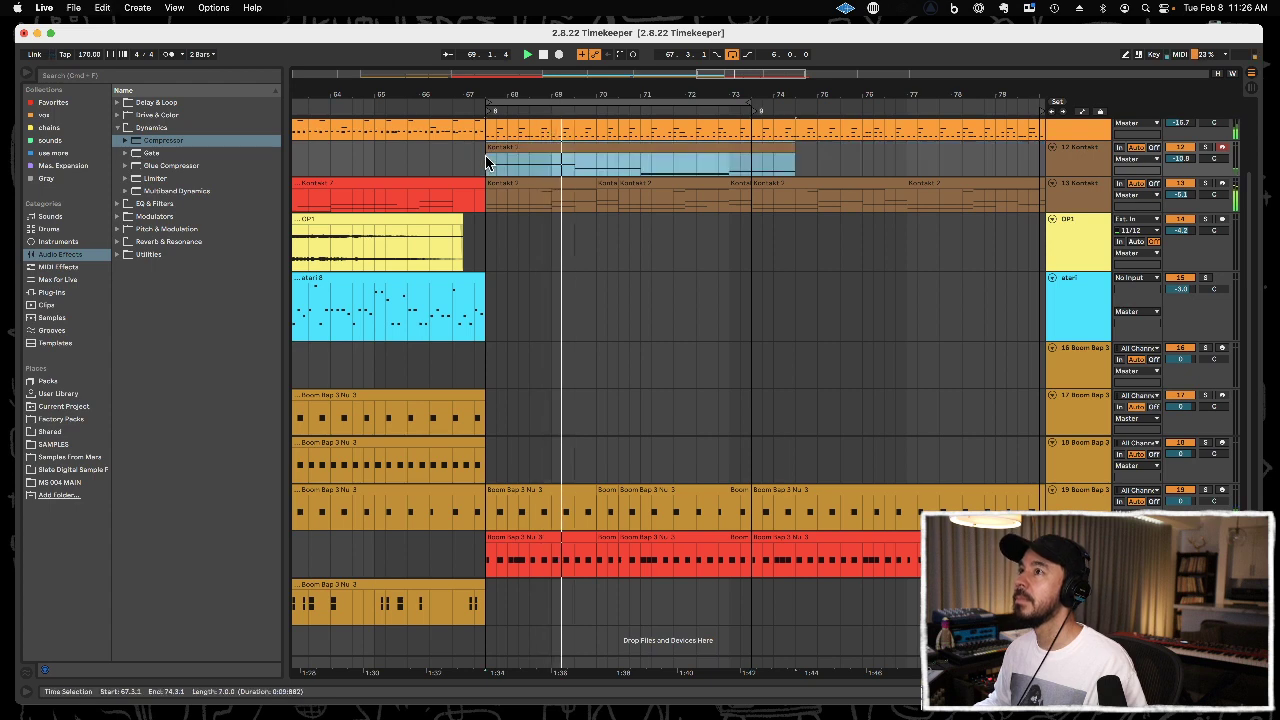
Split the track 12 Kontakt 2 clip at 71.1.1, move its second part to 70.3.1 and cut it off at 73.3.1.
left_click(695, 151)
left_click(643, 171)
key("super+e")
left_click(647, 147)
key("Delete")
left_click(620, 166)
key("super+v")
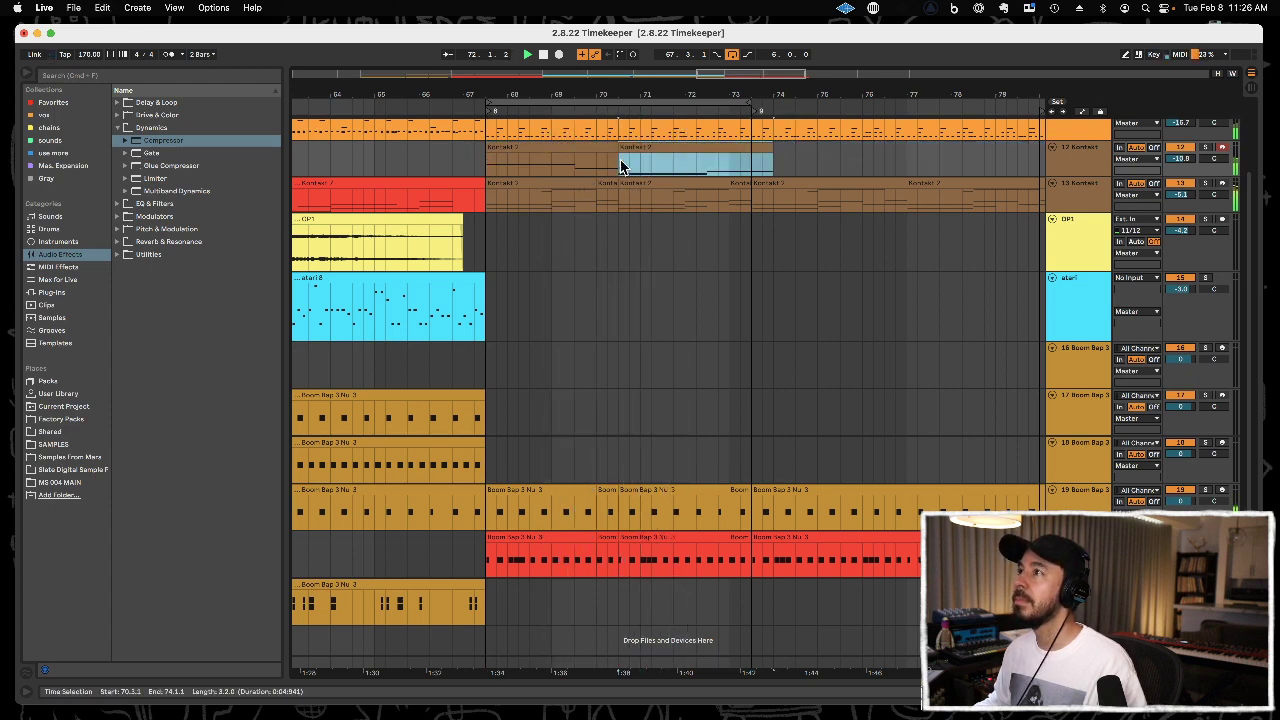
left_click_drag(752, 165, 801, 165)
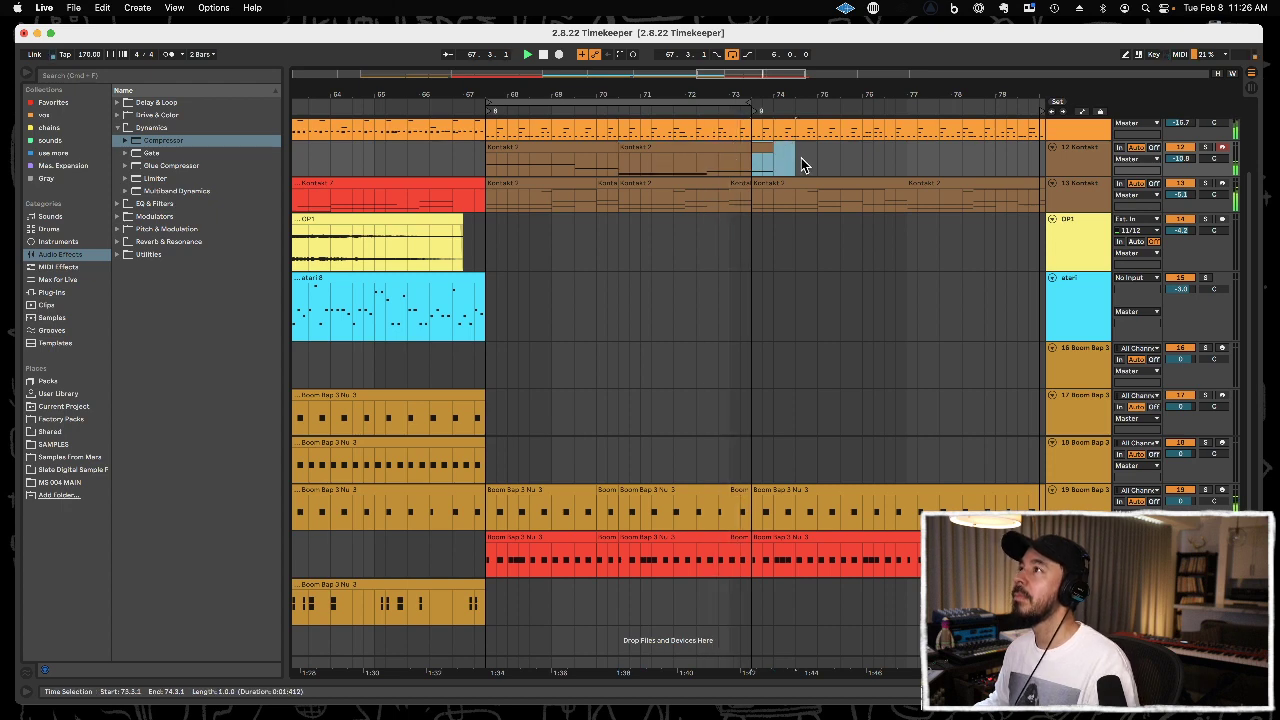
left_click(707, 149)
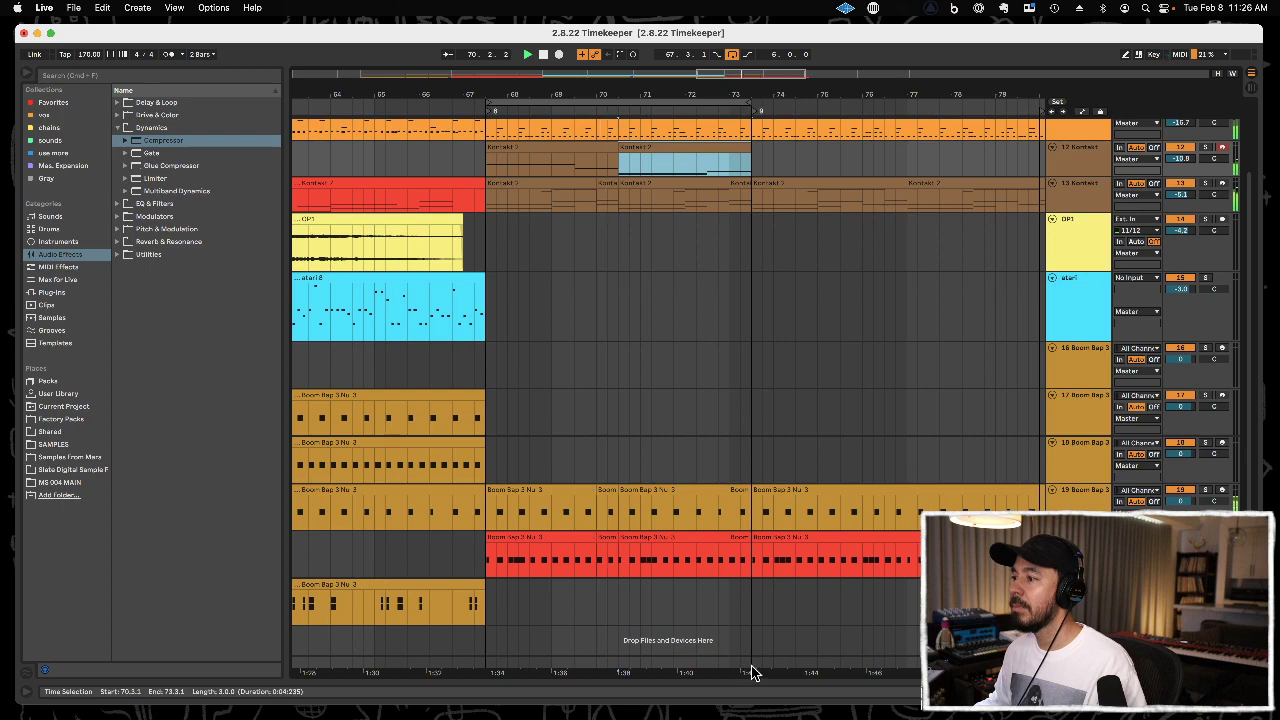
Duplicate the section from 67.3.1 to 73.3.1 on all tracks three times so the copies fill up to 91.3.1.
left_click_drag(752, 667, 486, 130)
key("super+d")
left_click_drag(723, 97, 575, 97)
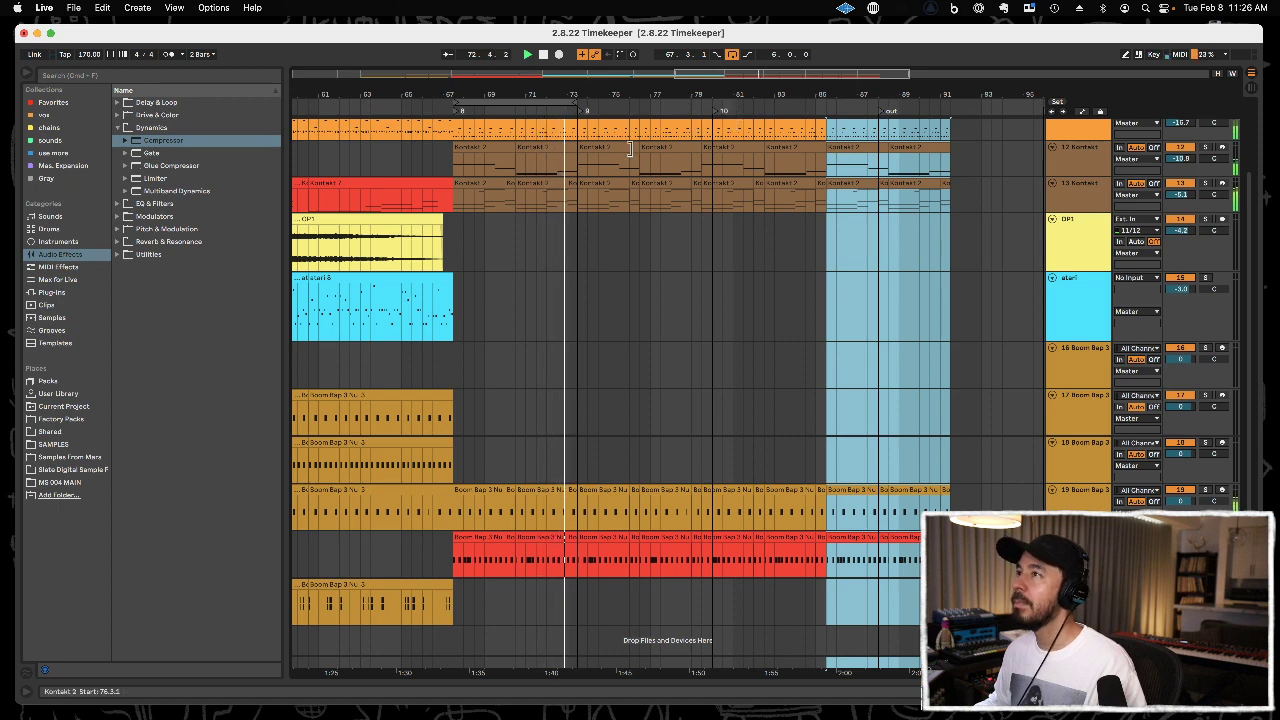
Delete the track 12 Kontakt 2 clips between 67.3.1 and 73.3.1, and loop the section from 79.3.1 to 85.3.1.
left_click_drag(566, 104, 694, 103)
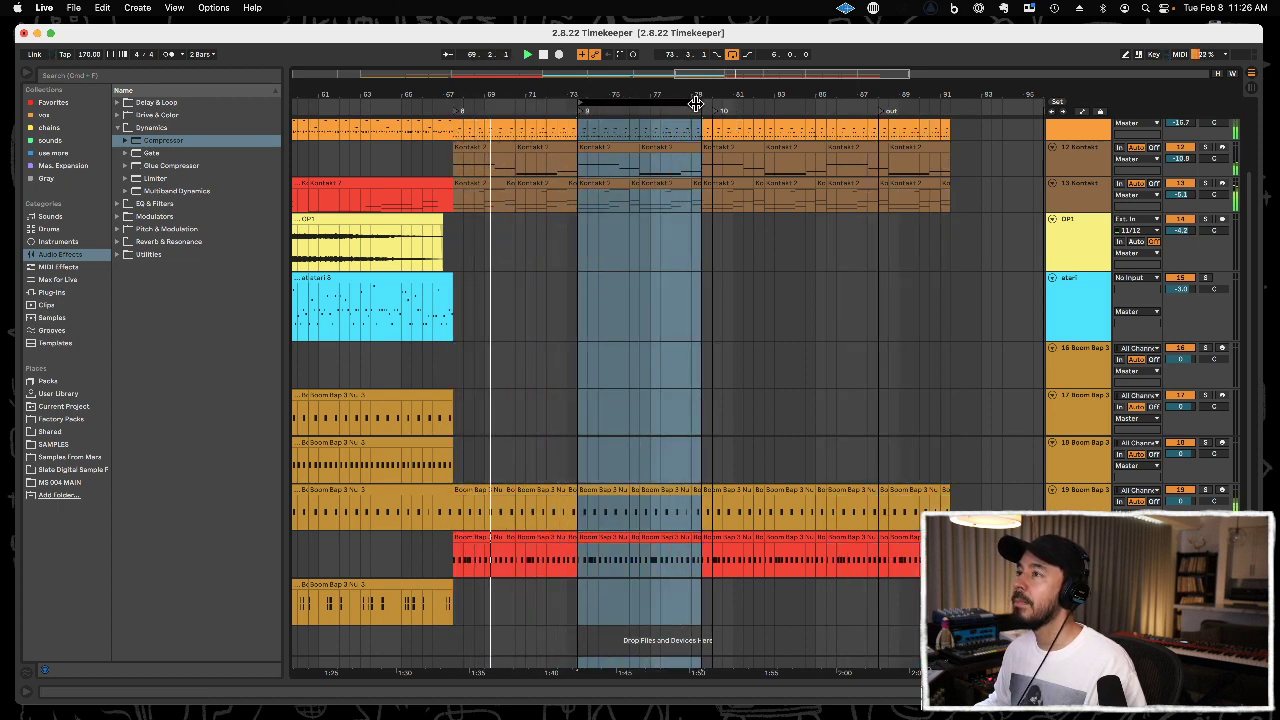
left_click(566, 147)
left_click_drag(565, 145, 503, 145)
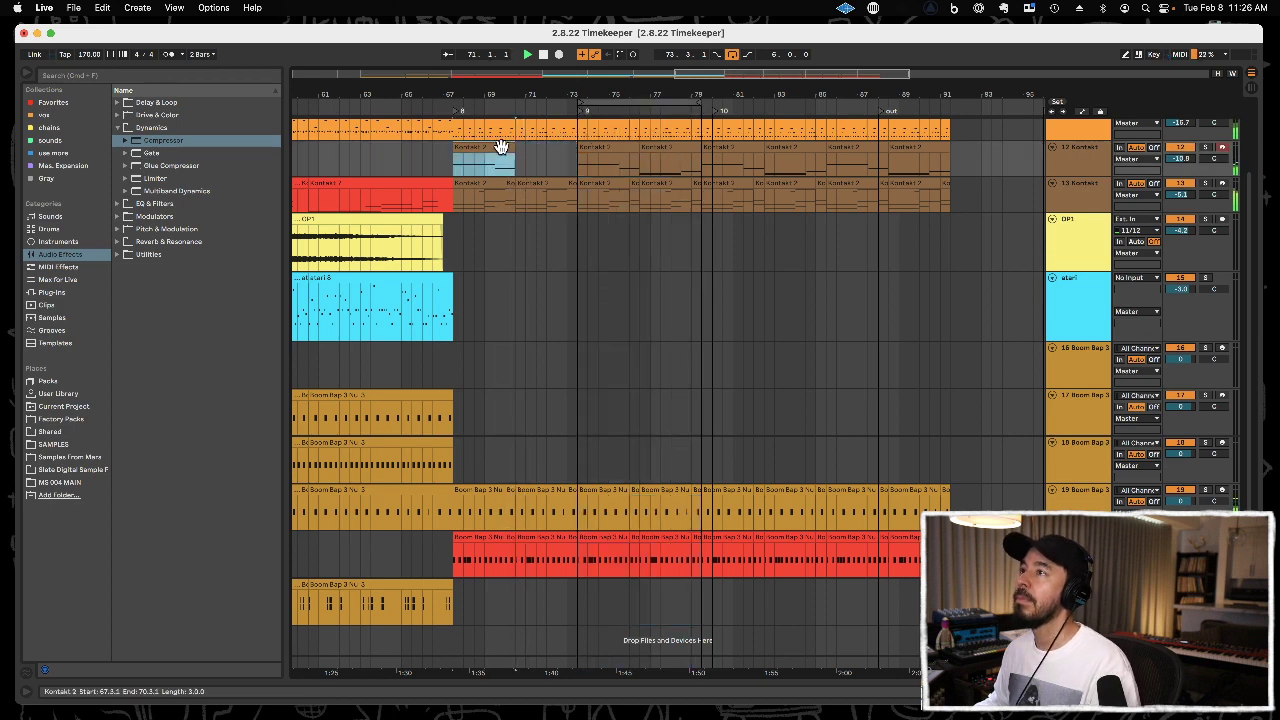
left_click_drag(639, 103, 730, 103)
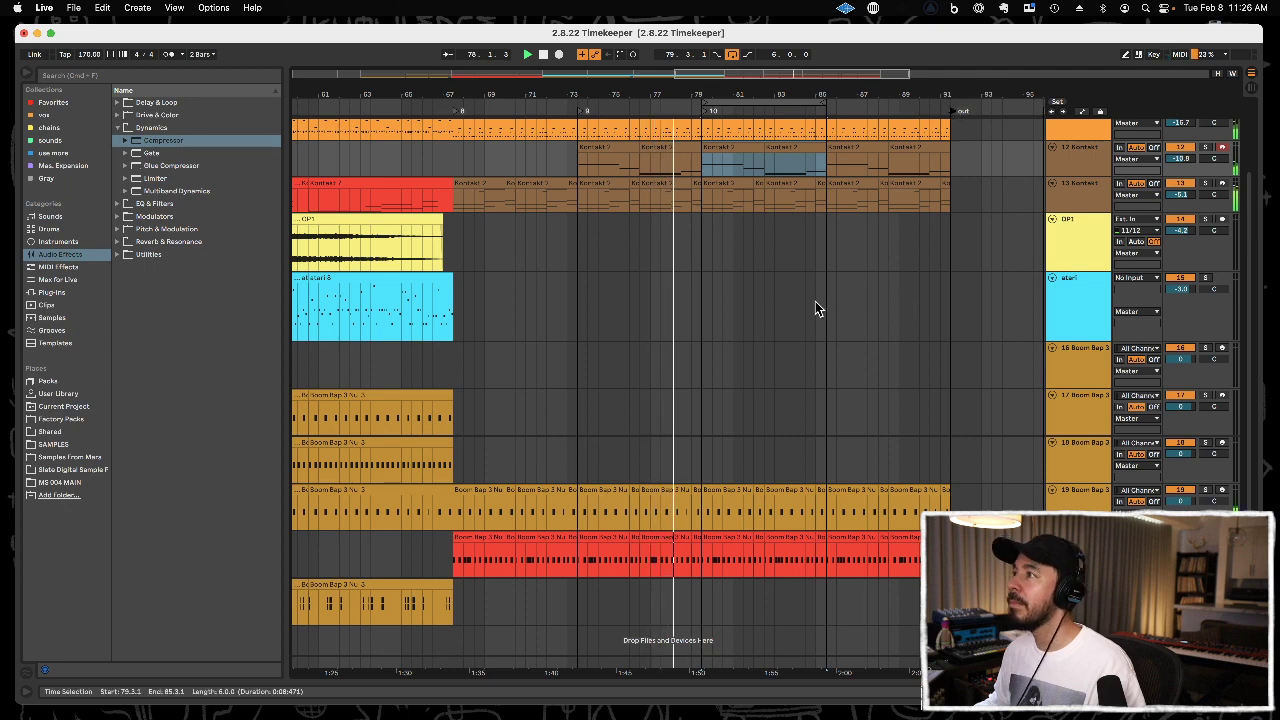
Set the insert point to 79.3.1 on the atari track, then set that track's MIDI input to All Ins and arm it.
left_click(701, 313)
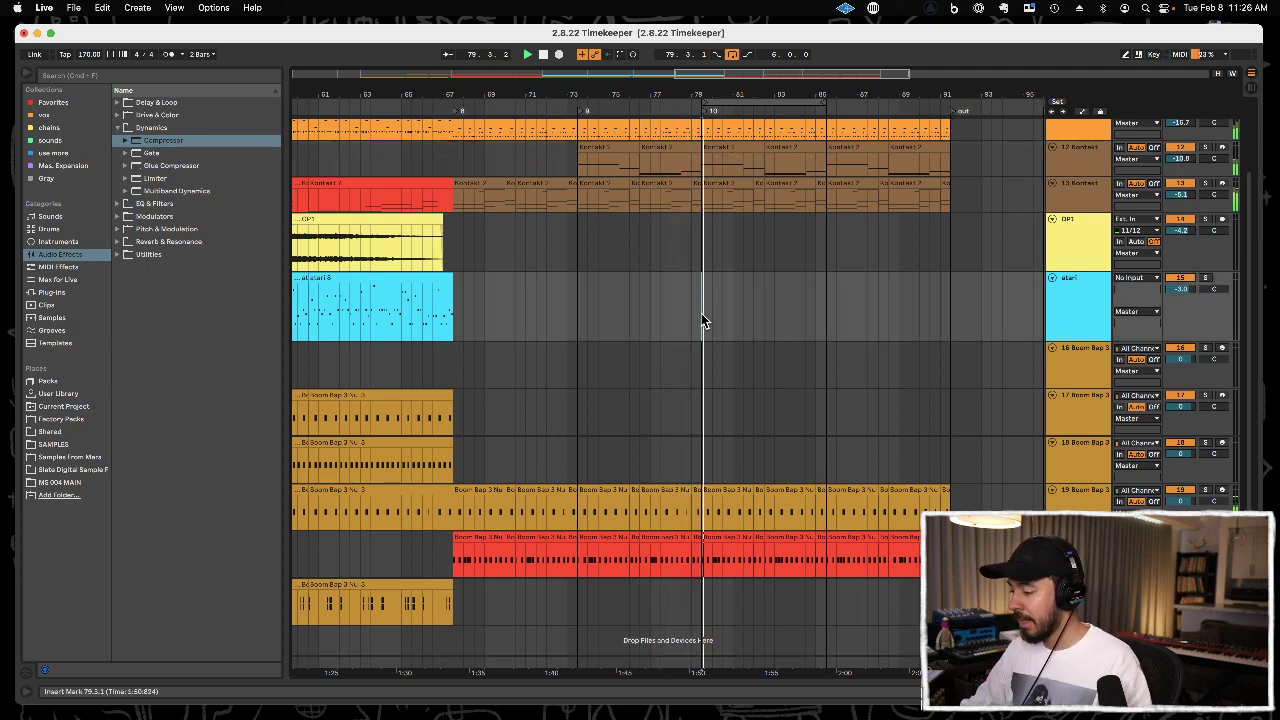
left_click(1096, 295)
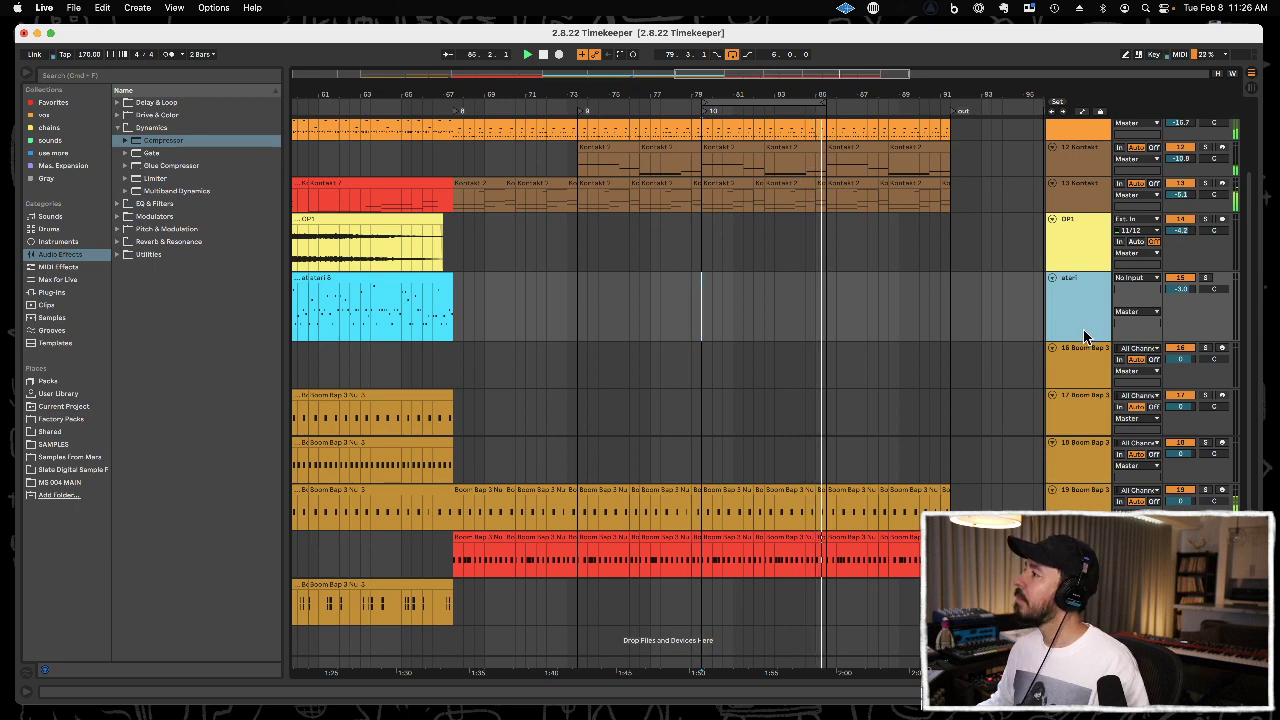
mouse_move(1083, 339)
left_mouse_down()
mouse_move(1078, 368)
mouse_move(1079, 282)
mouse_move(1077, 341)
left_mouse_up()
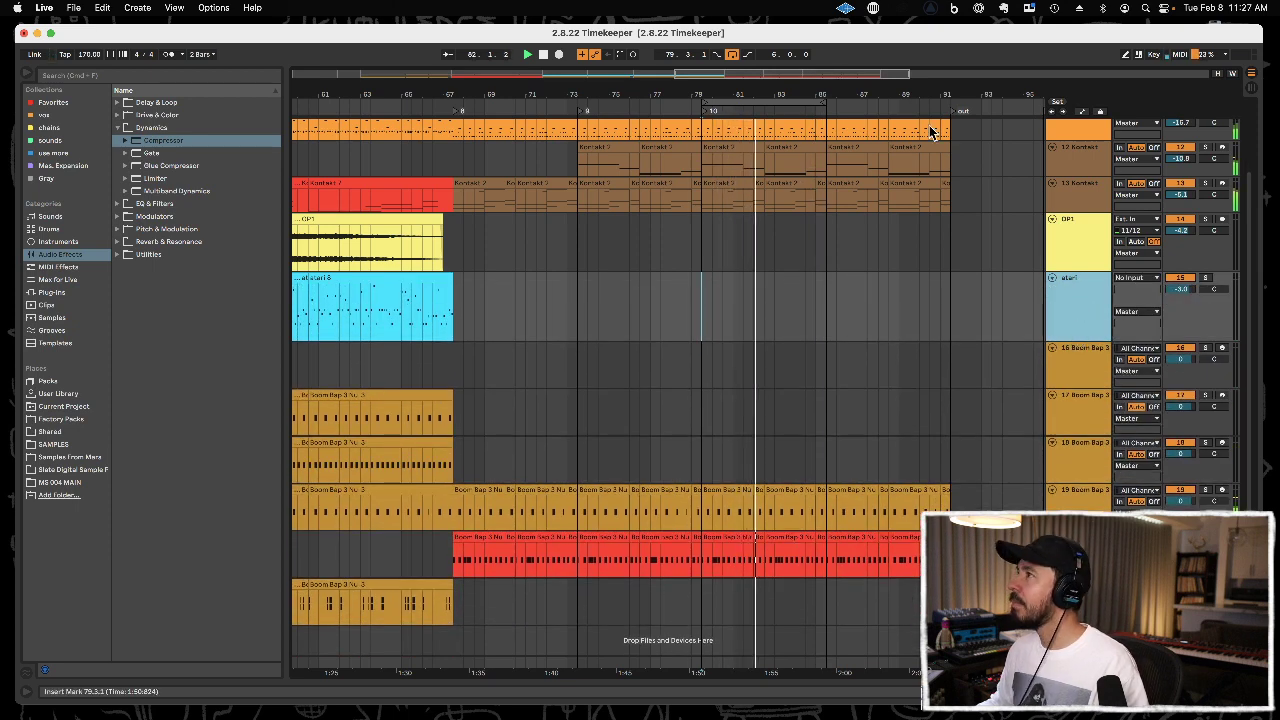
scroll(932, 87, "right", 3)
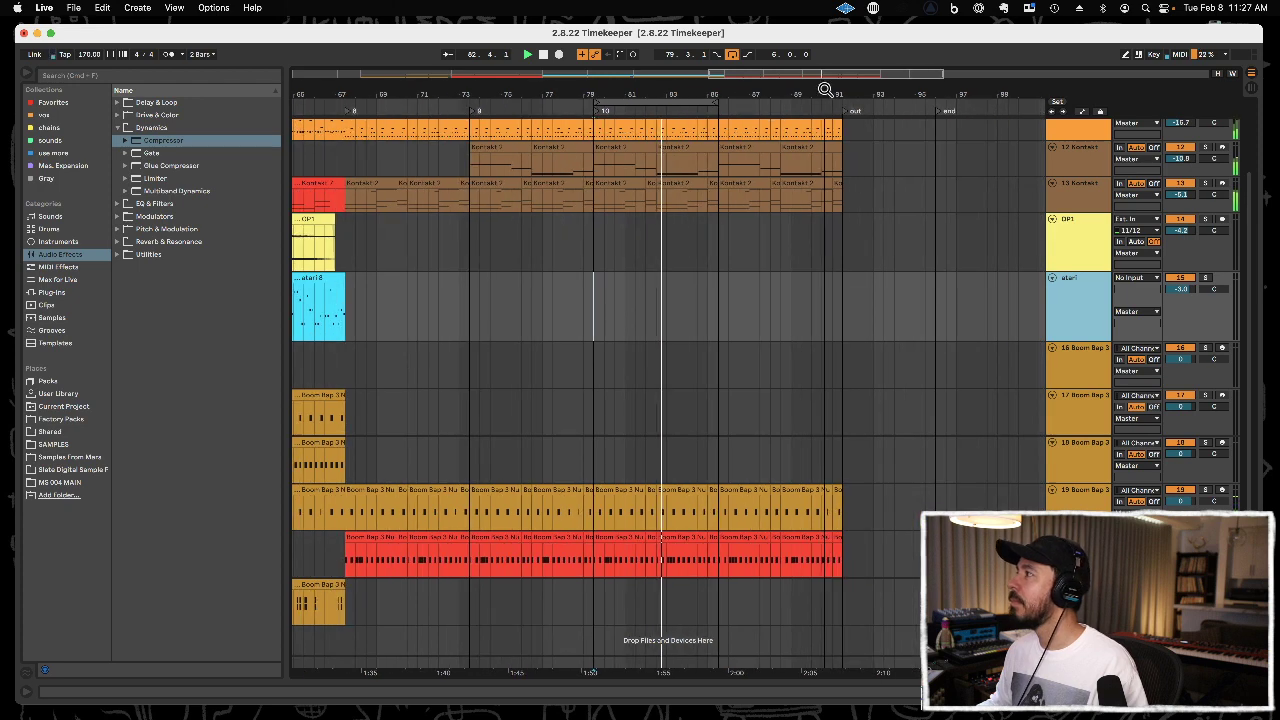
left_click(1130, 278)
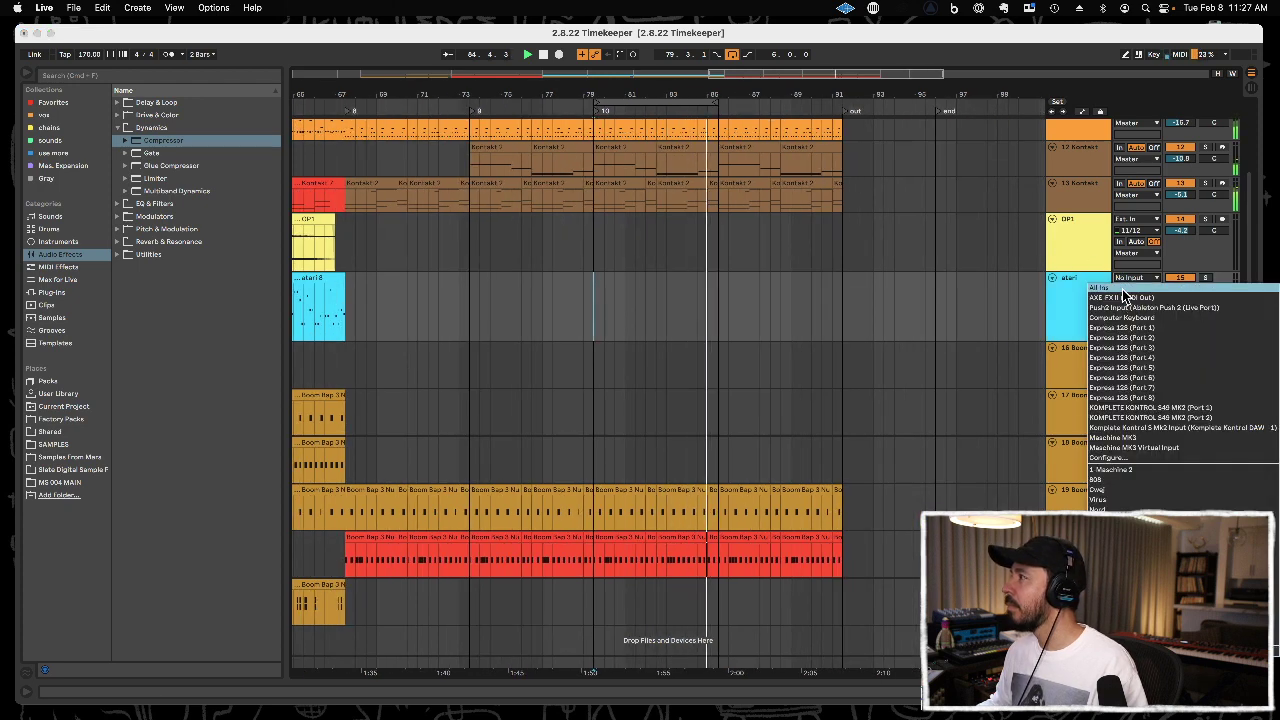
left_click(1123, 289)
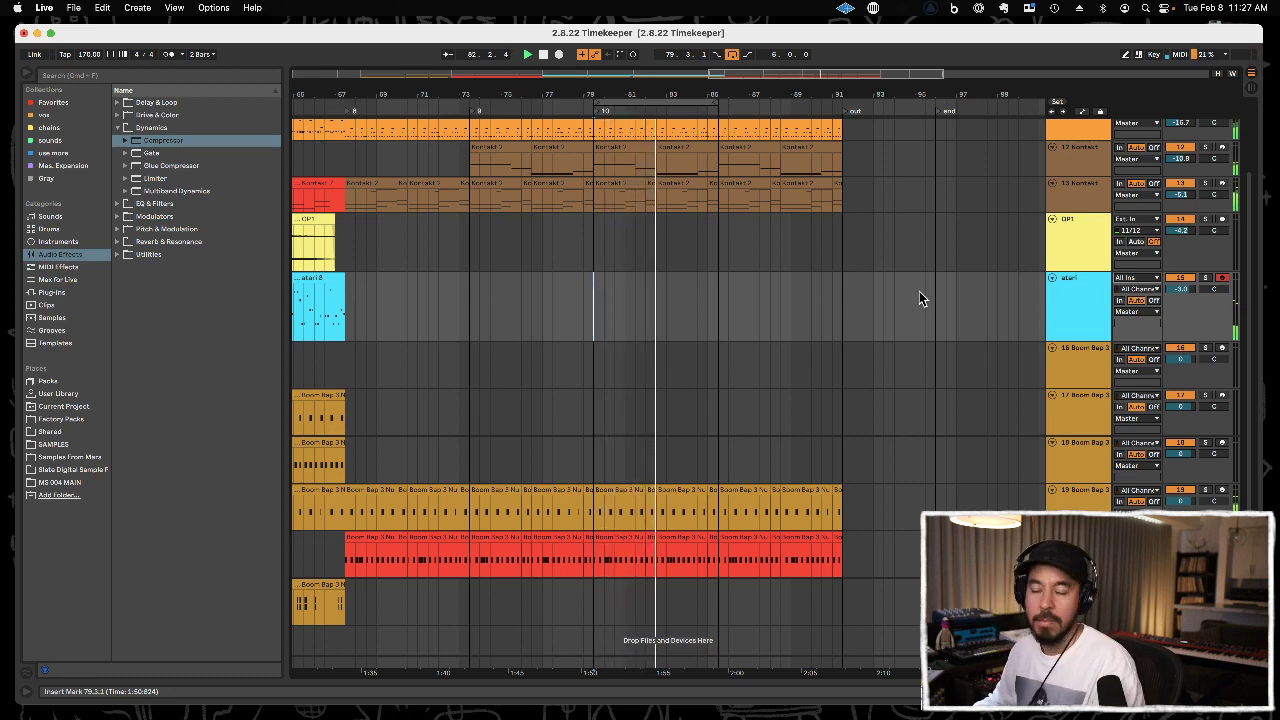
Insert a new MIDI track directly below the atari track.
left_click(1090, 374)
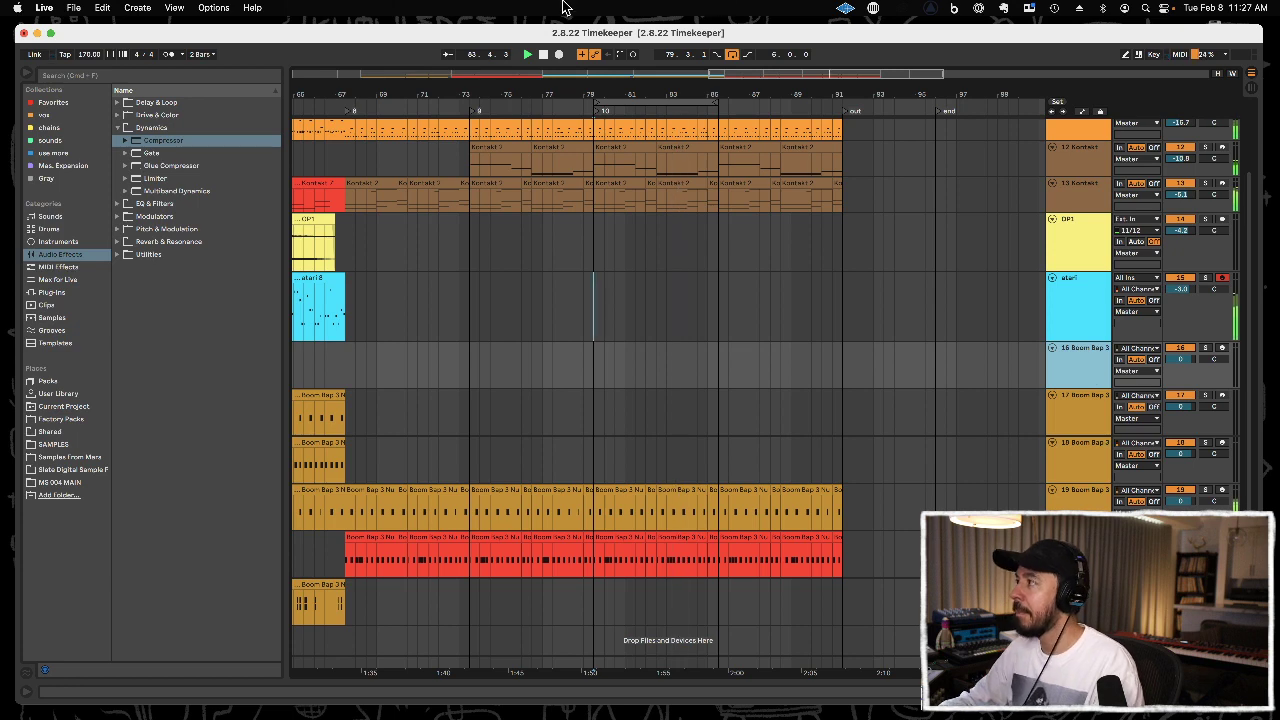
left_click(1080, 310)
key("super+shift+t")
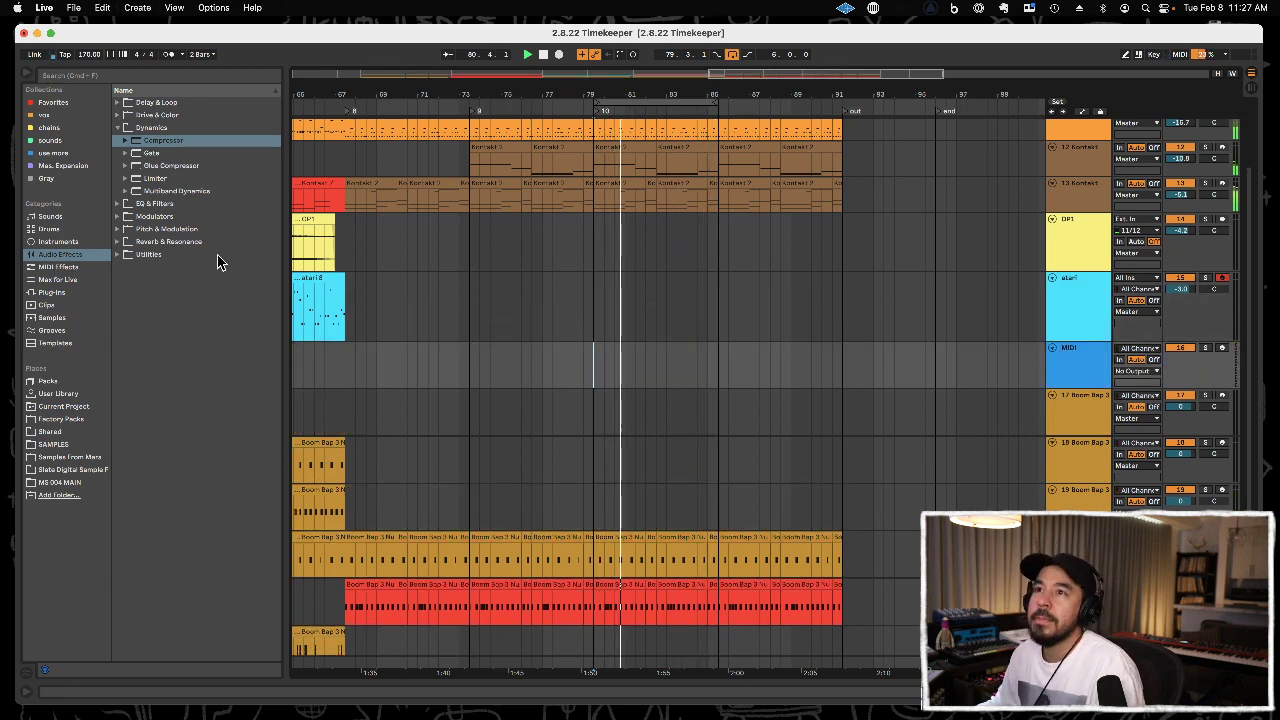
Open the SAMPLES place, collapse the MS Samples folder and expand the MS Tape Loops 12.3.19 folder.
left_click(55, 444)
key("Left")
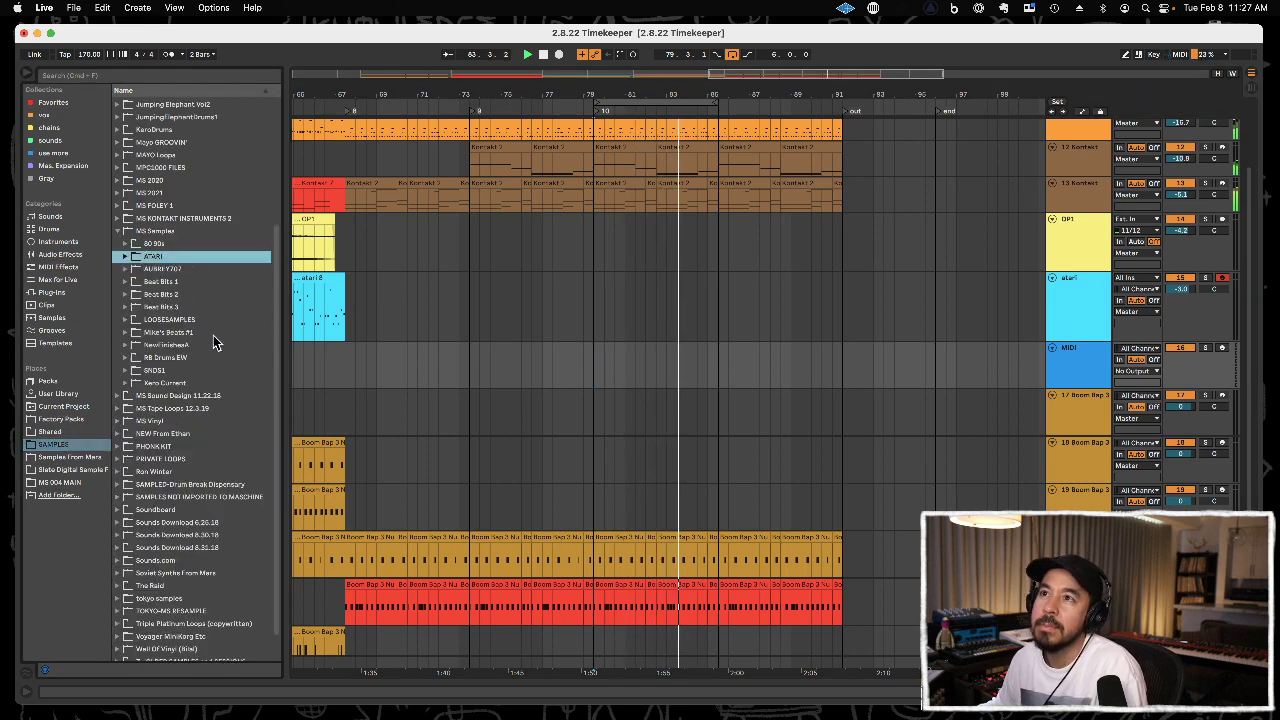
key("Left")
key("Left")
key("Left")
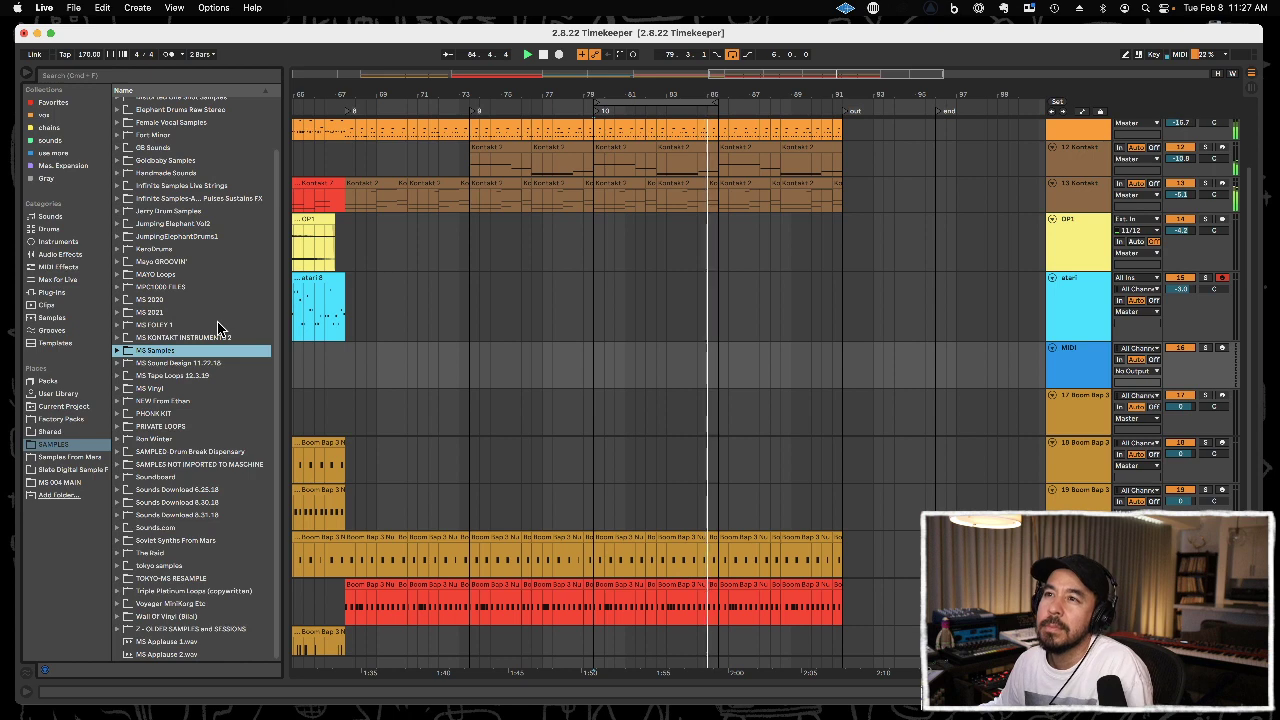
double_click(206, 375)
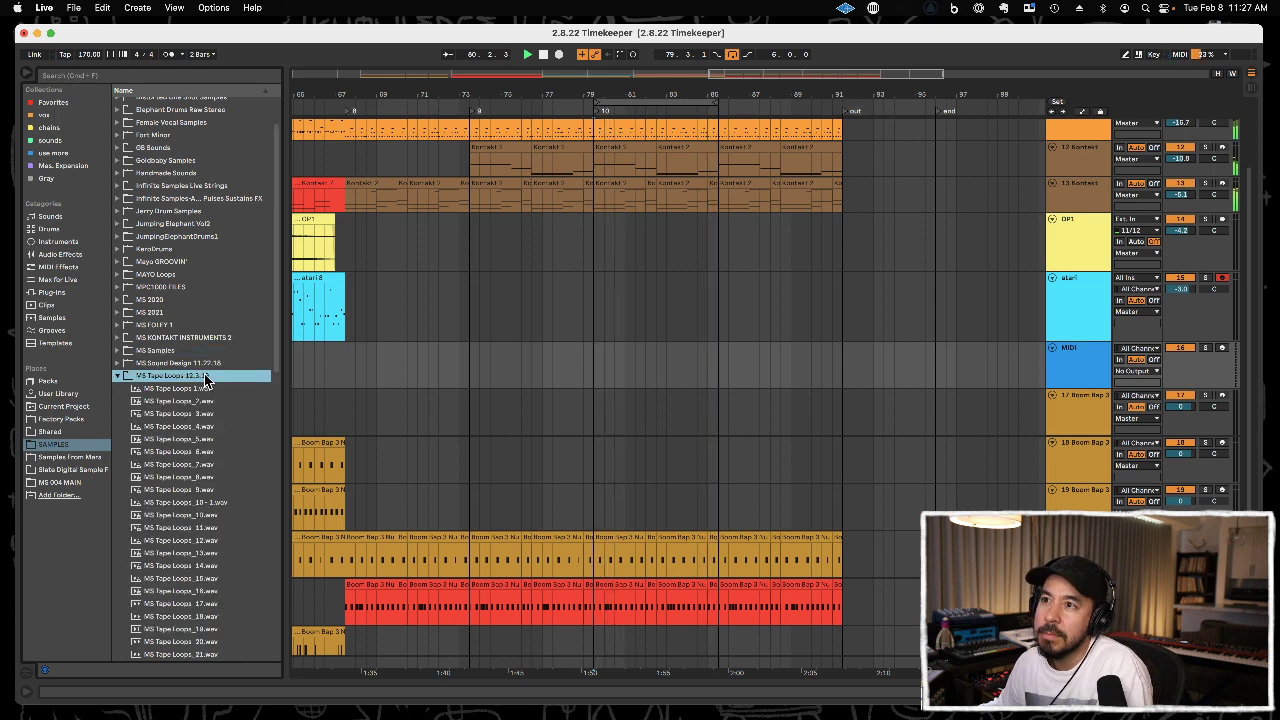
Audition the tape loops in the MS Tape Loops 12.3.19 folder against the playing section.
key("Down")
key("Down")
key("Down")
key("Down")
key("Down")
key("Down")
key("Down")
key("Down")
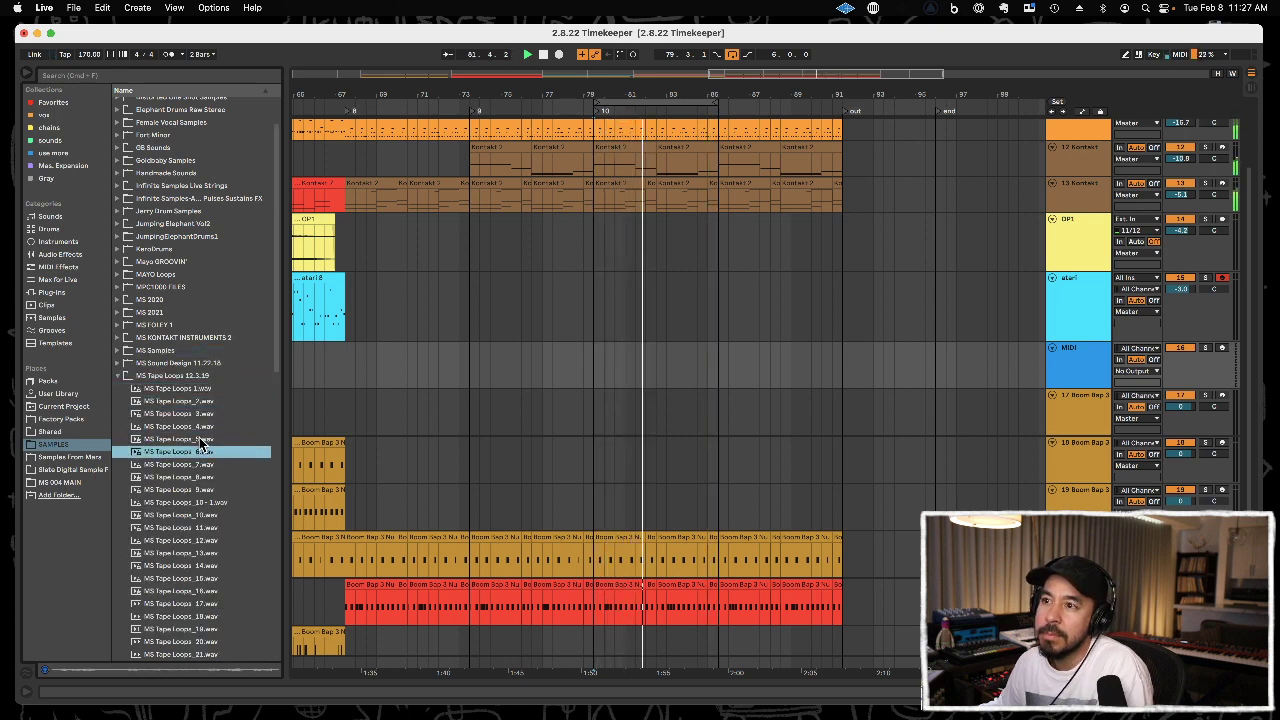
left_click(208, 464)
left_click(201, 564)
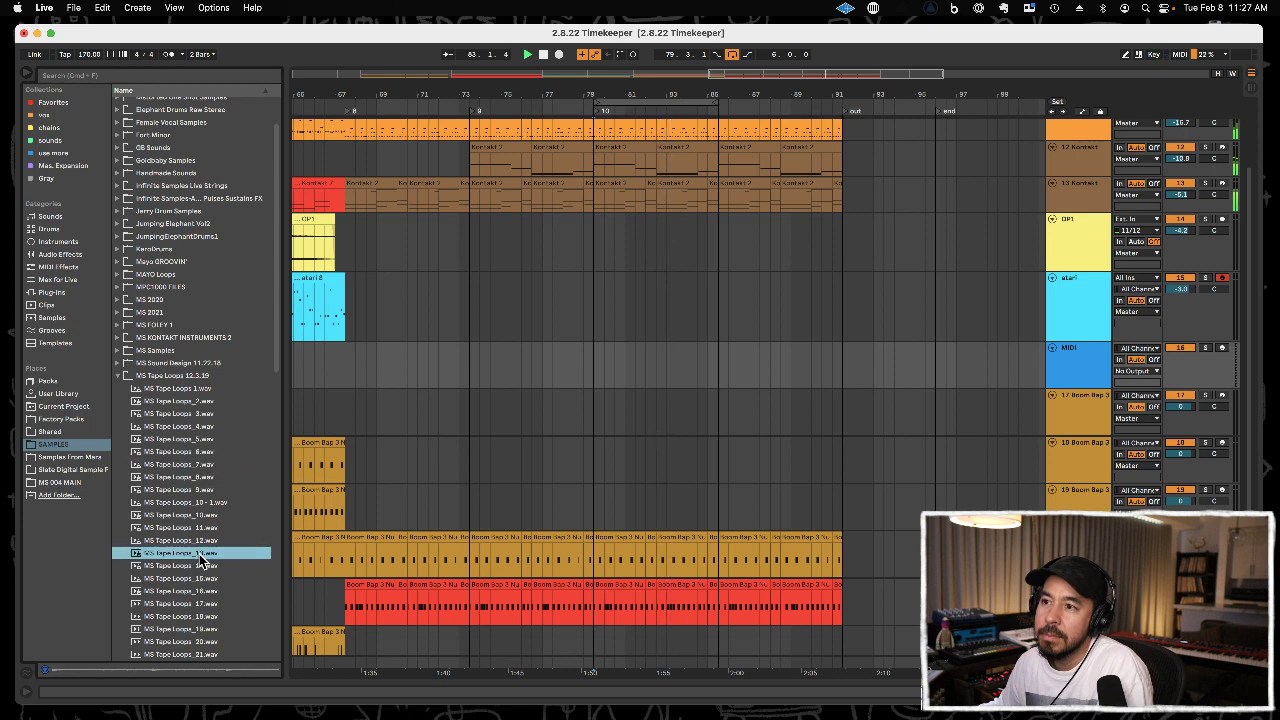
scroll(199, 556, "down", 5)
key("Down")
key("Down")
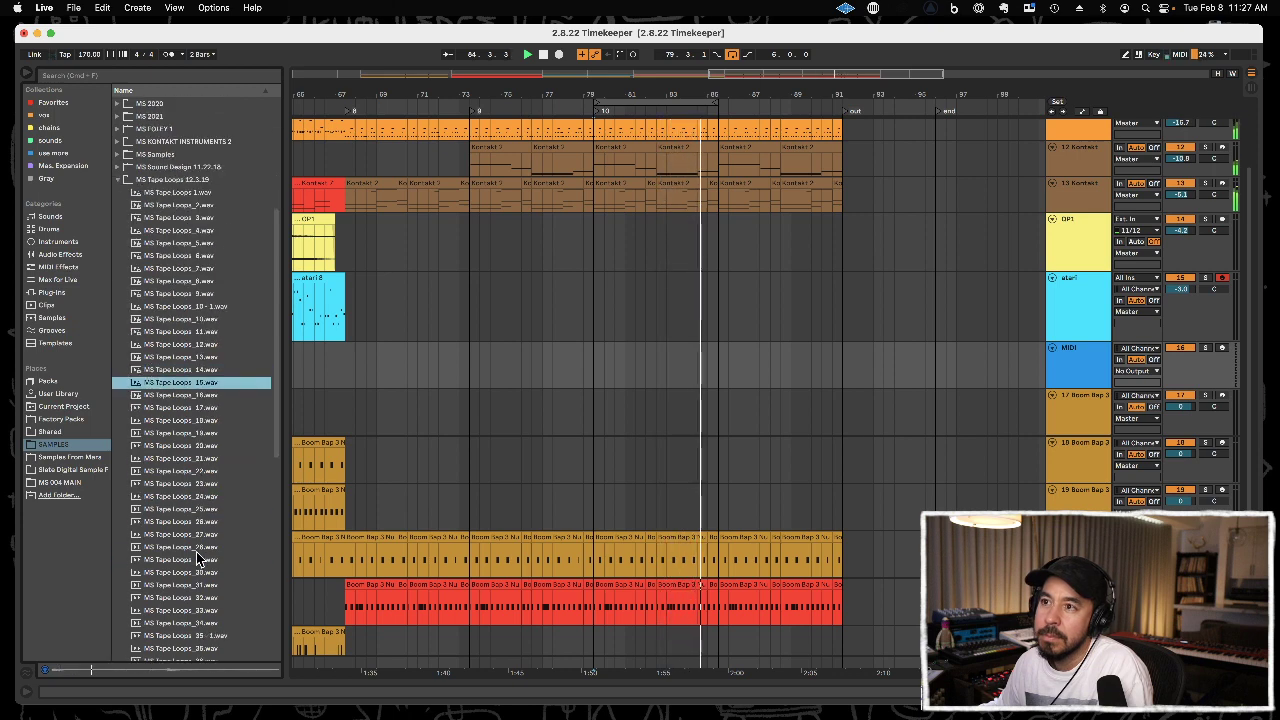
key("Up")
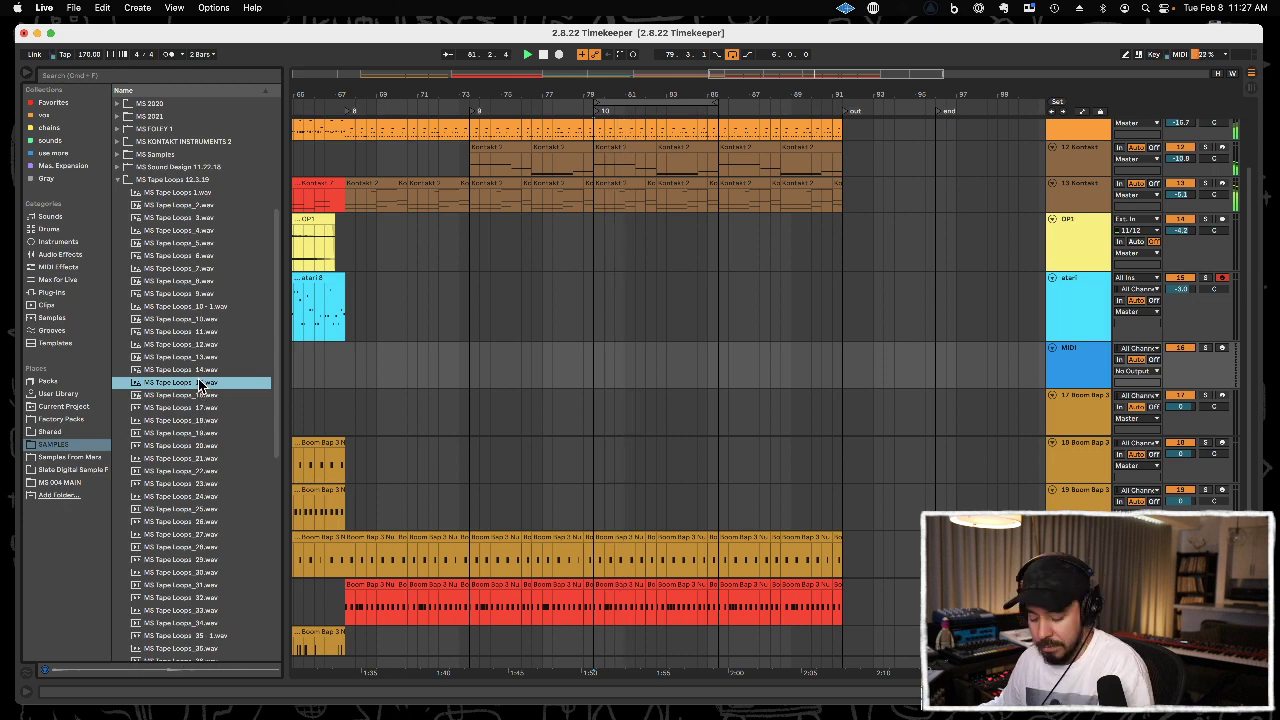
Place MS Tape Loops_15.wav at 79.3.1 on a new audio track below the empty MIDI track.
left_click_drag(200, 383, 602, 424)
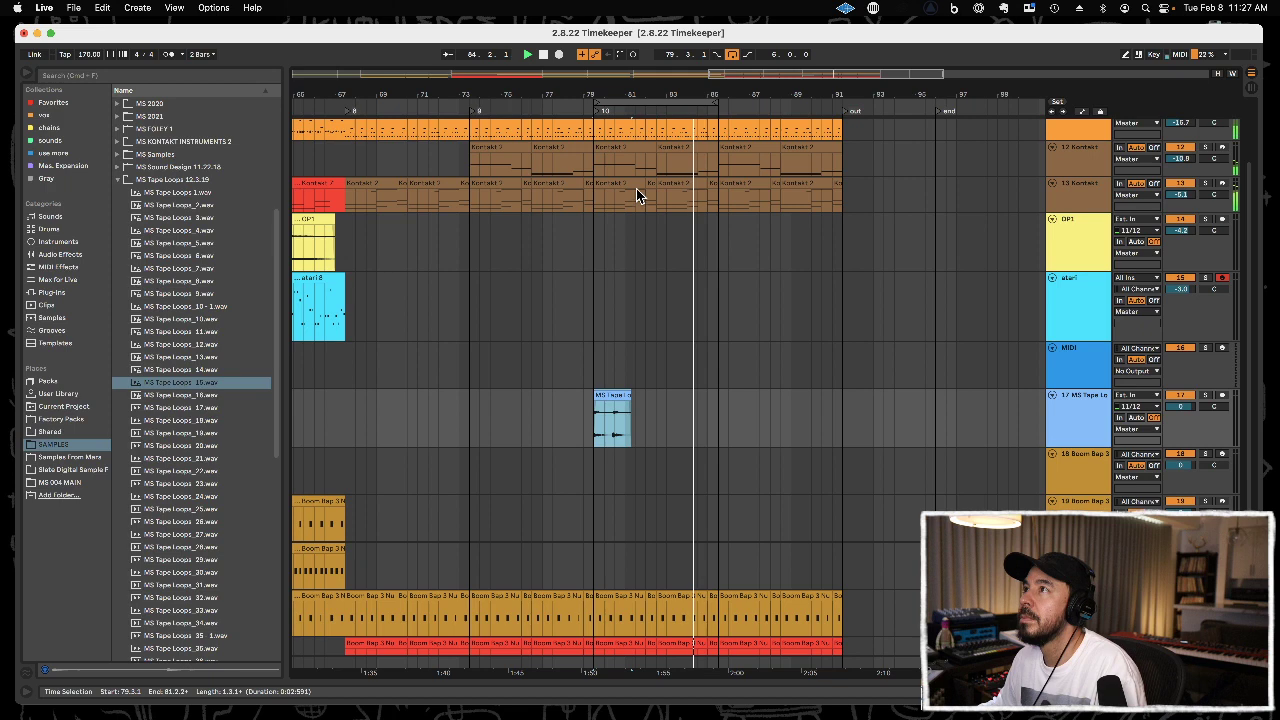
left_click_drag(641, 81, 626, 278)
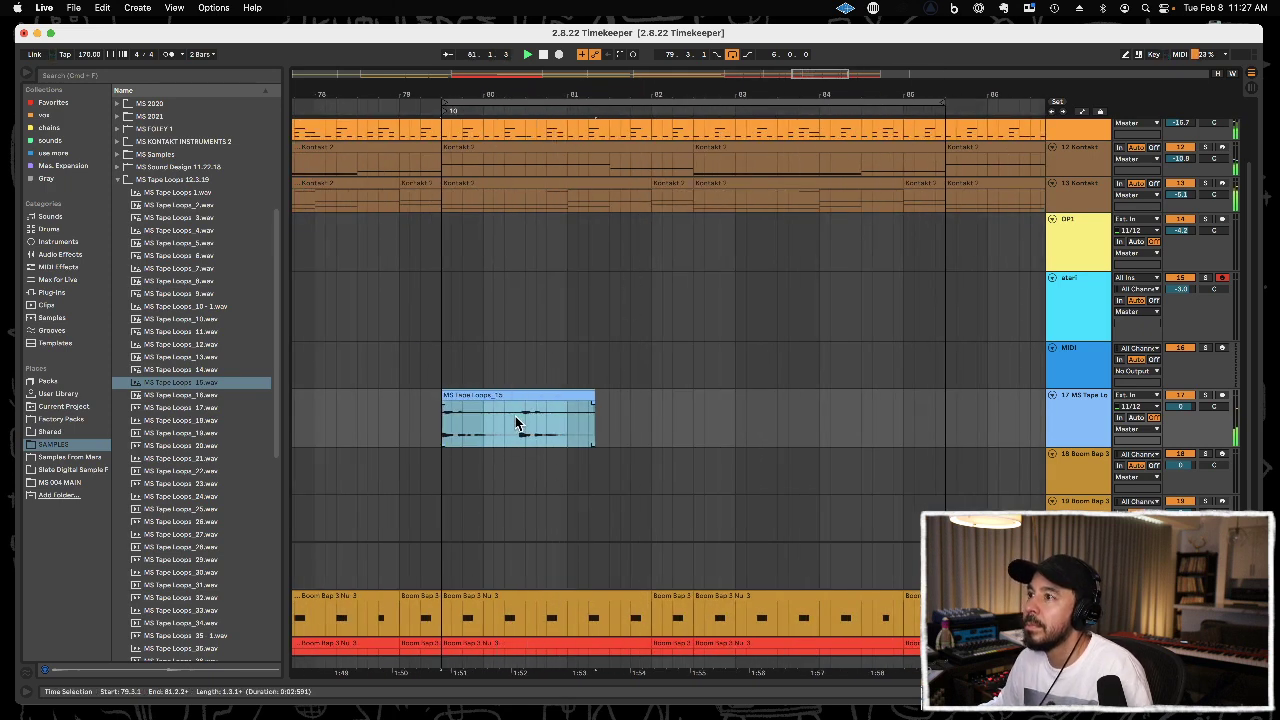
Turn on Warp for the MS Tape Loops_15 clip and drag warp markers to align its transients with beats 1.2 and 2.2.
double_click(587, 398)
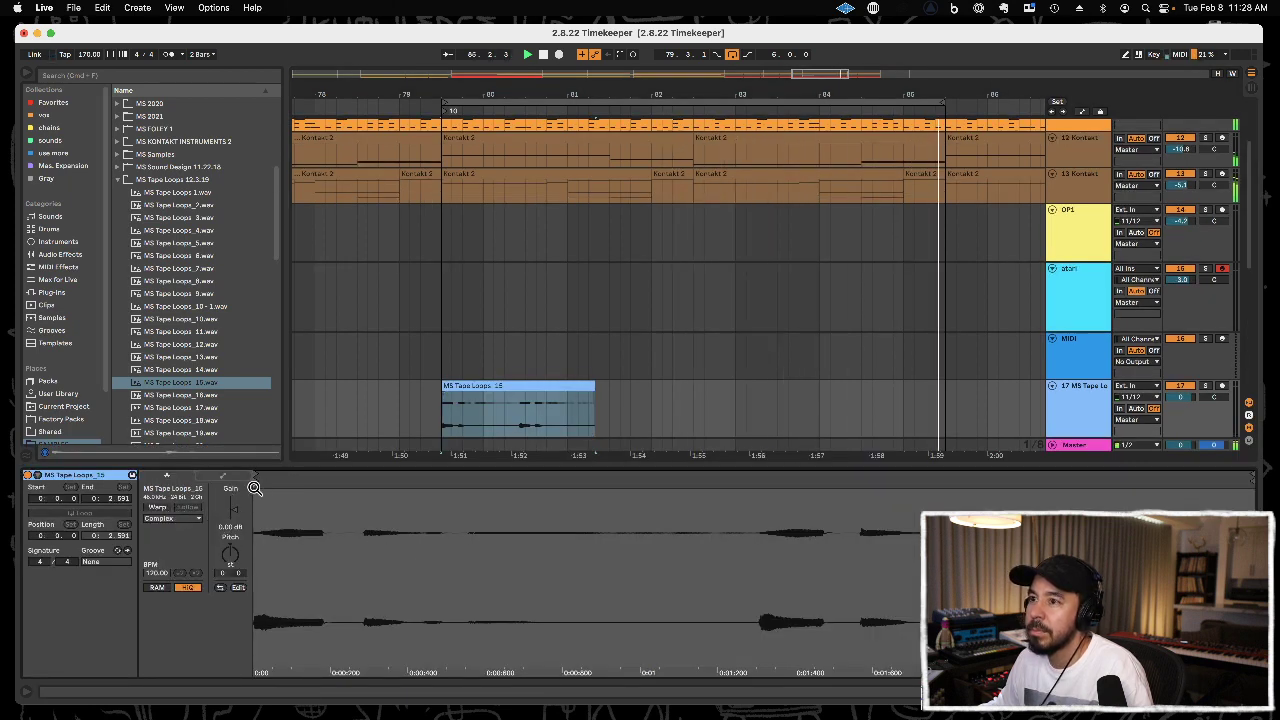
left_click(158, 508)
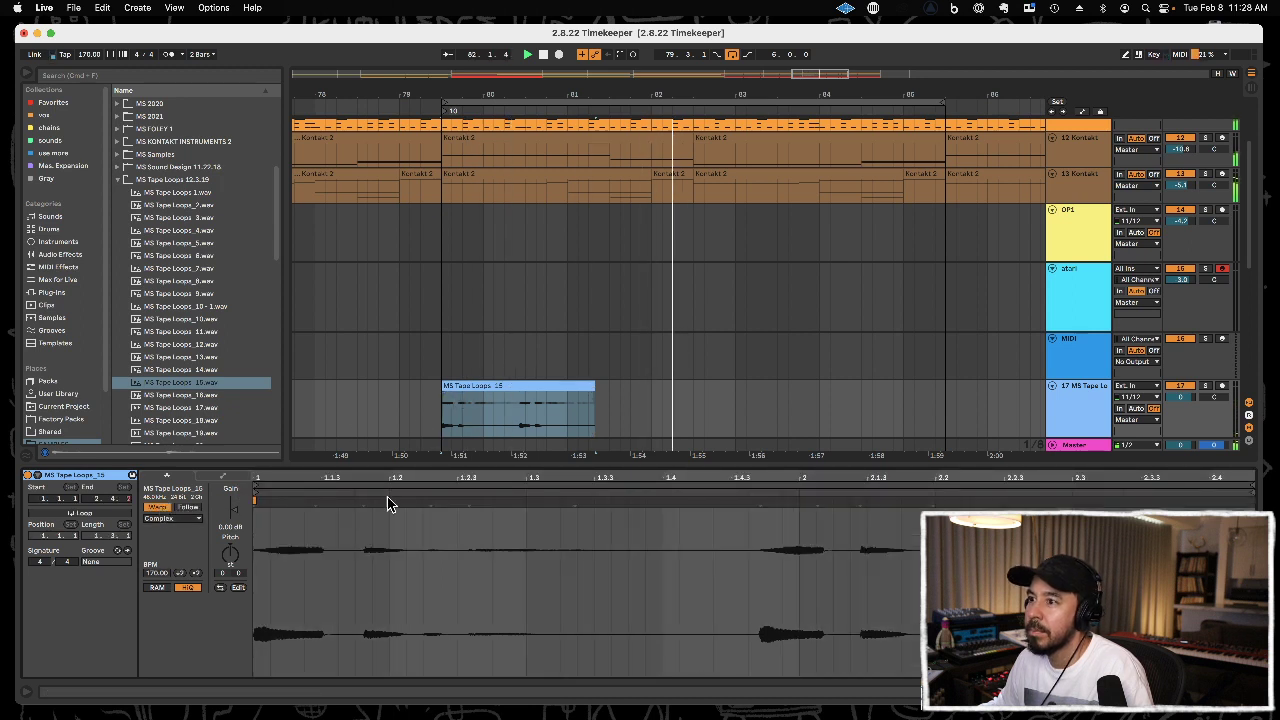
left_click_drag(362, 503, 381, 505)
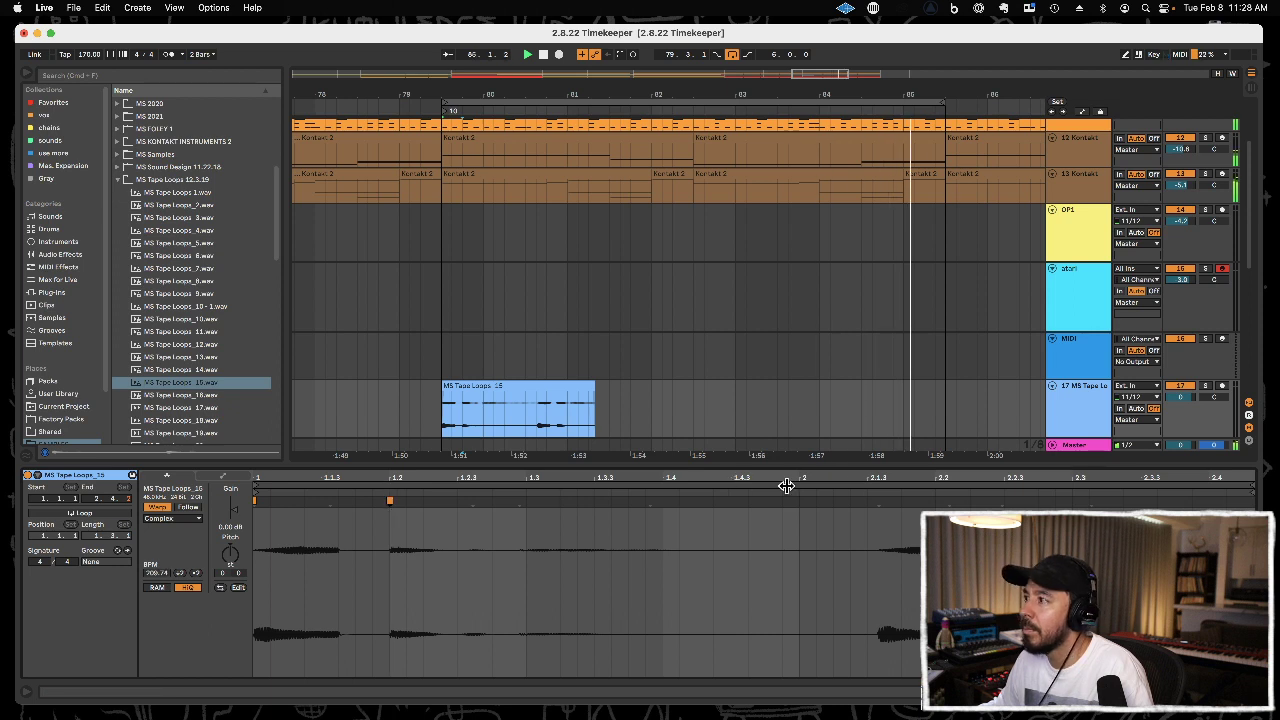
left_click_drag(876, 502, 935, 497)
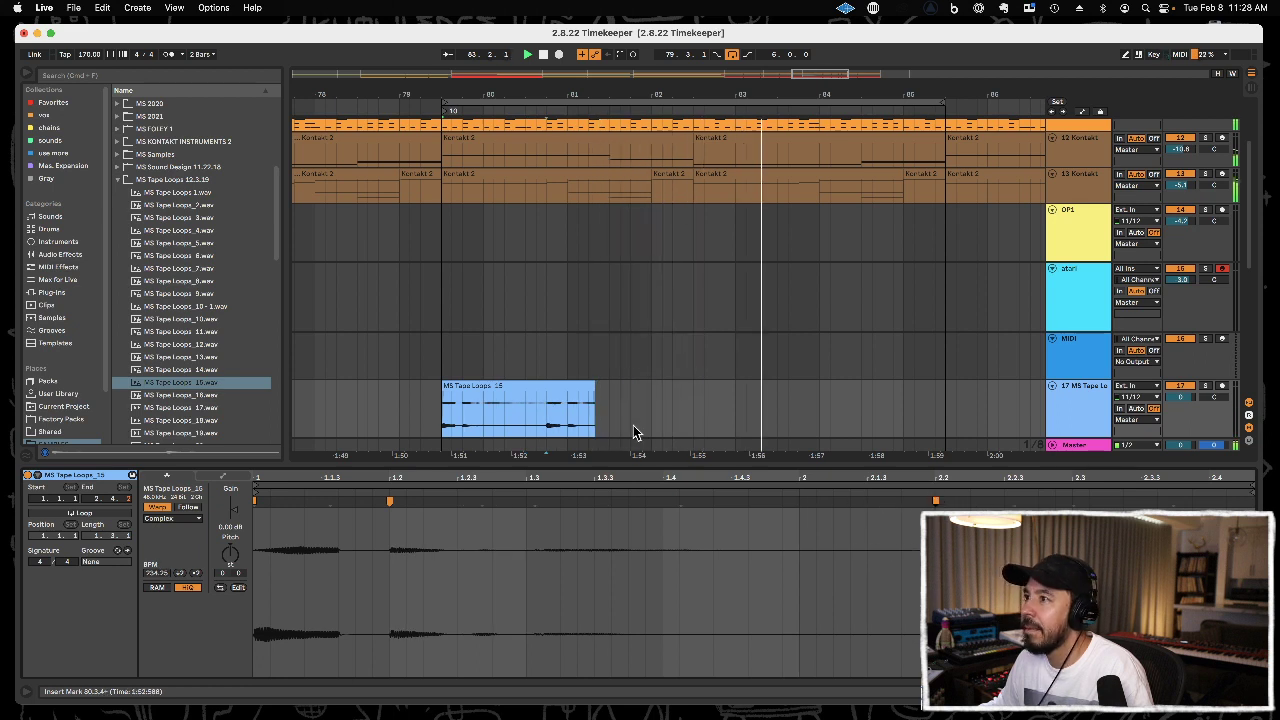
Extend the MS Tape Loops_15 clip, split it at 80.4.1 and delete everything after that point.
left_click_drag(588, 386, 724, 385)
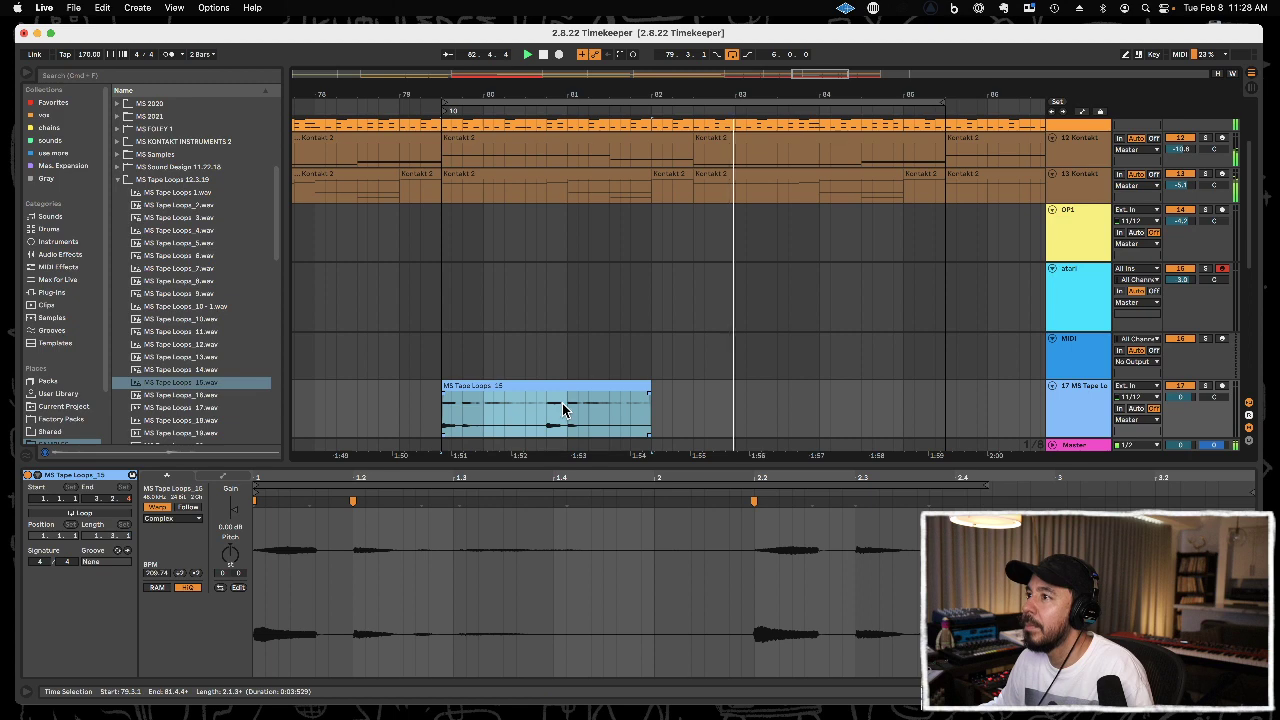
left_click_drag(553, 418, 661, 420)
key("super+e")
key("Delete")
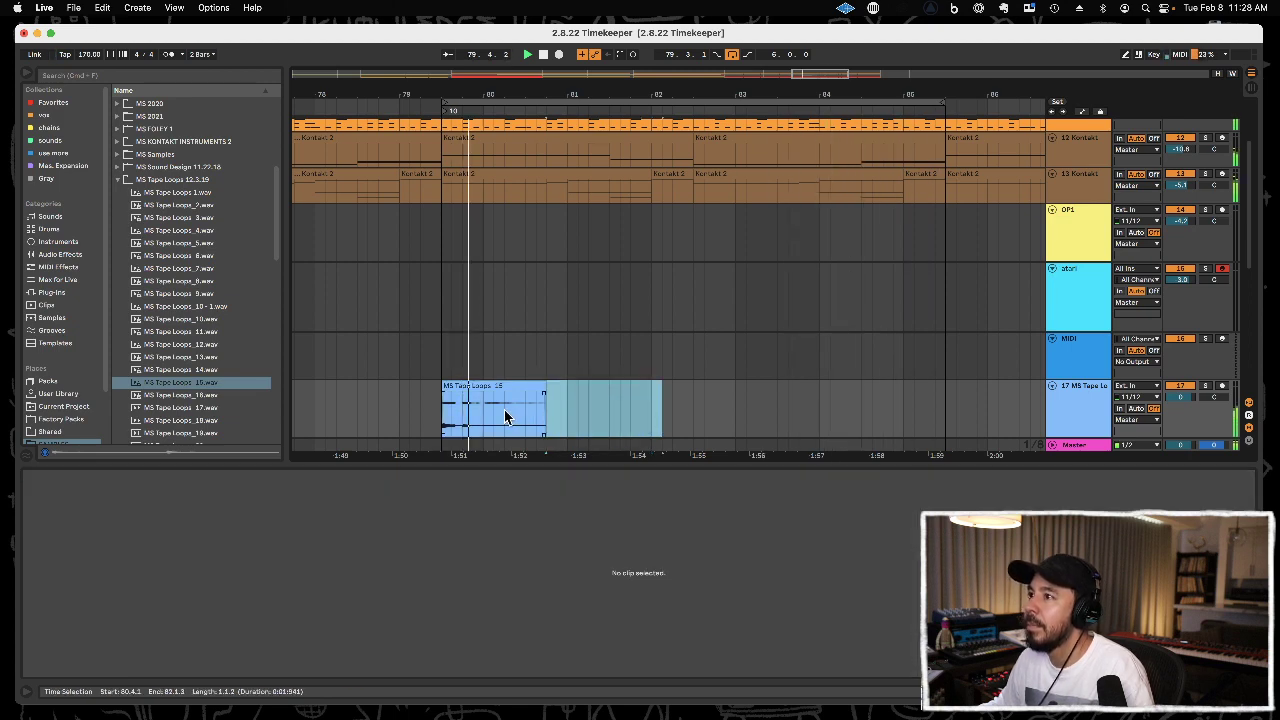
Paste a copy of the MS Tape Loops_15 clip at 80.2.1 and delete everything on its track after 81.1.1.
left_click(502, 404)
key("super+v")
left_click_drag(567, 411, 650, 411)
key("Delete")
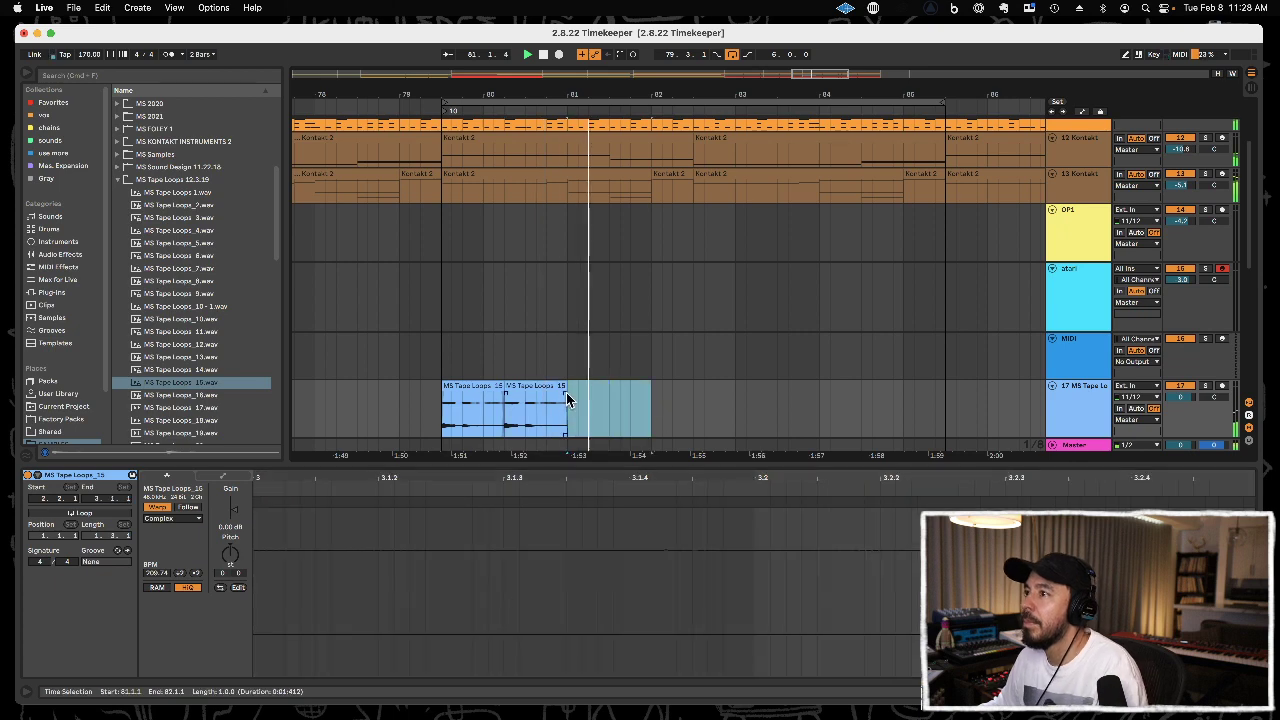
Duplicate the two tape loop clips to 81.1.1, delete the first copy and lengthen the clip at 80.2.1 to about 81.3.1.
left_click(553, 387)
left_click(490, 386, "shift")
key("super+d")
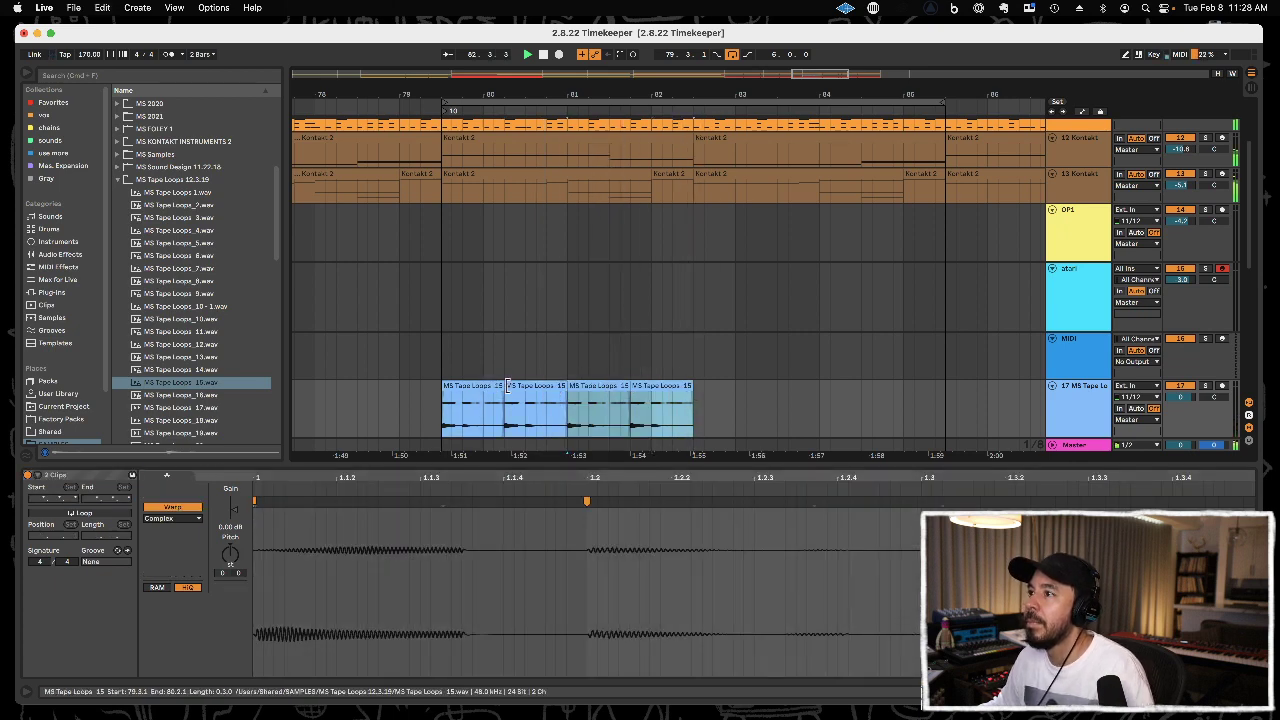
left_click(576, 387)
key("Delete")
left_click_drag(562, 384, 608, 386)
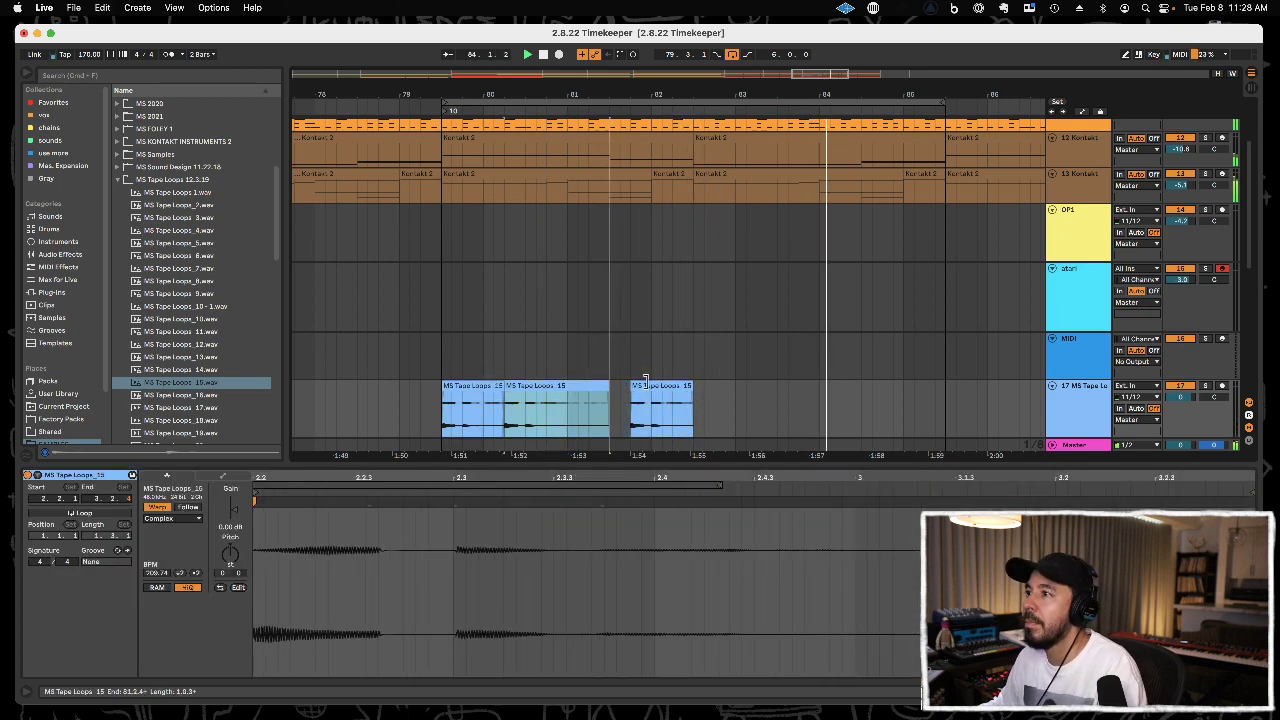
Duplicate the three-bar tape loop pattern starting at 79.3.1 so the copy begins at 82.3.1.
left_click(484, 388, "shift")
key("super+d")
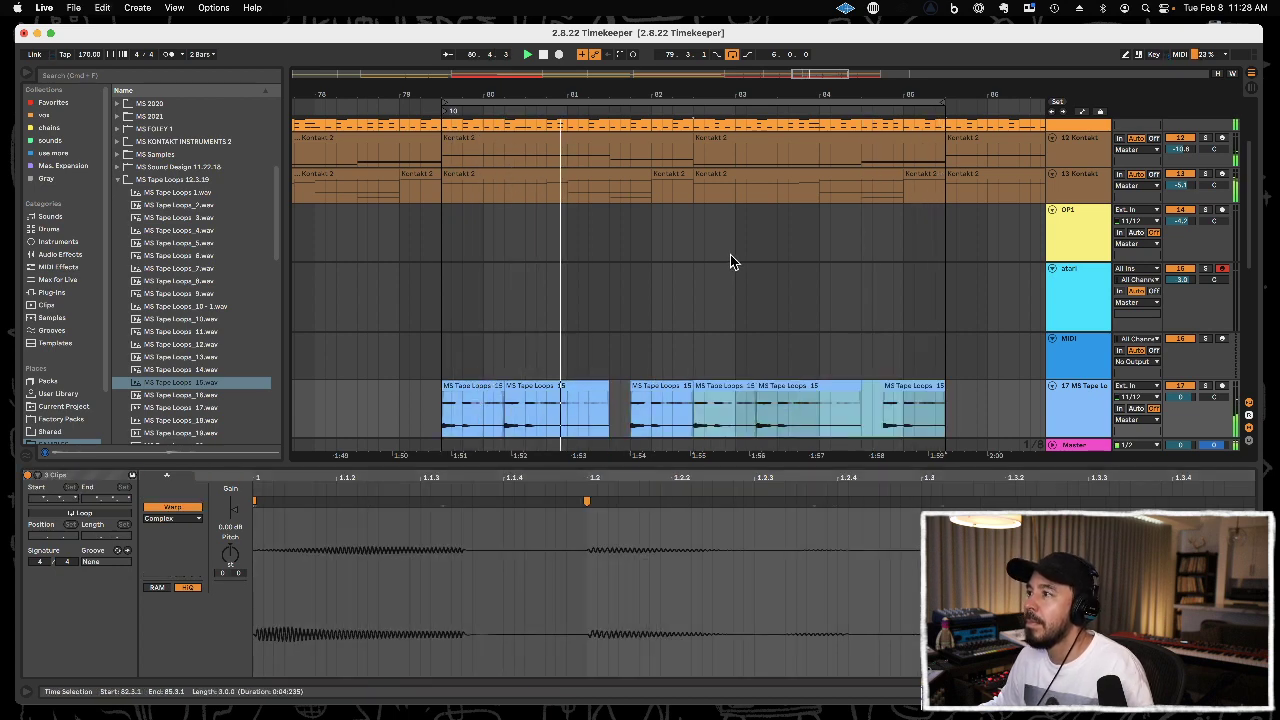
left_click_drag(740, 92, 669, 60)
left_click(487, 416, "shift")
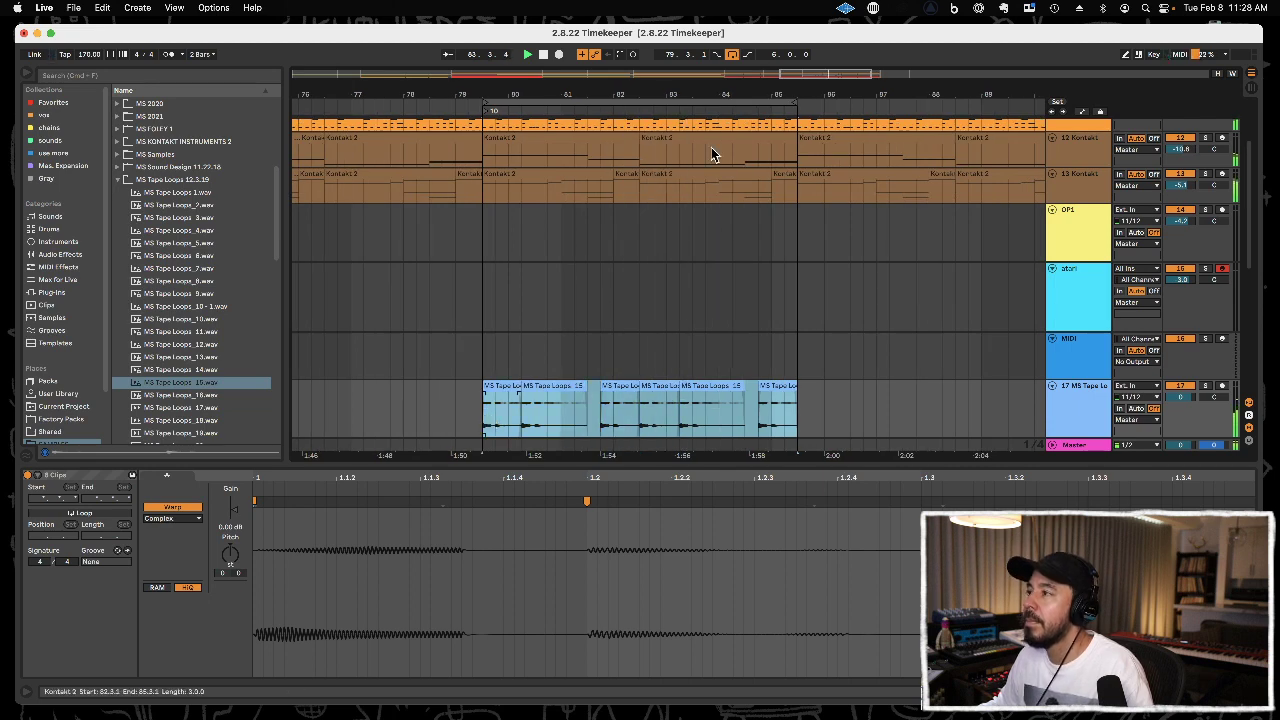
left_click_drag(746, 91, 670, 68)
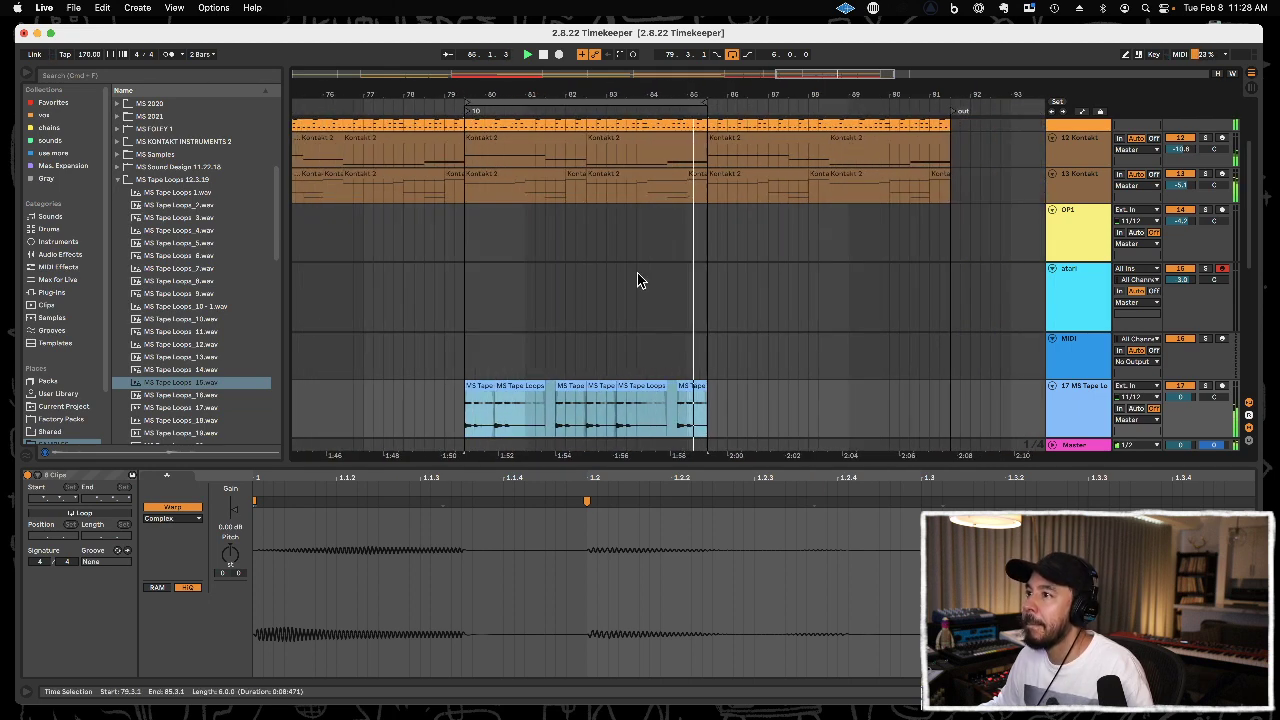
left_click(566, 353)
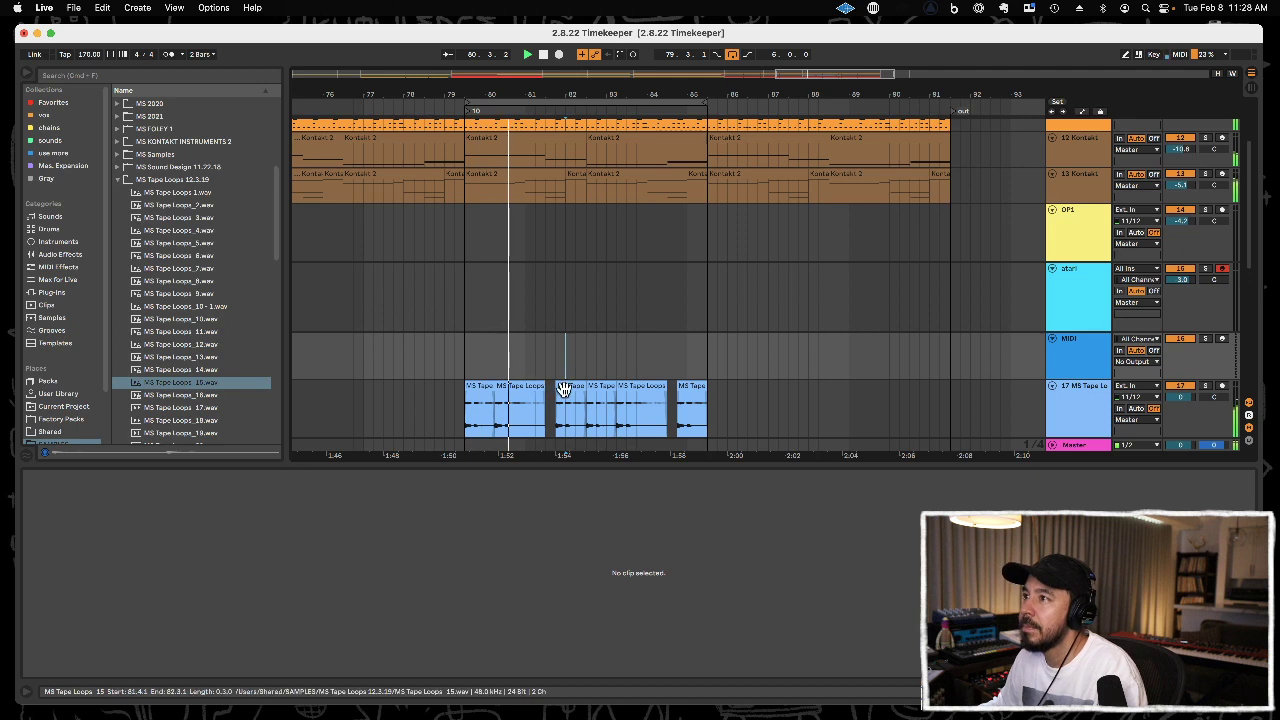
Transpose the tape loop clip at 81.4.1 by +2 semitones and the one at 84.4.1 by -2 semitones.
left_click(566, 387)
left_click(233, 552)
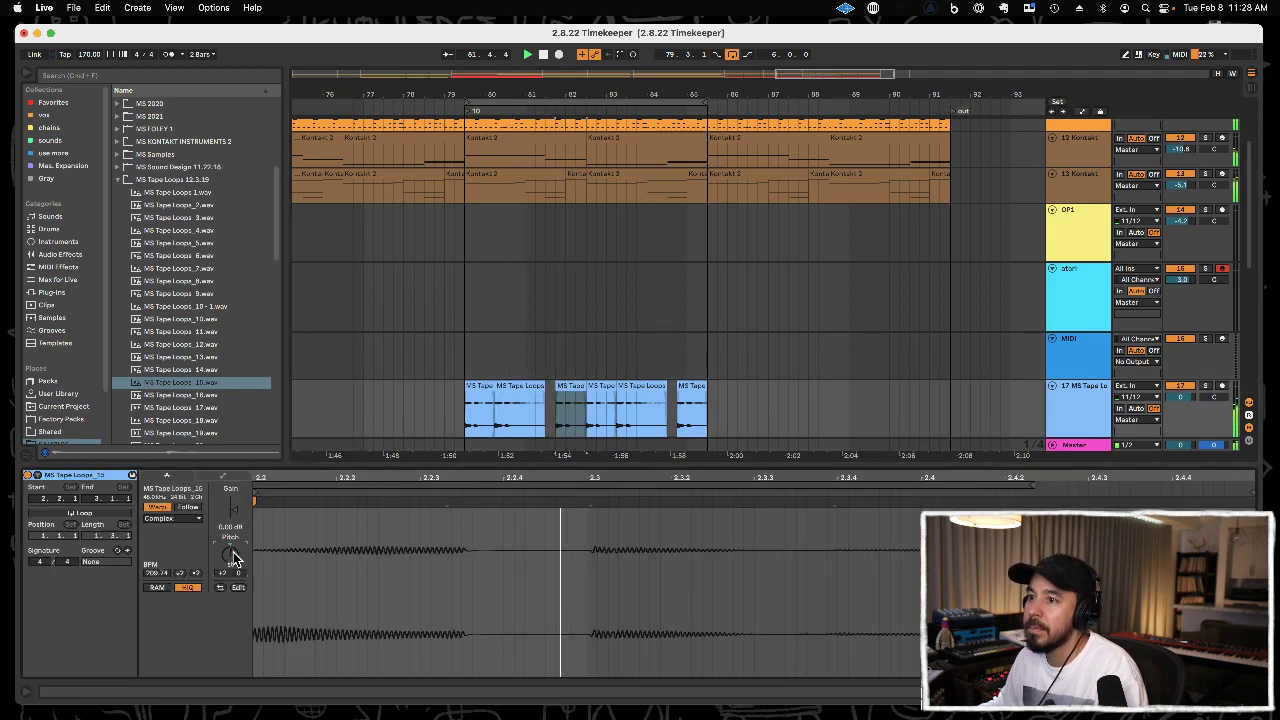
left_click(700, 386)
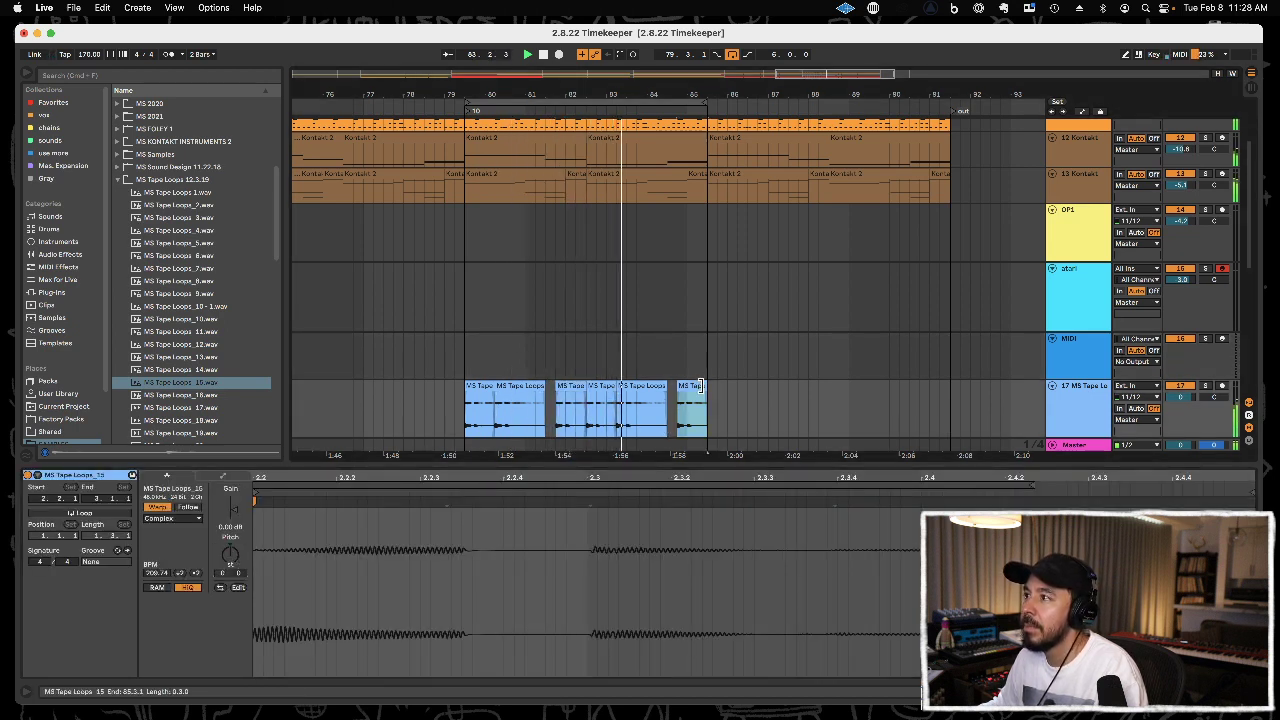
left_click(235, 553)
key("Down")
key("Down")
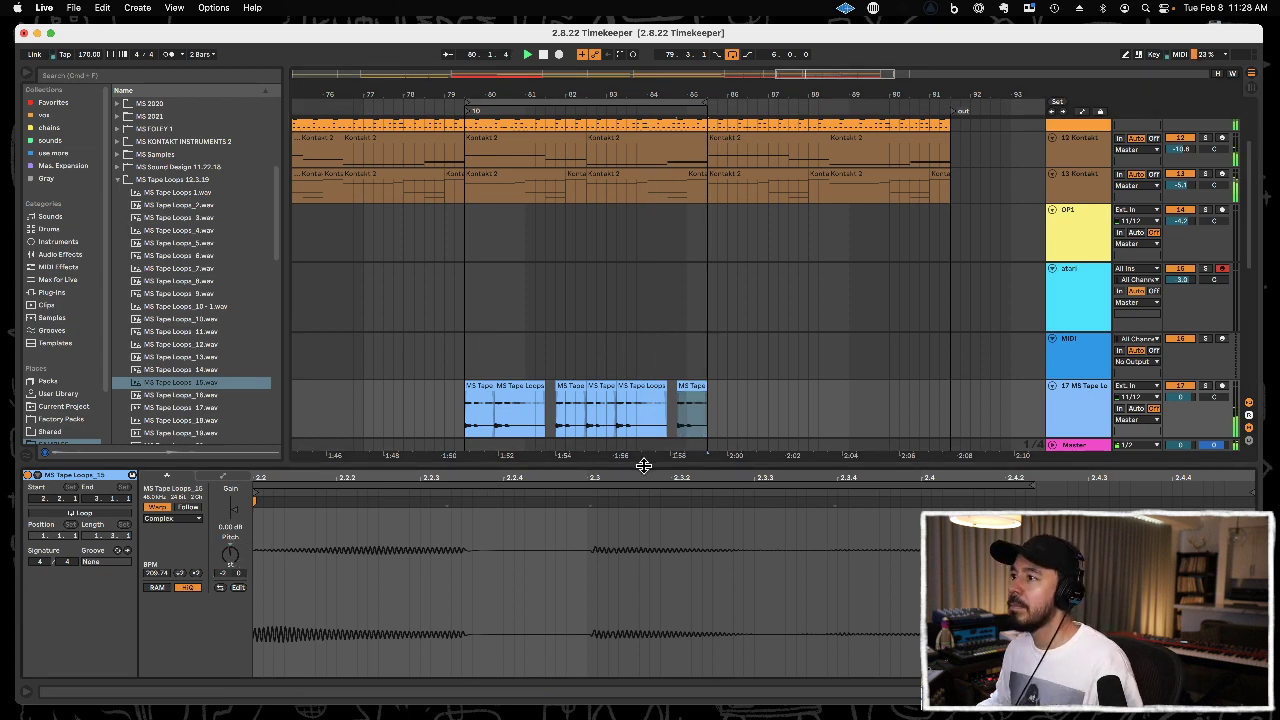
key("super+alt+l")
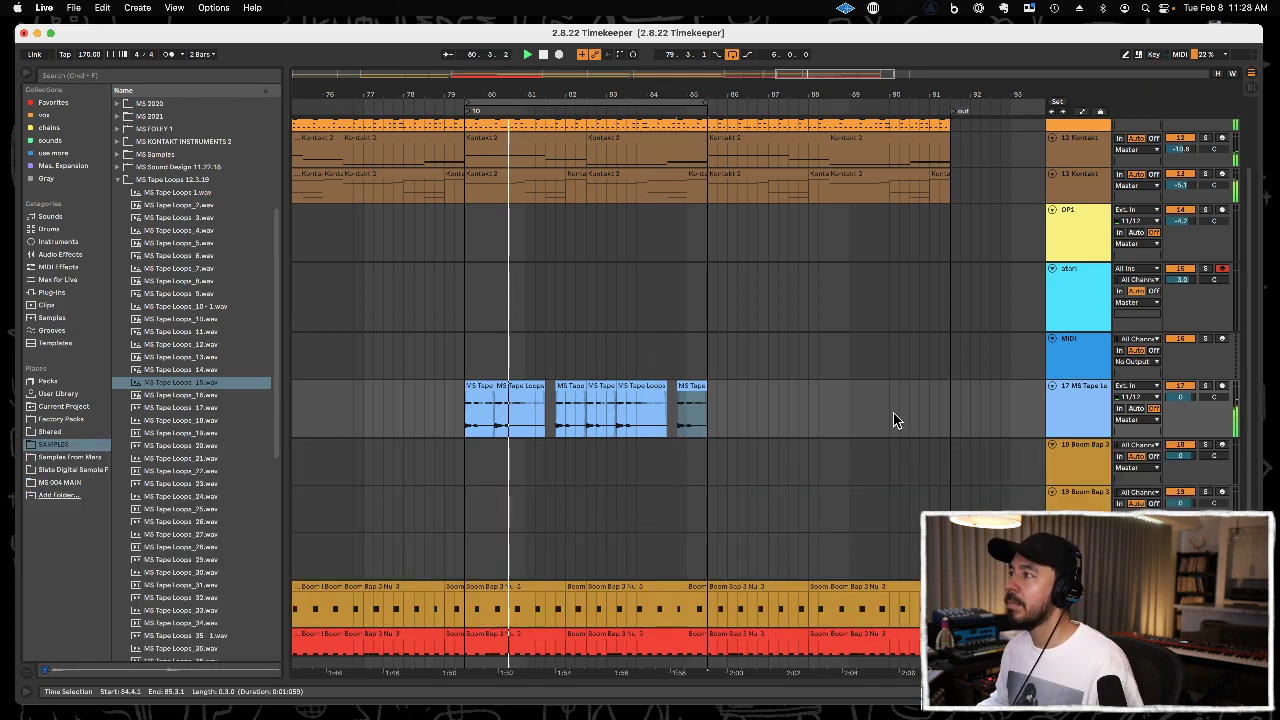
left_click(466, 413, "shift")
key("super+j")
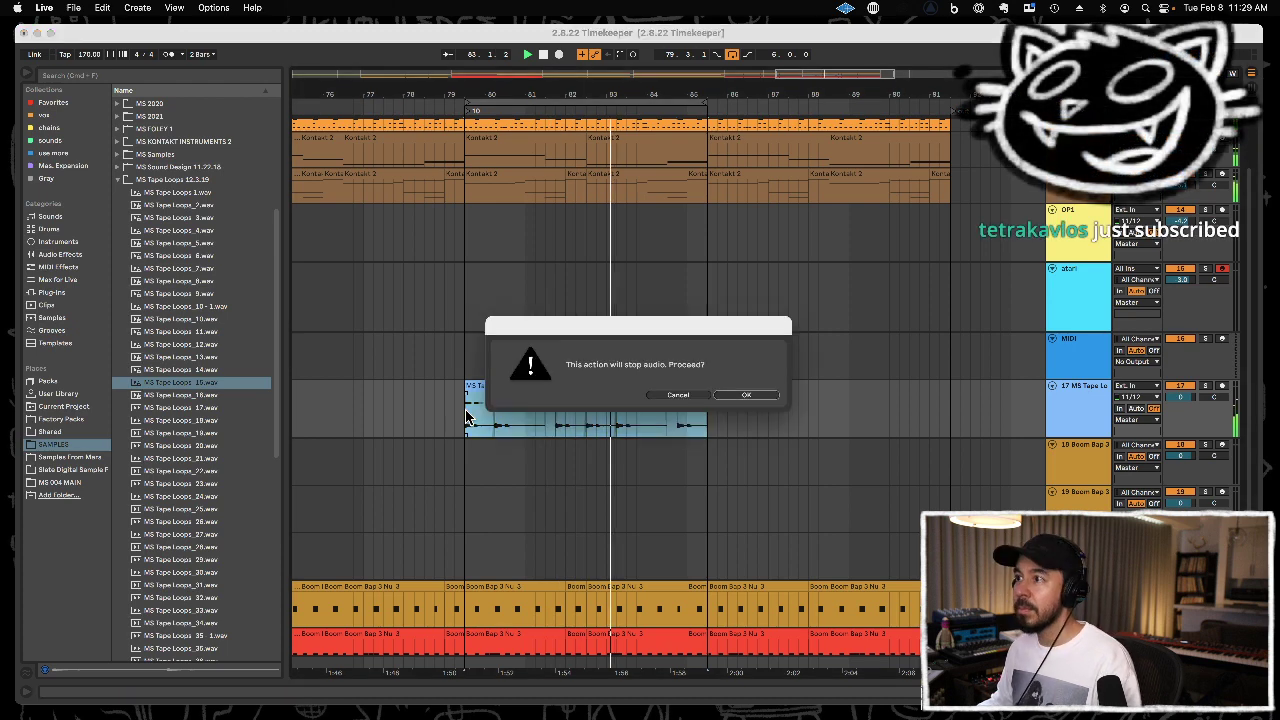
left_click(745, 395)
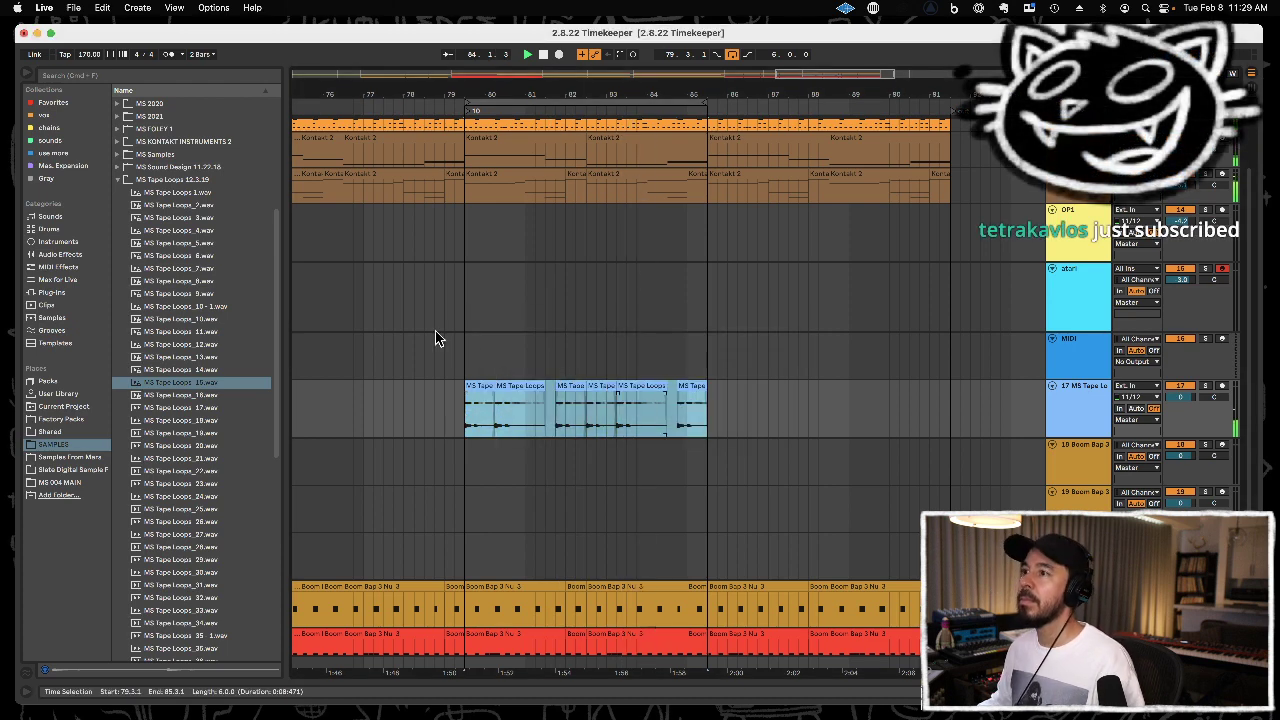
Add Aberrant DSP's SketchCassette II Audio Unit to the 17 MS Tape Loops track.
left_click(70, 242)
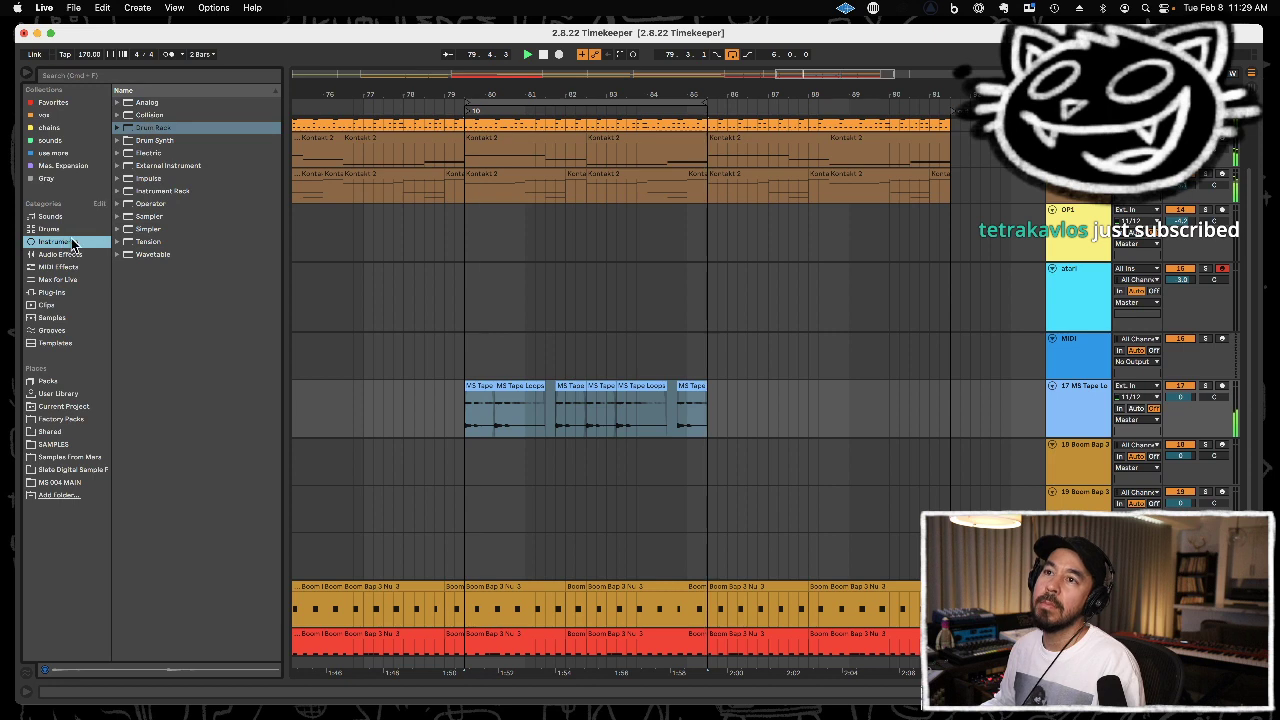
left_click(68, 441)
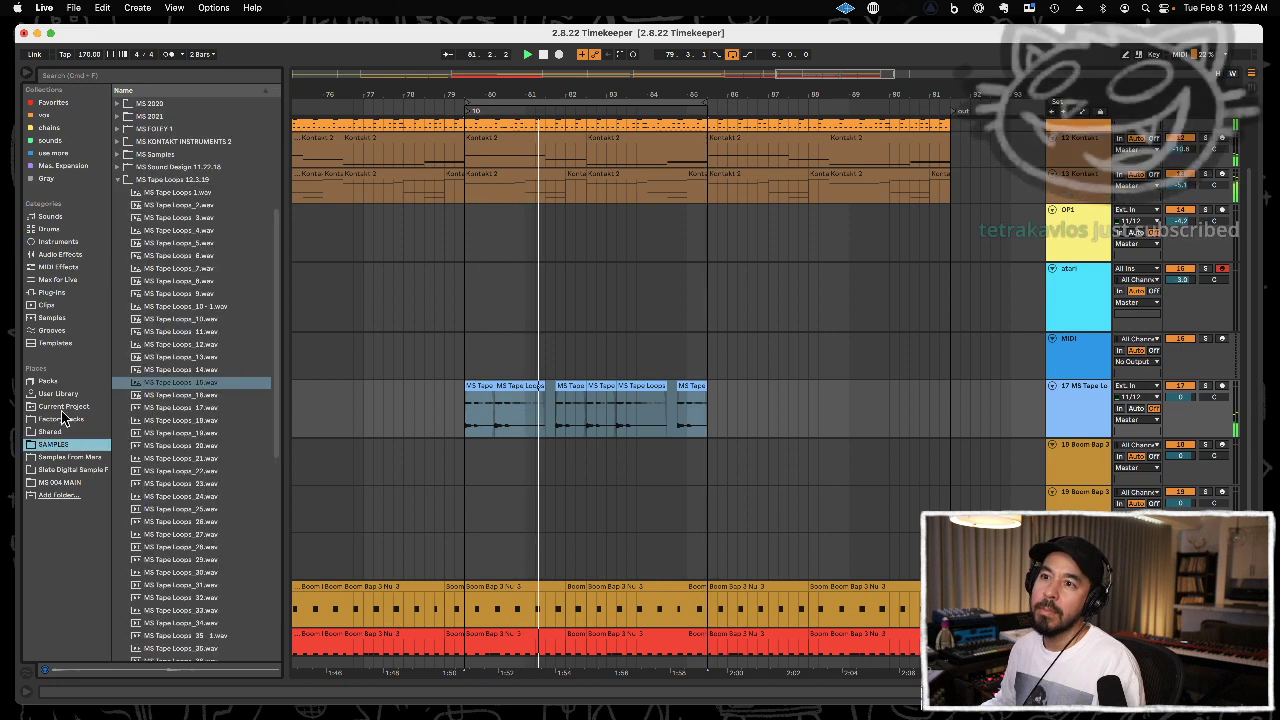
left_click(51, 291)
left_click(198, 115)
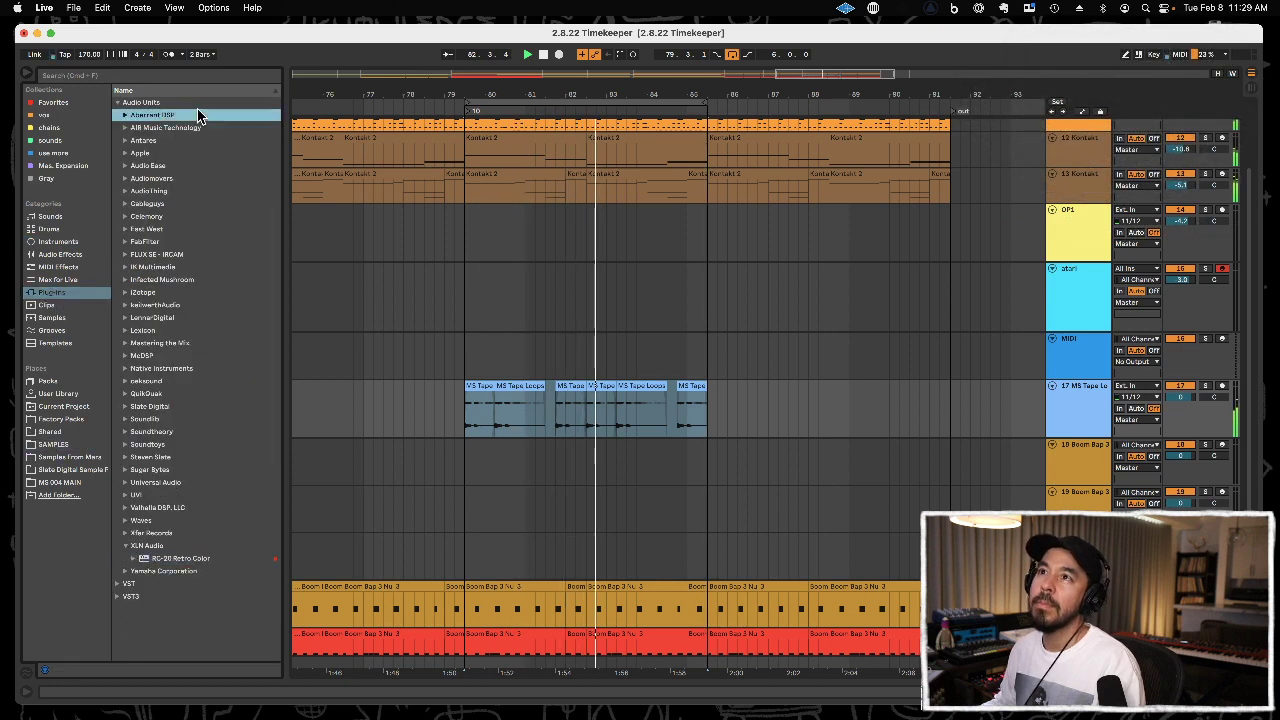
double_click(202, 116)
mouse_move(191, 140)
left_mouse_down()
mouse_move(563, 176)
mouse_move(1055, 369)
mouse_move(1103, 417)
mouse_move(1075, 408)
left_mouse_up()
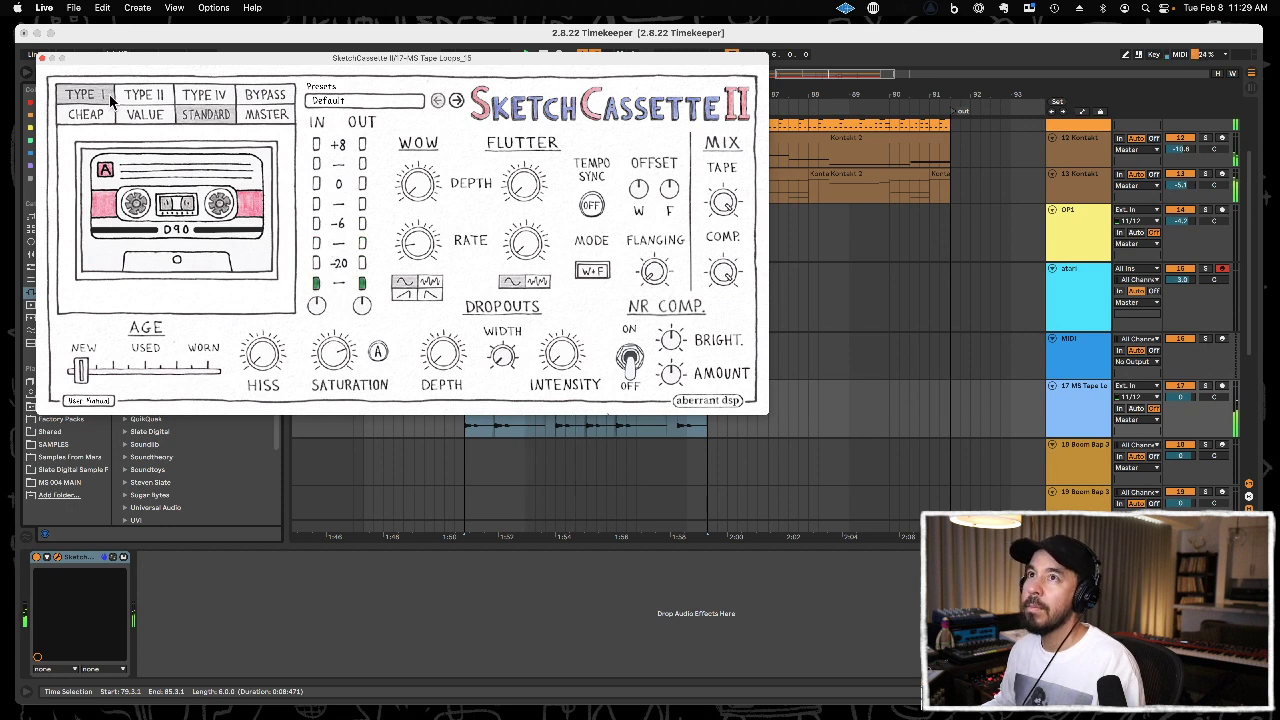
Set SketchCassette II to Type II and Value quality, raise Age slightly and switch Saturation to mode B.
left_click(144, 95)
left_click(130, 115)
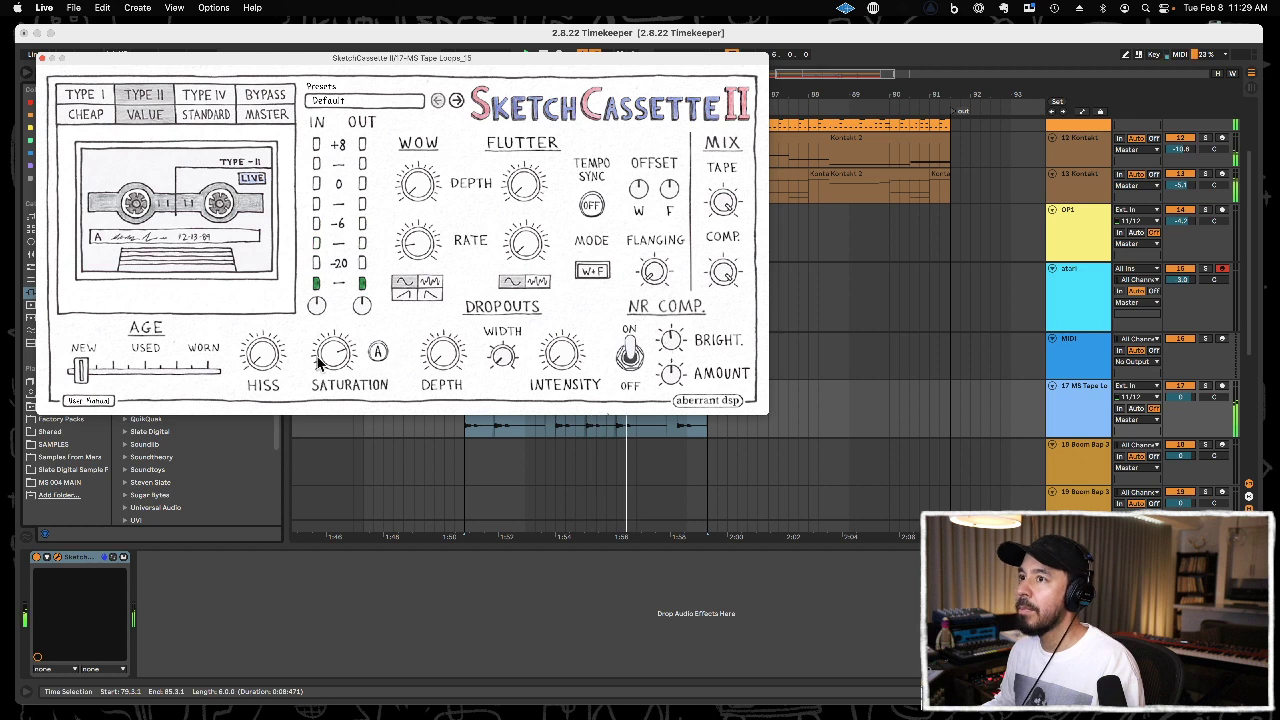
mouse_move(96, 373)
left_mouse_down()
mouse_move(166, 373)
mouse_move(92, 373)
left_mouse_up()
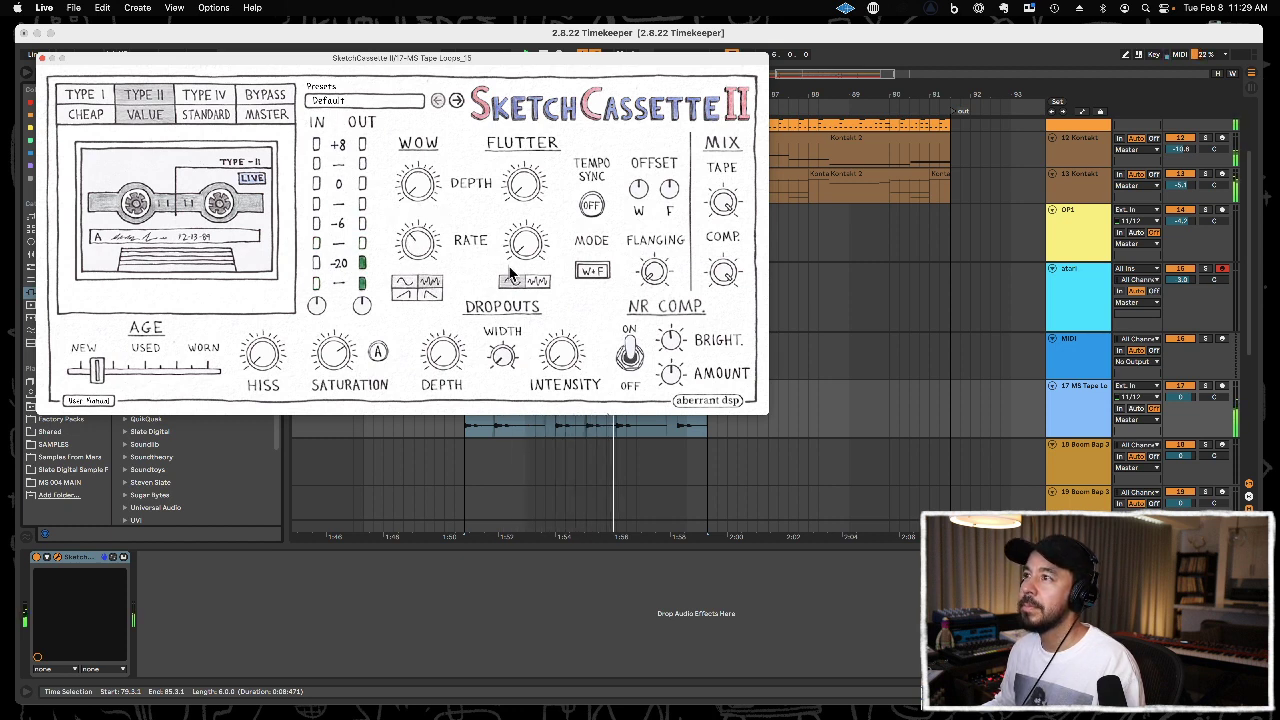
mouse_move(522, 253)
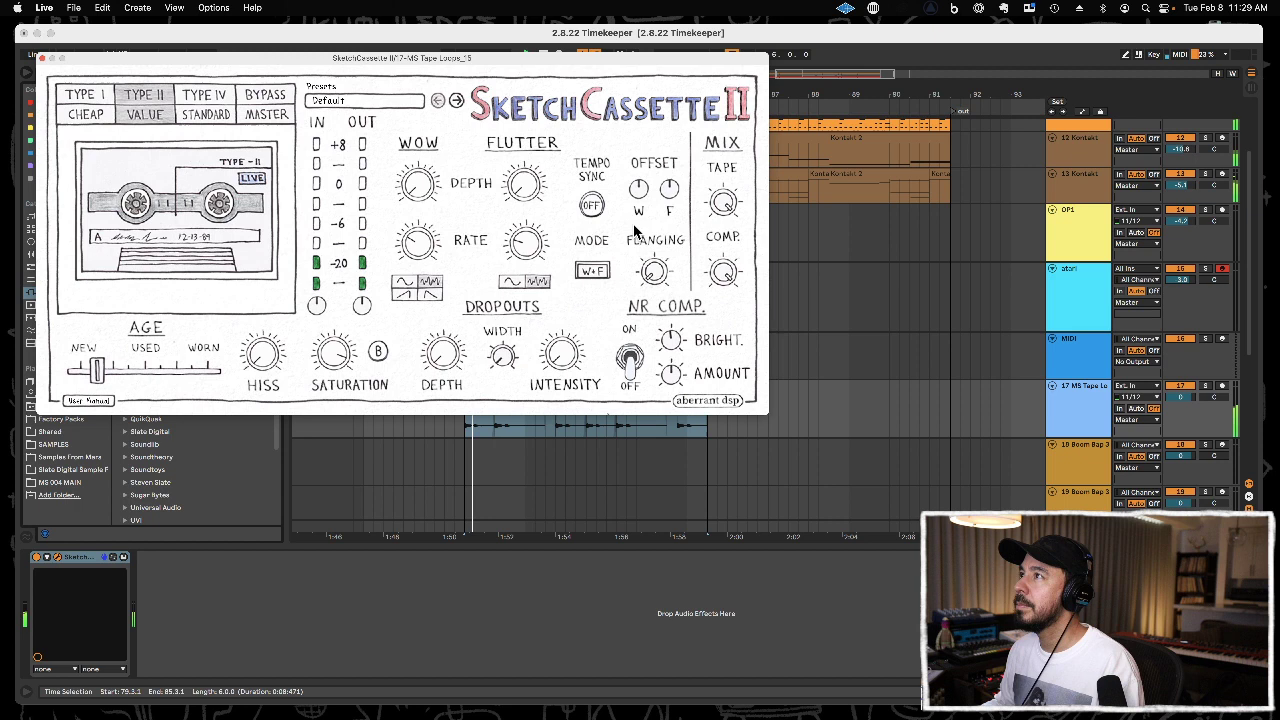
left_click(41, 58)
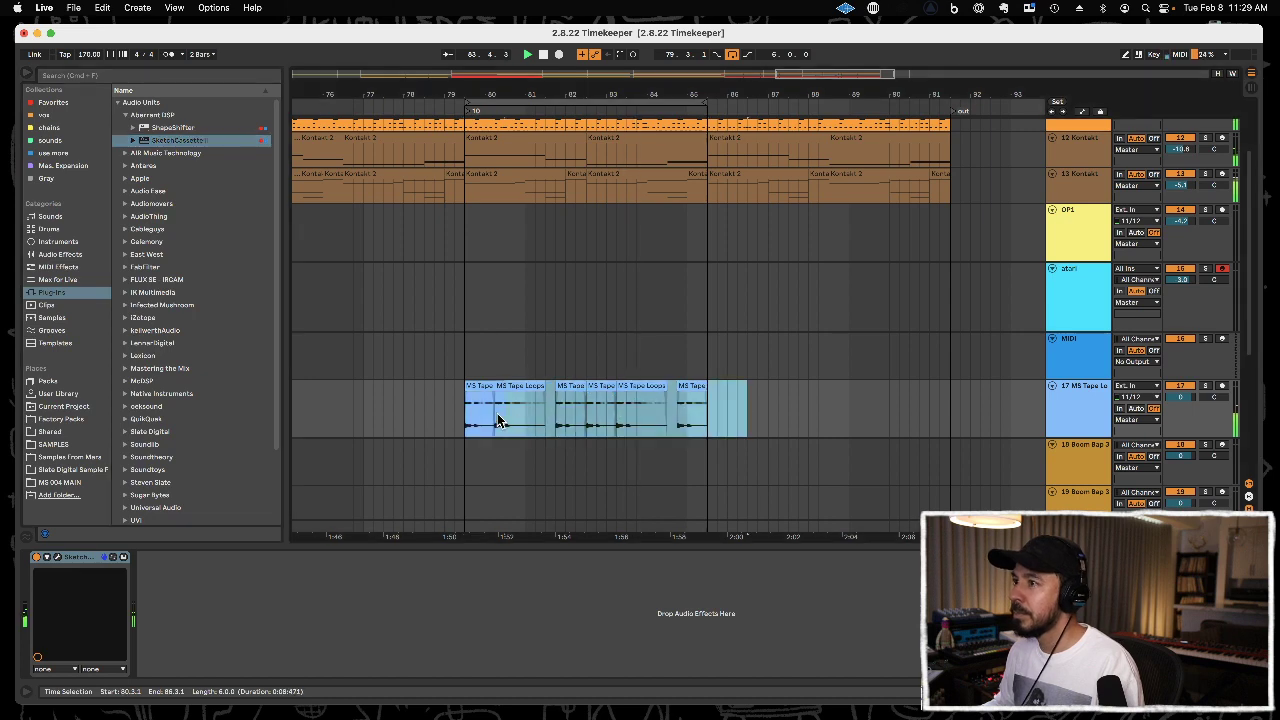
Raise the gain of all six tape loop clips between 79.3.1 and 85.3.1 to about 7.4 dB.
left_click(474, 388)
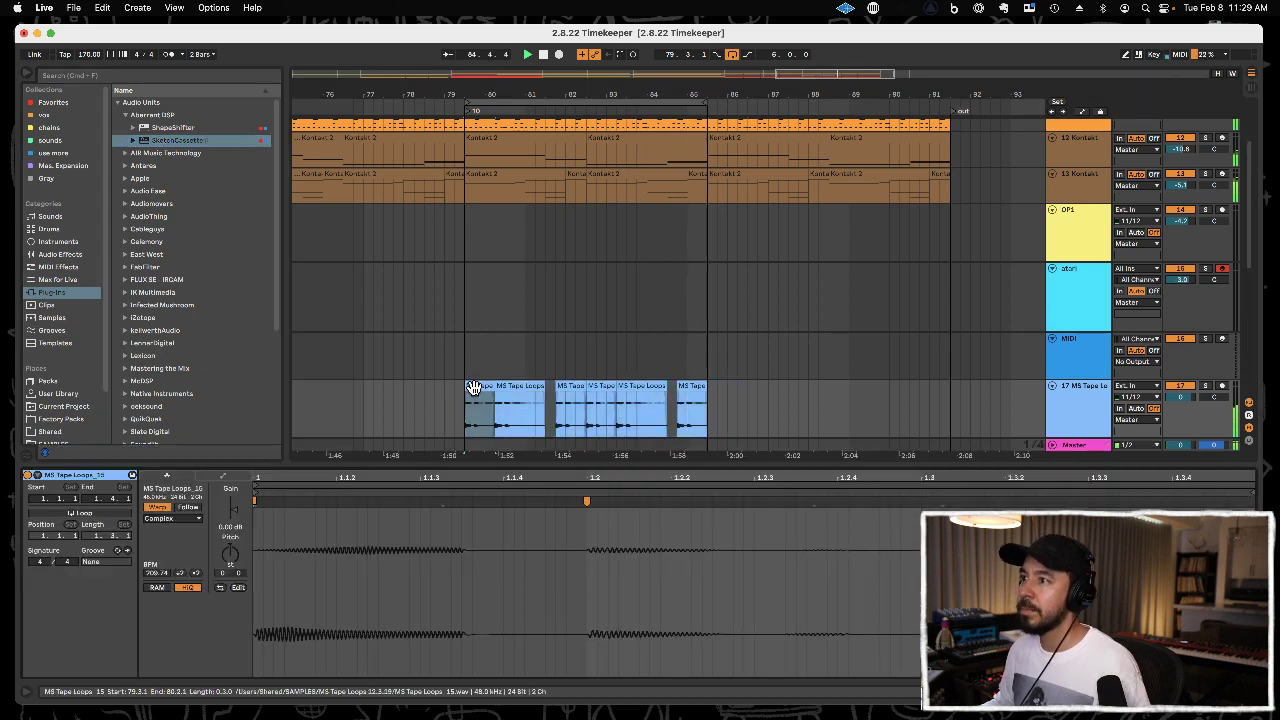
left_click(760, 407, "shift")
left_click_drag(237, 516, 237, 512)
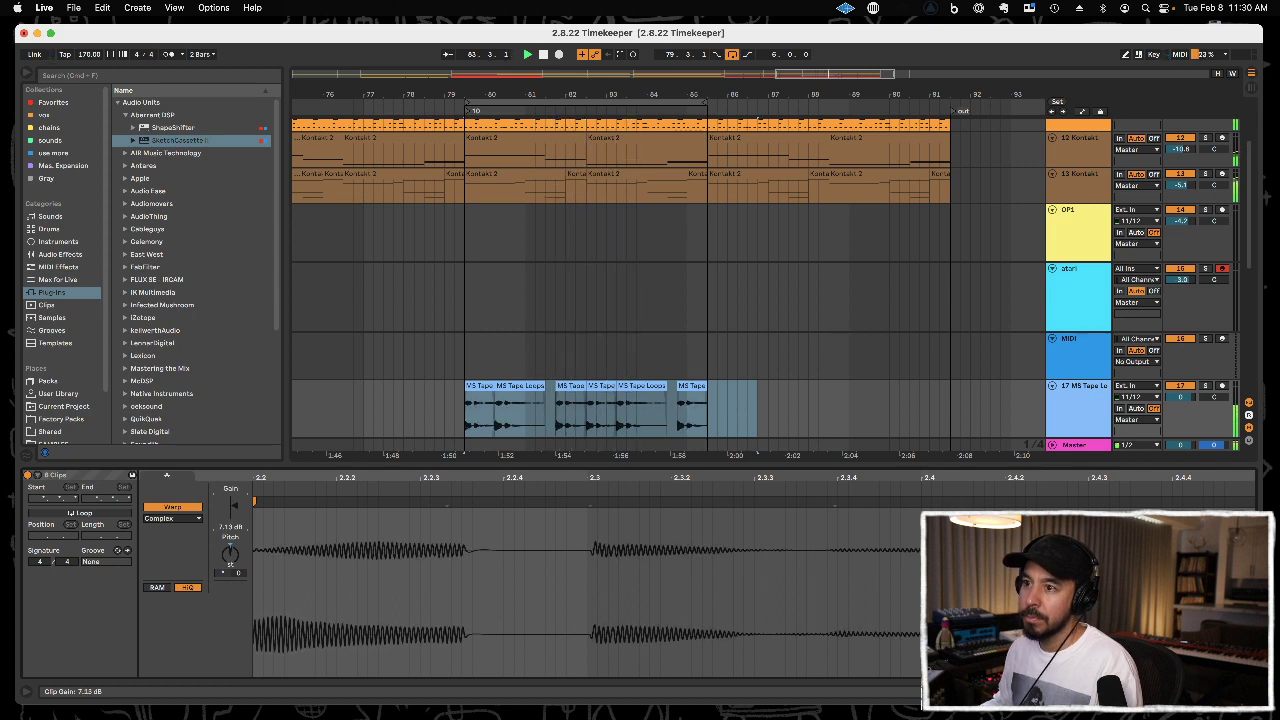
left_click(417, 463)
Copy the six-bar tape loop pattern from 79.3.1 to 67.3.1 and repeat it at 73.3.1.
left_click_drag(468, 414, 706, 420)
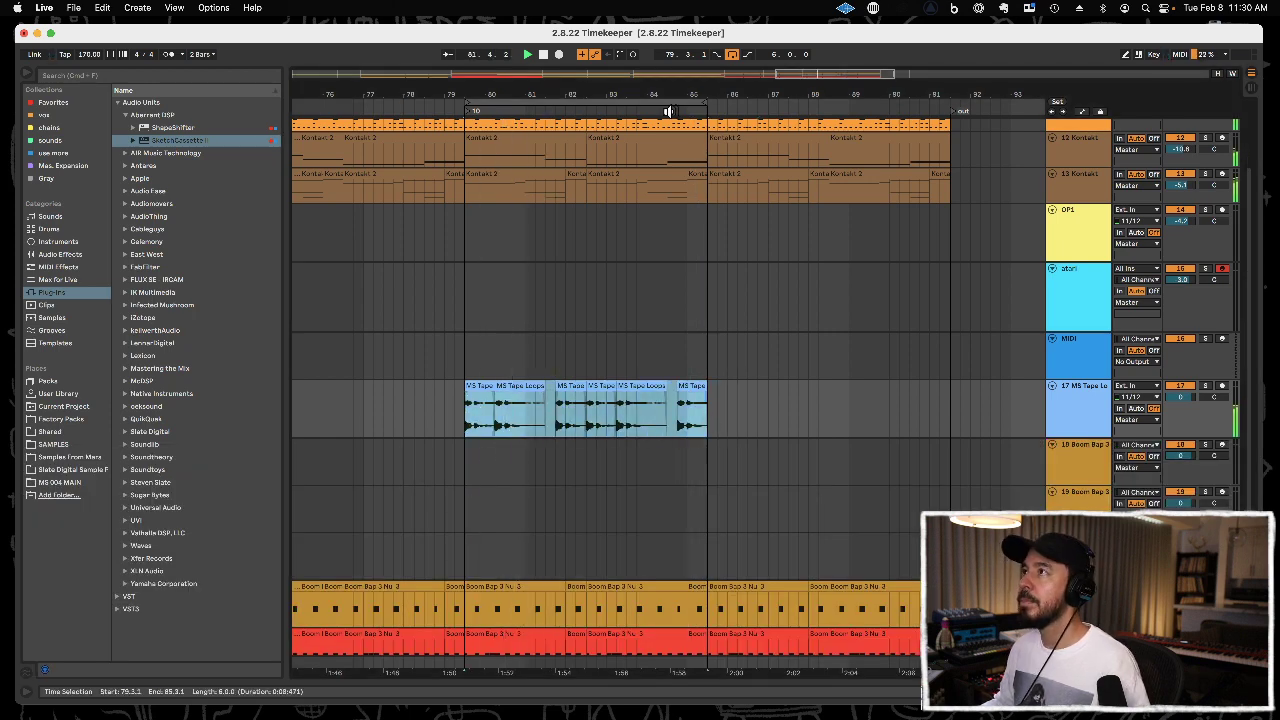
left_click_drag(676, 91, 676, 44)
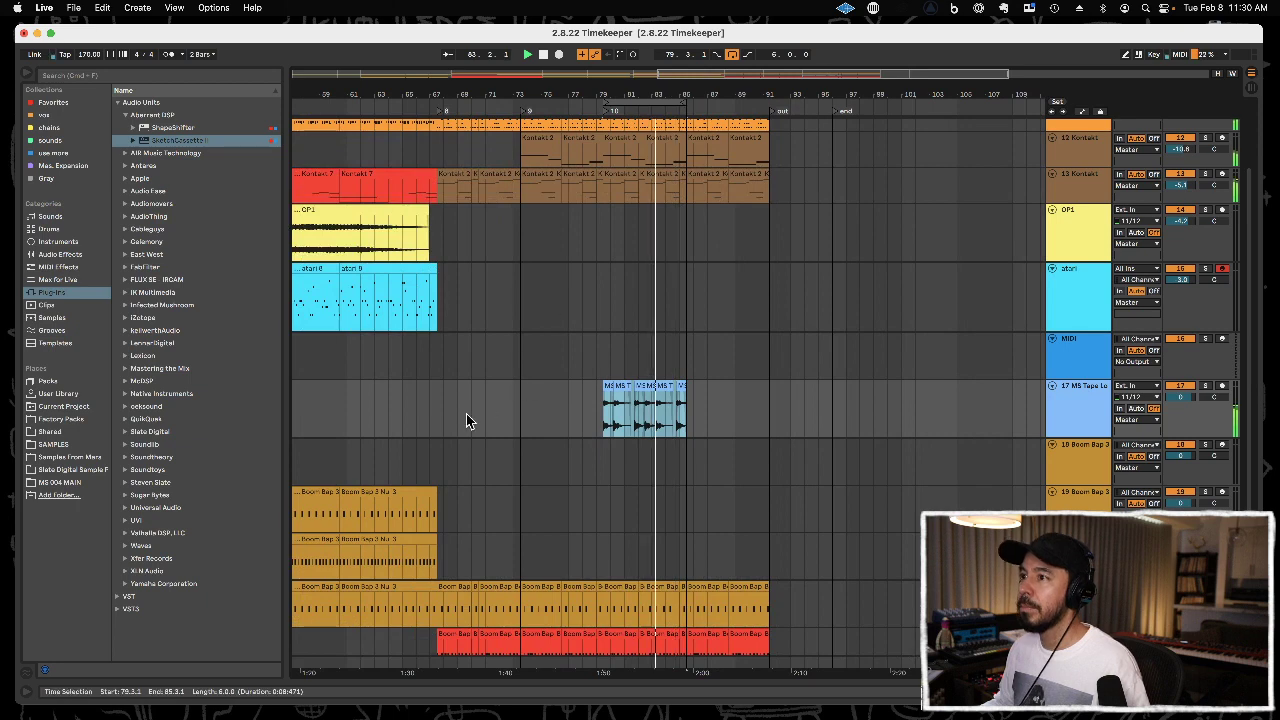
left_click(438, 416)
key("super+d")
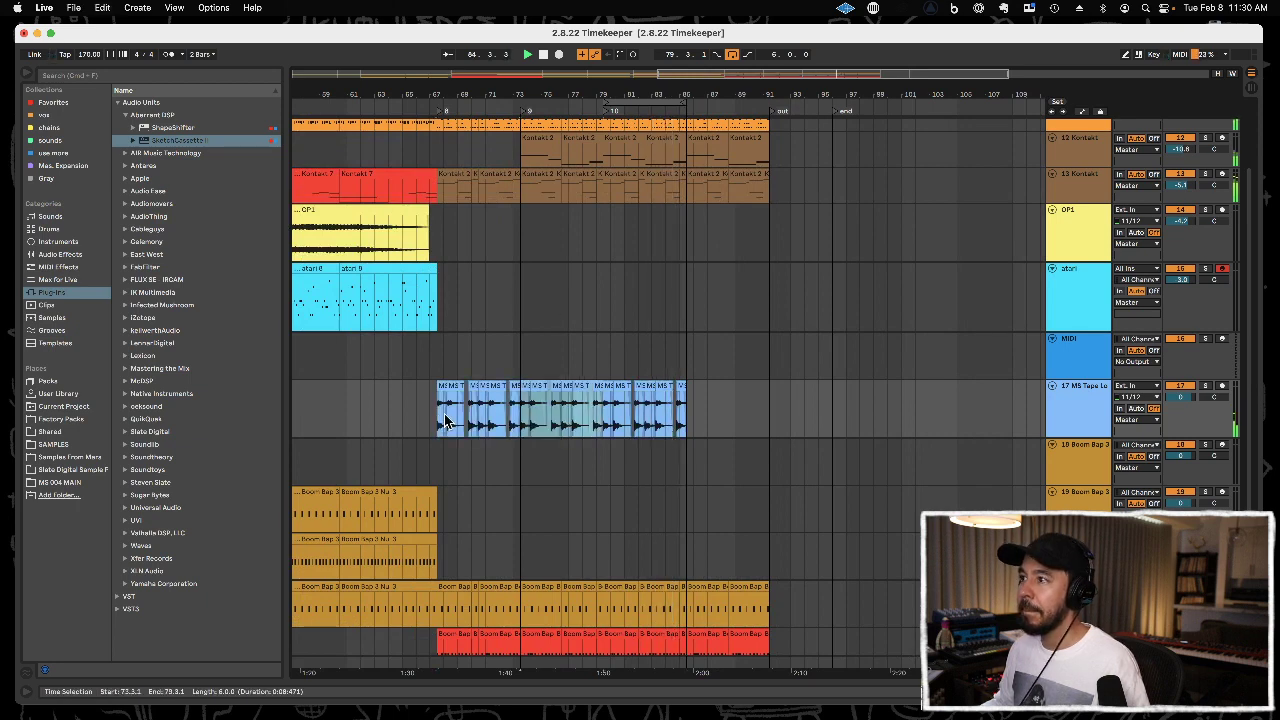
key("super+d")
key("super+z")
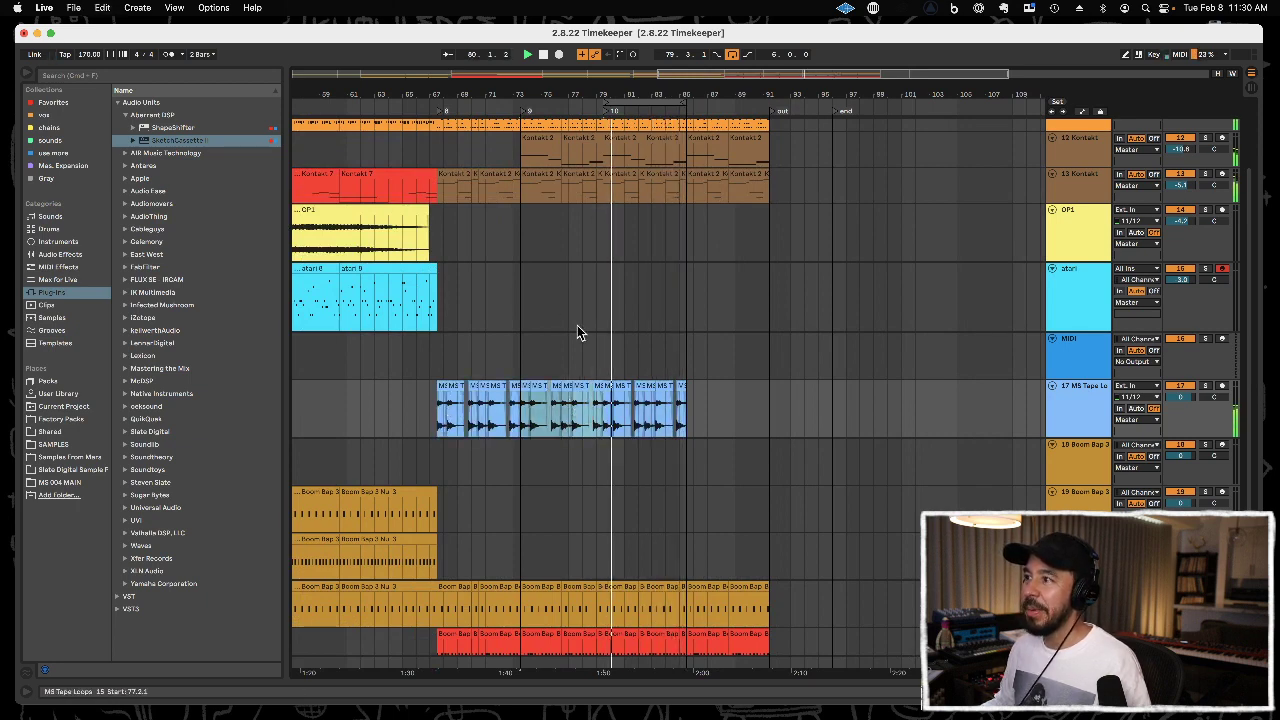
Clear the tape loops after 79.3.1 and duplicate the twelve bars from 67.3.1 to fill 79.3.1 through 91.3.1.
left_click_drag(586, 84, 622, 120)
left_click_drag(858, 408, 310, 422)
key("Delete")
key("super+d")
left_click_drag(421, 98, 517, 86)
scroll(605, 129, "up", 2)
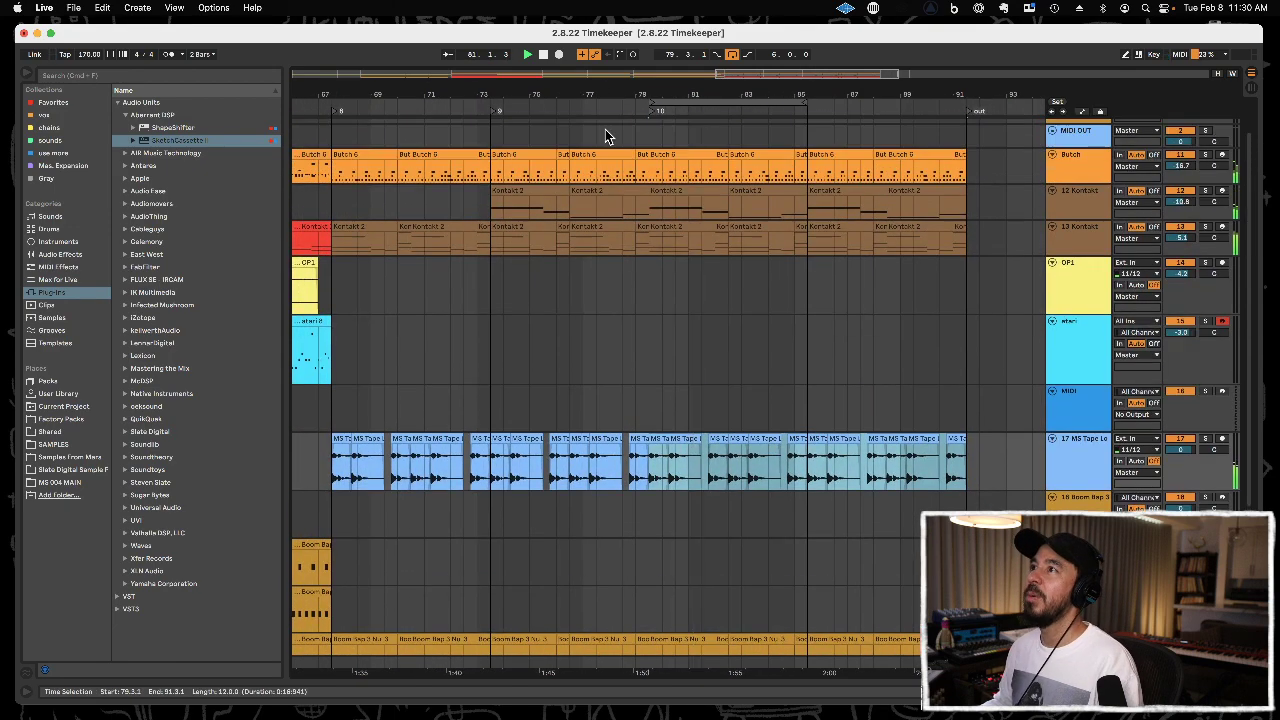
Delete the two 12 Kontakt clips between 73.3.1 and 79.3.1 and start playback from locator 8.
left_click(514, 192)
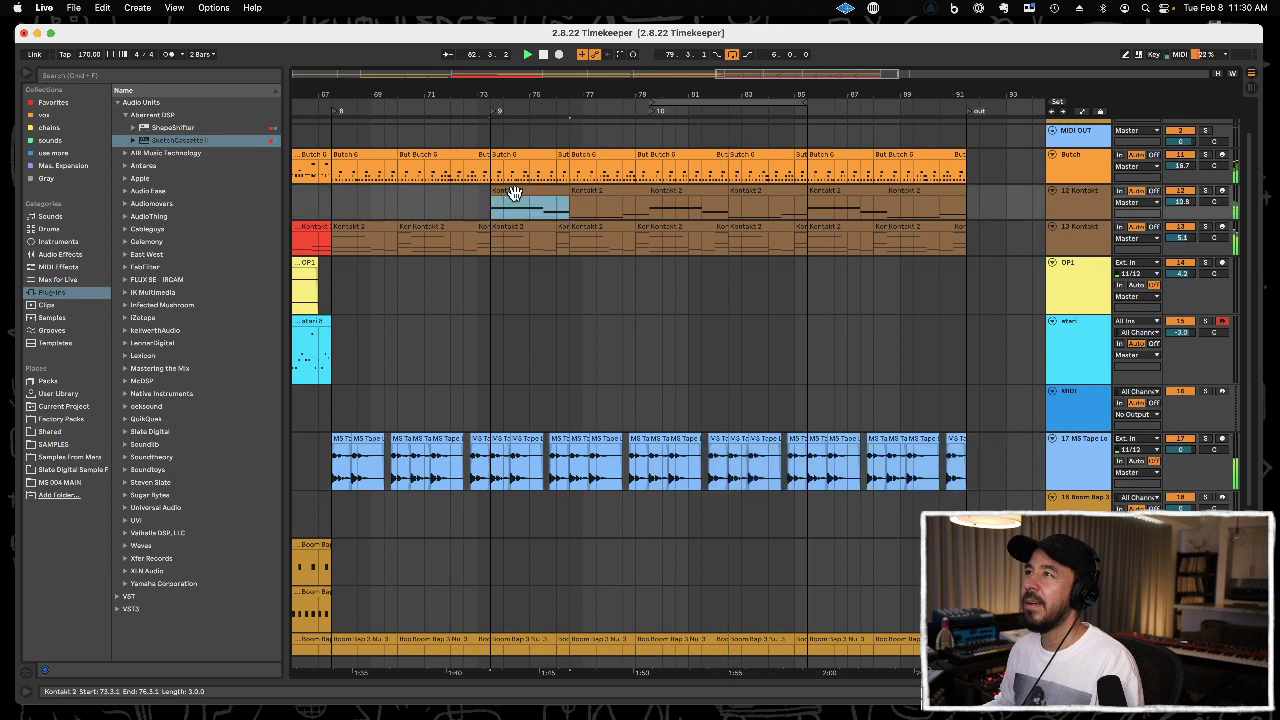
key("Delete")
left_click(623, 193)
key("Delete")
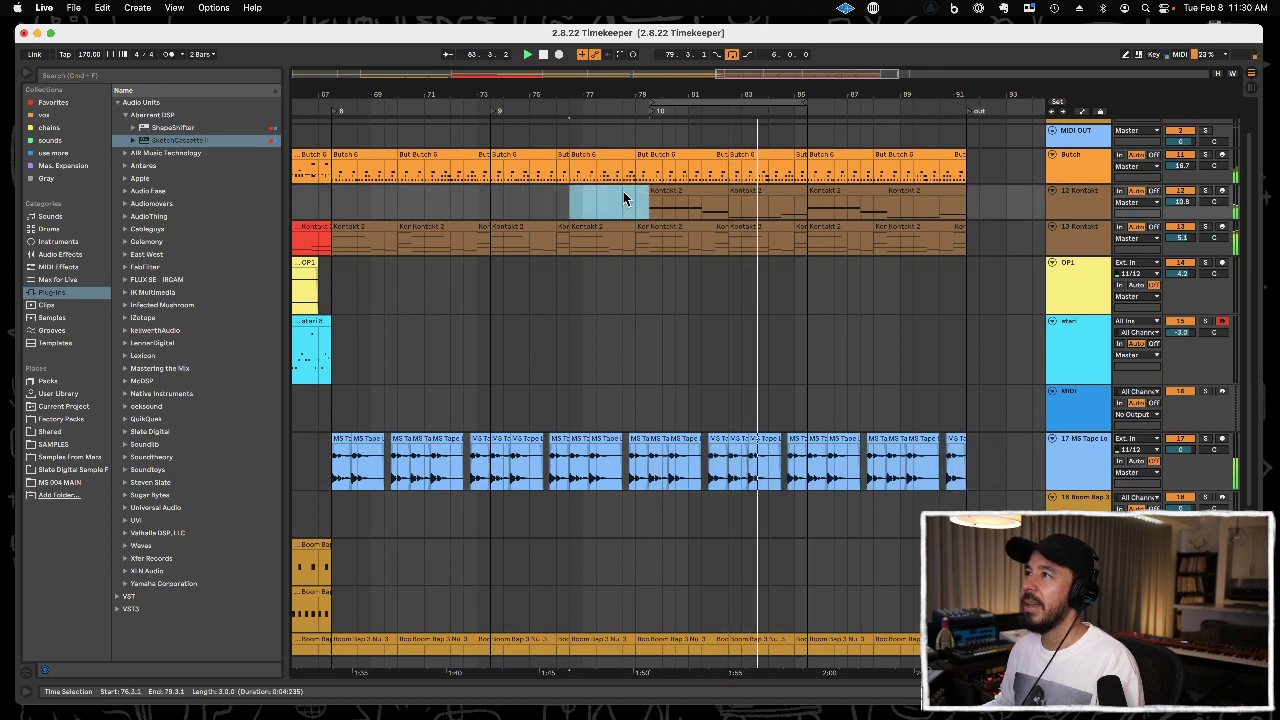
left_click(334, 113)
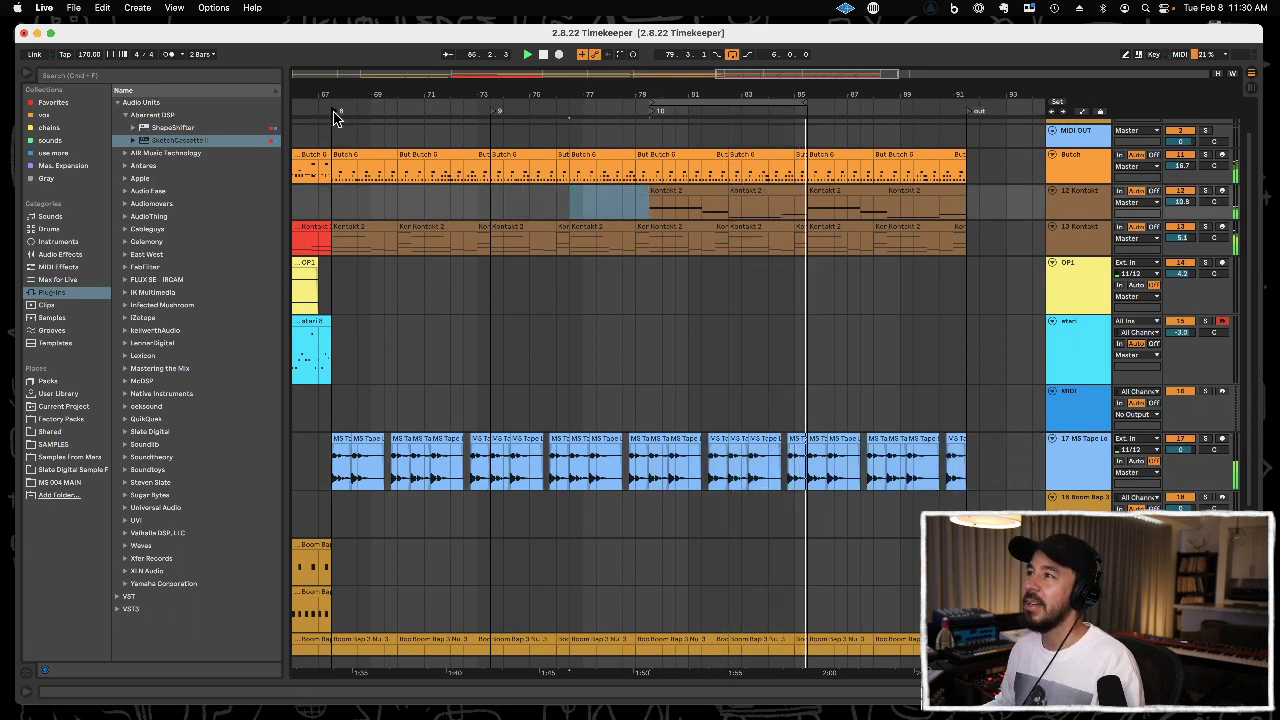
Delete the upper notes above C2 in the 13 Kontakt clip starting at 67.3.1.
double_click(367, 226)
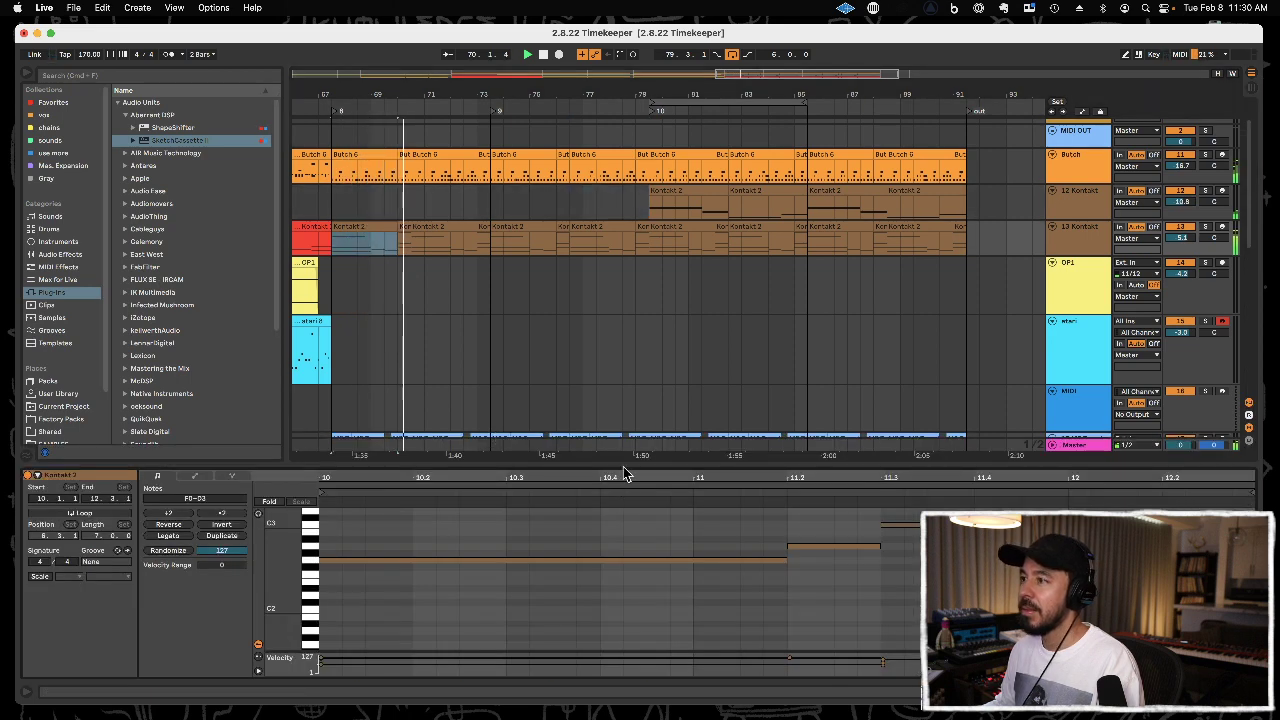
left_click_drag(622, 463, 600, 244)
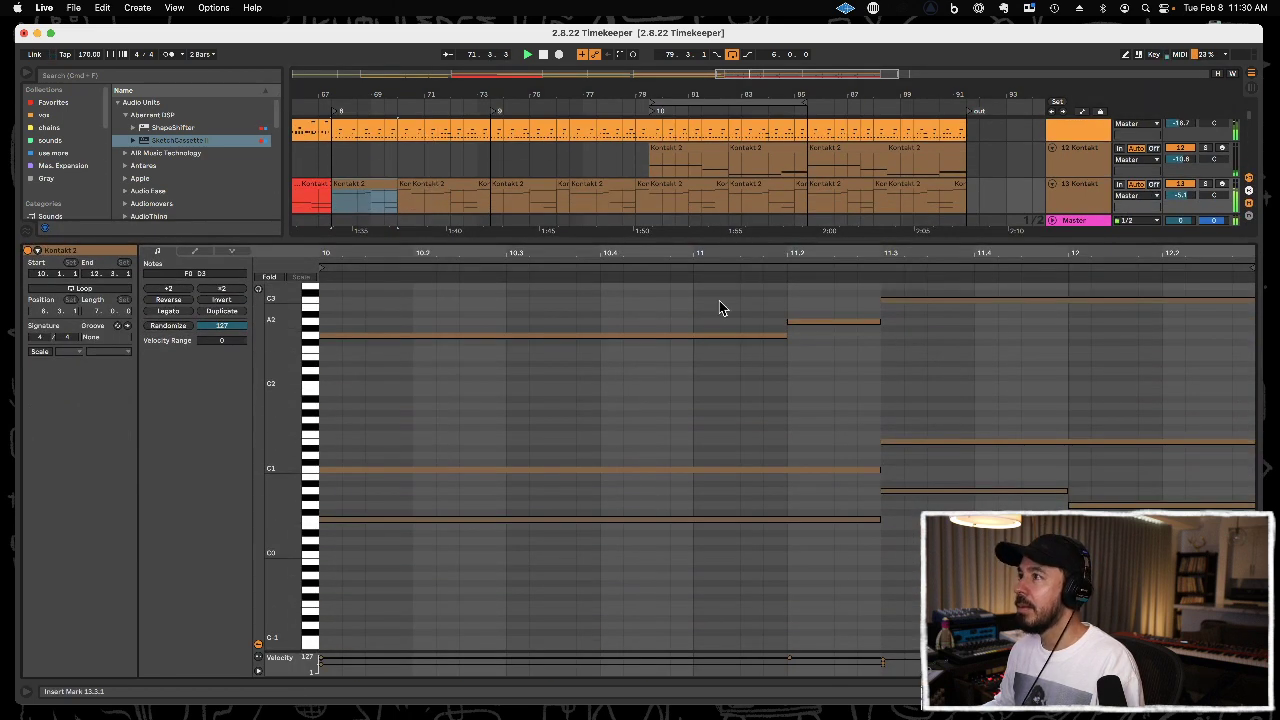
left_click_drag(708, 389, 1000, 282)
key("Delete")
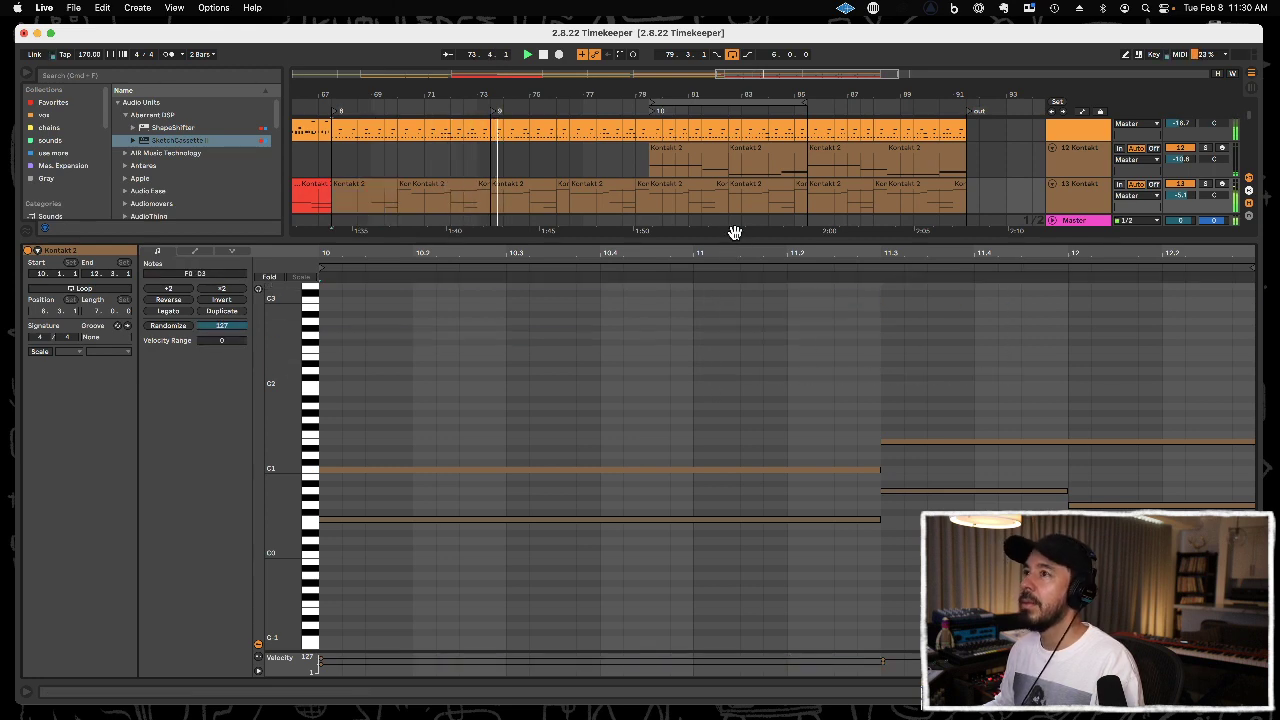
Duplicate the three-bar 13 Kontakt section starting at 67.3.1 so that it also fills 70.3.1 to 73.3.1.
left_click(405, 190)
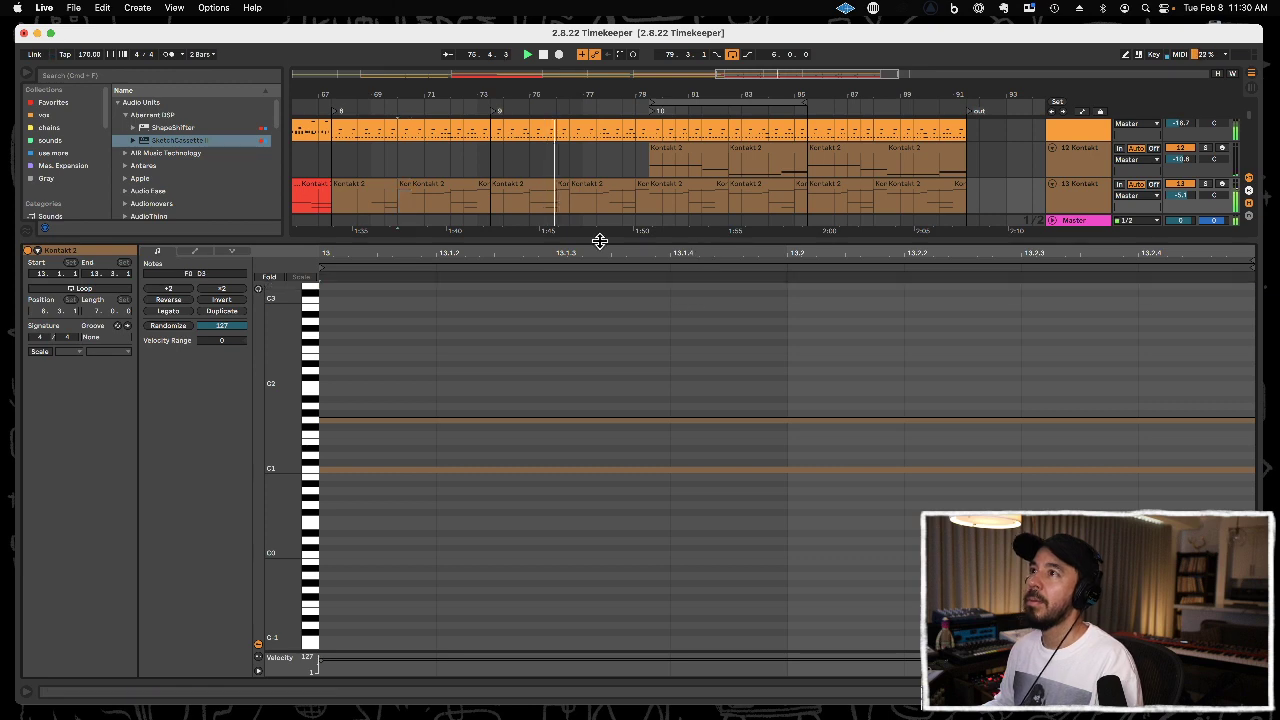
left_click_drag(410, 205, 335, 148)
key("super+d")
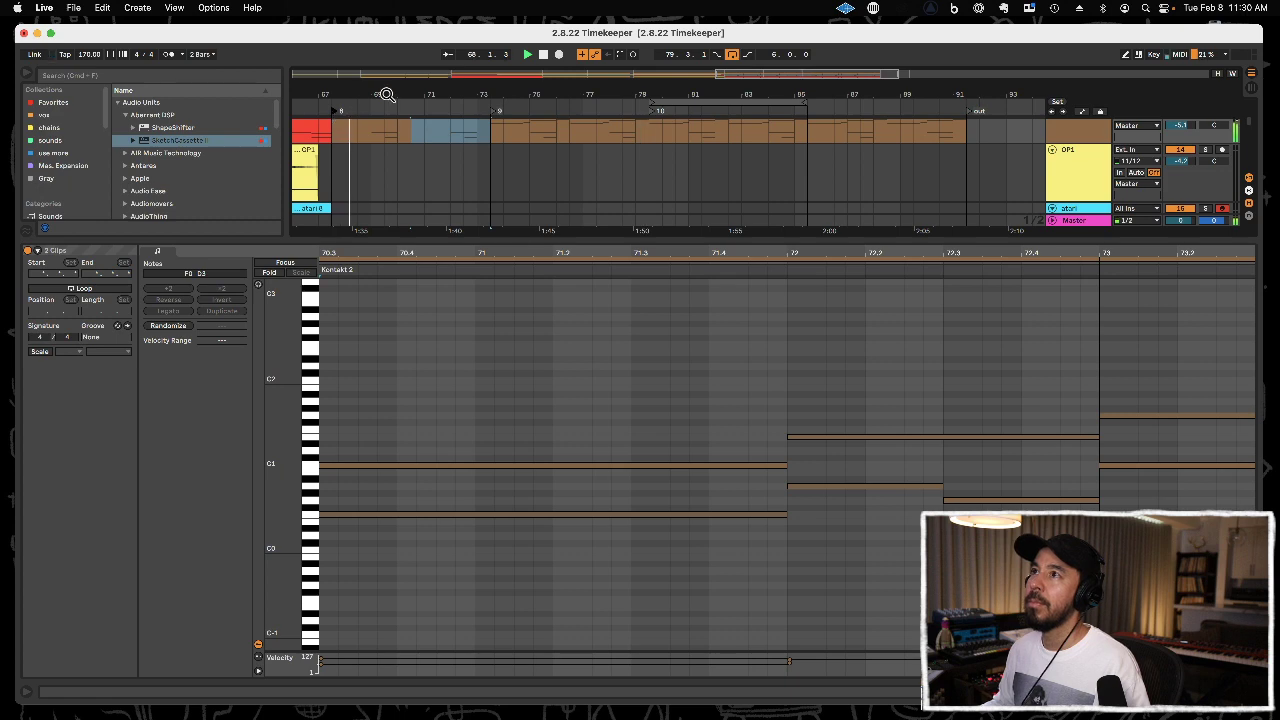
left_click_drag(387, 95, 388, 88)
left_click_drag(512, 241, 543, 571)
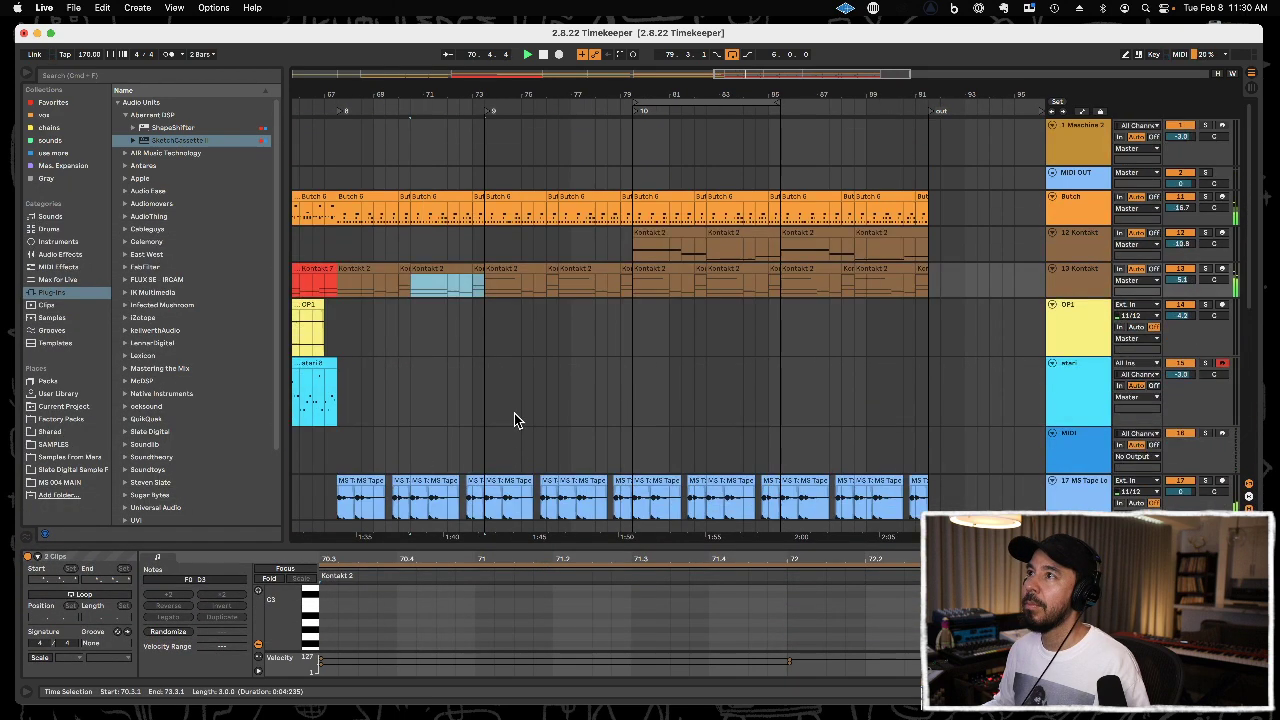
key("super+d")
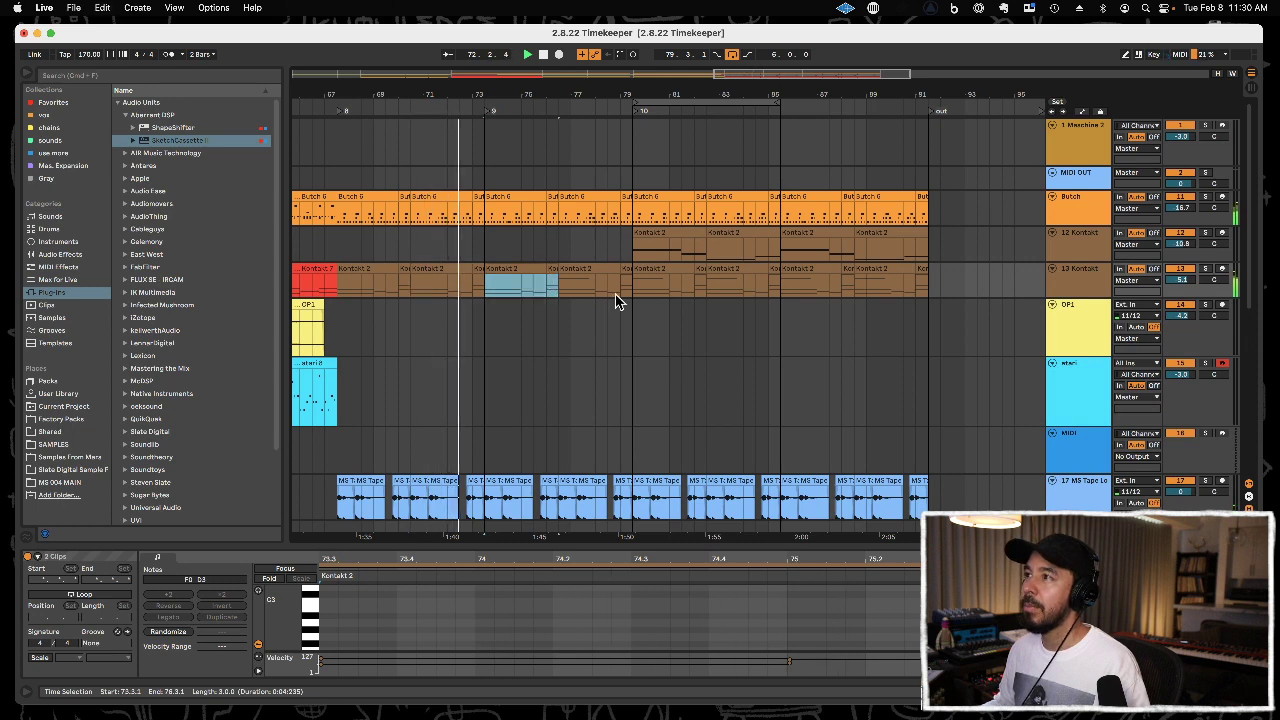
key("super+d")
key("super+z")
key("super+z")
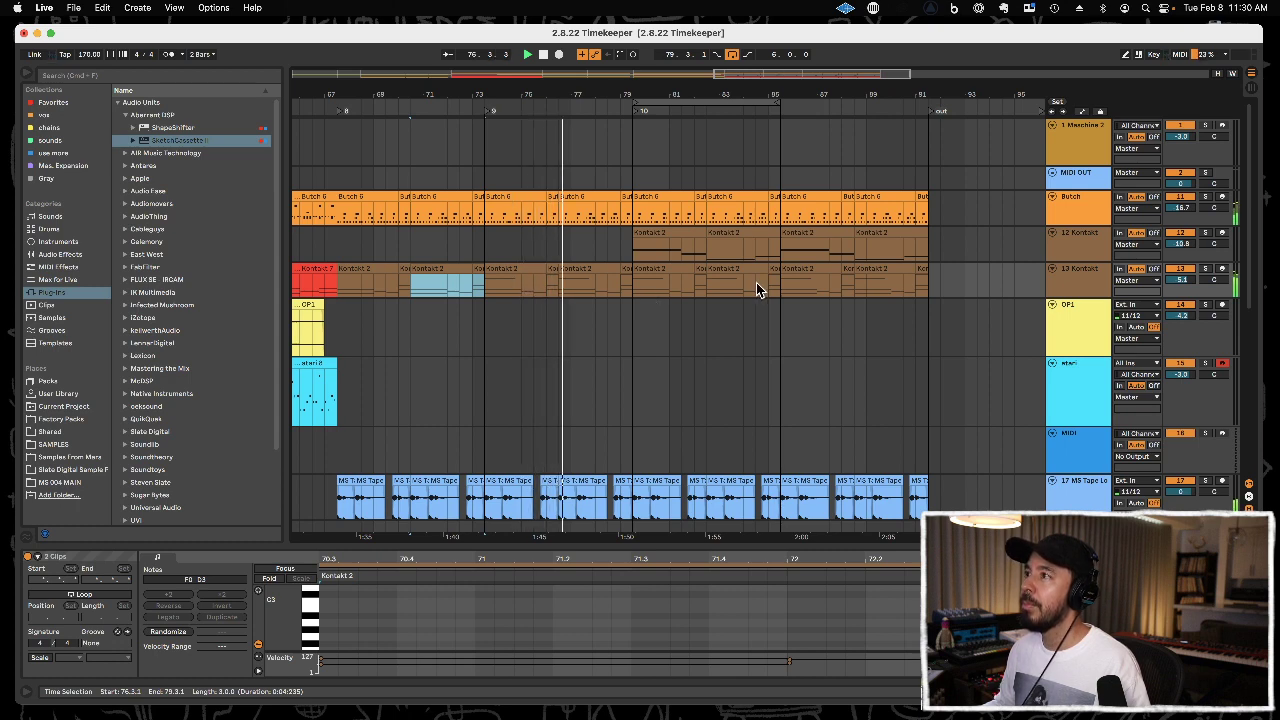
Repeat the 13 Kontakt section from 70.3.1 twice to fill 73.3.1 through 79.3.1.
key("super+d")
key("super+d")
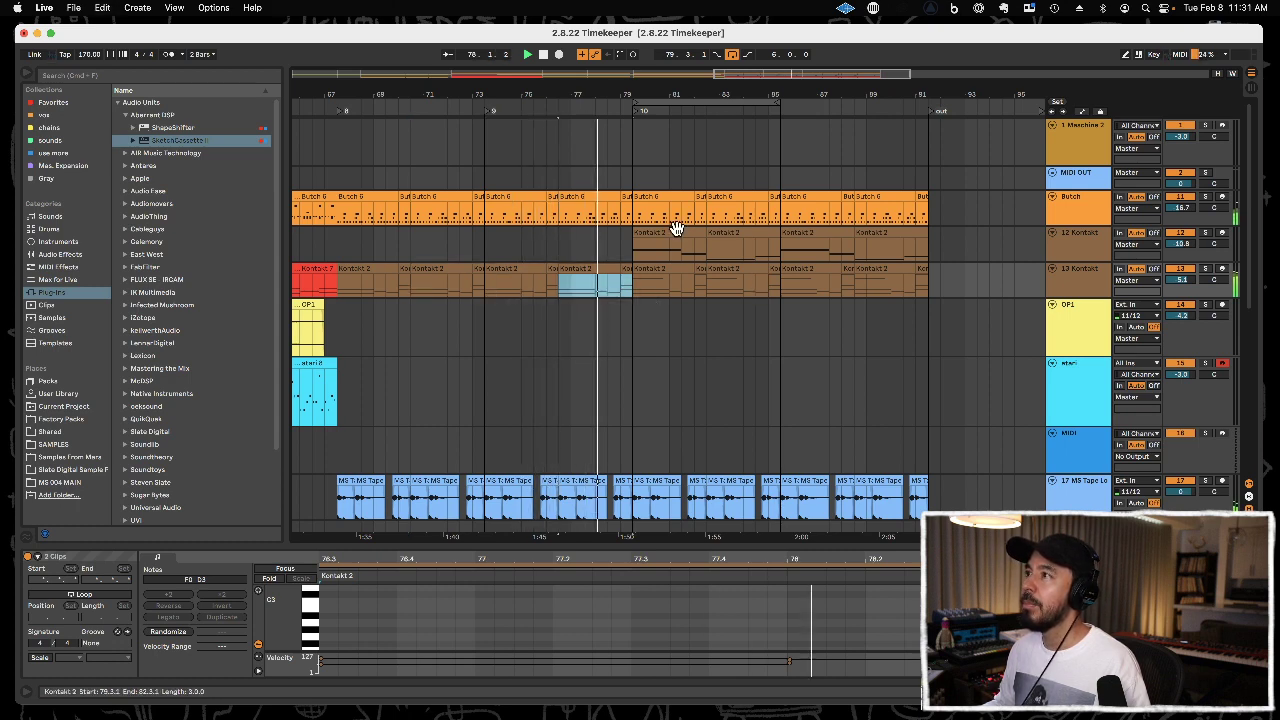
Copy the 12 Kontakt clip at 79.3.1 to 73.3.1 and duplicate it at 76.3.1.
left_click(677, 228)
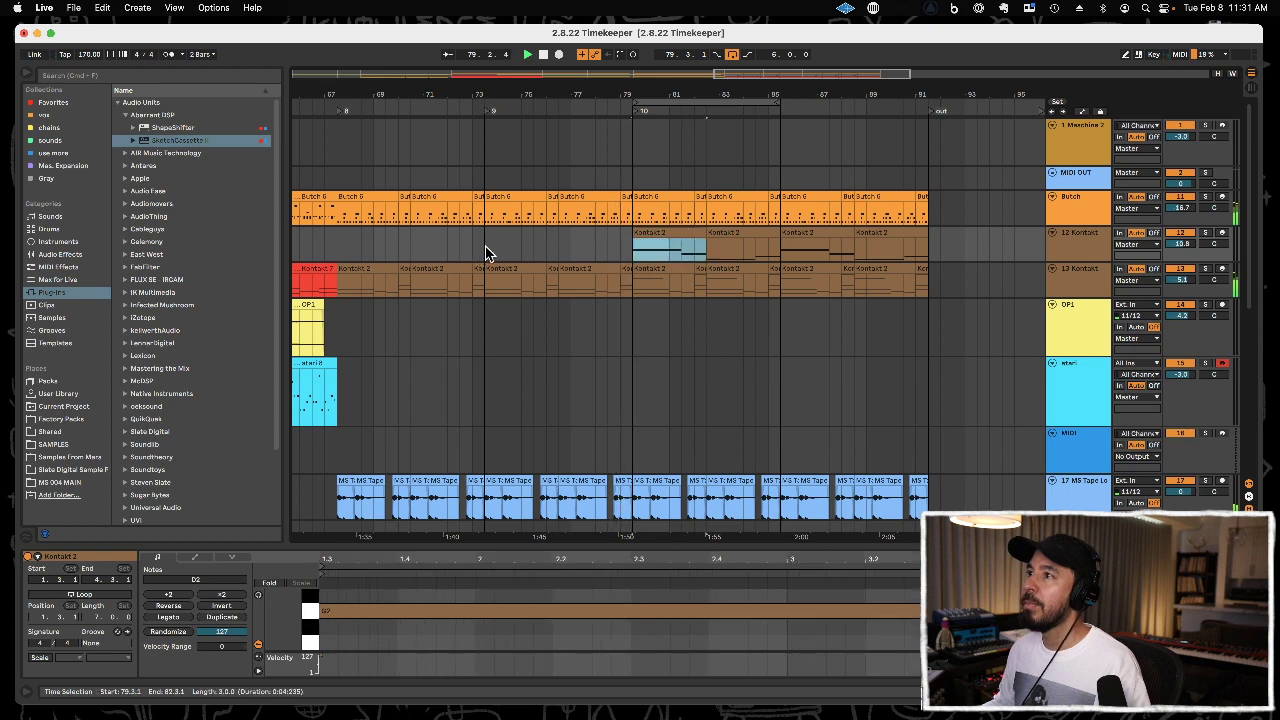
left_click(481, 248)
key("super+v")
key("super+d")
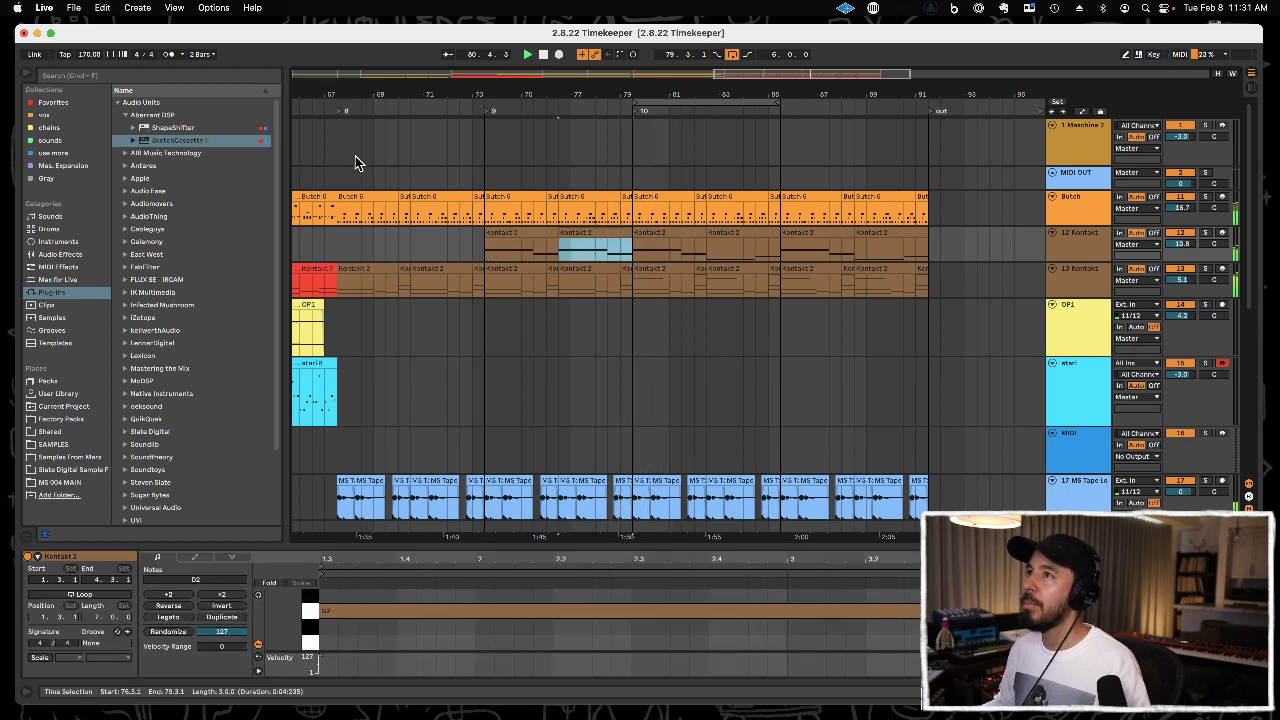
Play the arrangement from locator 8 and save the Live set.
left_click(339, 111)
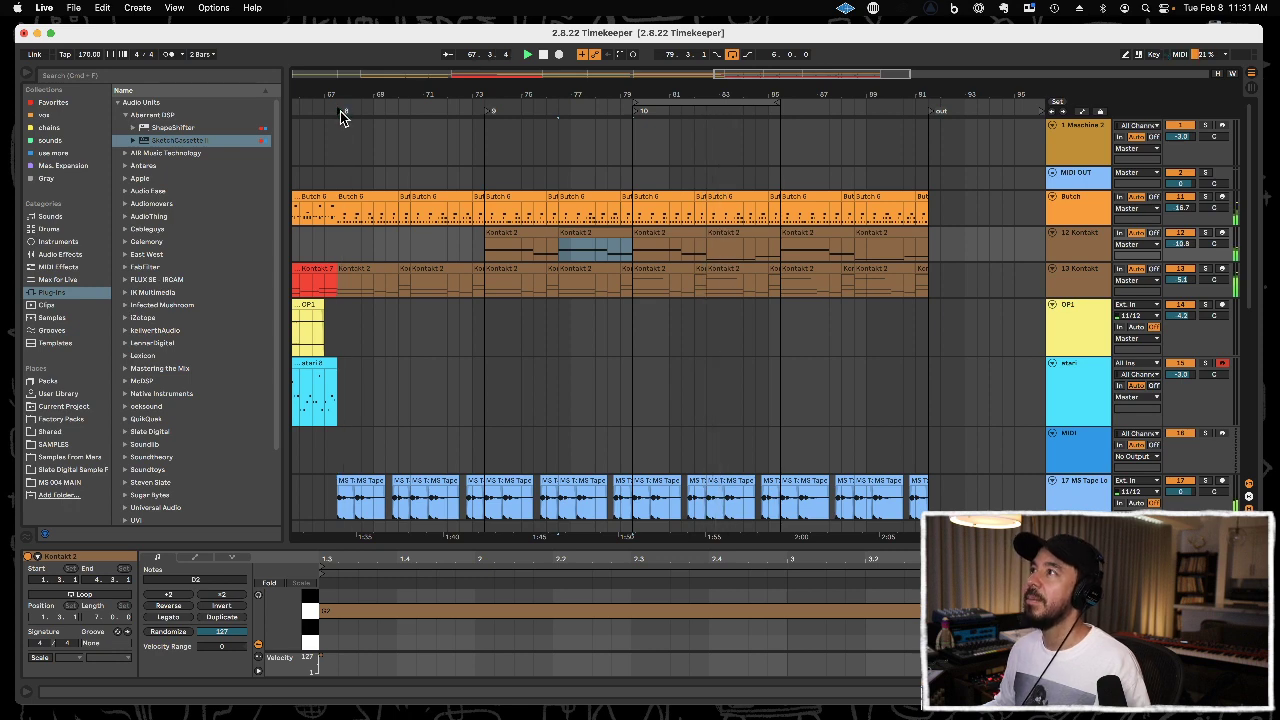
scroll(390, 125, "down", 3)
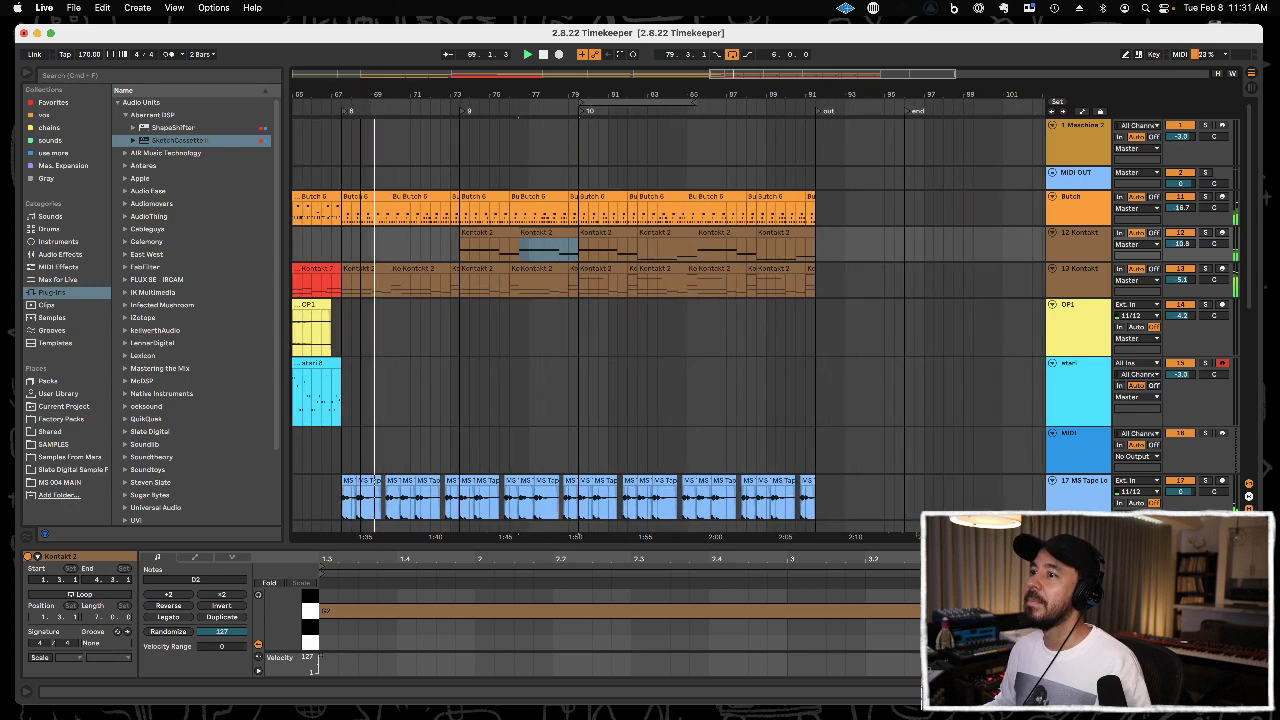
scroll(557, 251, "down", 5)
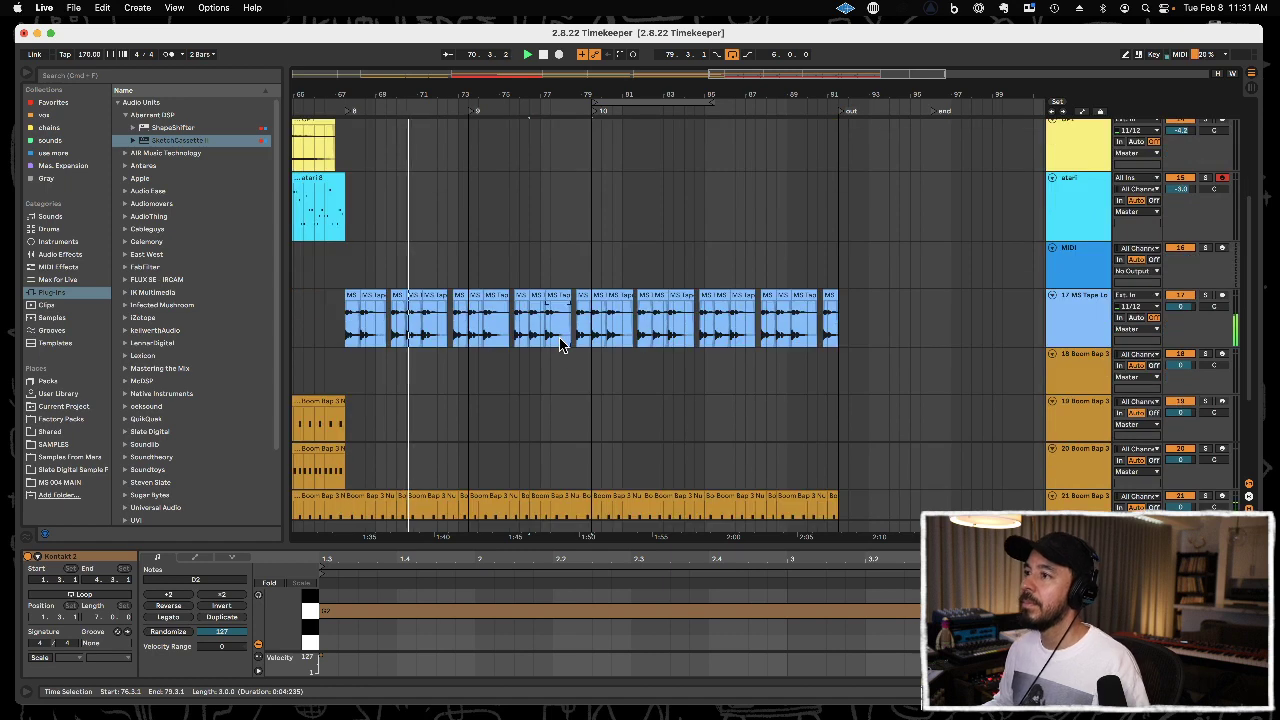
key("super+s")
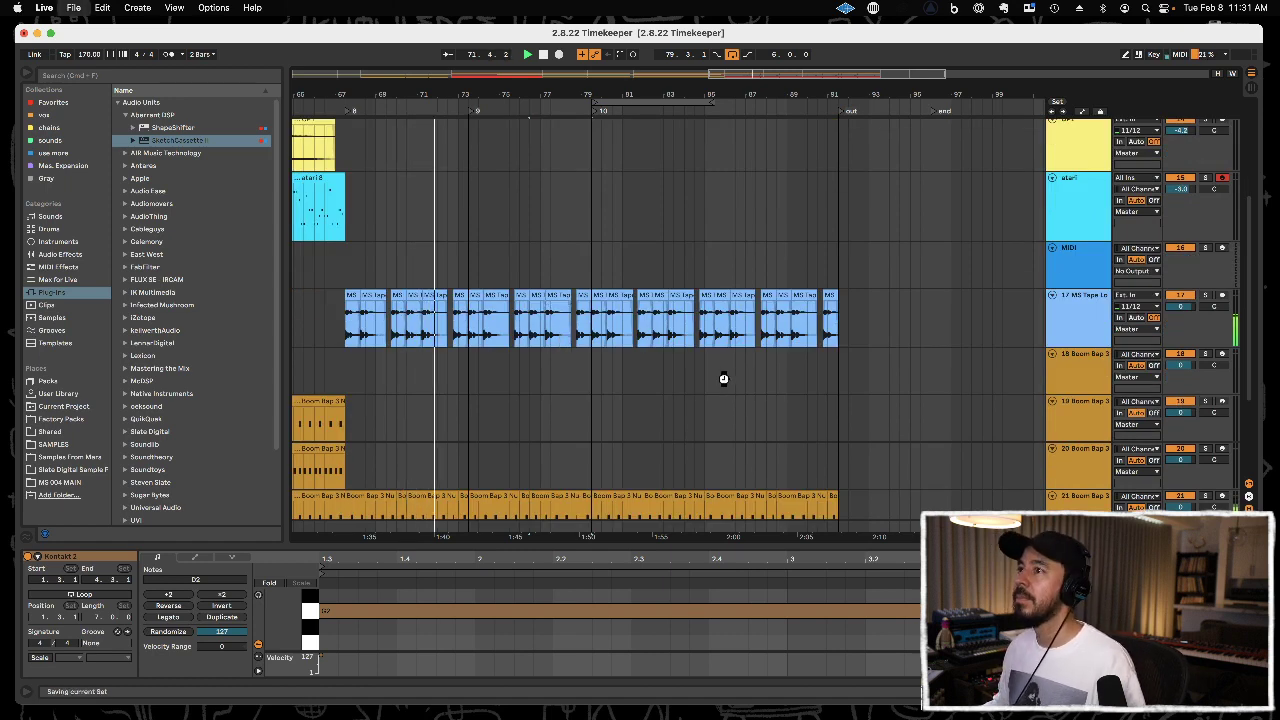
Select the MIDI track and open the SAMPLES folder in the browser.
left_click(1060, 274)
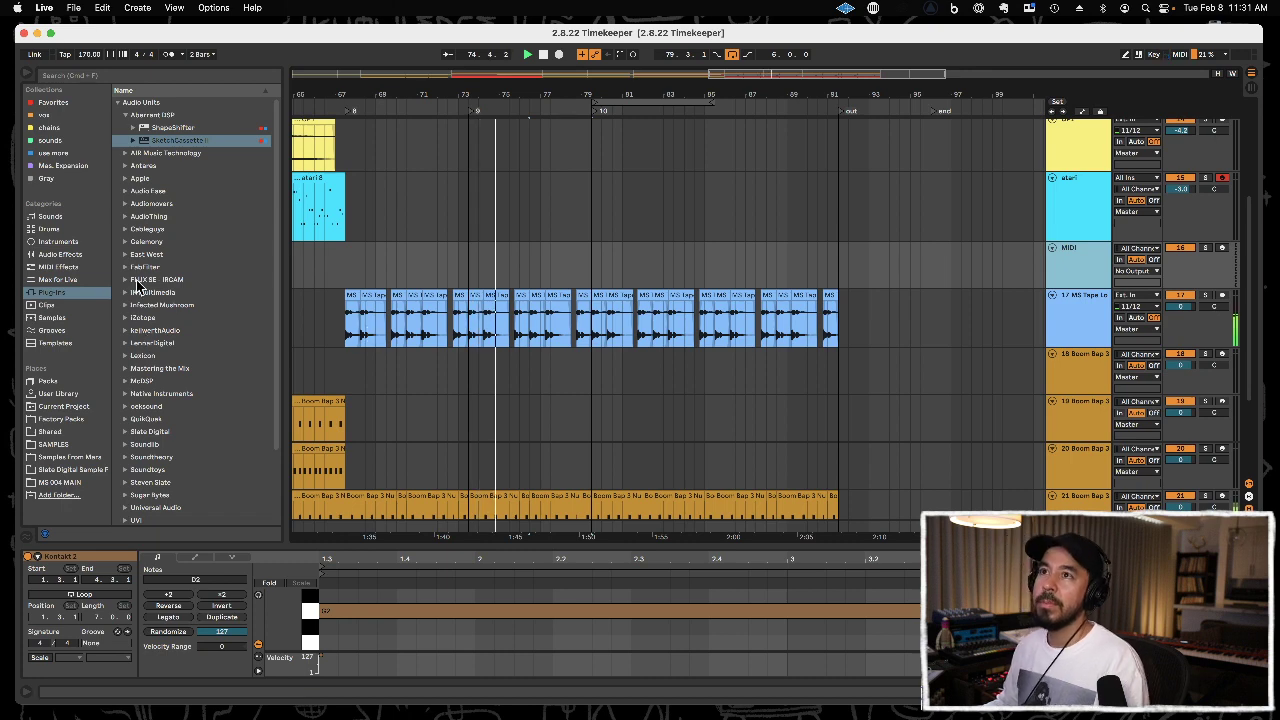
left_click(58, 445)
left_click(180, 370)
scroll(180, 374, "down", 3)
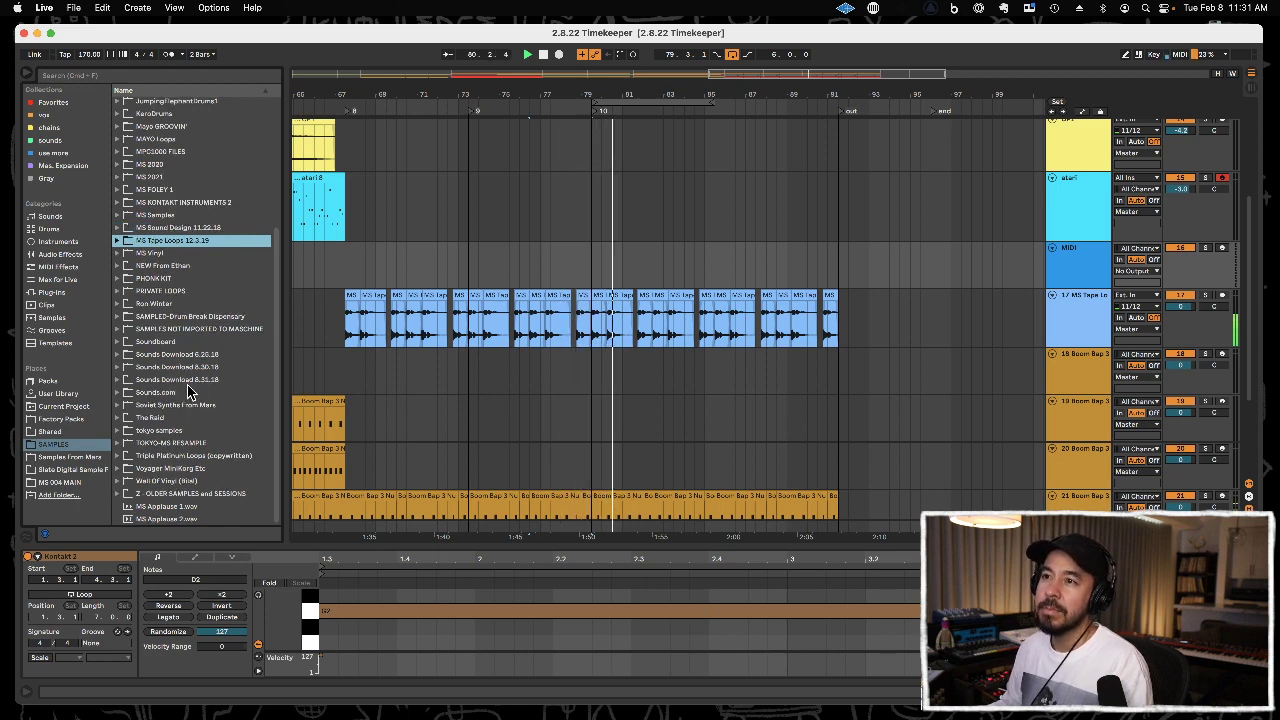
scroll(188, 390, "up", 5)
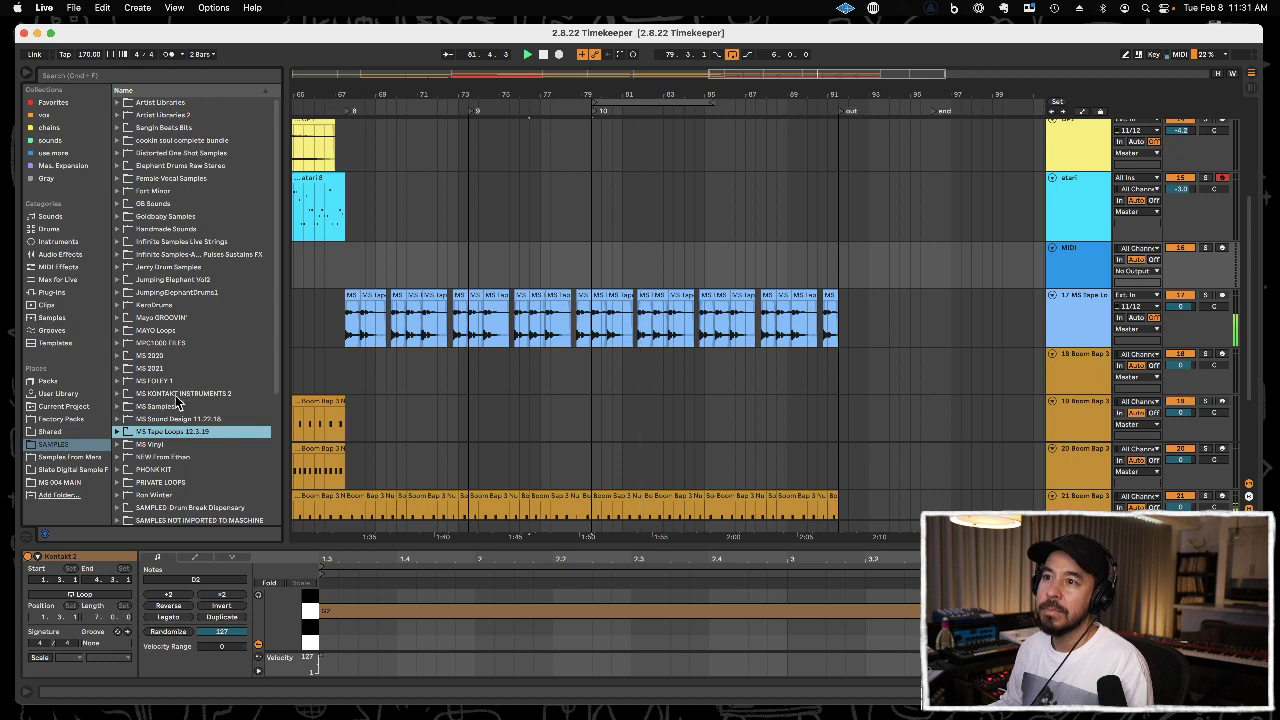
Look through the MS Samples, MS KONTAKT INSTRUMENTS 2 and MS 2021 folders for a suitable sound.
left_click(177, 407)
scroll(177, 409, "down", 10)
key("Left")
scroll(178, 405, "up", 5)
key("Up")
key("Right")
scroll(165, 430, "down", 5)
scroll(157, 450, "up", 5)
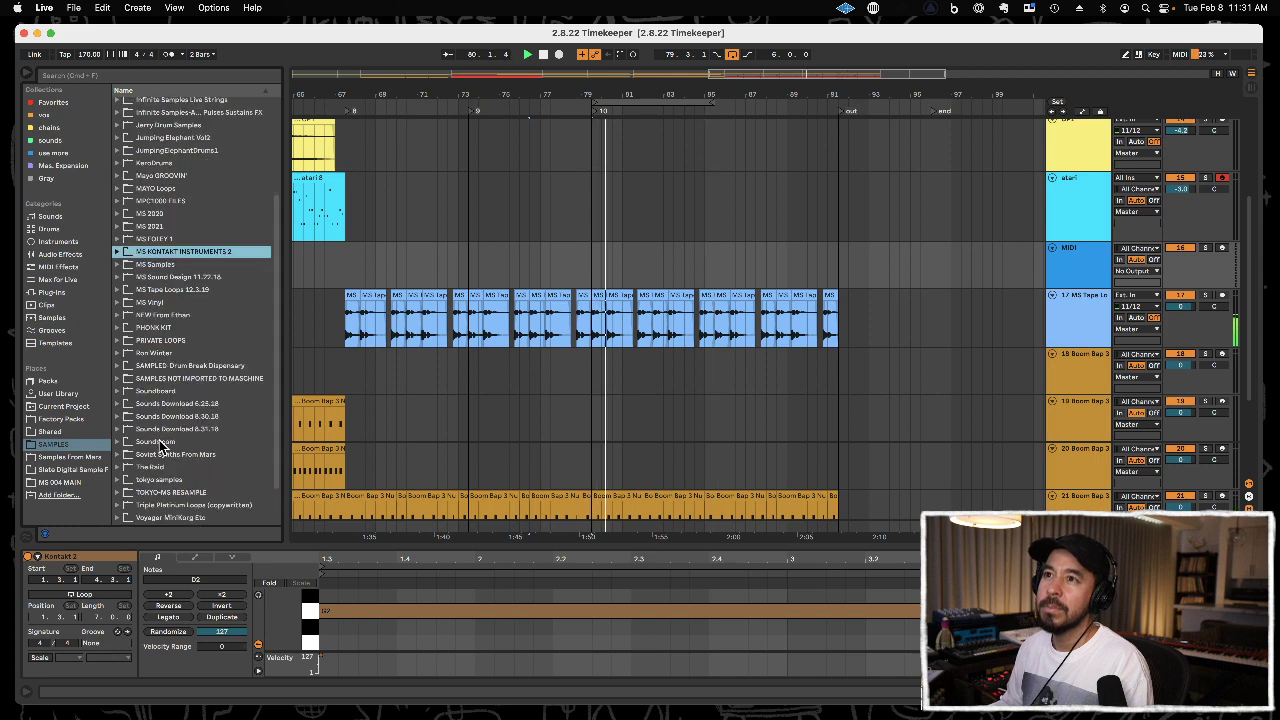
key("Left")
key("Up")
key("Up")
key("Up")
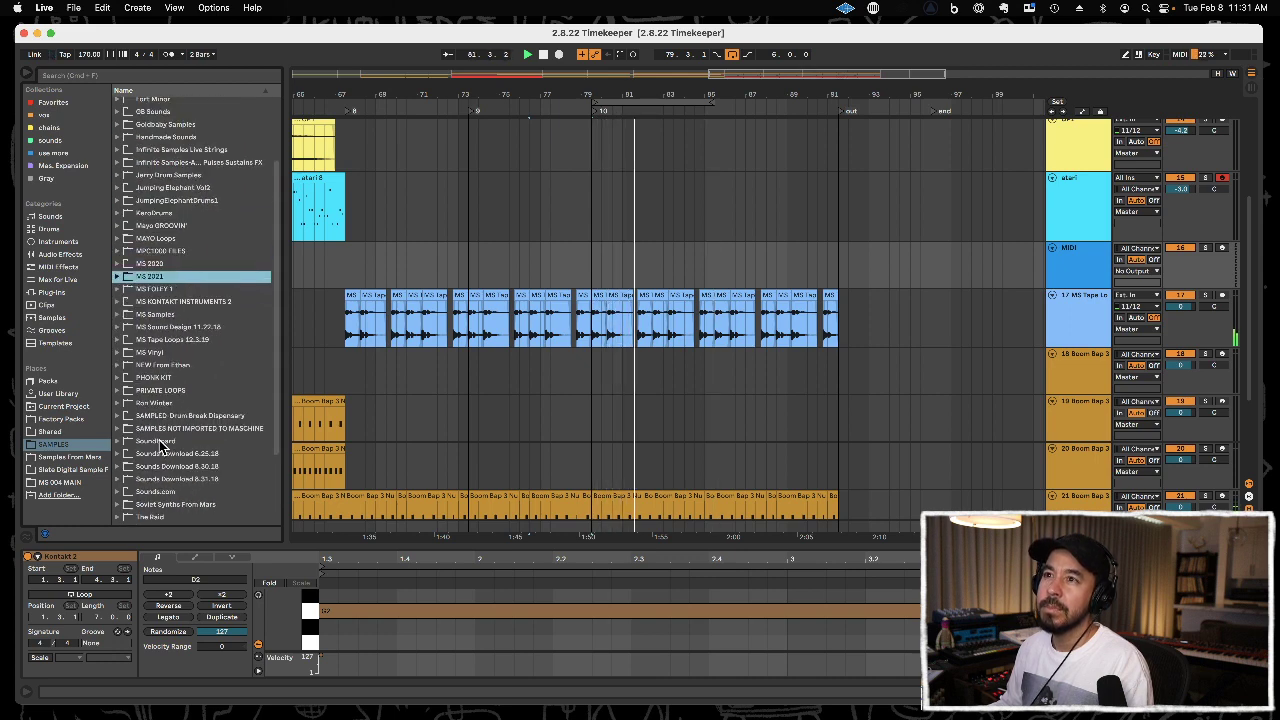
key("Right")
key("Left")
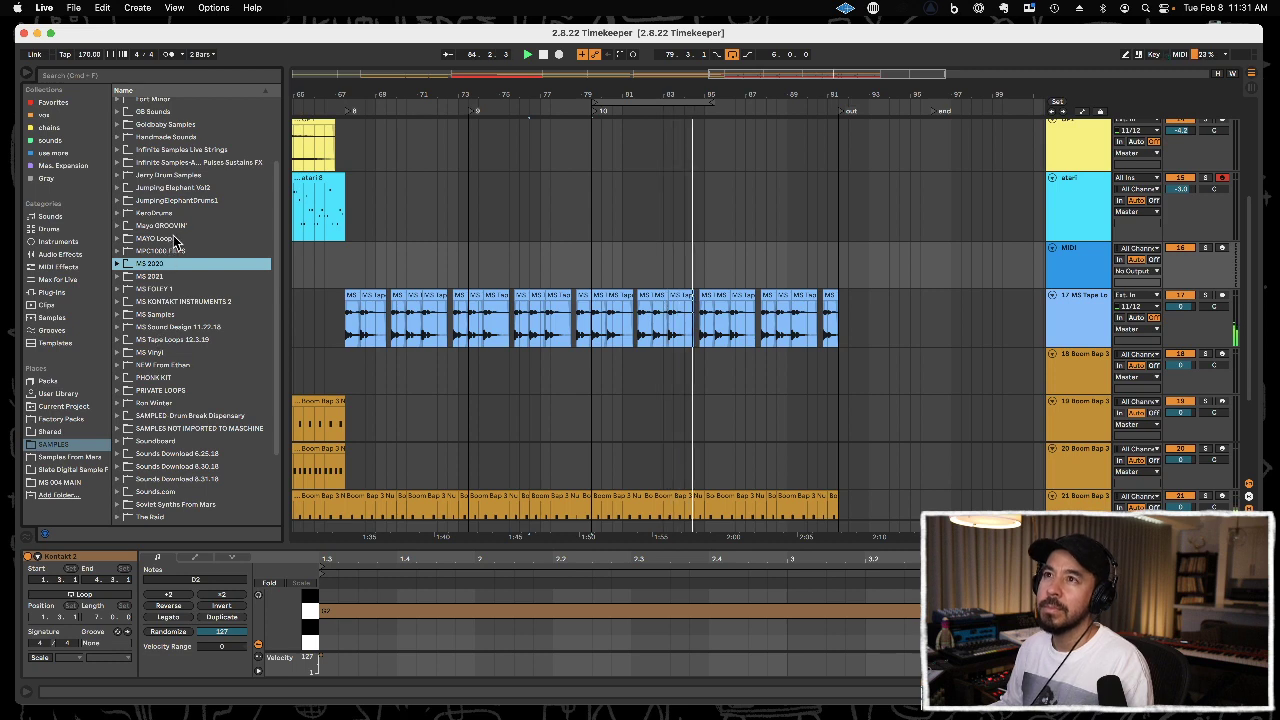
Check the Soviet Synths From Mars, Sounds.com and MPC1000 FILES folders for further sound candidates.
scroll(175, 240, "up", 2)
scroll(170, 257, "down", 6)
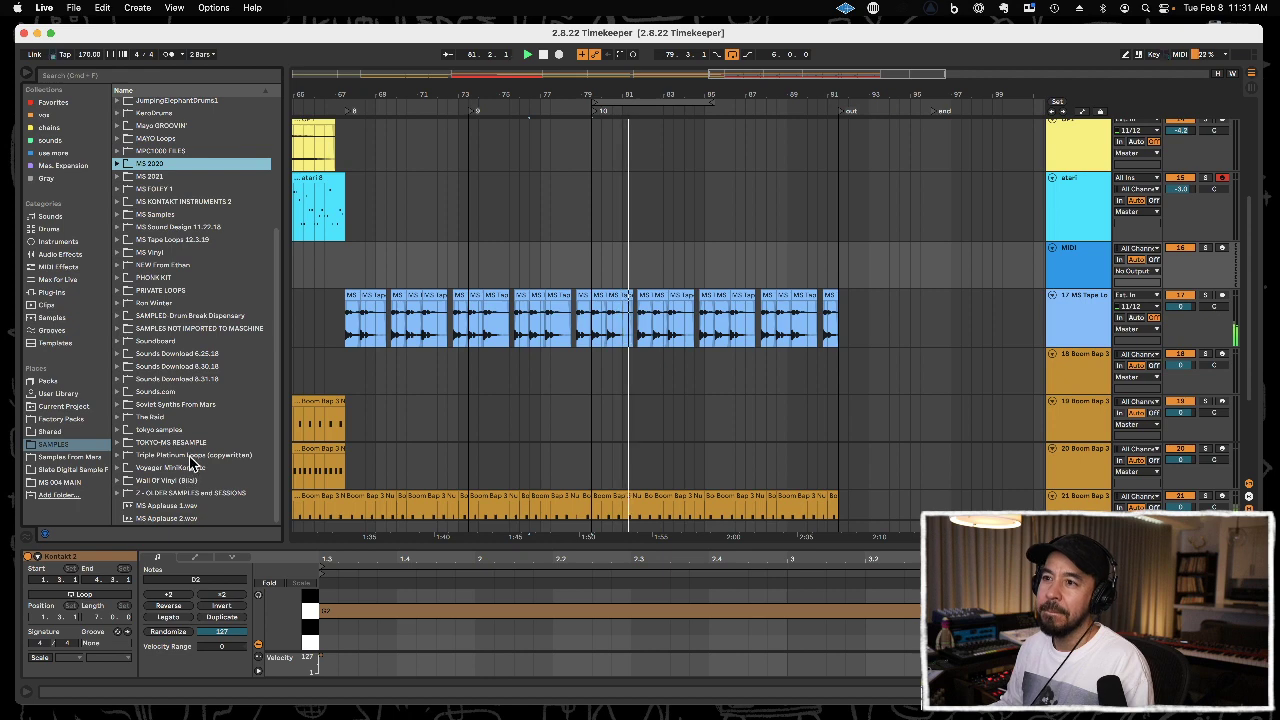
left_click(194, 405)
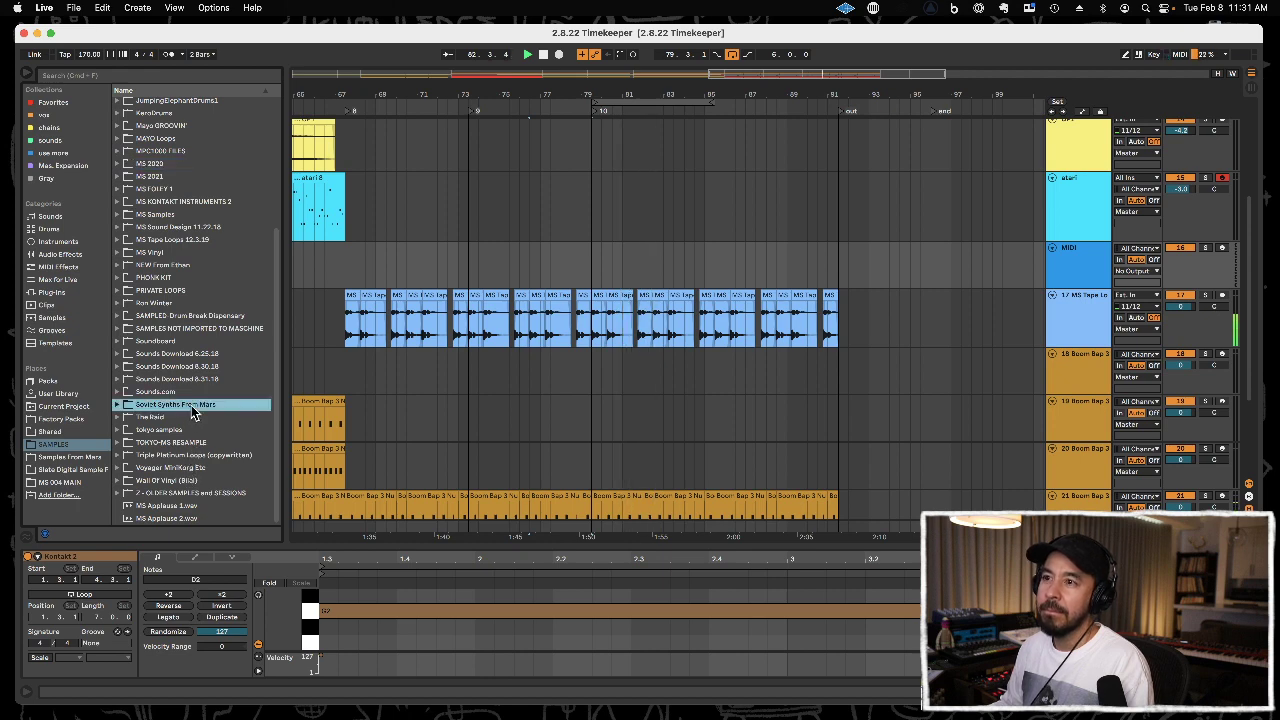
key("Up")
key("Right")
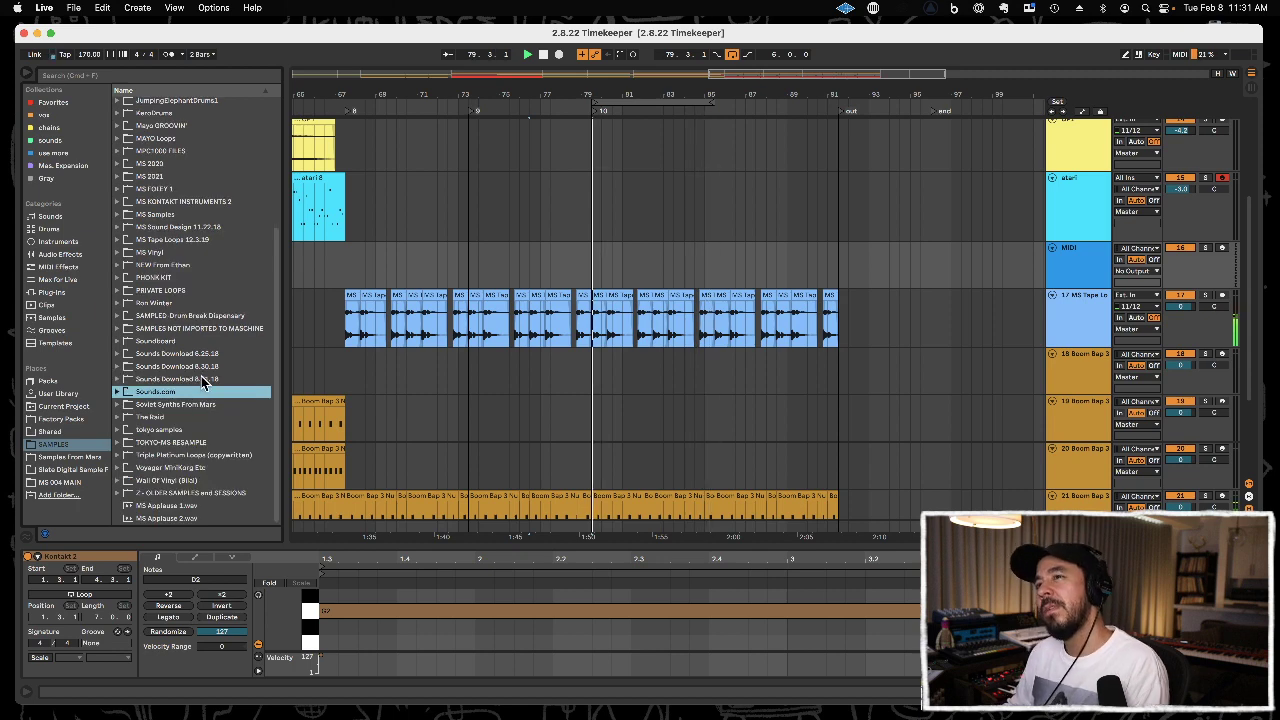
scroll(200, 380, "up", 5)
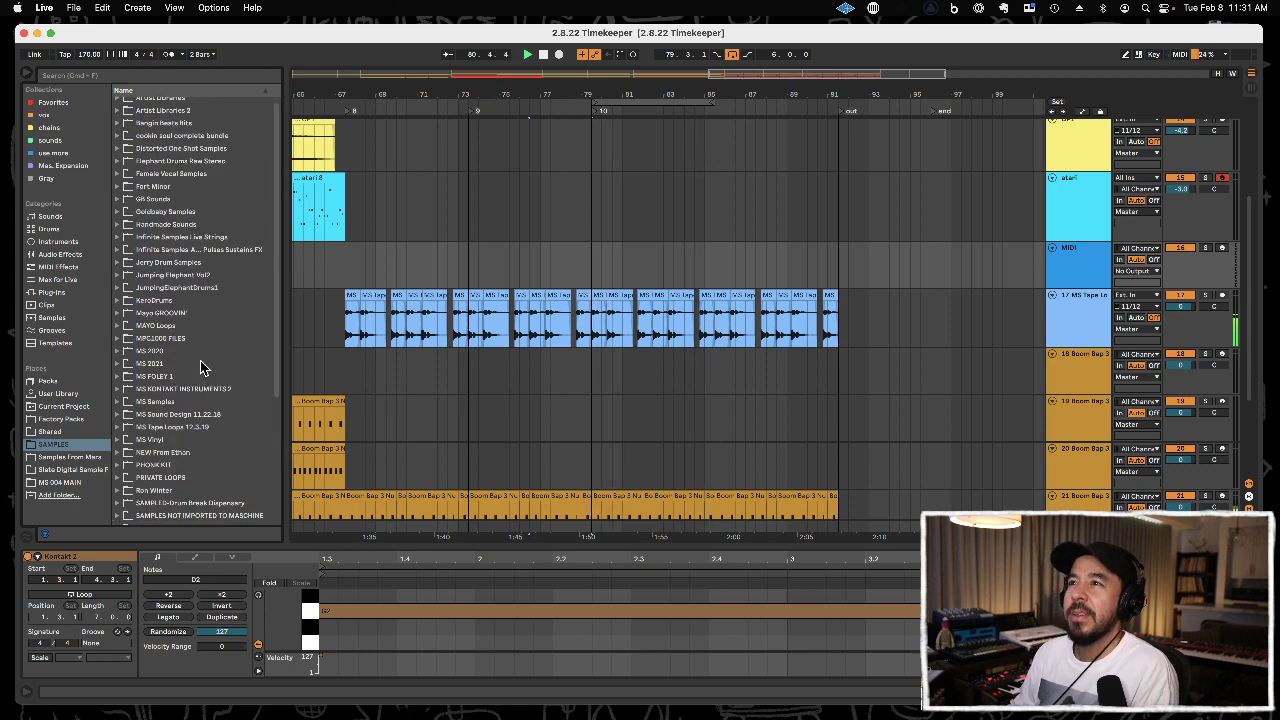
left_click(207, 338)
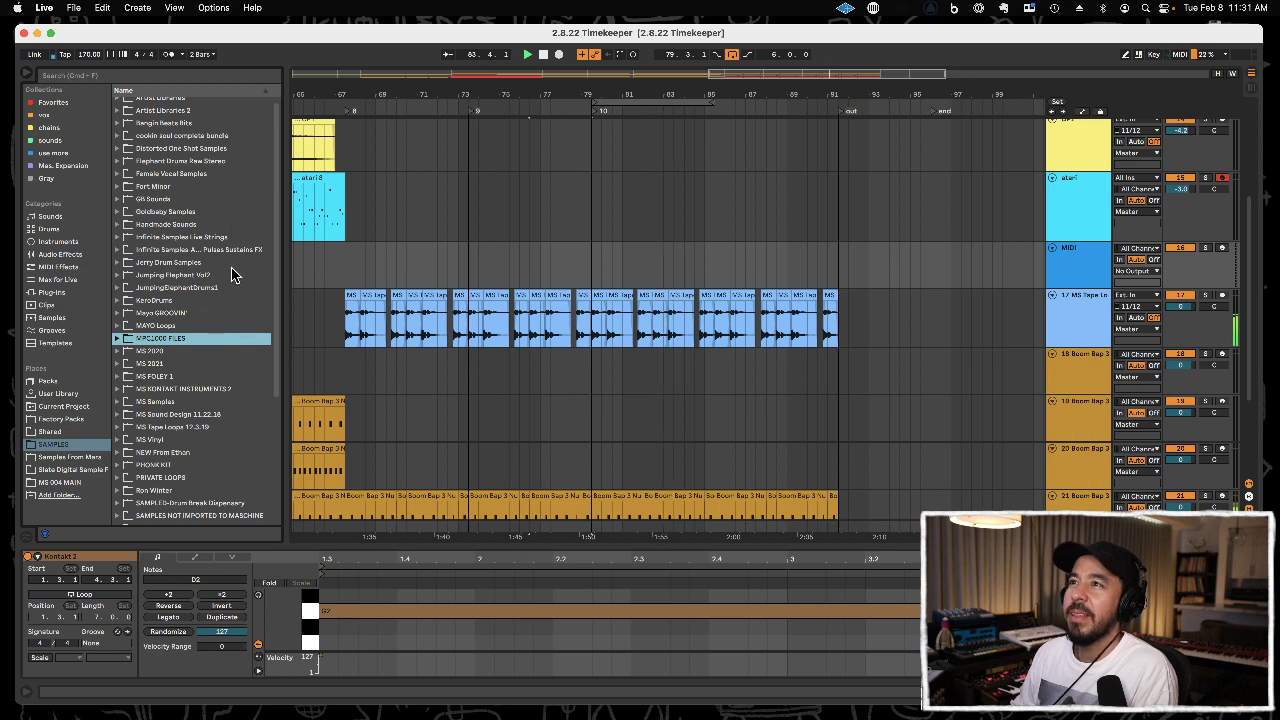
Open the GAIA 1 folder inside Handmade Sounds and audition its samples.
double_click(222, 225)
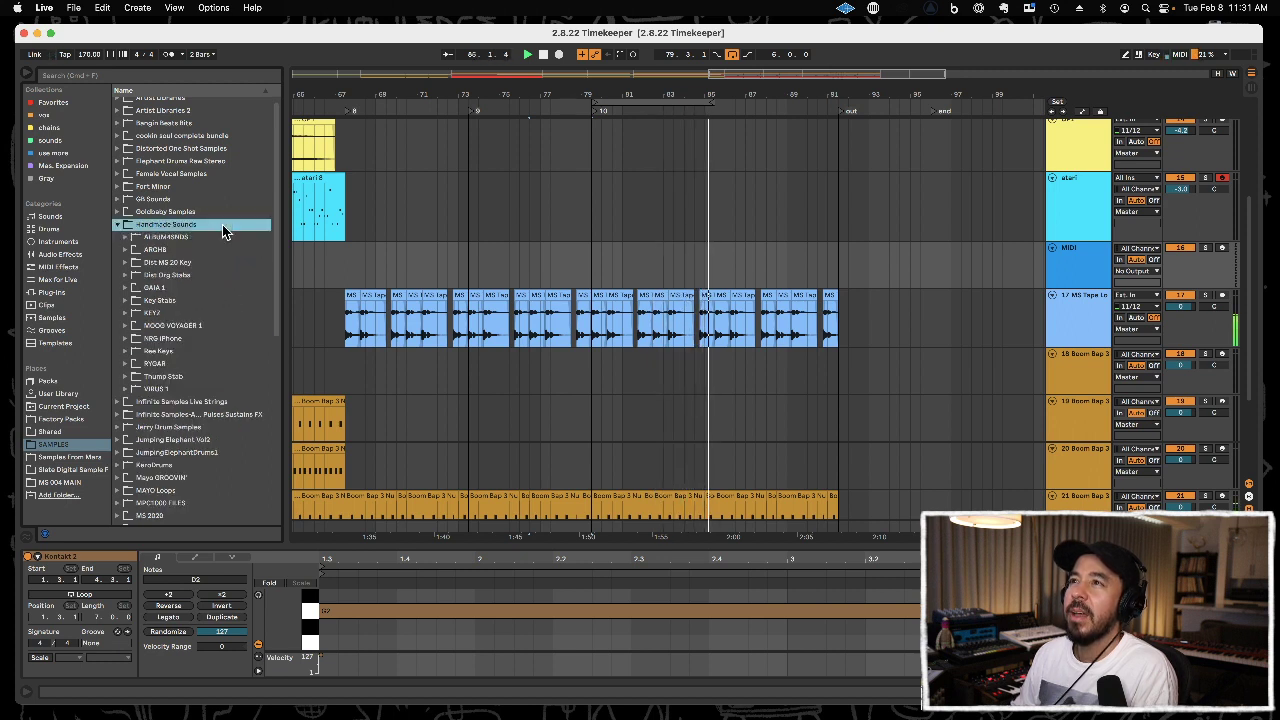
double_click(214, 284)
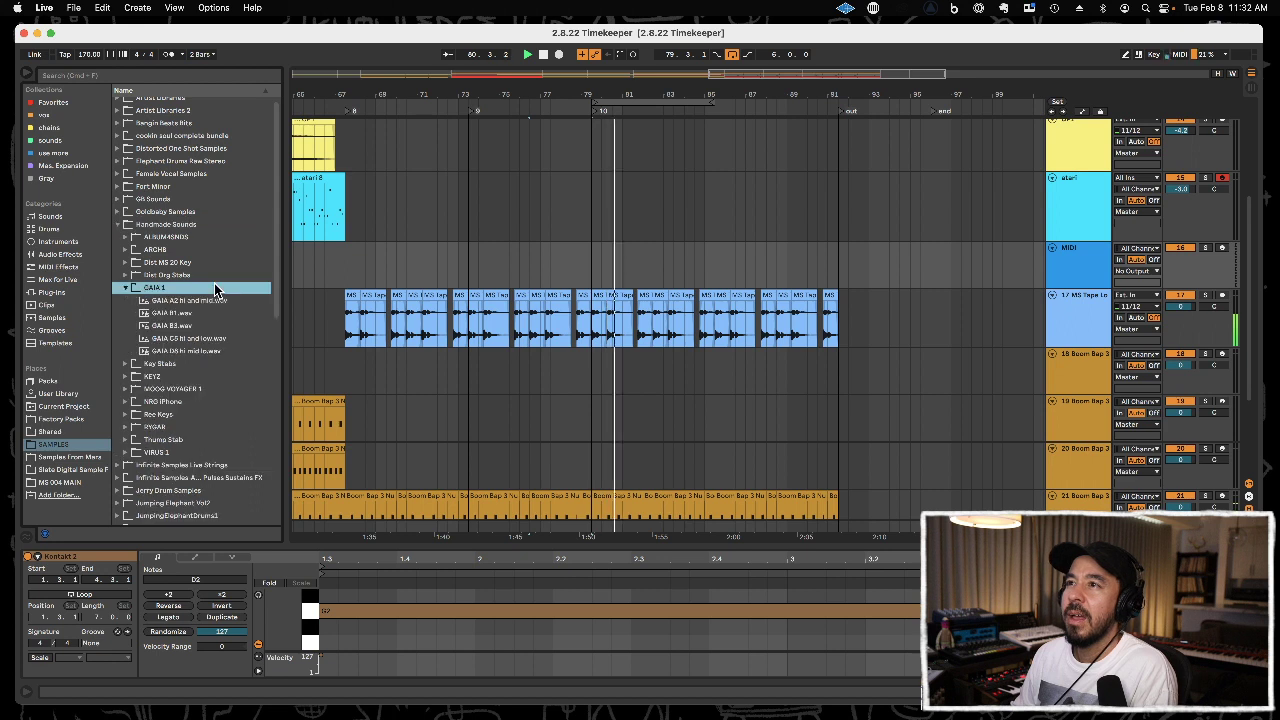
key("Down")
key("Down")
key("Down")
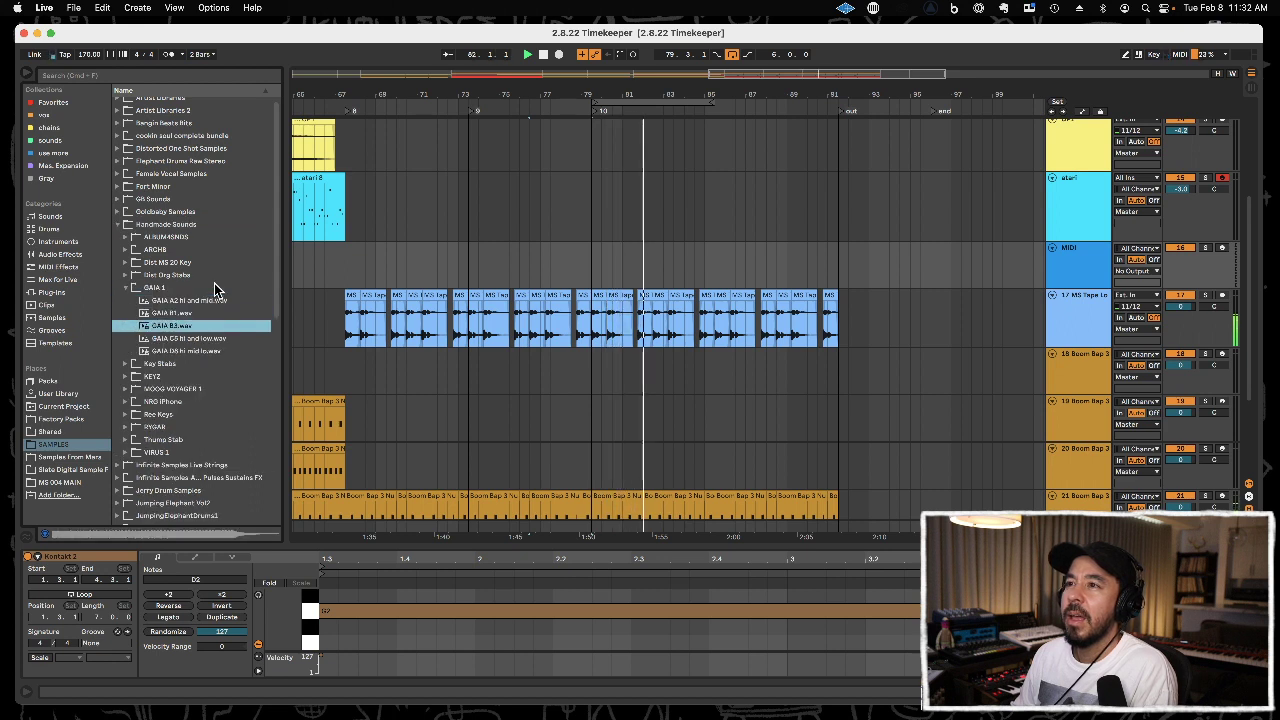
key("Up")
key("Up")
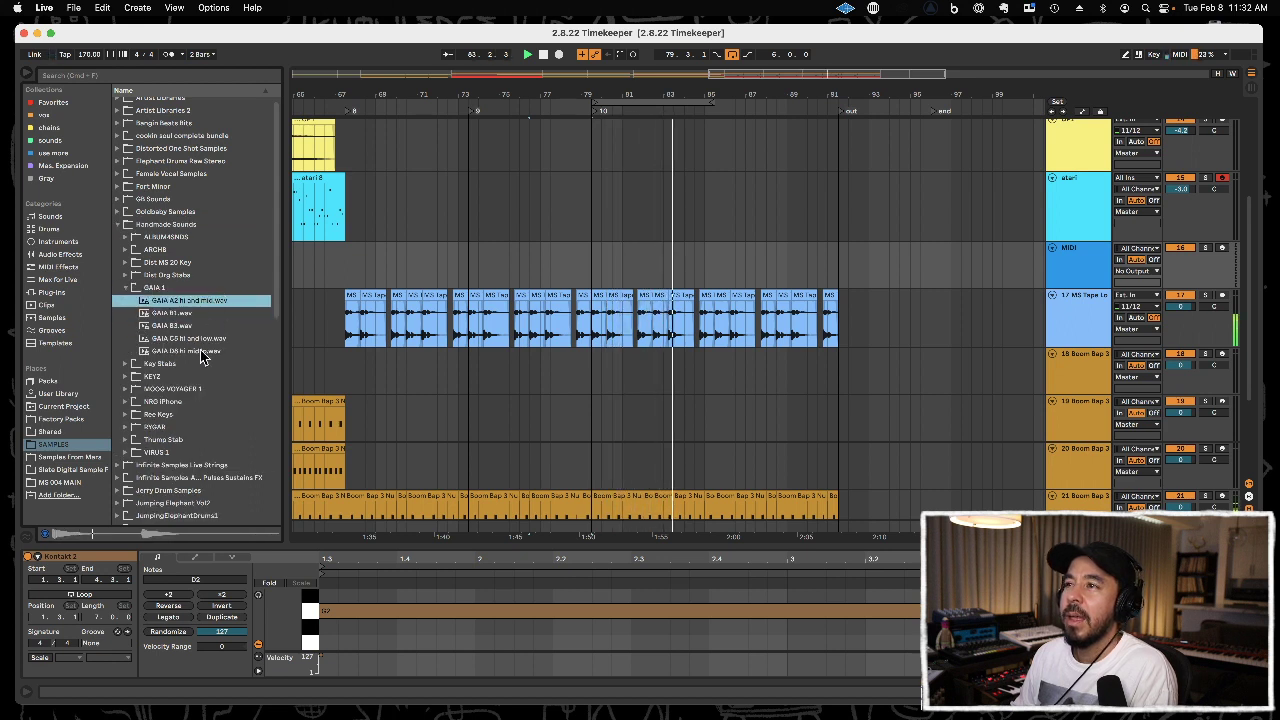
key("Down")
key("Down")
key("Down")
Close the GAIA 1 folder and look inside the KEYZ folder in Handmade Sounds.
key("Down")
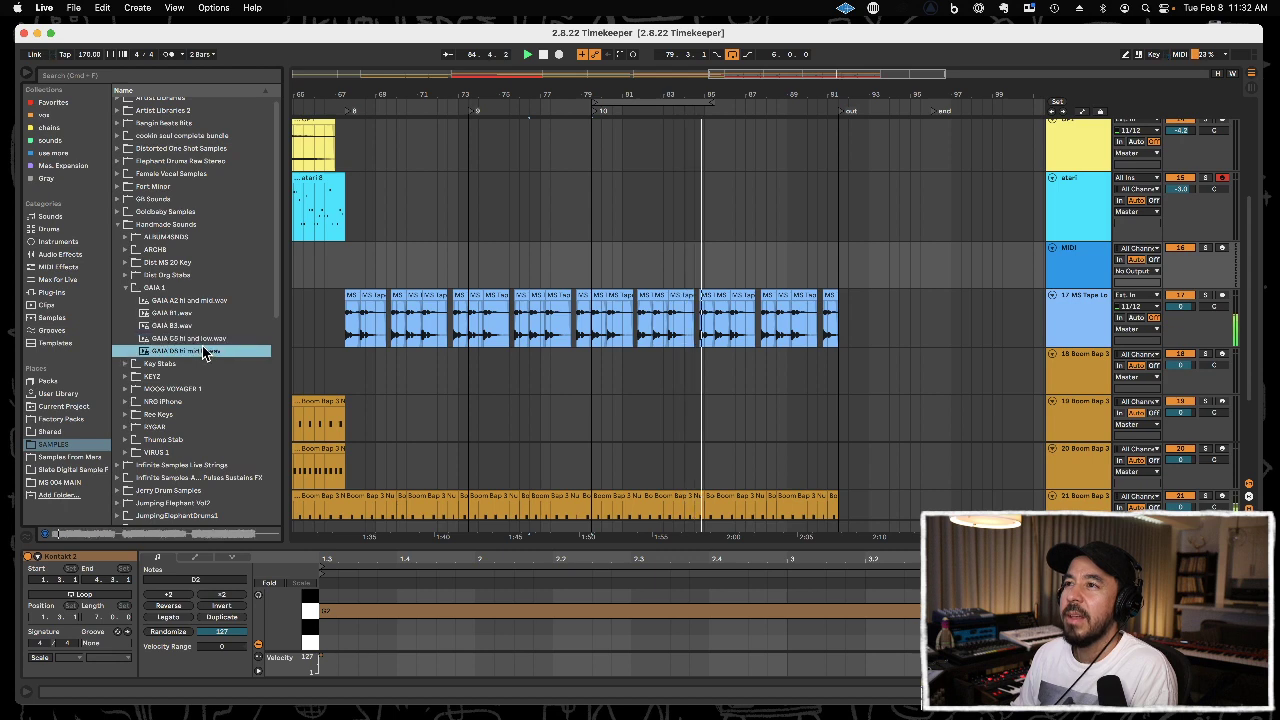
key("Left")
key("Left")
key("Up")
key("Down")
key("Down")
key("Down")
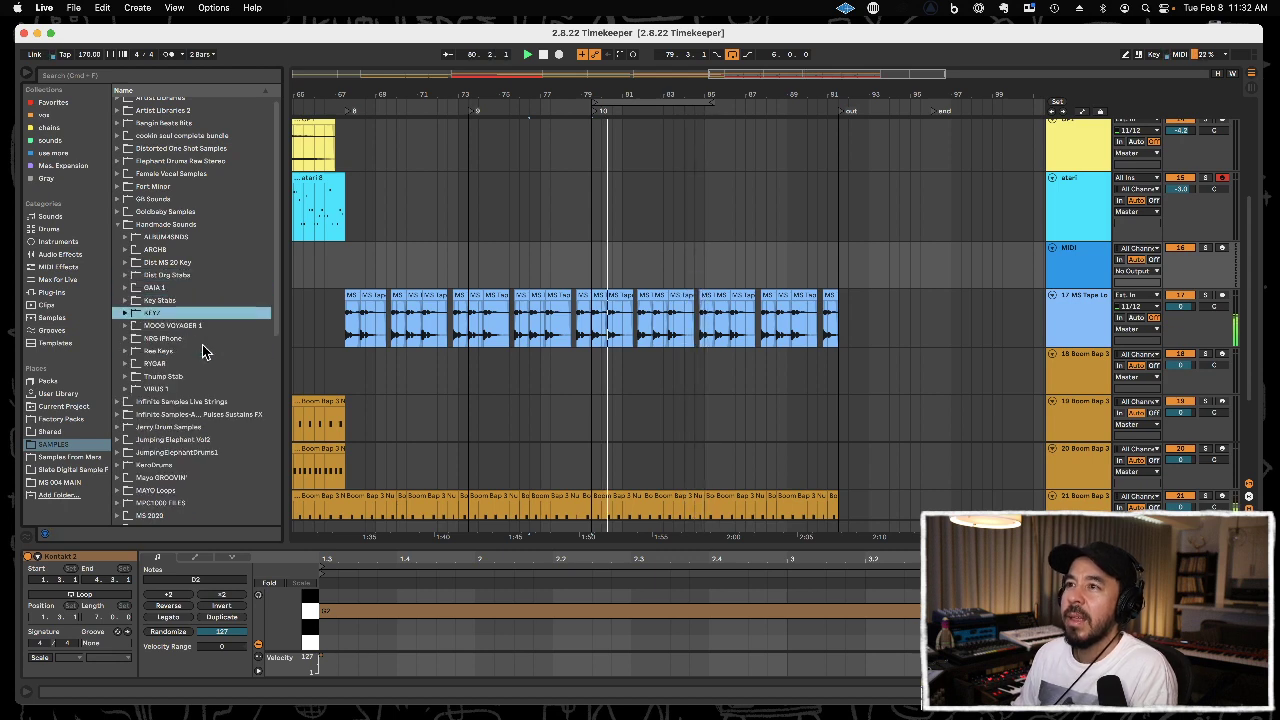
key("Right")
key("Down")
key("Left")
key("Left")
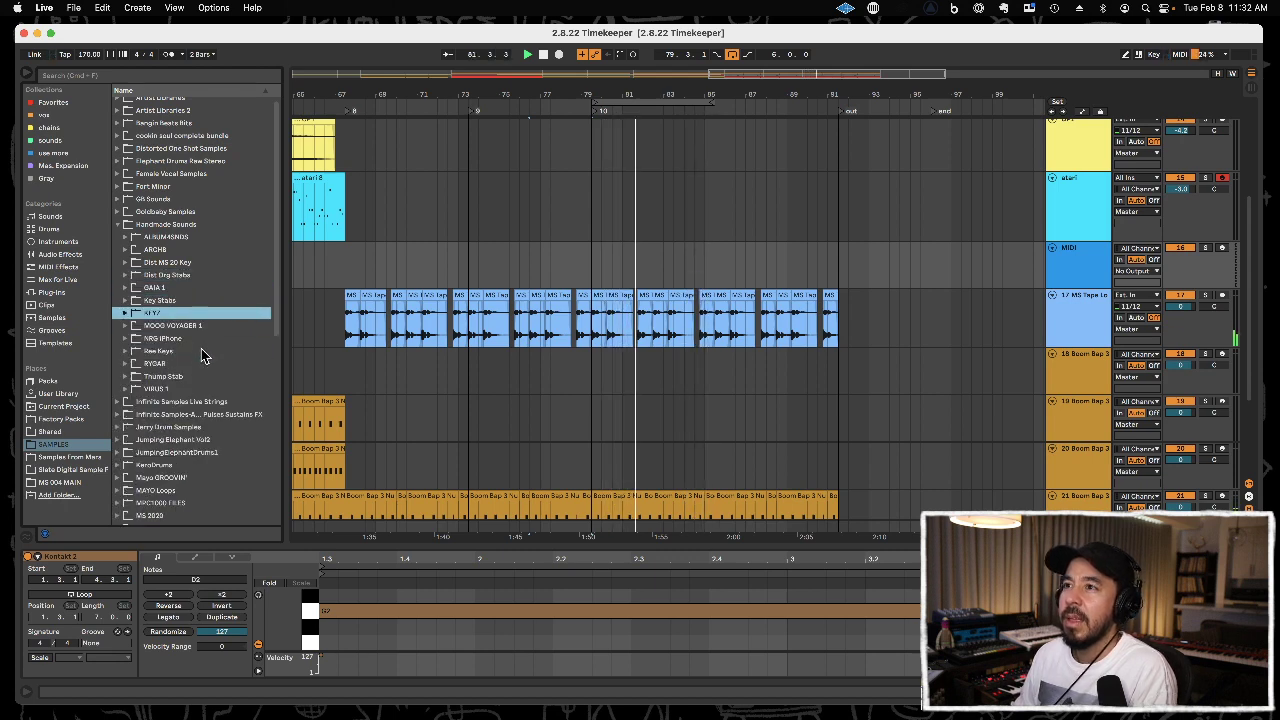
Open the MOOG VOYAGER 1 folder and audition its samples, including Green Fog and Here It Comes.
key("Down")
key("Right")
key("Down")
left_click(200, 389)
key("Up")
key("Up")
key("Up")
left_click(198, 401)
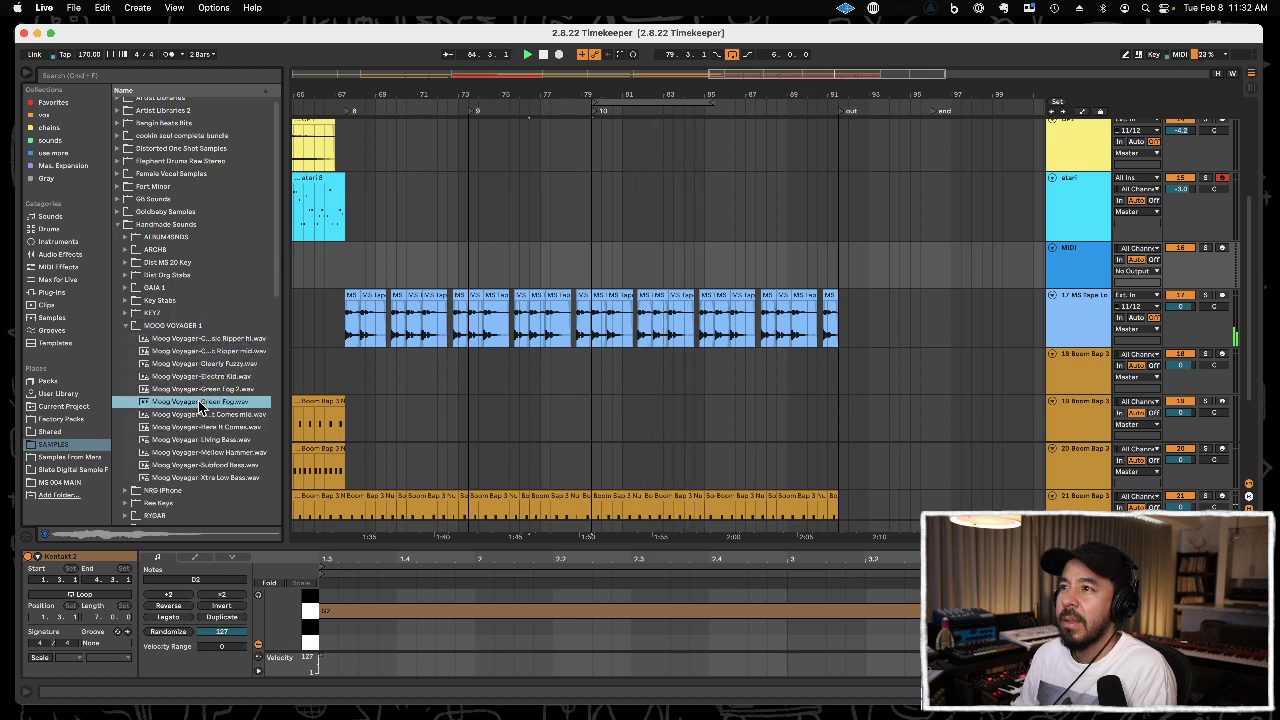
left_click(199, 412)
left_click(200, 427)
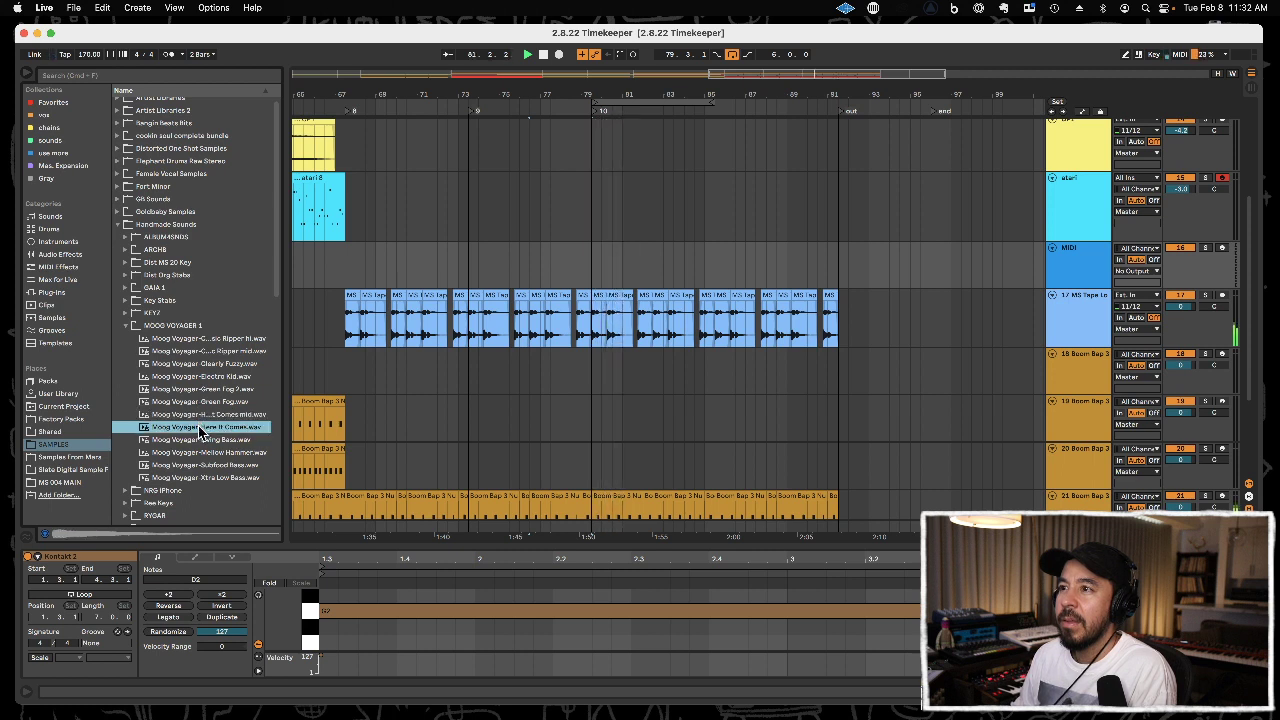
Audition the remaining bass samples in the MOOG VOYAGER 1 folder, including Xtra Low Bass and Subfood Bass.
key("Down")
key("Down")
key("Down")
key("Down")
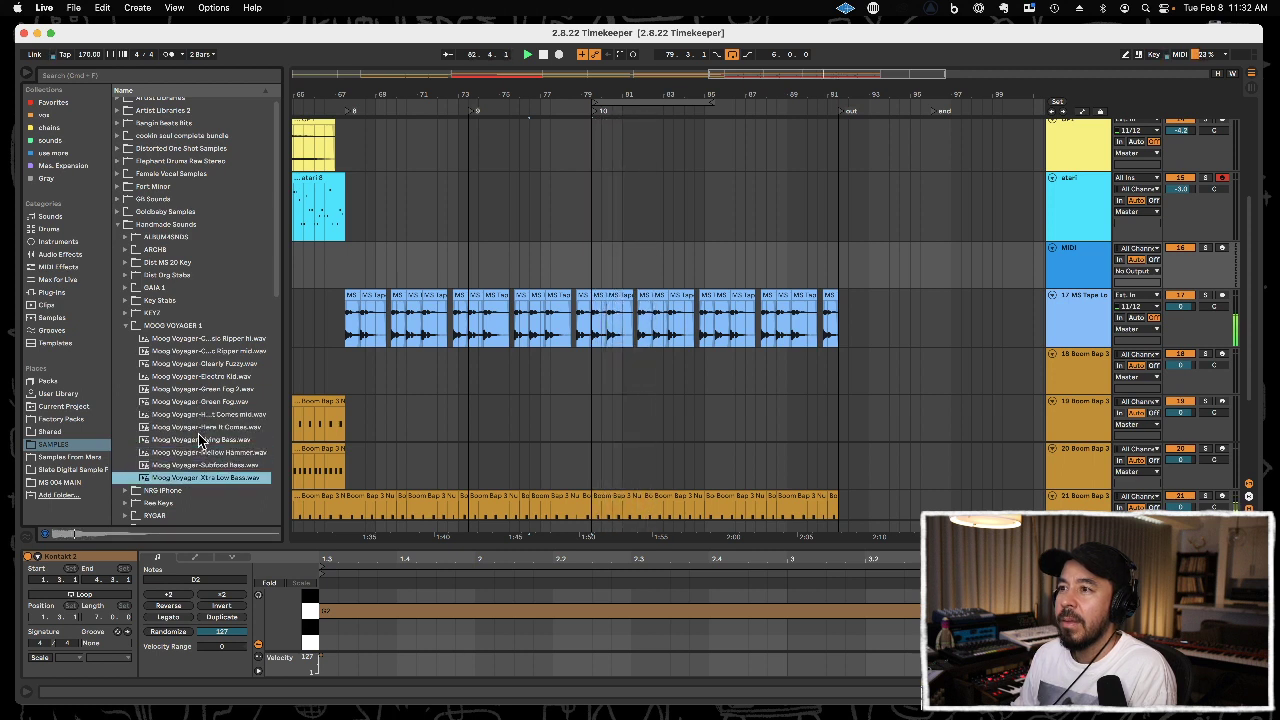
key("Up")
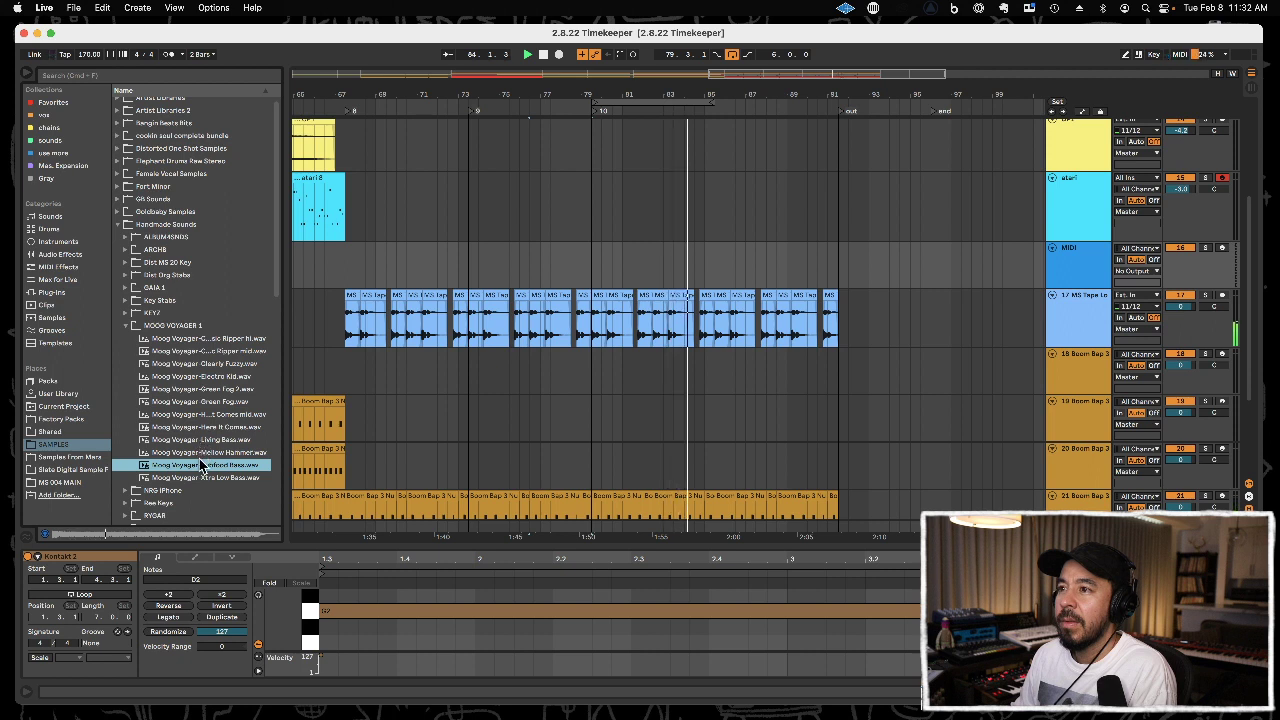
Load Moog Voyager-Xtra Low Bass.wav as a sampled instrument on the empty MIDI track.
left_click(203, 477)
left_click_drag(200, 480, 157, 482)
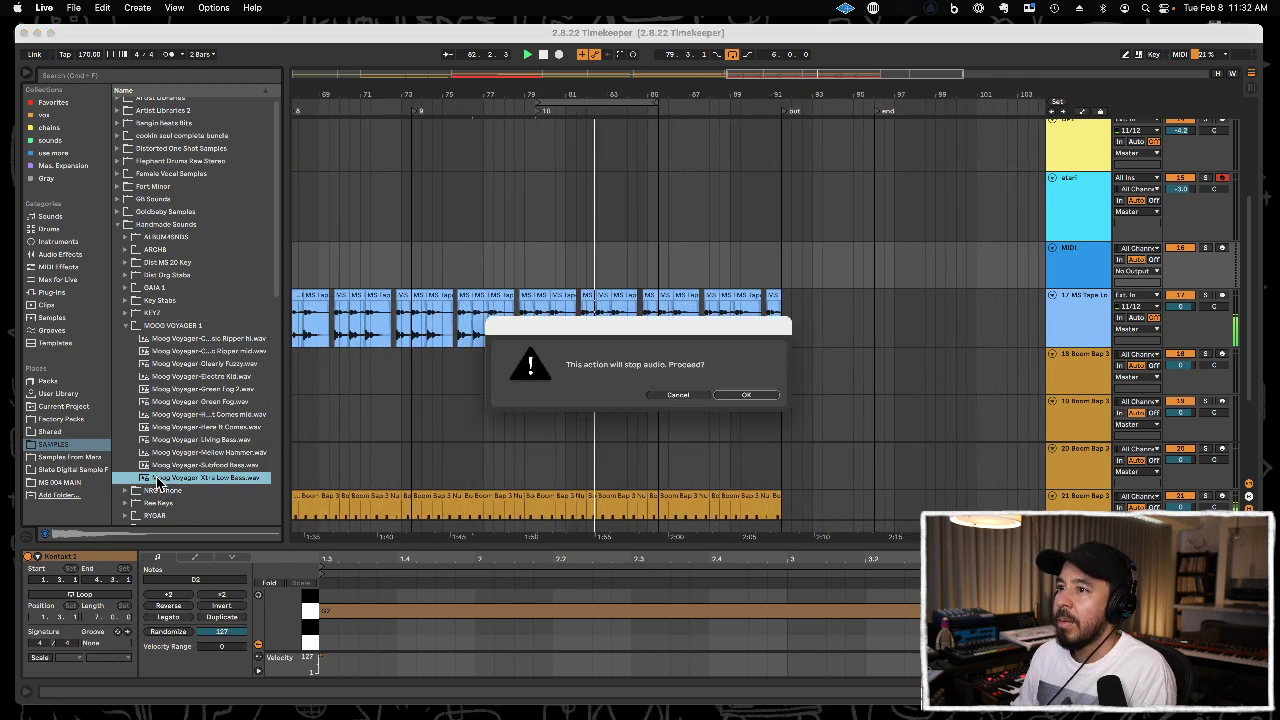
left_click(667, 395)
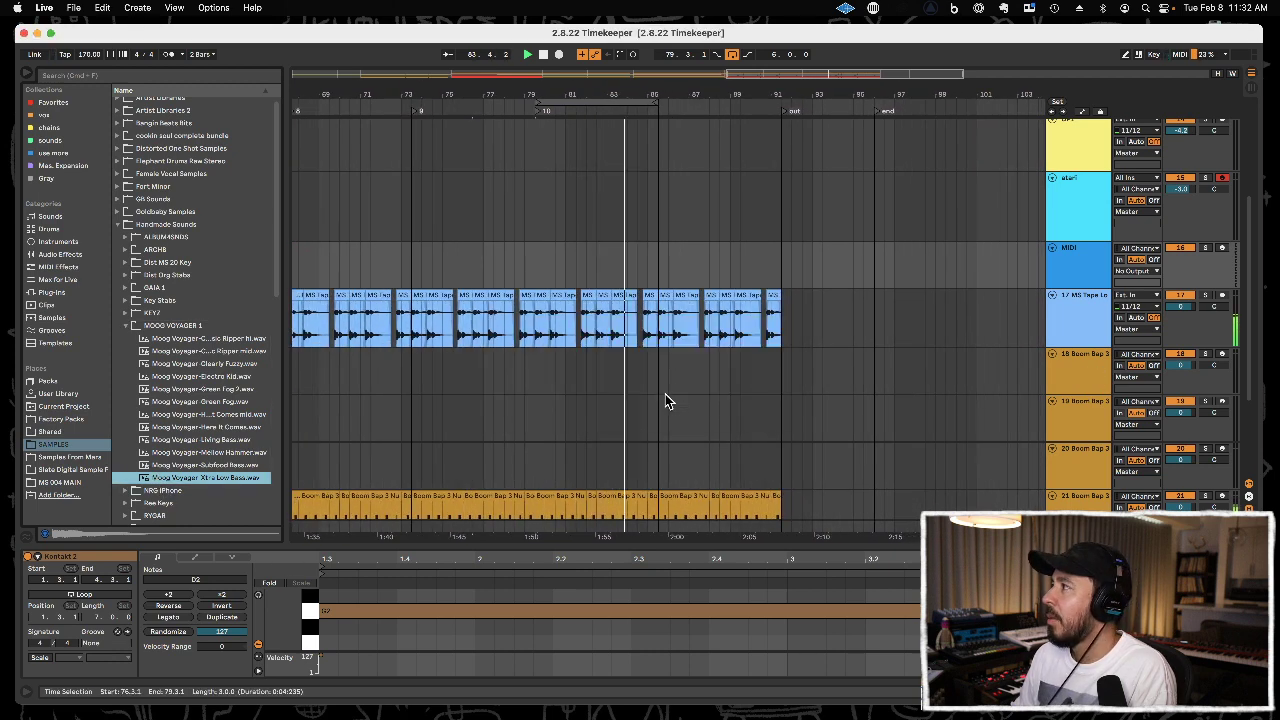
left_click(1055, 270)
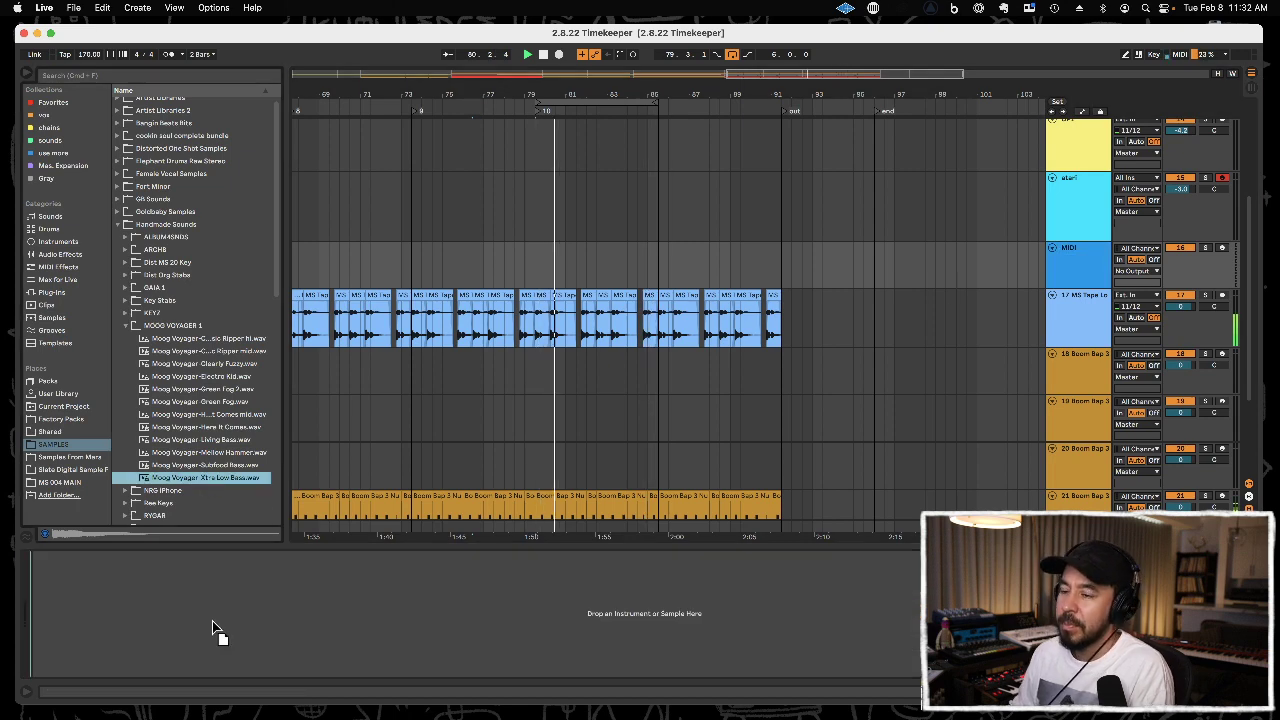
left_click_drag(215, 630, 218, 628)
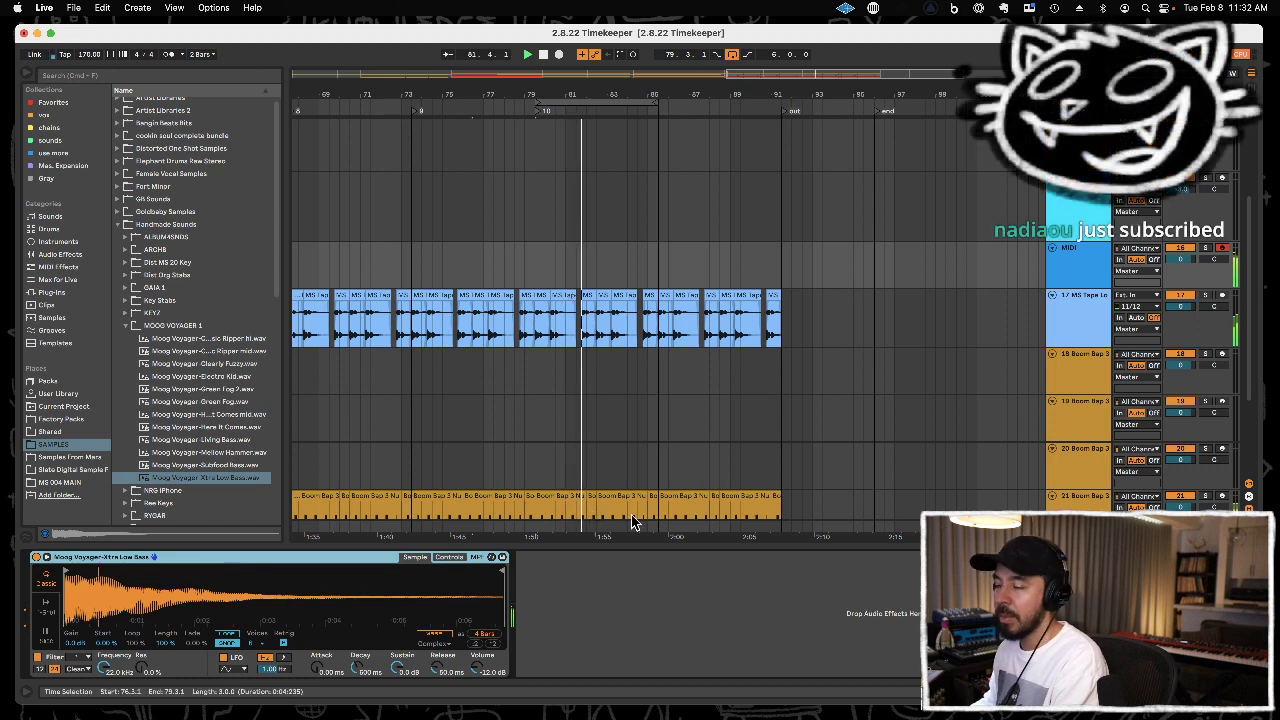
Record a bass line on the MIDI track across the loop from 79.3.1 to 85.3.1.
scroll(600, 463, "down", 3)
scroll(604, 437, "up", 6)
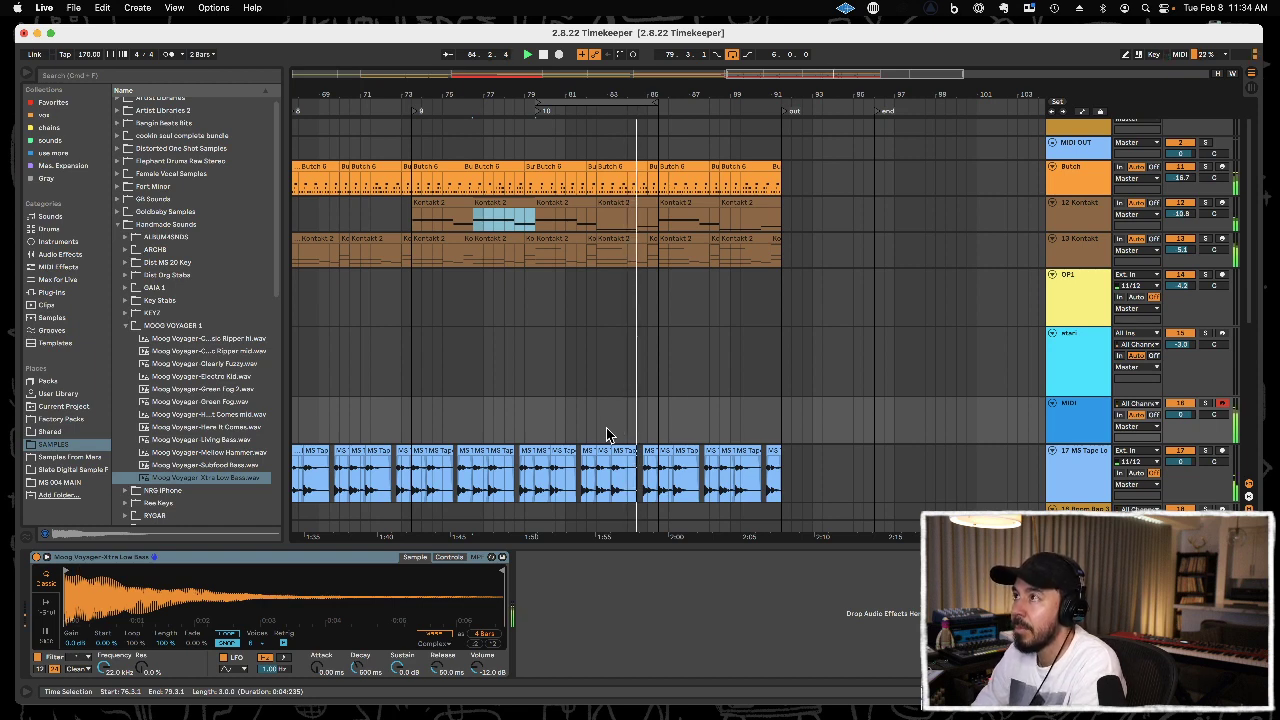
key("F9")
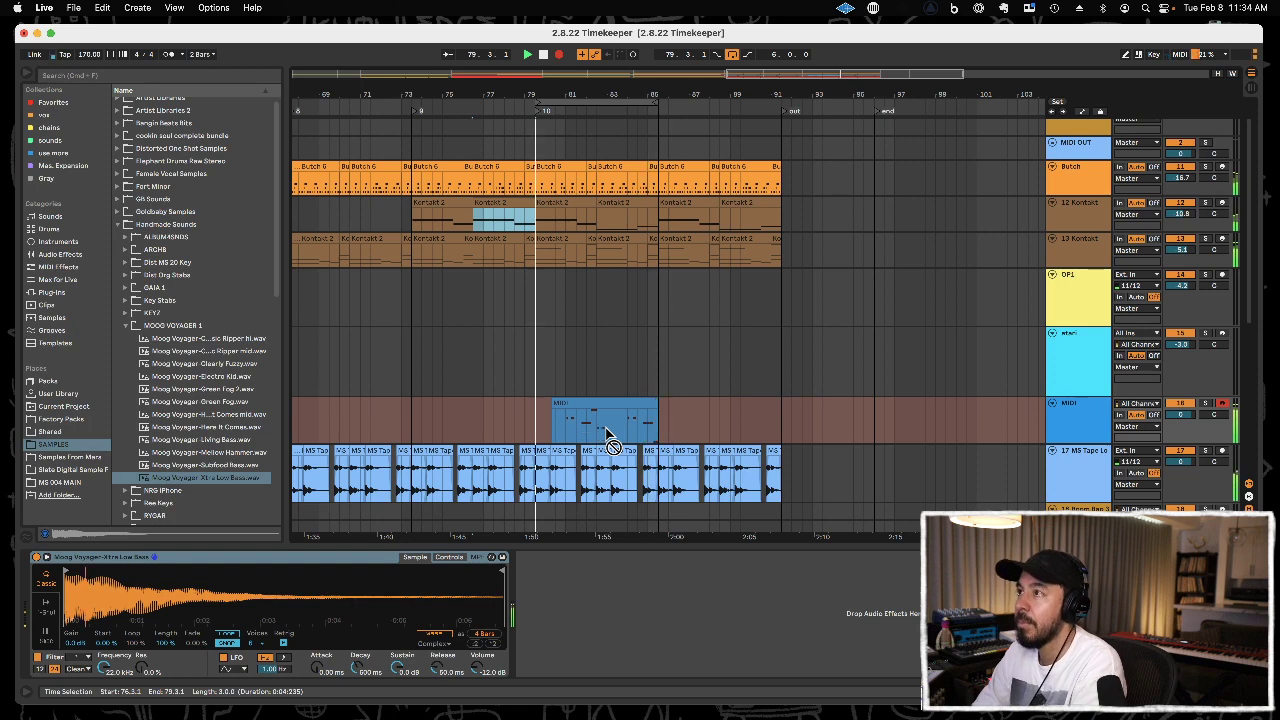
key("F9")
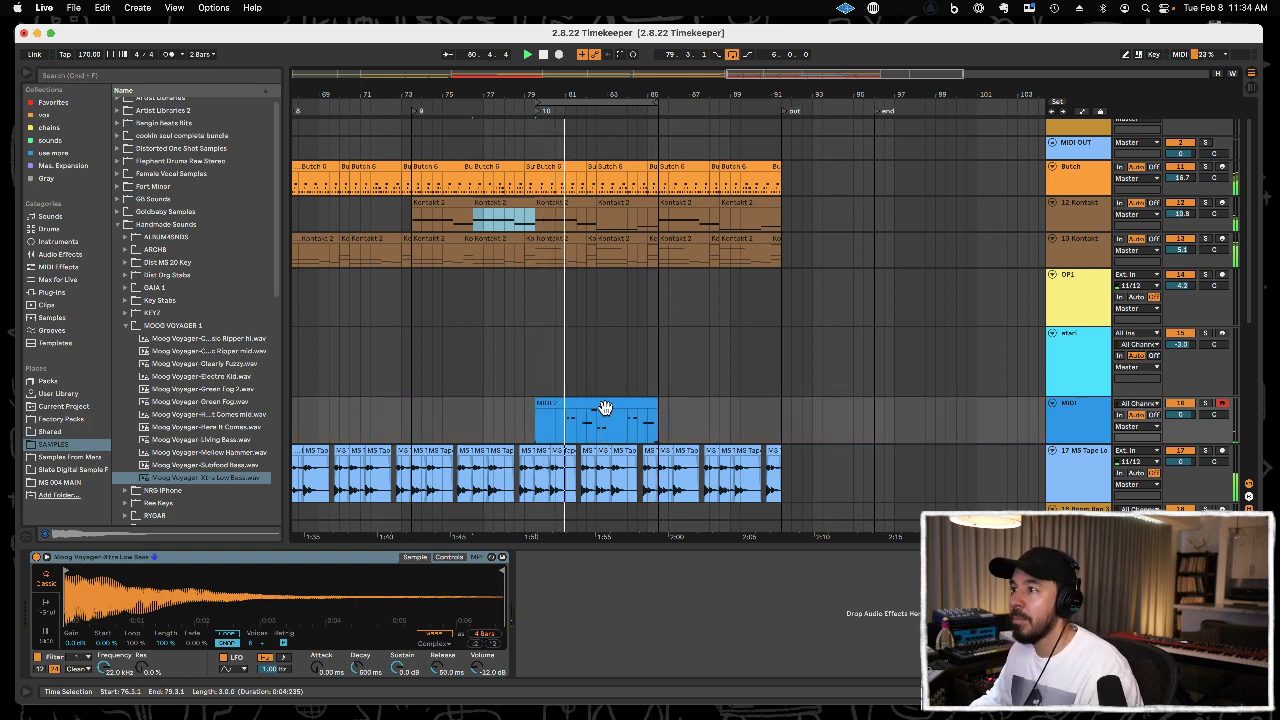
Open the recorded bass clip and copy the two F3 notes at 9.3.1 to the clip's start at 6.3.1.
left_click(605, 404)
double_click(605, 404)
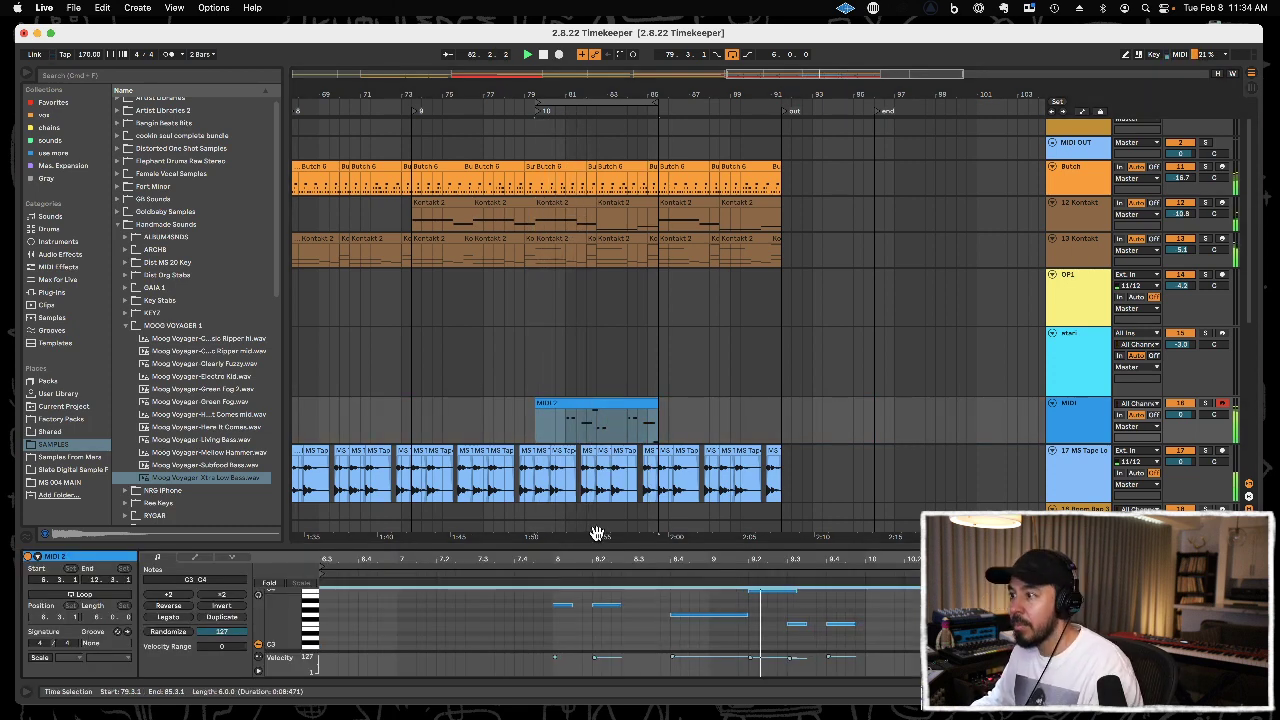
left_click_drag(615, 547, 637, 376)
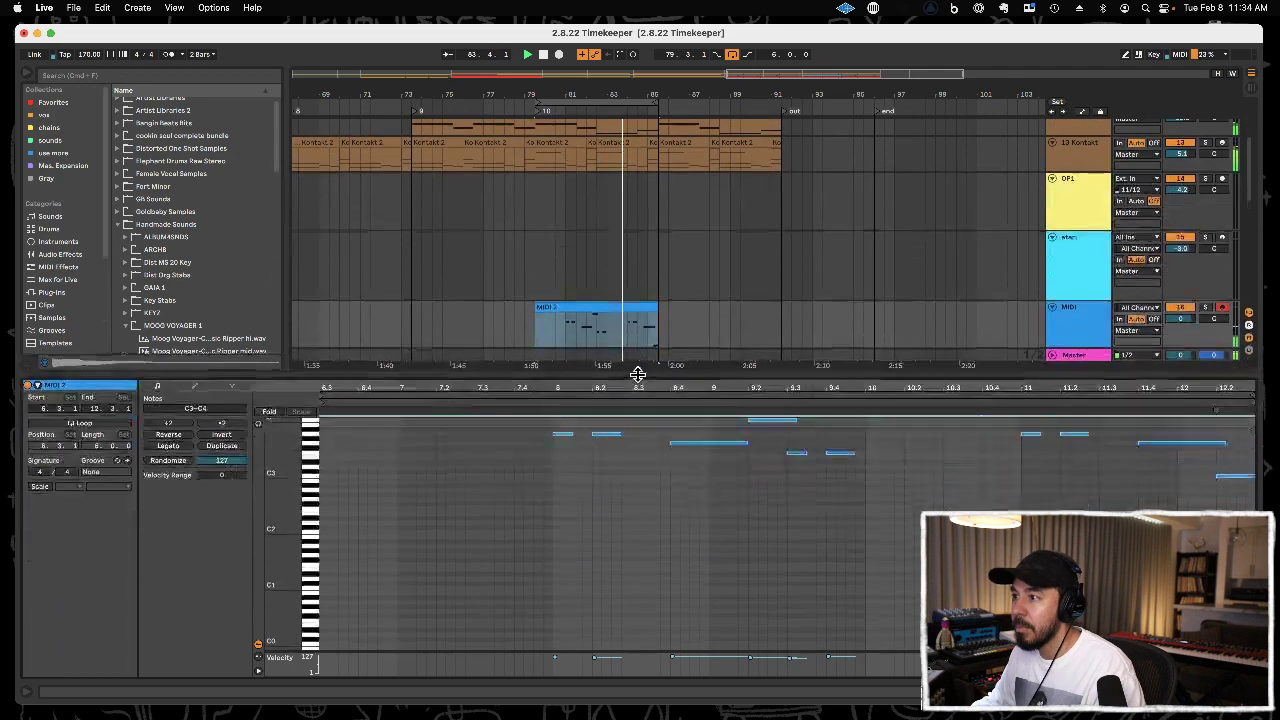
left_click_drag(789, 479, 857, 440)
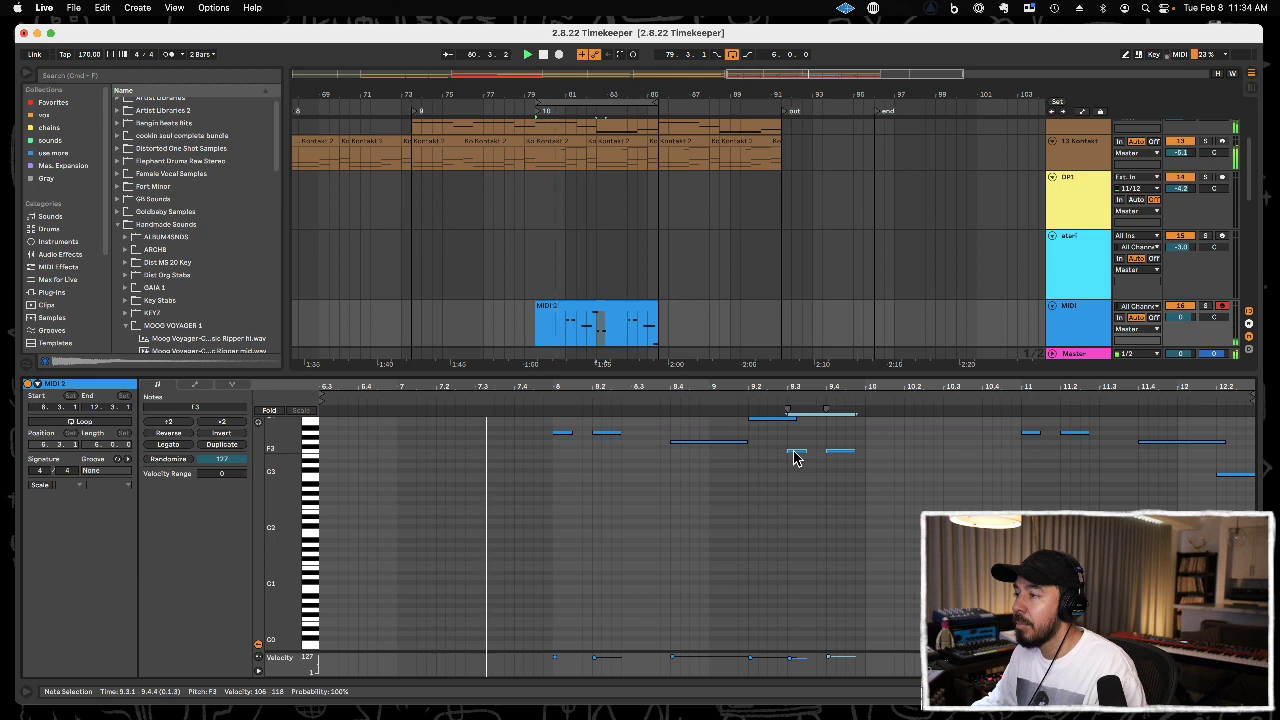
left_click_drag(795, 458, 566, 466)
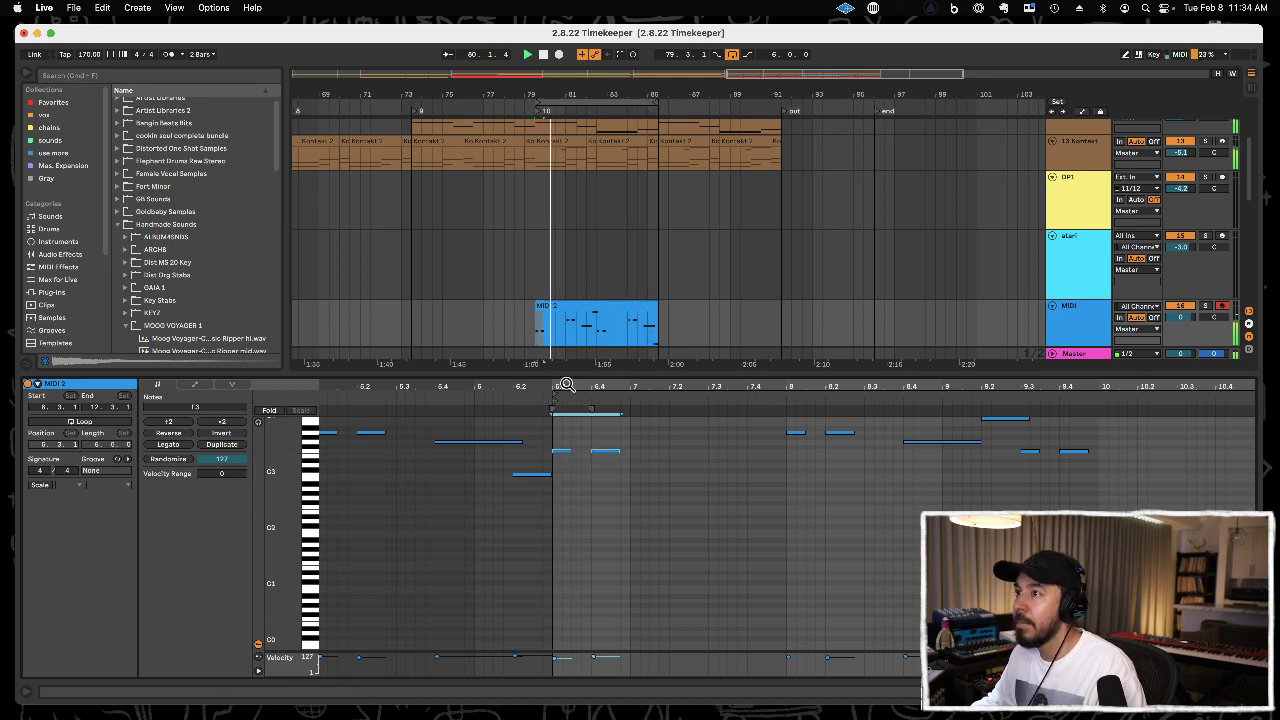
Crop the bass clip and duplicate it to 85.3.1, then close the note editor.
right_click(563, 428)
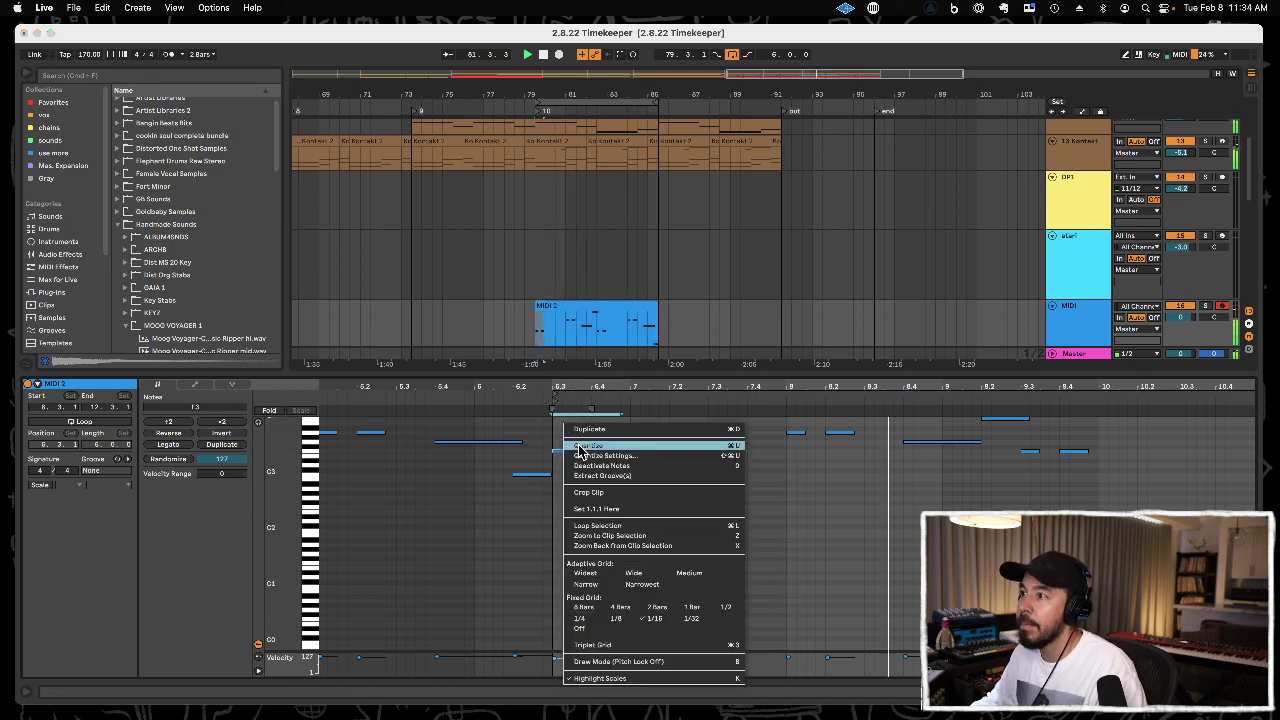
left_click(583, 493)
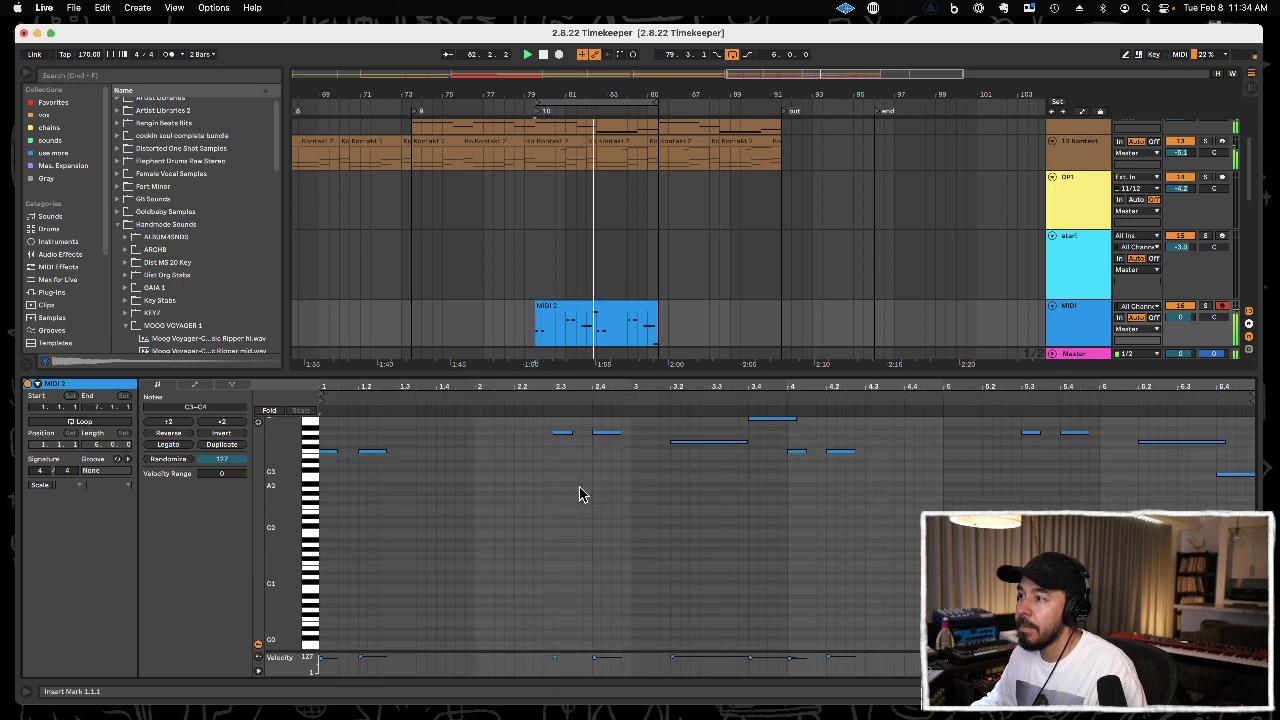
left_click(591, 305)
key("super+d")
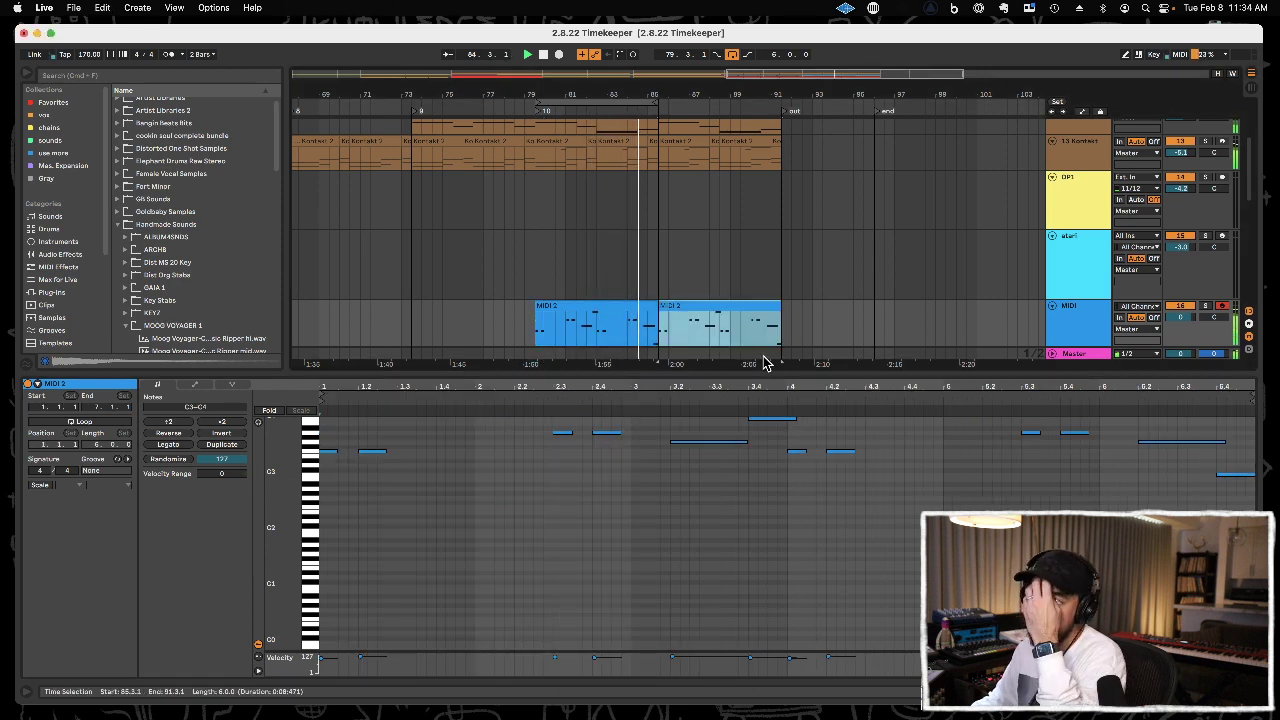
key("super+alt+l")
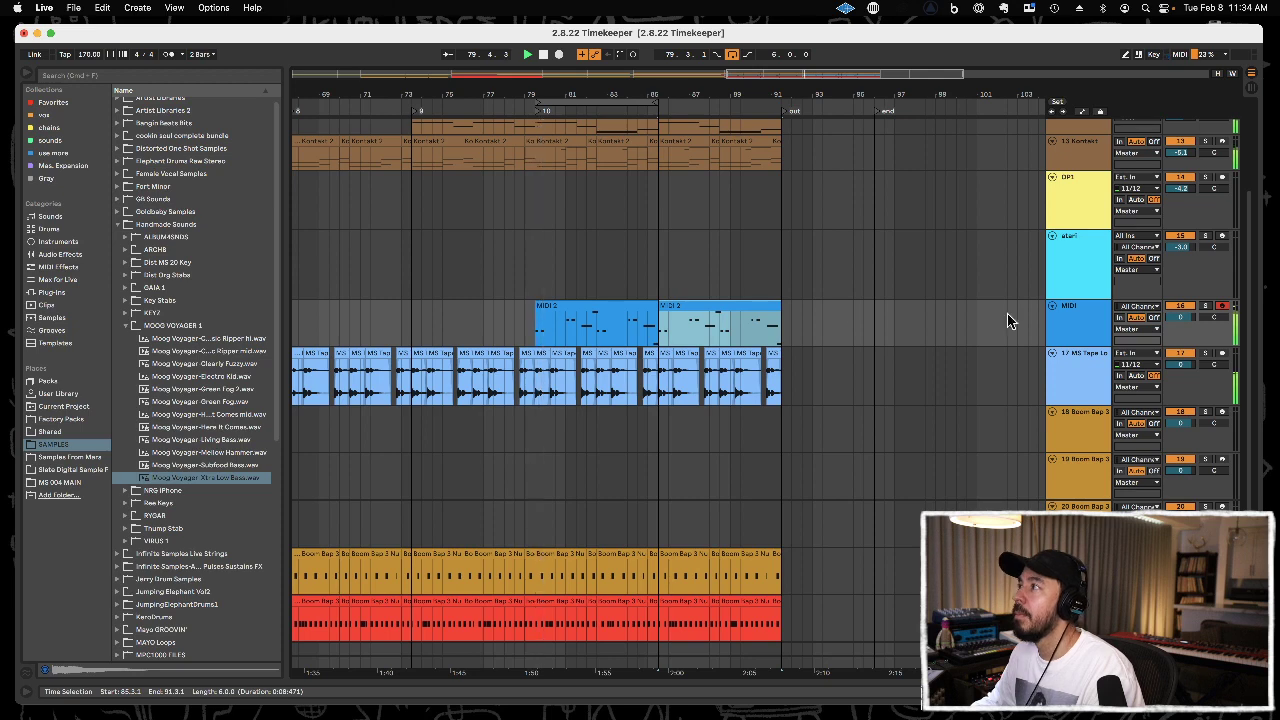
Rename the bass MIDI track to key bass and lower its volume to -3.0.
left_click(1097, 316)
key("super+r")
type("key bass")
key("Return")
left_click(1184, 317)
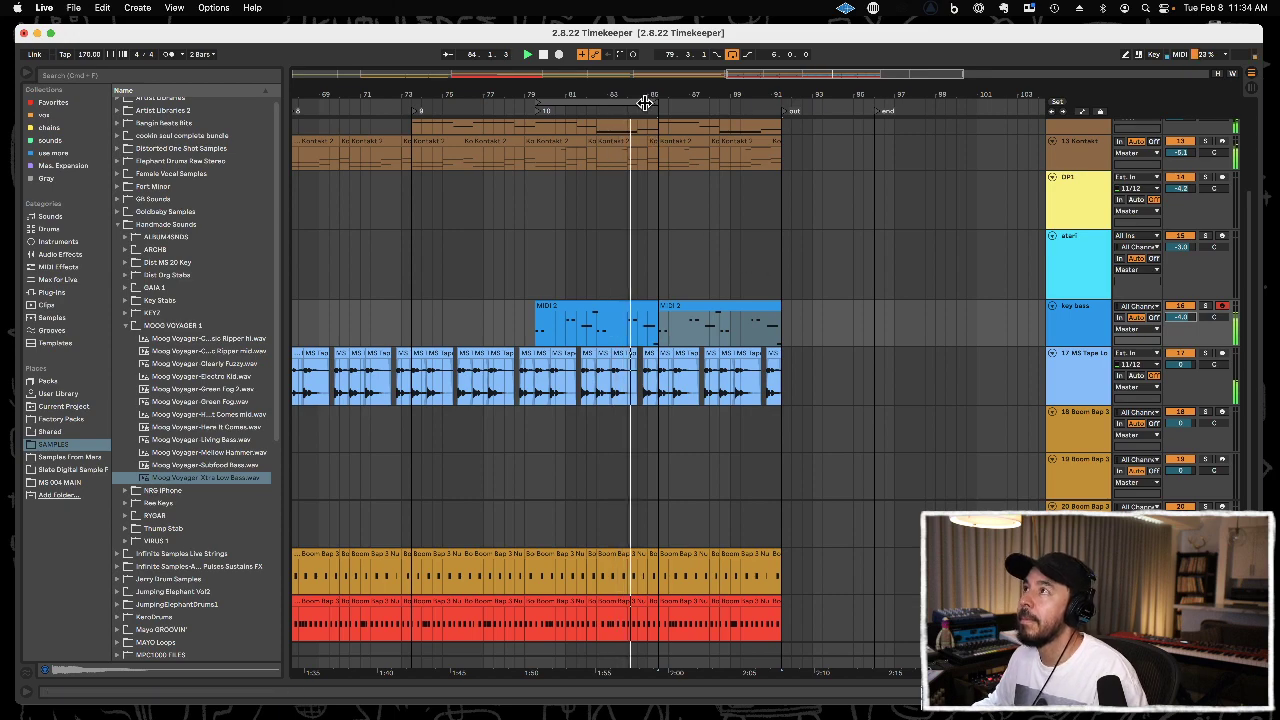
Try to duplicate the second key bass clip to 91.3.1.
left_click_drag(659, 97, 684, 74)
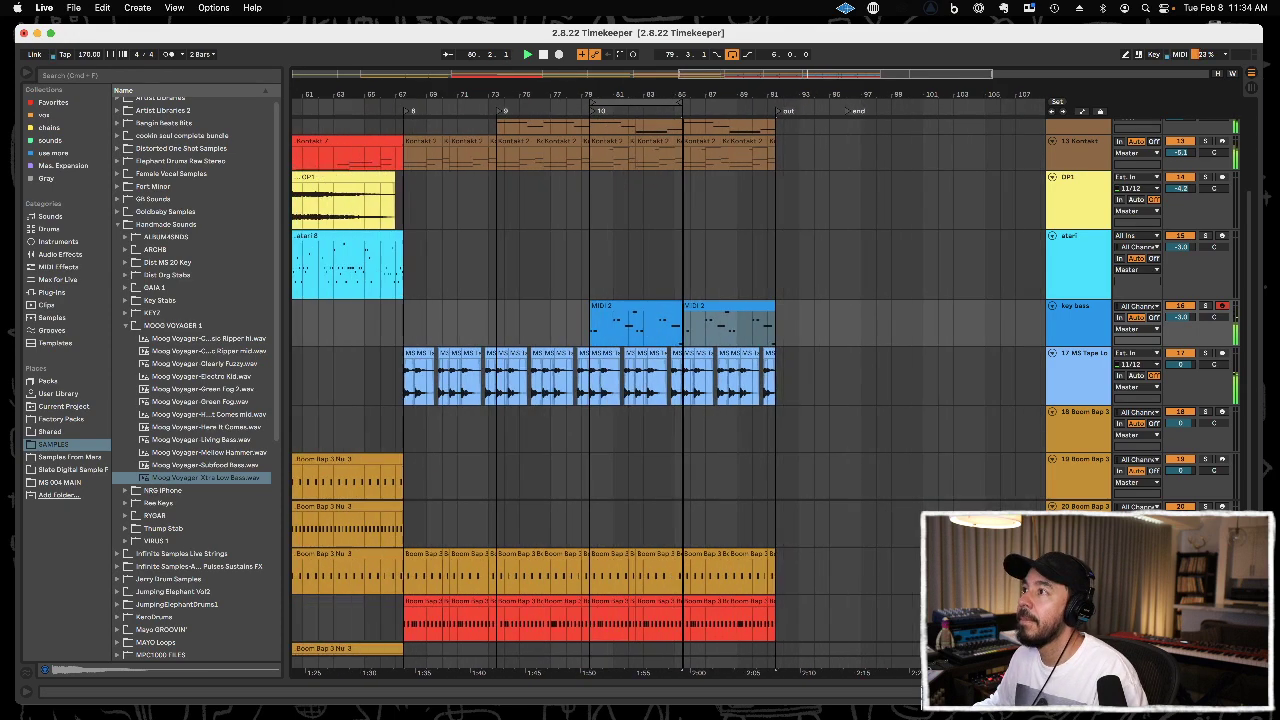
left_click(1078, 325)
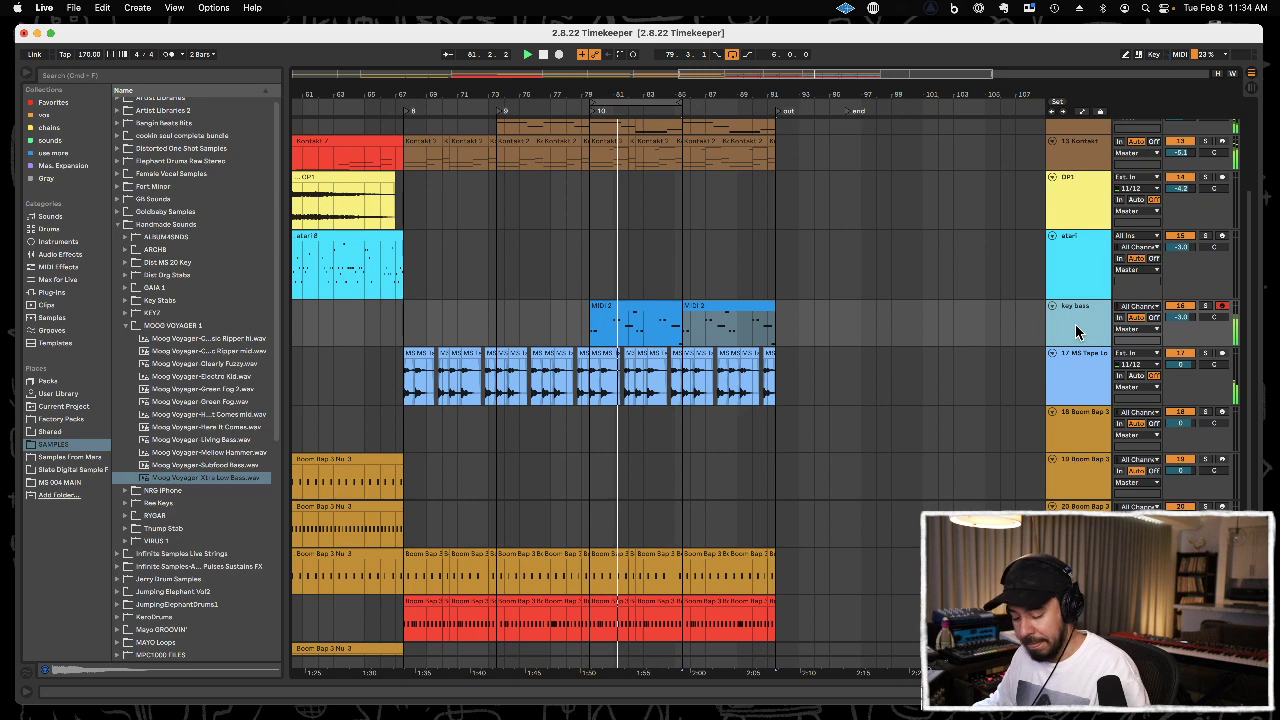
left_click(728, 308)
key("super+d")
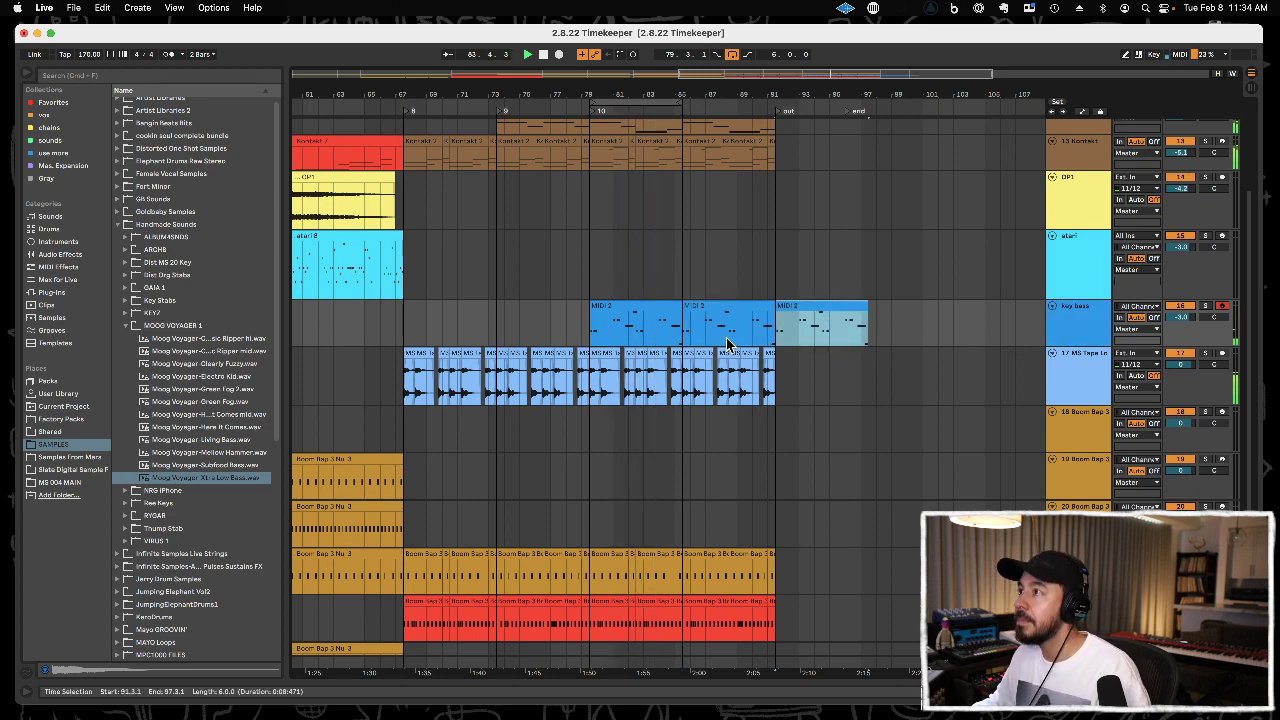
key("super+z")
Duplicate the tape loop clips from 85.3.1 to 91.3.1 twice, extending them to 103.3.1.
left_click_drag(687, 383, 771, 381)
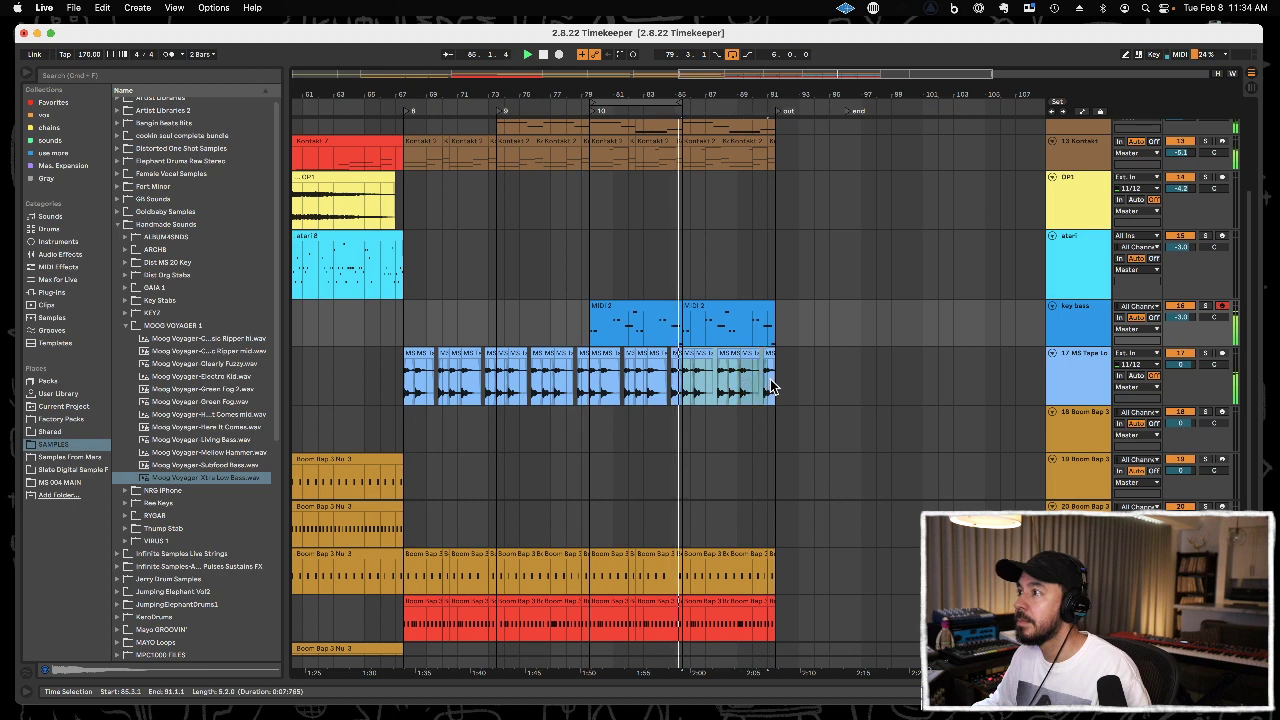
key("super+d")
key("super+d")
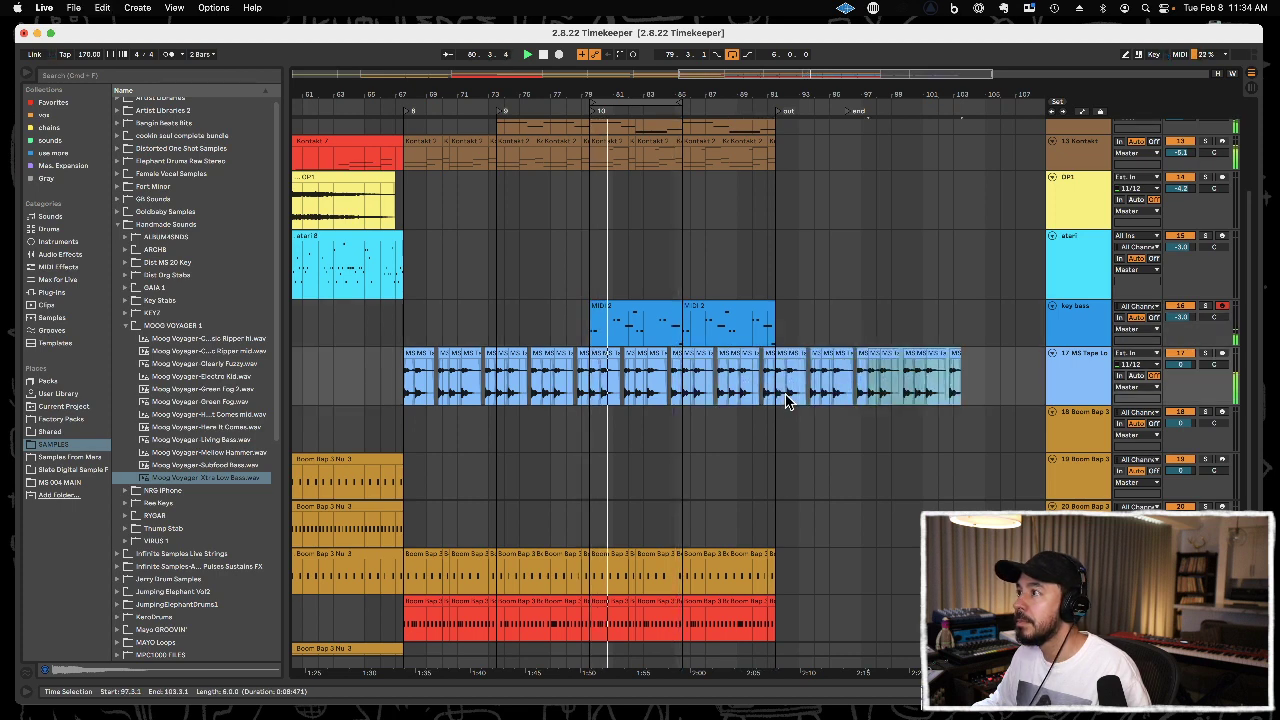
Duplicate the Butch and both Kontakt parts from 85.3.1 to 91.3.1 so they extend to 97.3.1.
scroll(748, 314, "up", 3)
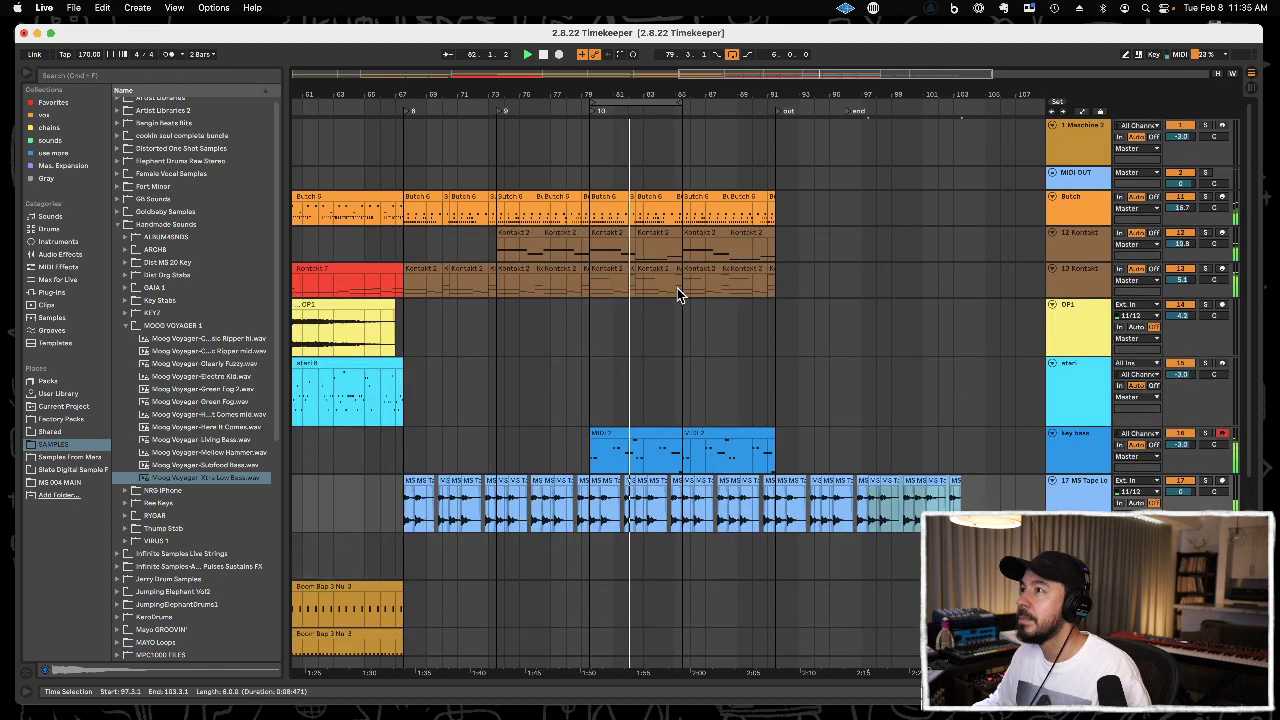
left_click_drag(683, 288, 778, 227)
key("super+d")
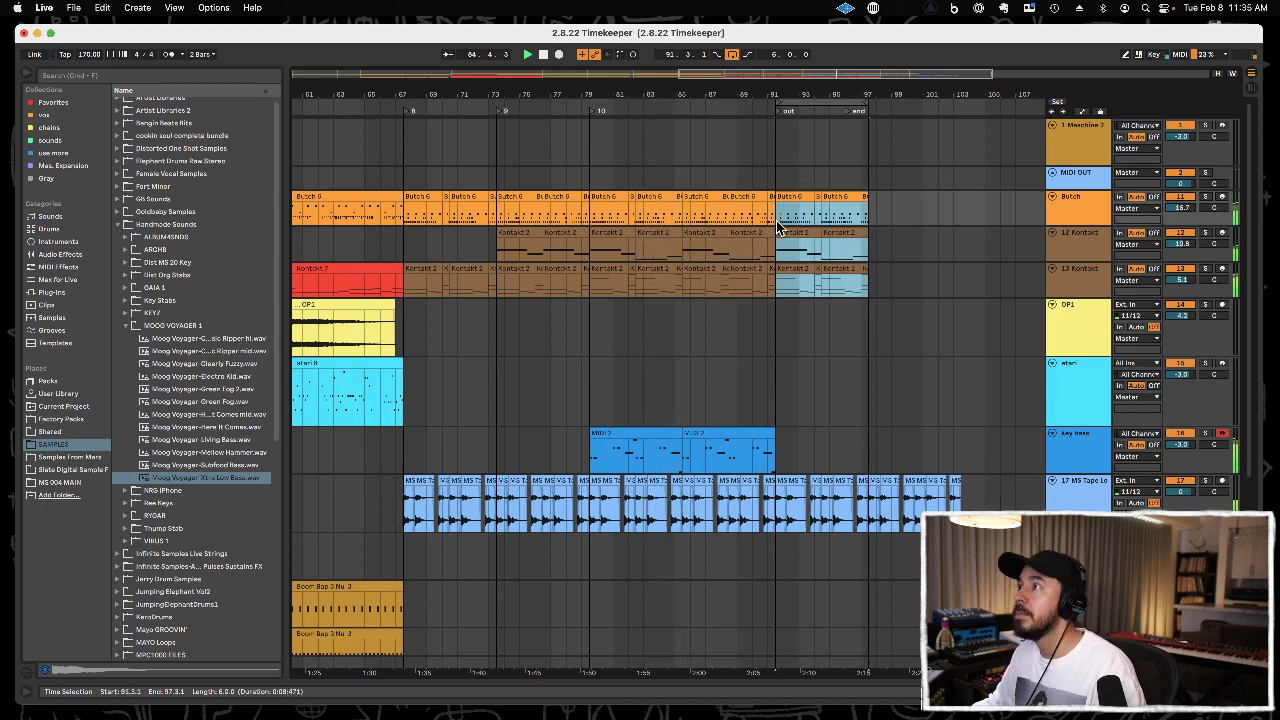
Duplicate the last key bass clip once so that the bass line extends from 91.3.1 to 97.3.1.
scroll(857, 330, "down", 4)
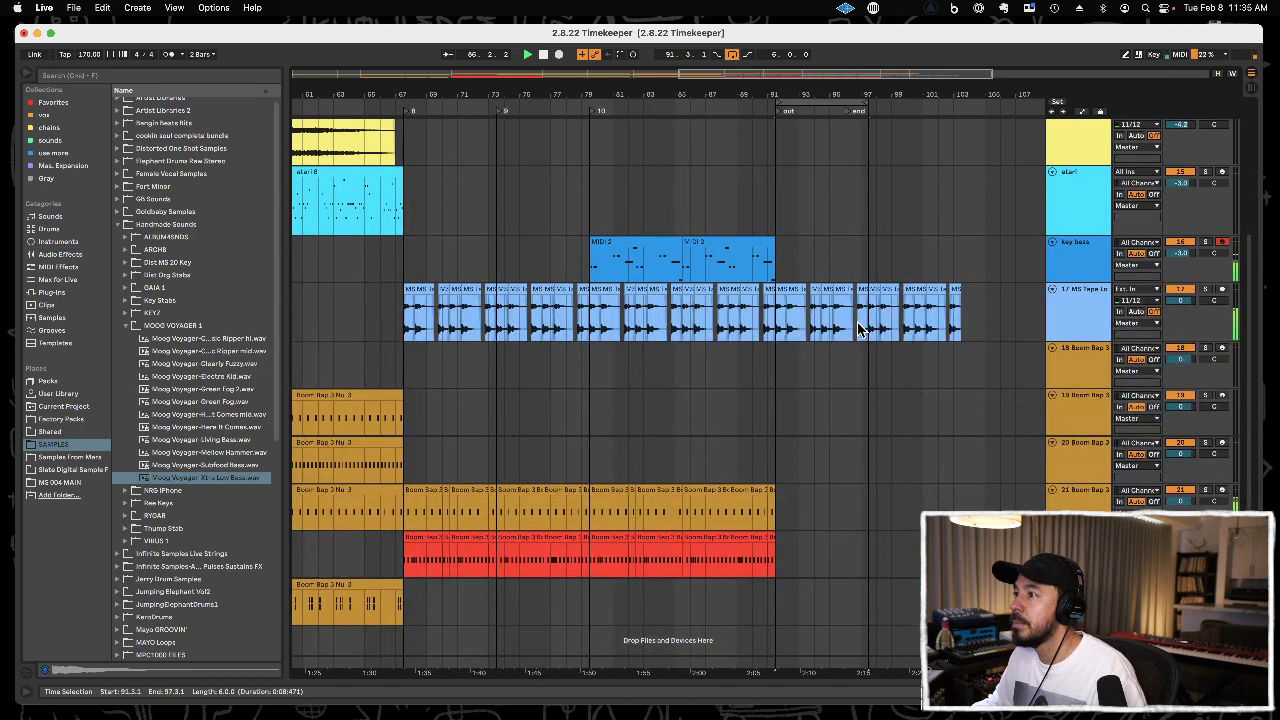
scroll(821, 483, "up", 4)
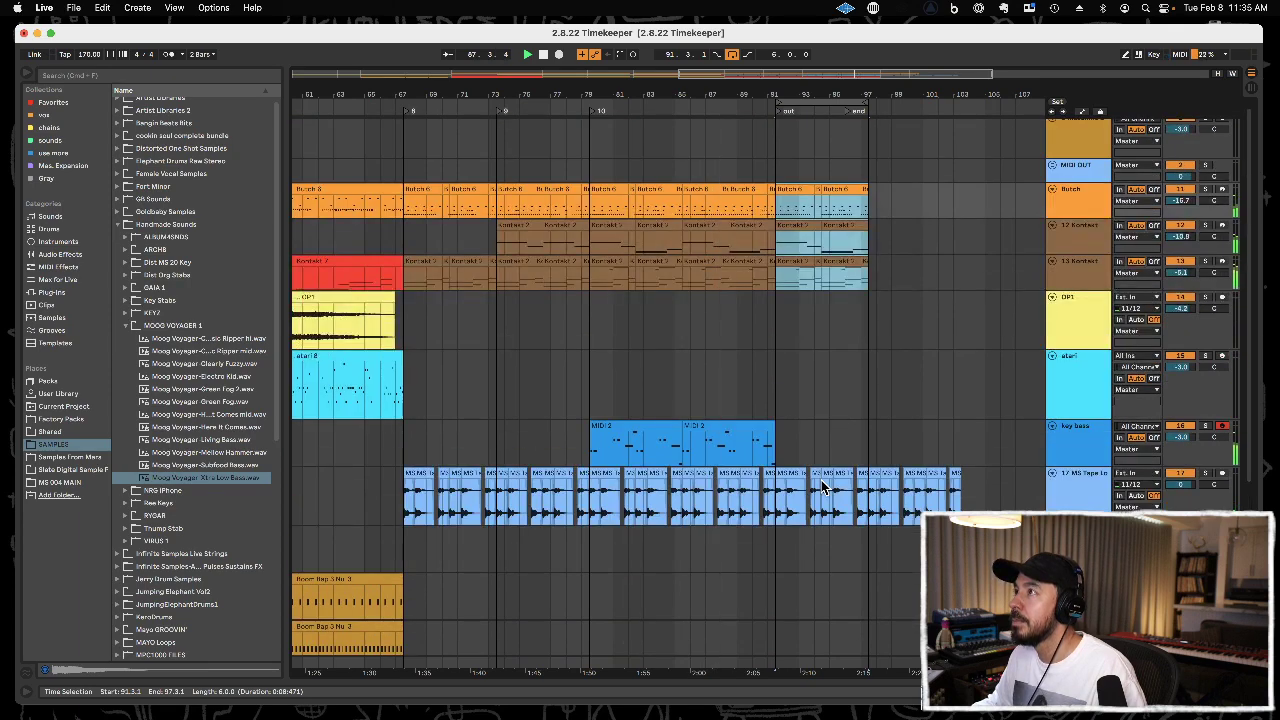
scroll(885, 365, "down", 3)
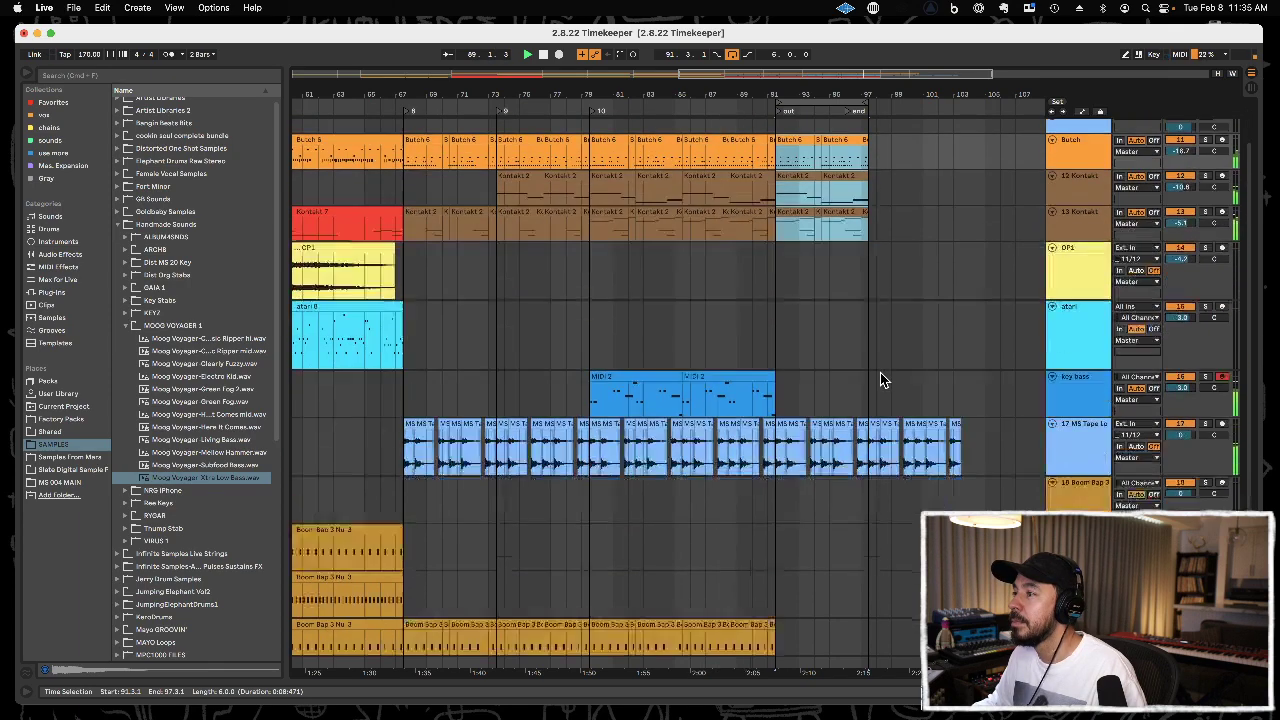
scroll(894, 357, "up", 2)
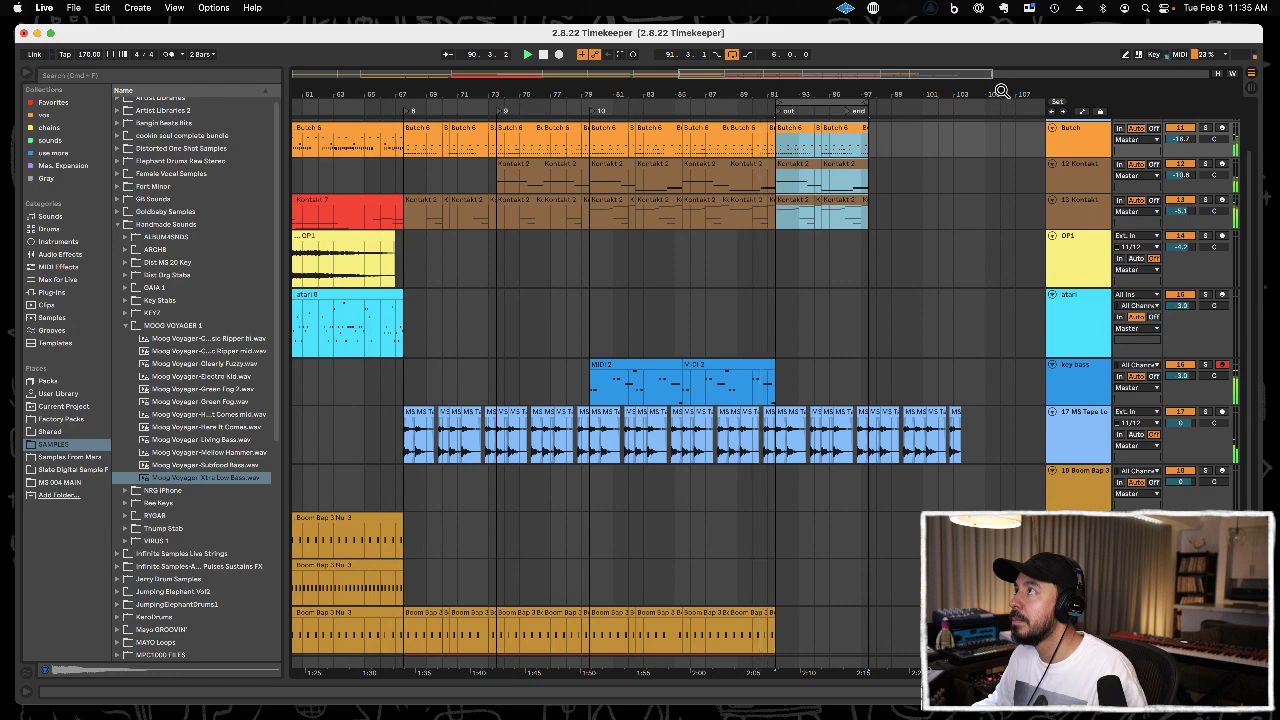
left_click_drag(1000, 92, 947, 92)
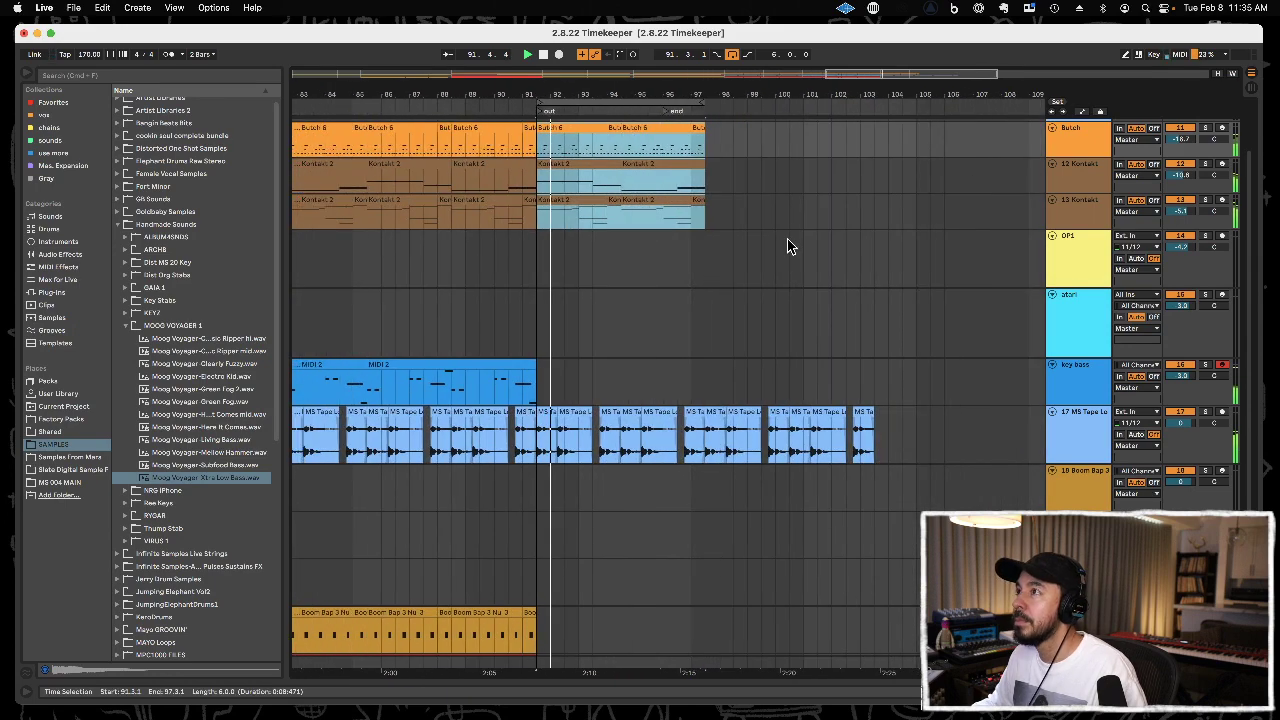
left_click(497, 363)
key("super+d")
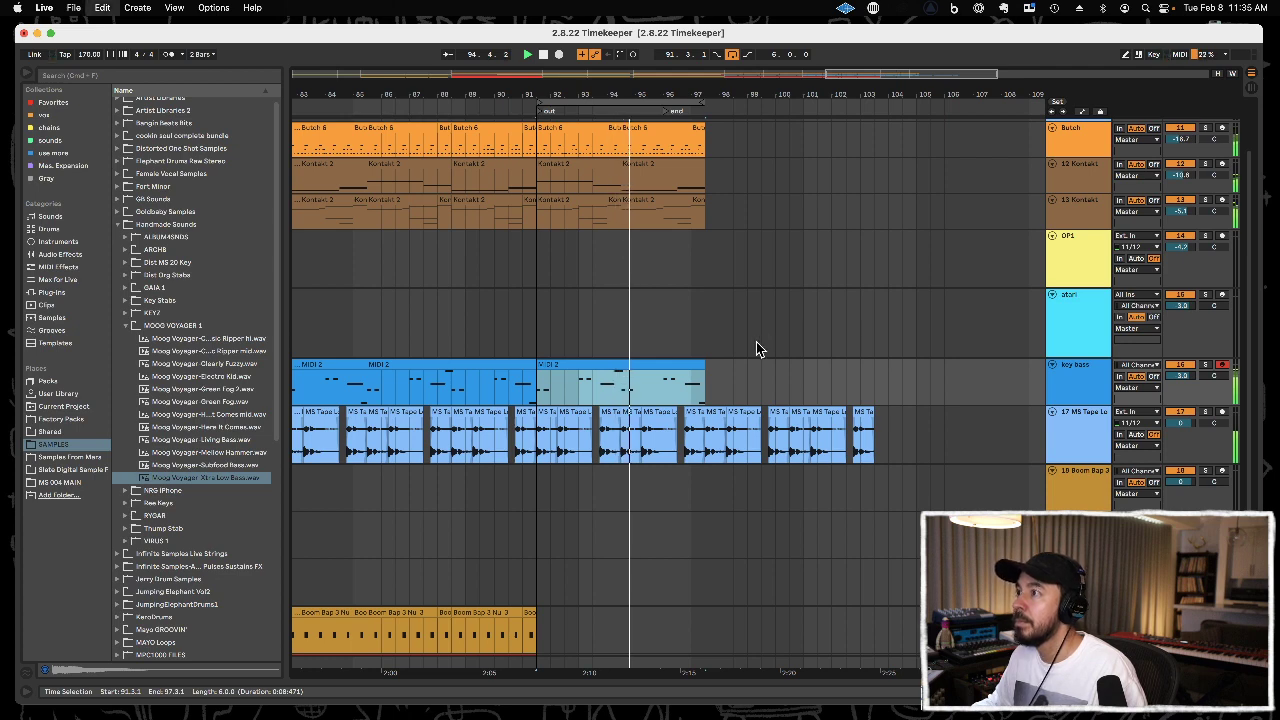
key("super+d")
key("super+z")
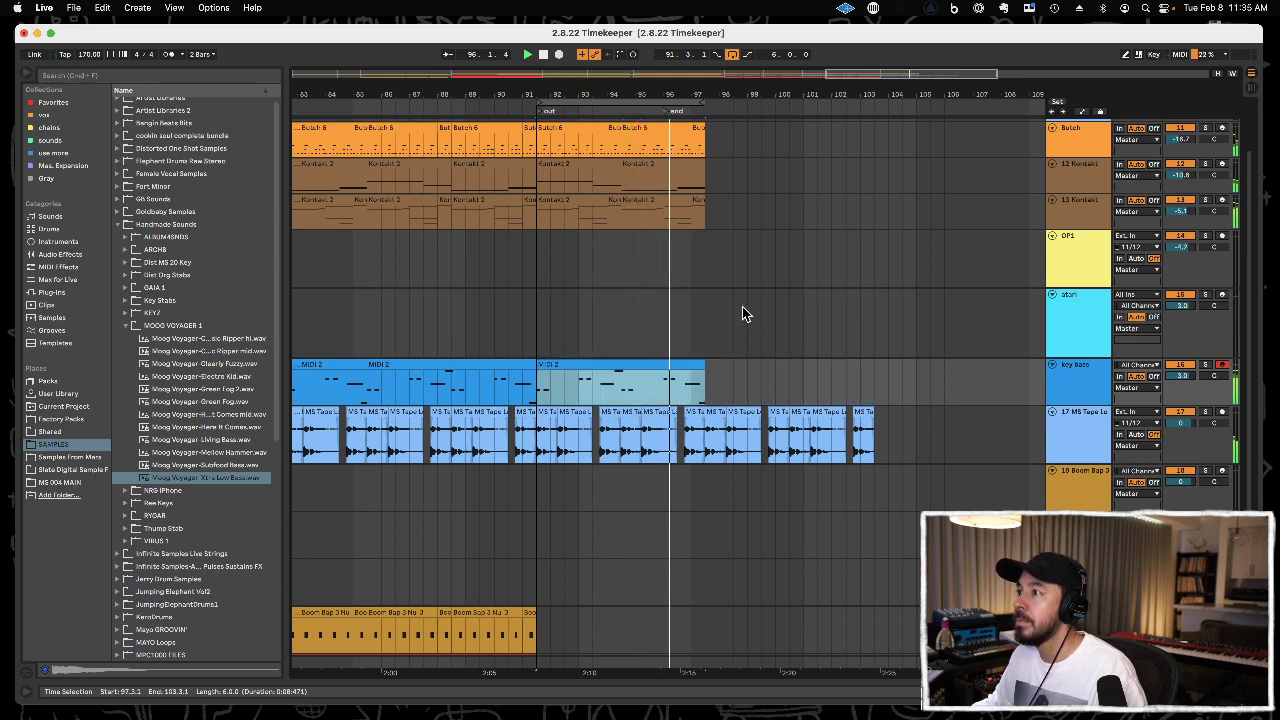
Duplicate the Butch and both Kontakt parts from 91.3.1 to 97.3.1, and move the end locator to about bar 107.
left_click_drag(719, 214, 540, 170)
key("super+d")
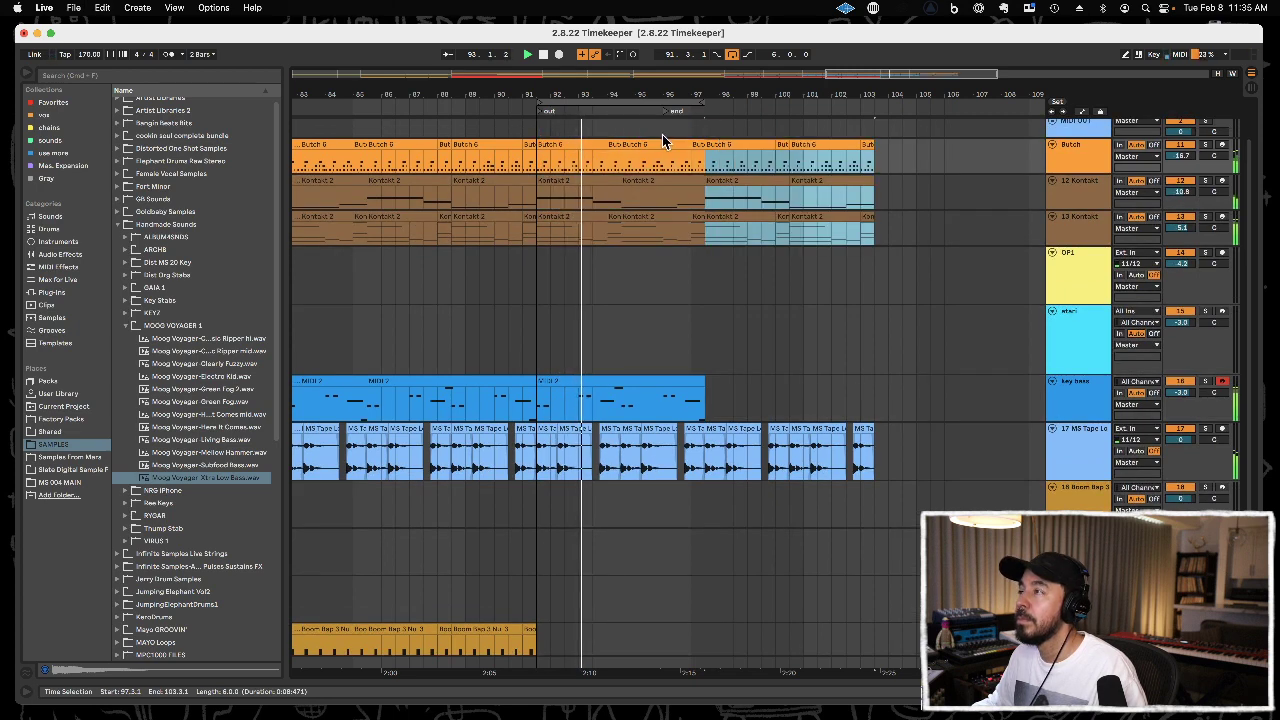
left_click_drag(674, 112, 975, 113)
Set the loop region to the duplicated section from 97.3.1 to 103.3.1.
key("super+l")
key("super+l")
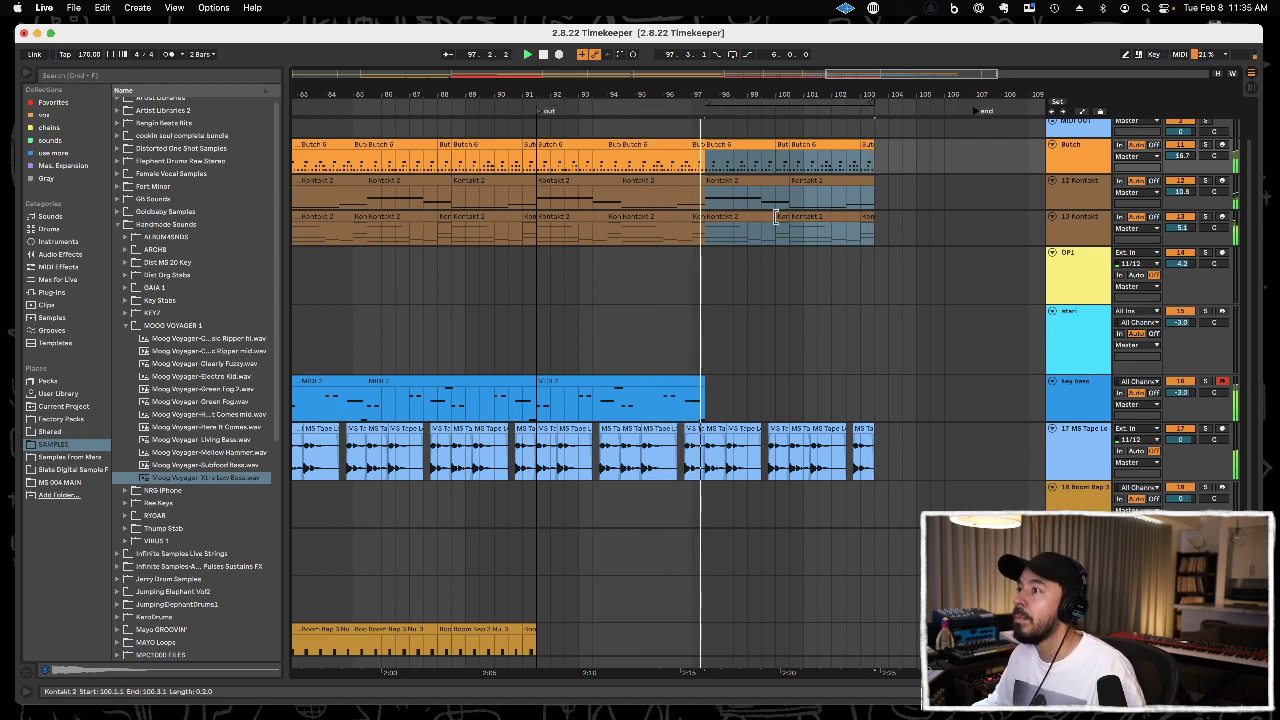
left_click_drag(891, 97, 846, 150)
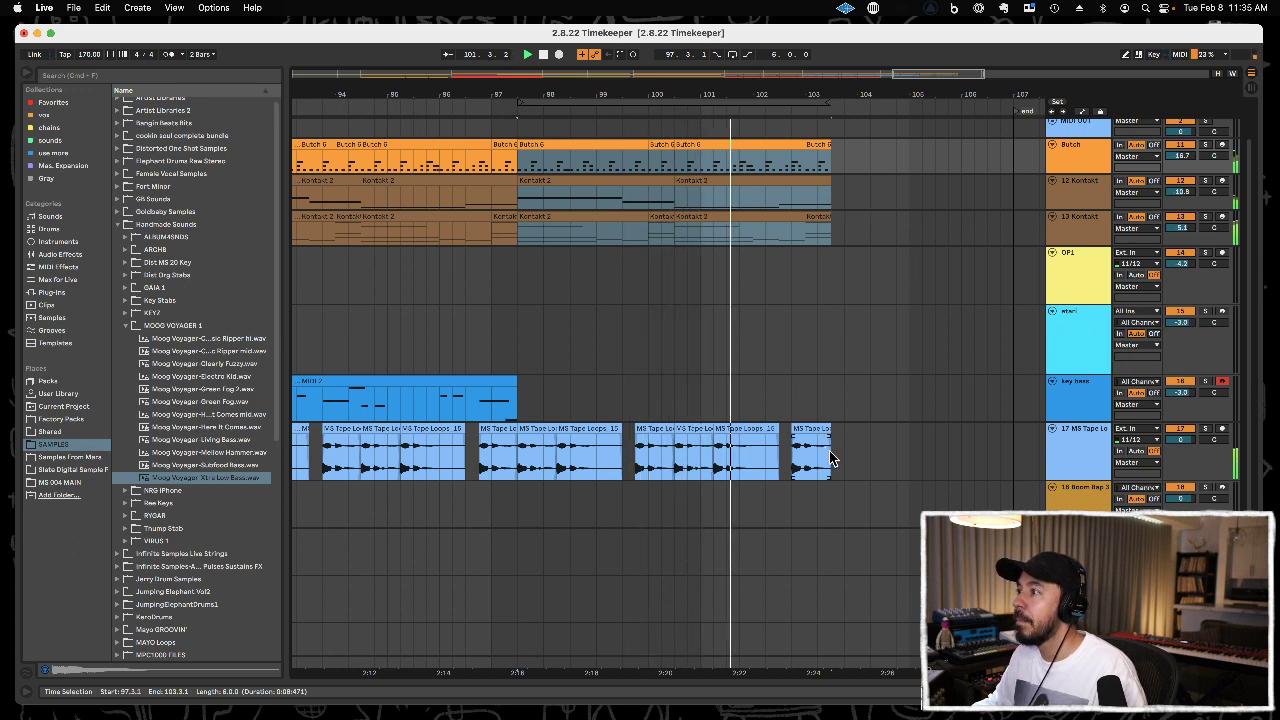
Lengthen the last MS Tape Loops clip to about bar 104, and save the set while playing from the song start.
left_click_drag(831, 459, 857, 458)
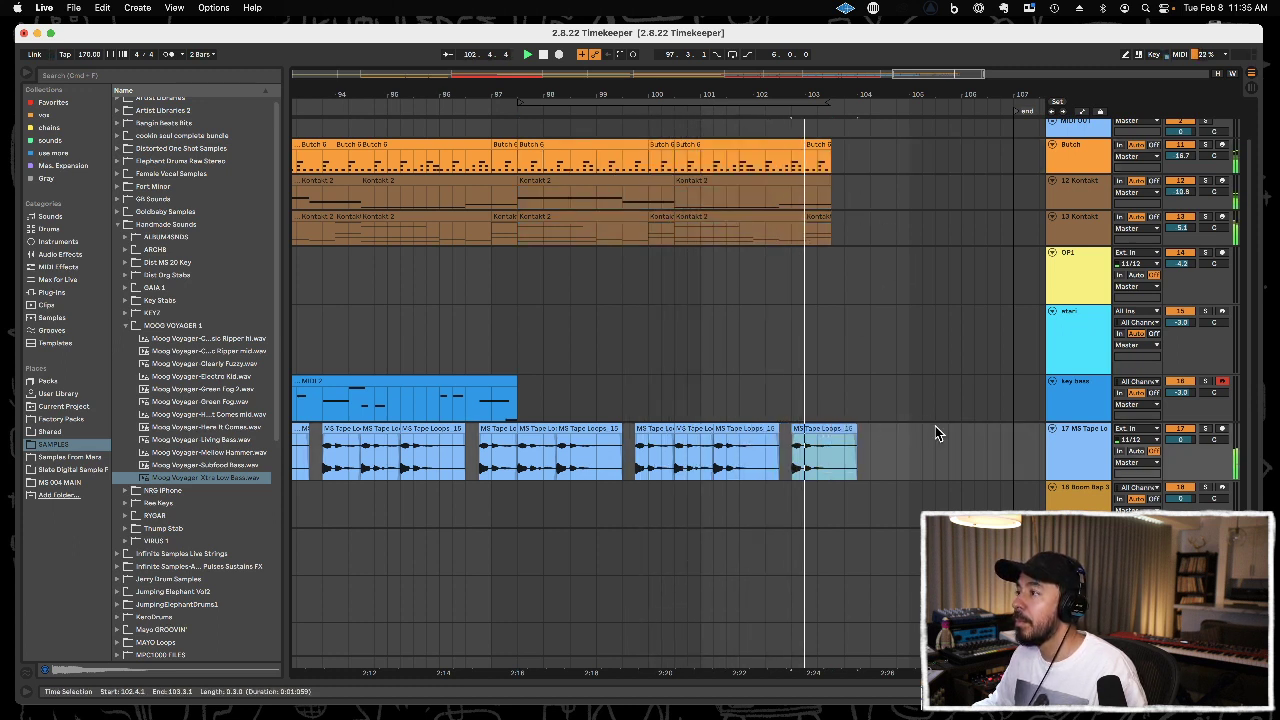
left_click_drag(880, 97, 875, 20)
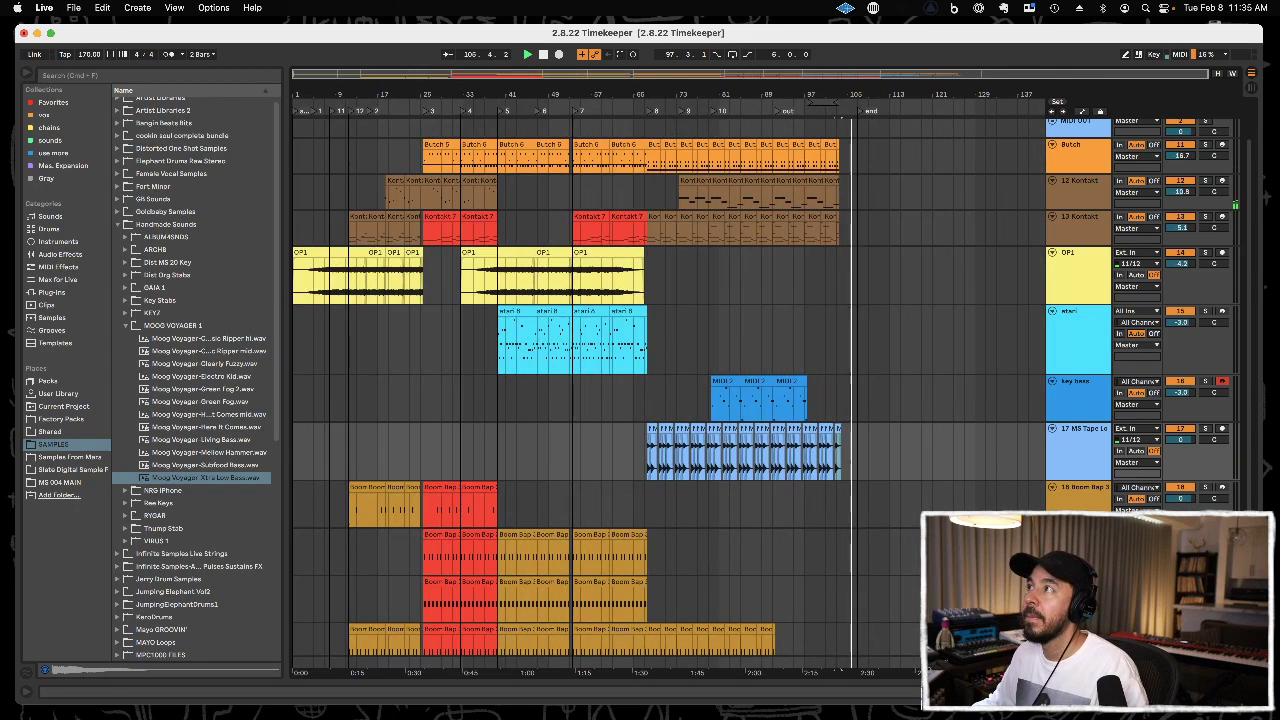
left_click(296, 112)
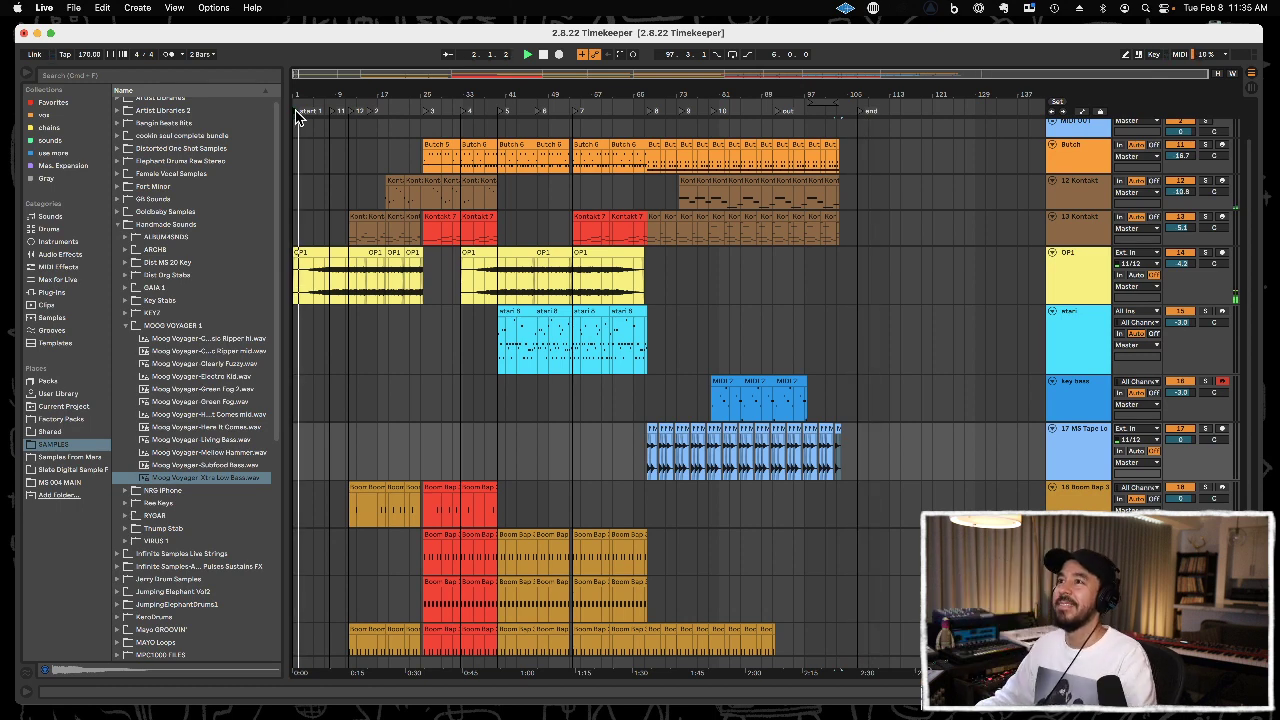
key("super+s")
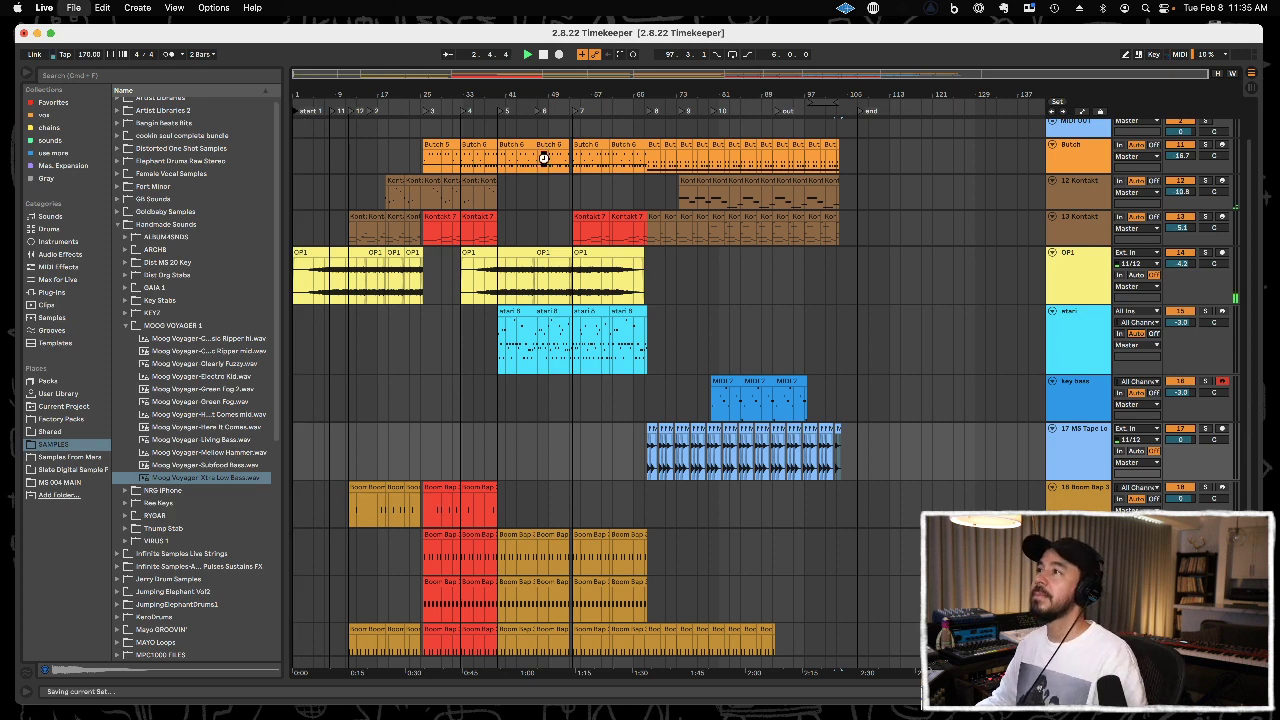
Move the Butch track below the tape loops and group it with the Boom Bap and big kick tracks.
left_click(60, 292)
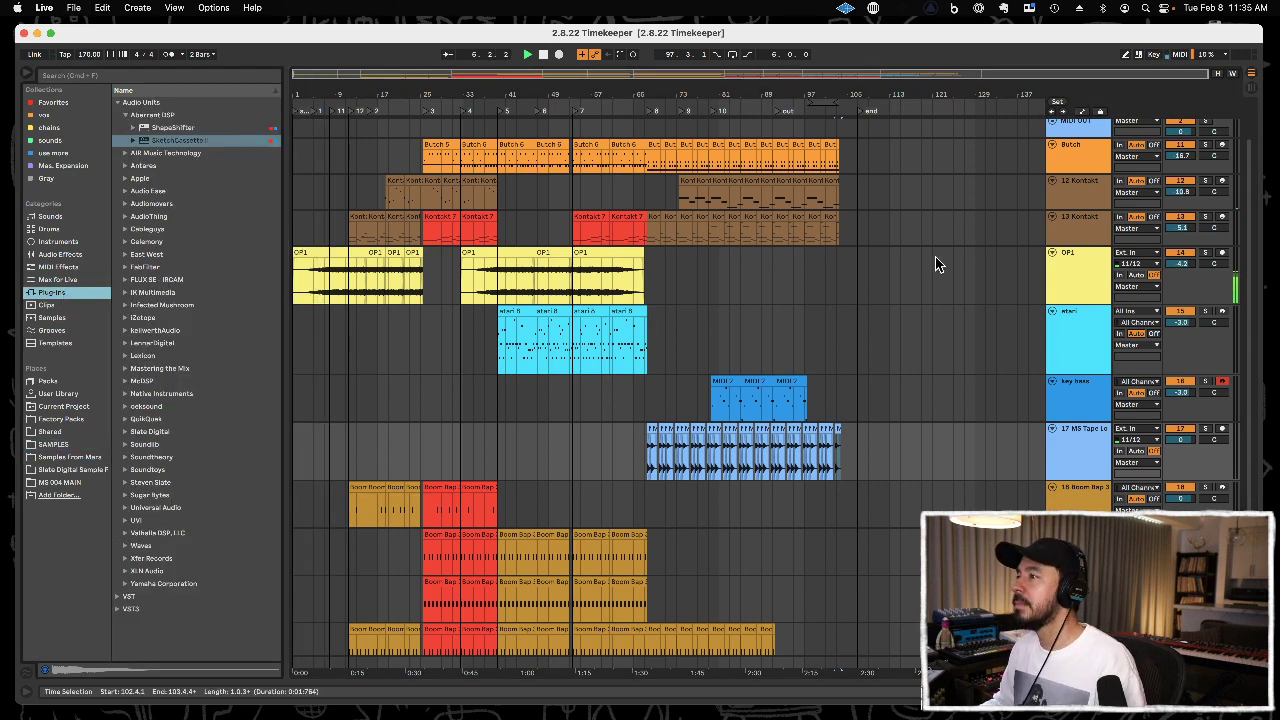
left_click(1092, 152)
left_click_drag(1099, 492, 1099, 492)
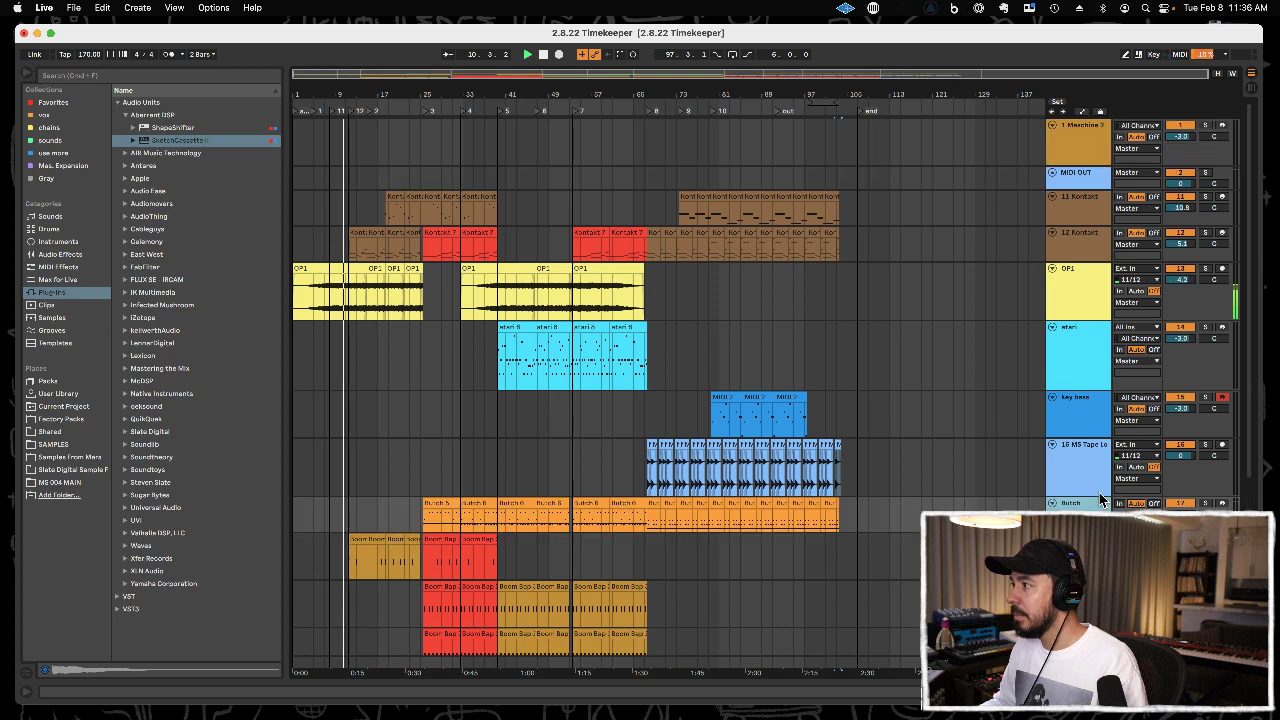
scroll(1095, 491, "down", 5)
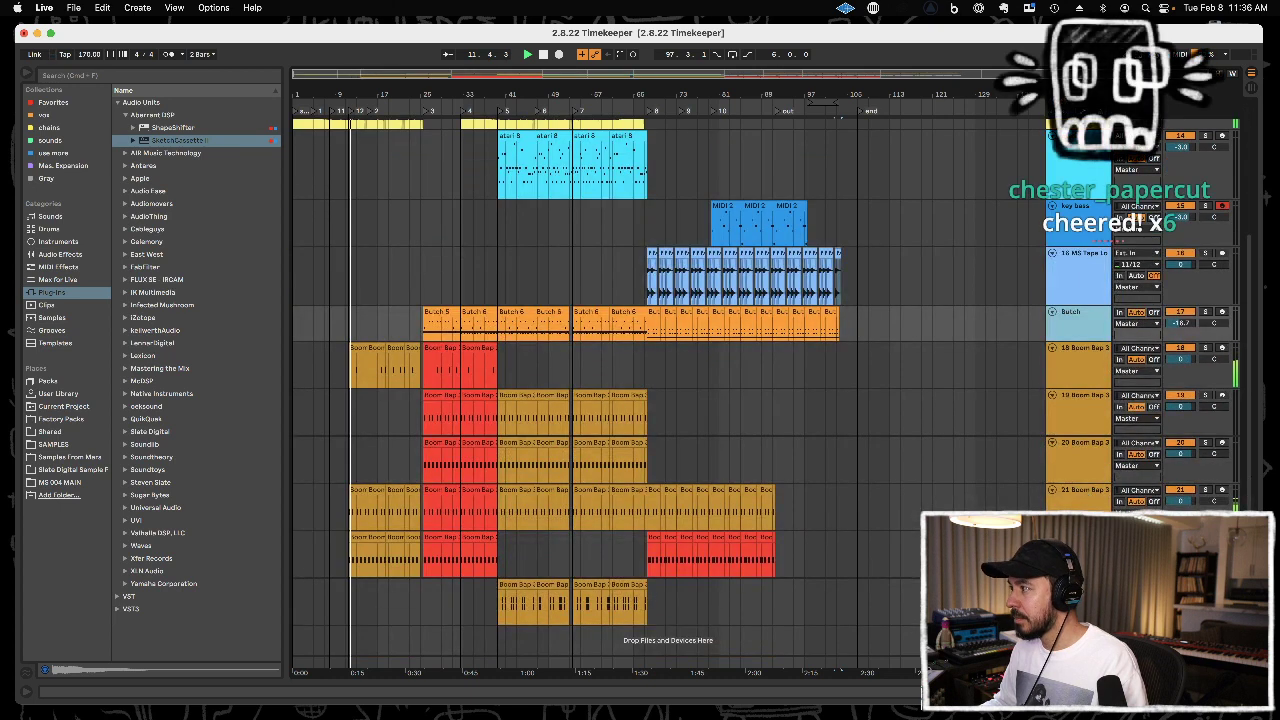
left_click(1088, 585, "shift")
key("super+g")
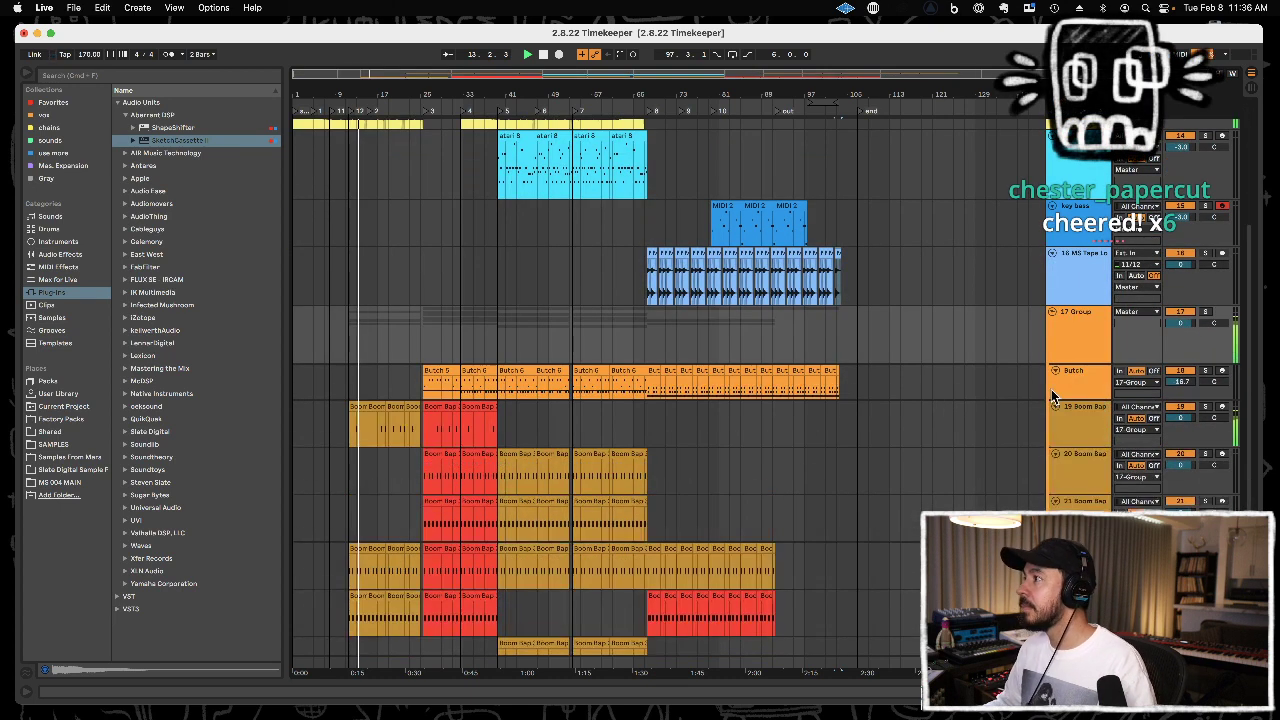
Rename the new group track as Drums.
left_click(1083, 337)
key("super+r")
type("Drums")
key("Return")
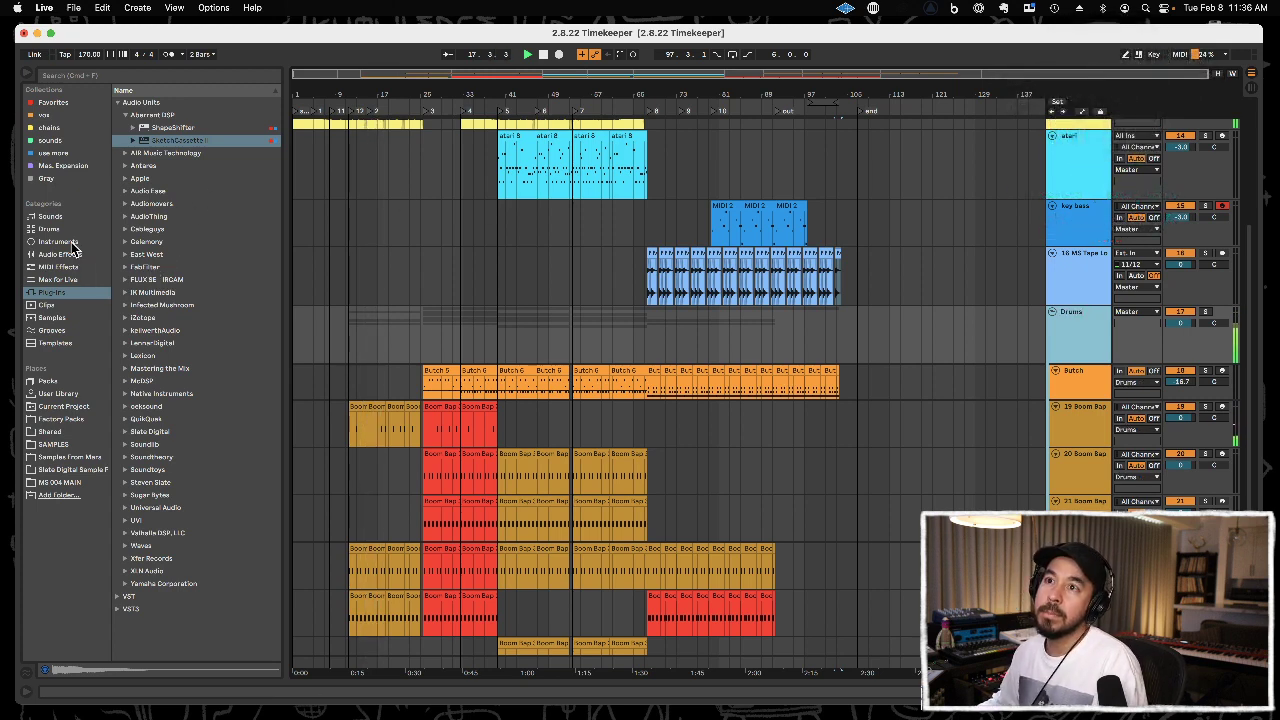
Add the MS OTT 3 Multiband Dynamics preset to the Drums group and lower its low-band output to about 4.8 dB.
left_click(74, 241)
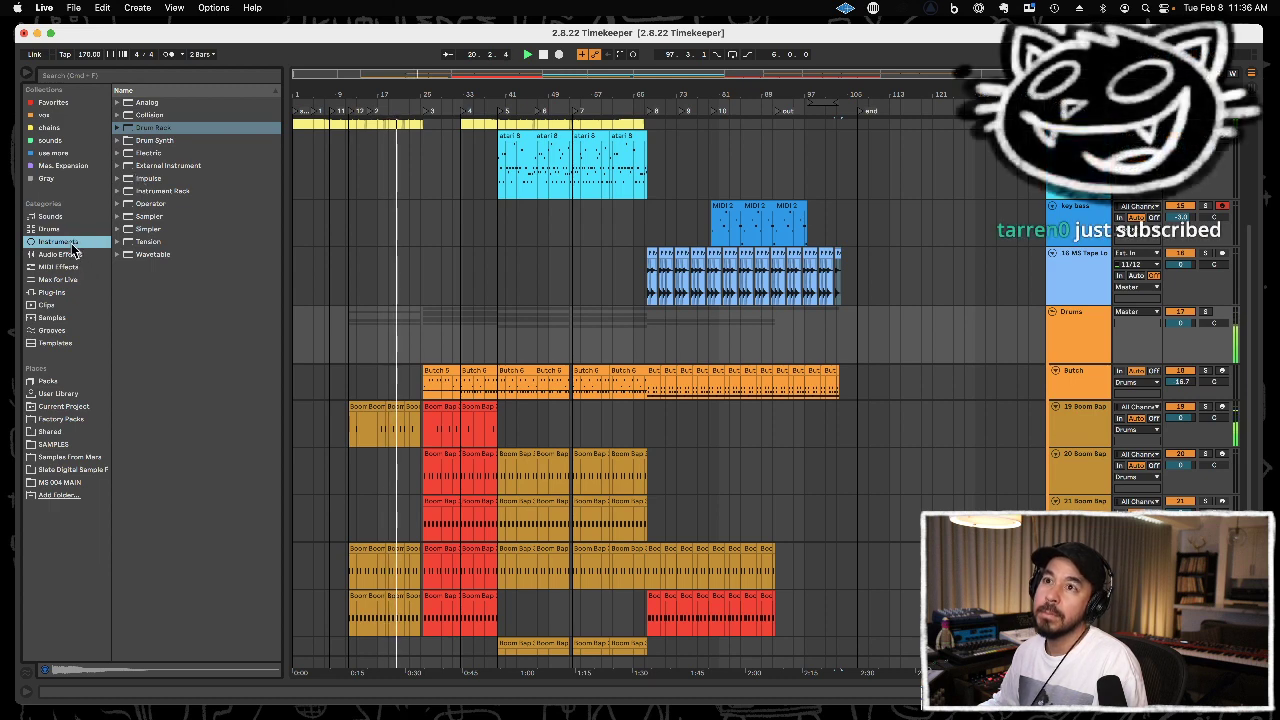
left_click(64, 257)
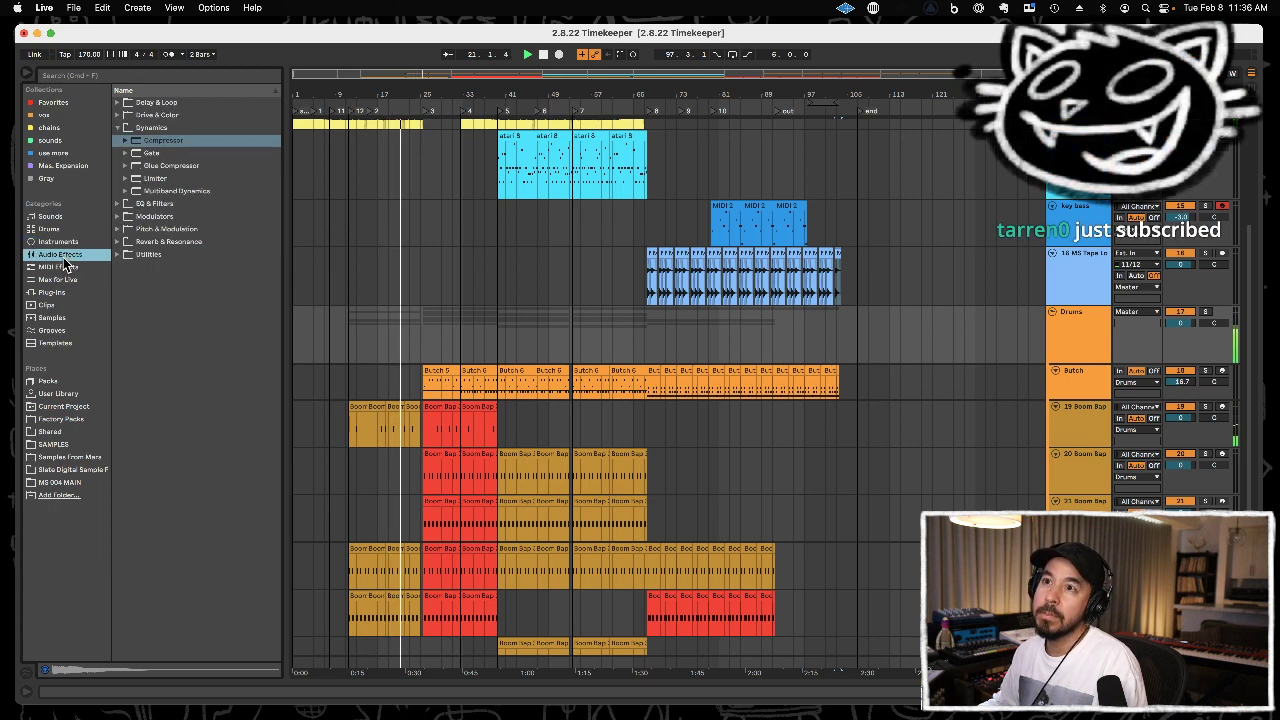
left_click(157, 191)
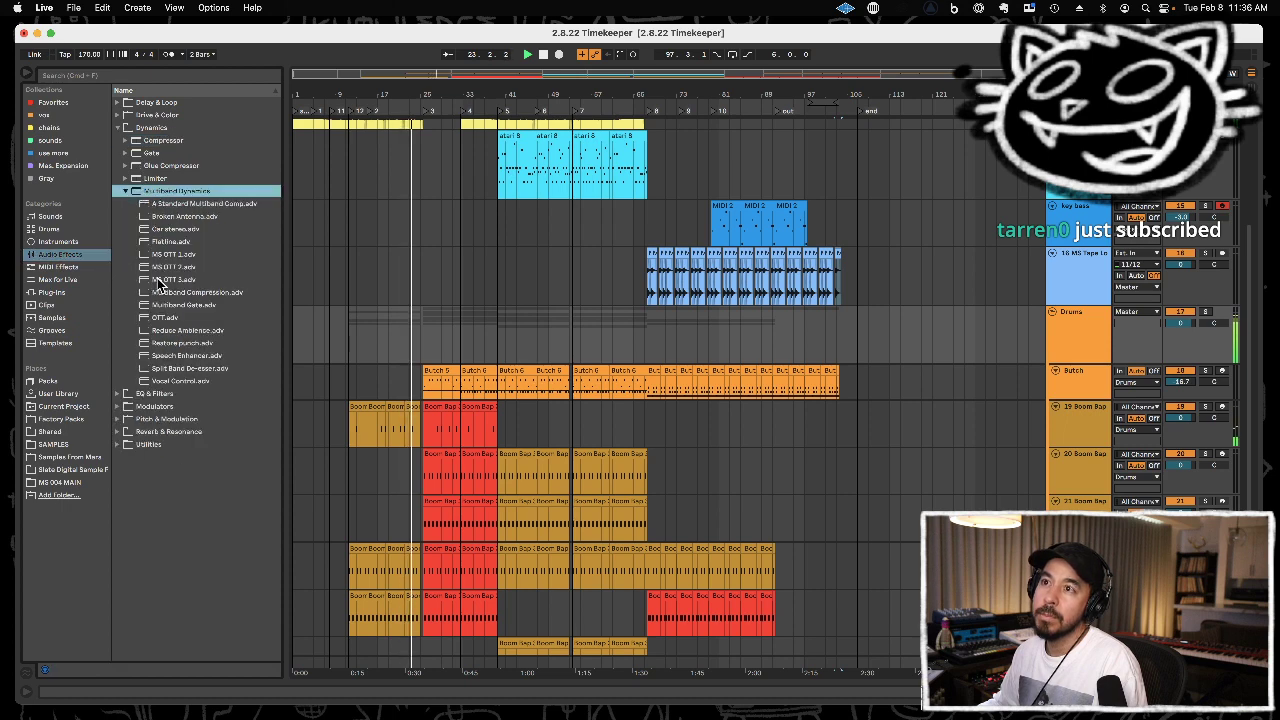
left_click_drag(155, 280, 1103, 328)
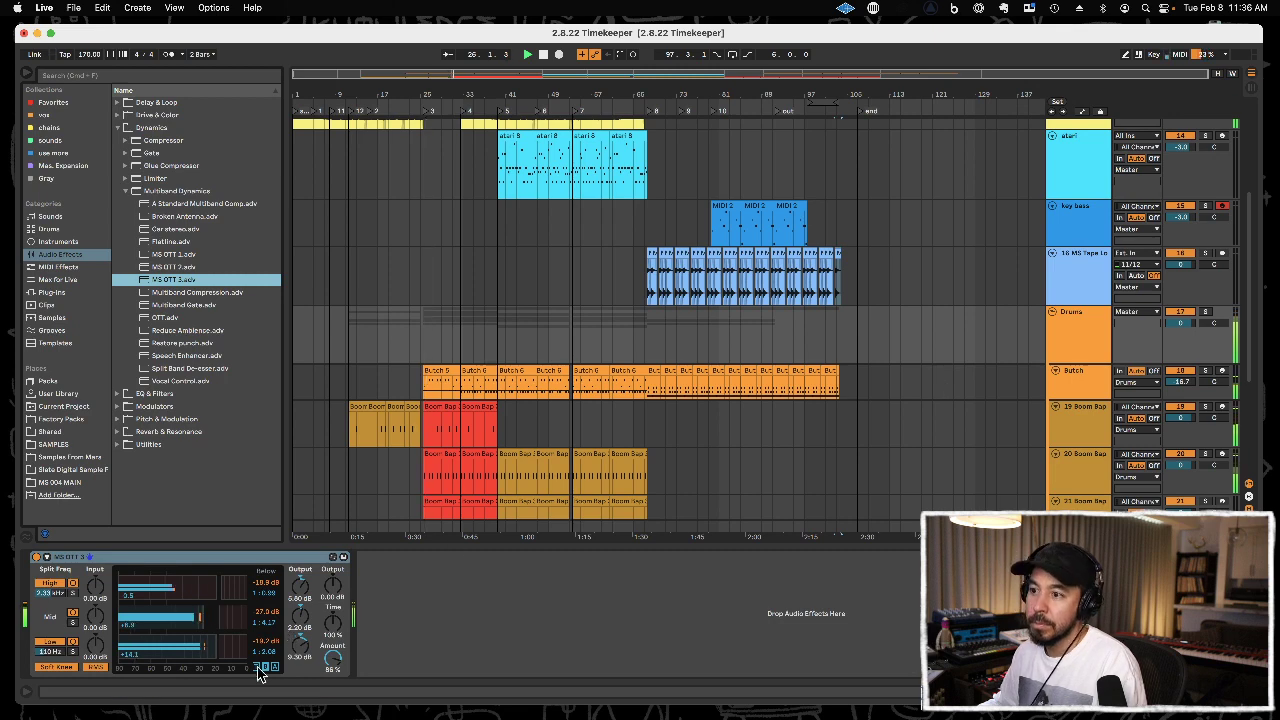
left_click_drag(302, 649, 309, 647)
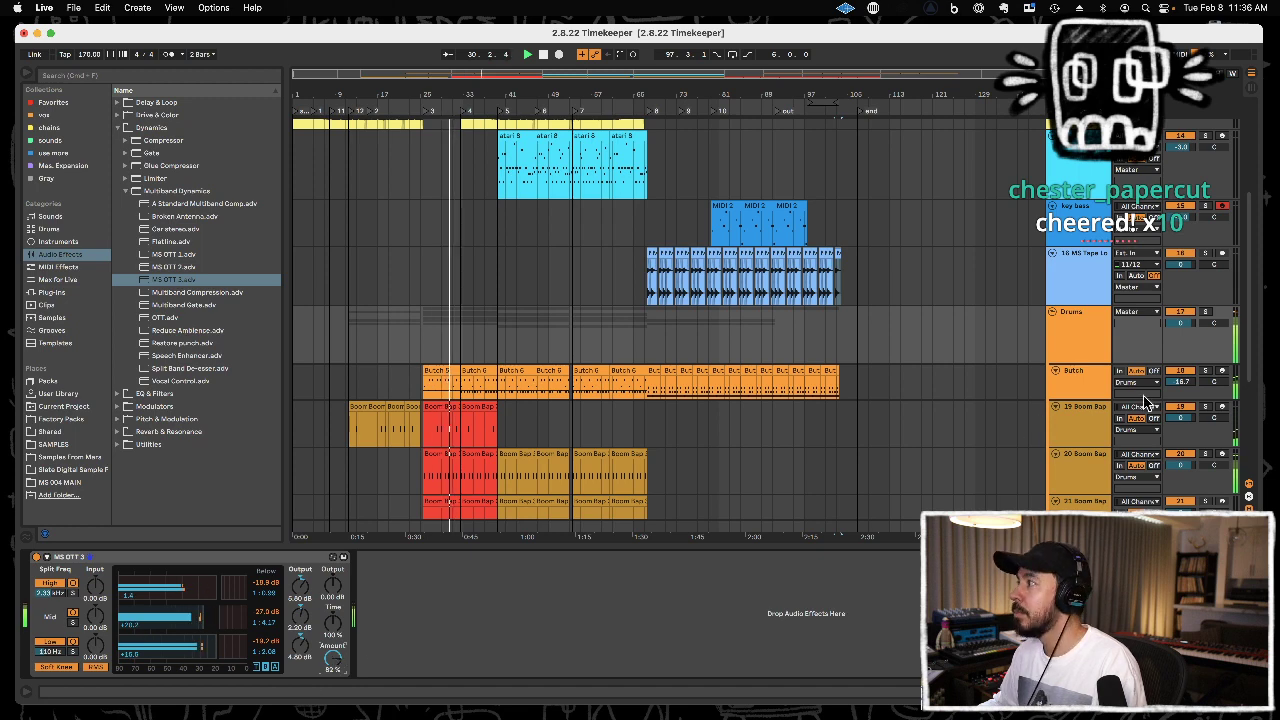
Set the Butch track's volume to -20.7 dB.
left_click(1175, 382)
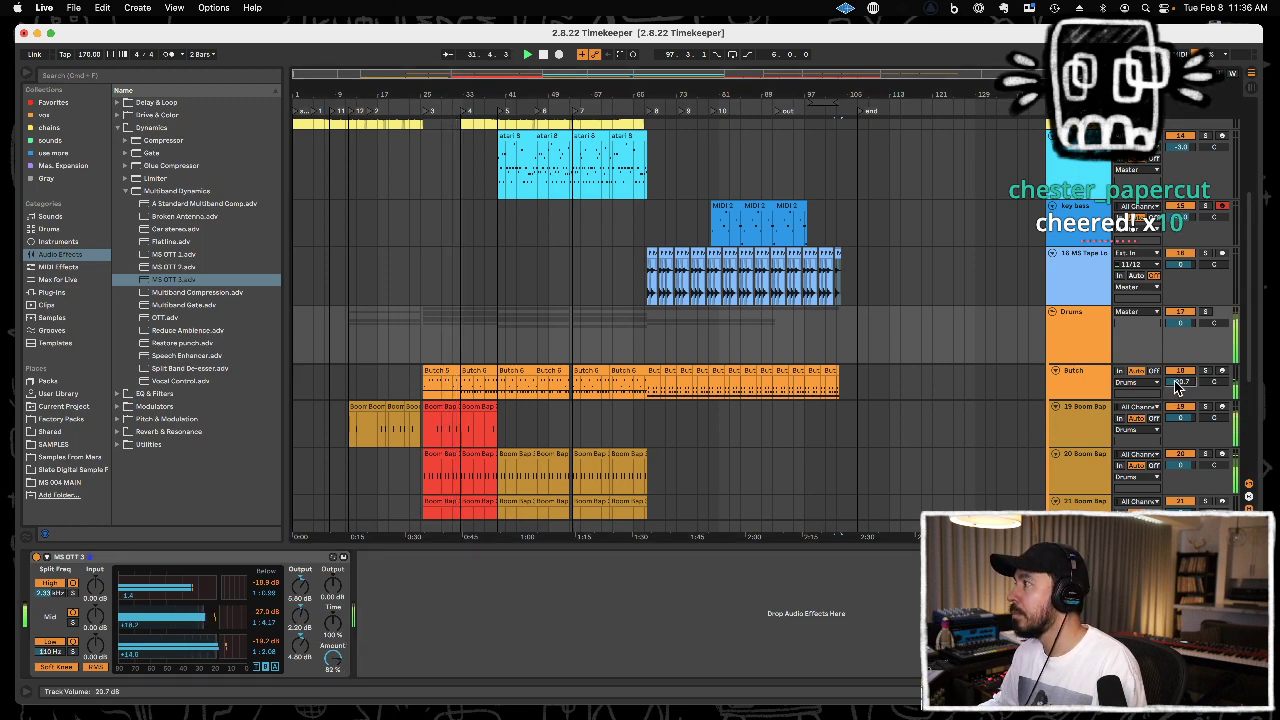
key("Up")
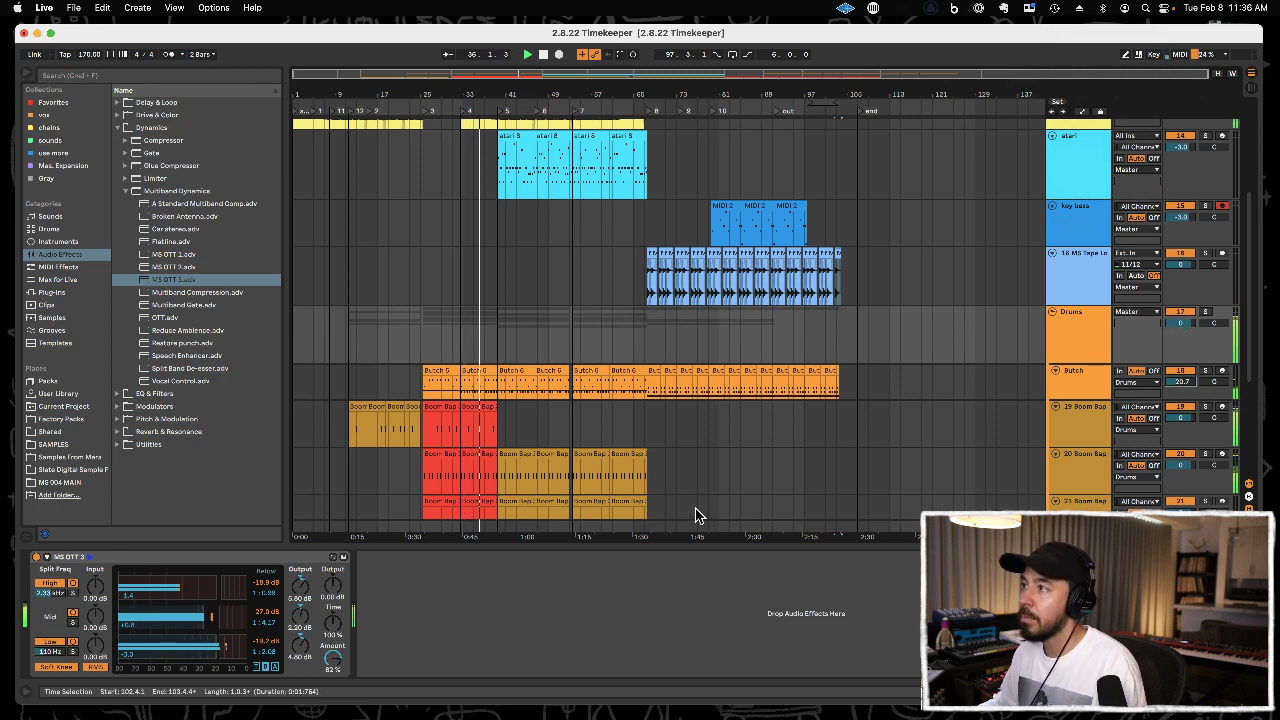
Look through the drum tracks and the melodic tracks above them during playback to review the arrangement.
scroll(668, 490, "down", 5)
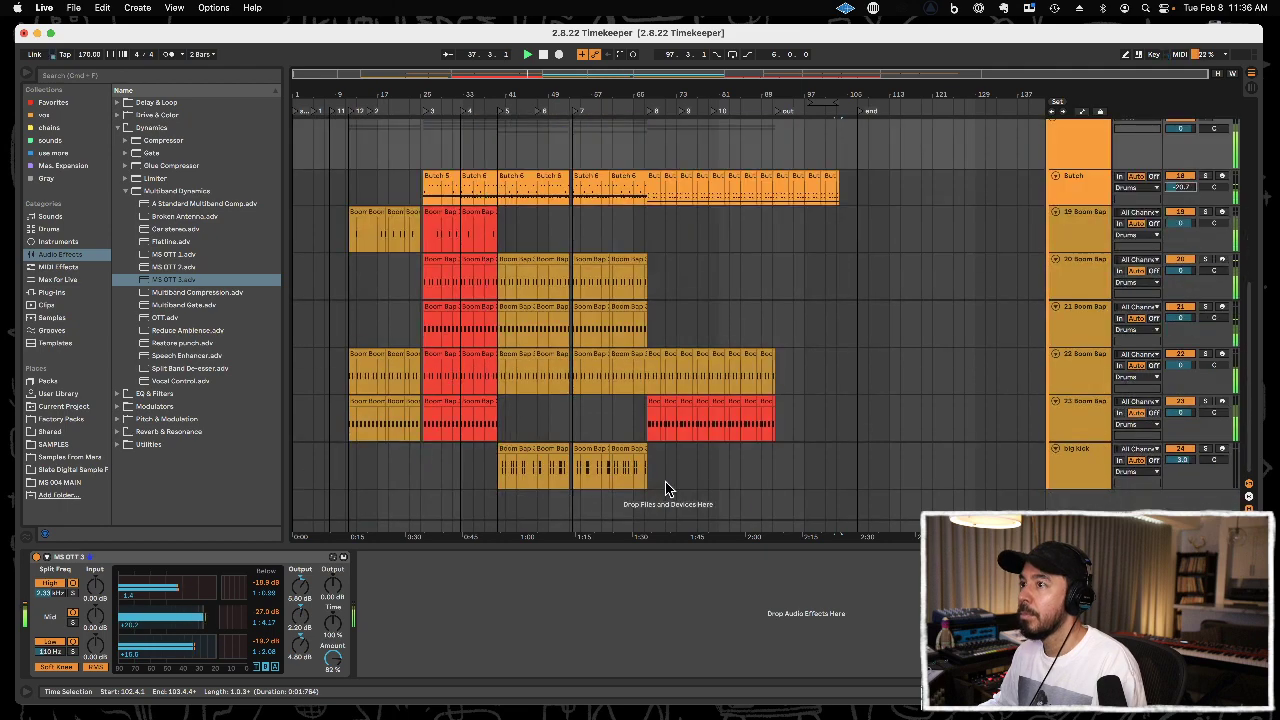
scroll(670, 480, "up", 2)
scroll(675, 467, "down", 2)
scroll(675, 467, "up", 1)
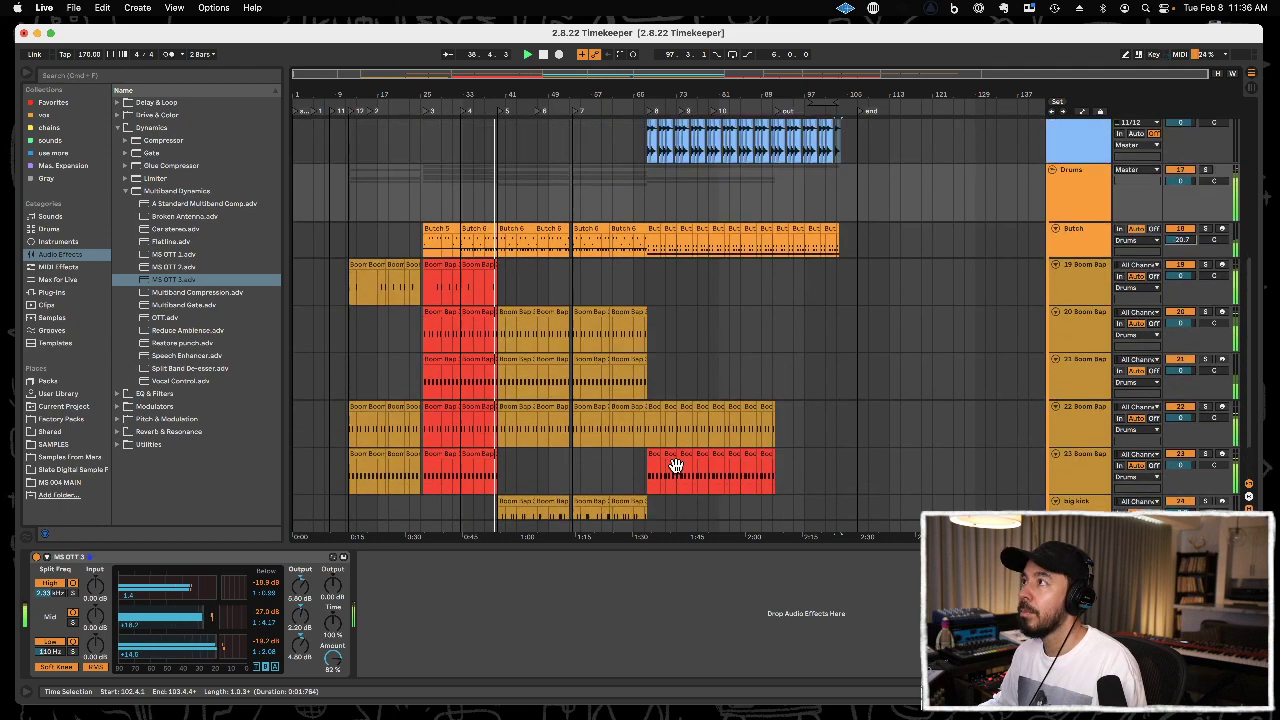
scroll(676, 466, "up", 3)
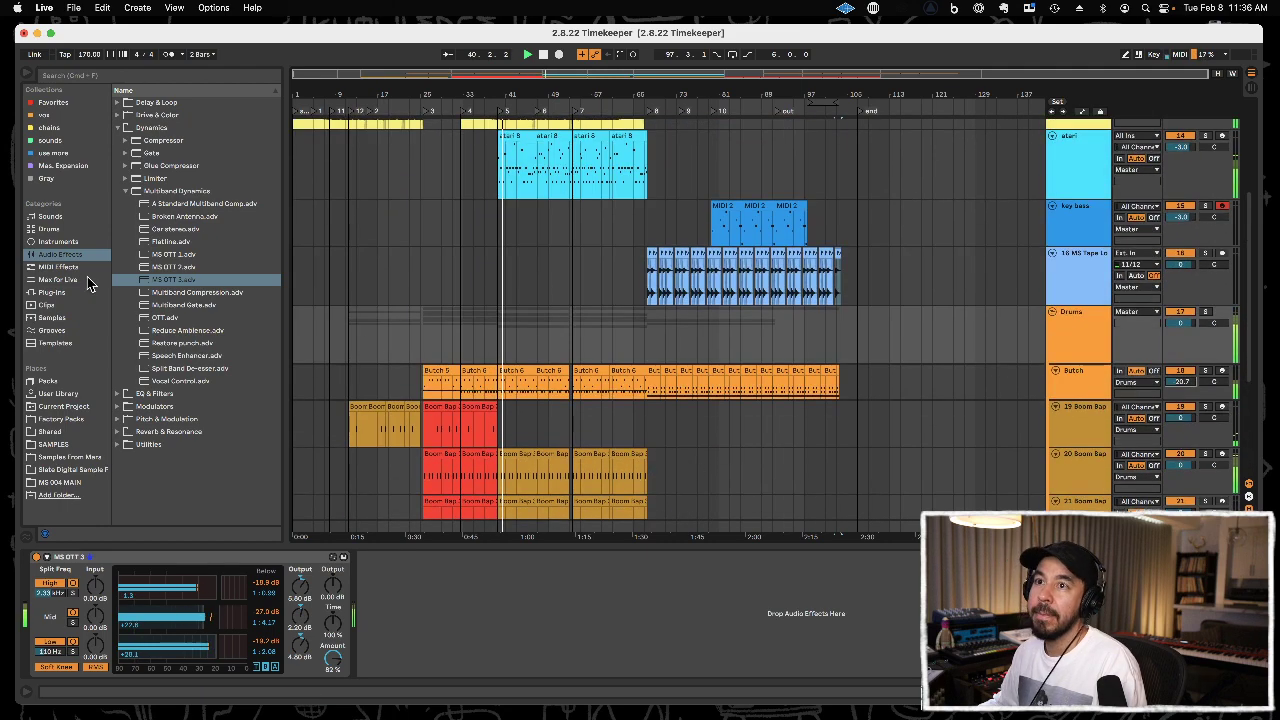
scroll(430, 346, "up", 3)
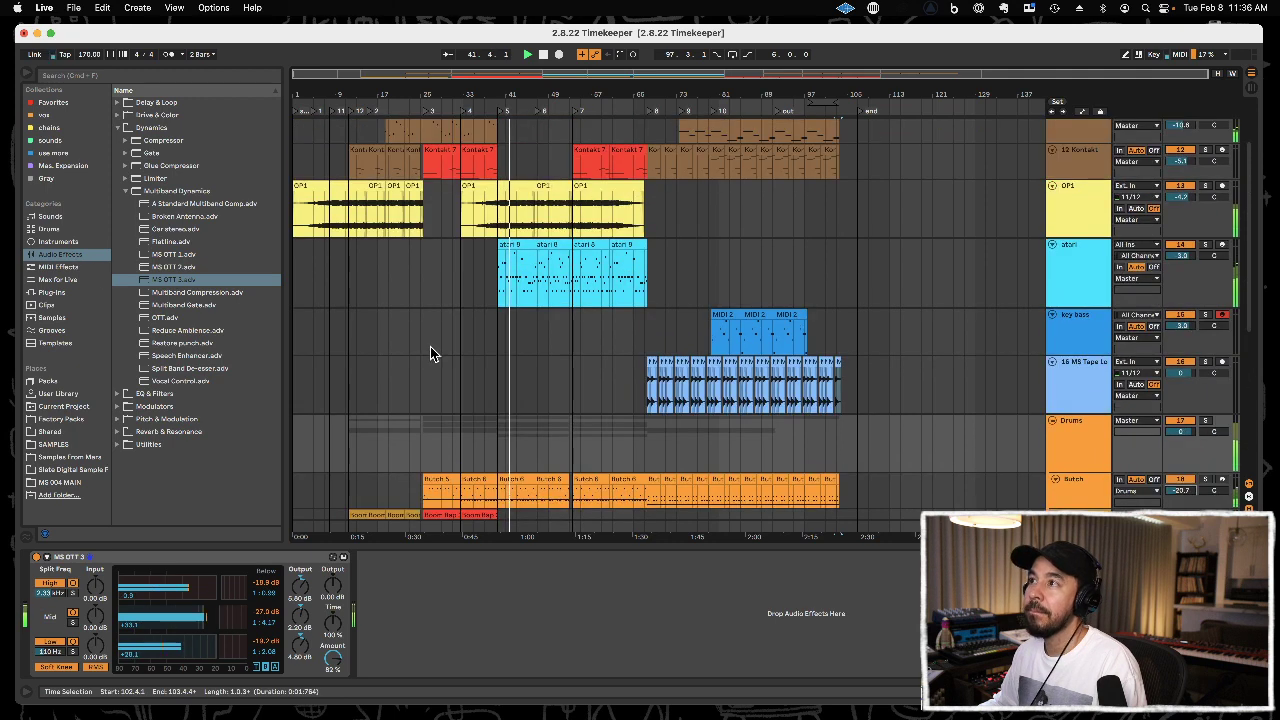
scroll(431, 346, "up", 2)
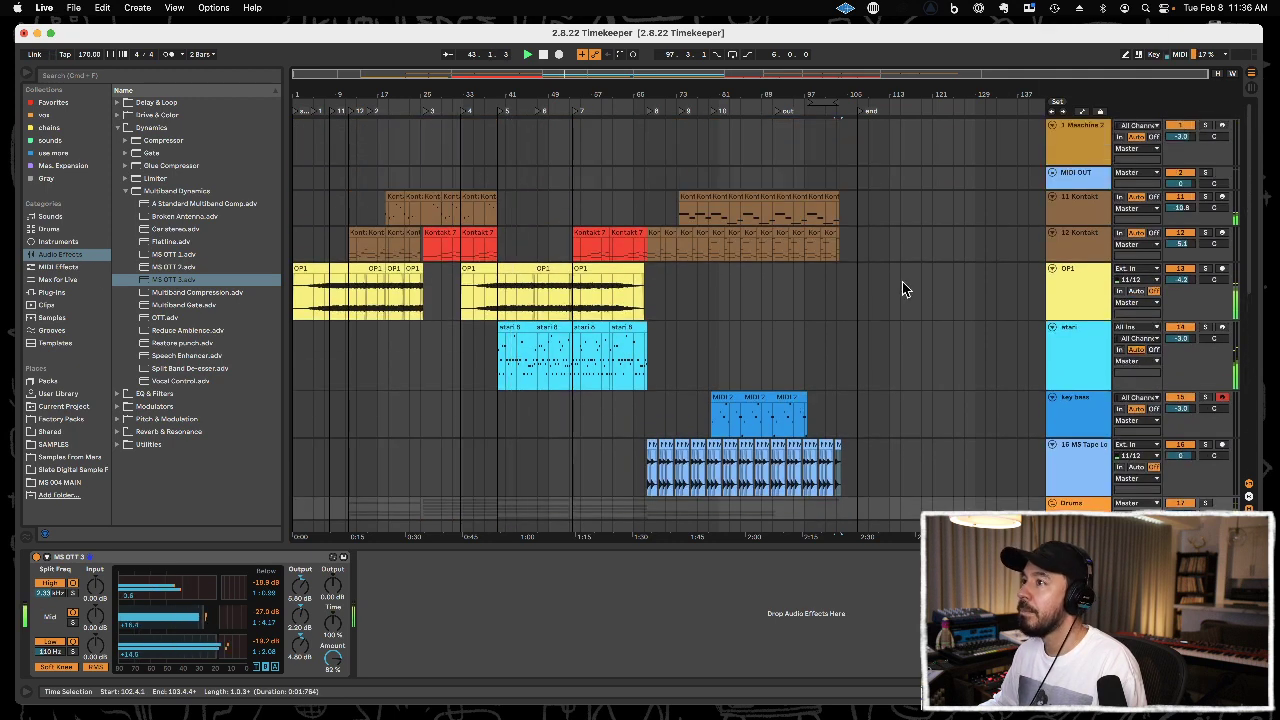
scroll(958, 296, "down", 1)
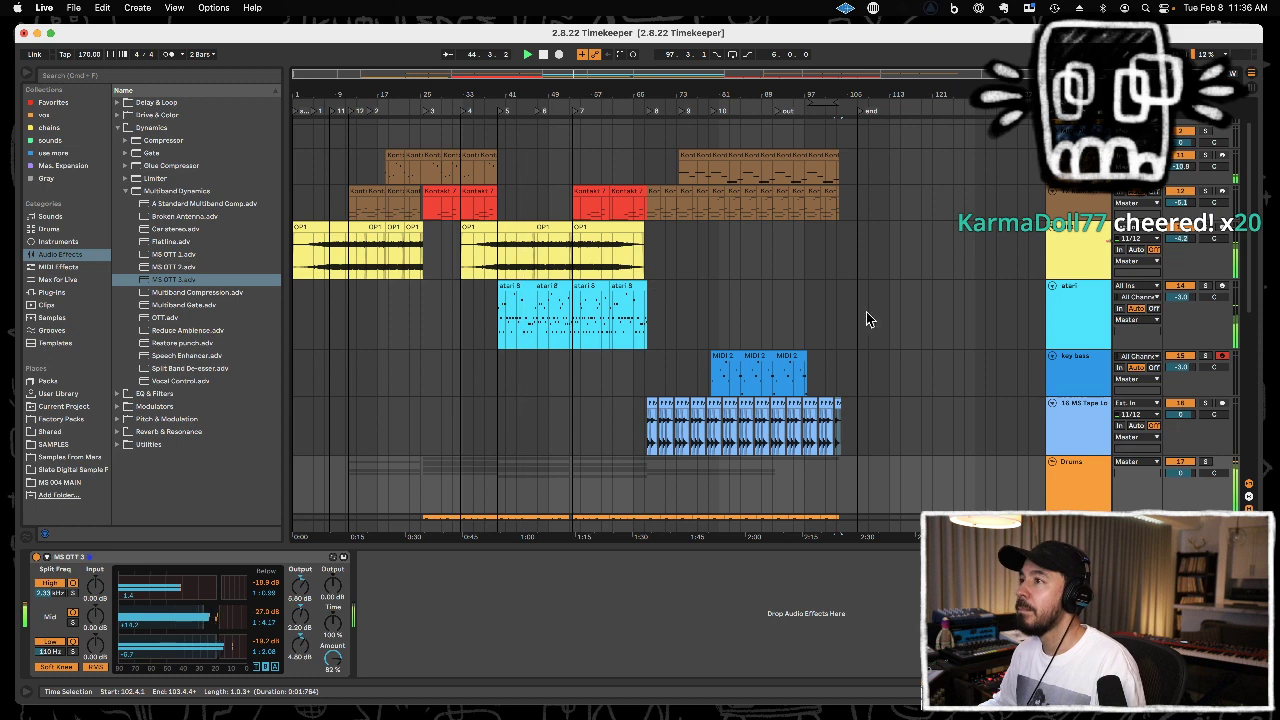
Copy the last OP1 audio clip into the outro on the same track, around bar 97.
left_click(608, 226)
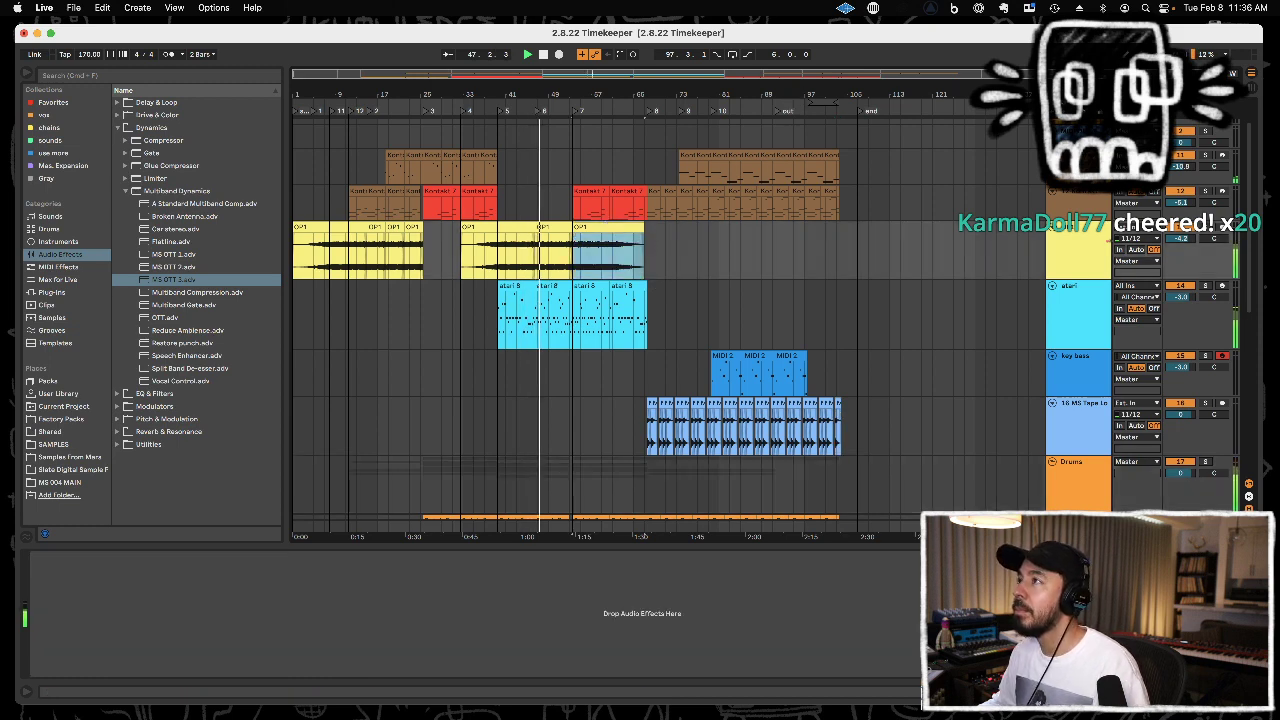
left_click_drag(791, 101, 804, 258)
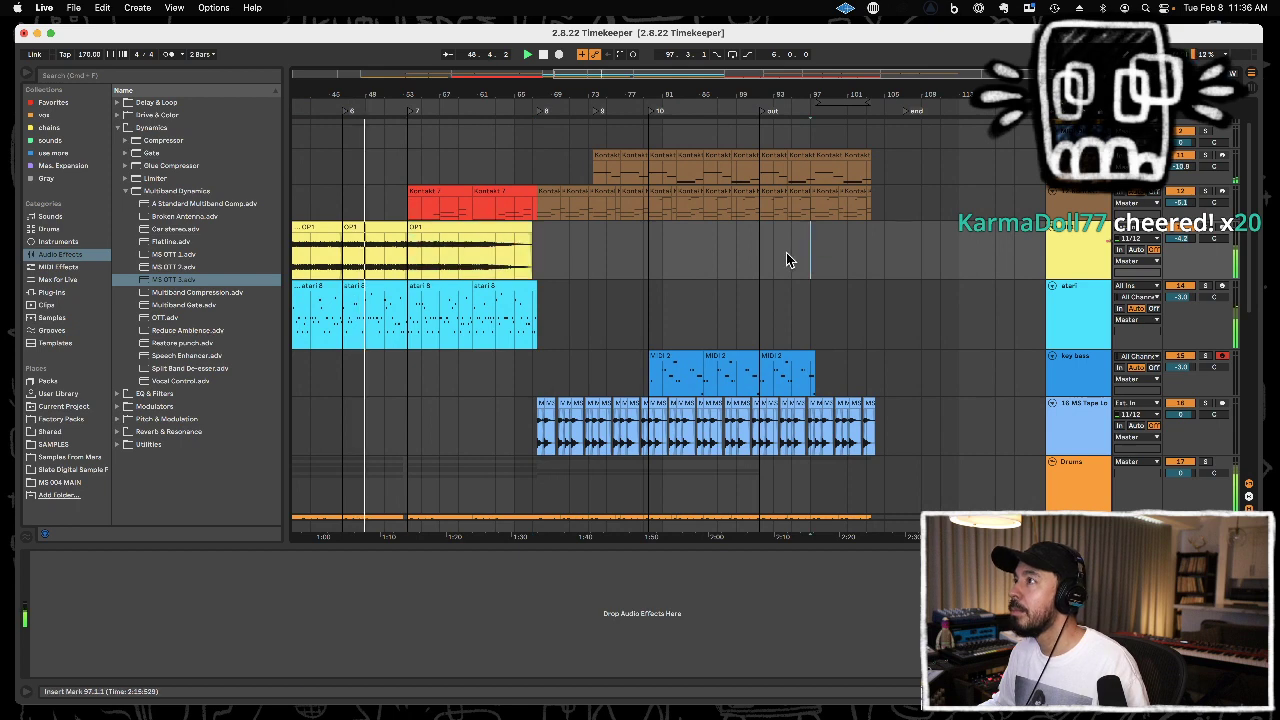
left_click(787, 252)
key("super+v")
left_click_drag(853, 227, 811, 236)
Adjust the pasted OP1 clip to end at 103.1.1 and give it a fade-out starting at about bar 98.
left_click_drag(855, 95, 856, 185)
left_click(830, 240)
left_click_drag(830, 228, 803, 245)
left_click_drag(882, 240, 755, 248)
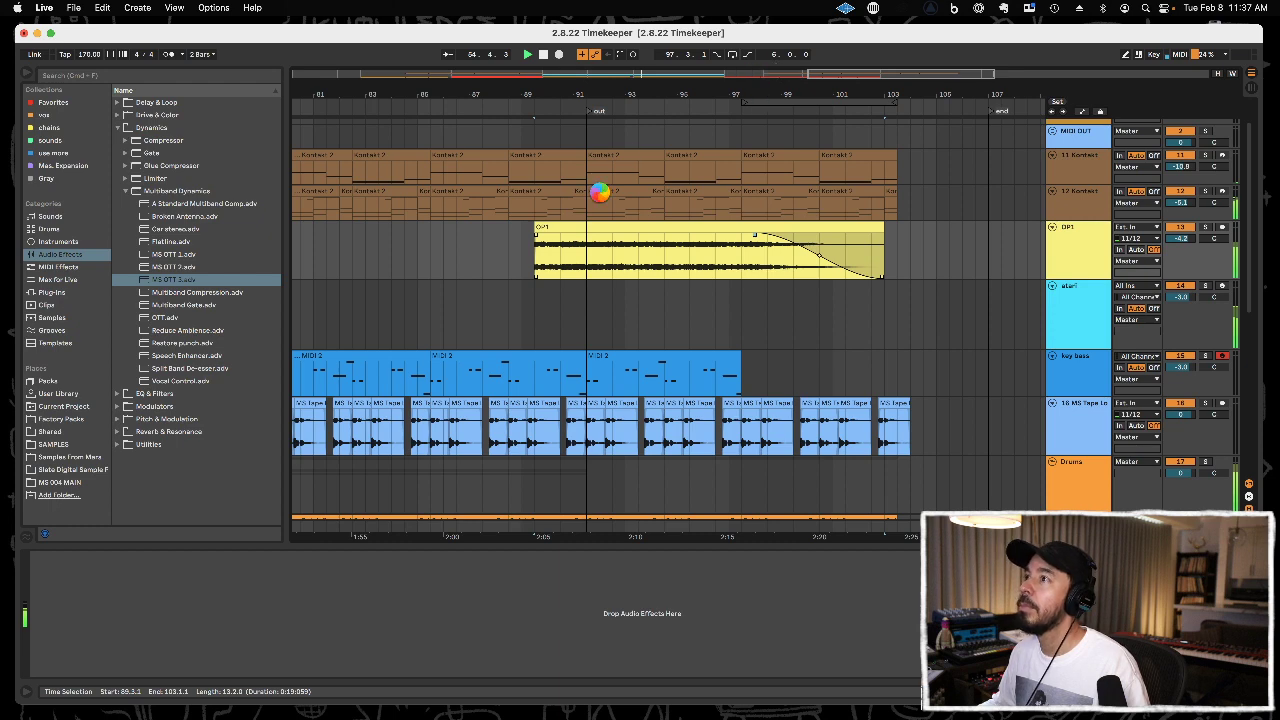
Extend the OP1 clip's start back to 79.3.1 and add a long fade-in reaching about bar 90.
left_click_drag(603, 108, 723, 107)
mouse_move(670, 230)
left_mouse_down()
mouse_move(468, 238)
mouse_move(685, 250)
left_mouse_up()
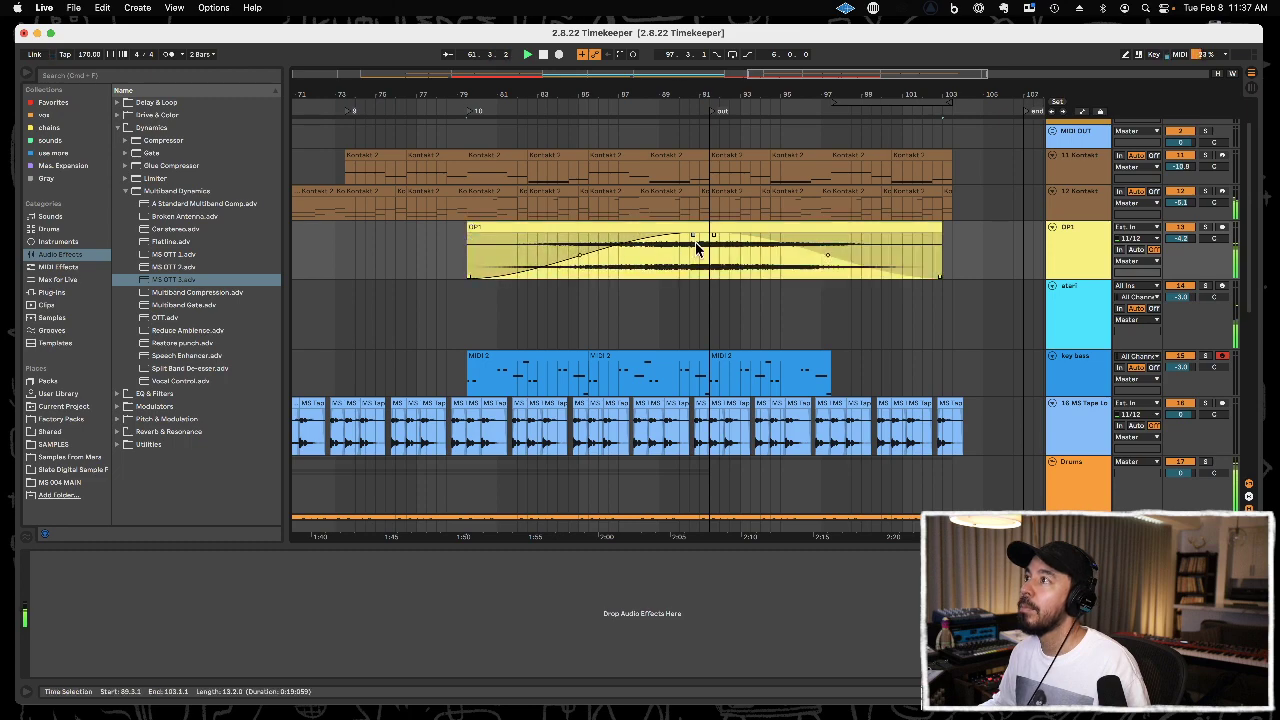
Group the two Kontakt tracks and the OP1 track into one group.
left_click_drag(687, 97, 644, 54)
left_click(1066, 272)
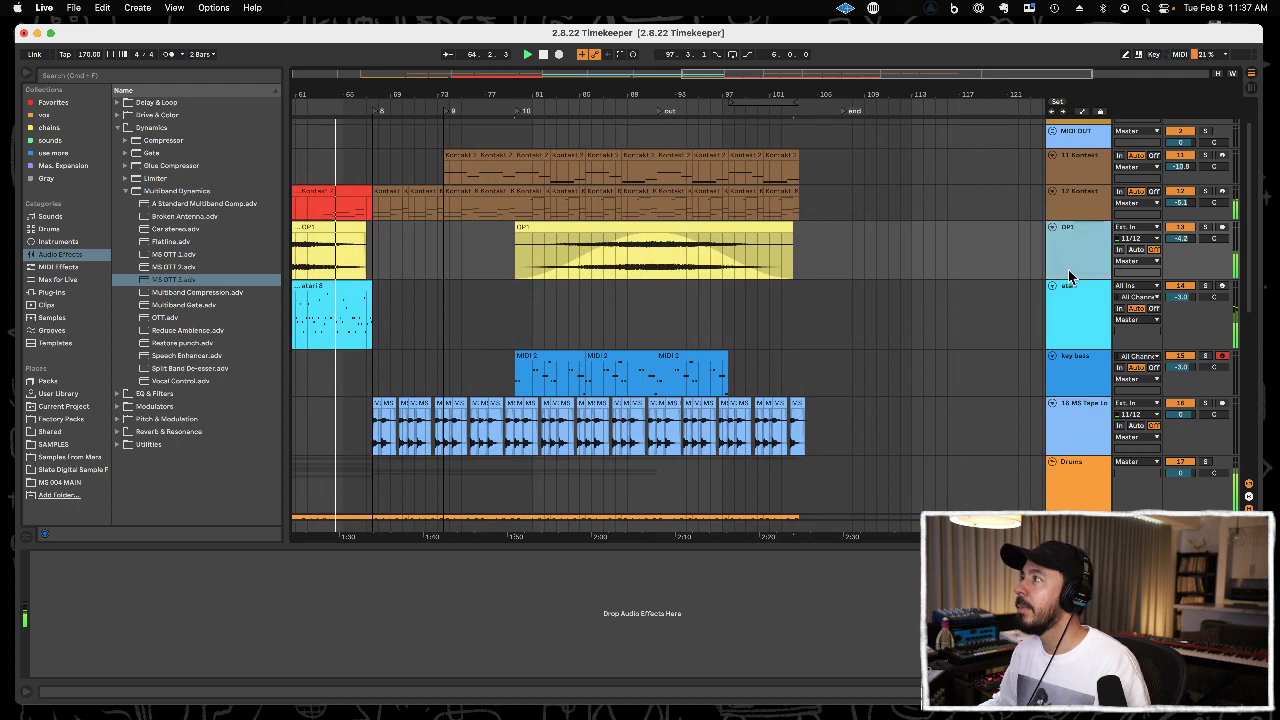
key("super+g")
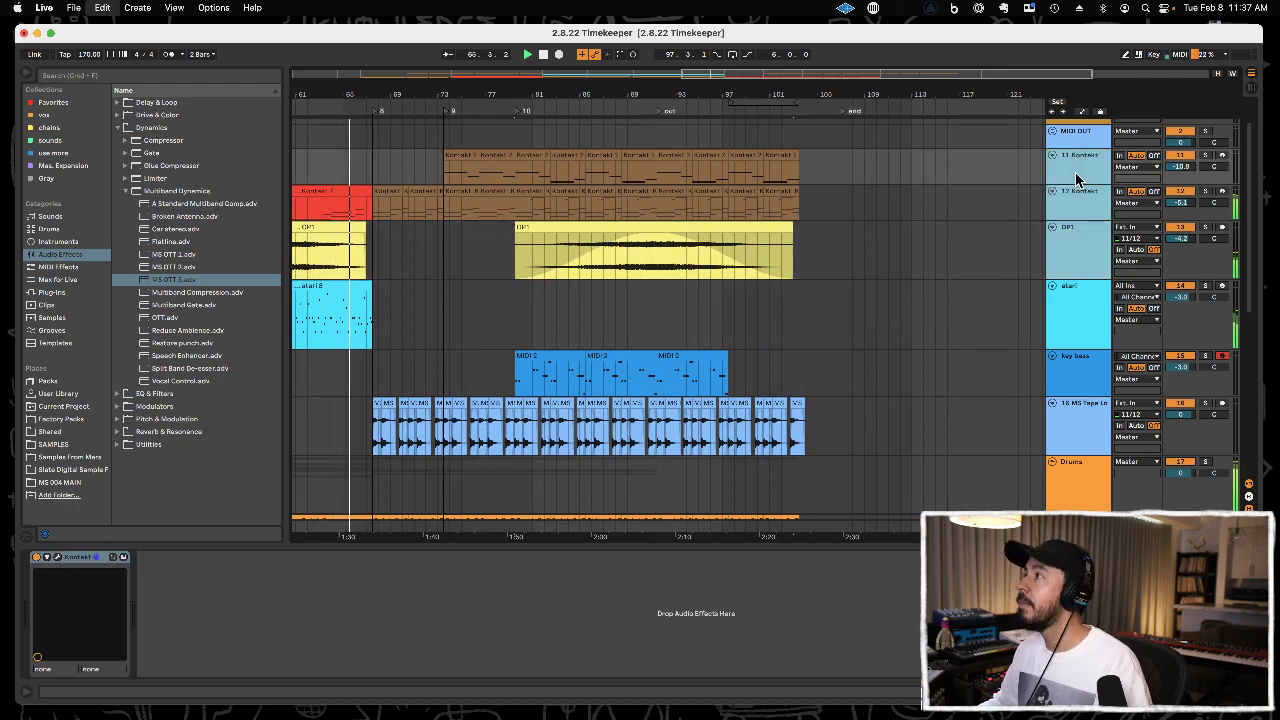
Add an Auto Filter to the Kontakt and OP1 group, setting its frequency to about 1.45 kHz and resonance to 16%.
left_click(79, 256)
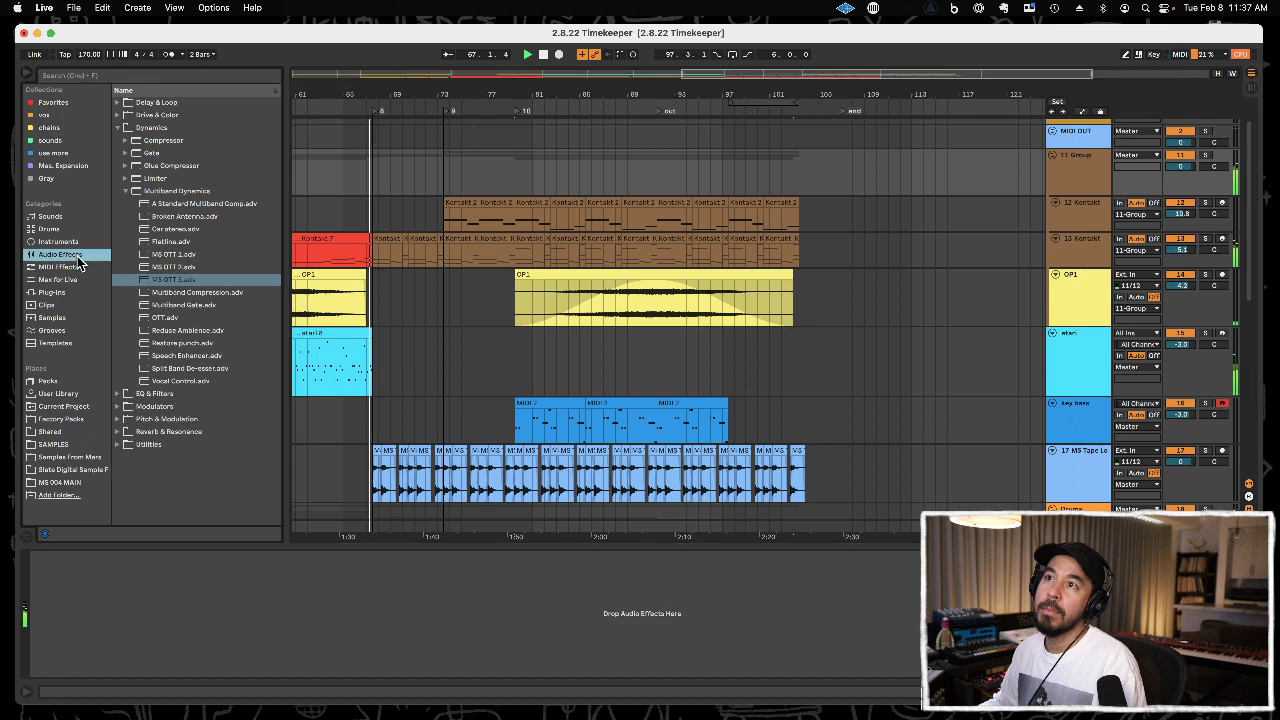
left_click(166, 128)
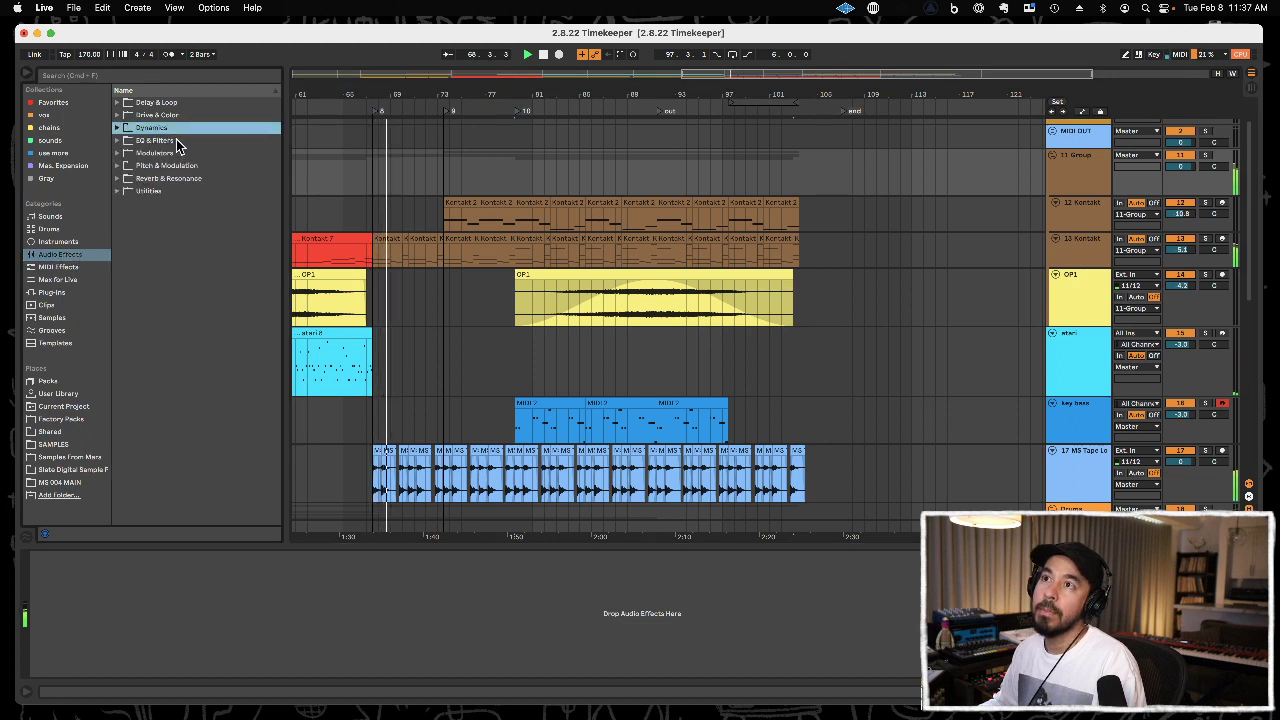
left_click(177, 142)
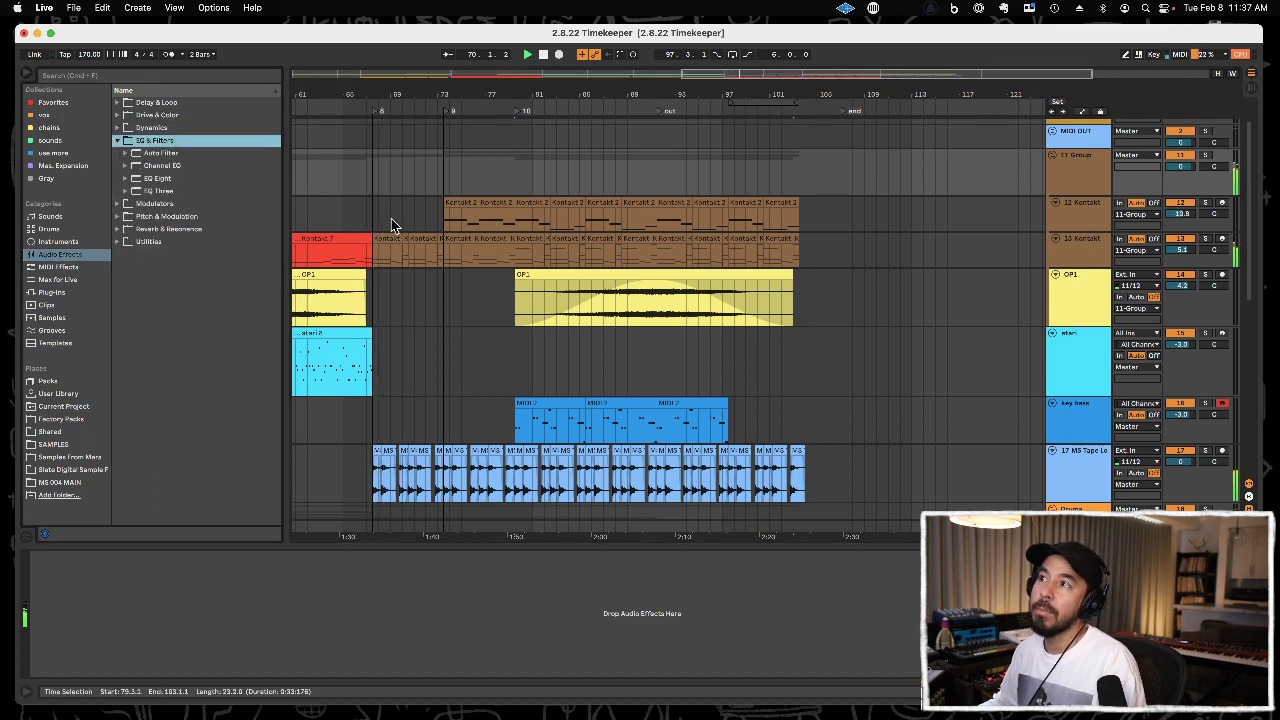
left_click(156, 153)
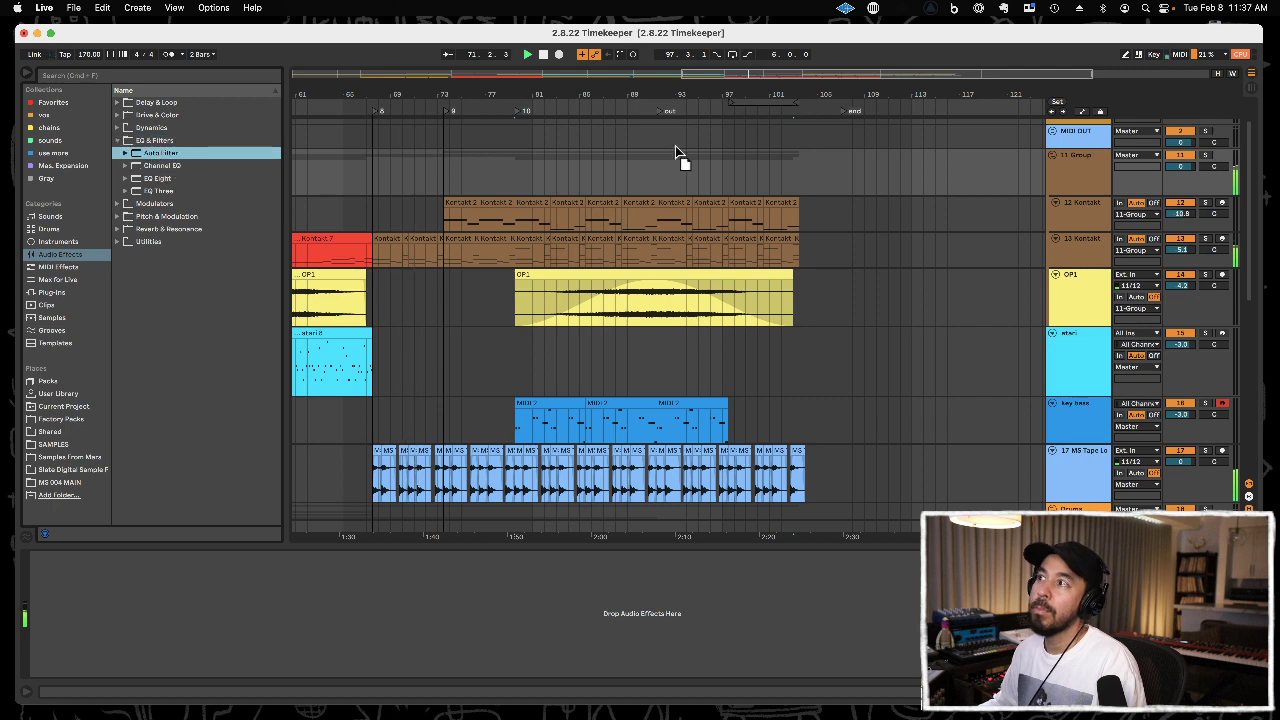
left_click_drag(1043, 174, 1084, 166)
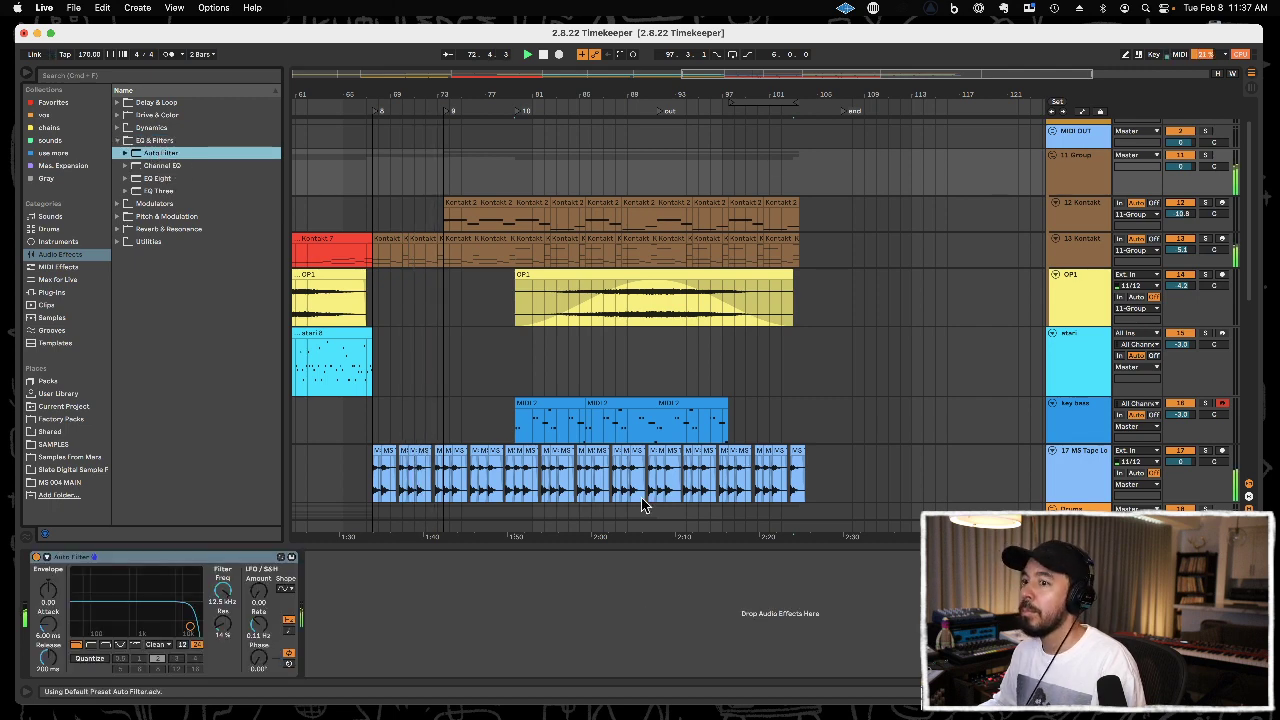
left_click_drag(222, 601, 223, 594)
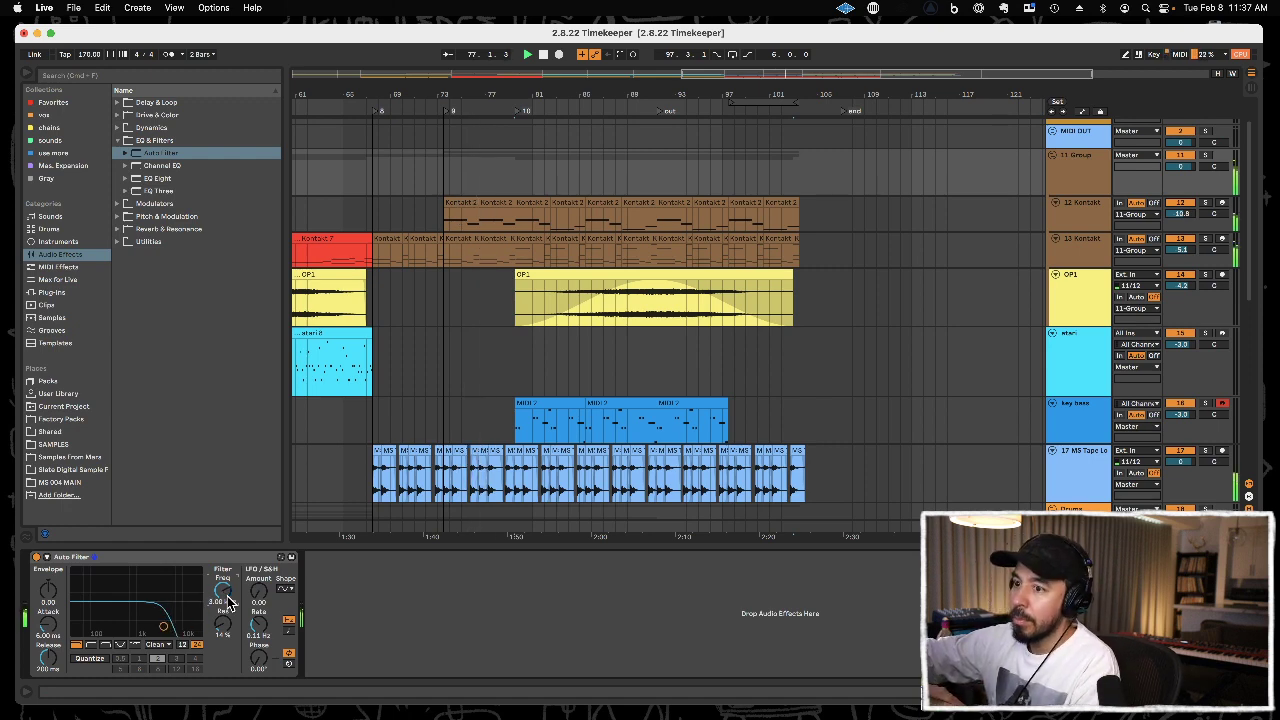
left_click_drag(228, 603, 228, 602)
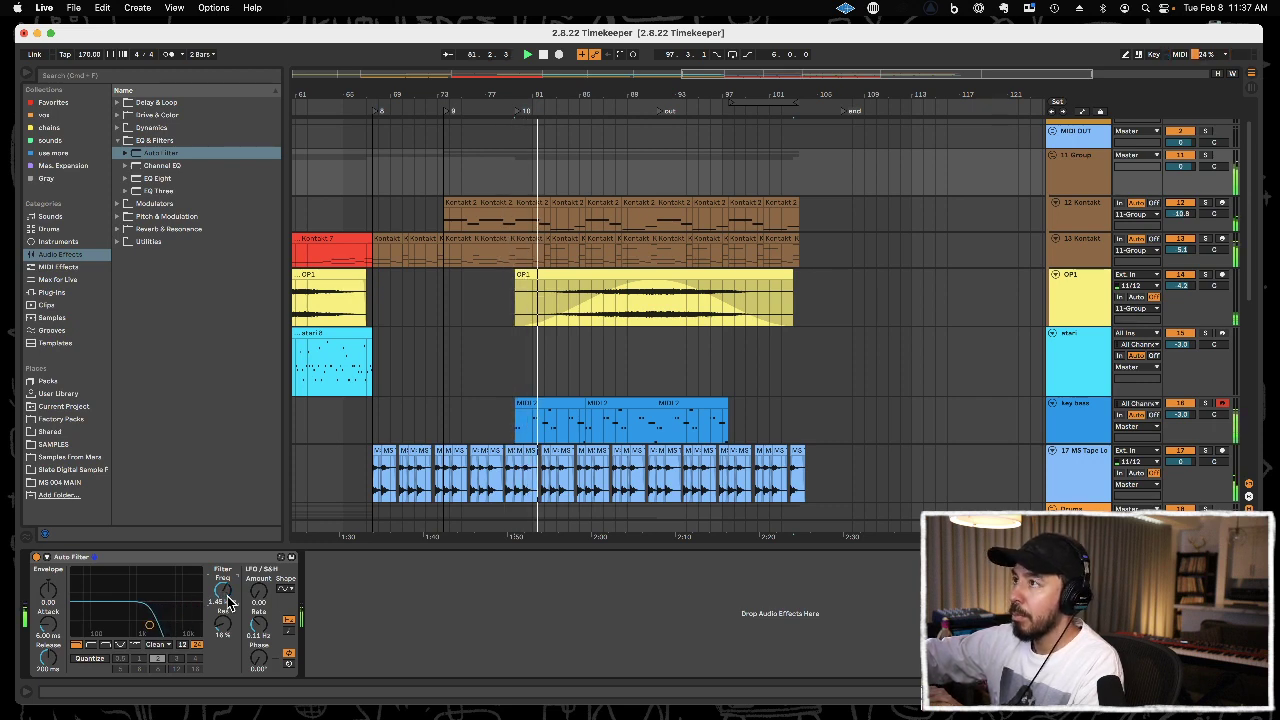
Record the group's Auto Filter frequency during playback, opening it fully by about bar 92 and closing it to about 70 Hz by bar 105.
left_click_drag(228, 601, 228, 600)
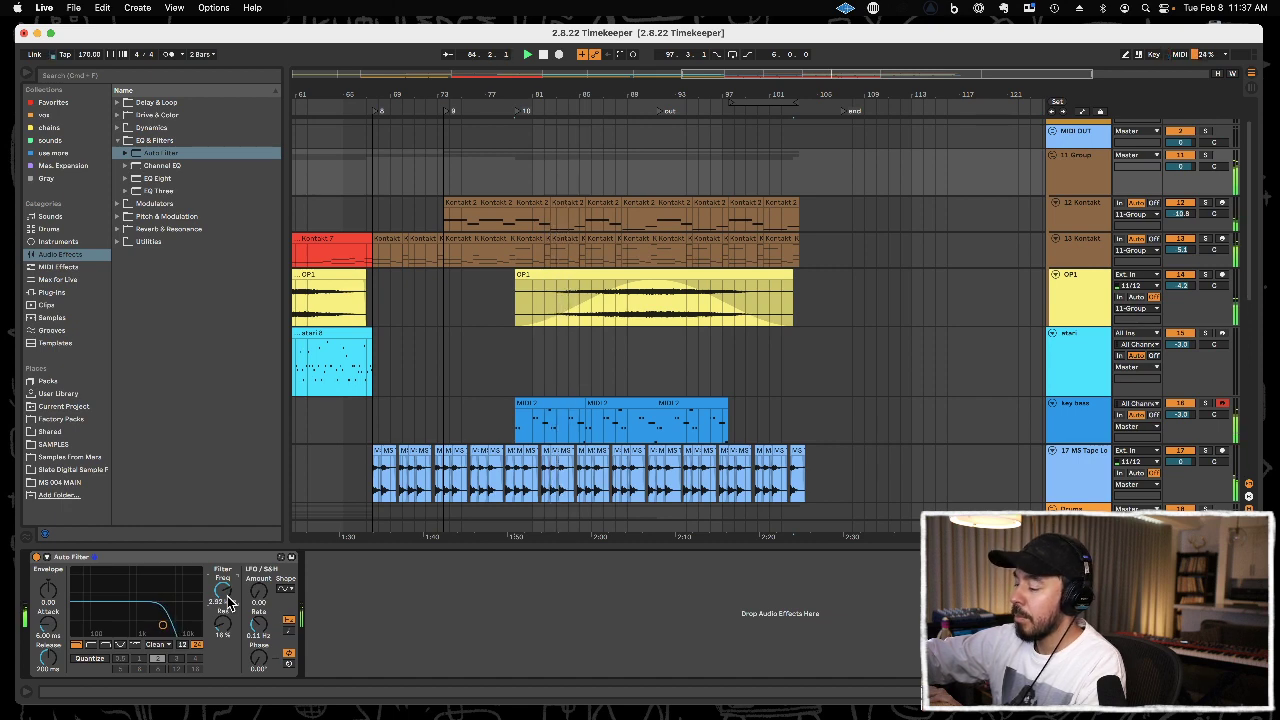
left_click_drag(228, 602, 228, 602)
key("F9")
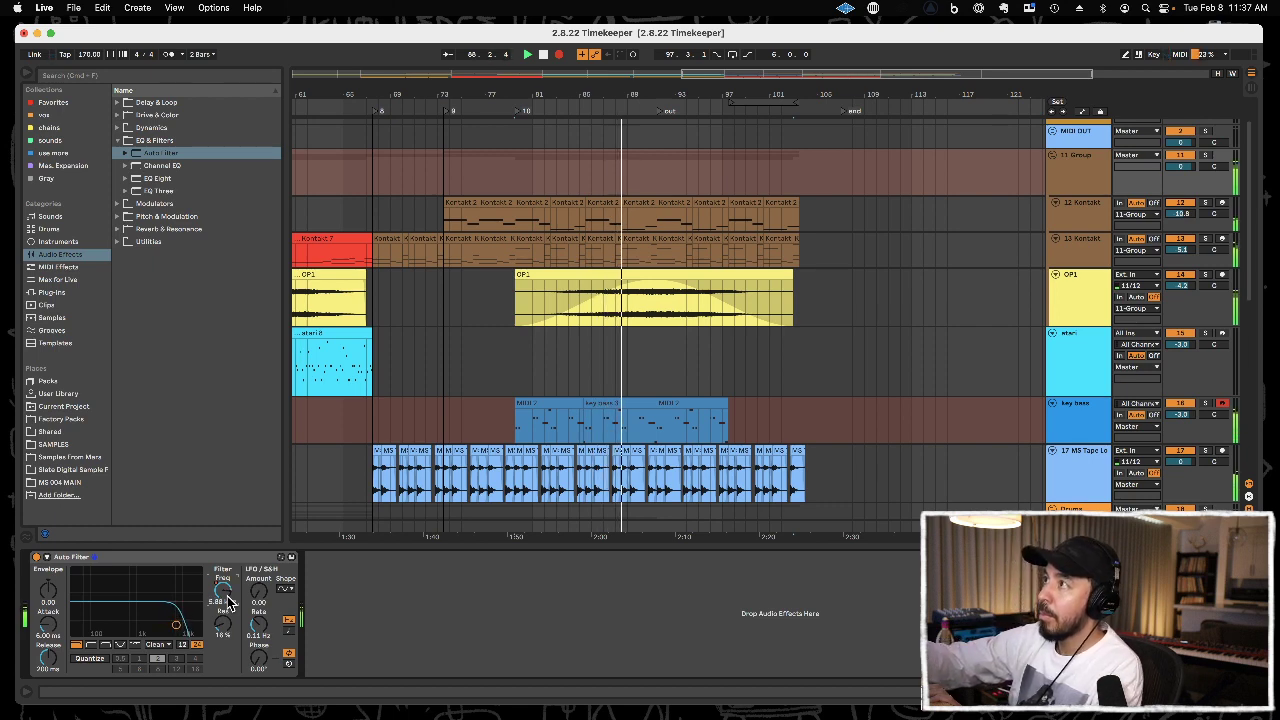
left_click_drag(228, 601, 228, 601)
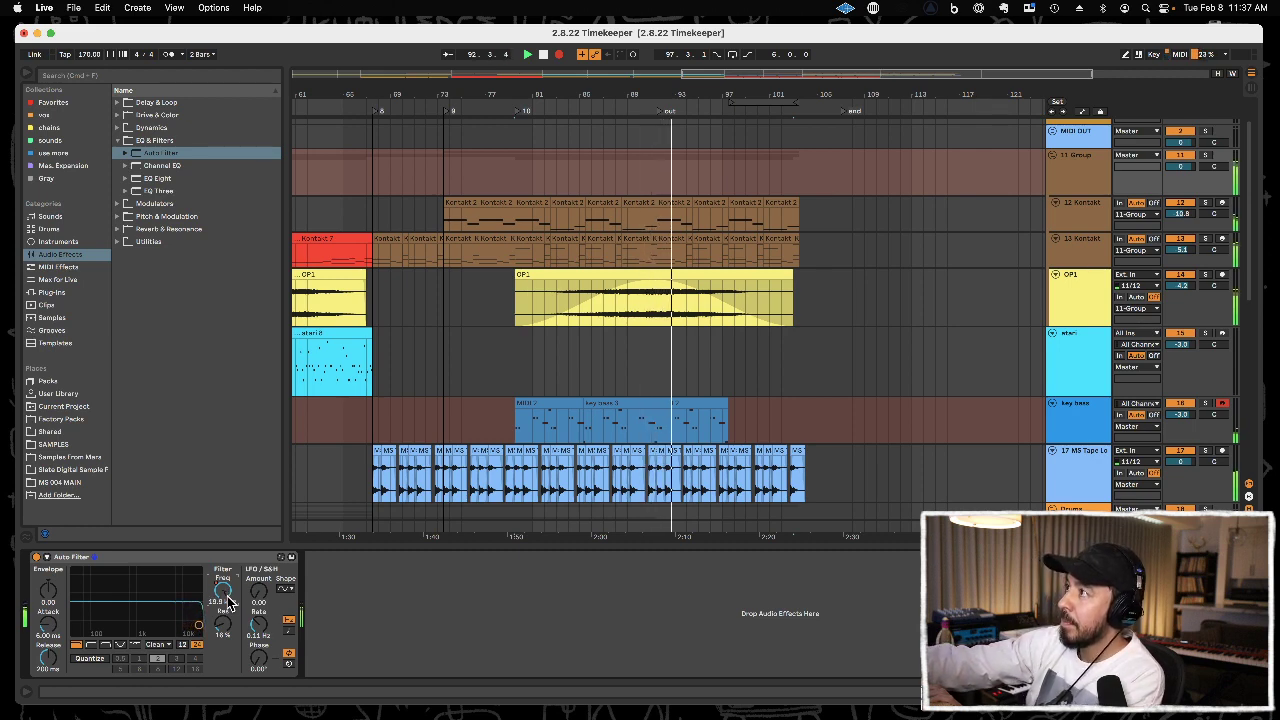
left_click_drag(228, 601, 228, 601)
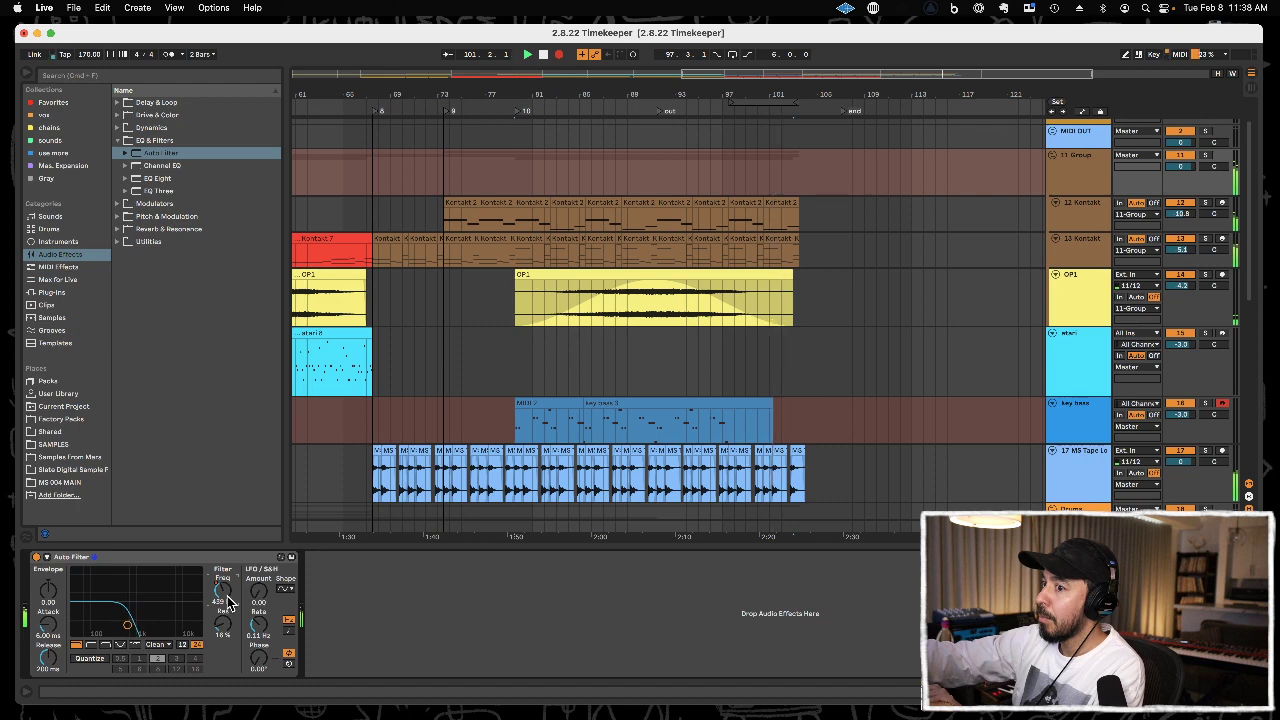
left_click_drag(228, 601, 228, 601)
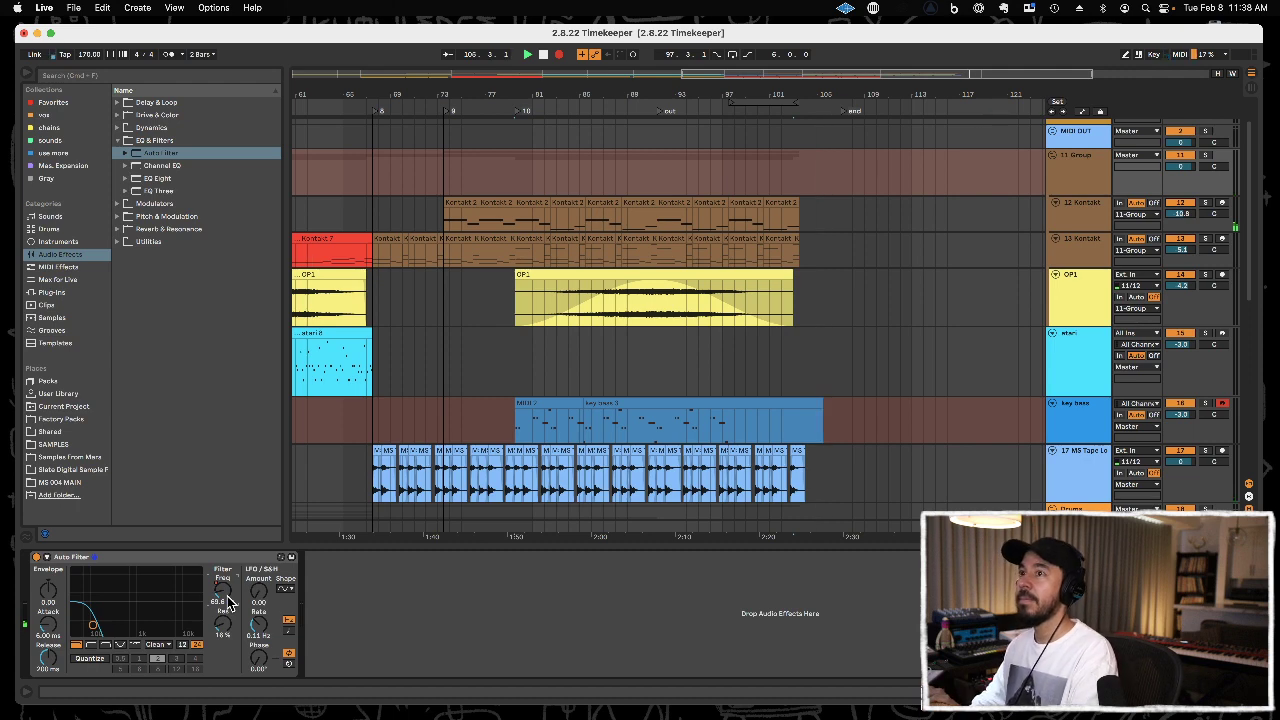
key("space")
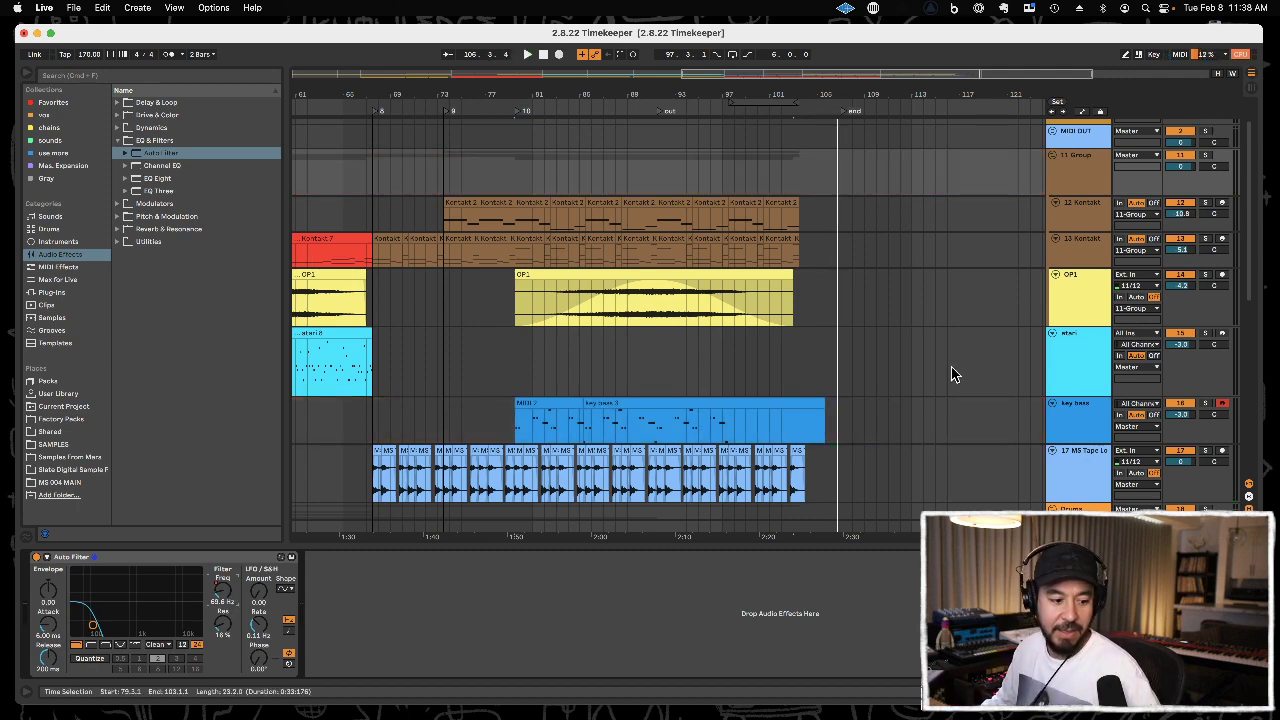
Show the automation lanes and raise the group's filter frequency before section 8 to 19.9 kHz, with an abrupt drop at the section start.
left_click(1094, 186)
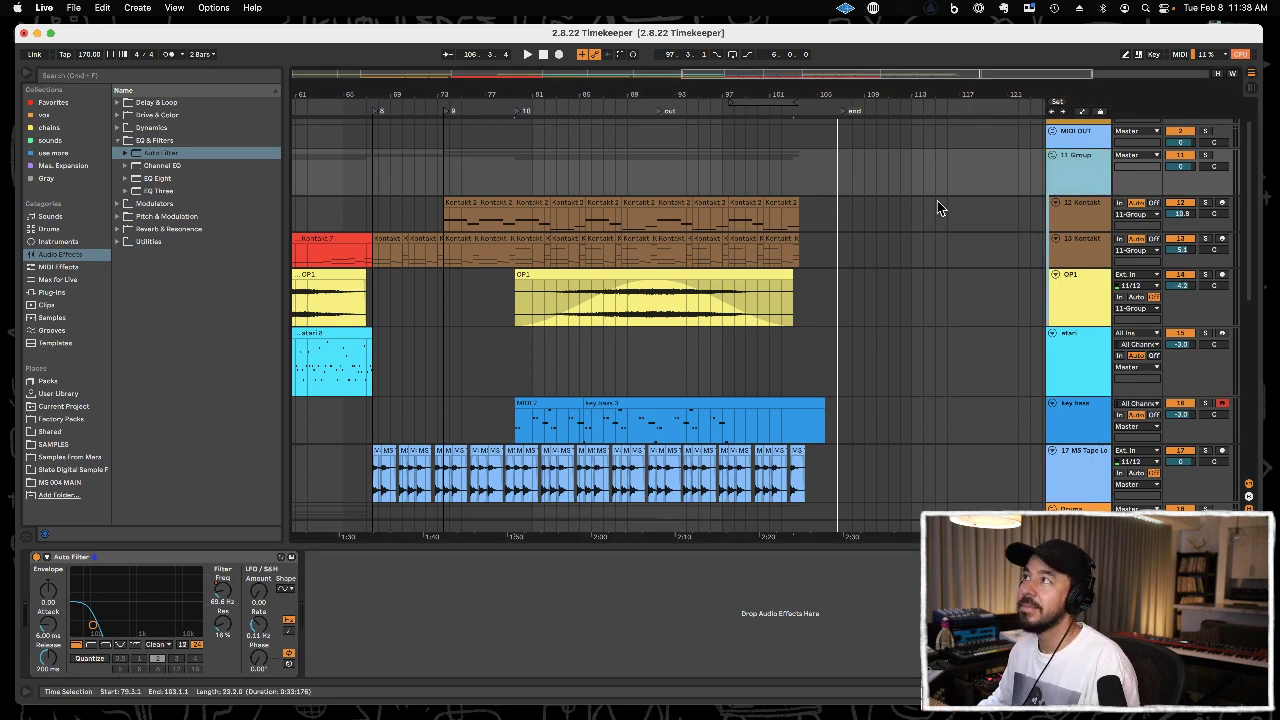
left_click(1081, 112)
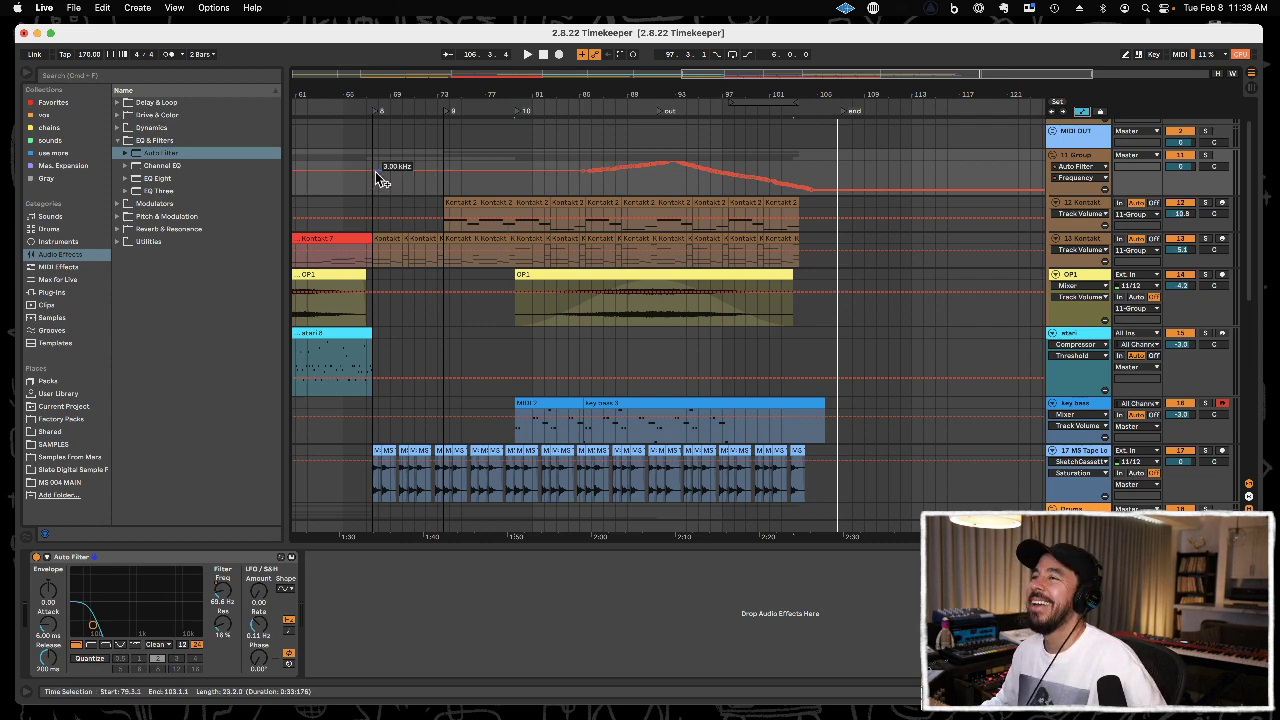
key("space")
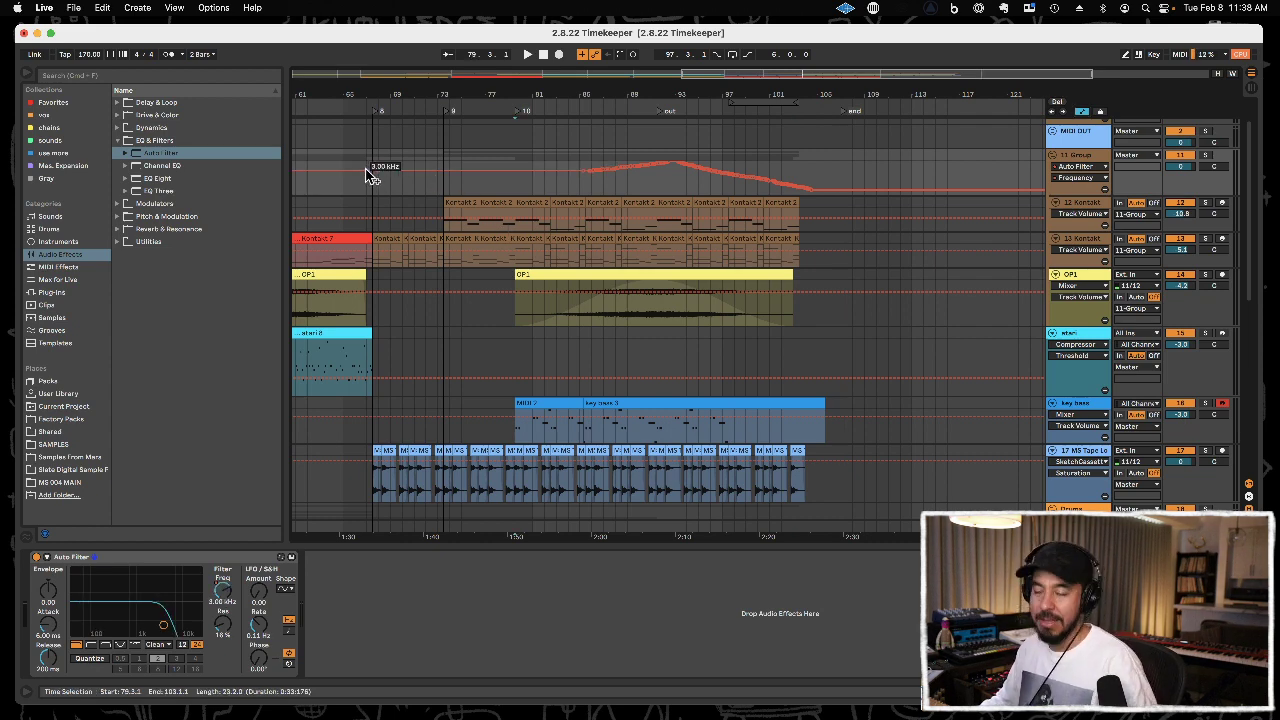
left_click_drag(376, 170, 378, 165)
key("super+z")
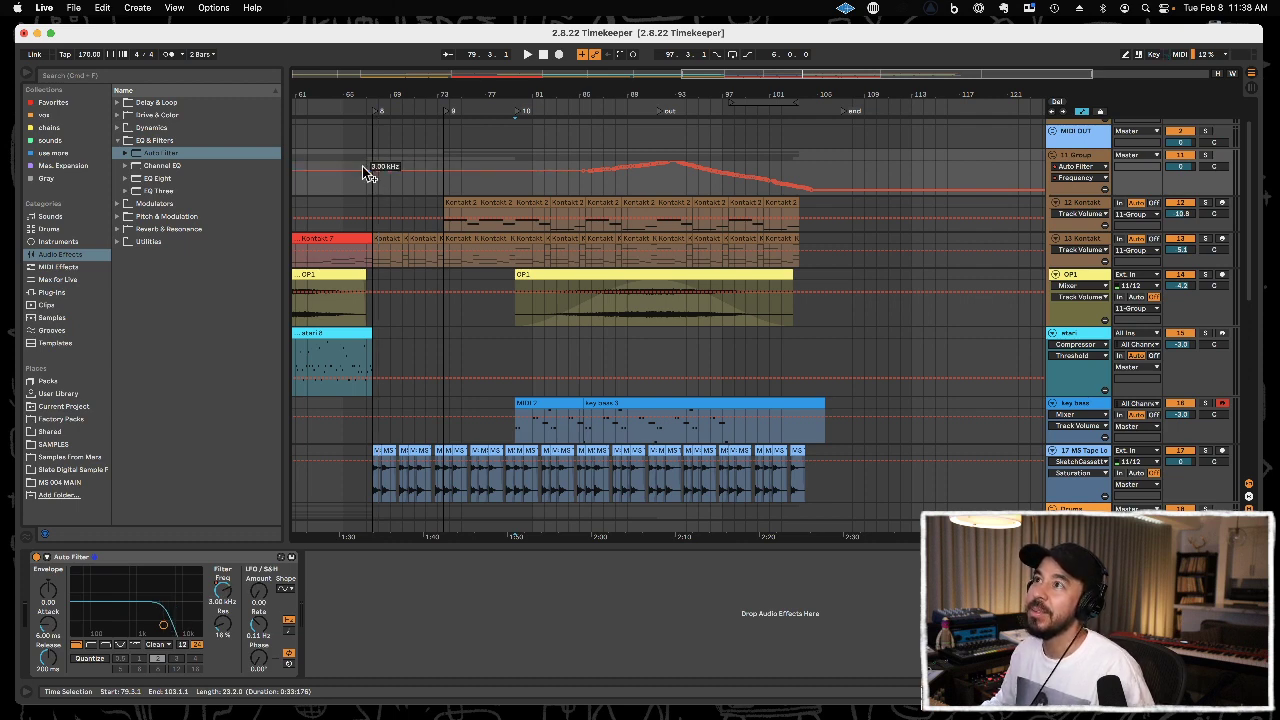
left_click_drag(365, 169, 366, 163)
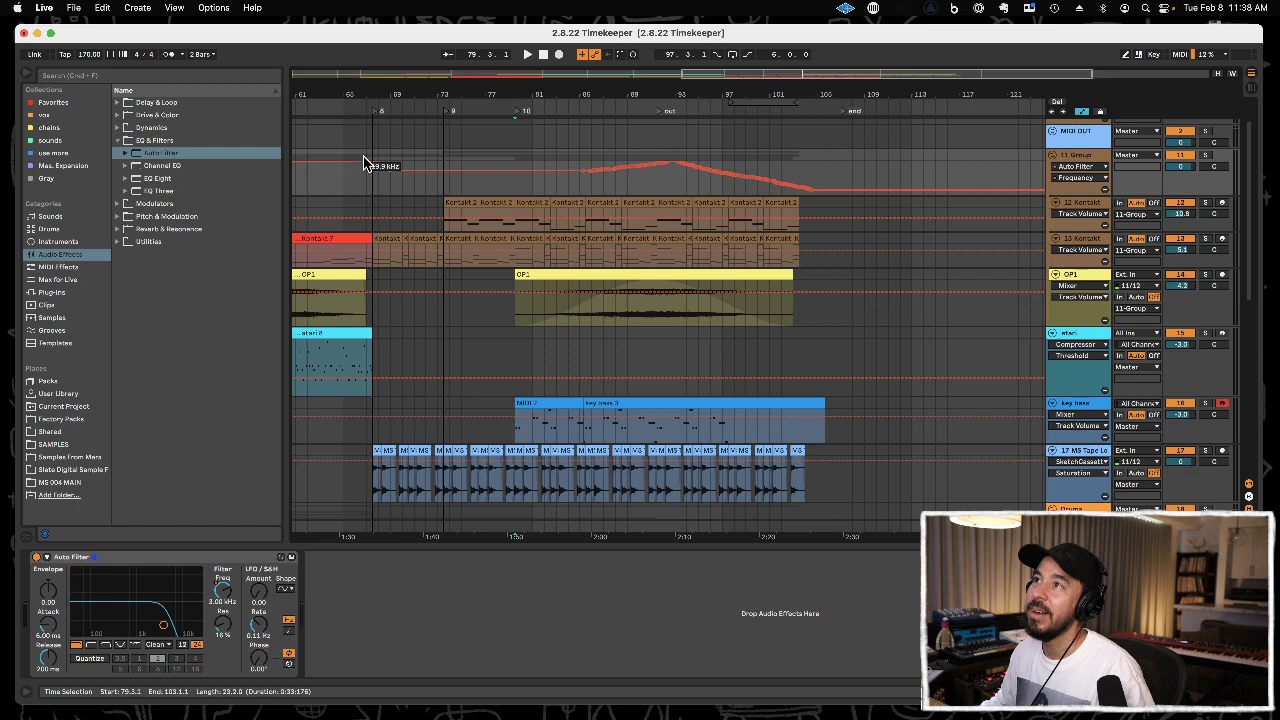
left_click_drag(383, 93, 591, 145)
left_click_drag(645, 178, 659, 180)
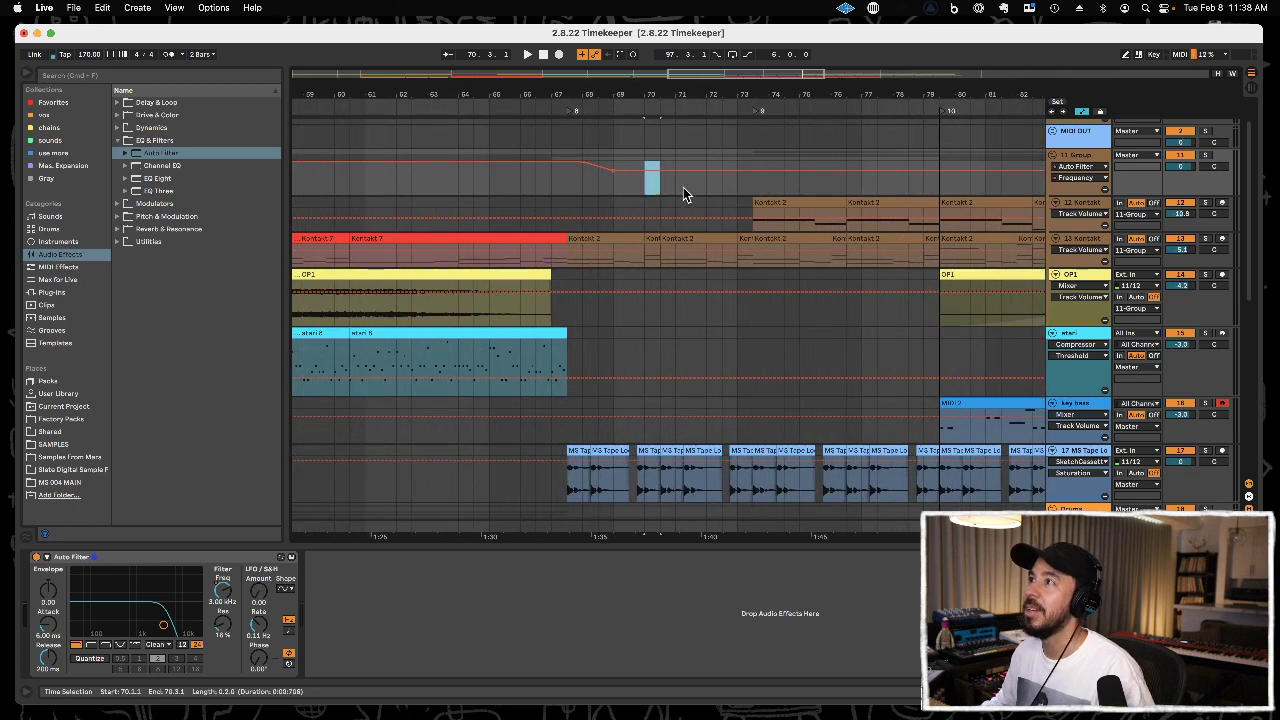
left_click(573, 184)
key("super+v")
Lower the group's filter frequency from section 8 onward to about 1.08 kHz and ramp down to it from bar 65, checking by playback.
left_click(524, 178)
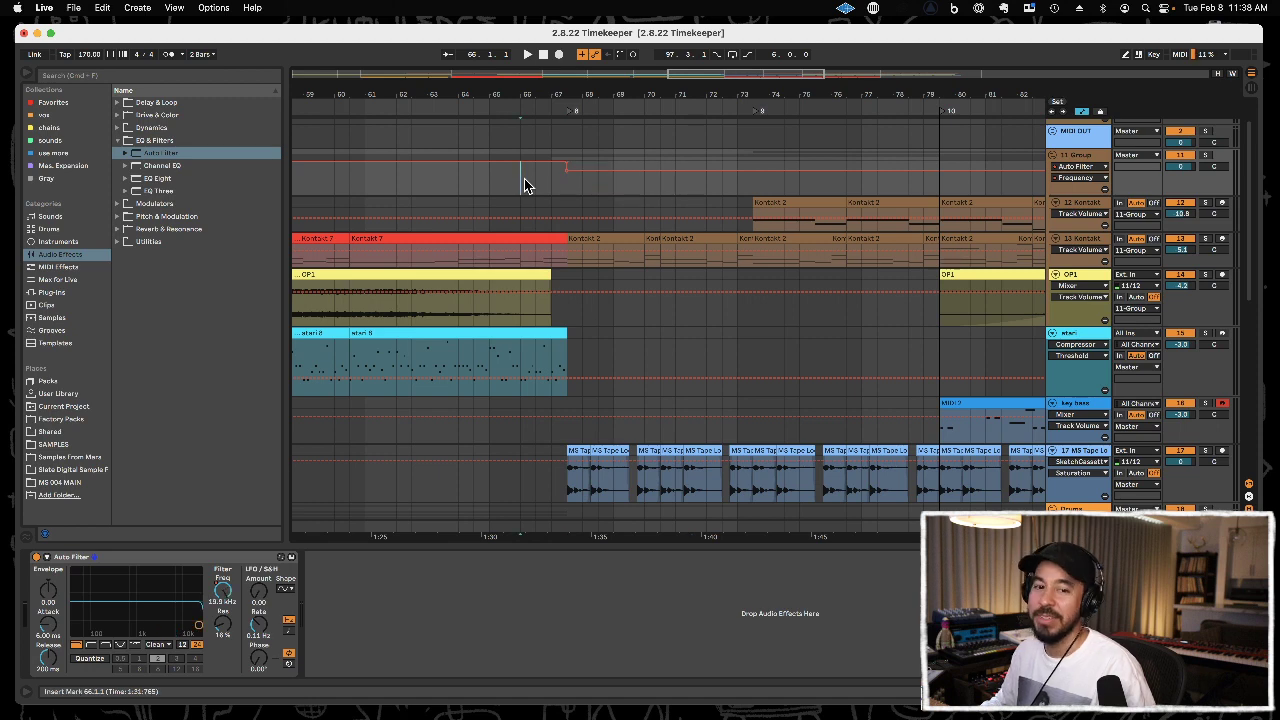
key("space")
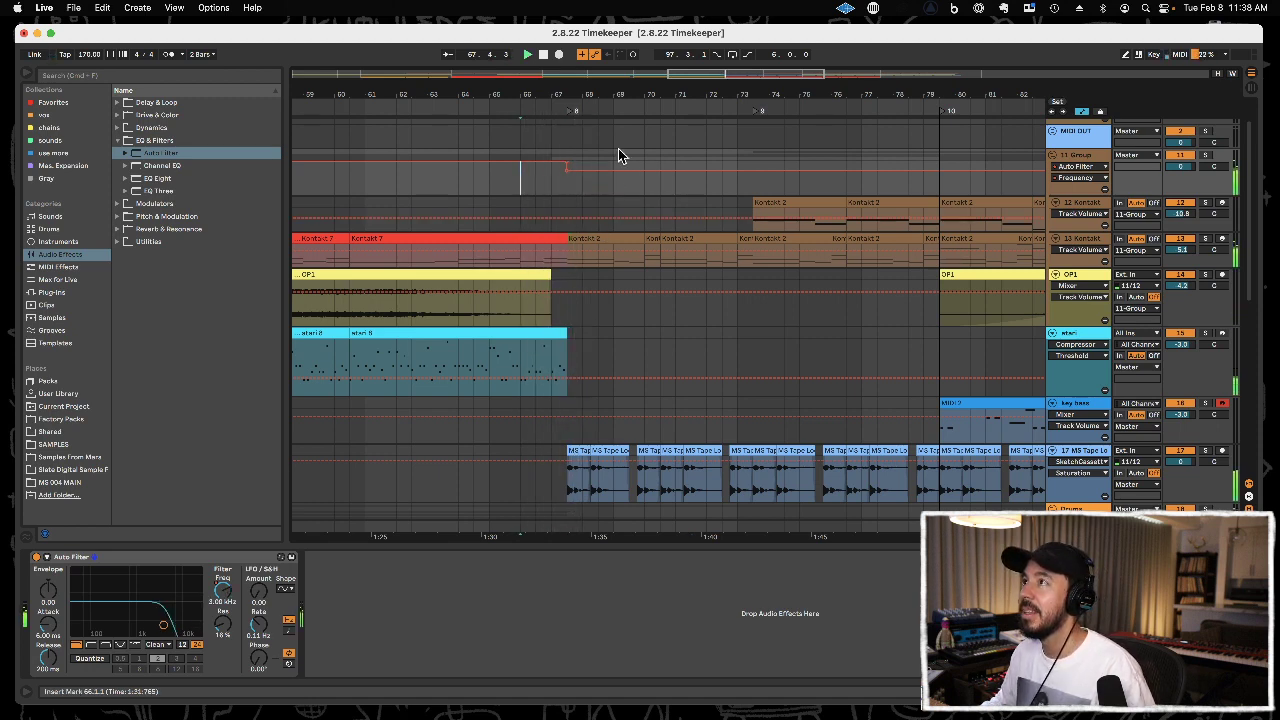
left_click_drag(650, 180, 650, 183)
key("space")
key("Left")
key("space")
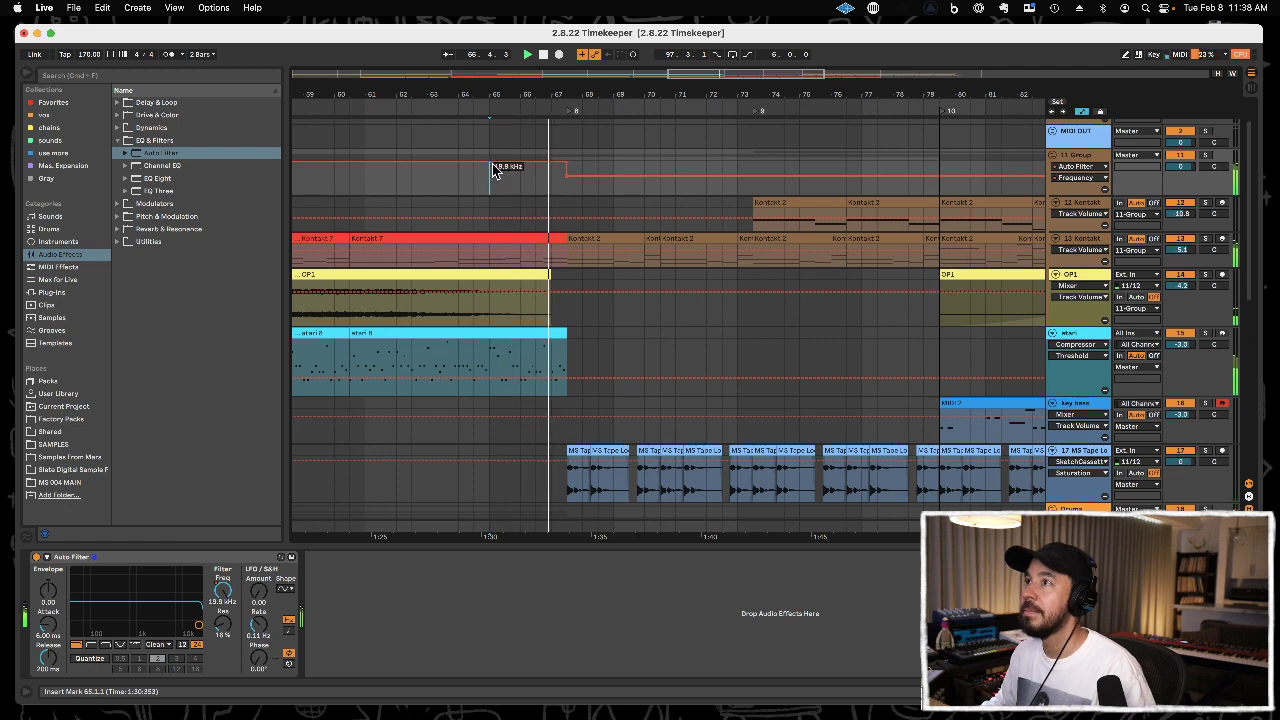
key("space")
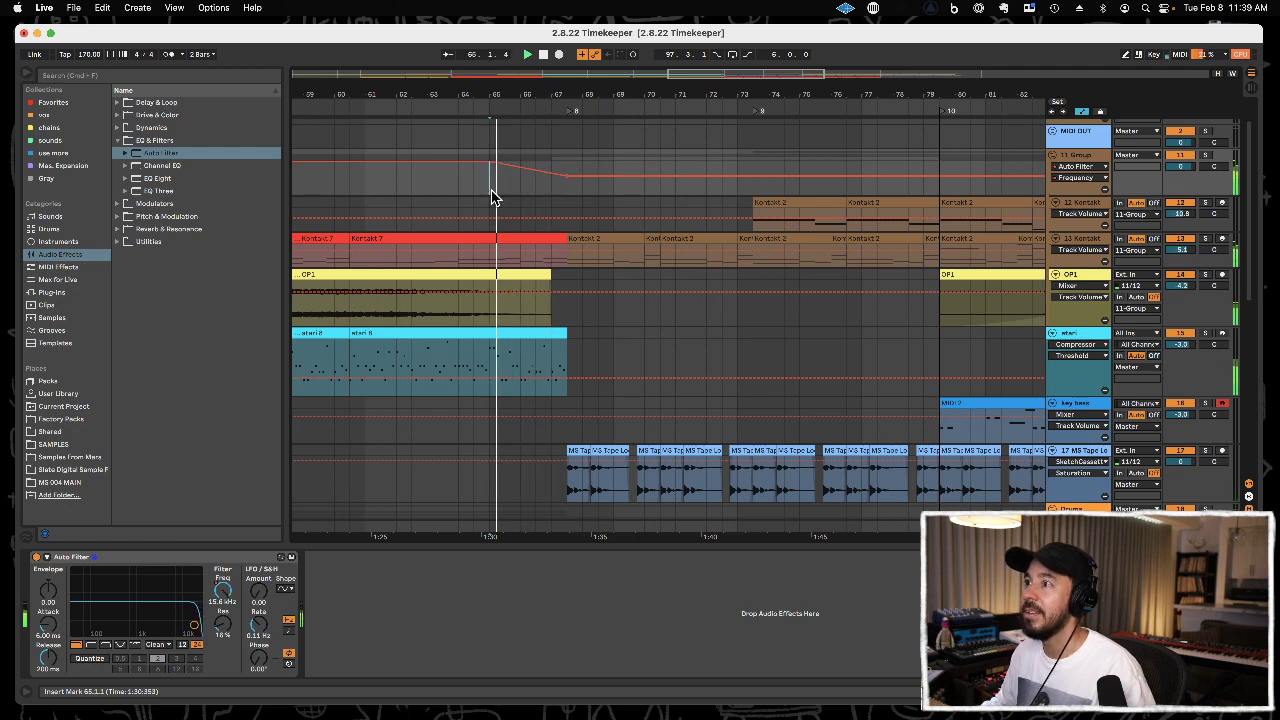
Move the atari track into the Kontakt and OP1 group and audition the transition from 63.3.1.
left_click(1088, 336)
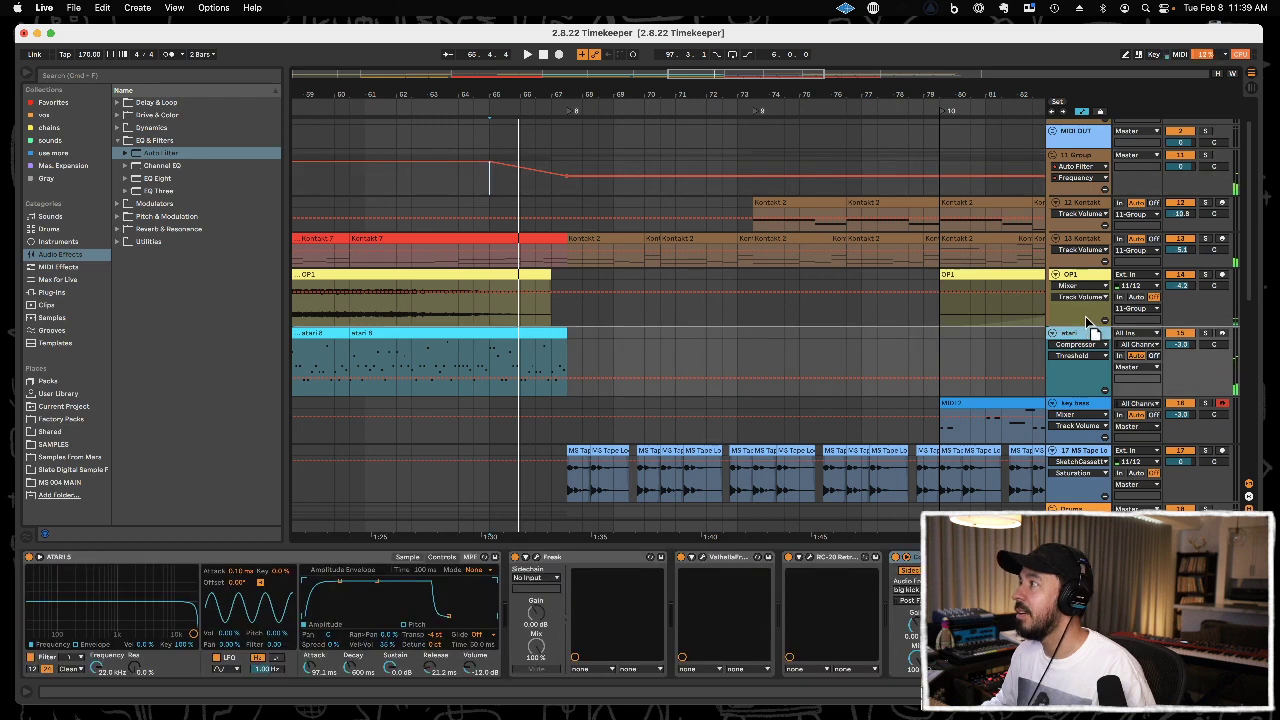
left_click(445, 185)
key("space")
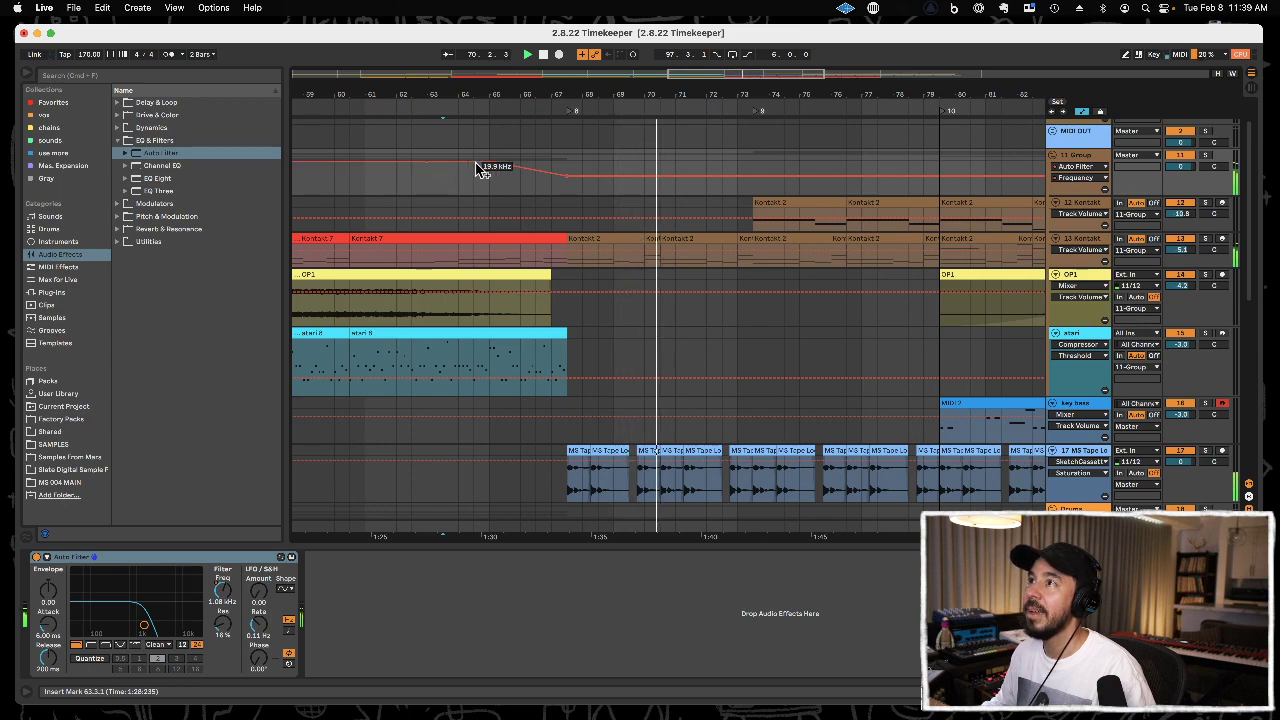
left_click_drag(527, 95, 527, 48)
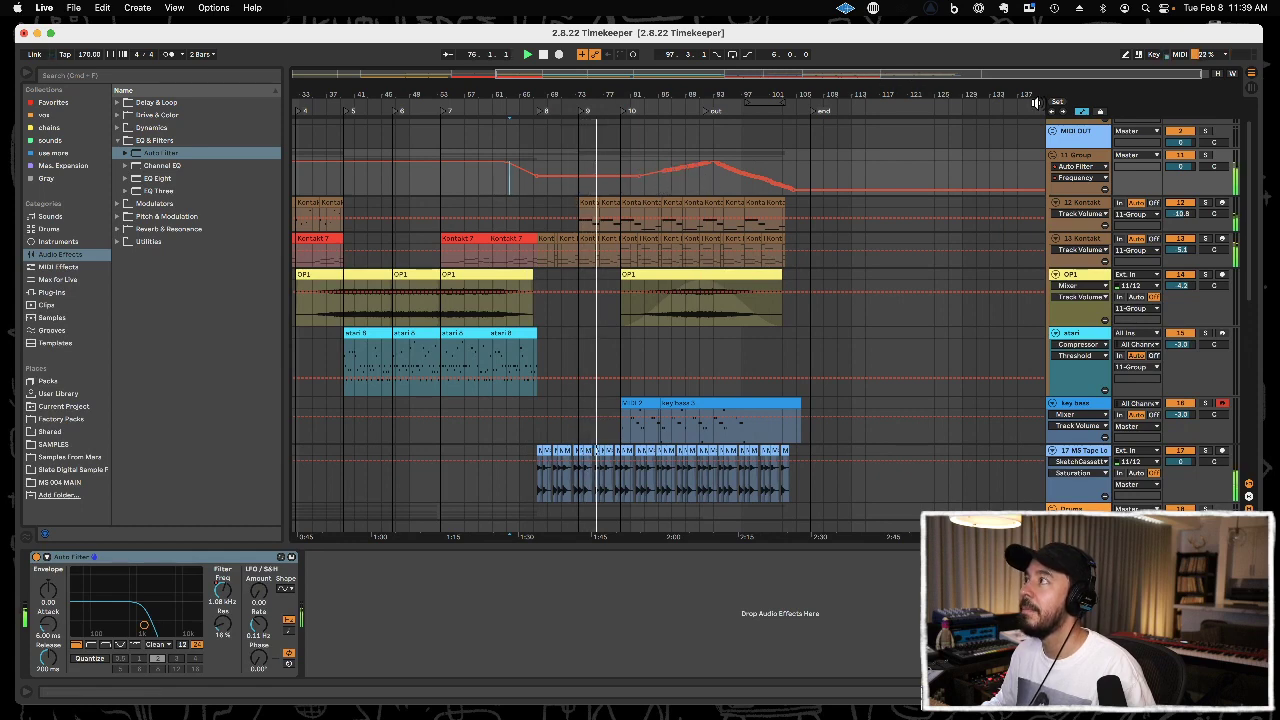
left_click_drag(713, 90, 785, 70)
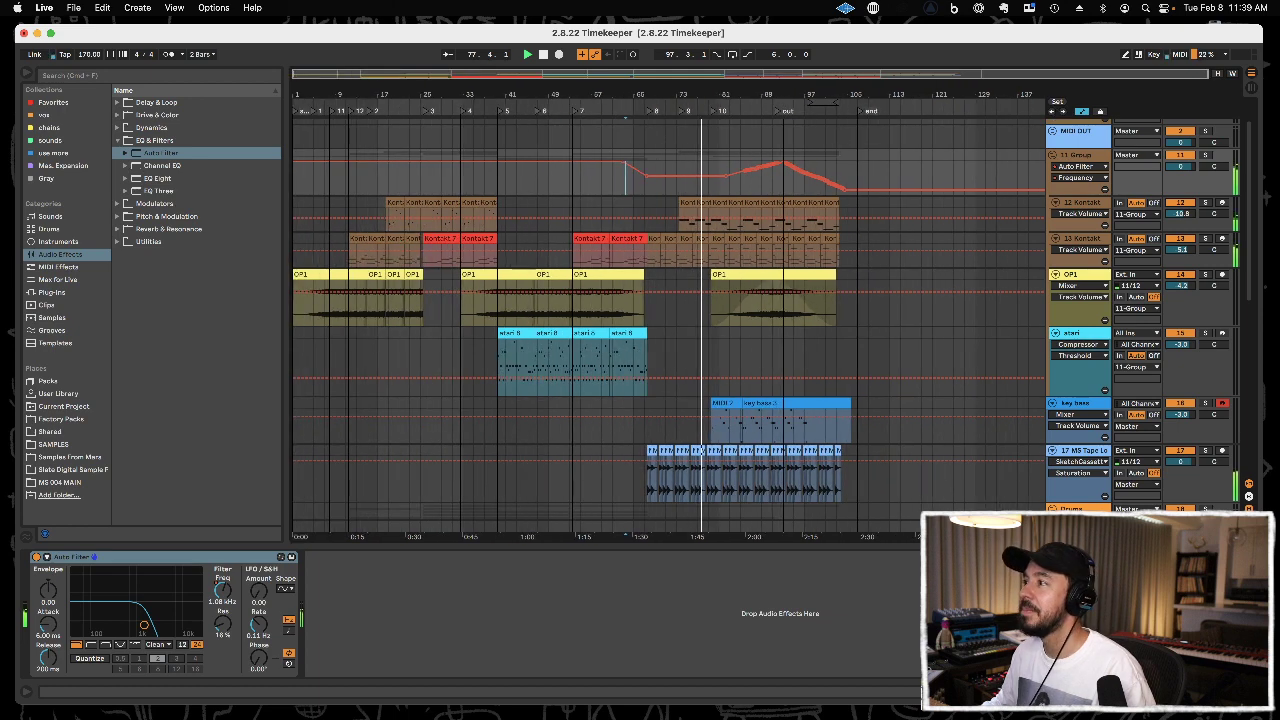
Hide the automation lanes and delete the Mastering - Gentle Limiter from the master track.
left_click(1084, 112)
scroll(871, 372, "down", 1)
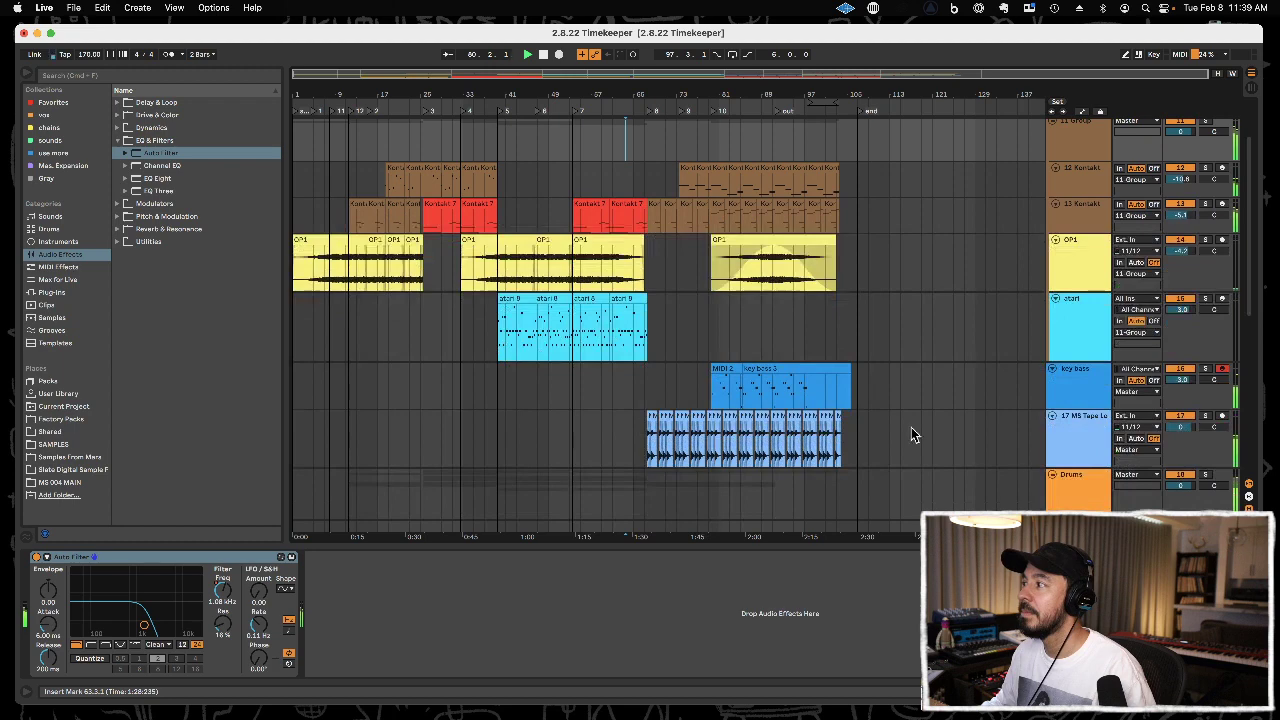
left_click(1080, 525)
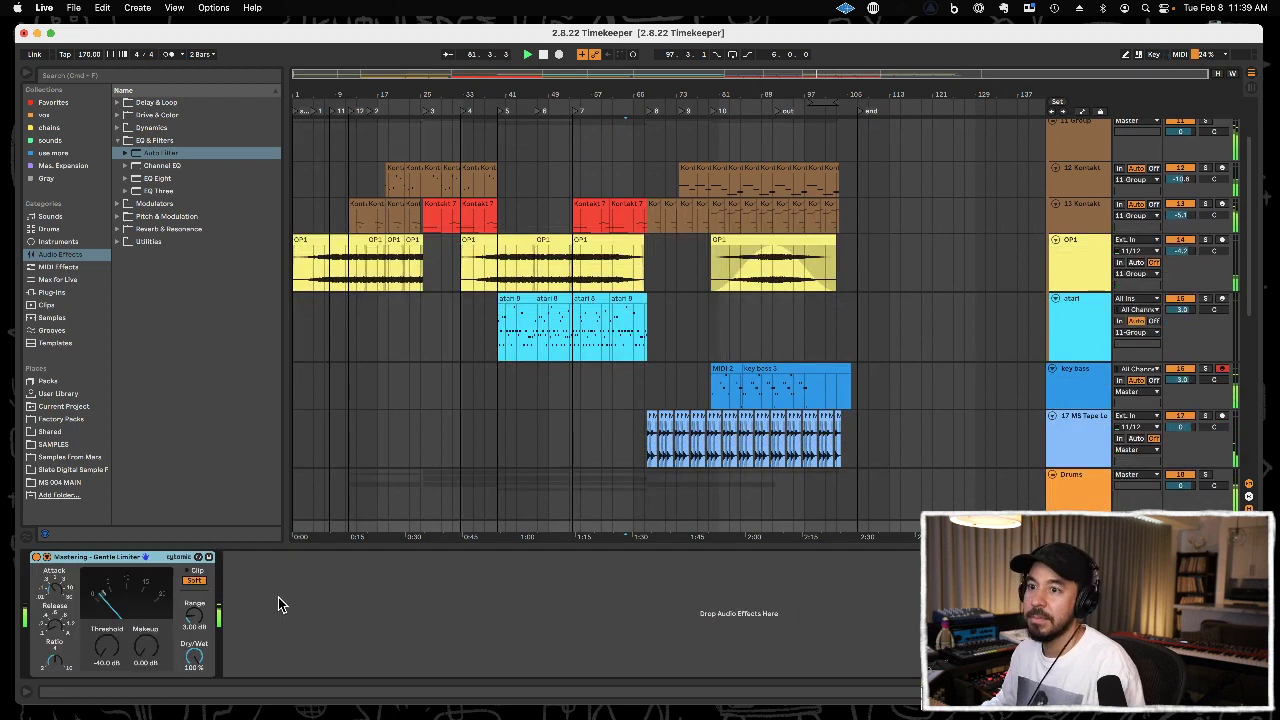
key("Delete")
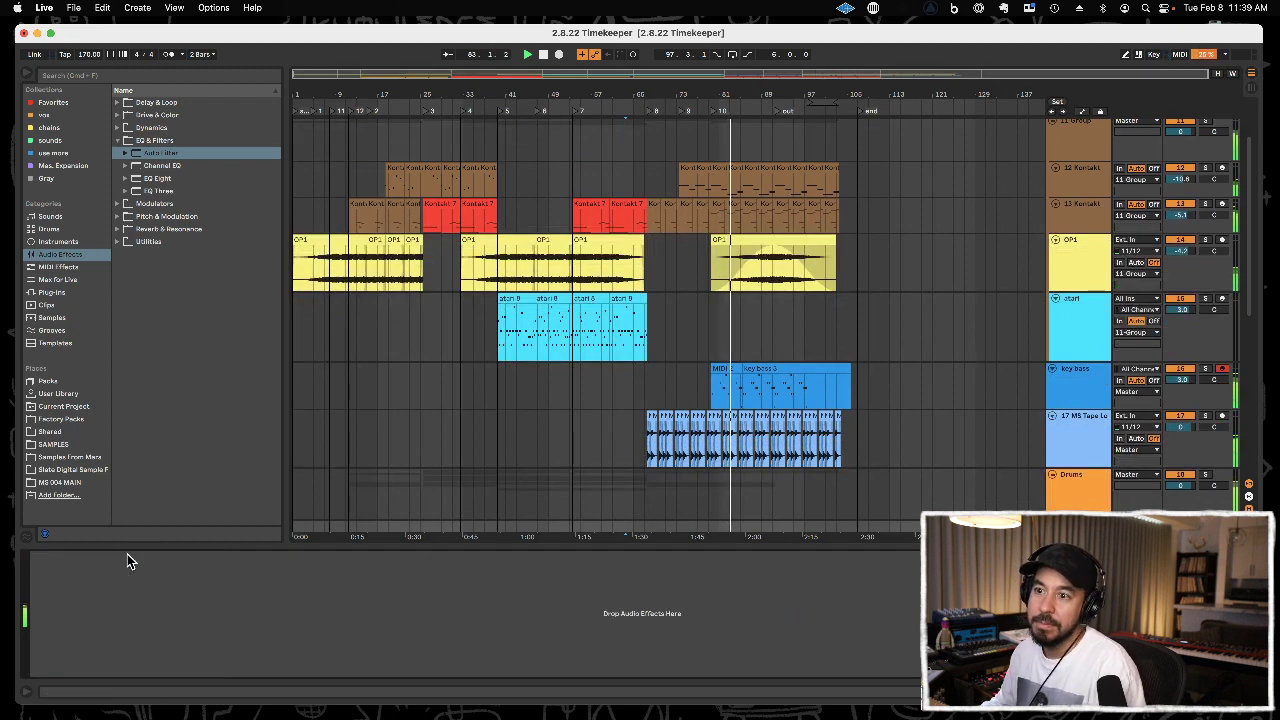
Load Quick Mix Chain 4 from the chains collection onto the master and close its plug-in windows except VBC FG-Grey.
left_click(50, 141)
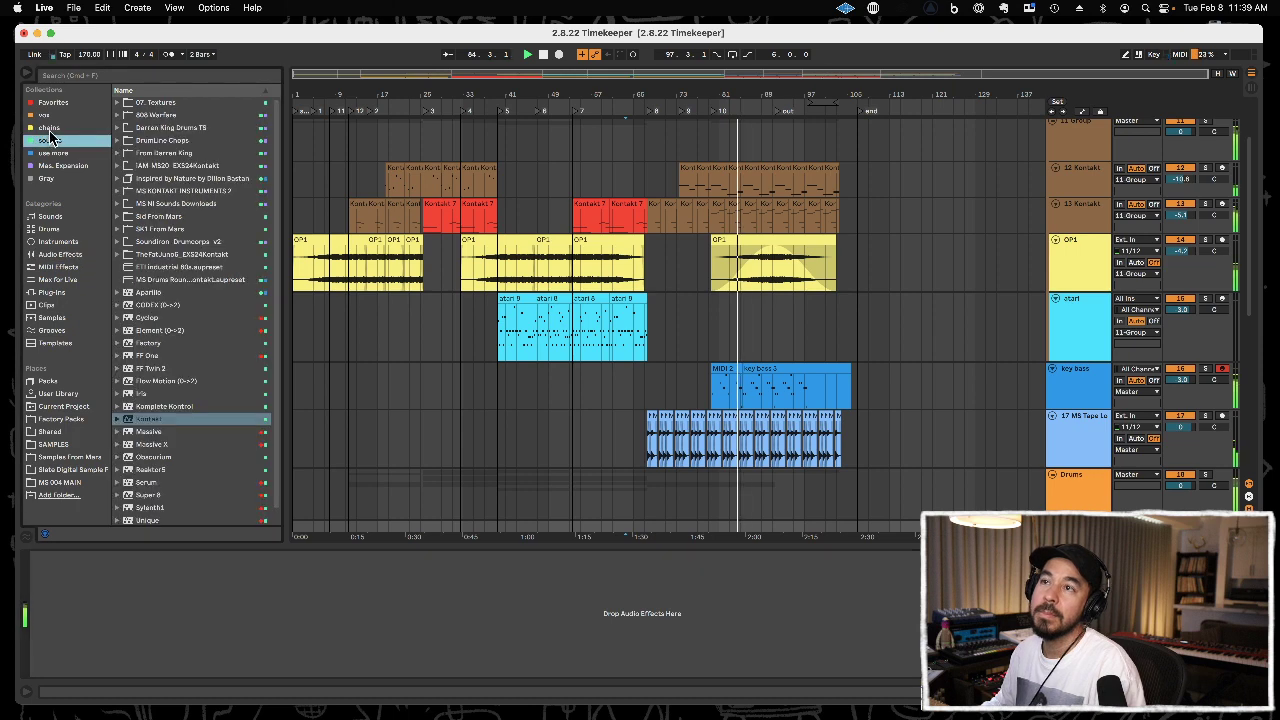
left_click(49, 130)
left_click_drag(171, 157, 210, 566)
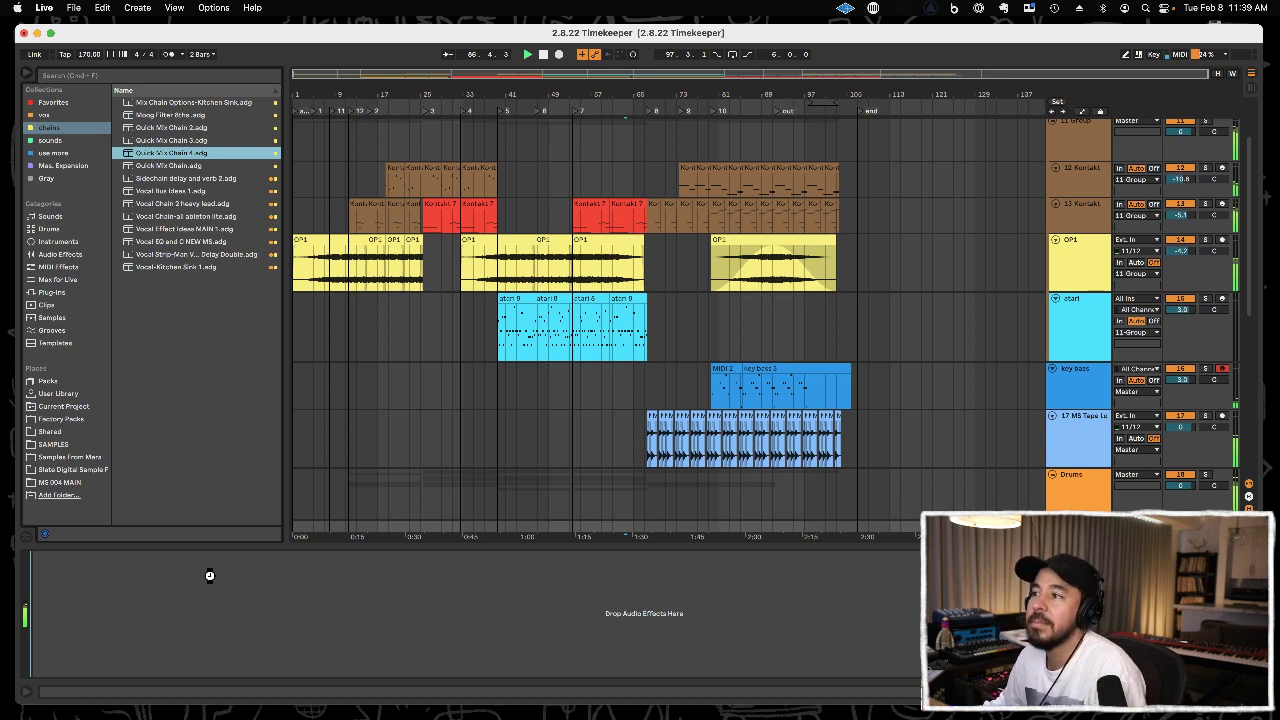
left_click_drag(210, 575, 210, 577)
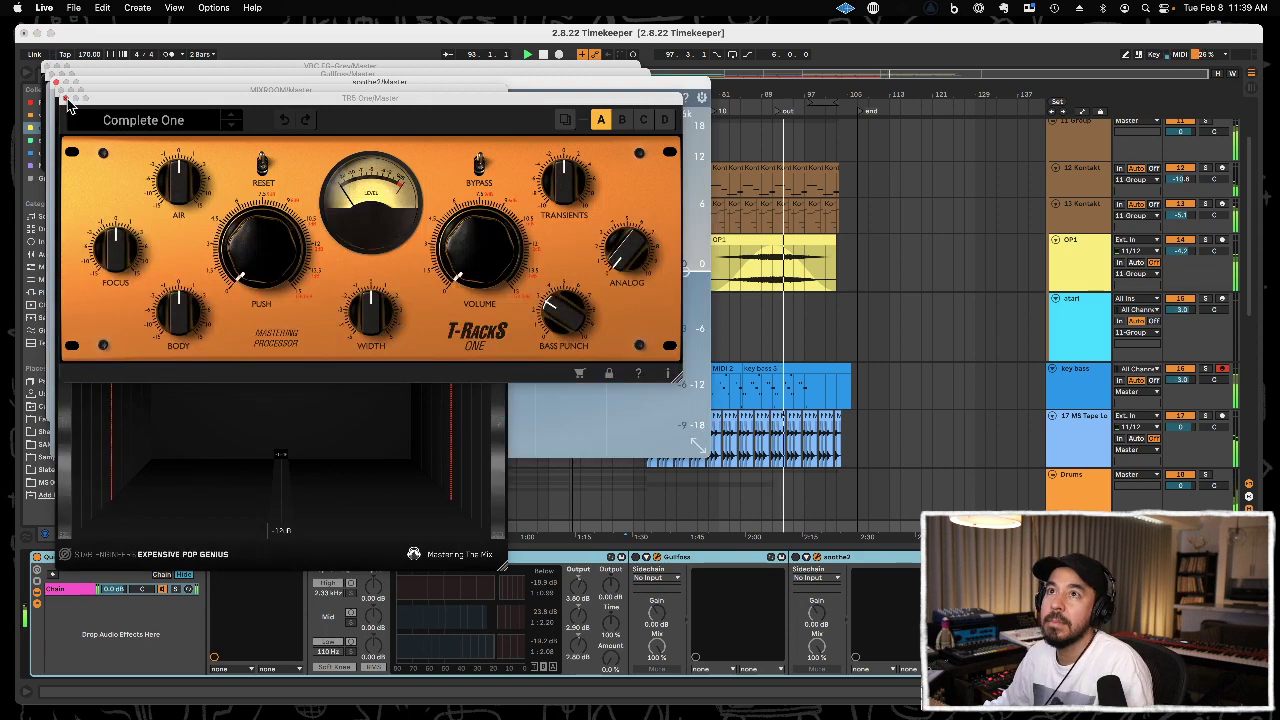
left_click(66, 98)
left_click(61, 90)
left_click(59, 88)
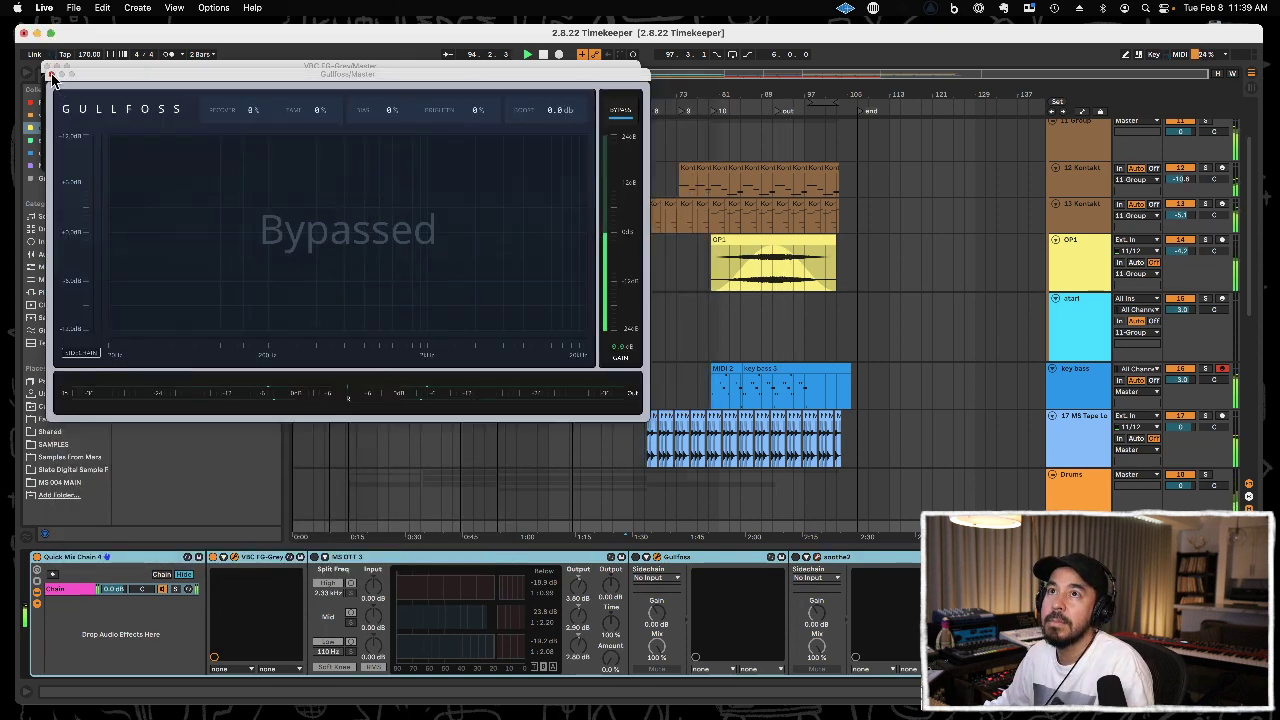
left_click(58, 83)
Enable MS OTT 3 in the master chain with its Amount at 39%, and play the song from section 5.
left_click(218, 125)
left_click(314, 557)
left_click_drag(611, 648, 611, 610)
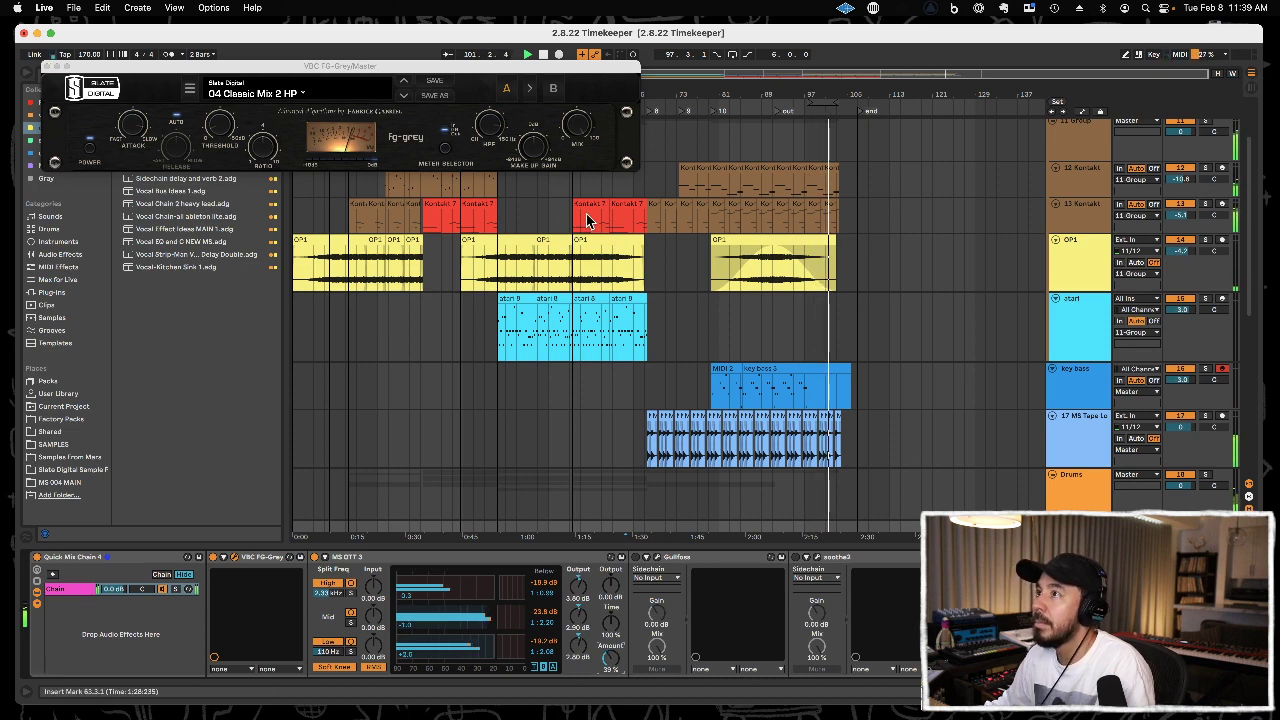
left_click_drag(502, 71, 510, 157)
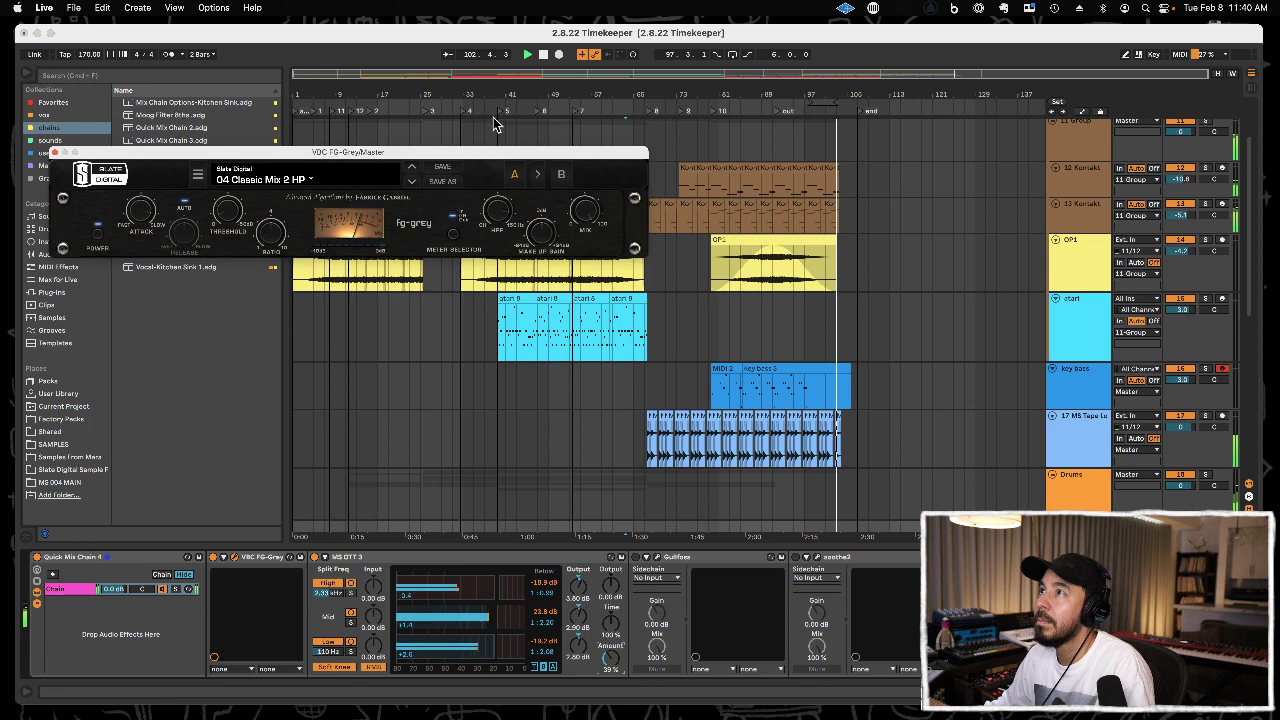
left_click(497, 112)
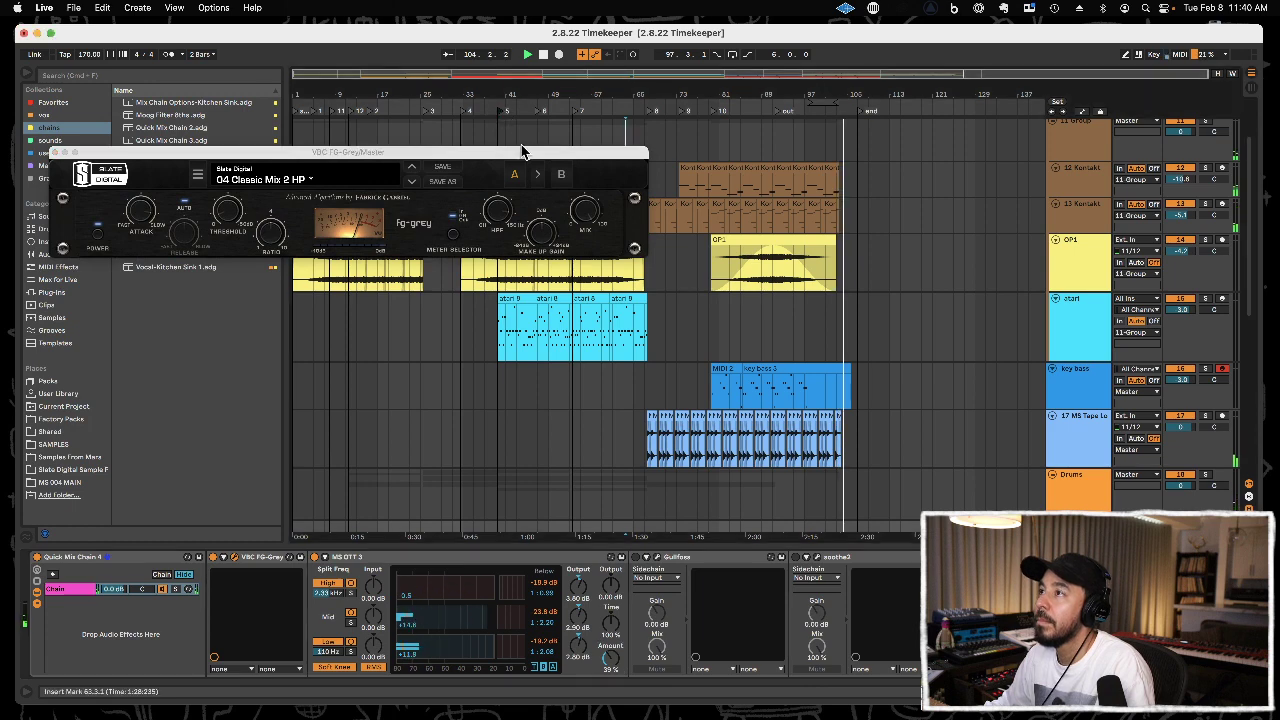
left_click_drag(530, 160, 529, 143)
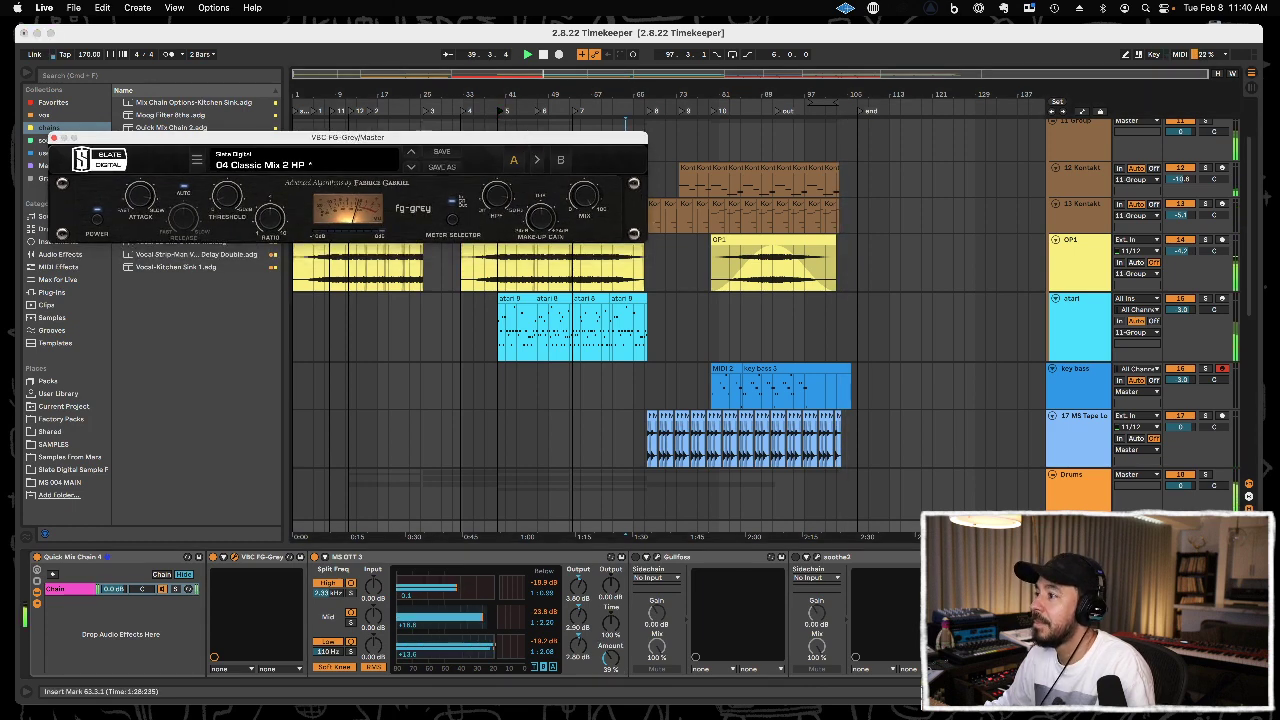
Enable Gullfoss in the master chain and set Recover to 17%, Tame to 24% and Bias to 66%.
left_click(636, 563)
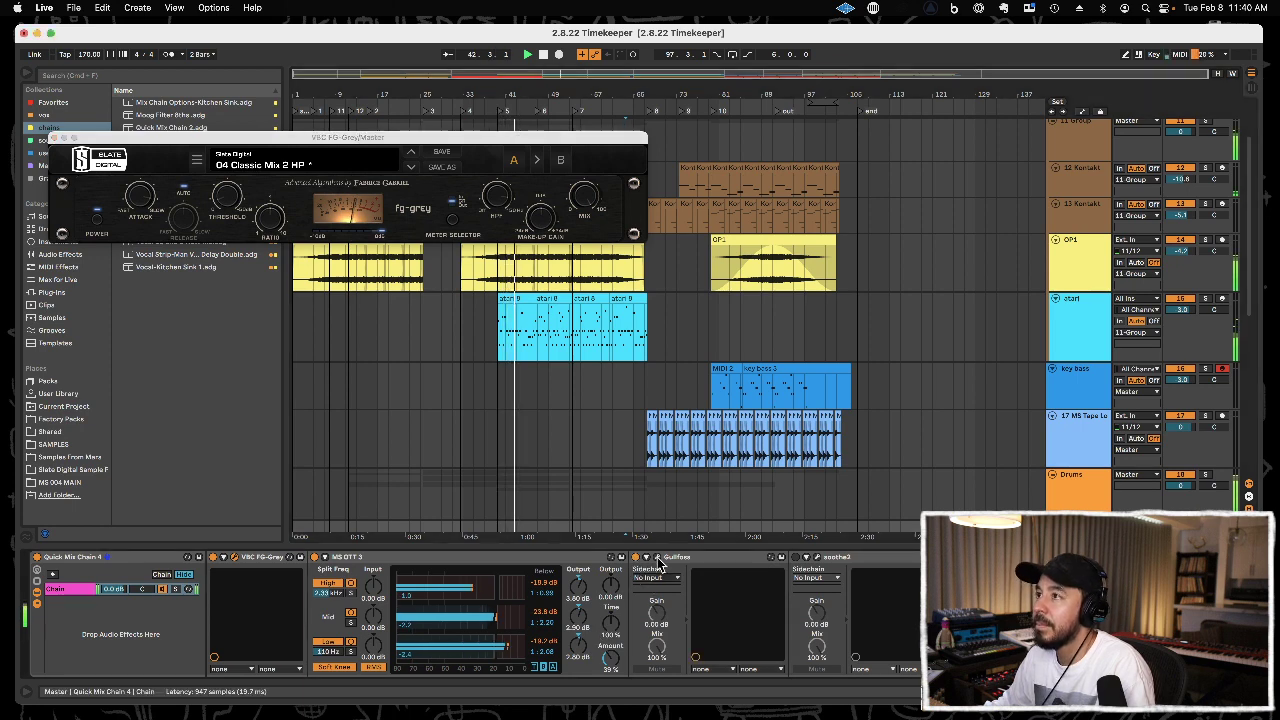
left_click(658, 564)
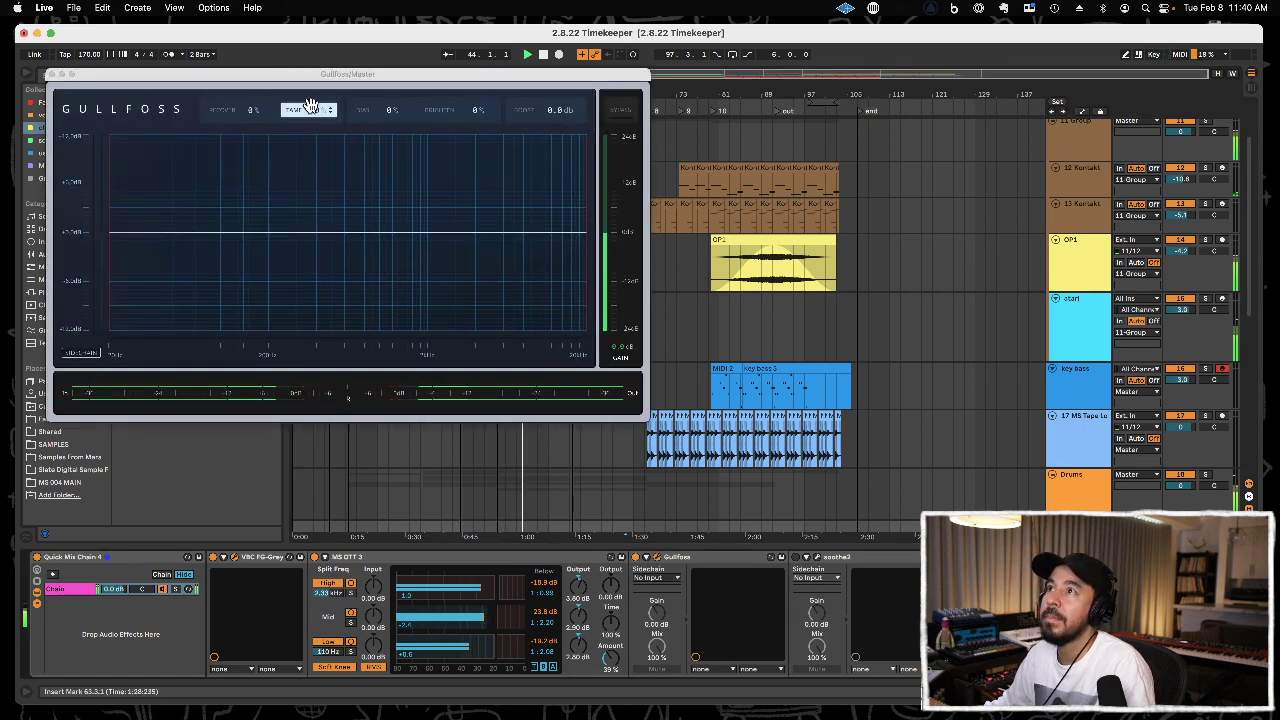
left_click_drag(308, 109, 308, 90)
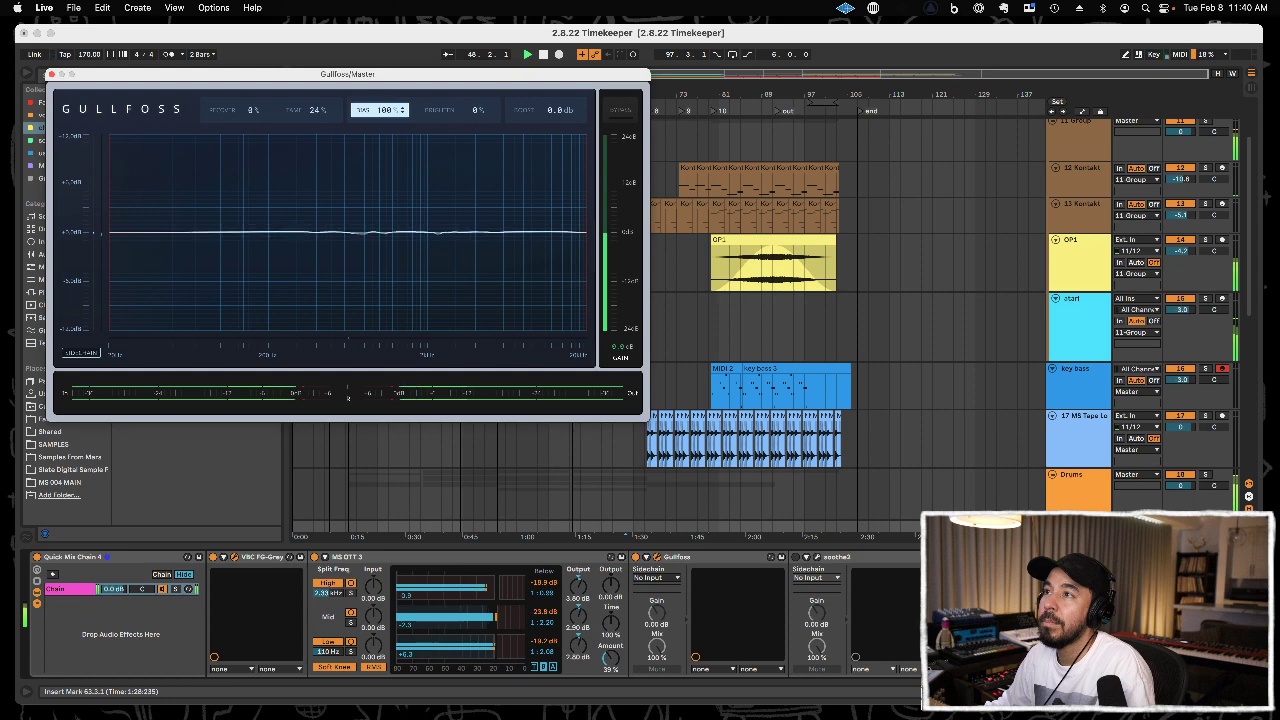
left_click_drag(380, 110, 380, 124)
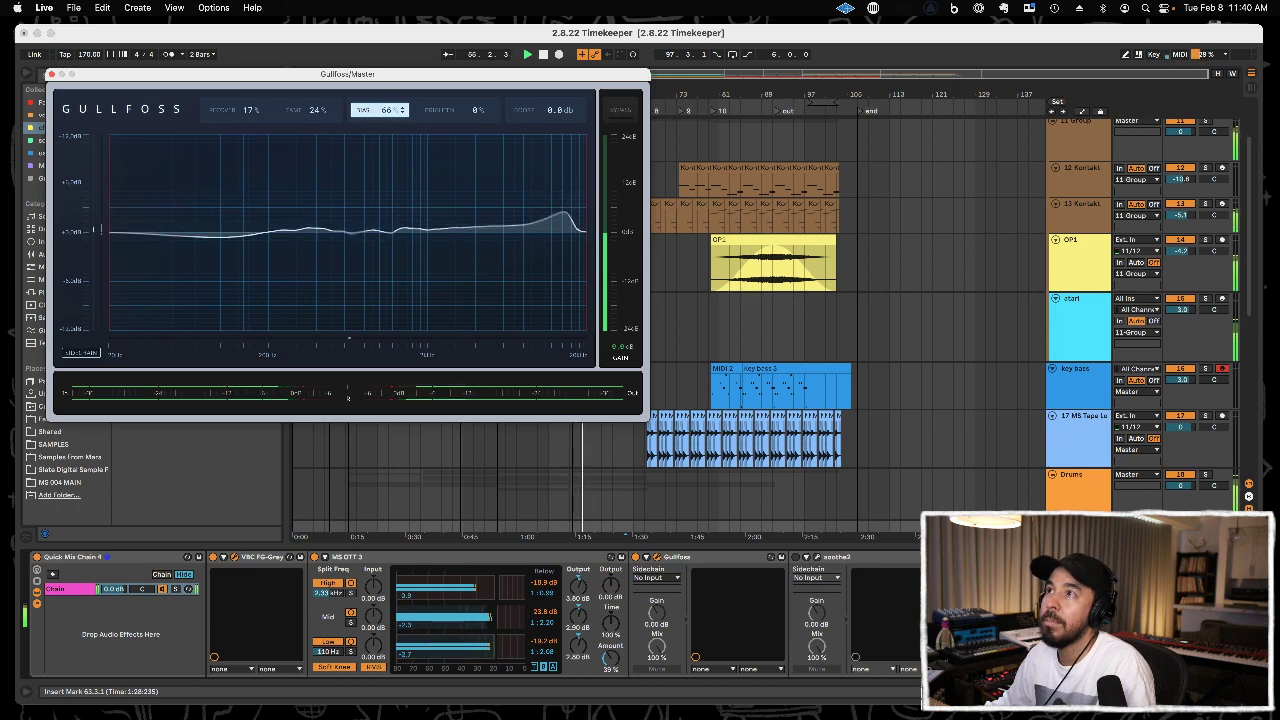
Set Gullfoss's Bias to 44%, Tame to 22% and Recover to 15%, and close its plug-in window.
left_click_drag(386, 110, 386, 114)
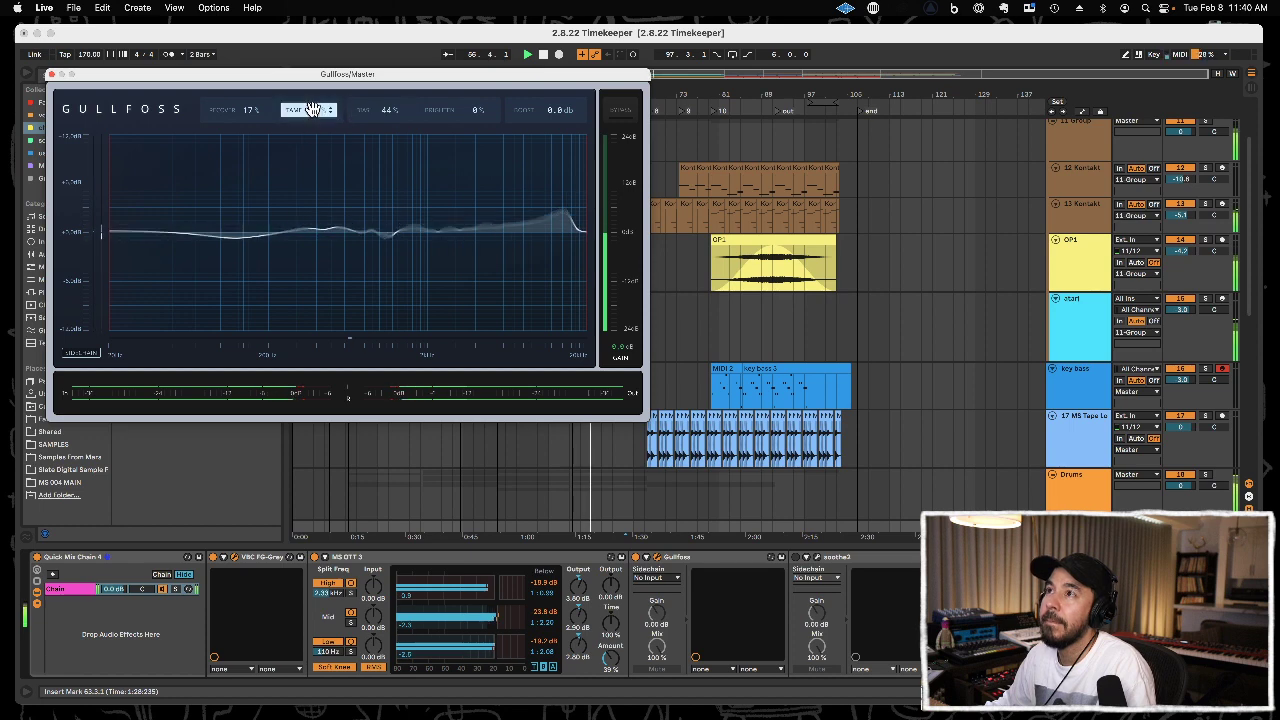
left_click_drag(245, 112, 245, 116)
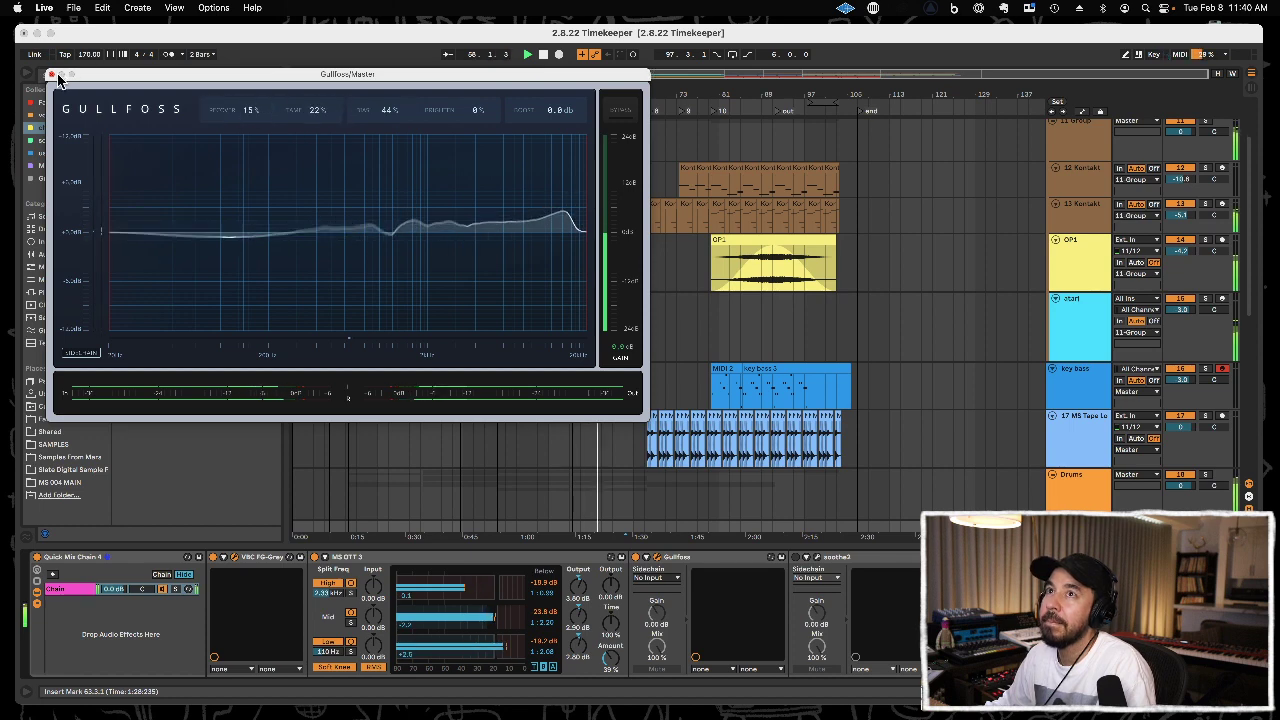
left_click(52, 76)
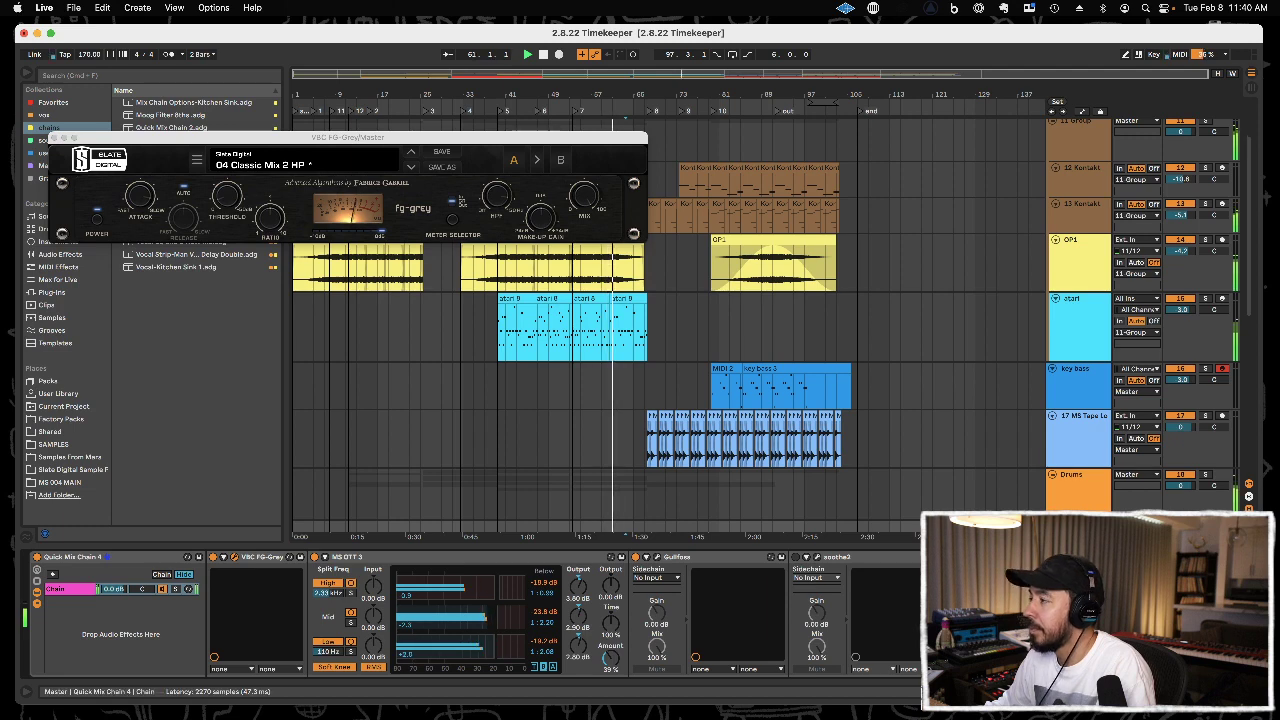
Set Transients to 1.0, Bass Punch to 2.2, Push to 2.2 and Volume to 2.9 in T-RackS One, and close both open plug-in windows.
left_click(977, 557)
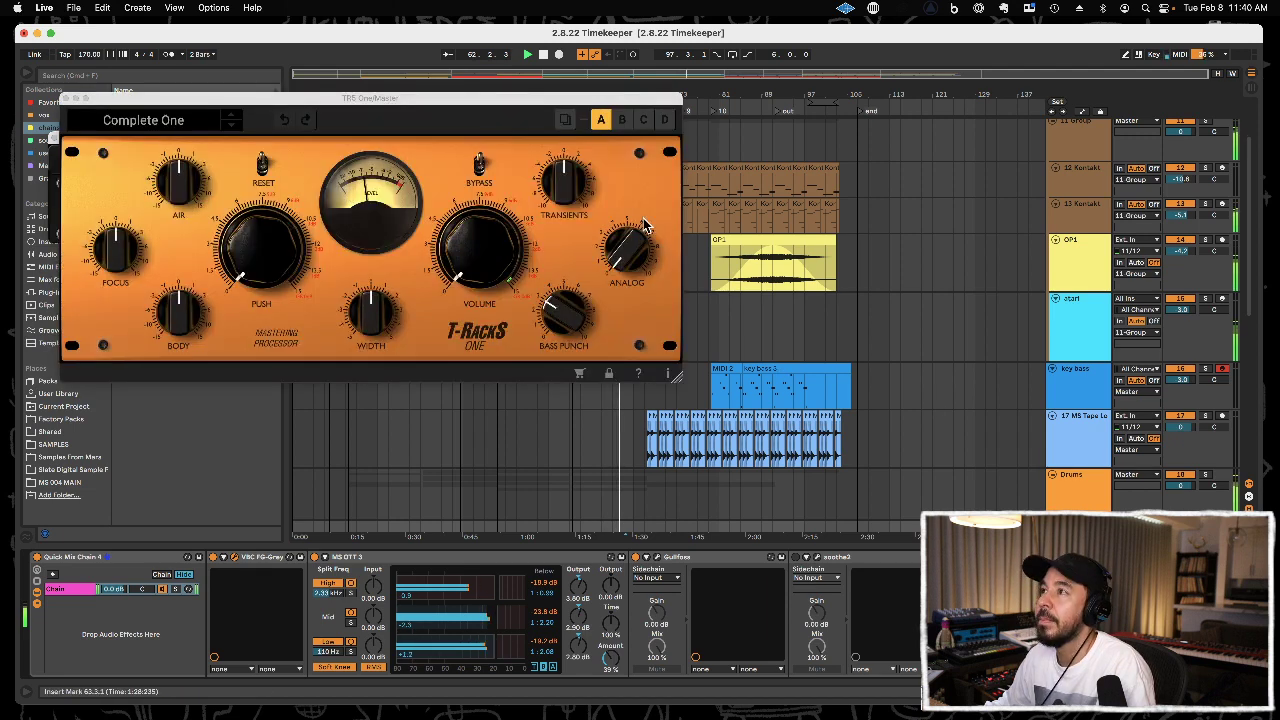
left_click_drag(565, 188, 567, 180)
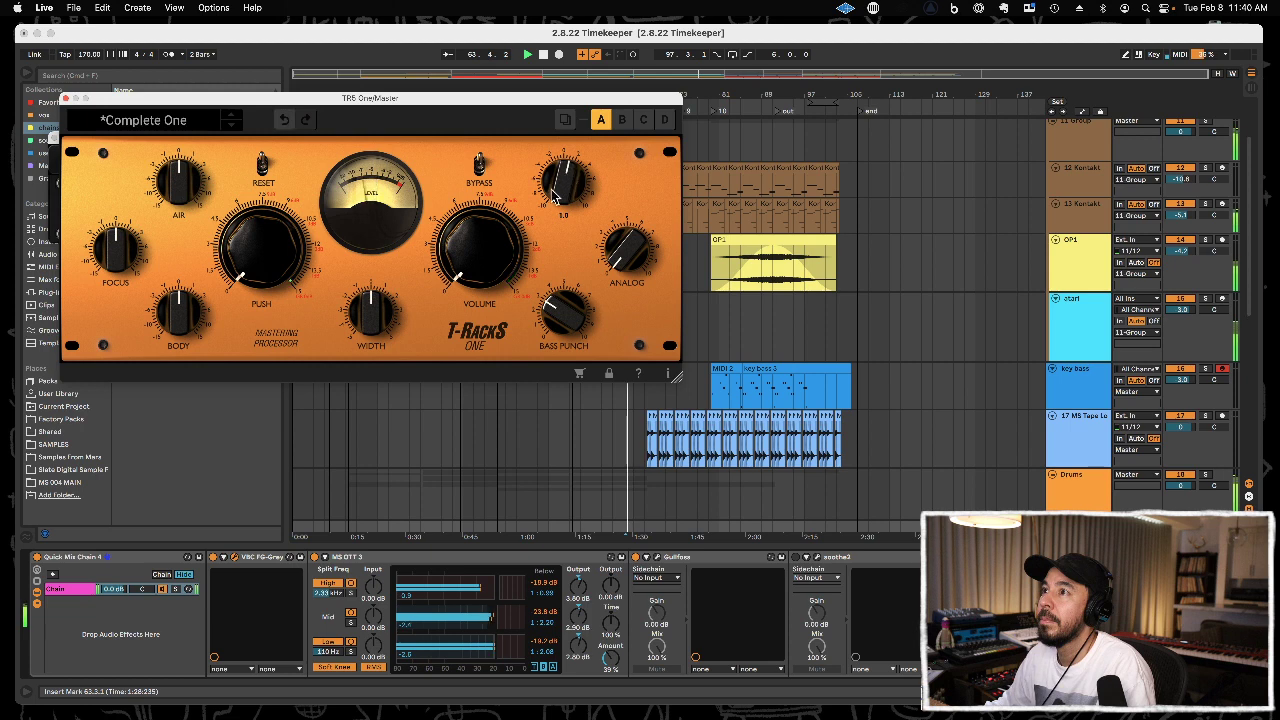
left_click_drag(577, 318, 578, 326)
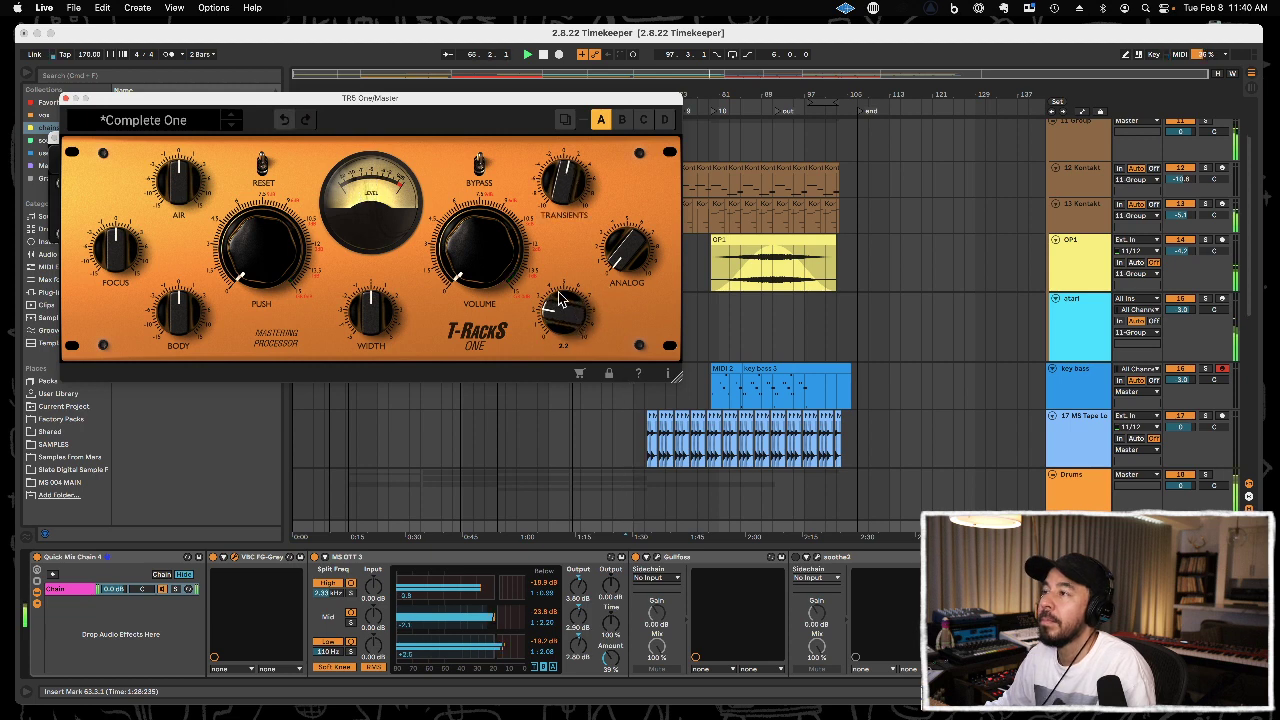
left_click_drag(277, 280, 277, 253)
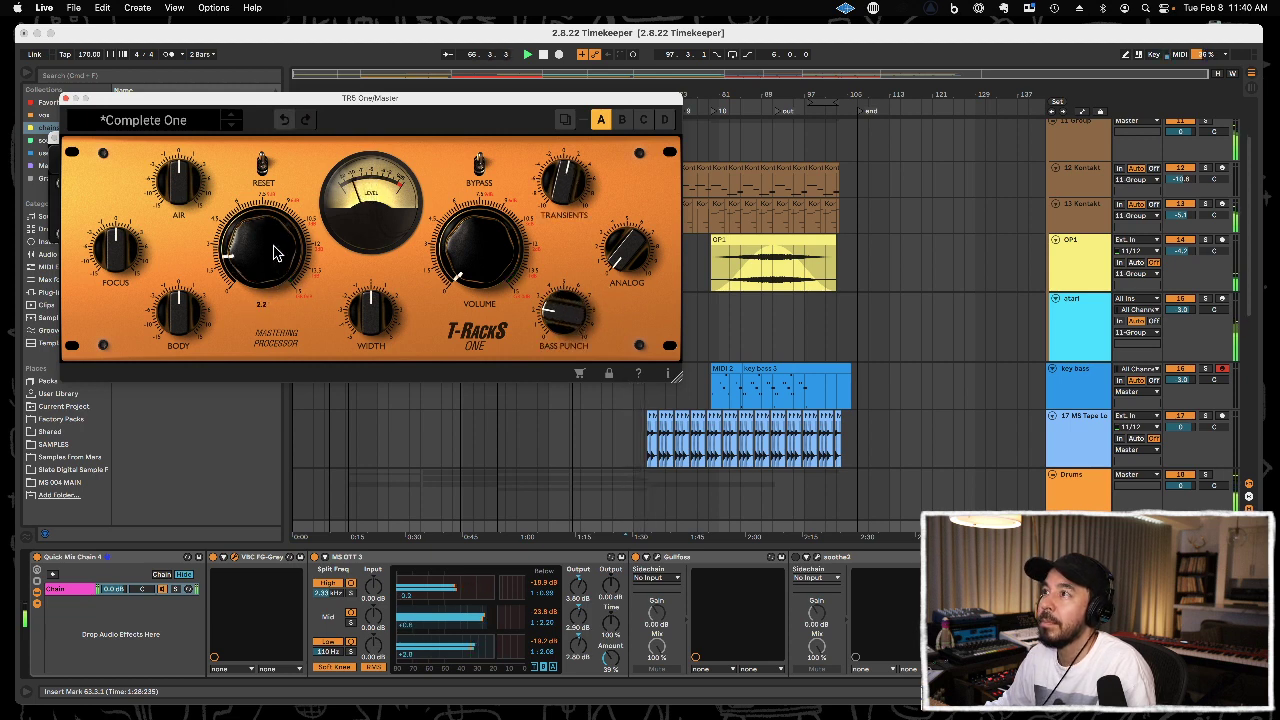
left_click_drag(490, 270, 483, 231)
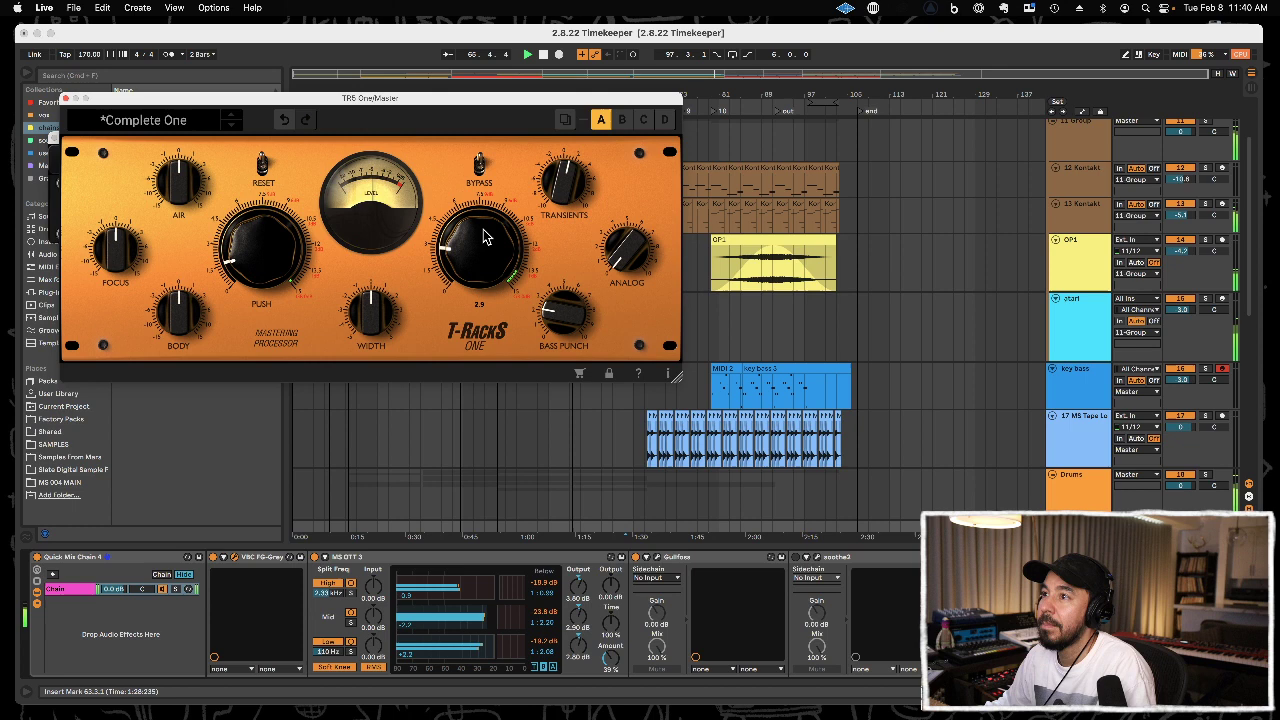
left_click(65, 100)
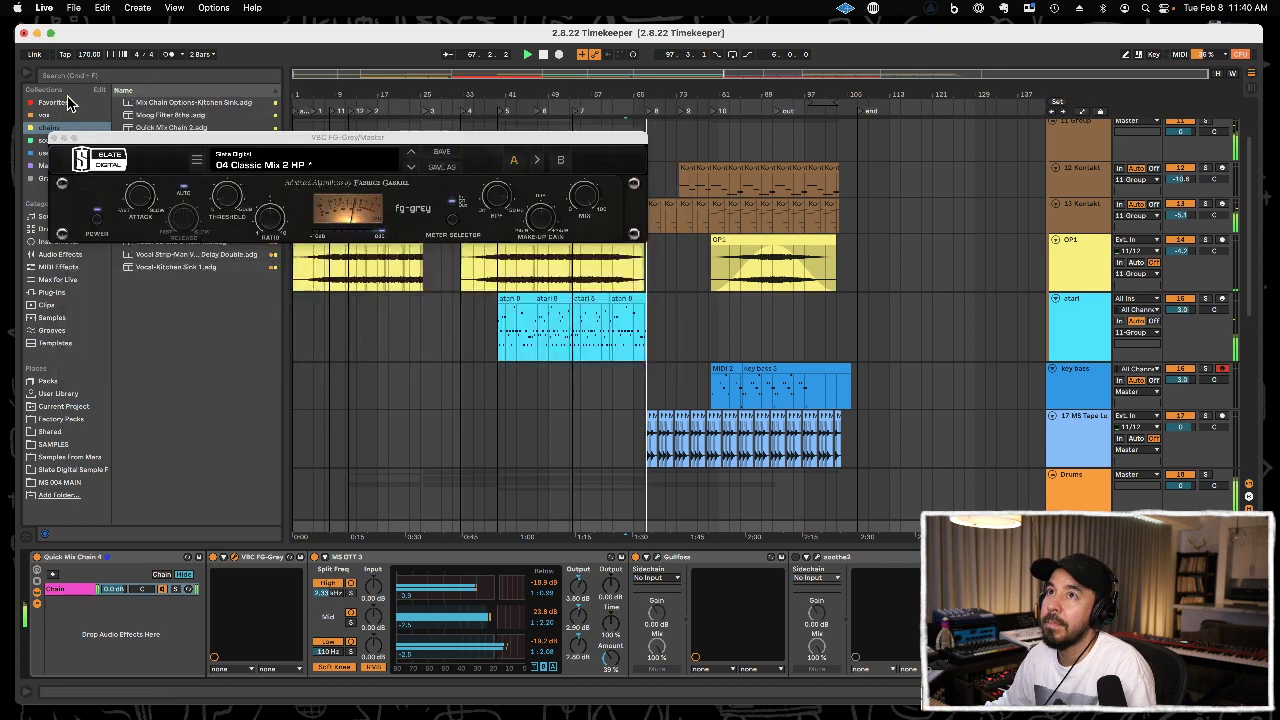
left_click(56, 134)
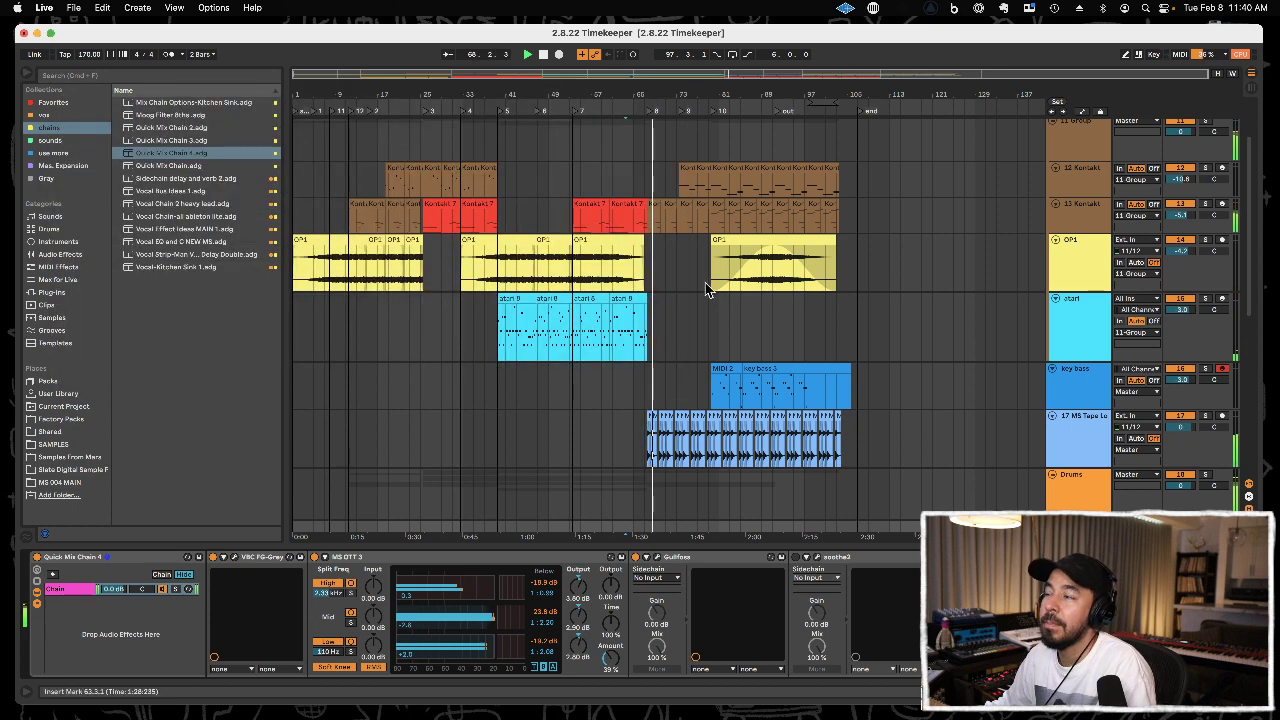
Loop the seven-bar atari clip at section 7, starting at bar 53, and play the loop.
key("space")
left_click(598, 298)
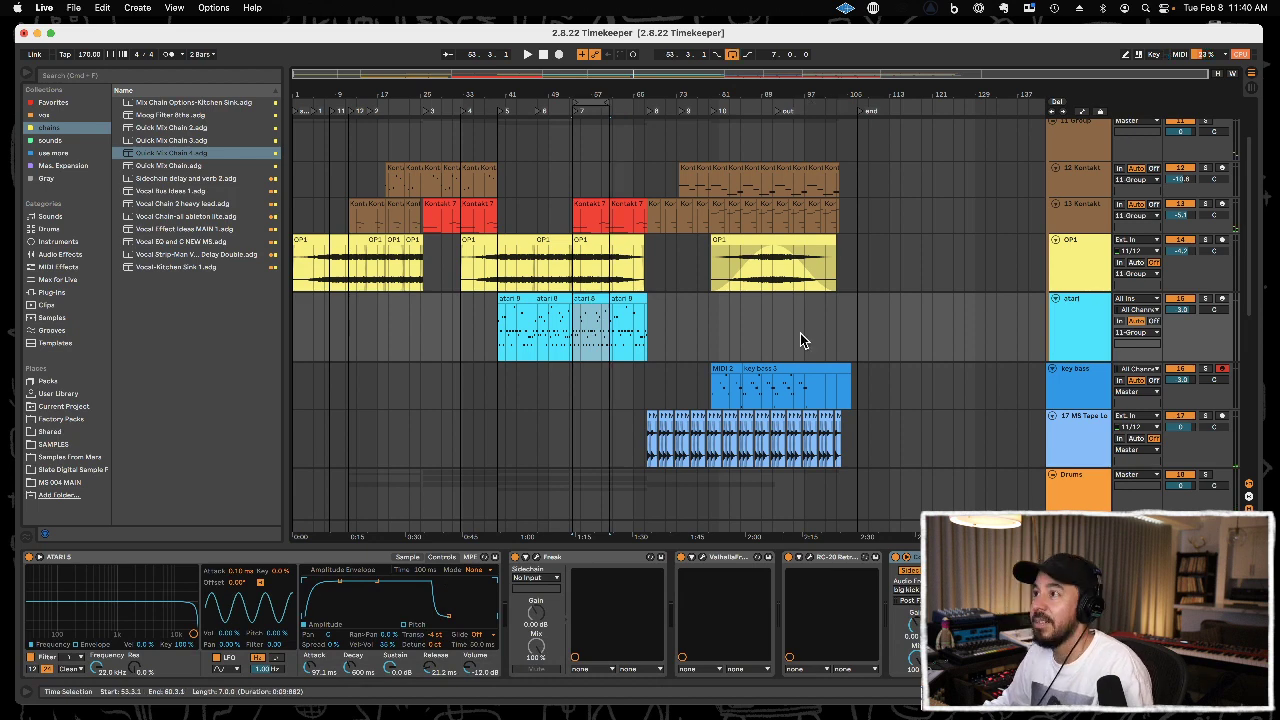
scroll(801, 338, "down", 10)
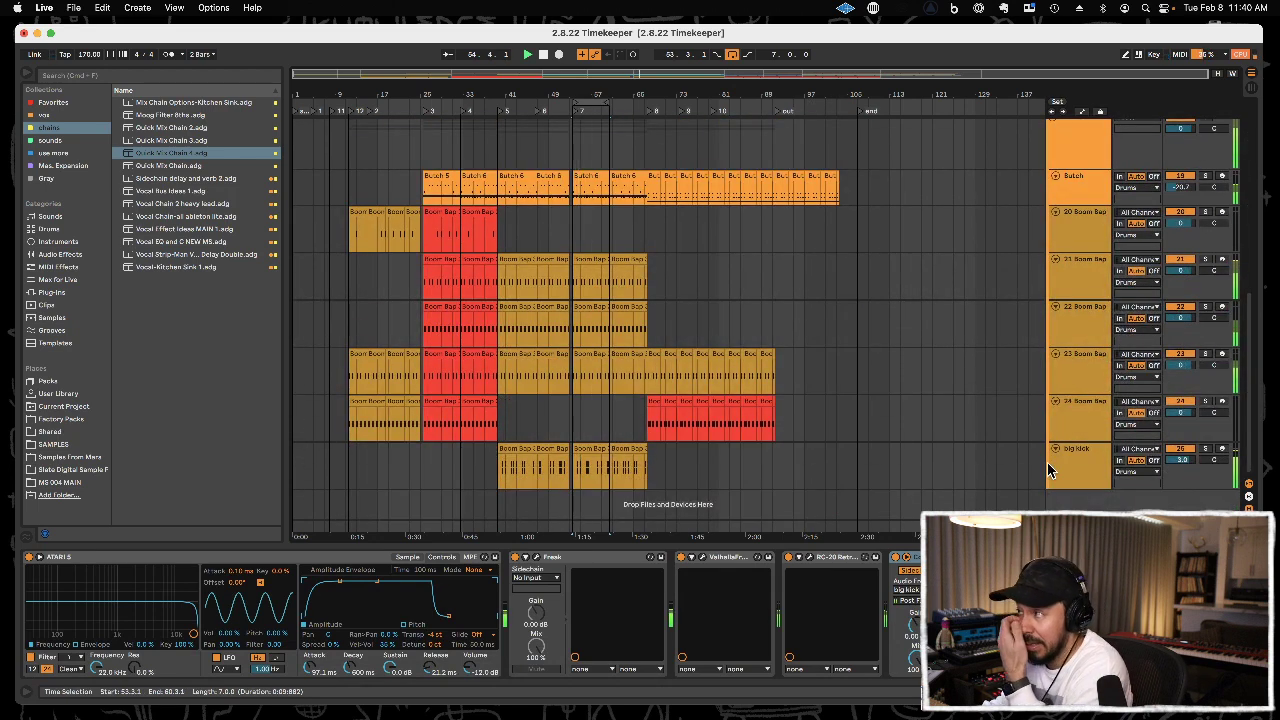
On the big kick track, set Kick (WondaBoomin) to Fade Out 176 ms, Vol<Vel 0% and Volume -8 dB, and trim its sample end earlier.
left_click(1088, 470)
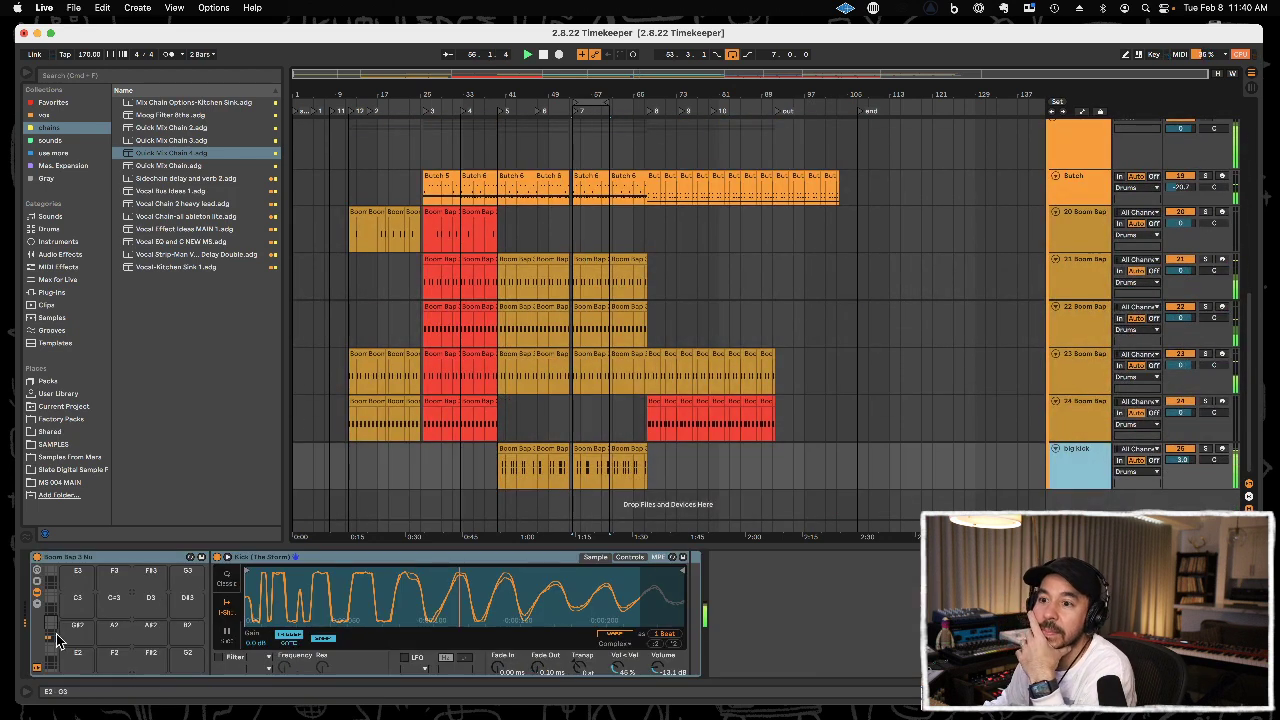
left_click(52, 643)
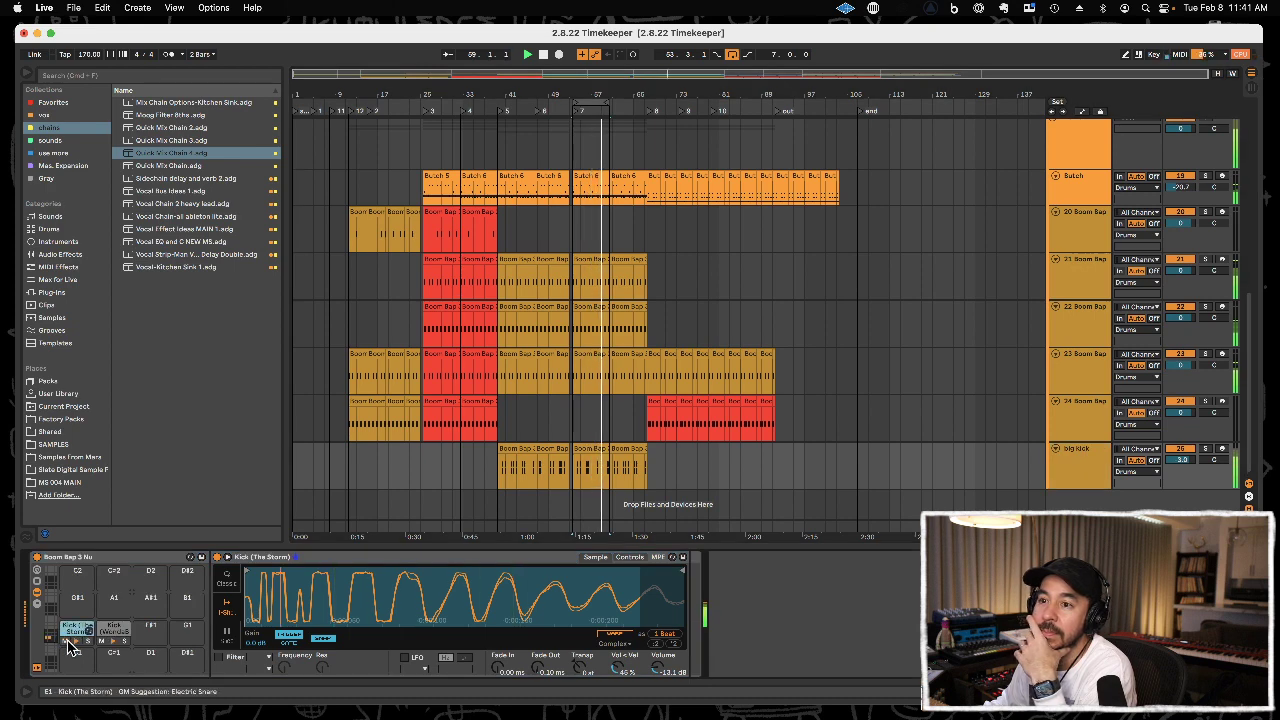
left_click(112, 632)
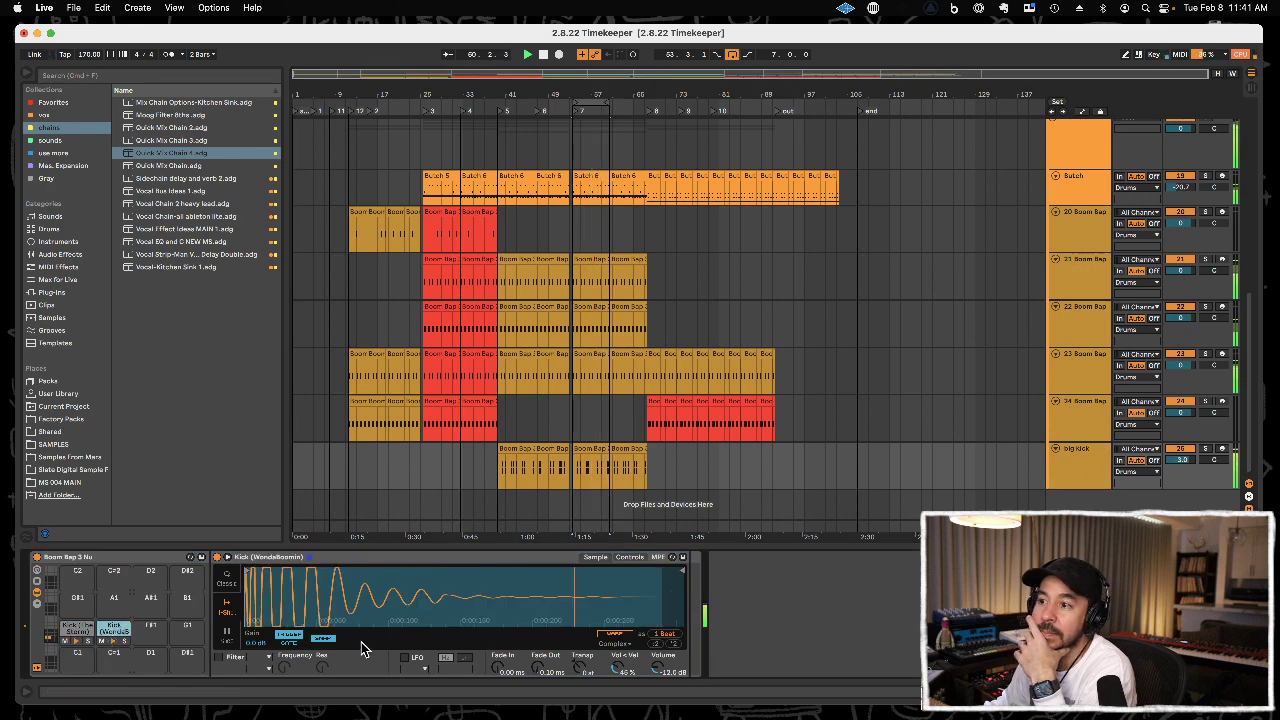
left_click_drag(547, 666, 547, 630)
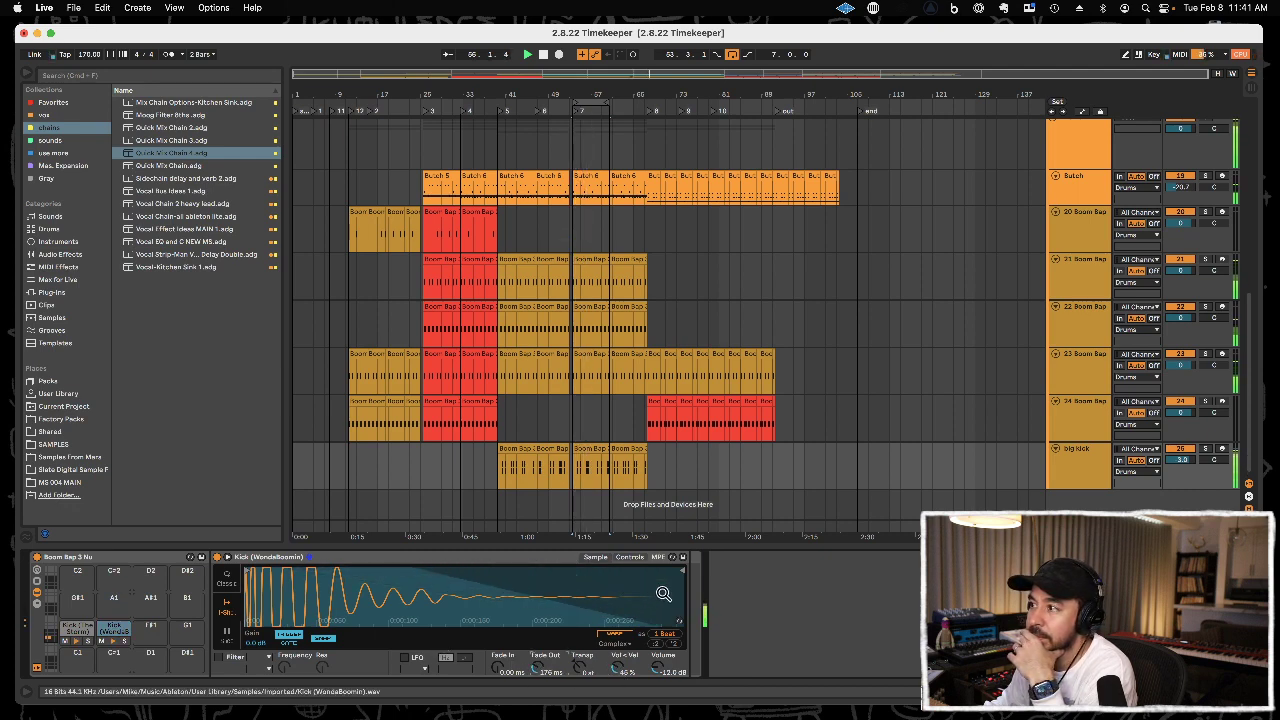
left_click_drag(658, 572, 624, 574)
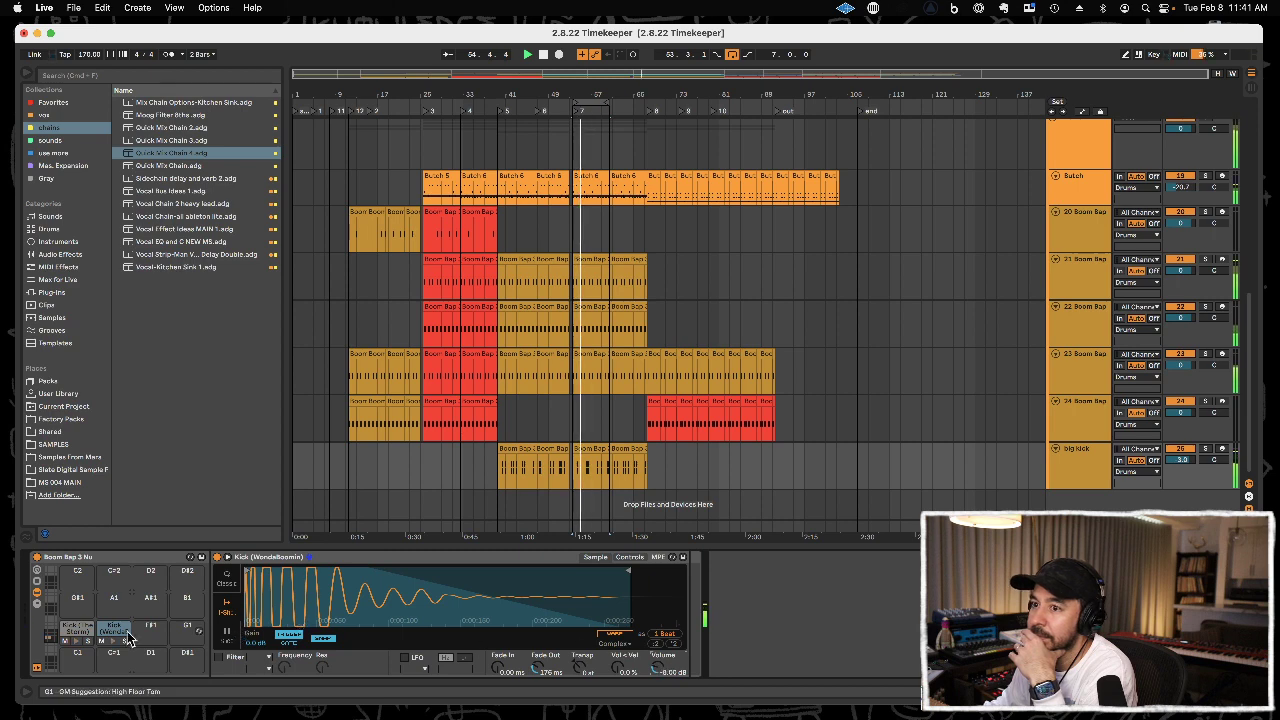
Set Kick (The Storm) to Fade Out 91.6 ms, Vol<Vel 0% and Volume -11.1 dB, and collapse the device view.
left_click(85, 632)
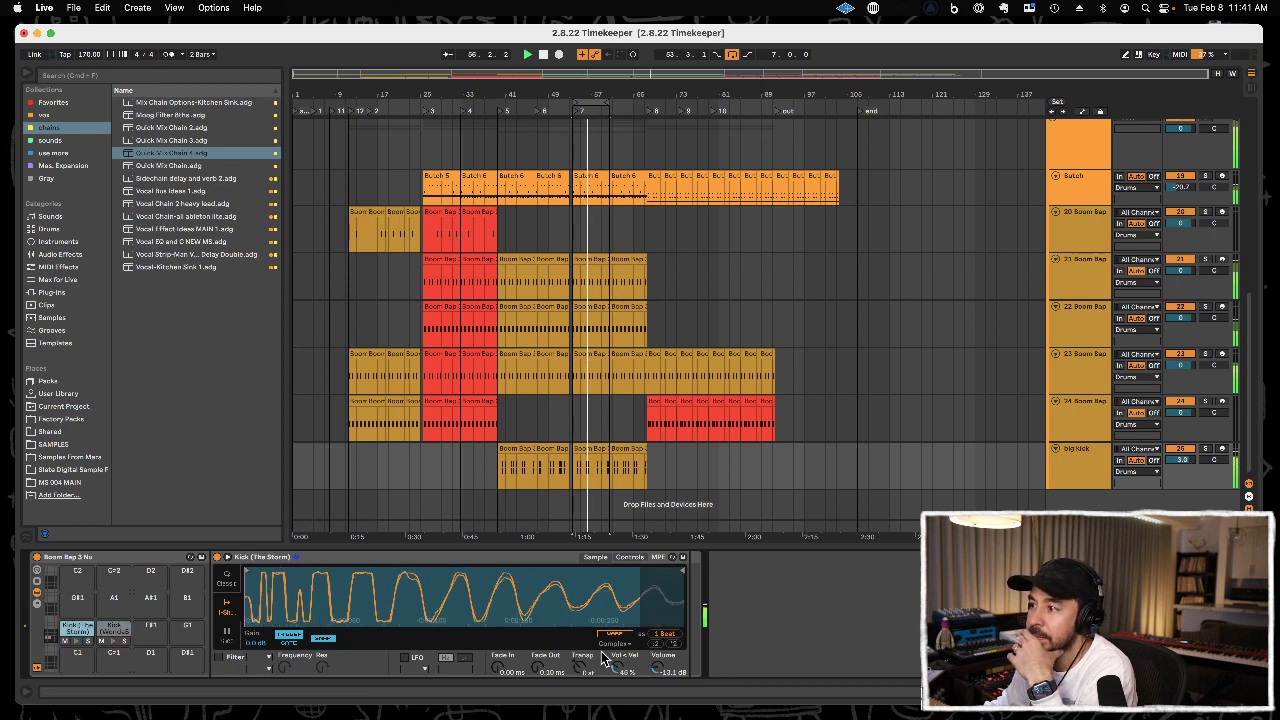
left_click_drag(537, 669, 537, 632)
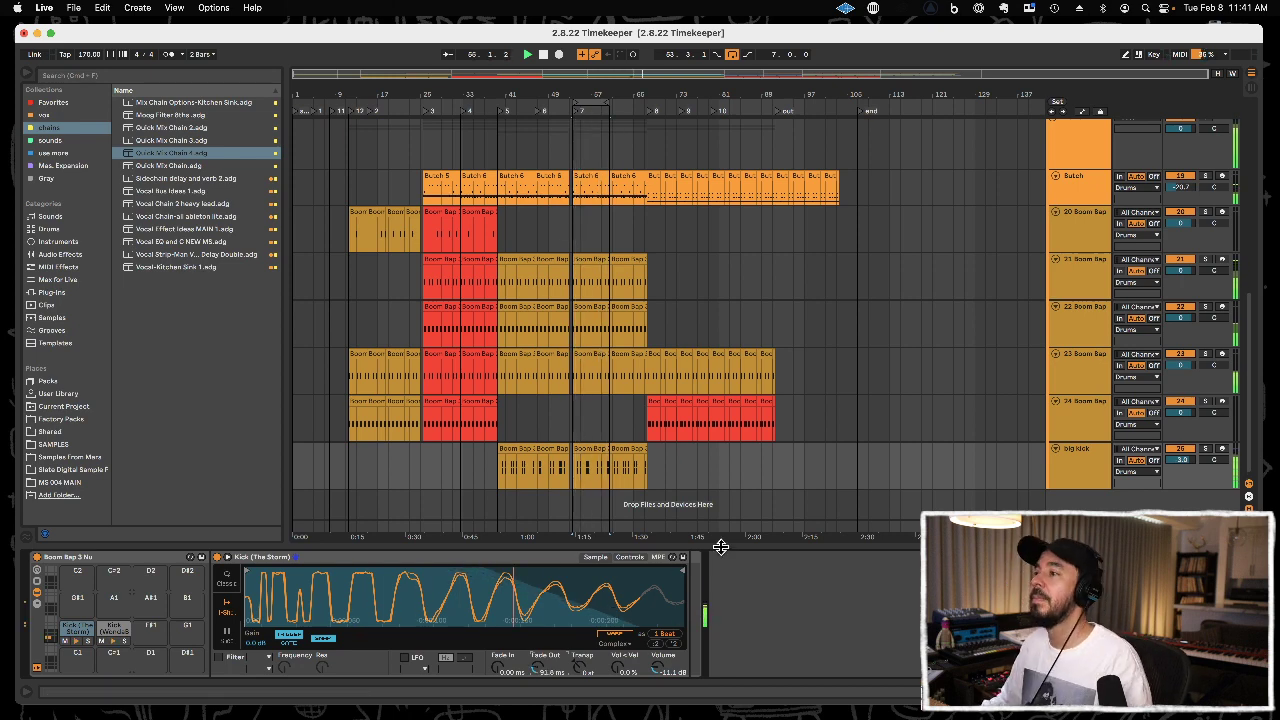
left_click_drag(721, 545, 715, 690)
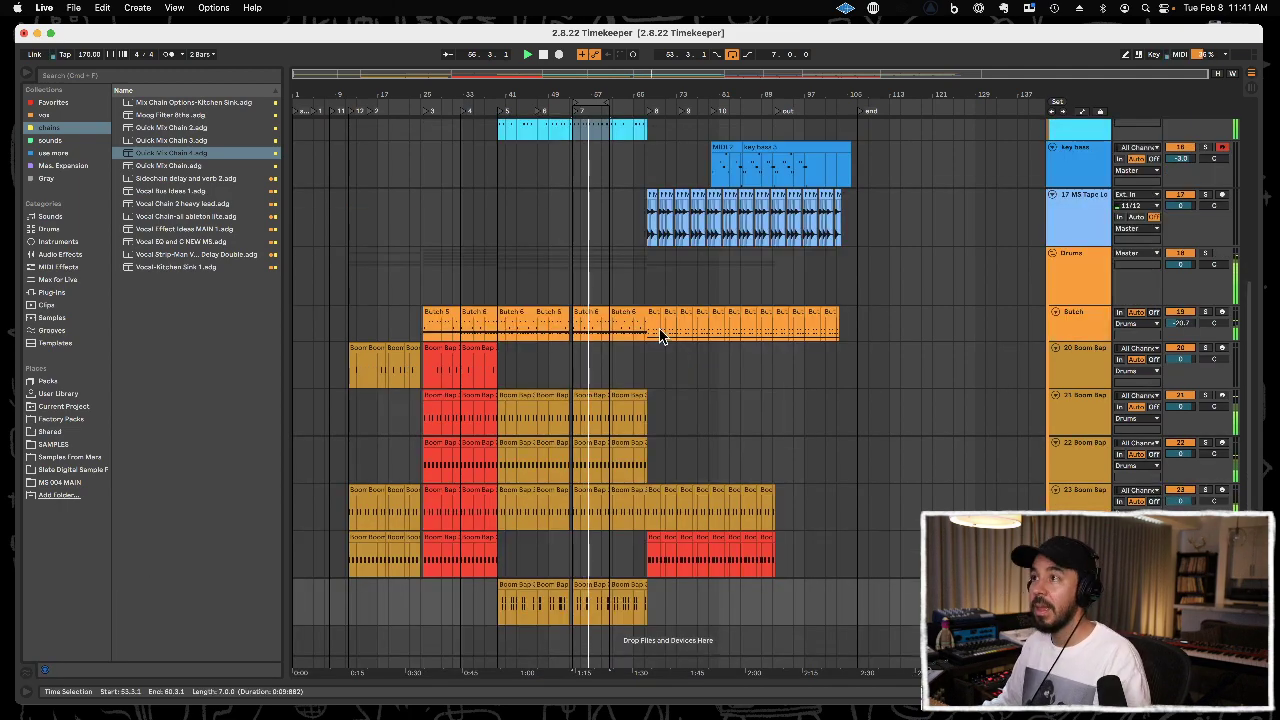
Delete the opening time from 1.1.1 to 4.3.1 across all tracks of the arrangement.
left_click_drag(328, 93, 470, 188)
scroll(433, 248, "up", 5)
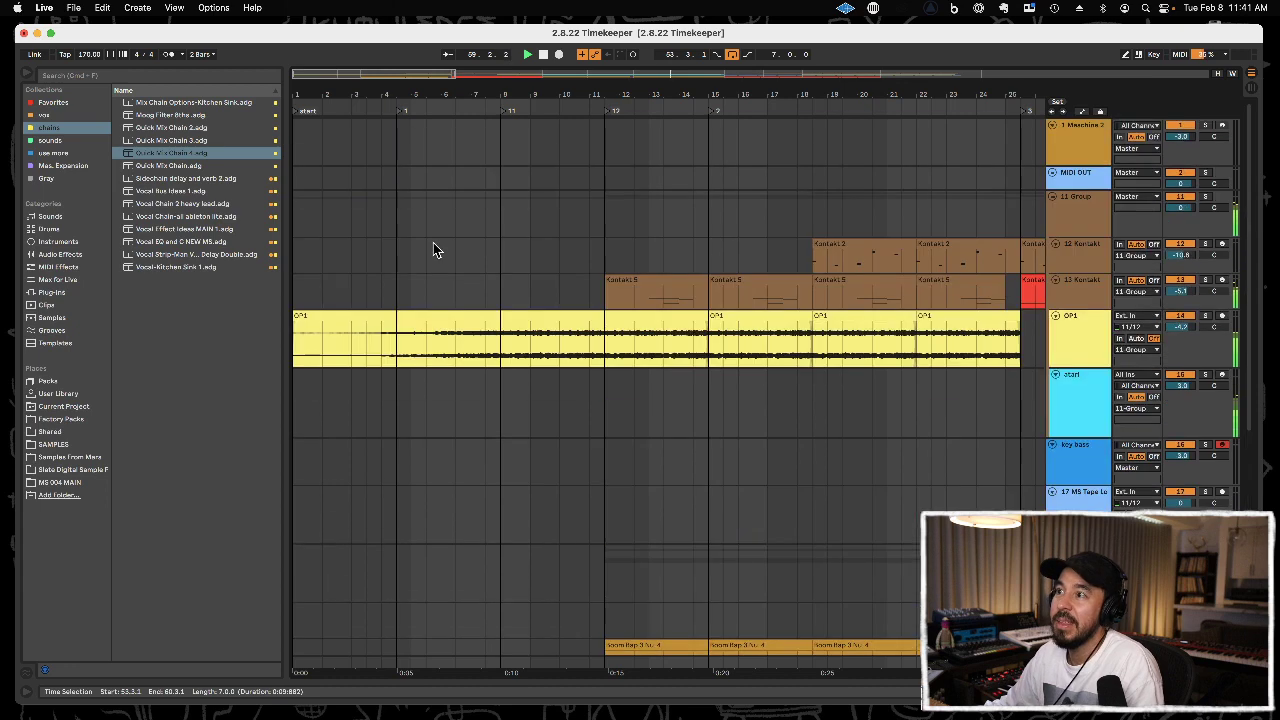
left_click(395, 291)
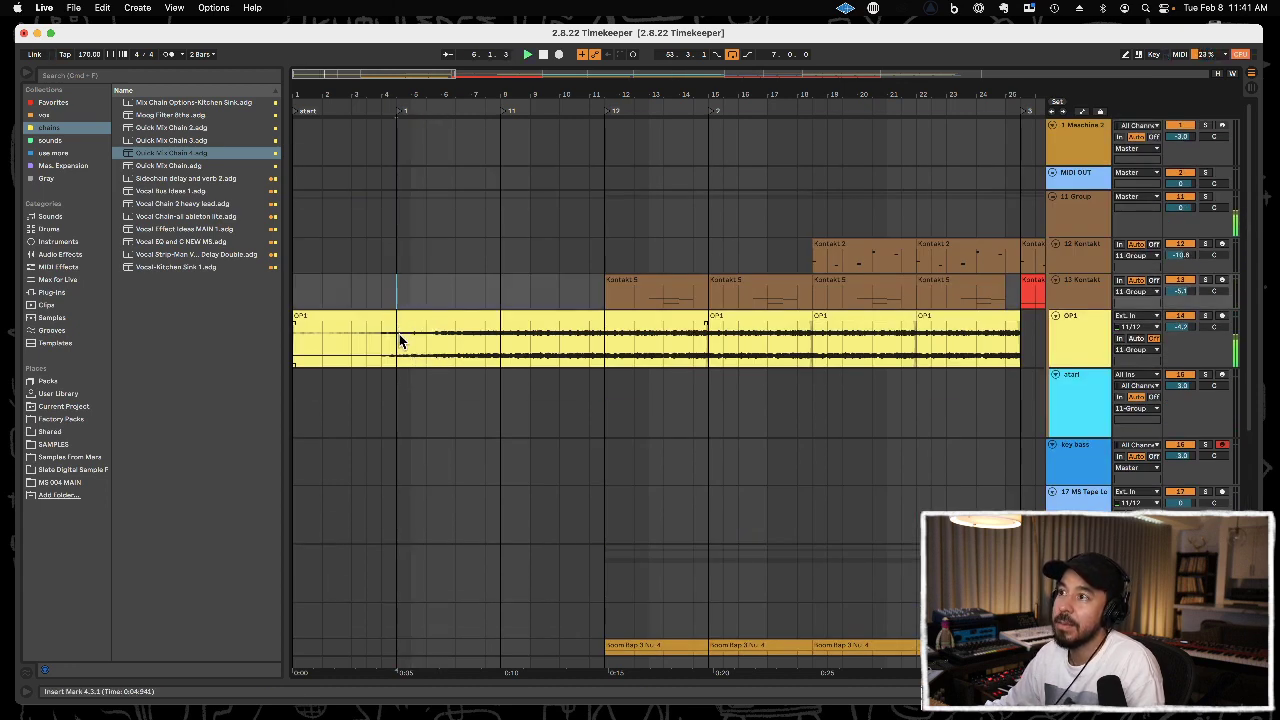
left_click_drag(399, 340, 283, 349)
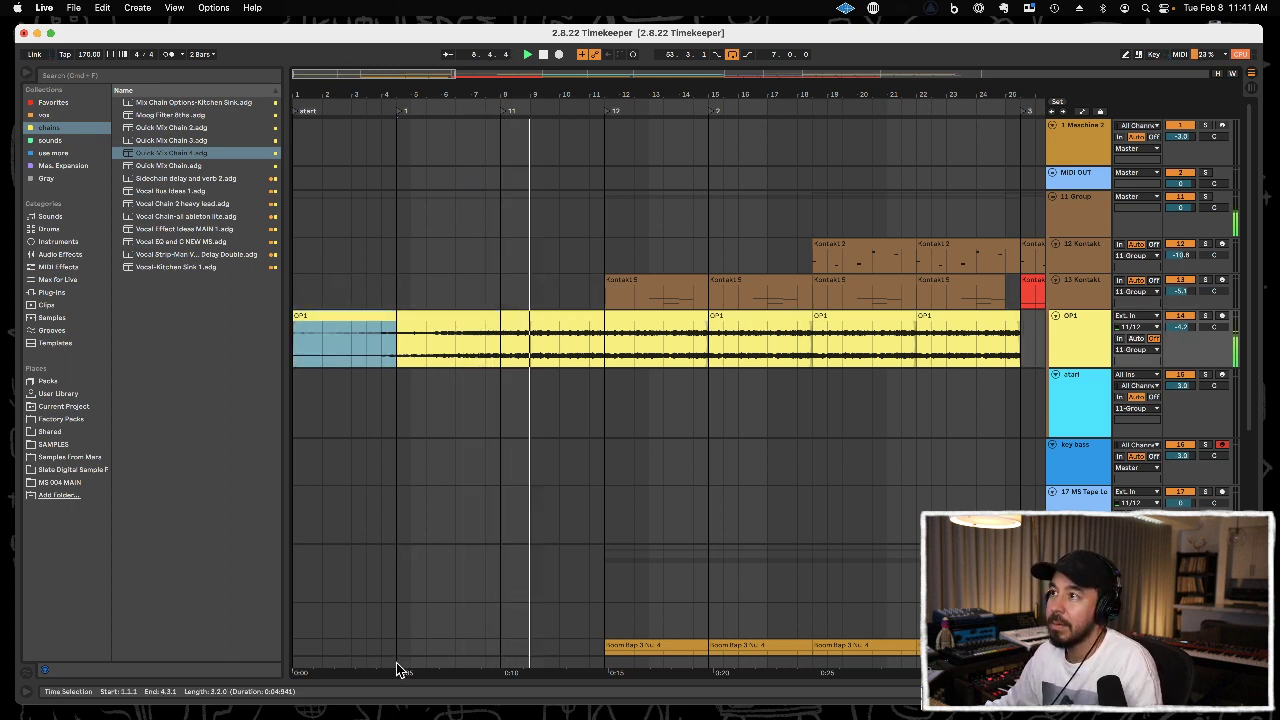
key("space")
left_click_drag(396, 662, 271, 657)
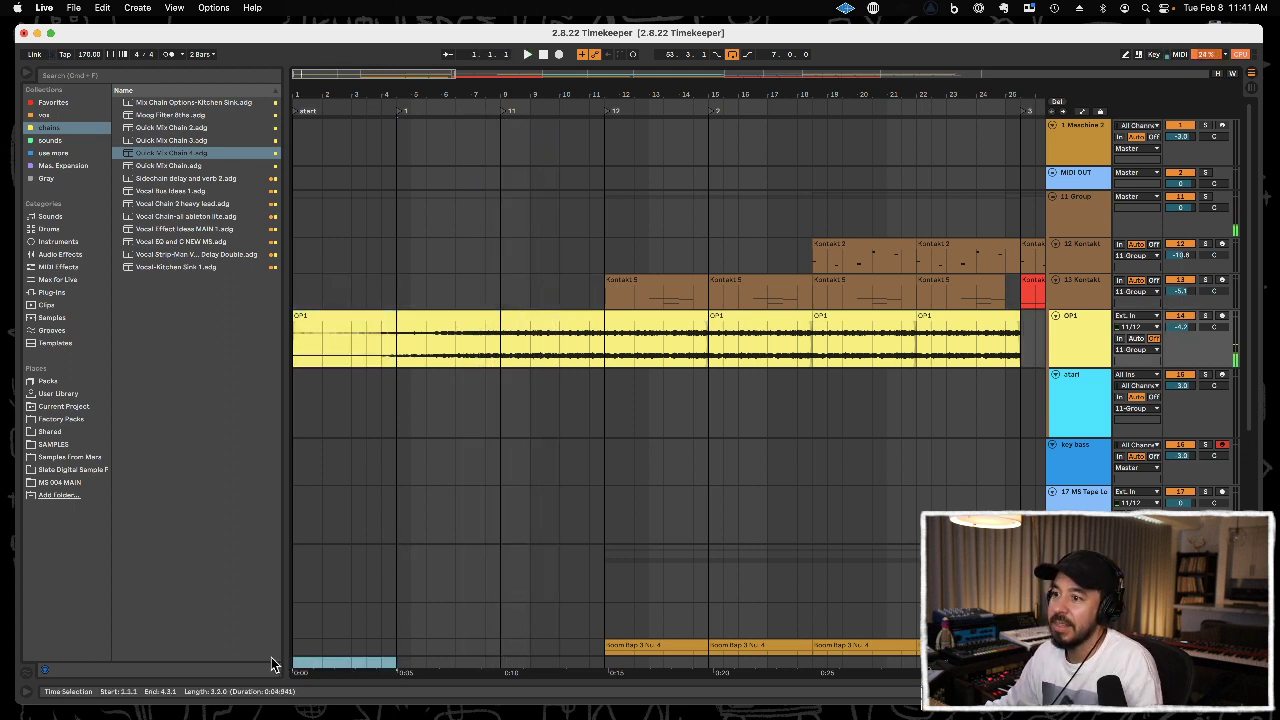
key("super+shift+BackSpace")
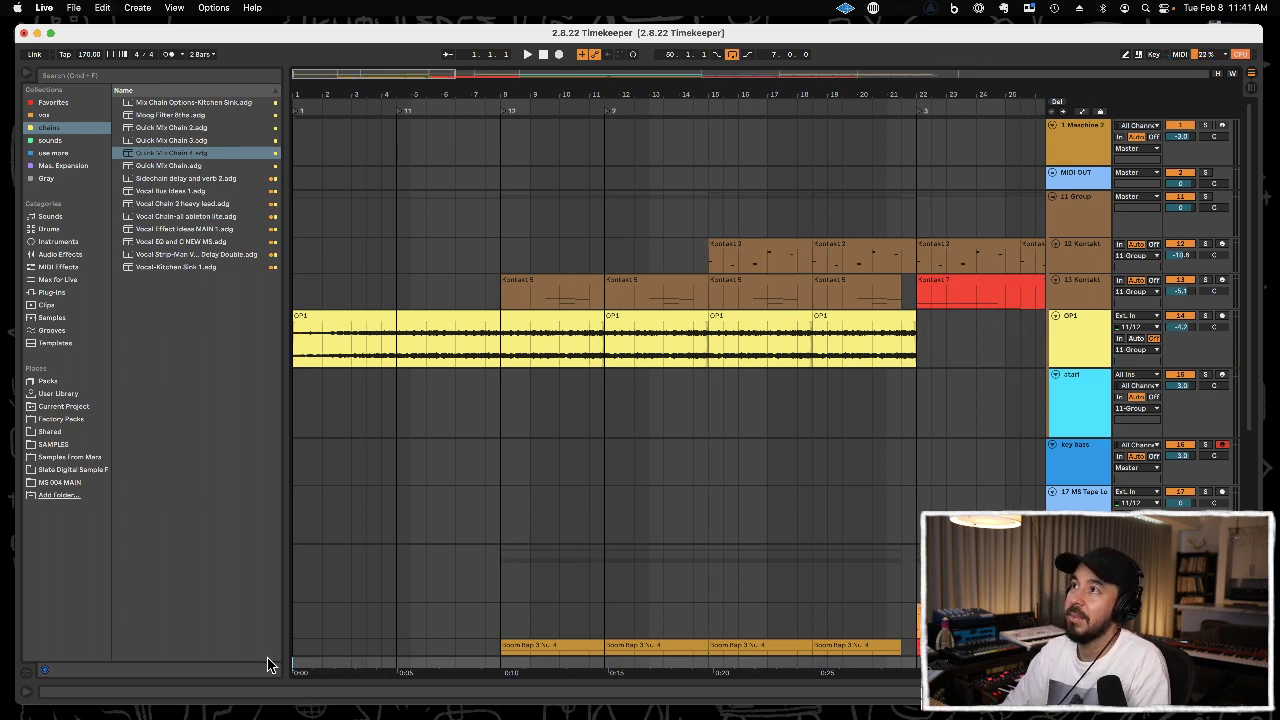
Add a fade-in of about two and a half bars to the first OP1 clip and play the song from the start.
left_click(296, 325)
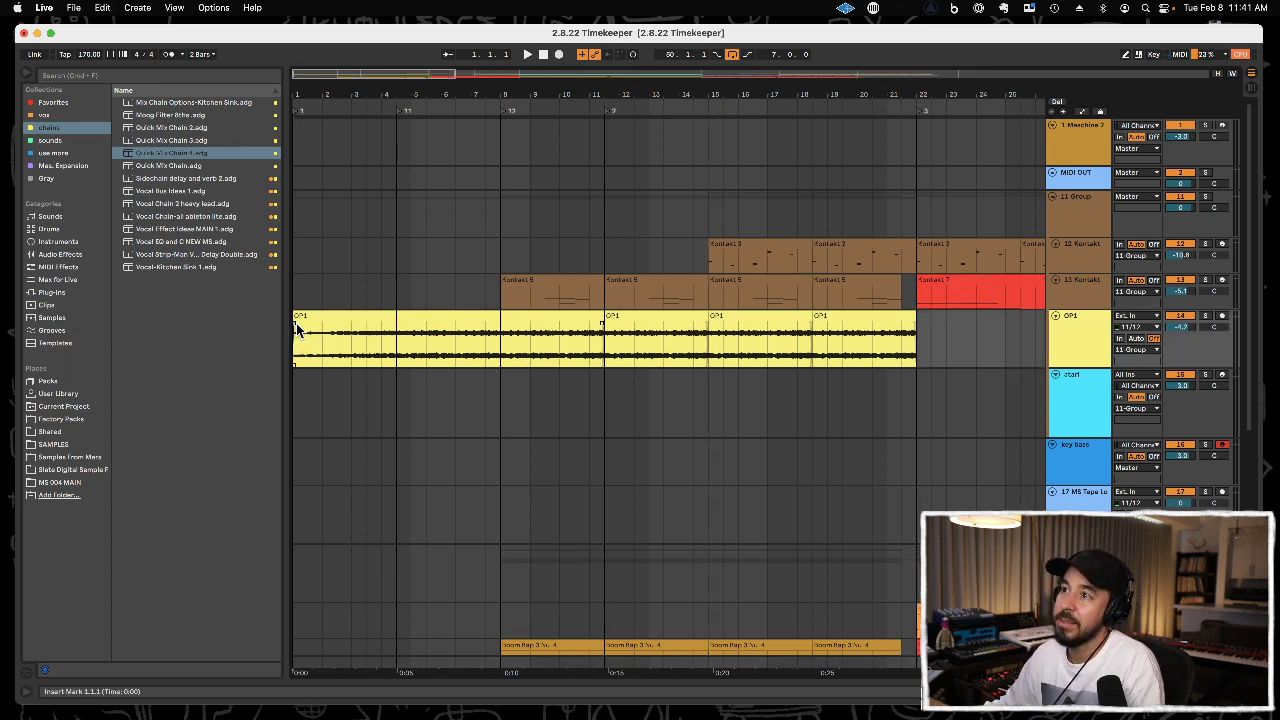
left_click(294, 390)
key("space")
left_click_drag(308, 323, 361, 326)
key("space")
key("space")
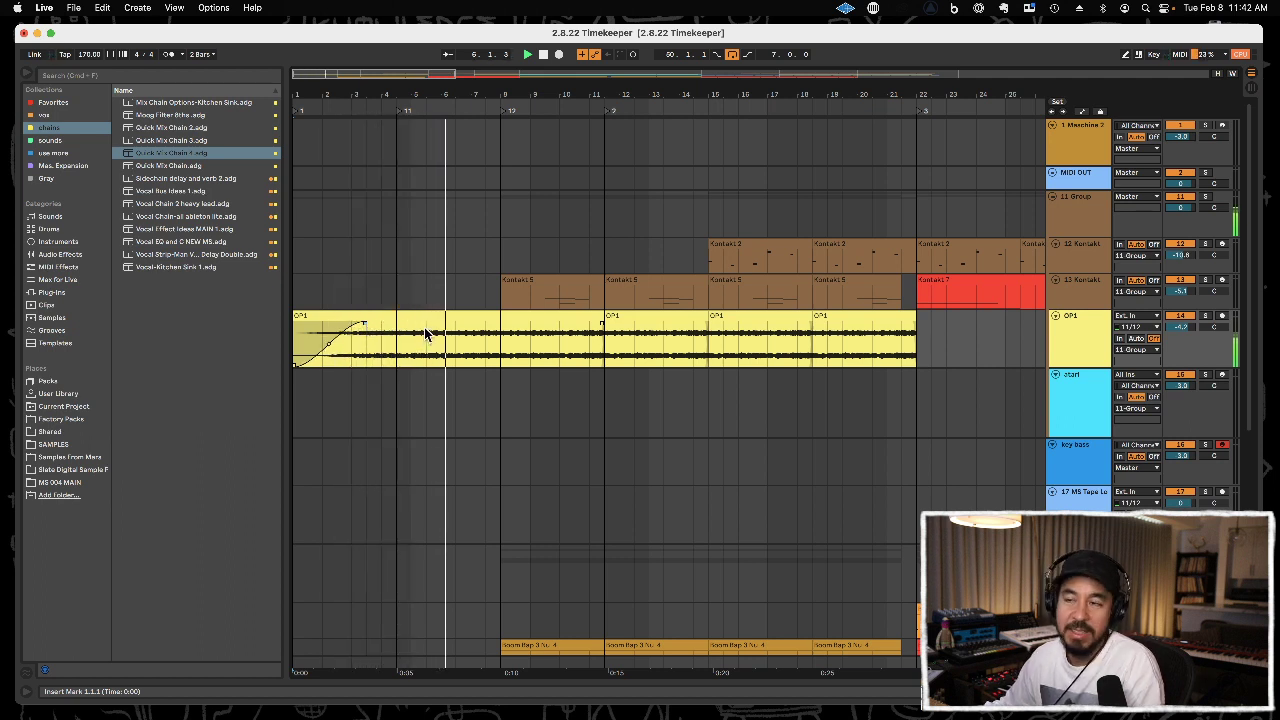
Load the EQ Eight preset Master Thinner onto the 24 Boom Bap track.
left_click_drag(600, 94, 600, 48)
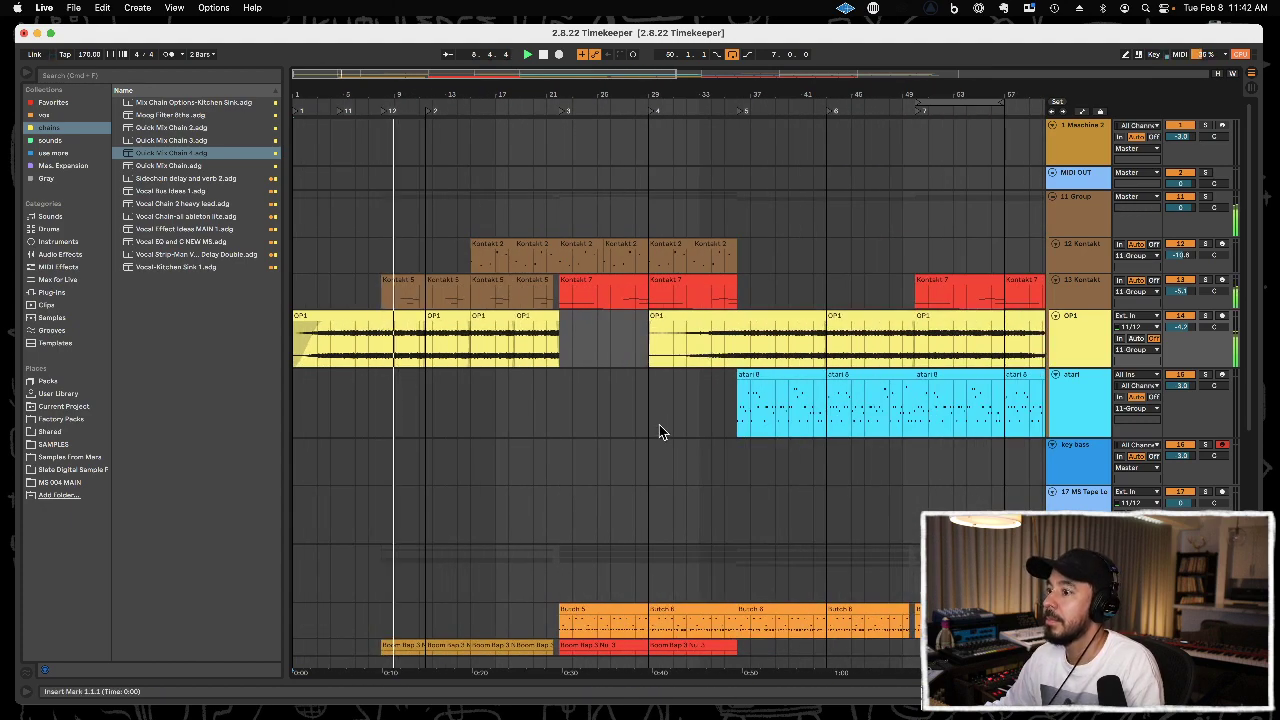
scroll(657, 430, "down", 3)
scroll(653, 436, "down", 5)
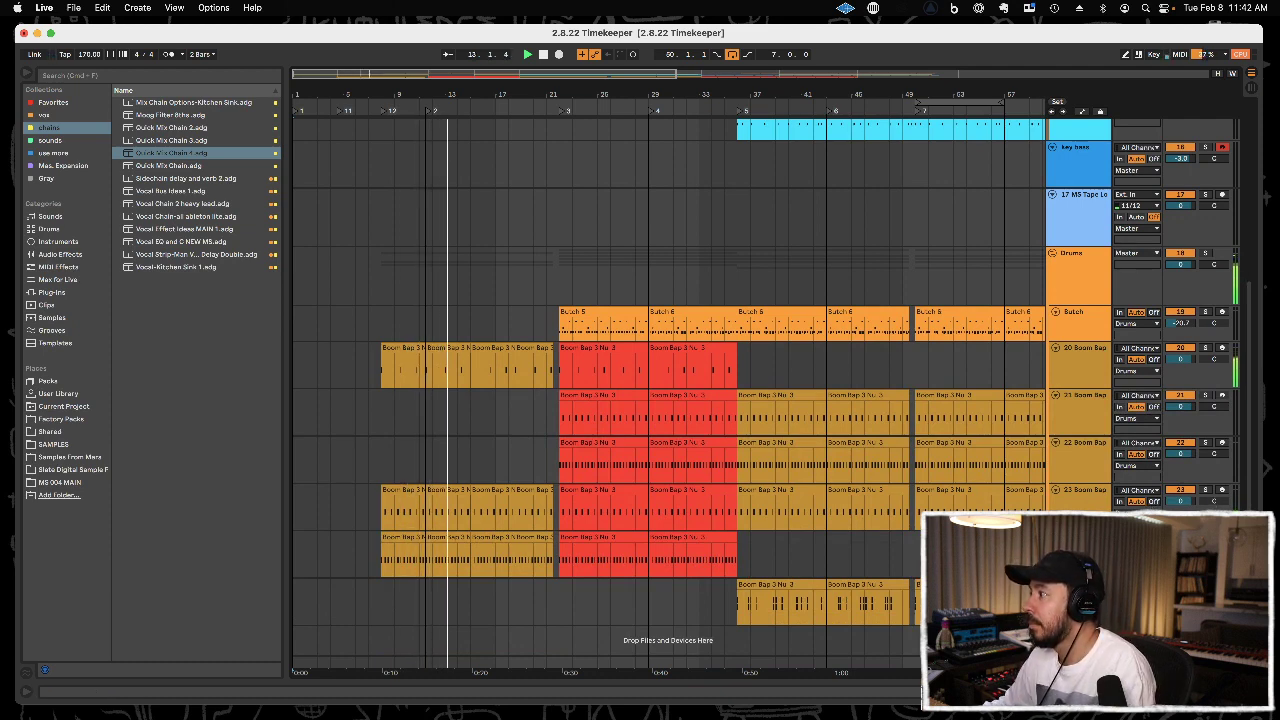
left_click(60, 254)
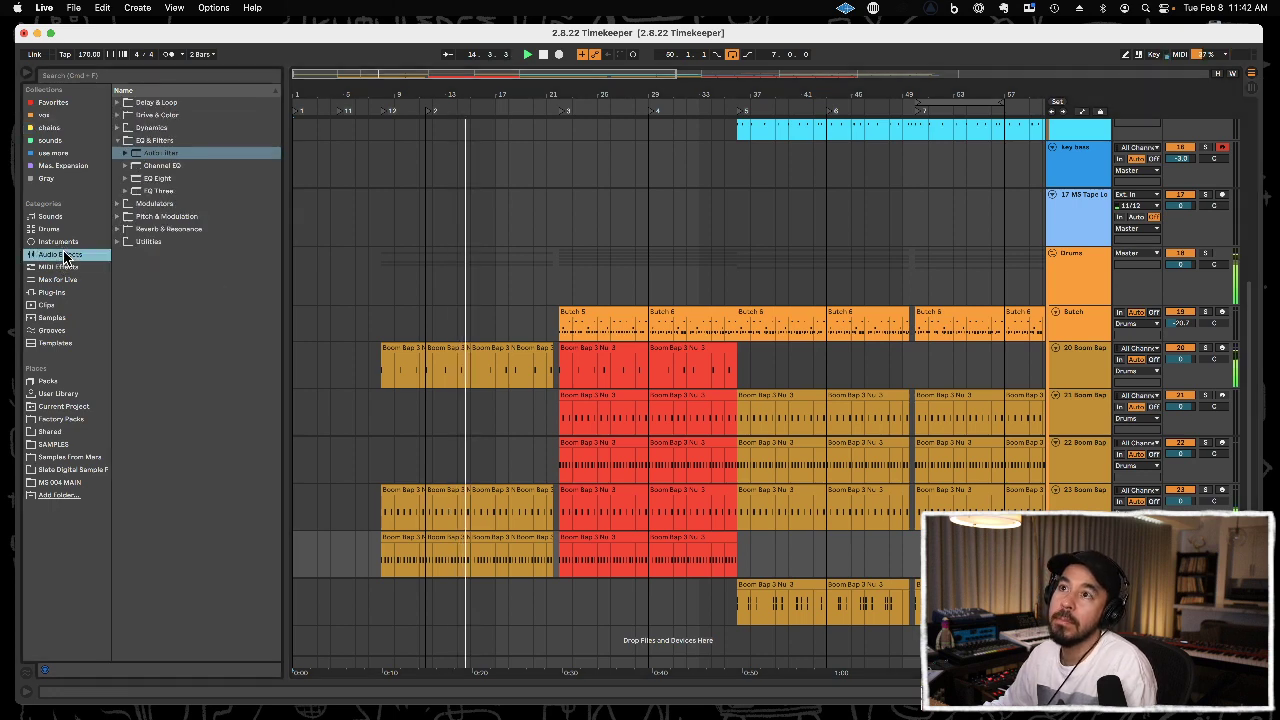
left_click(137, 180)
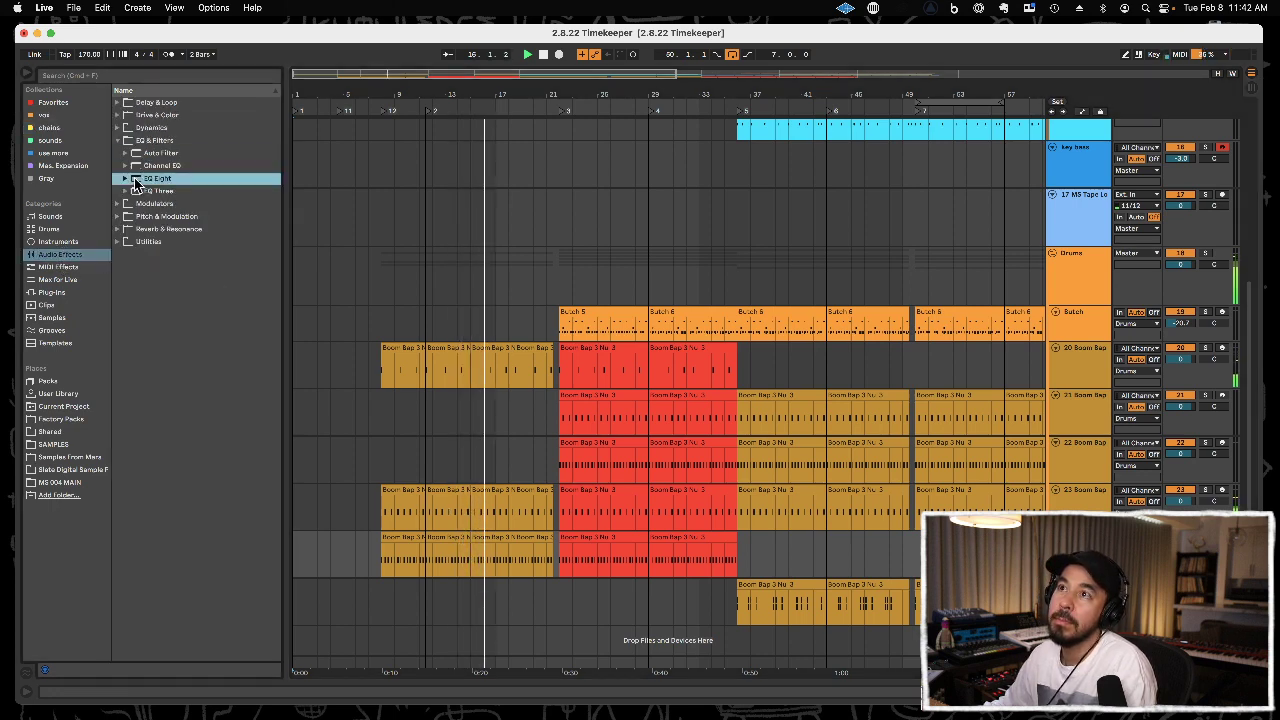
left_click(128, 179)
left_click(152, 268)
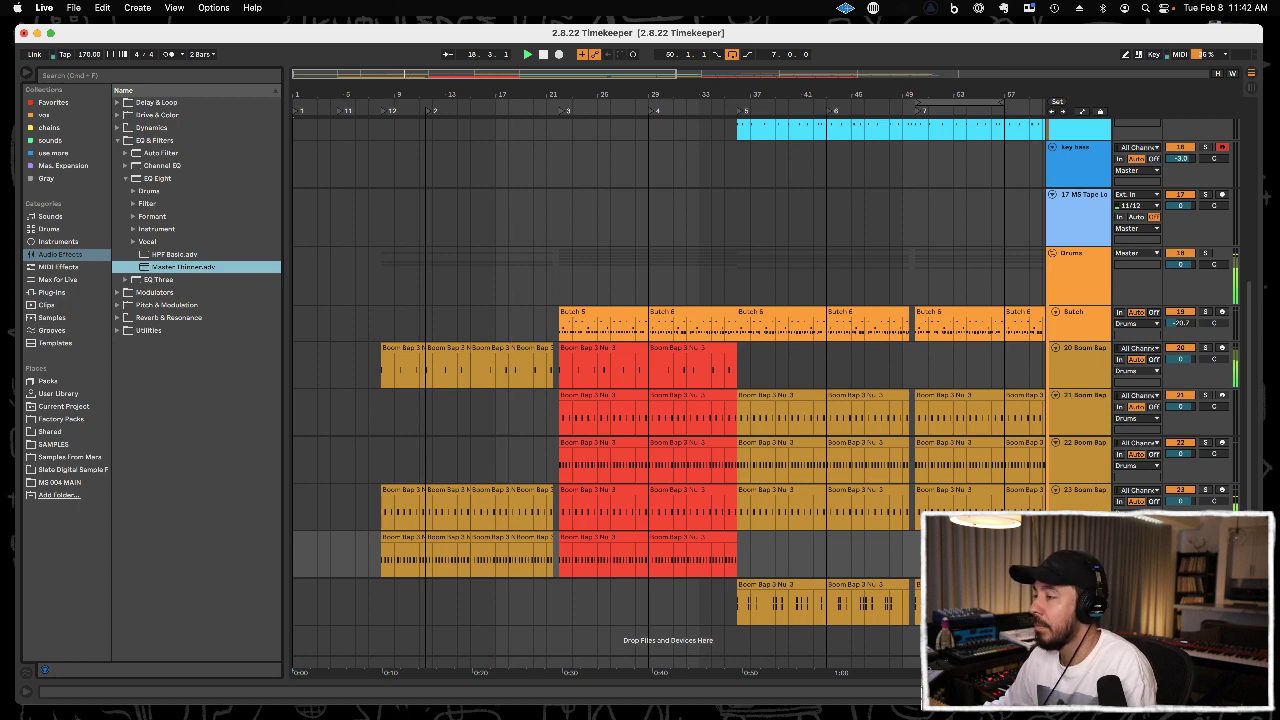
In the Master Thinner EQ, place the low cut at 79.1 Hz and the high cut at 1.41 kHz, and boost 825 Hz by about 3 dB.
left_click_drag(792, 621, 815, 625)
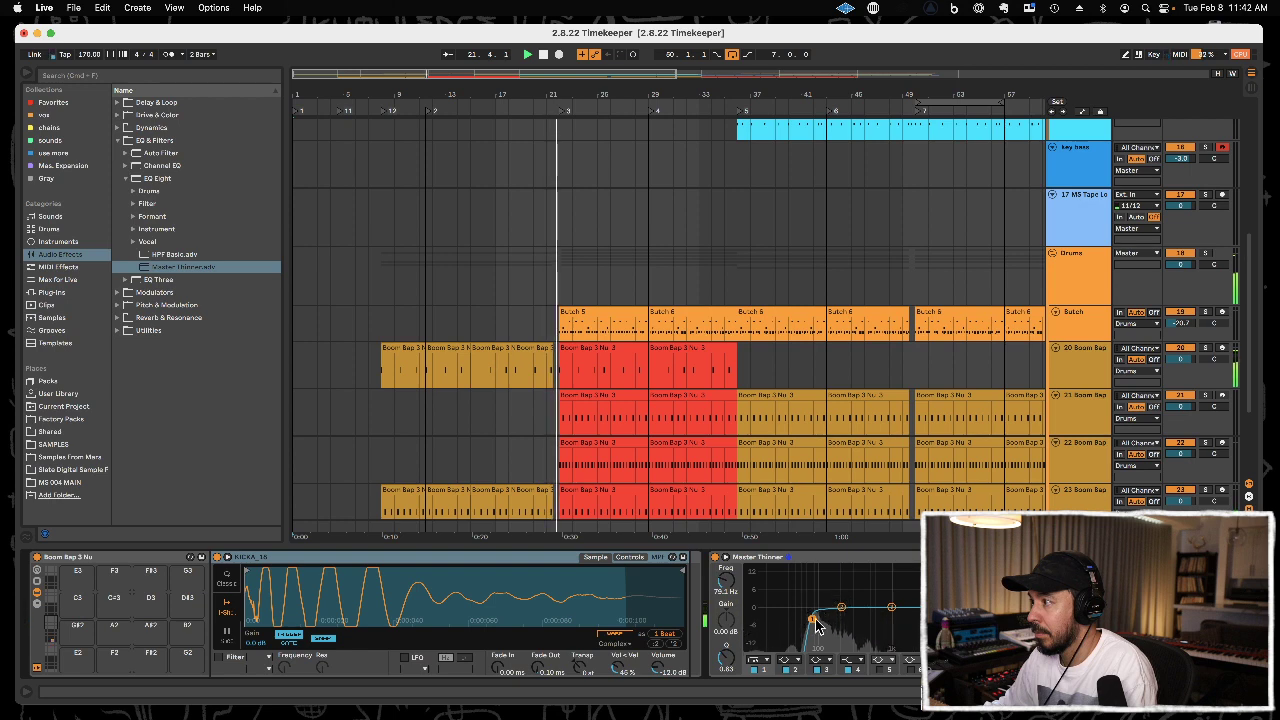
left_click_drag(975, 621, 901, 622)
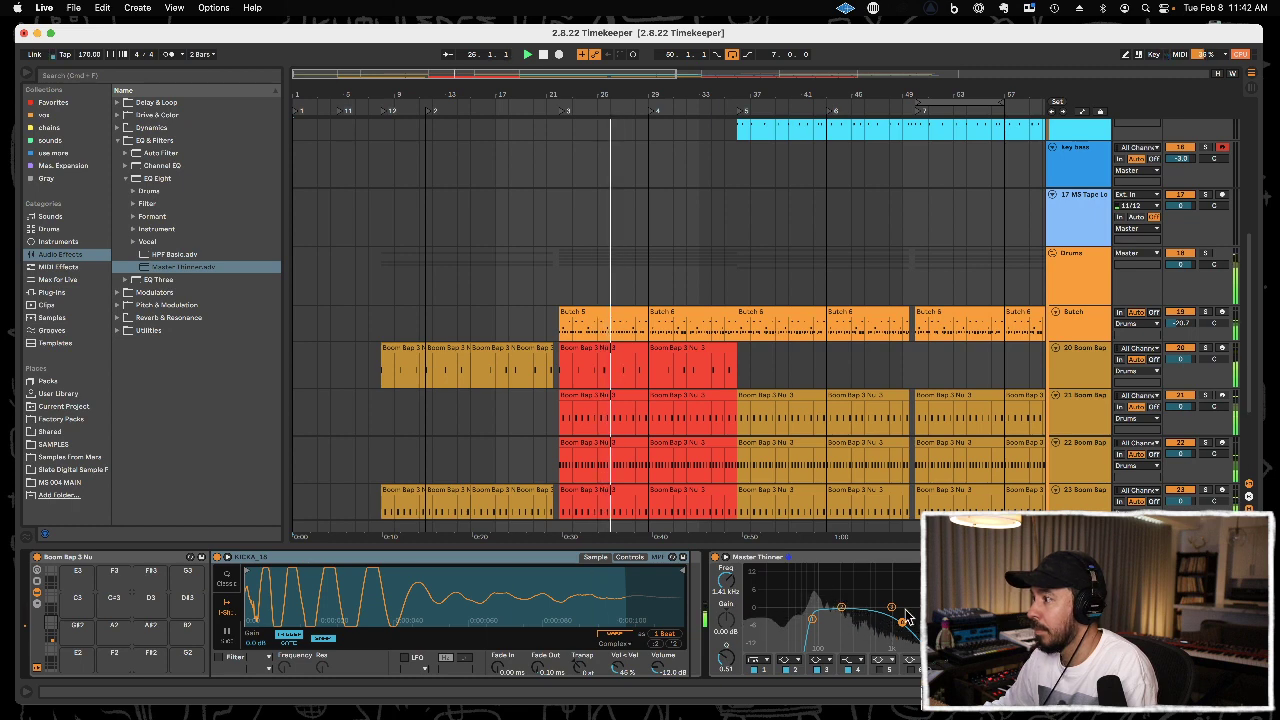
left_click_drag(842, 607, 885, 598)
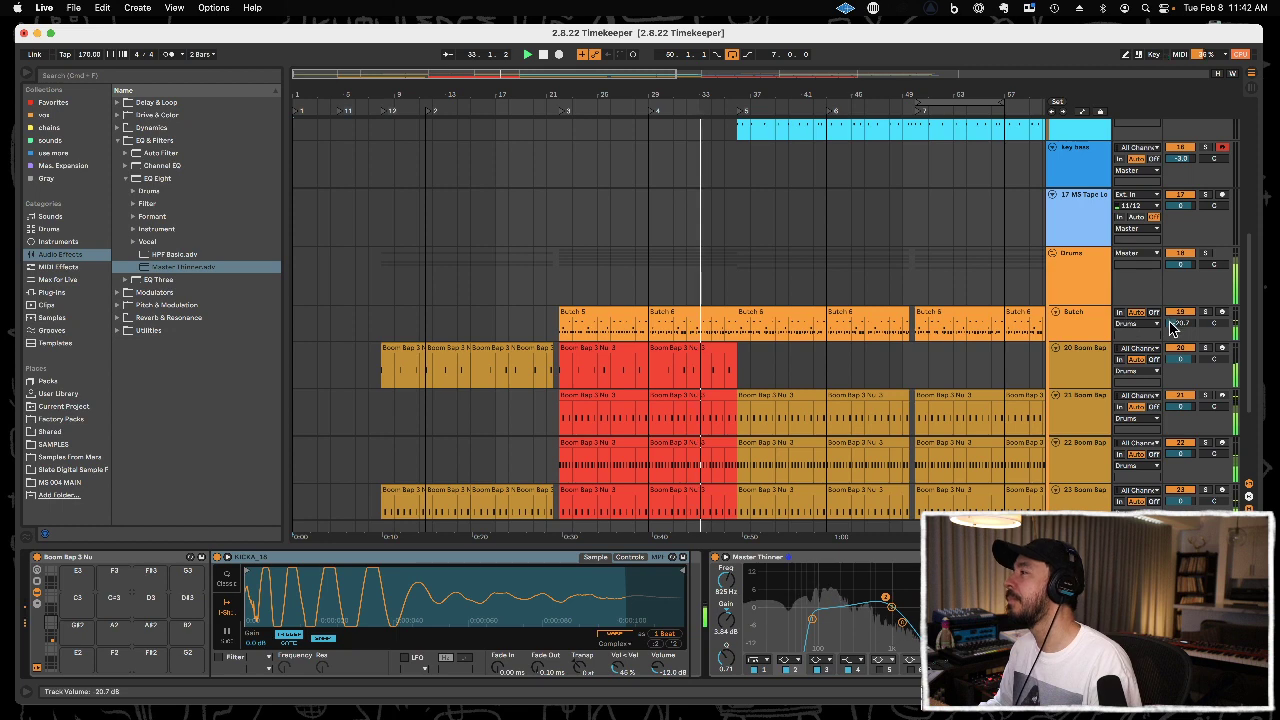
Add an EQ Eight to the Butch track with a low cut just below 90 Hz and a high shelf at 3.16 kHz lowered about 6 dB.
left_click(1086, 320)
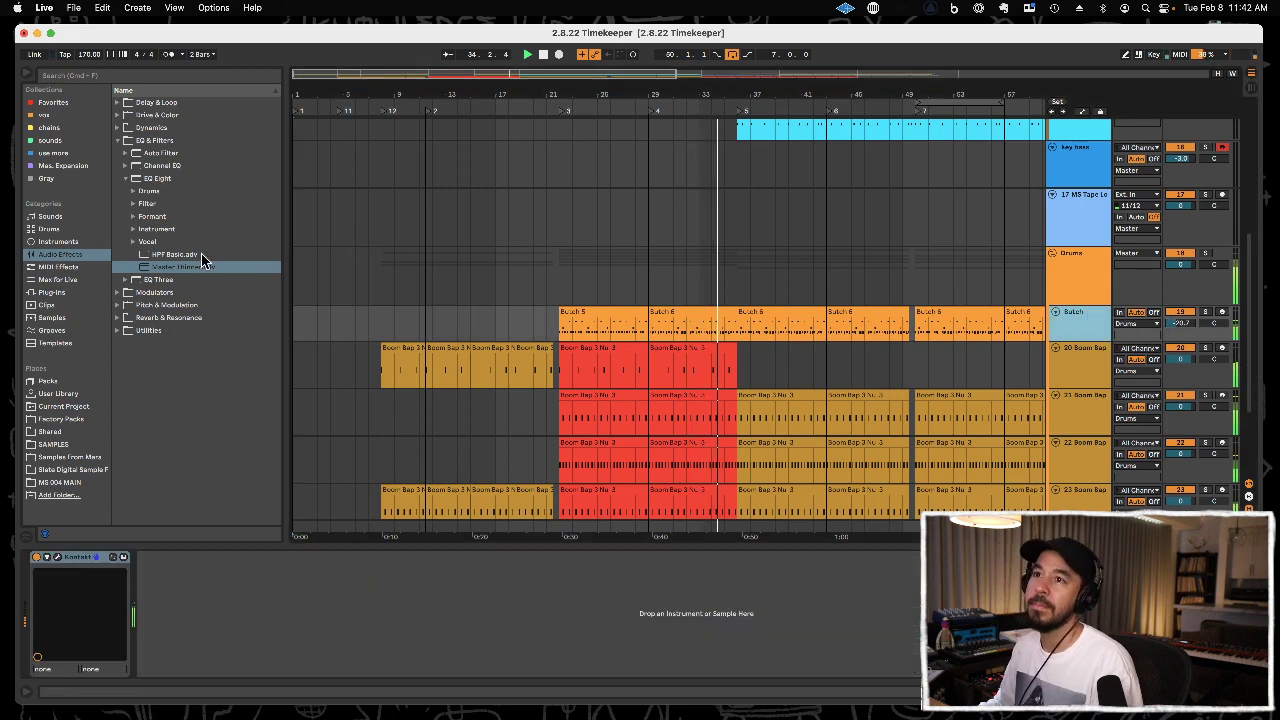
left_click_drag(140, 178, 1086, 312)
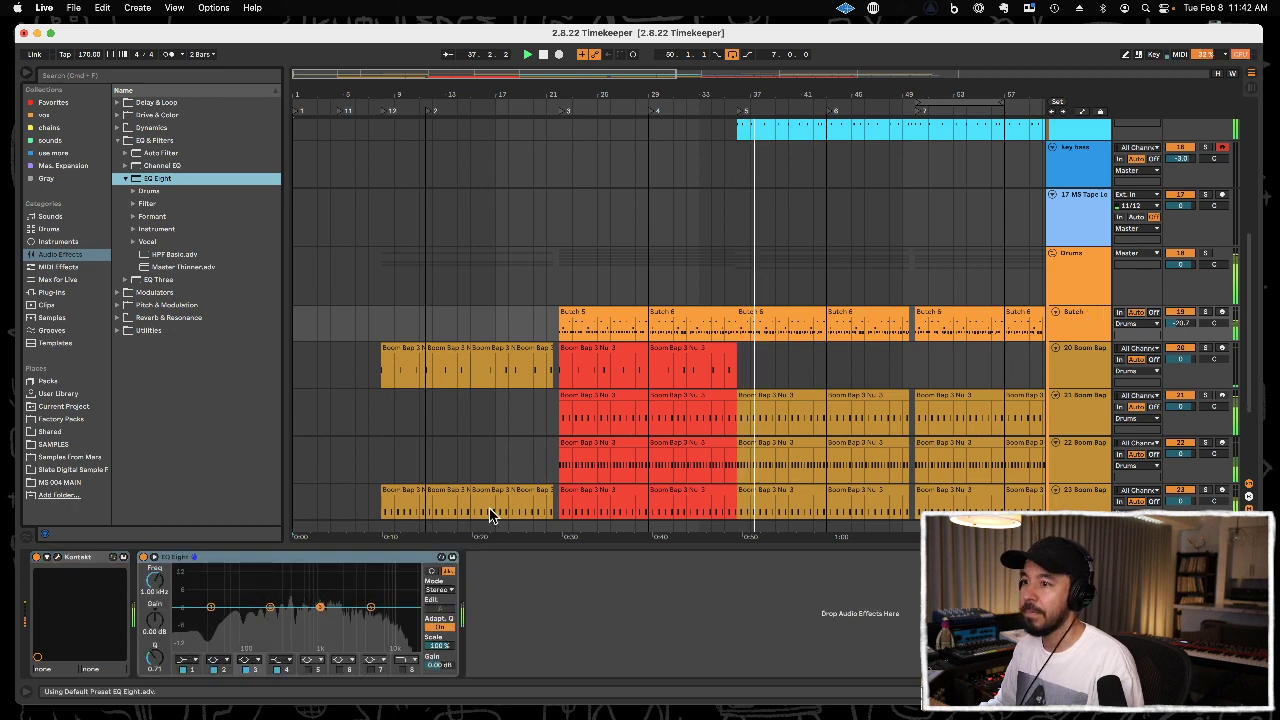
left_click(210, 659)
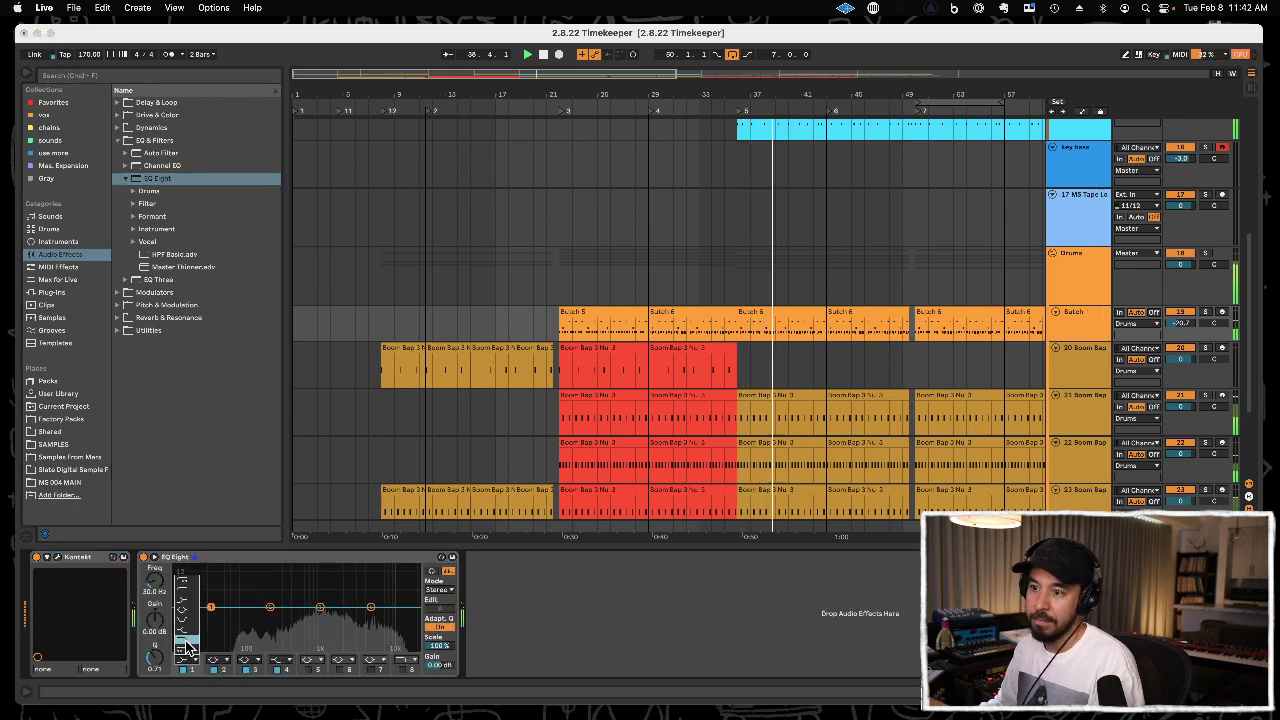
left_click(193, 596)
left_click_drag(211, 618, 244, 617)
left_click_drag(371, 607, 355, 623)
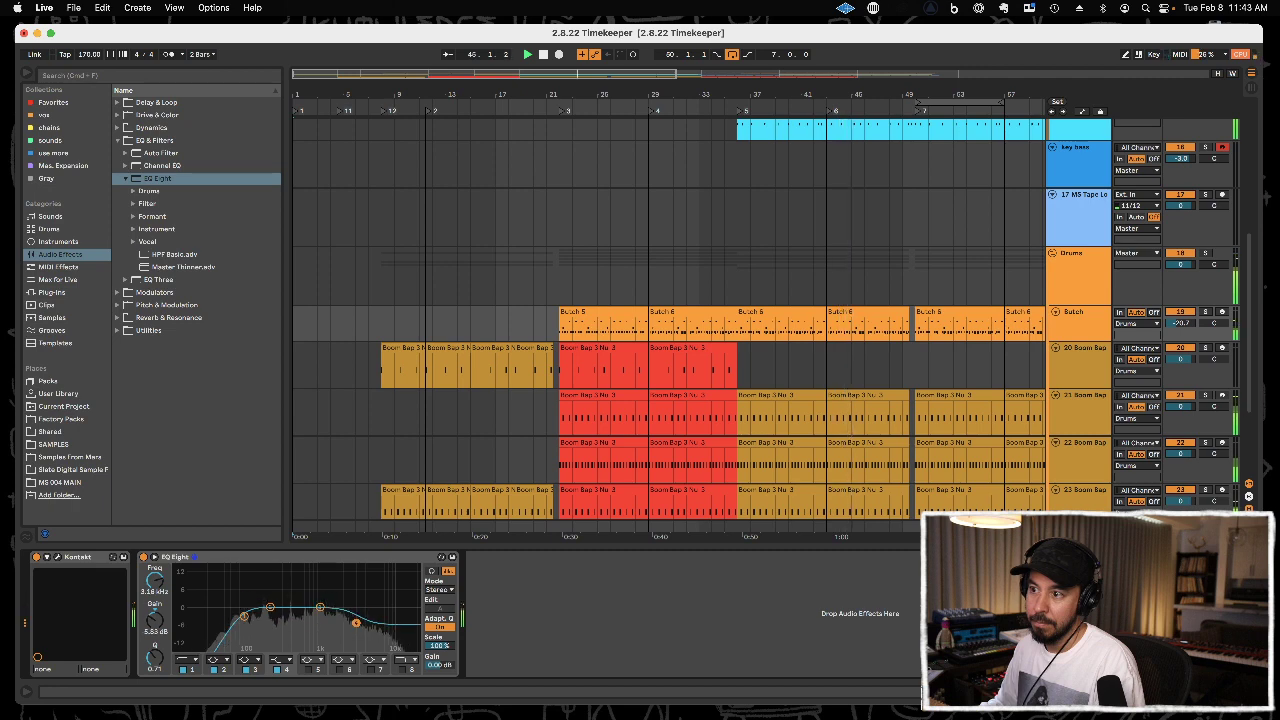
In the Butch track's enlarged EQ display, boost band 3 by 2.54 dB at 1.25 kHz with a Q of about 2, and return to the compact view.
left_click(155, 557)
mouse_move(868, 461)
left_mouse_down()
mouse_move(969, 428)
mouse_move(937, 418)
mouse_move(879, 445)
left_mouse_up()
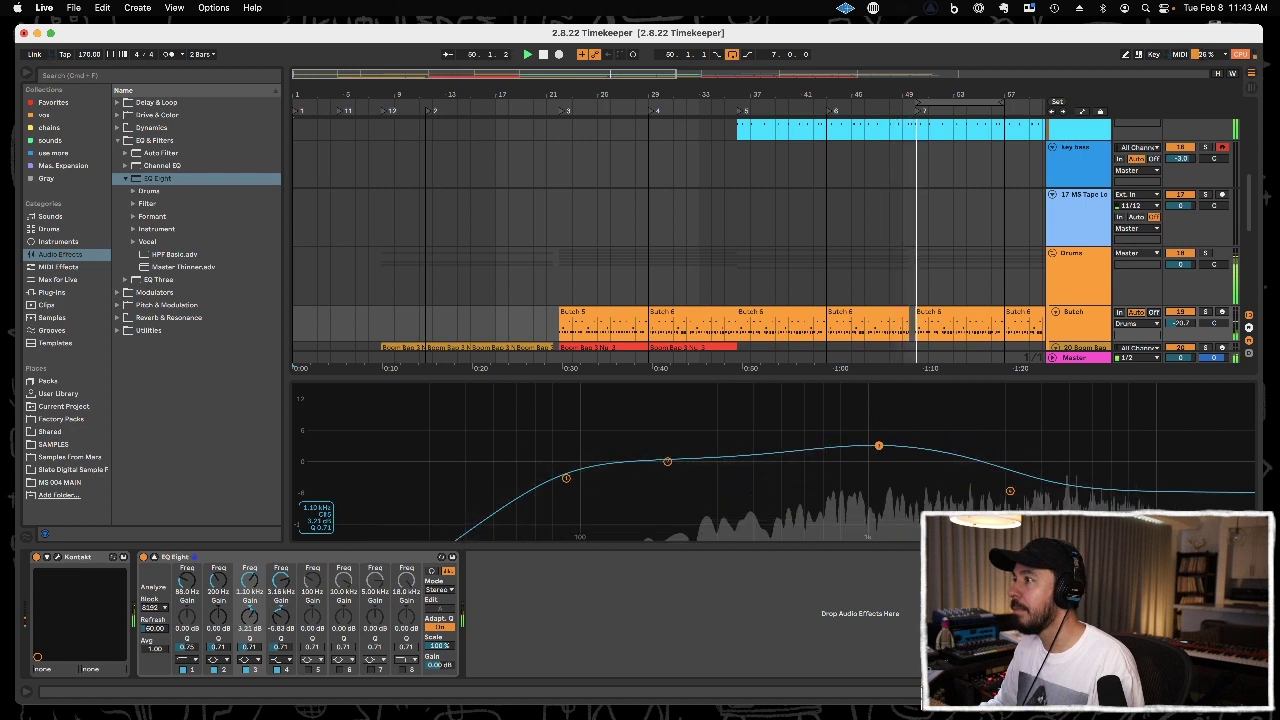
left_click_drag(249, 647, 249, 616)
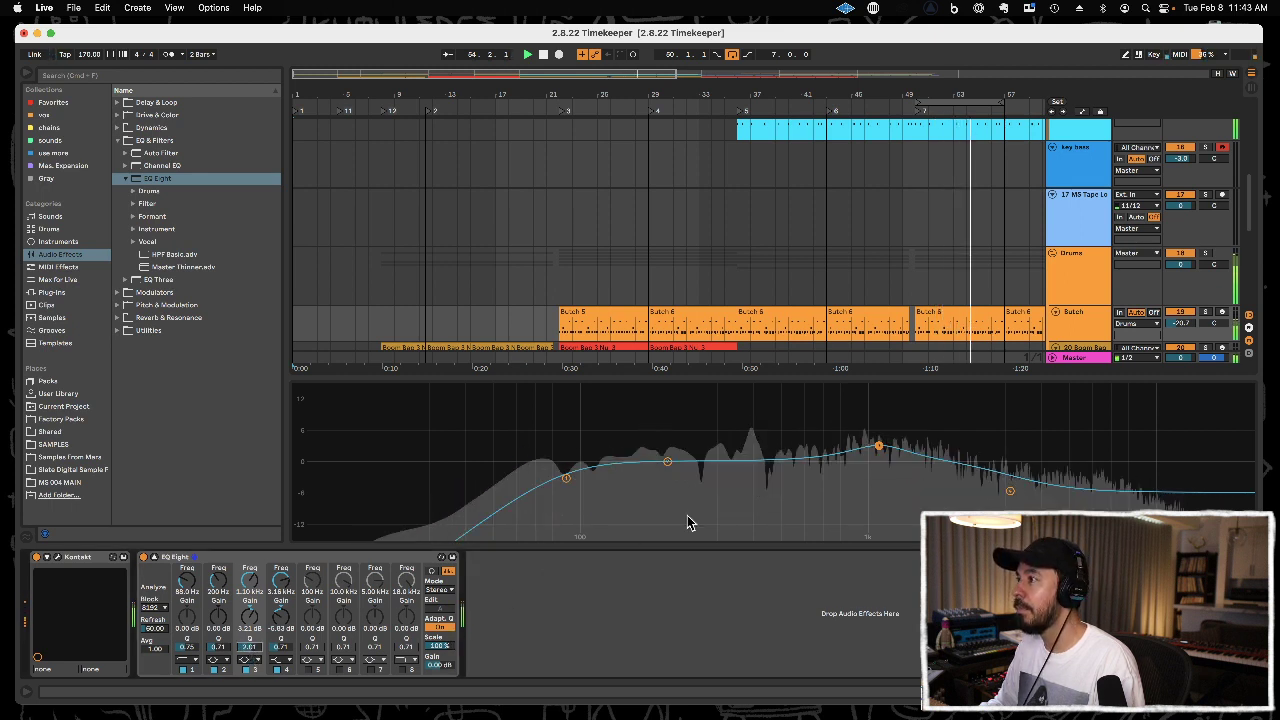
left_click_drag(876, 450, 894, 449)
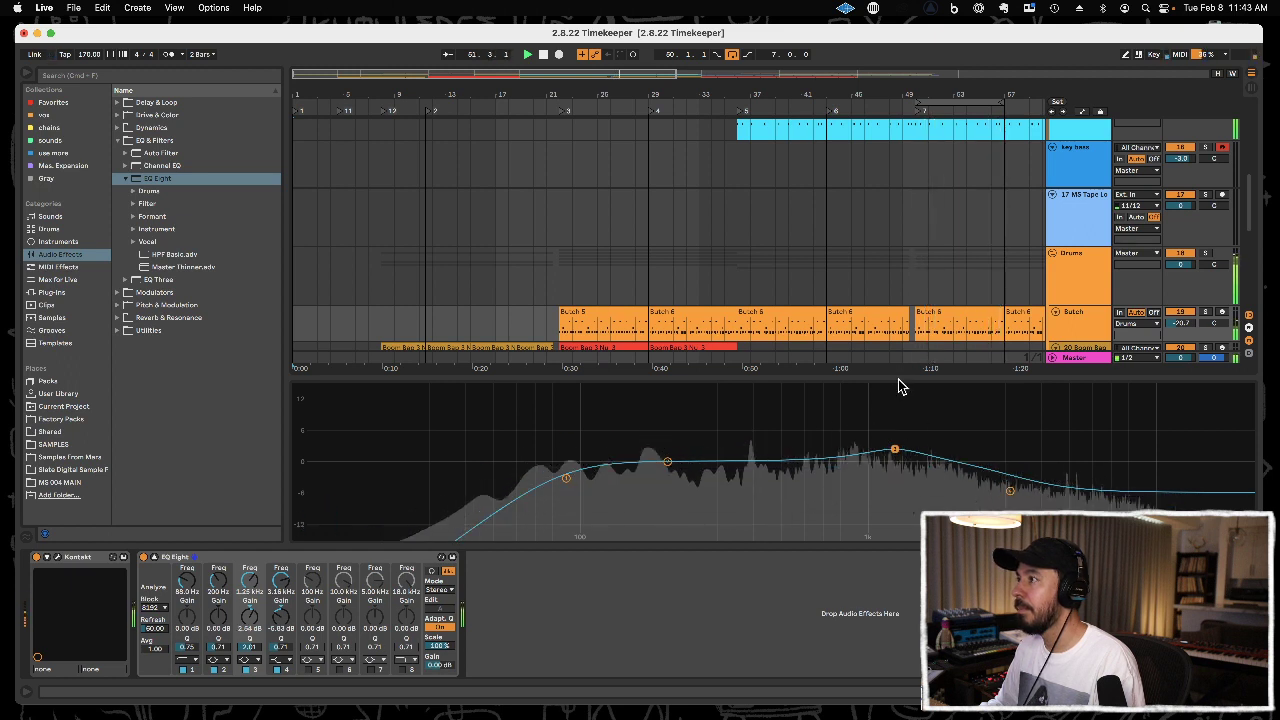
left_click(155, 557)
left_click(155, 557)
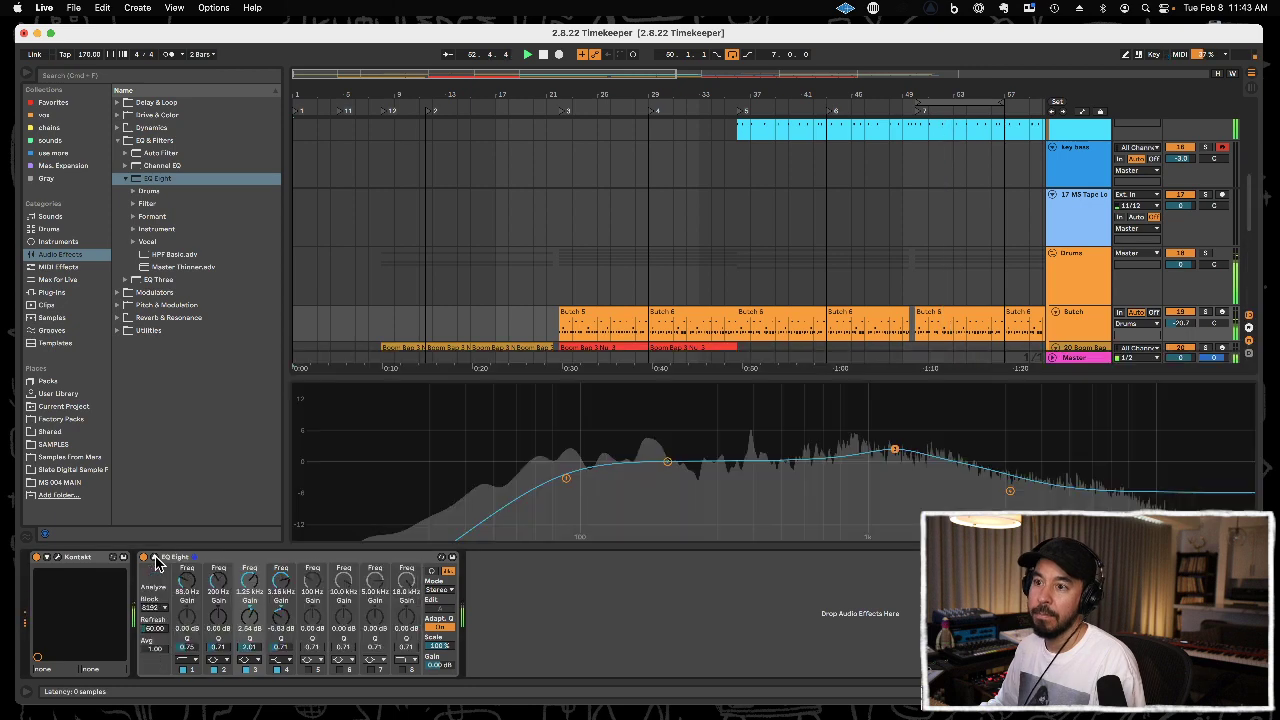
left_click(163, 558)
left_click(155, 557)
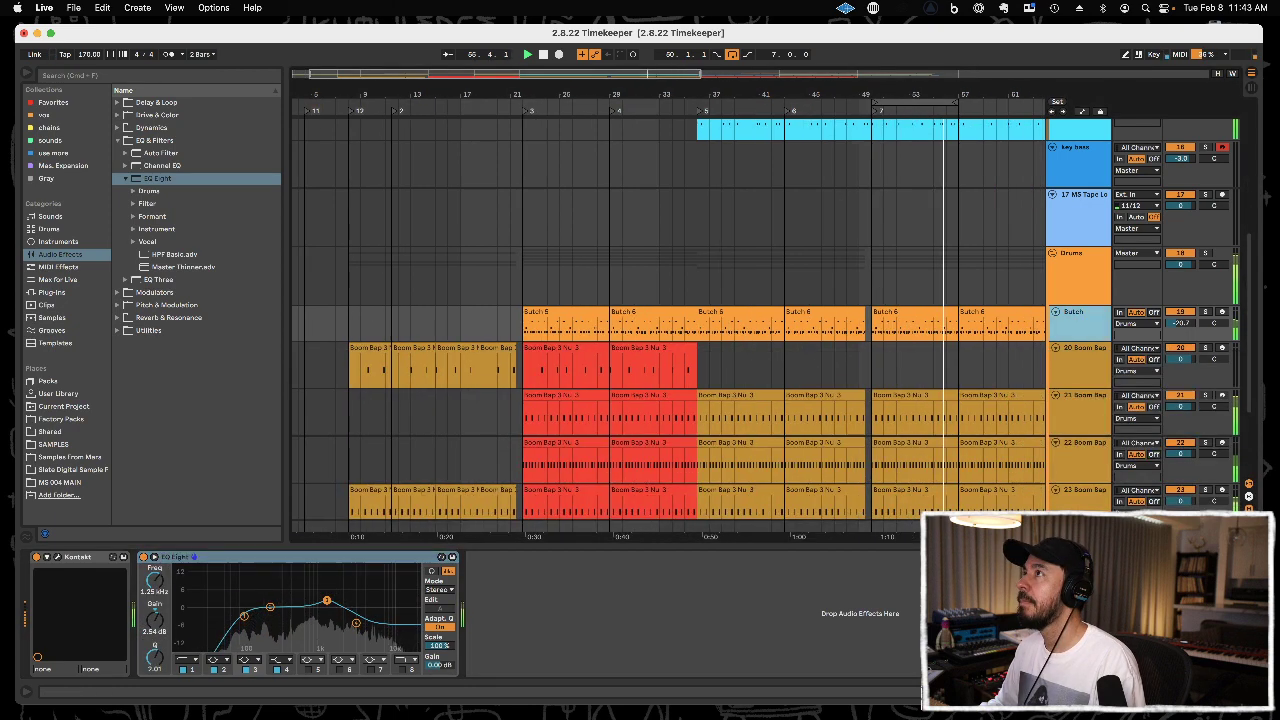
Add an Auto Filter to the 17 MS Tape Loop track and set its low-pass cutoff to 4.32 kHz.
left_click_drag(900, 89, 565, 95)
scroll(620, 156, "up", 5)
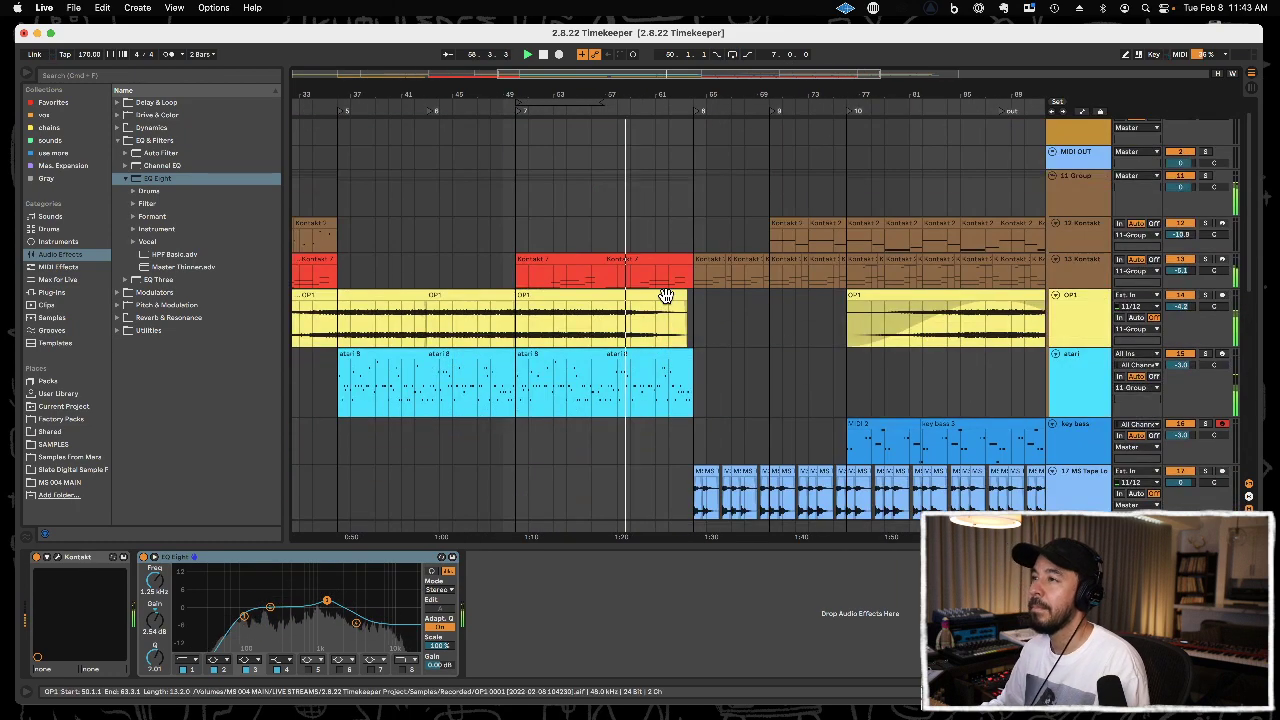
left_click(1070, 368)
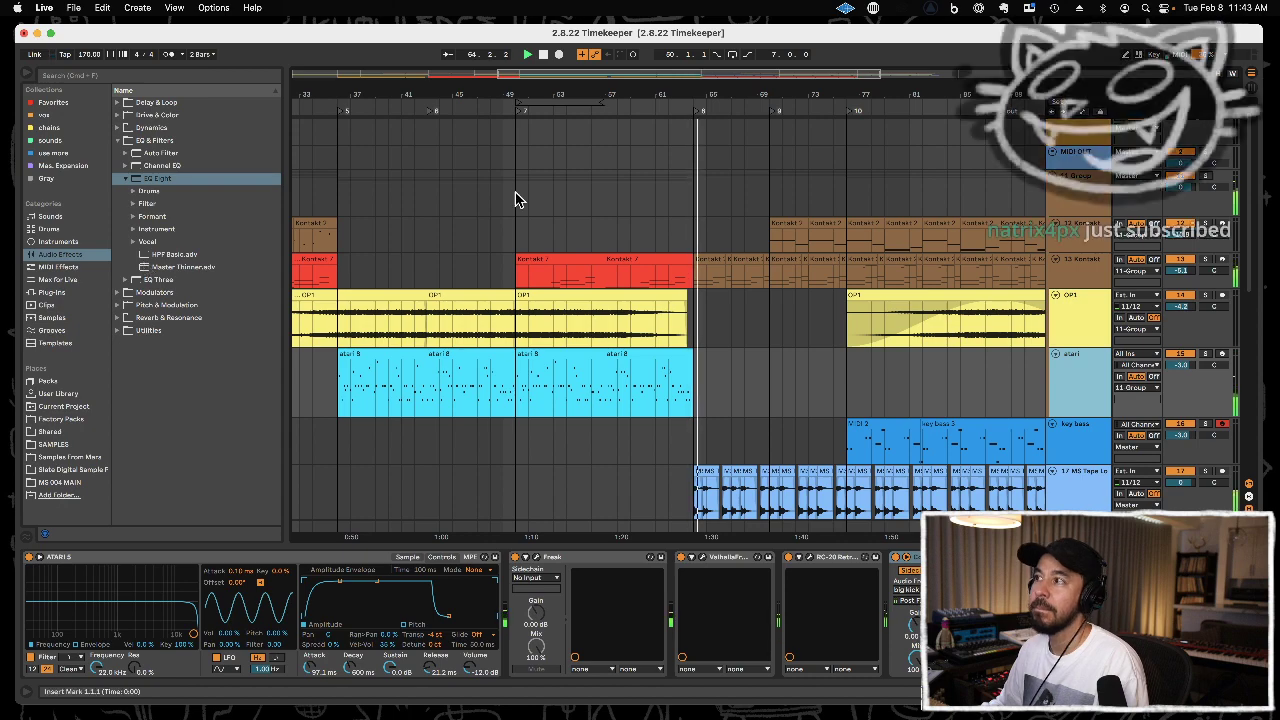
left_click_drag(717, 87, 569, 91)
scroll(613, 233, "down", 4)
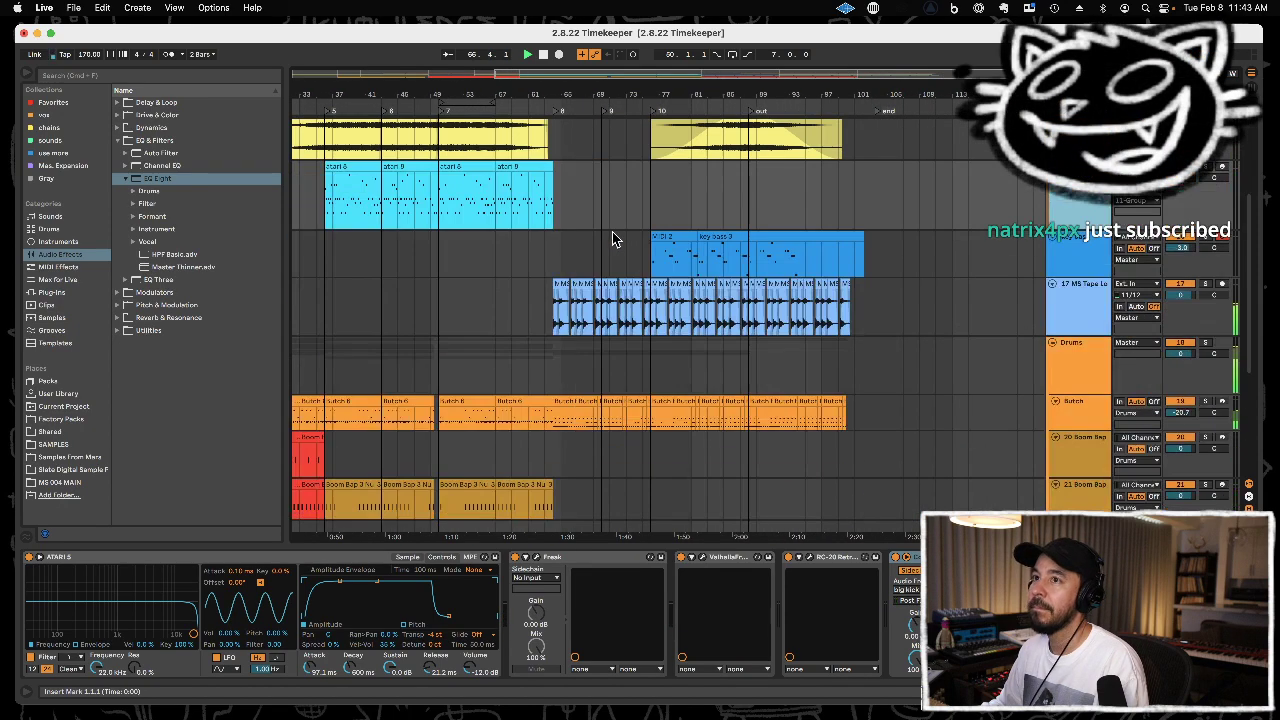
left_click(169, 154)
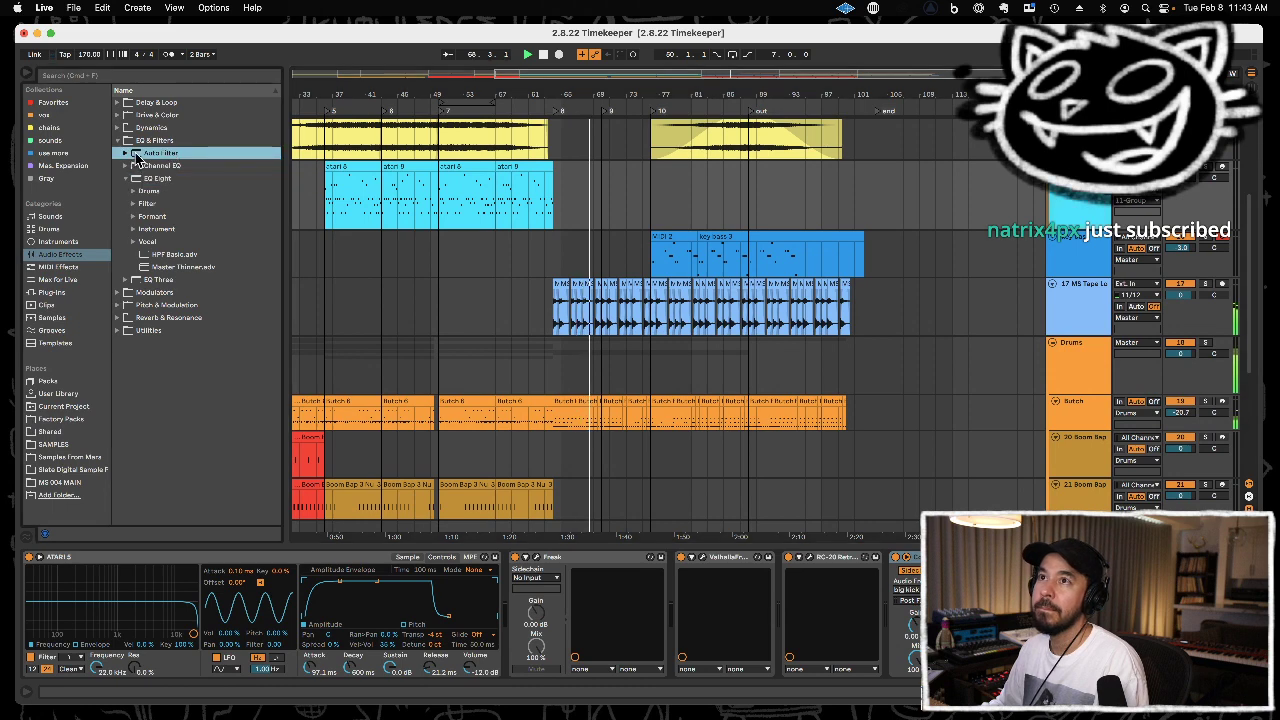
left_click_drag(1088, 310, 1082, 307)
left_click_drag(297, 627, 281, 626)
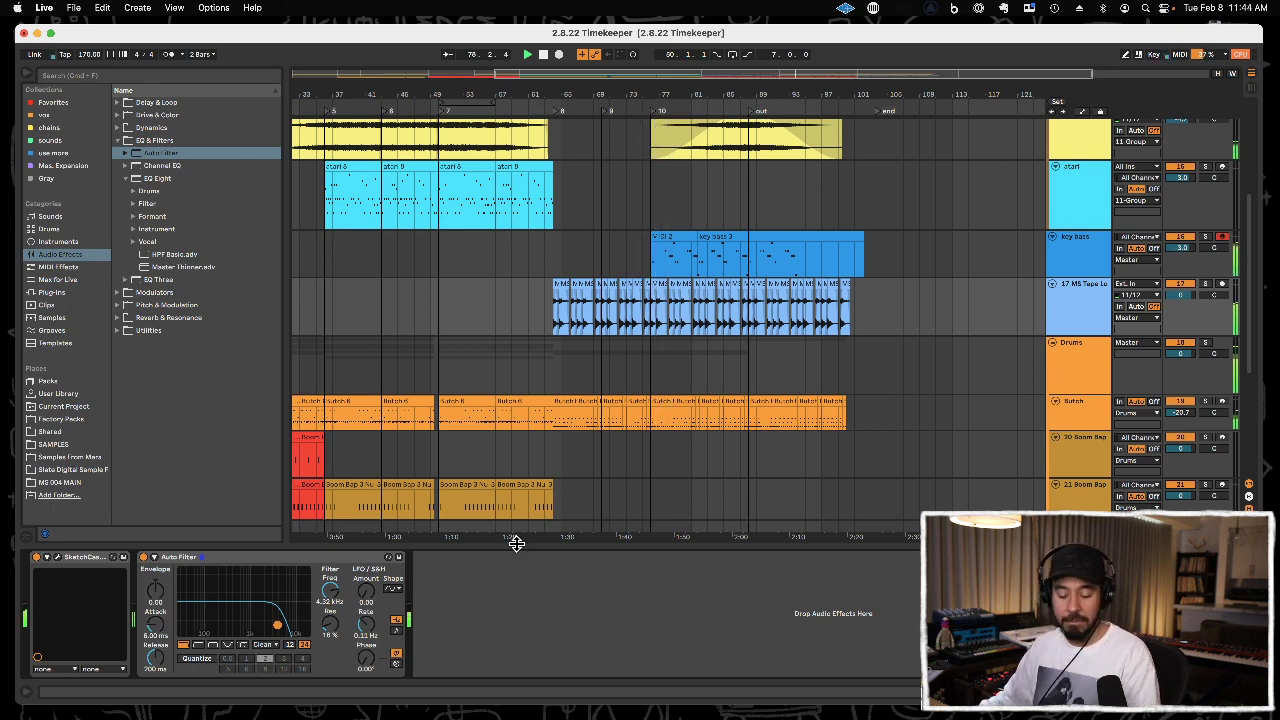
left_click_drag(701, 90, 760, 155)
left_click_drag(750, 93, 748, 104)
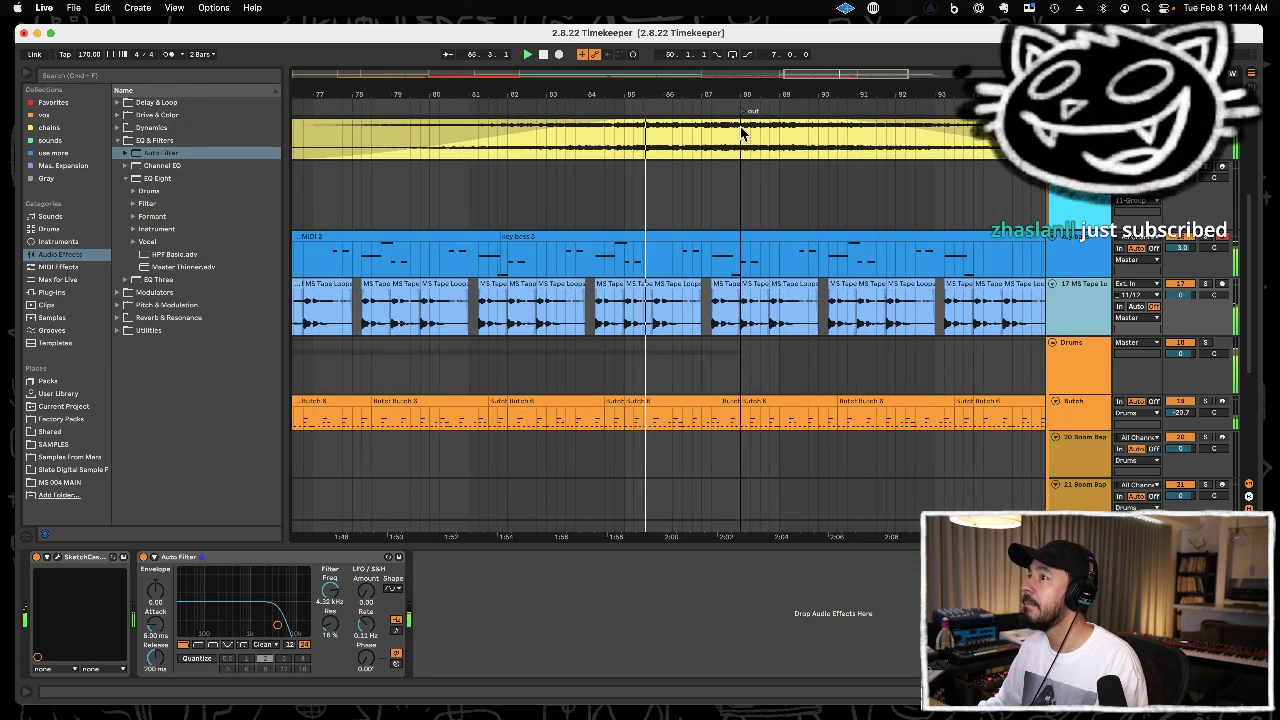
left_click_drag(757, 94, 757, 50)
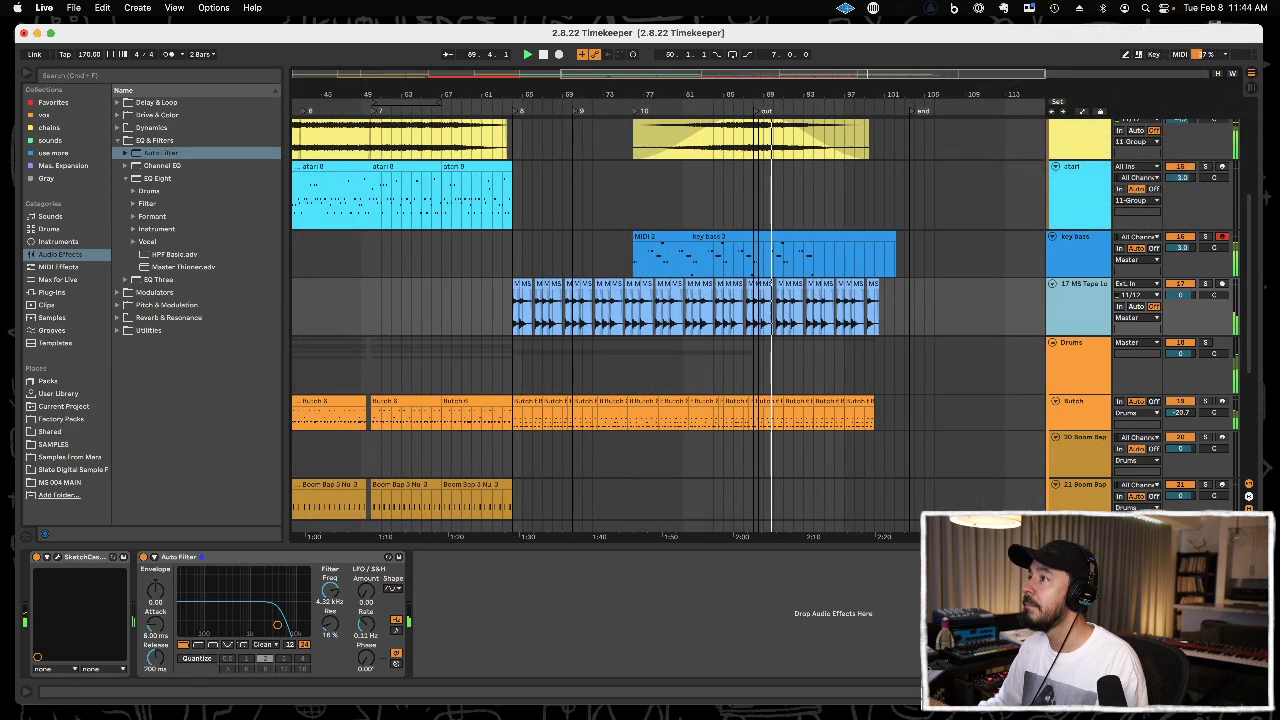